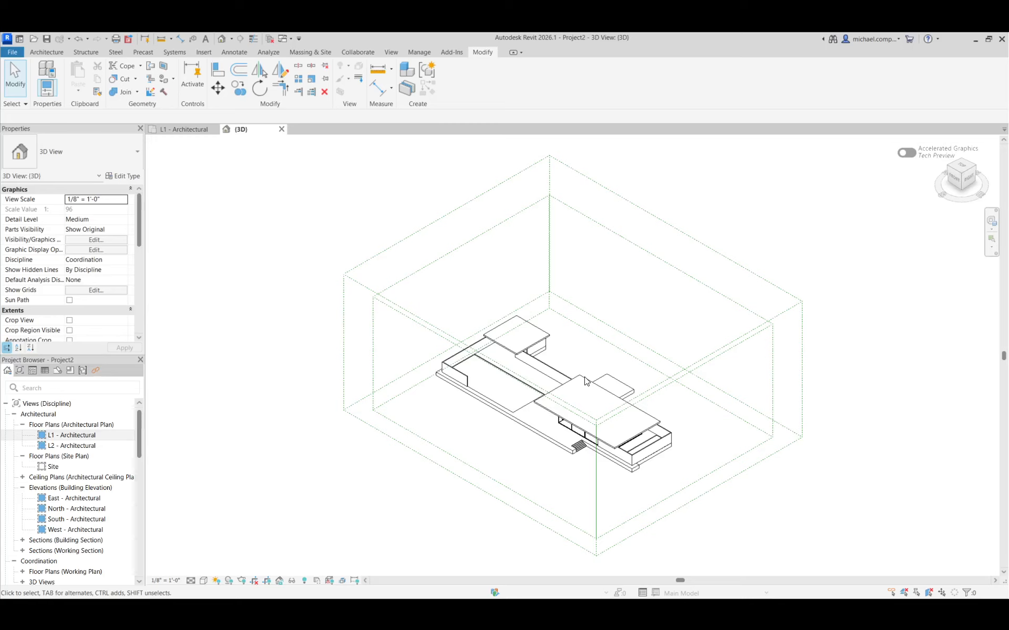
Select the pavilion's in-place roofs in the 3D view and open the L1 - Architectural floor plan.
scroll(591, 425, "up", 5)
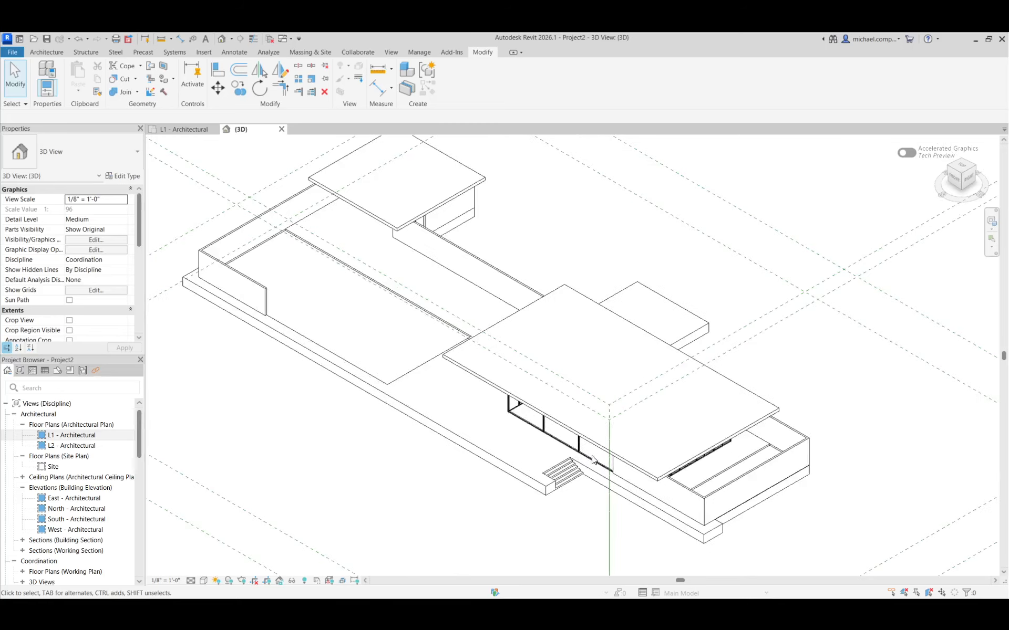
left_click(501, 323)
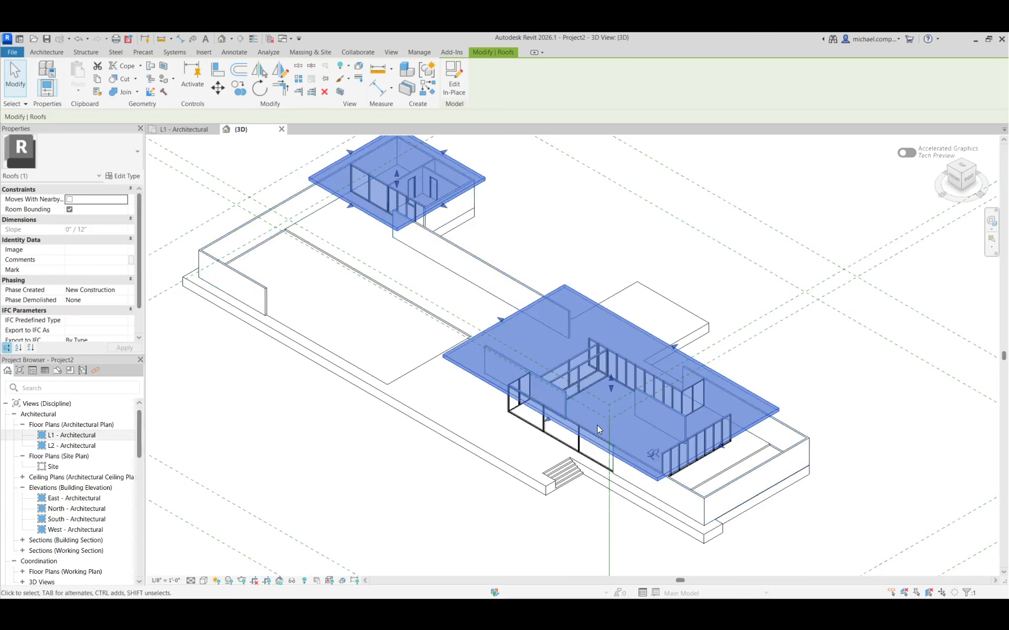
double_click(95, 436)
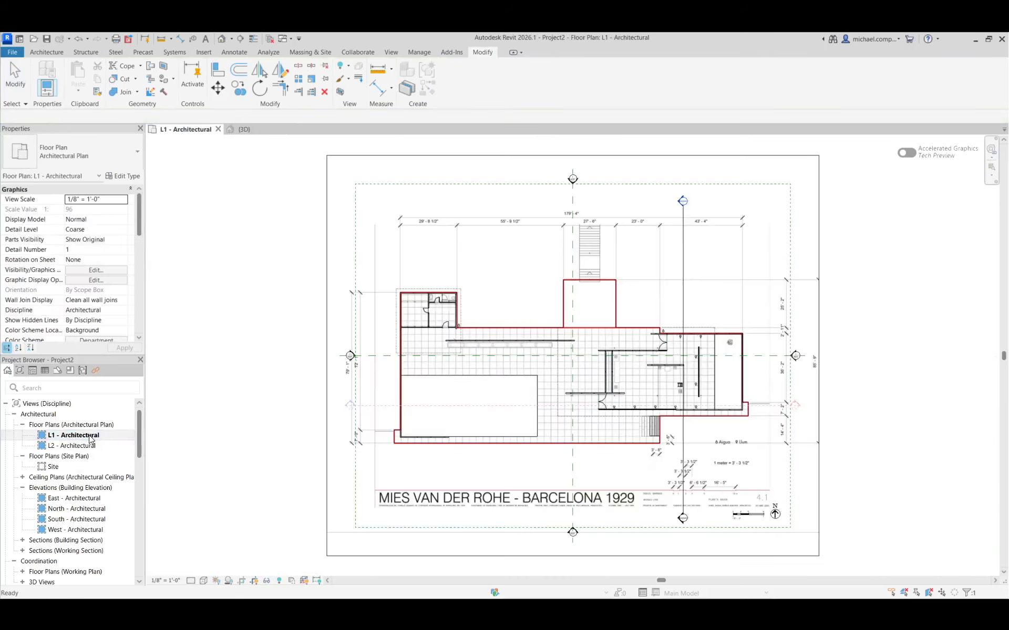
Examine the walls, double doors, column marks and furniture of the pavilion on the L1 plan underlay.
scroll(530, 341, "up", 6)
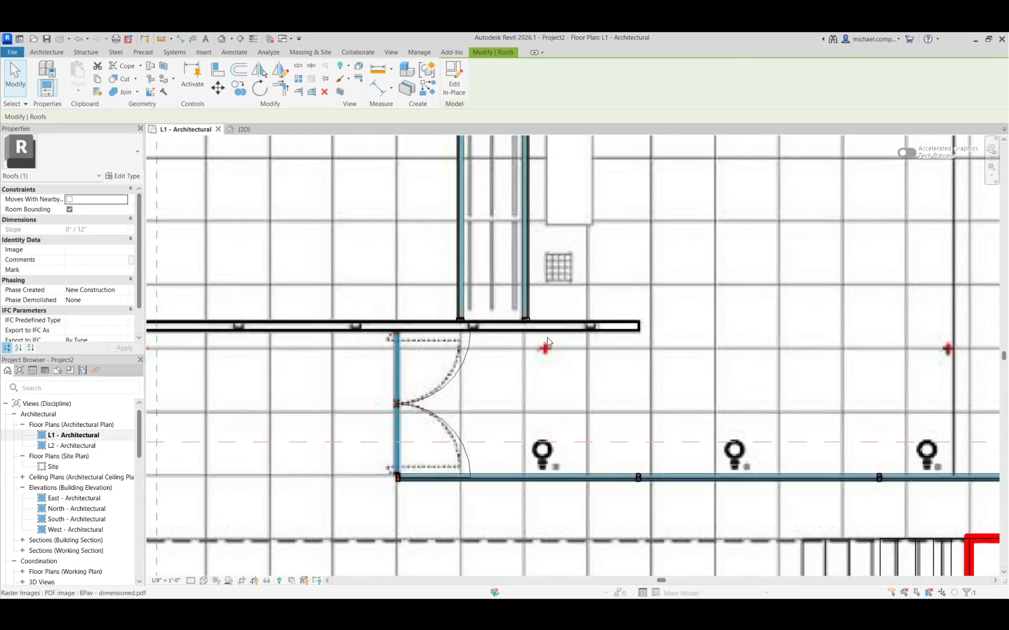
scroll(536, 383, "down", 6)
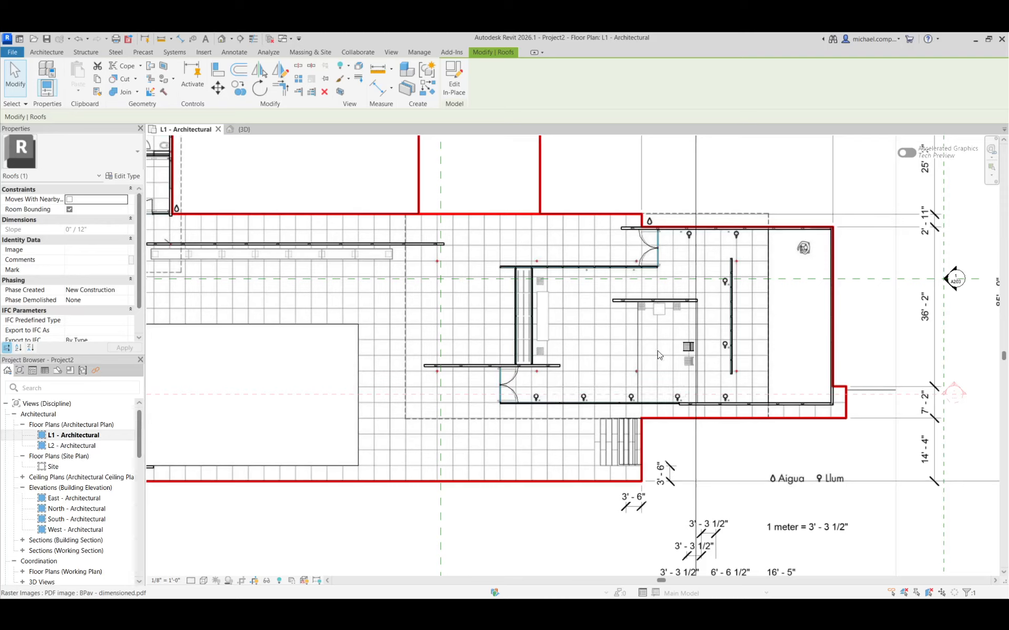
scroll(788, 376, "down", 2)
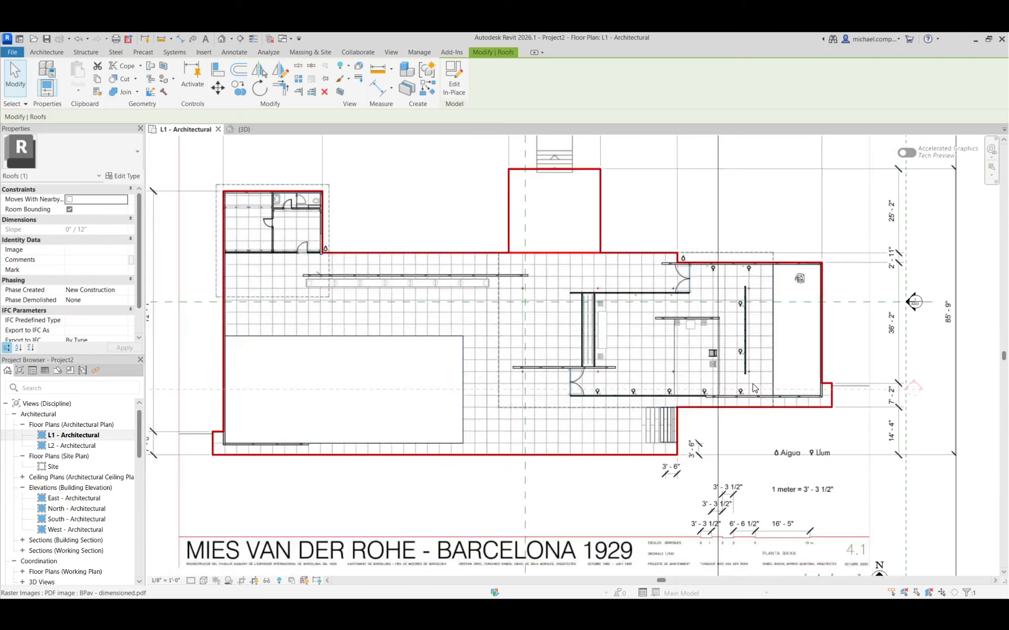
scroll(552, 289, "up", 5)
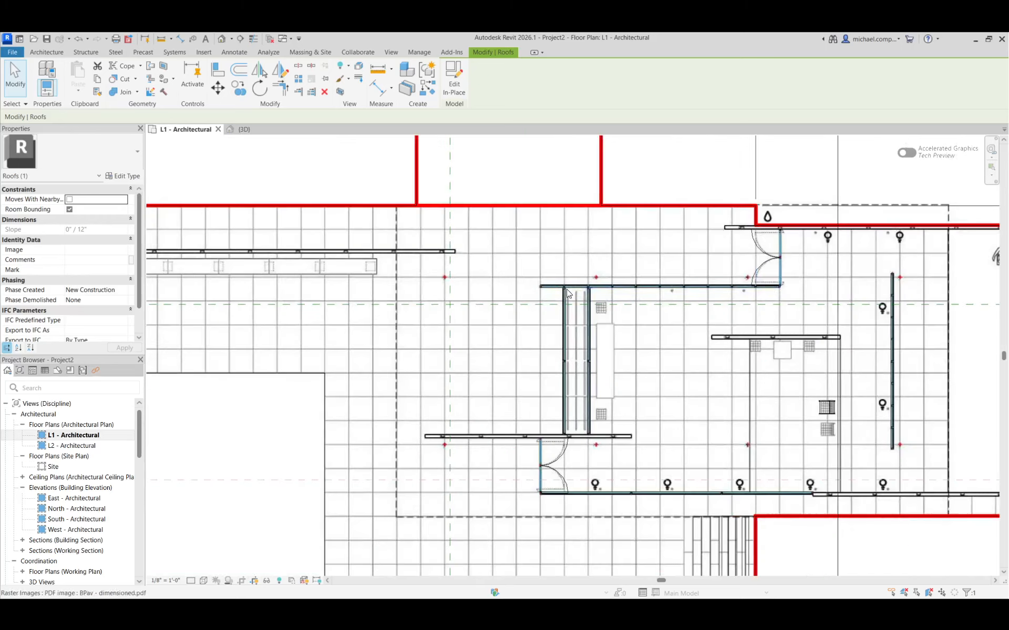
scroll(420, 318, "down", 2)
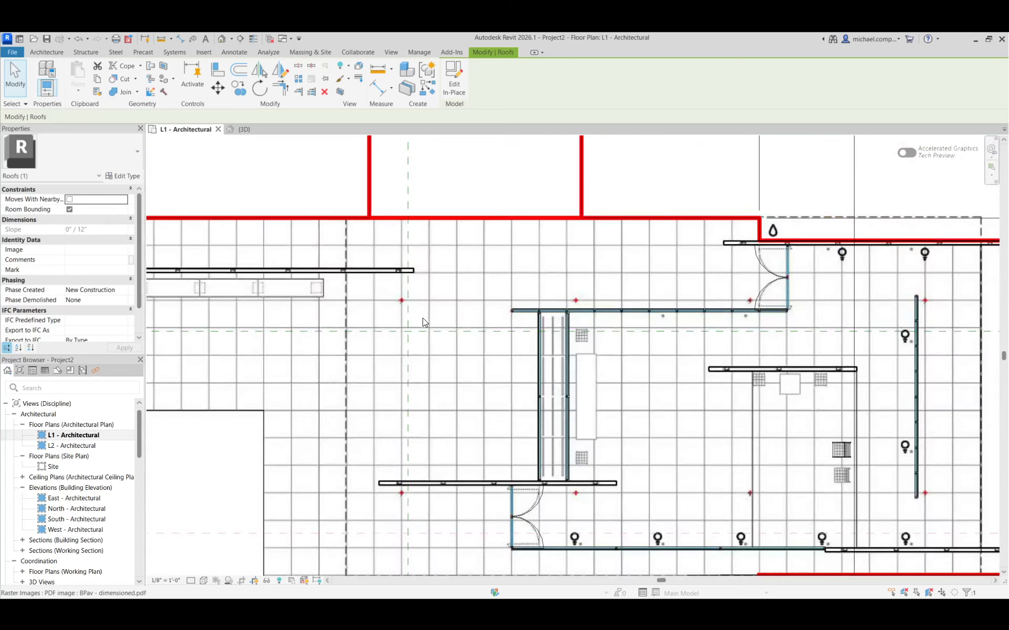
scroll(888, 318, "up", 2)
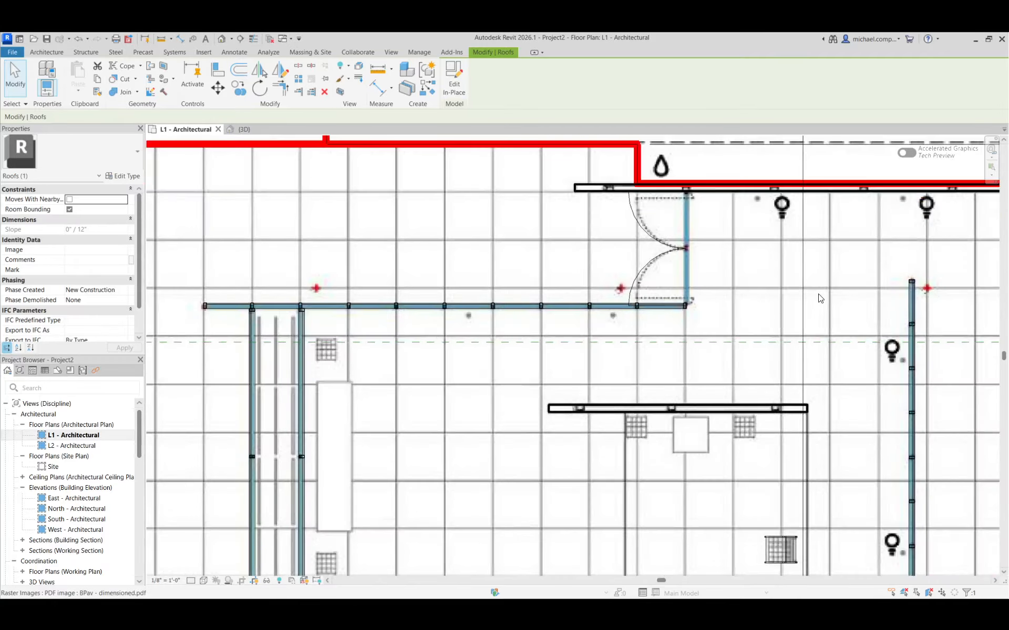
scroll(818, 298, "down", 2)
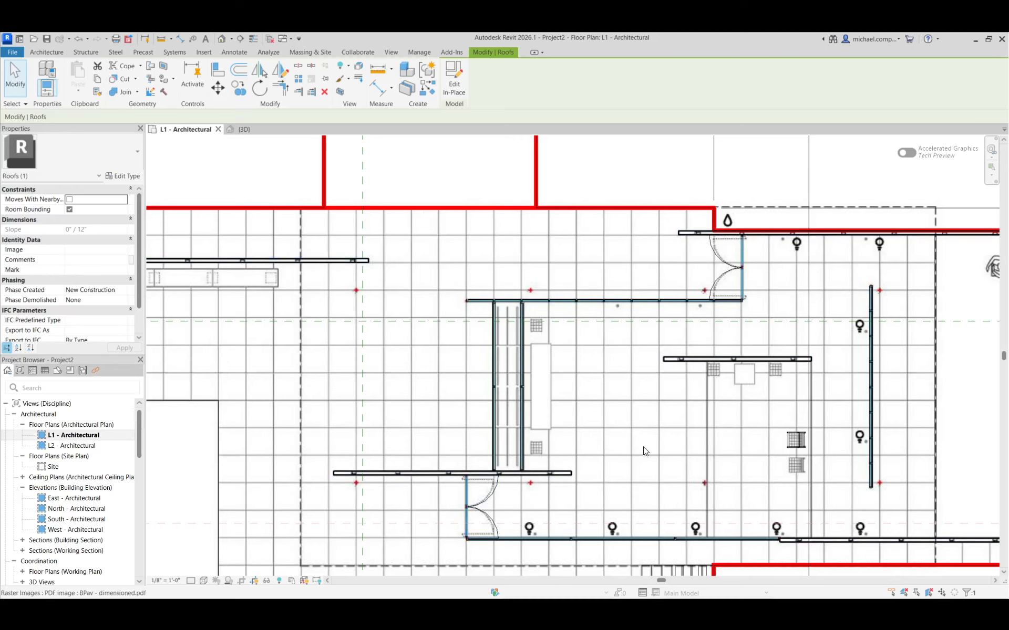
scroll(664, 410, "down", 3)
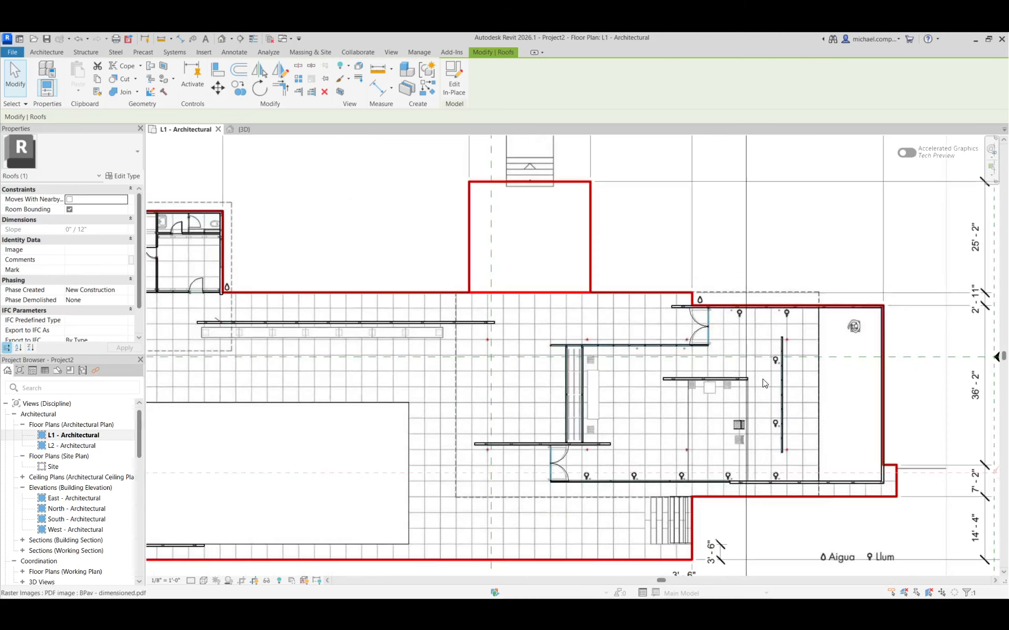
scroll(762, 379, "down", 2)
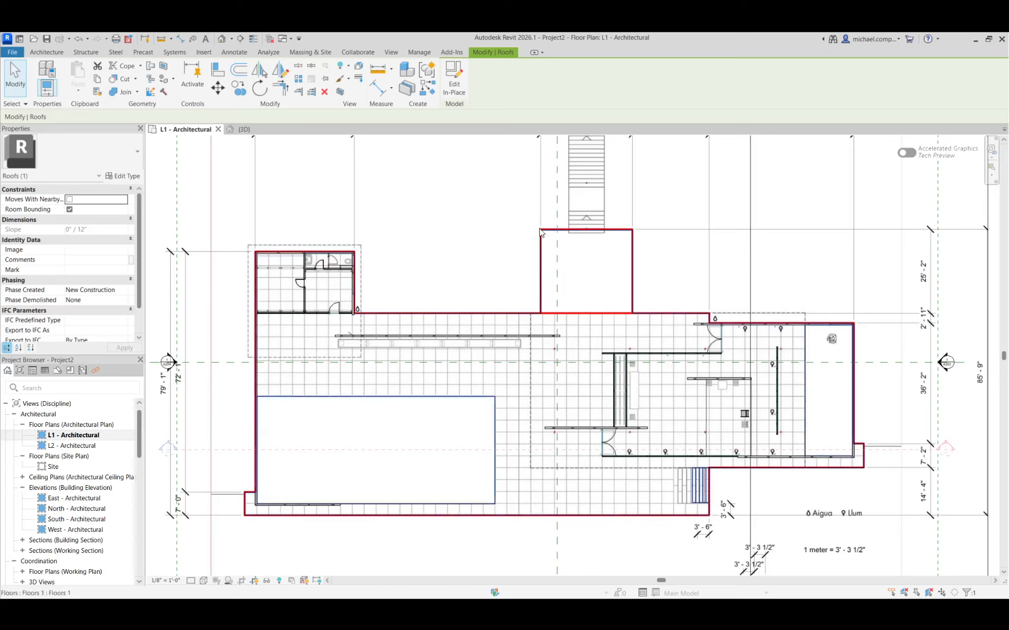
Create an in-place model in the Furniture category named Furniture 1 for the long bench.
scroll(326, 350, "up", 4)
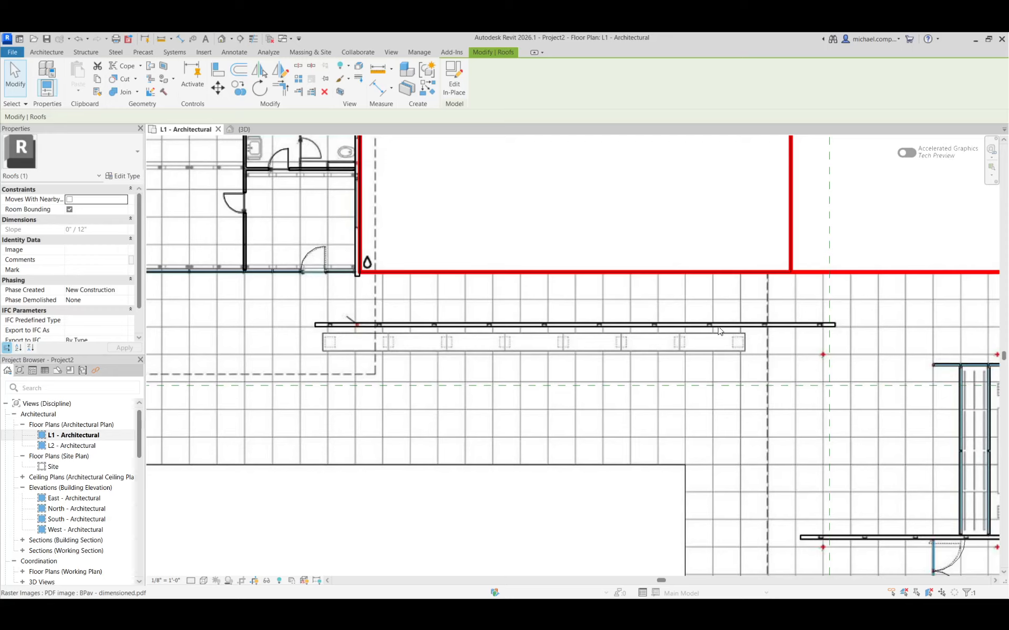
left_click(45, 53)
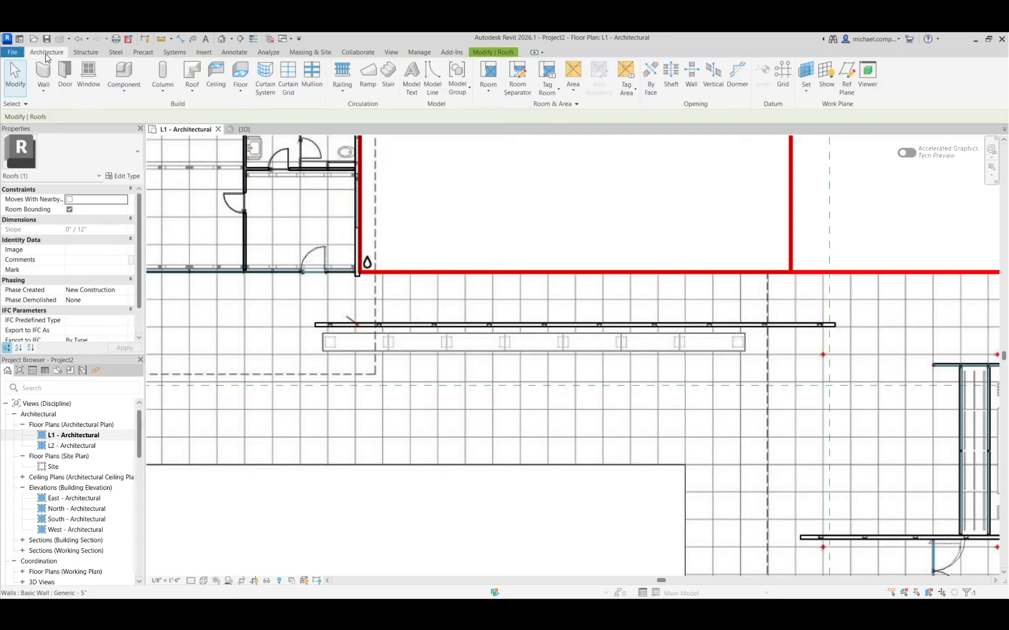
left_click(127, 90)
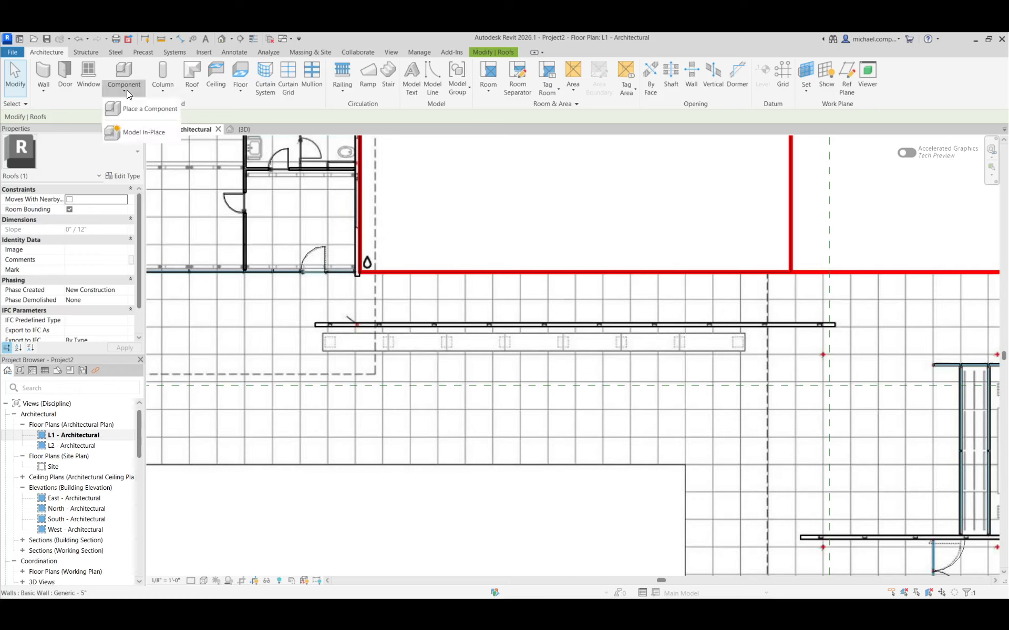
left_click(141, 132)
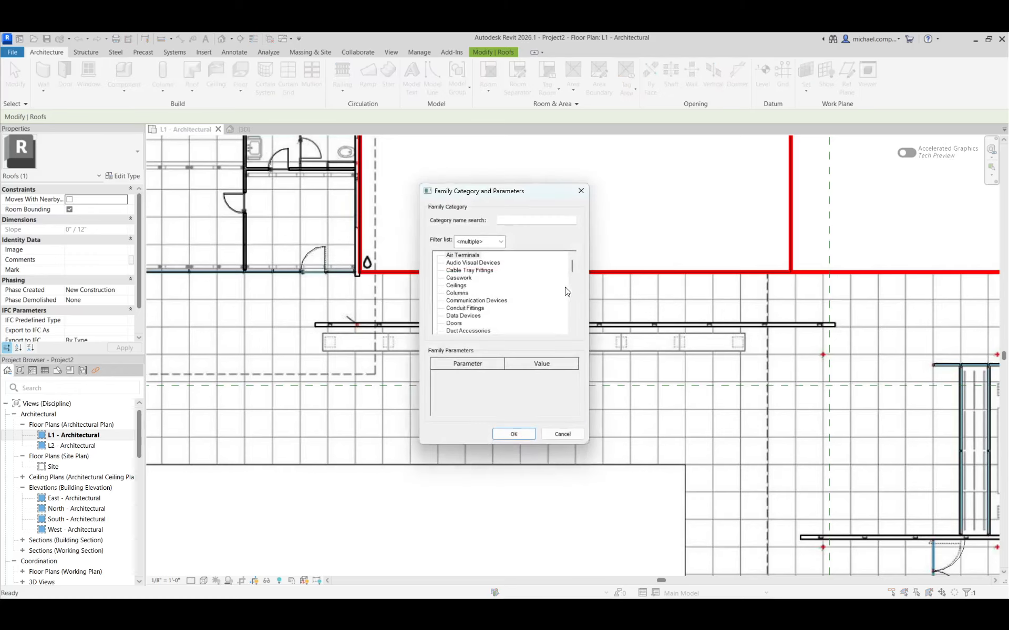
left_click_drag(570, 266, 570, 283)
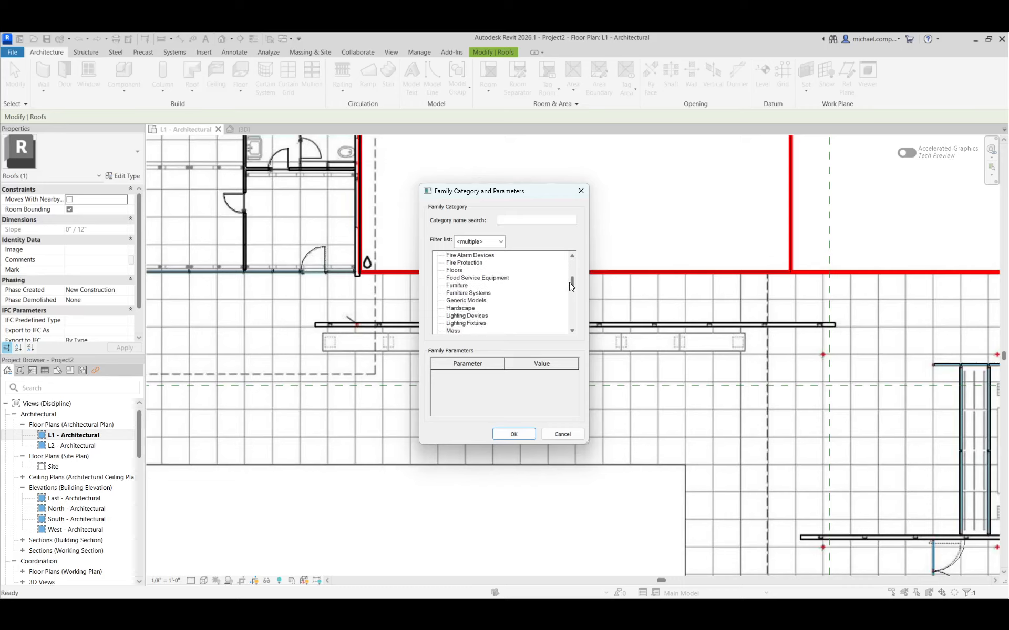
left_click(454, 287)
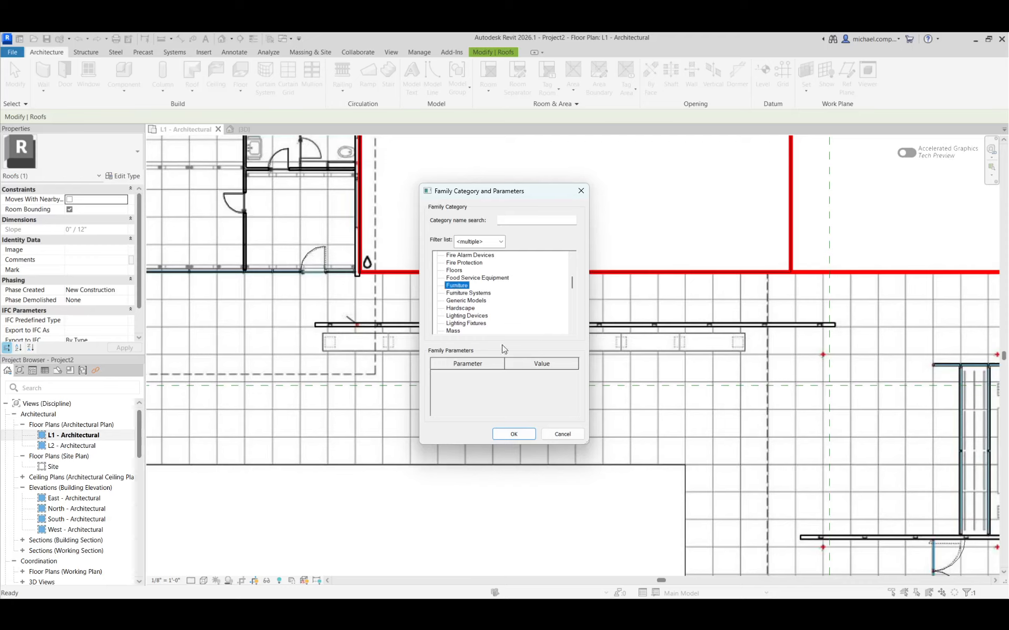
left_click(519, 437)
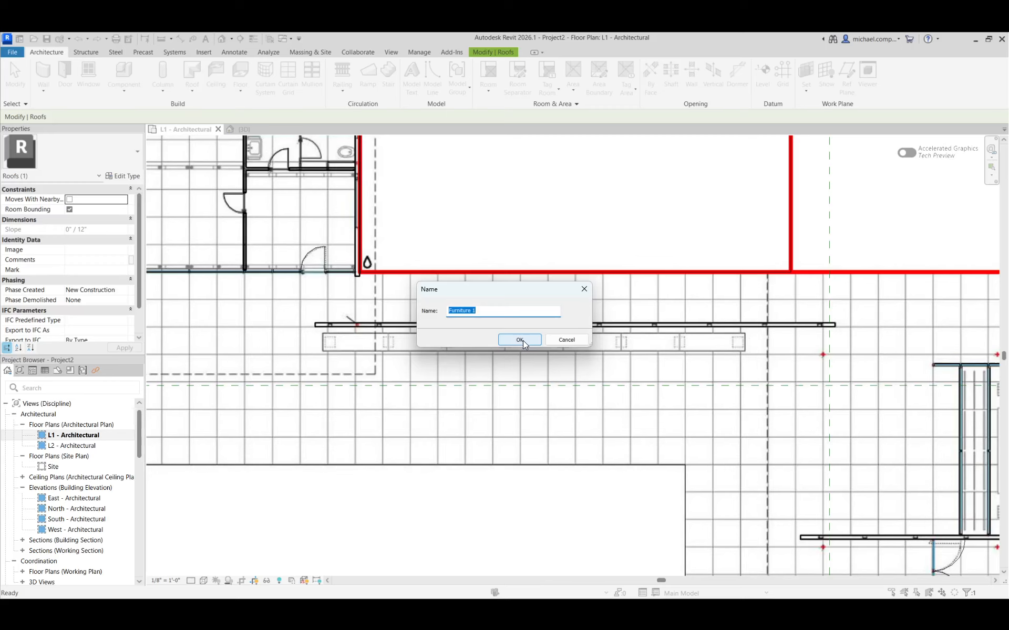
left_click(519, 340)
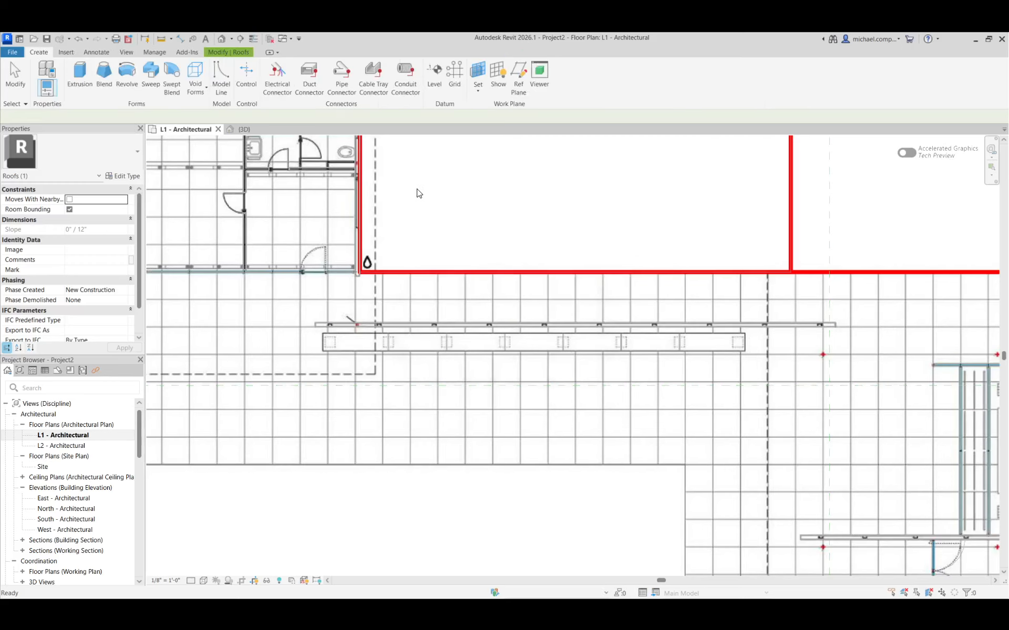
Sketch a rectangular extrusion profile over the long bench outline on the plan, about 55' by 2'-3".
left_click(93, 85)
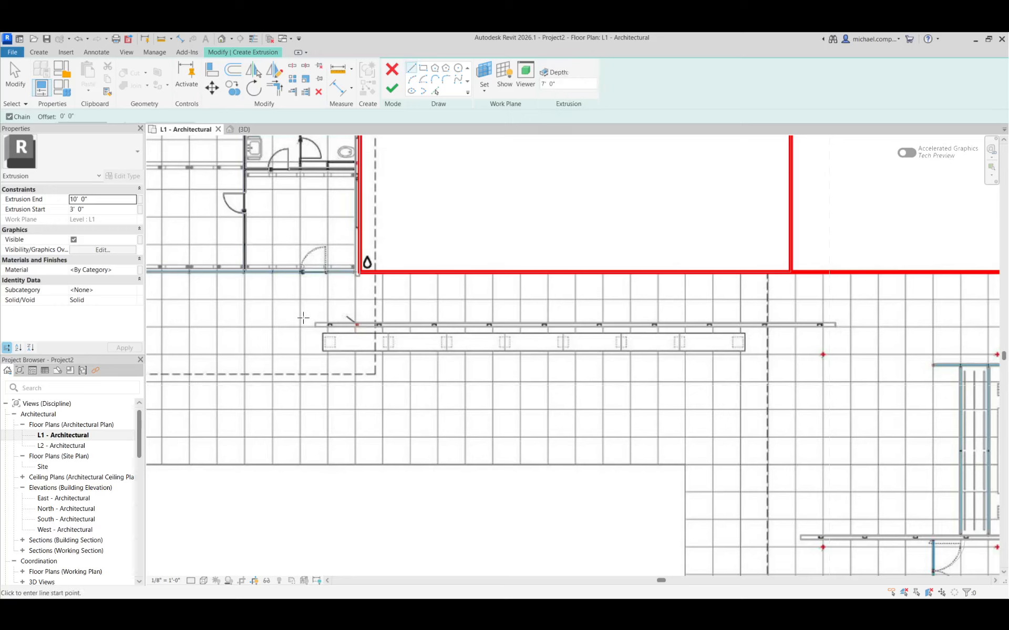
scroll(325, 344, "up", 5)
scroll(319, 320, "up", 1)
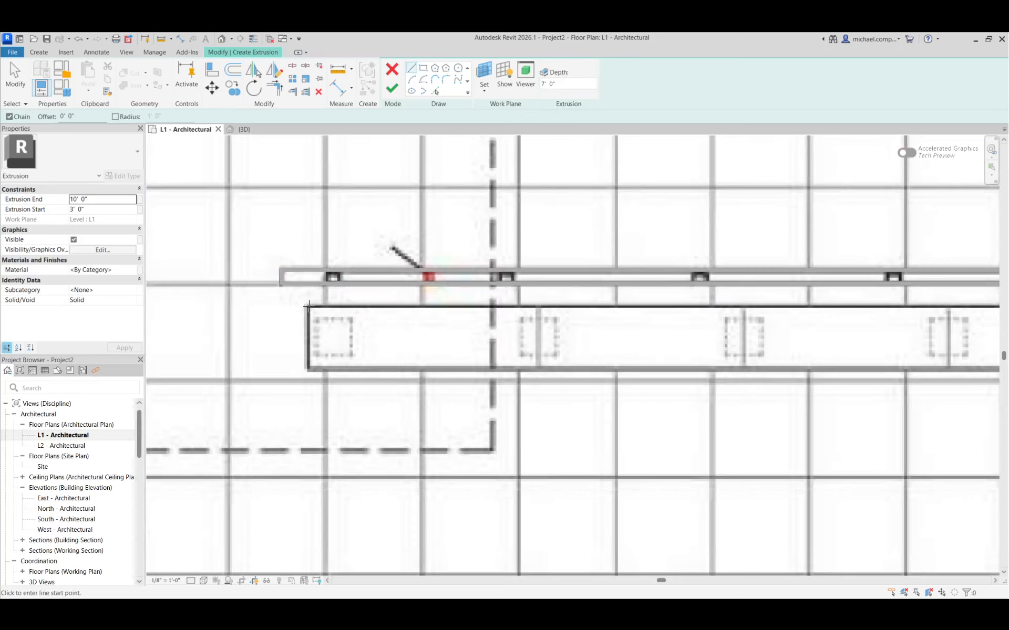
left_click(308, 307)
scroll(329, 279, "down", 3)
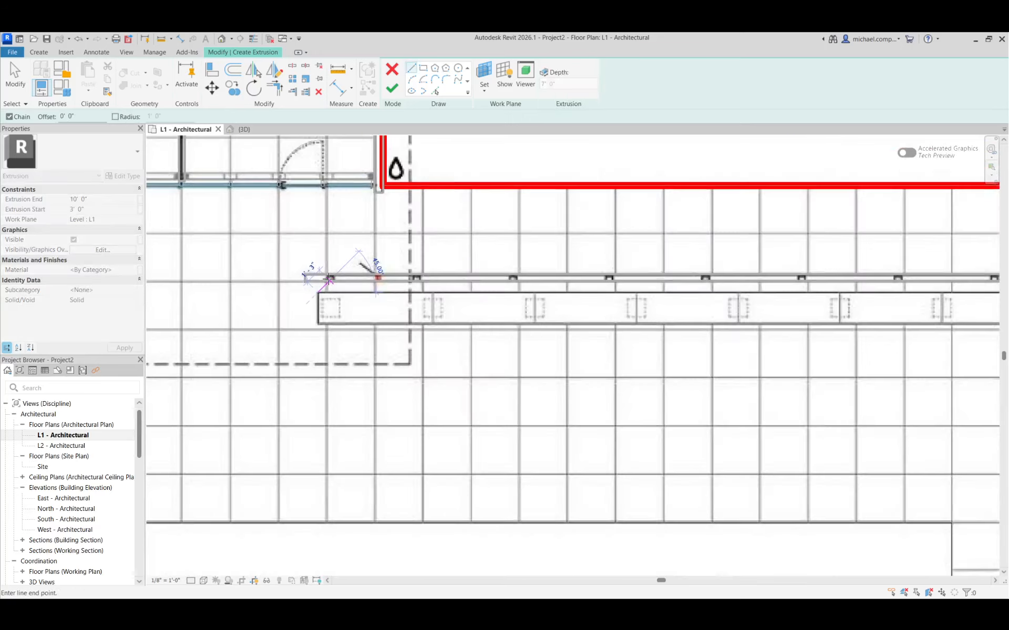
left_click(423, 68)
scroll(333, 314, "up", 4)
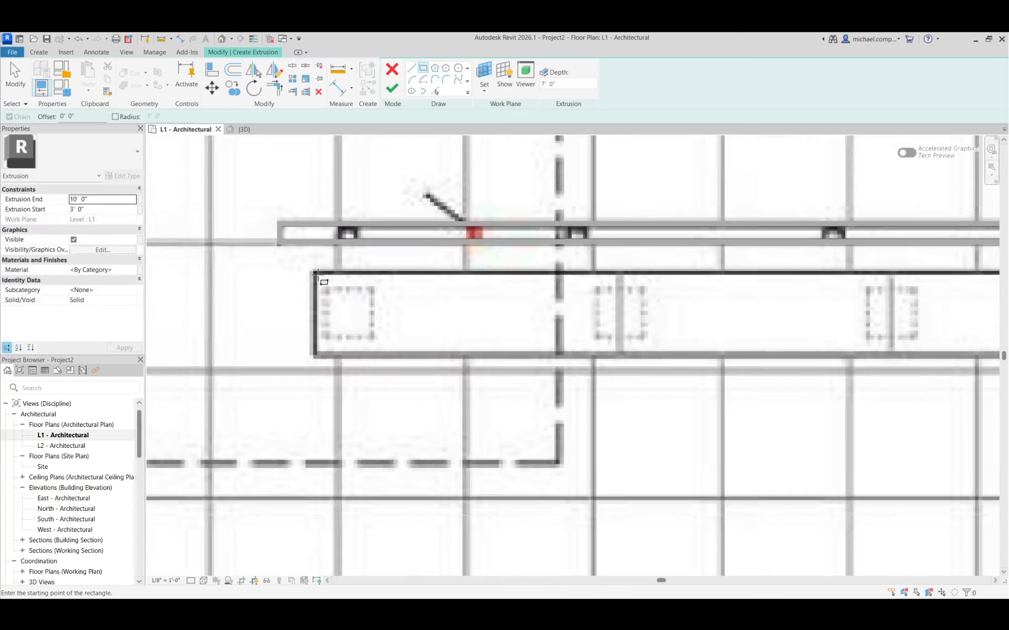
left_click(314, 271)
scroll(279, 348, "down", 3)
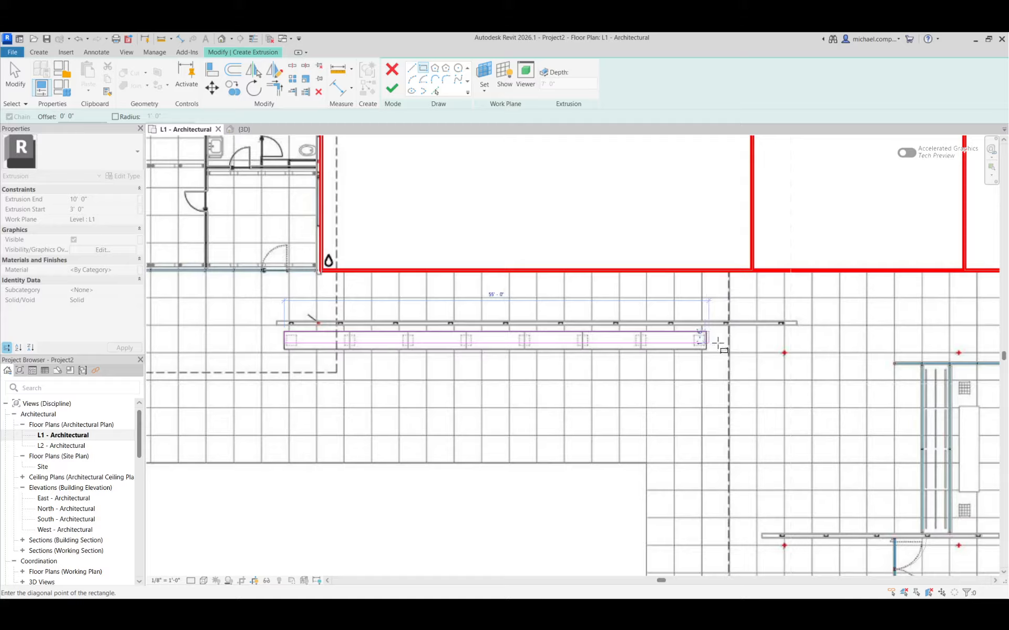
scroll(712, 344, "up", 3)
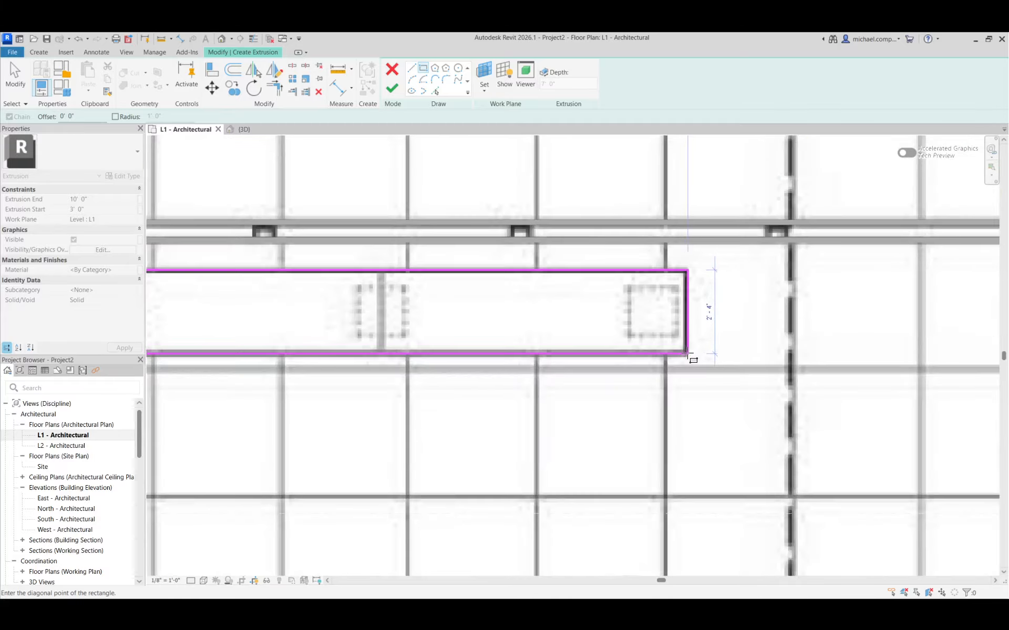
left_click(684, 351)
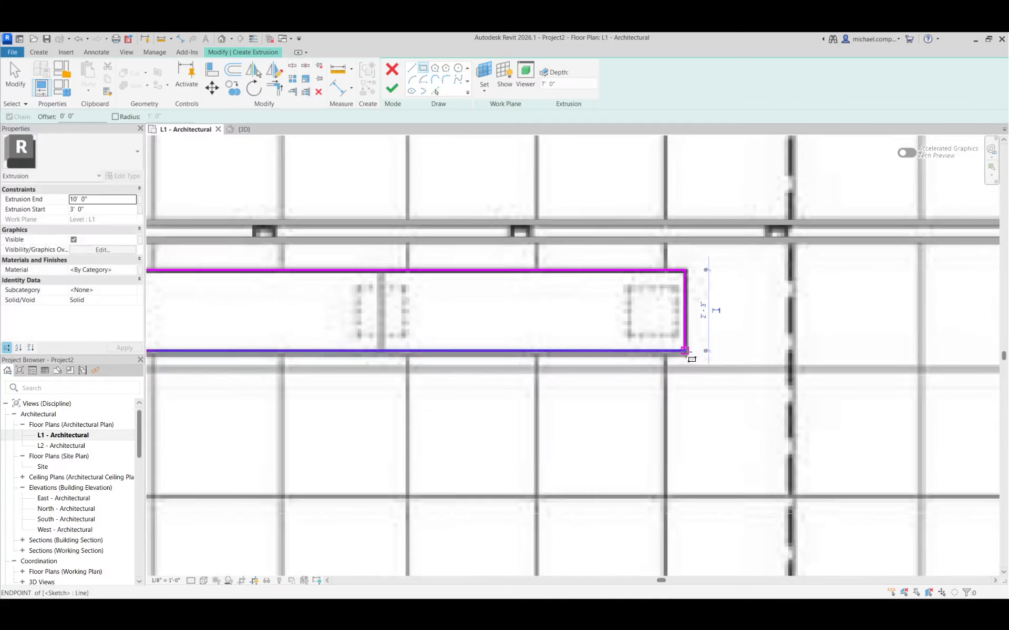
Set the bench seat's extrusion end to 18" and start to 1', and finish the extrusion.
left_click(113, 200)
type("18")
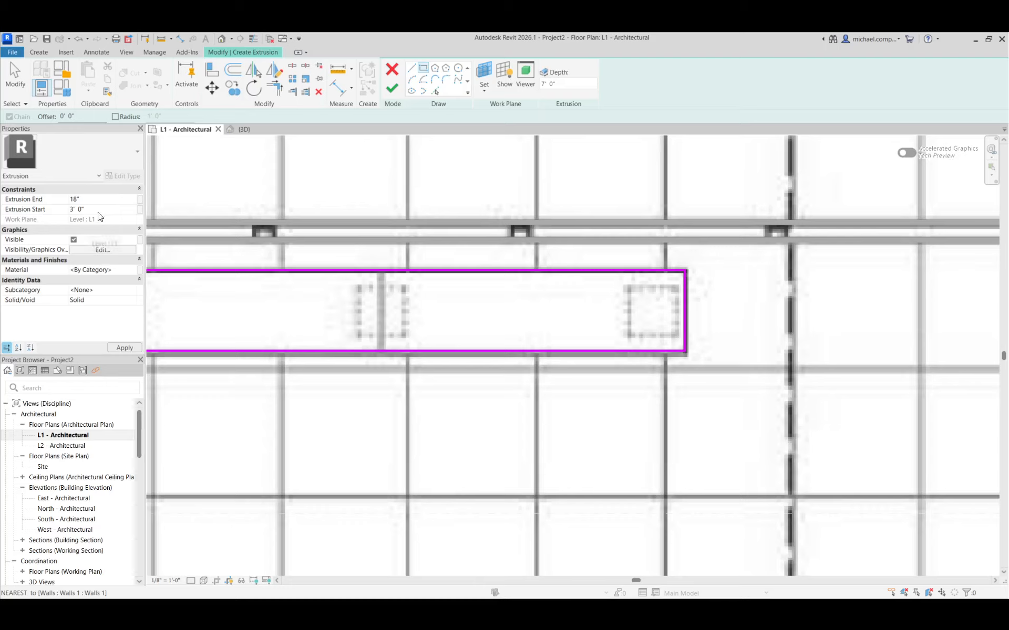
left_click(105, 212)
type("1")
key("Return")
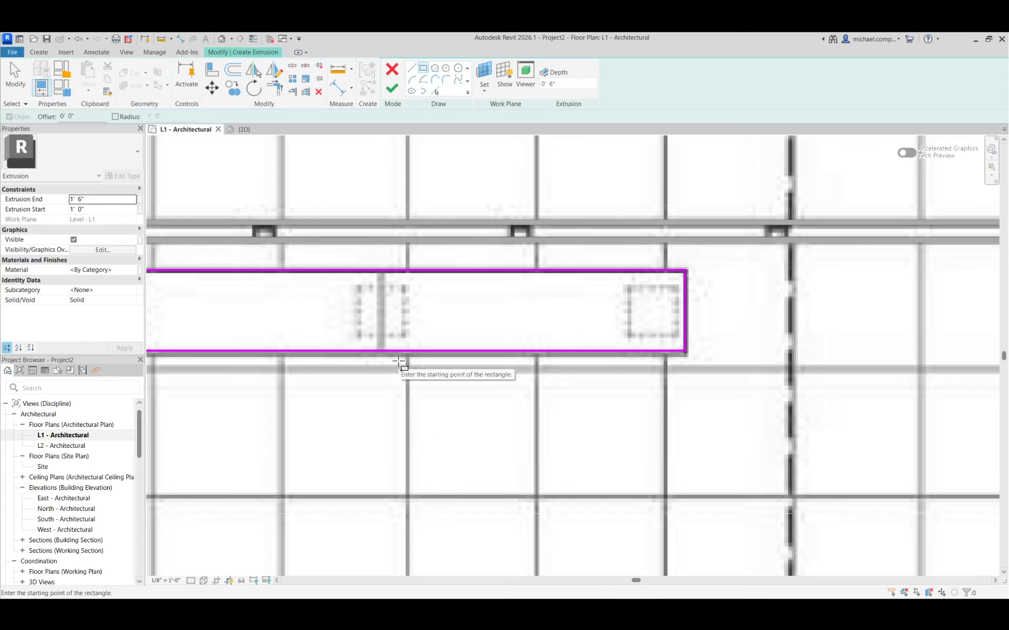
left_click(392, 89)
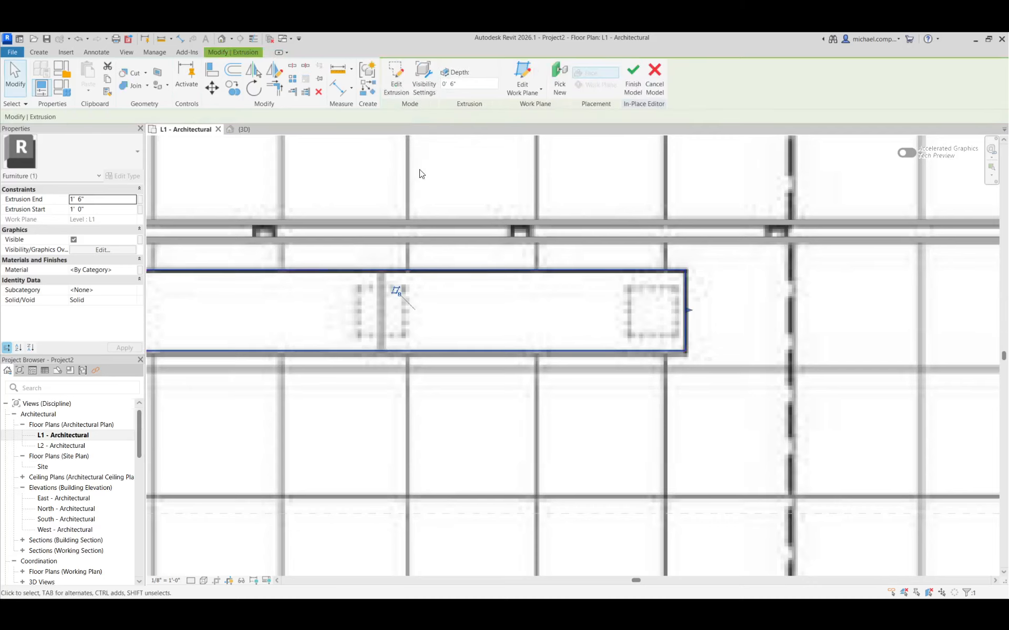
Check the bench seat in 3D from the front and the corner, and return to the L1 plan with it deselected.
left_click(242, 129)
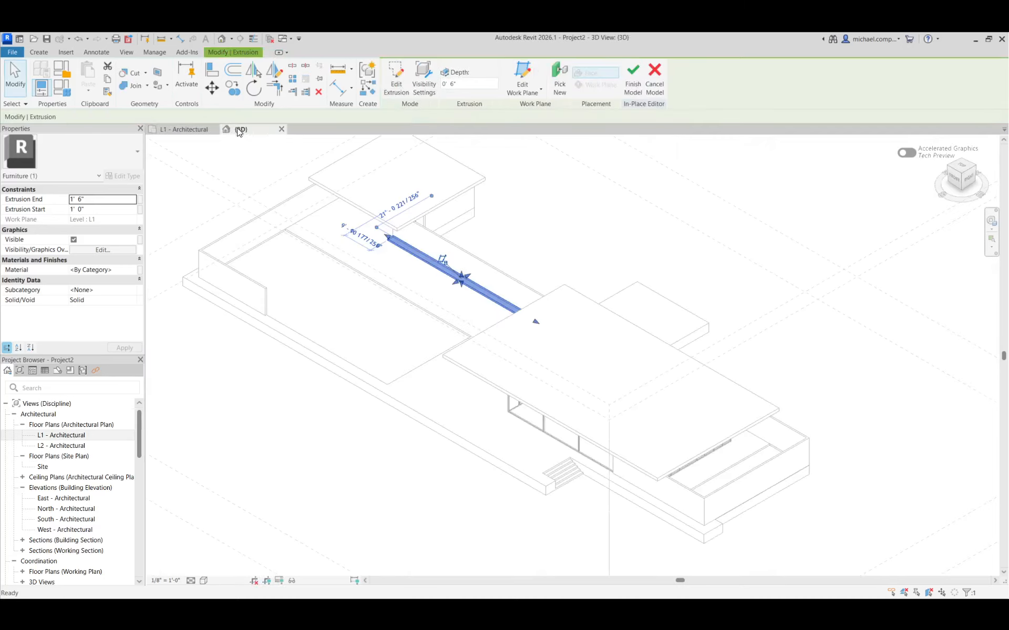
left_click(956, 181)
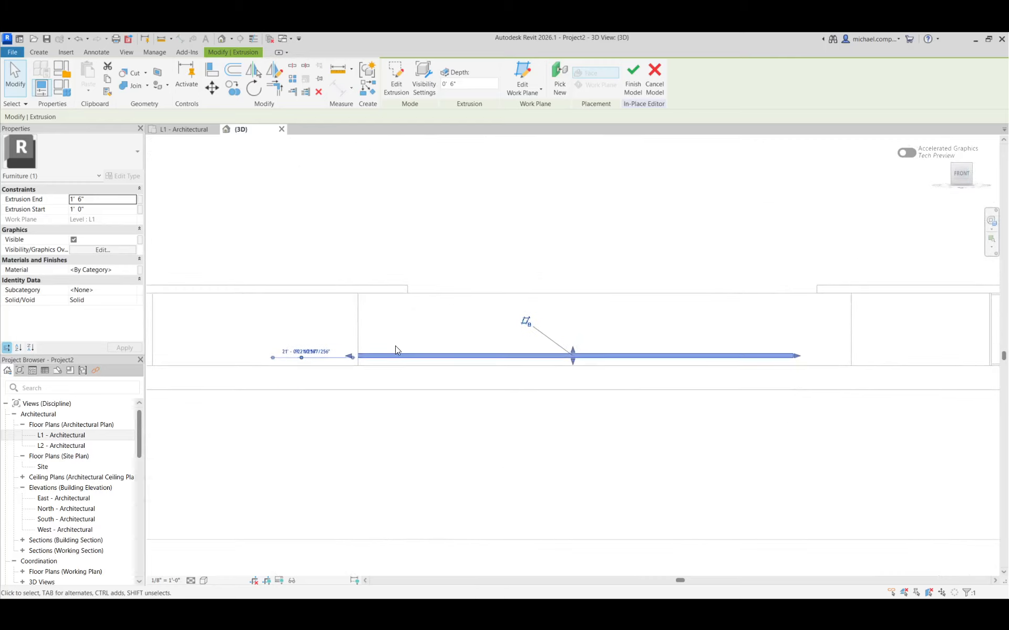
left_click(971, 166)
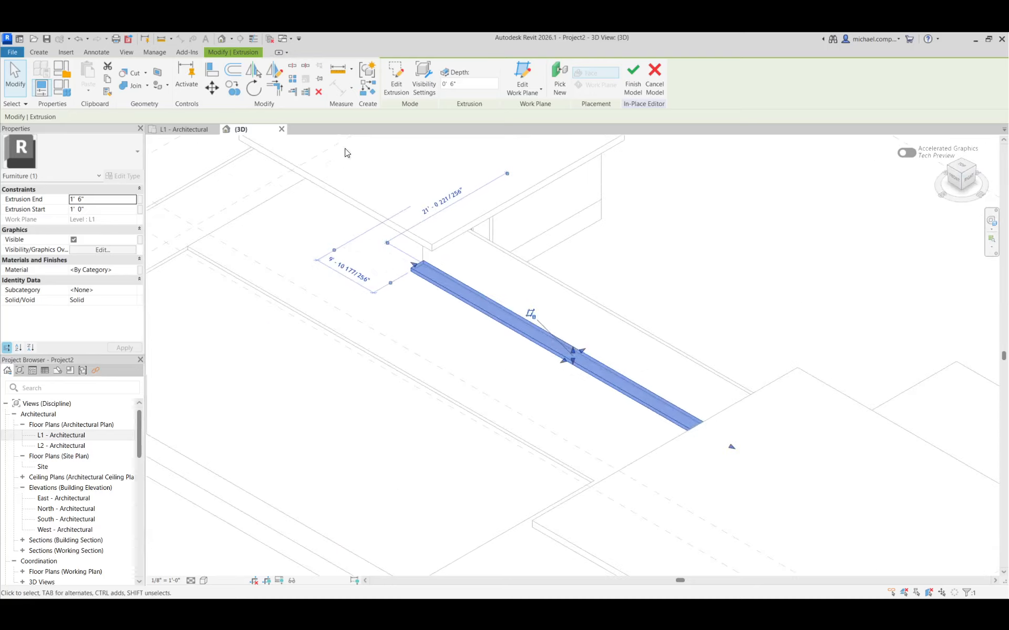
left_click(197, 131)
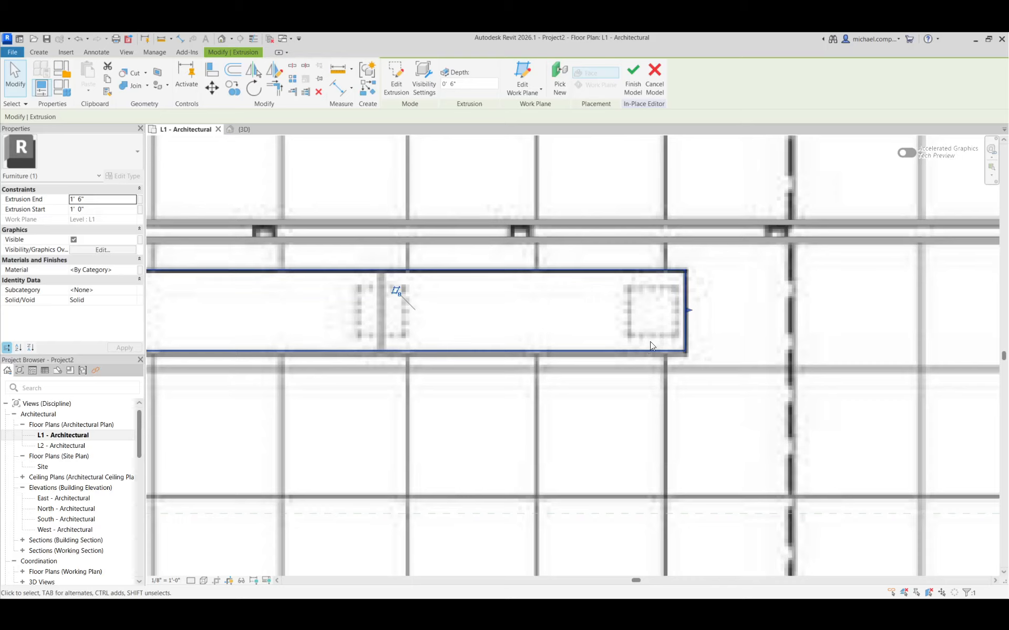
left_click(633, 322)
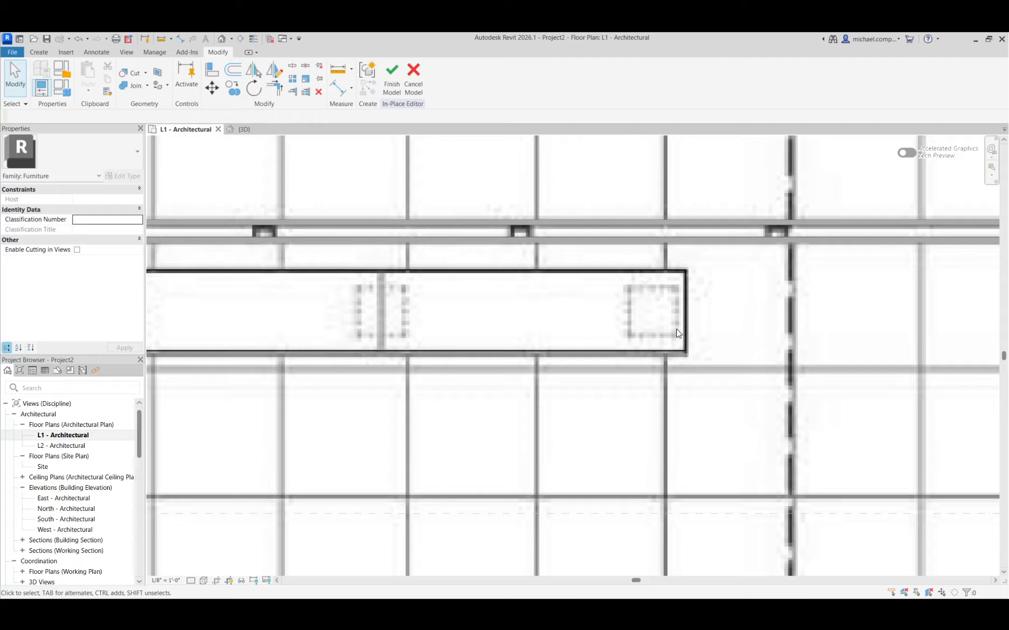
scroll(734, 335, "down", 5)
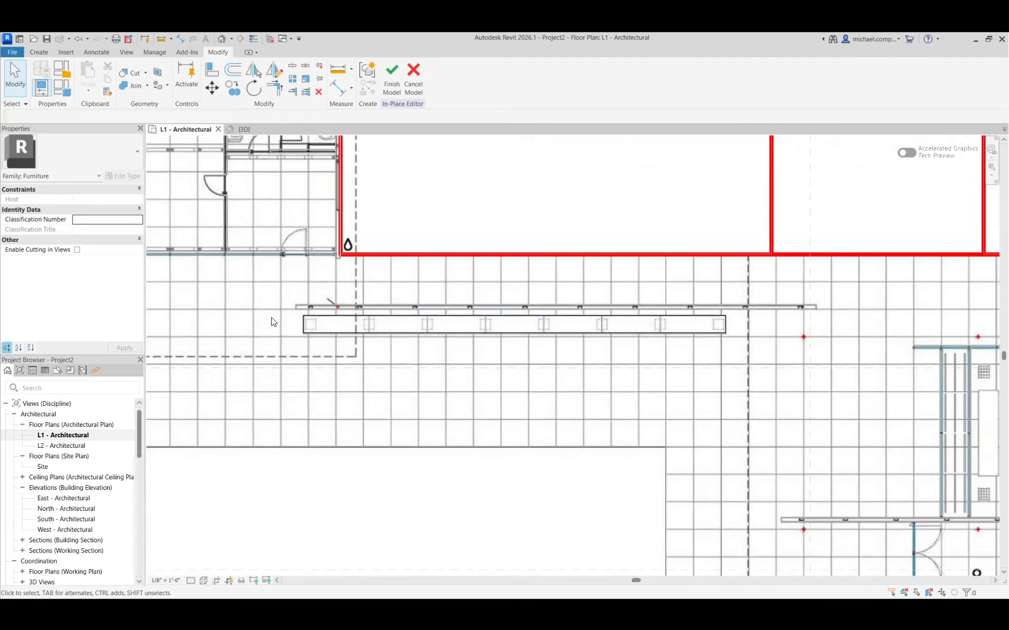
Sketch a rectangular extrusion profile over the dashed leg outline at the bench's west end, about 1'-4" square.
scroll(298, 343, "up", 6)
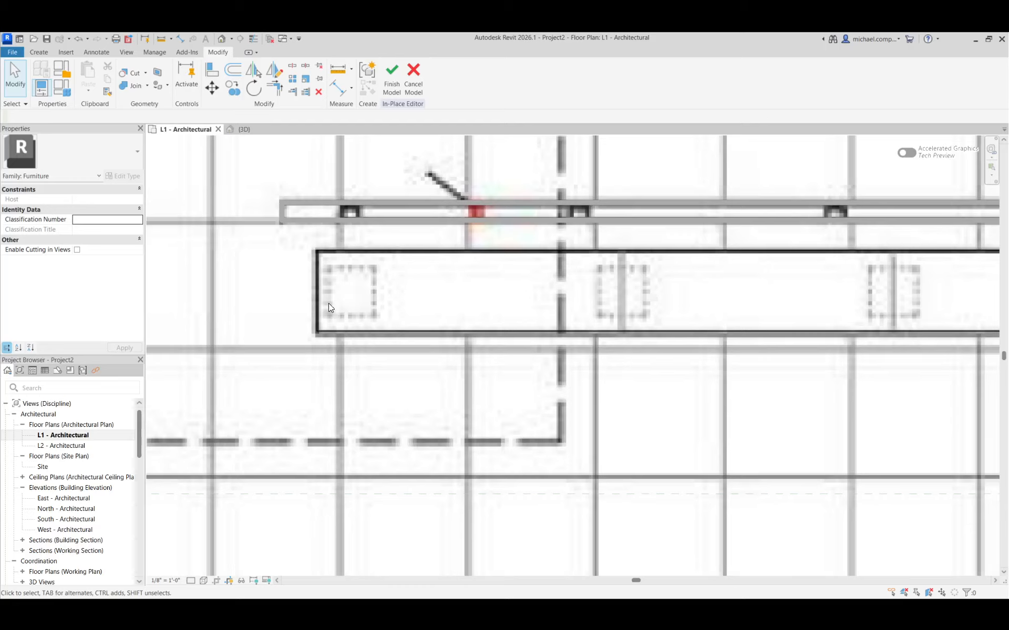
left_click(39, 52)
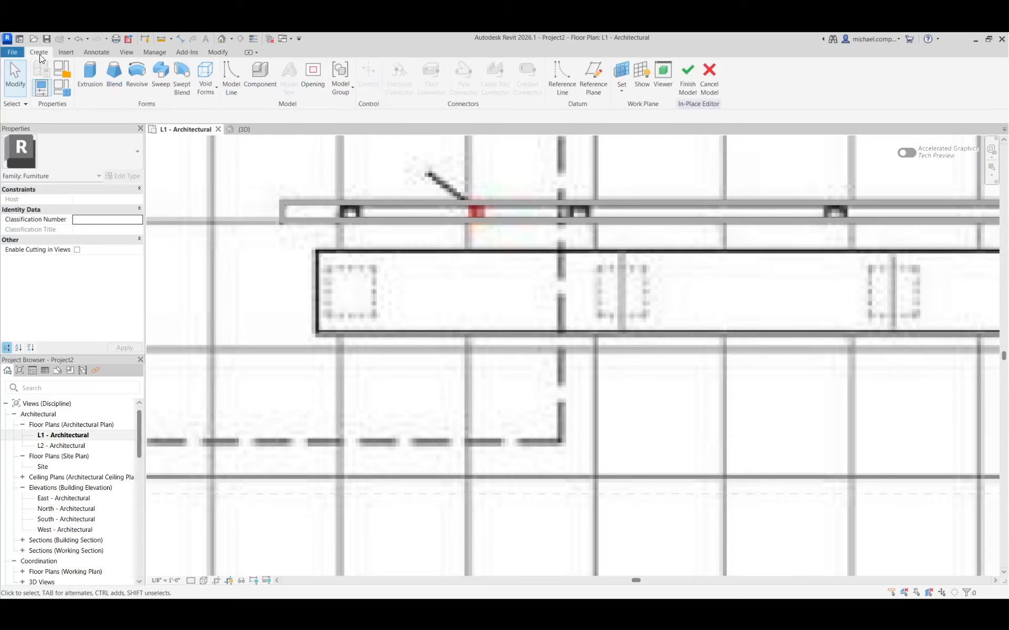
left_click(89, 77)
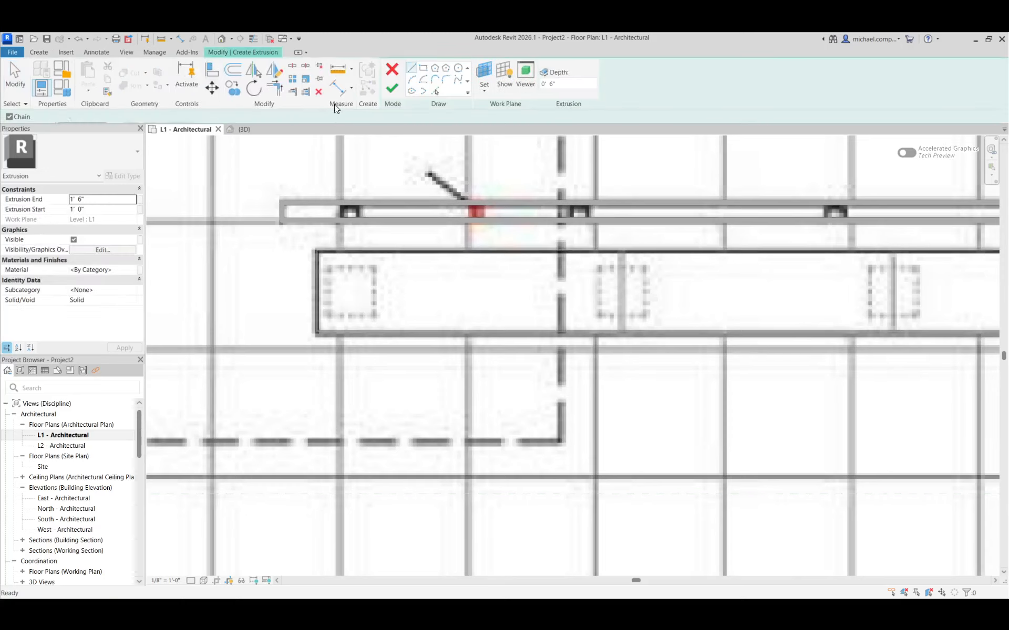
left_click(423, 68)
scroll(339, 299, "up", 2)
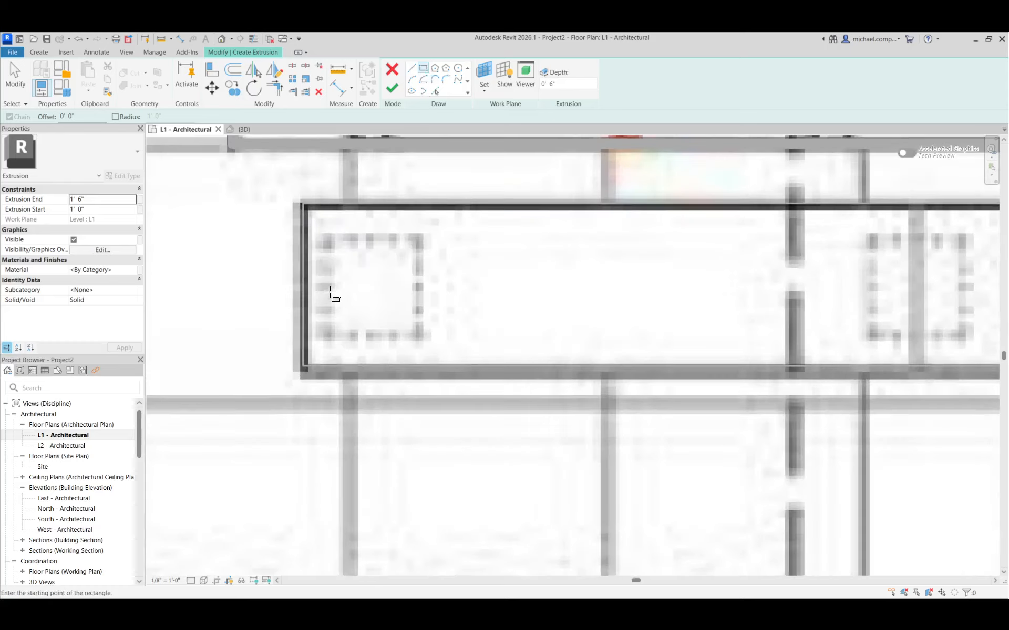
left_click(321, 237)
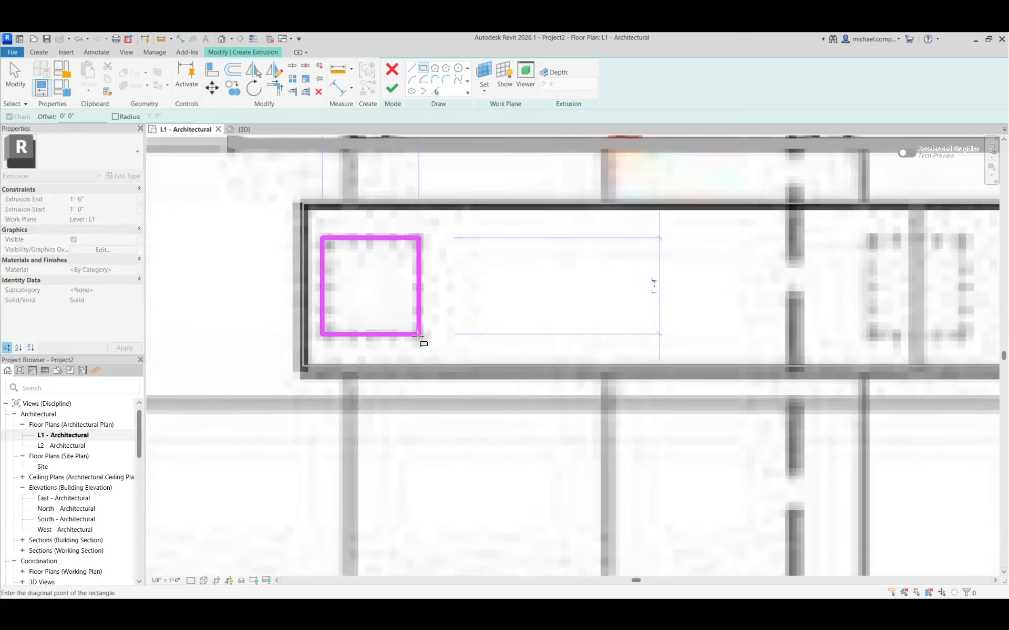
left_click(420, 341)
Set the bench leg's extrusion start to 0 and end to 1', and finish the extrusion.
left_click(116, 210)
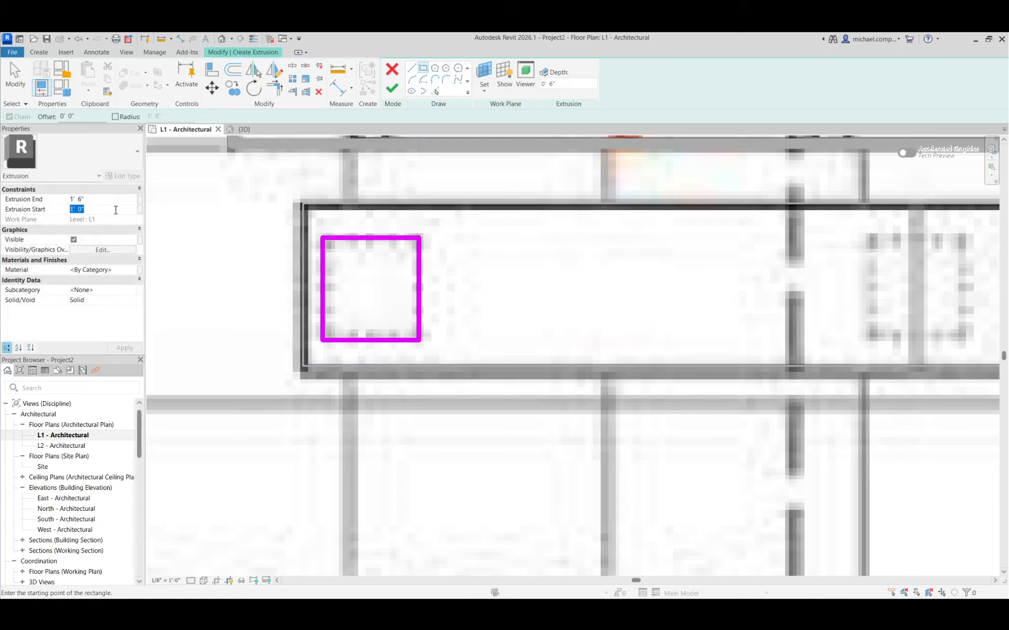
type("0")
left_click(101, 199)
type("1")
key("Return")
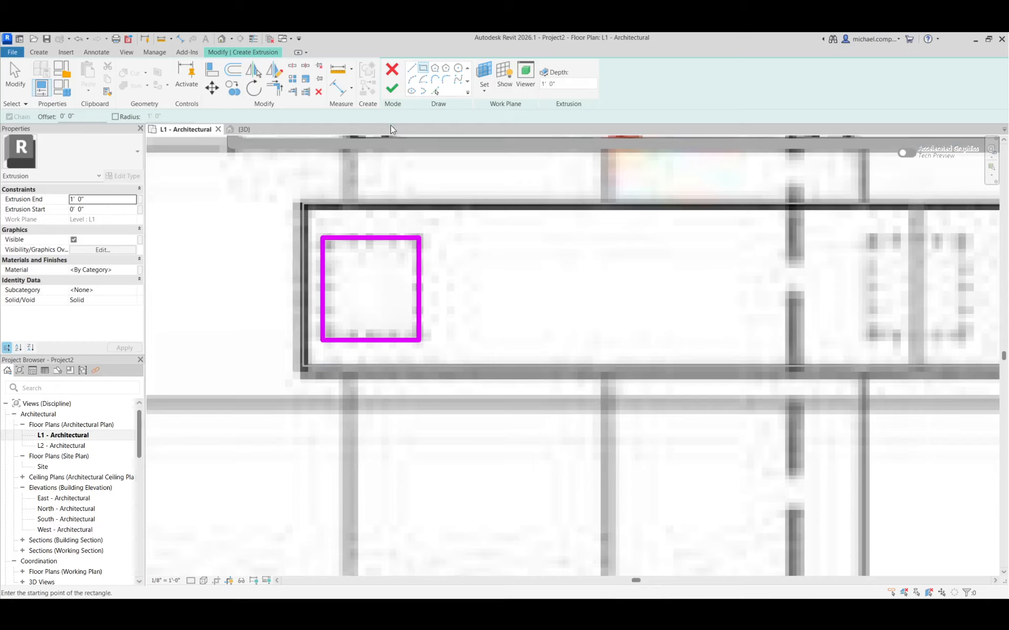
left_click(395, 87)
Create a linear array of the leg with 8 items and Move To Last, from its corner to the matching corner of the far-end leg outline.
scroll(268, 323, "down", 3)
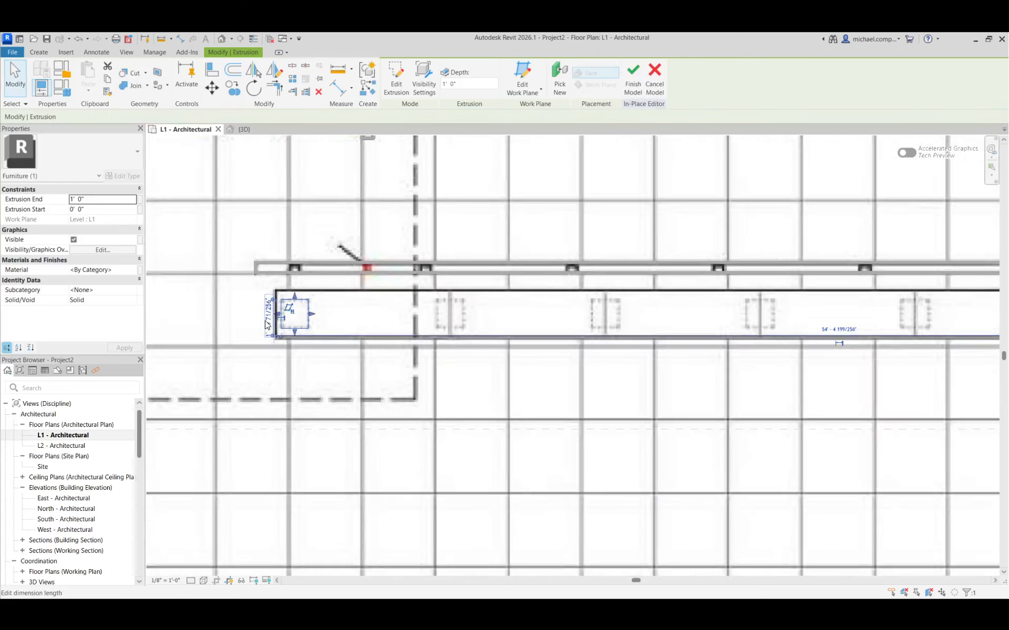
scroll(314, 322, "down", 2)
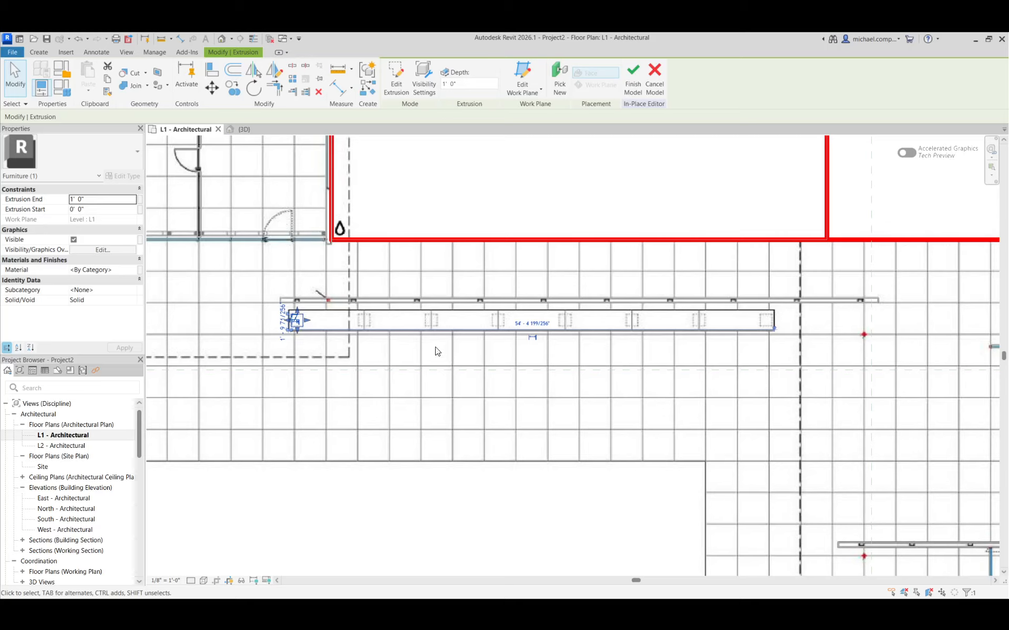
left_click(292, 80)
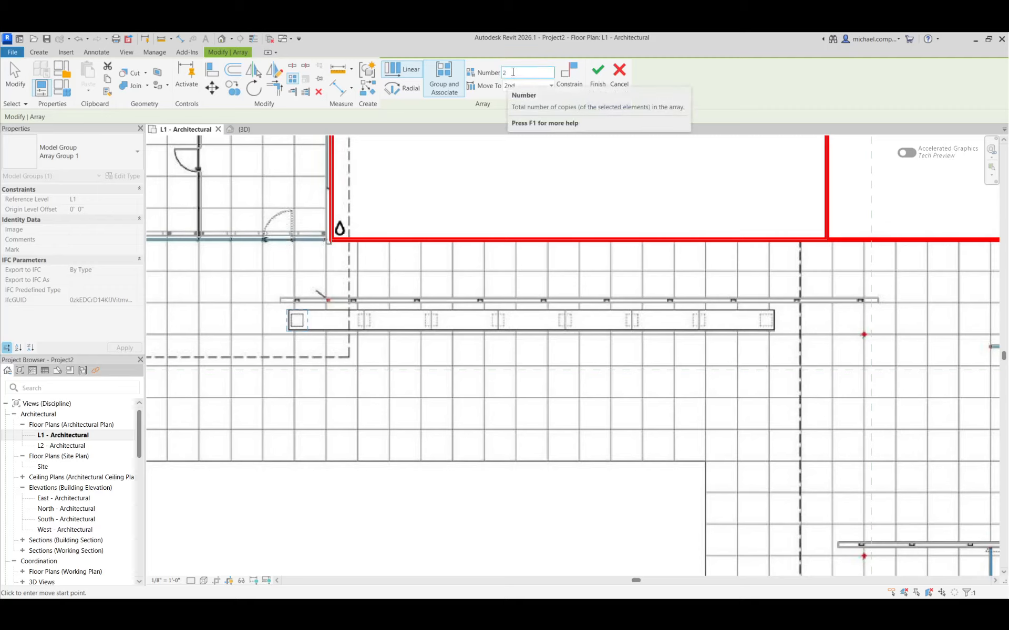
left_click_drag(513, 73, 490, 74)
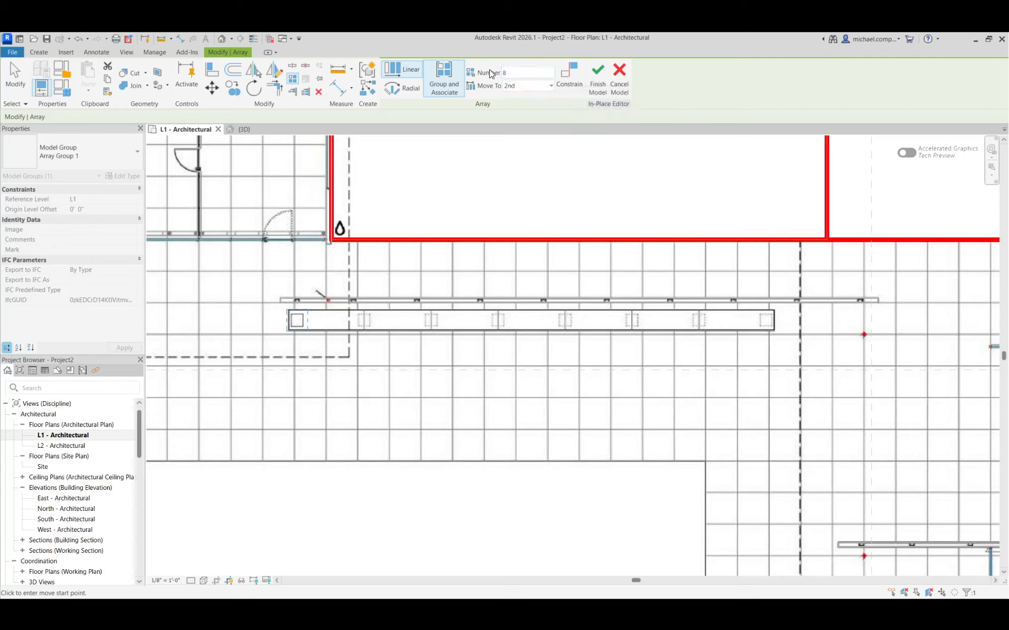
left_click(513, 86)
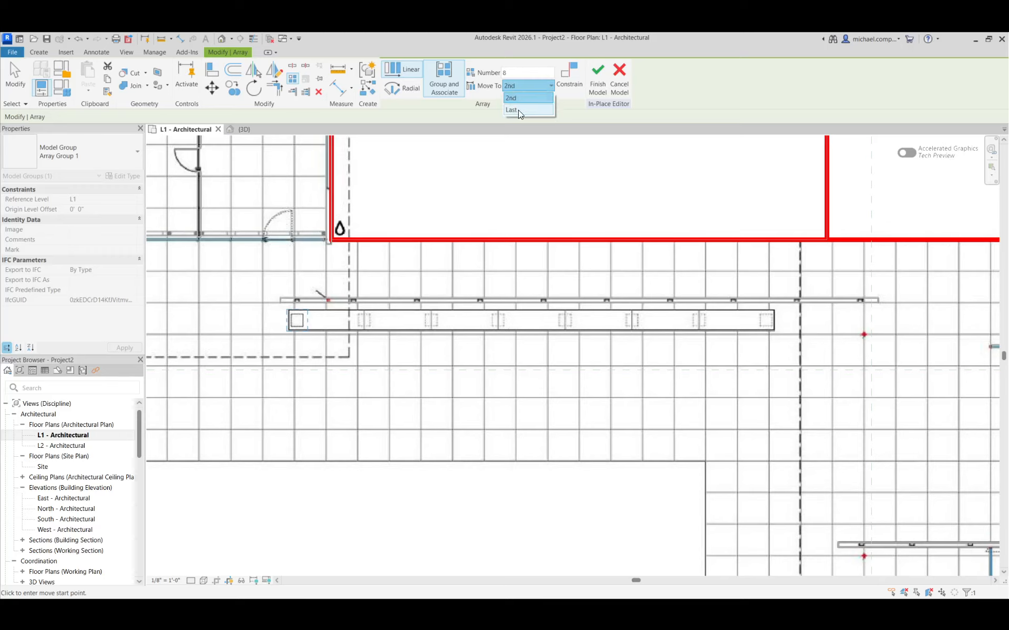
left_click(518, 109)
scroll(304, 332, "up", 2)
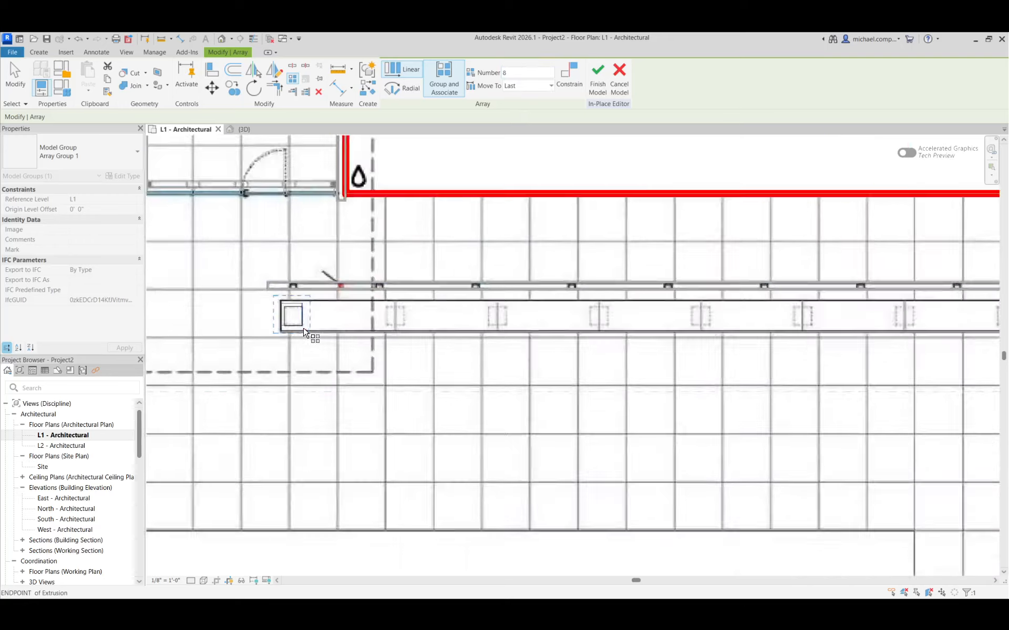
scroll(303, 332, "down", 1)
left_click(304, 323)
scroll(266, 322, "down", 2)
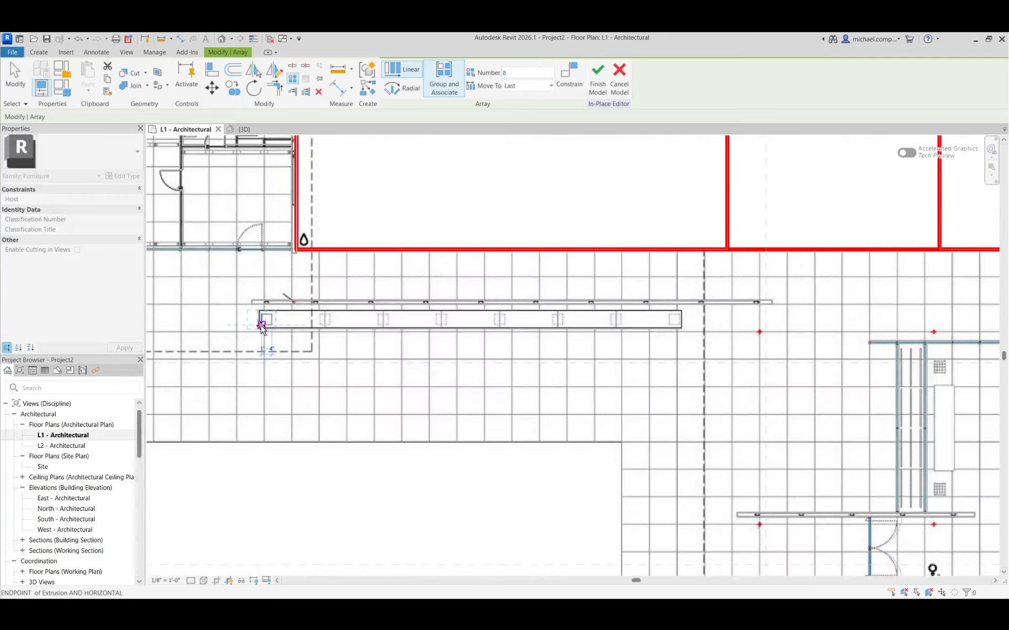
scroll(676, 326, "up", 8)
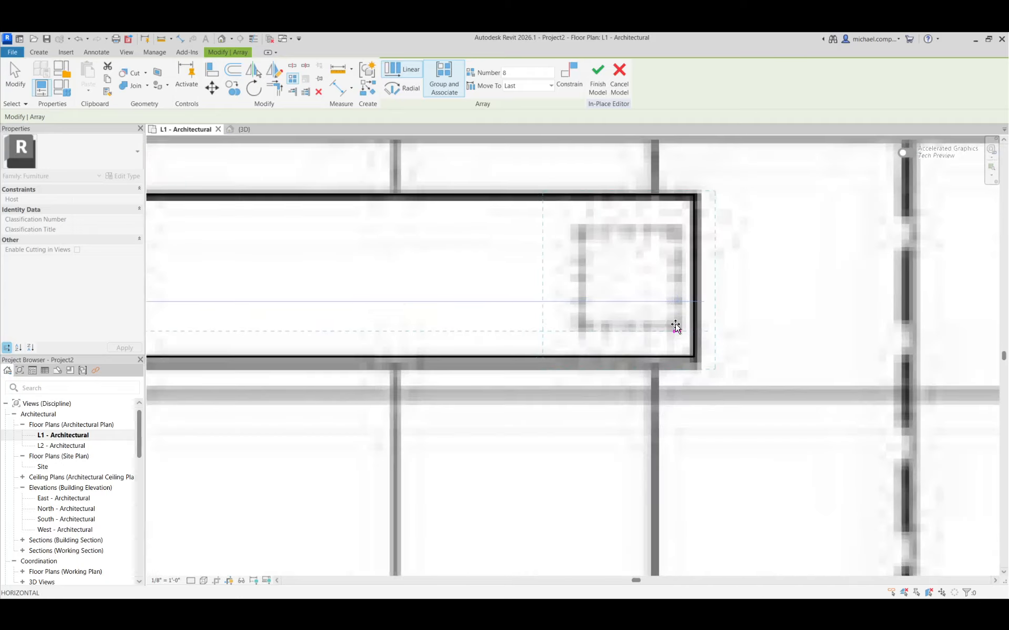
left_click(676, 326)
Finish the in-place bench model and compare the arrayed legs with the plan underlay.
scroll(754, 300, "down", 6)
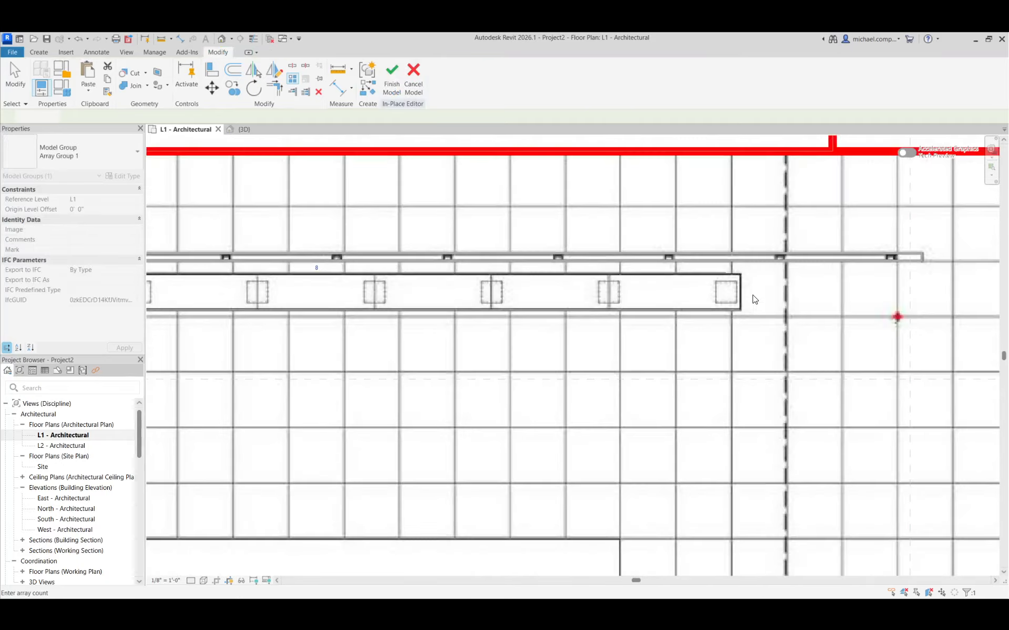
scroll(754, 300, "down", 1)
scroll(766, 296, "down", 2)
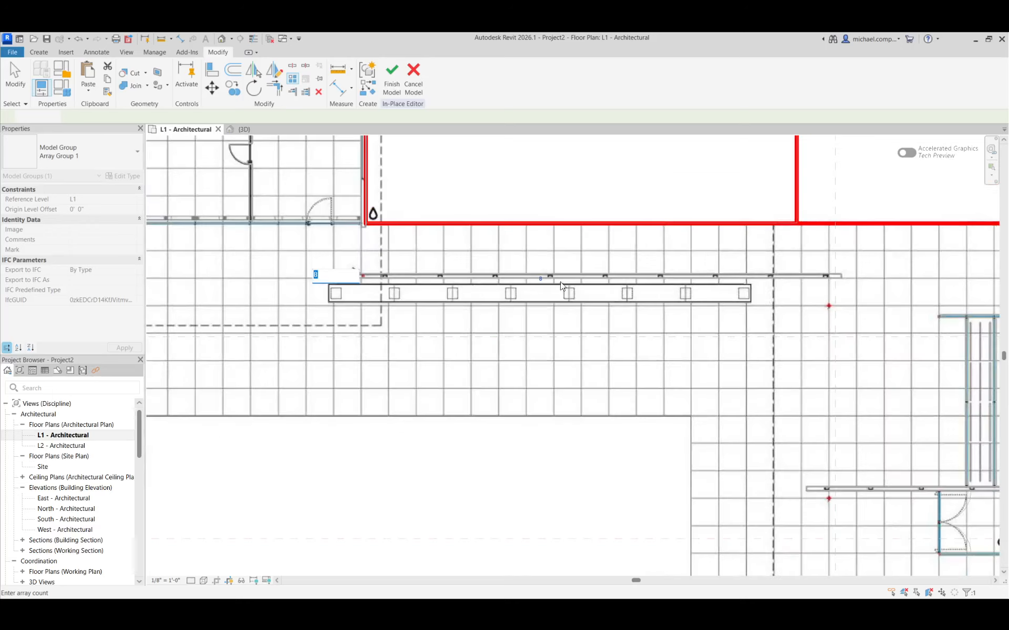
left_click(390, 90)
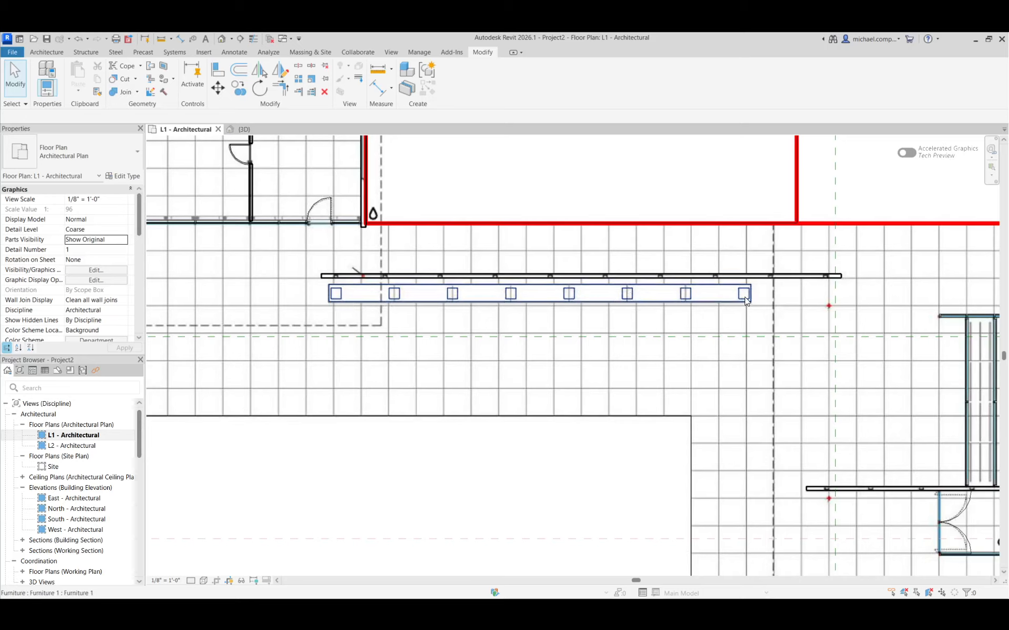
scroll(691, 306, "up", 6)
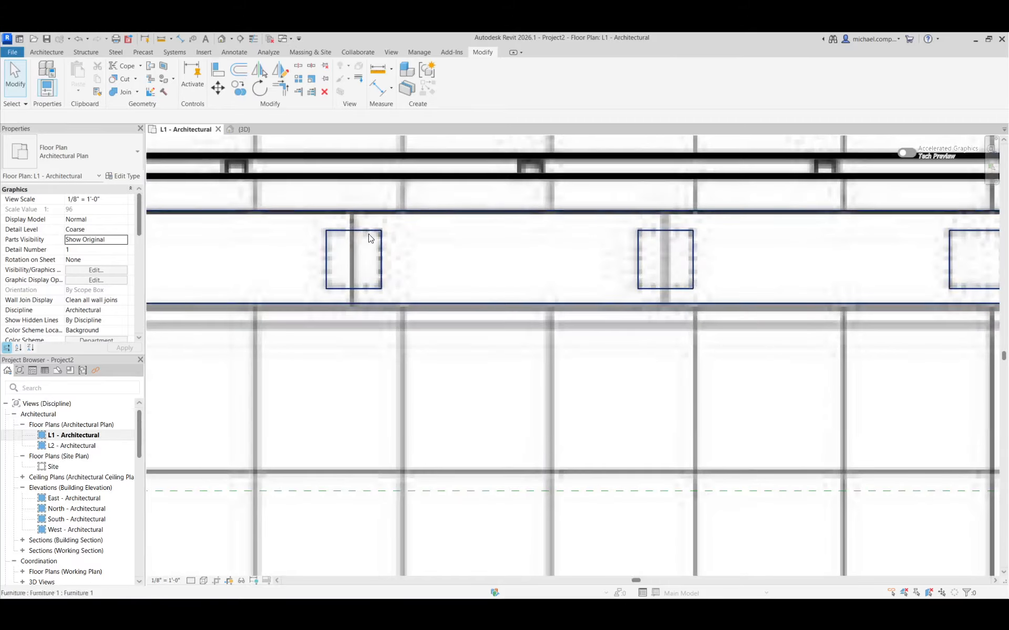
scroll(471, 259, "down", 8)
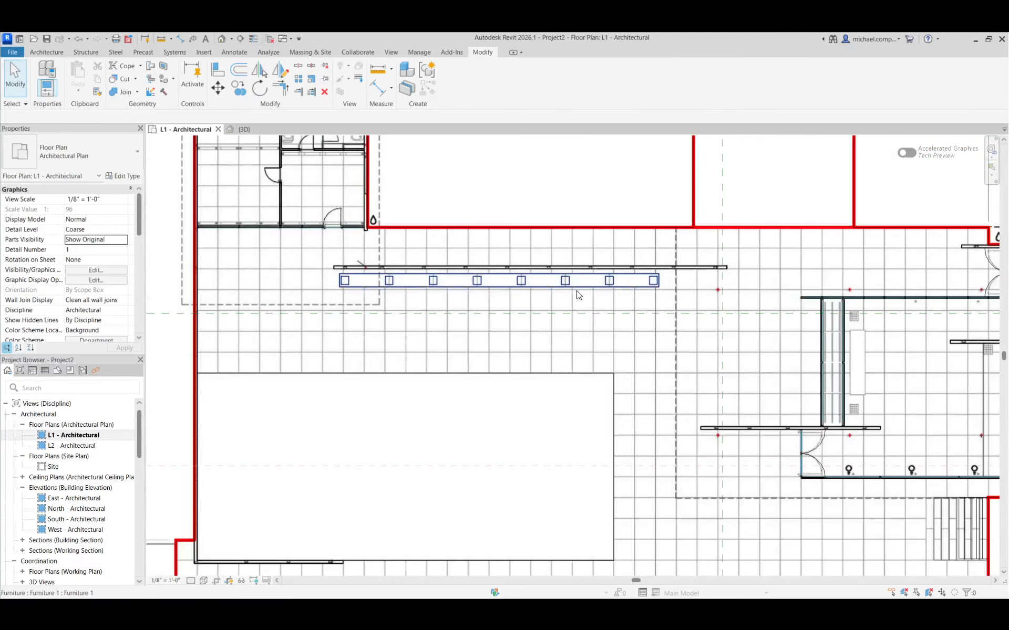
Check the bench and its legs in 3D from the front and at an angle, and return to the L1 plan.
left_click(243, 129)
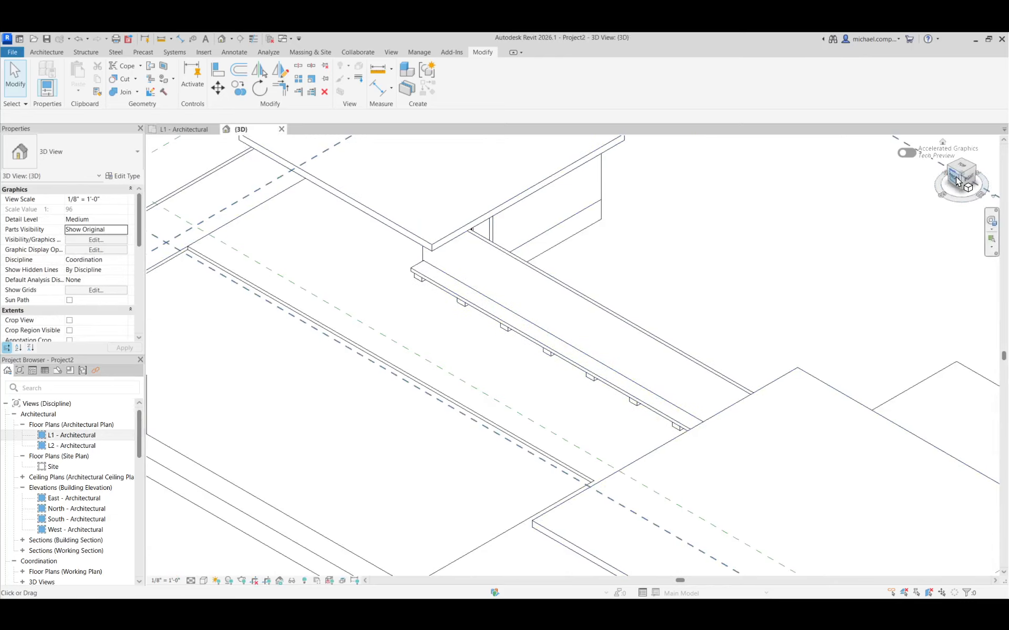
left_click(936, 178)
scroll(490, 415, "up", 5)
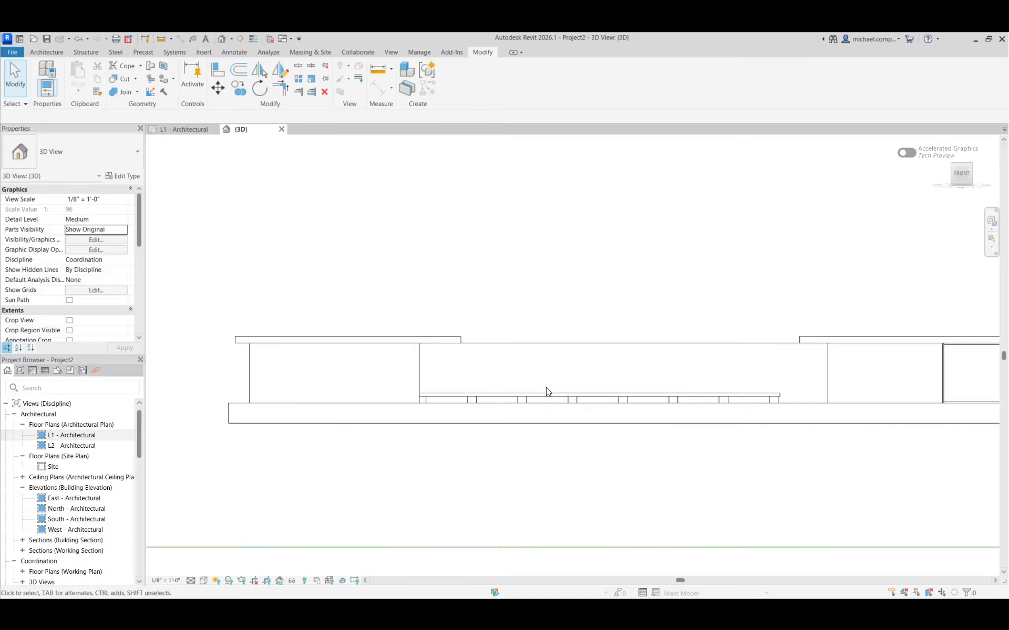
left_click(969, 167)
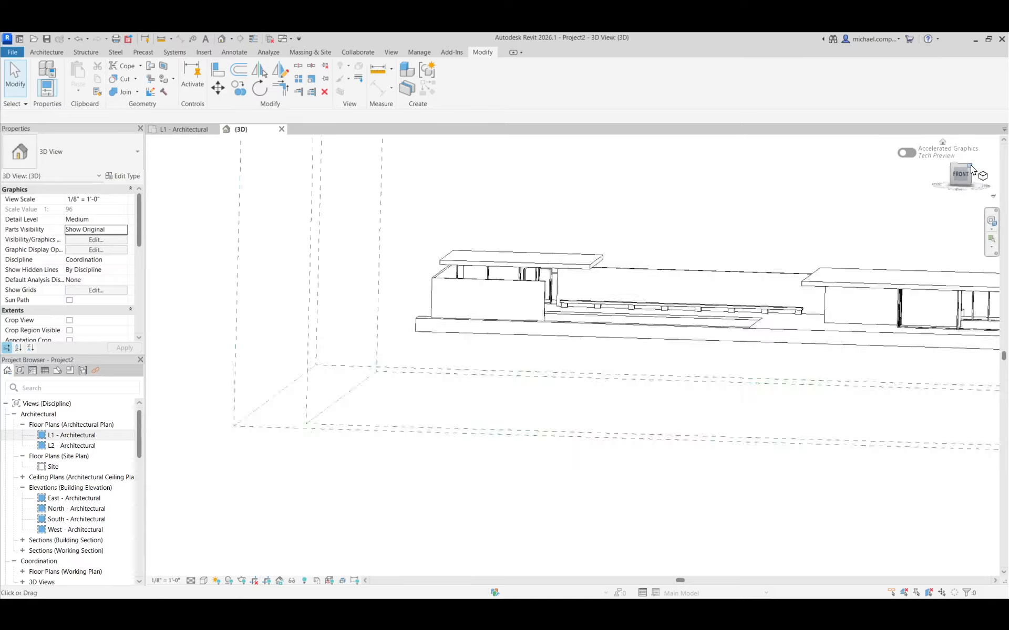
left_click(184, 129)
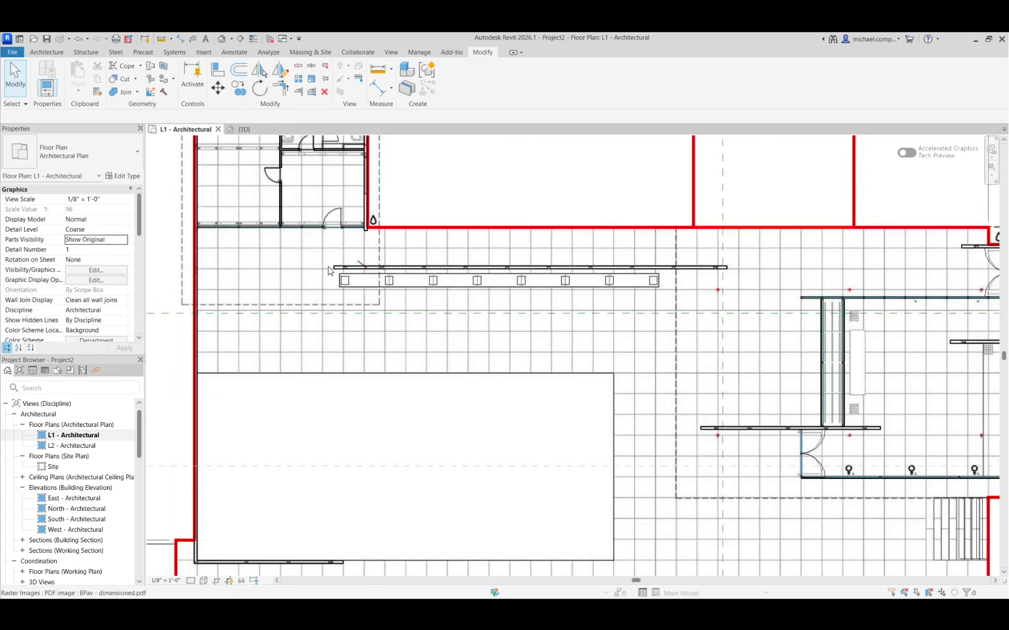
Undo the leg array in the in-place bench and array the first leg again as 8 items with Move To 2nd, about 7'-7" apart.
double_click(379, 298)
scroll(397, 339, "up", 2)
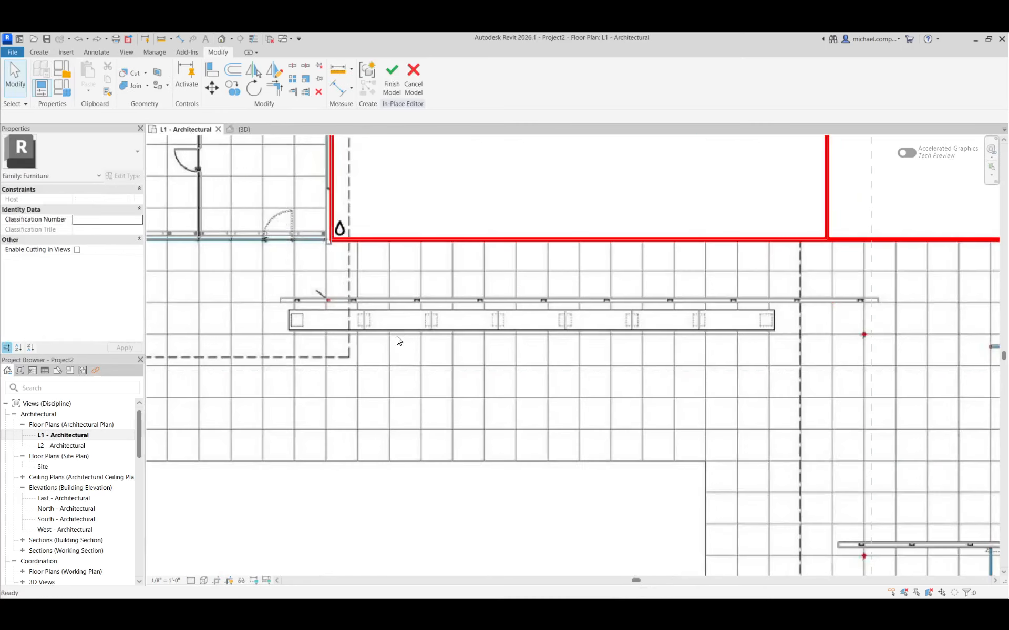
left_click(301, 320)
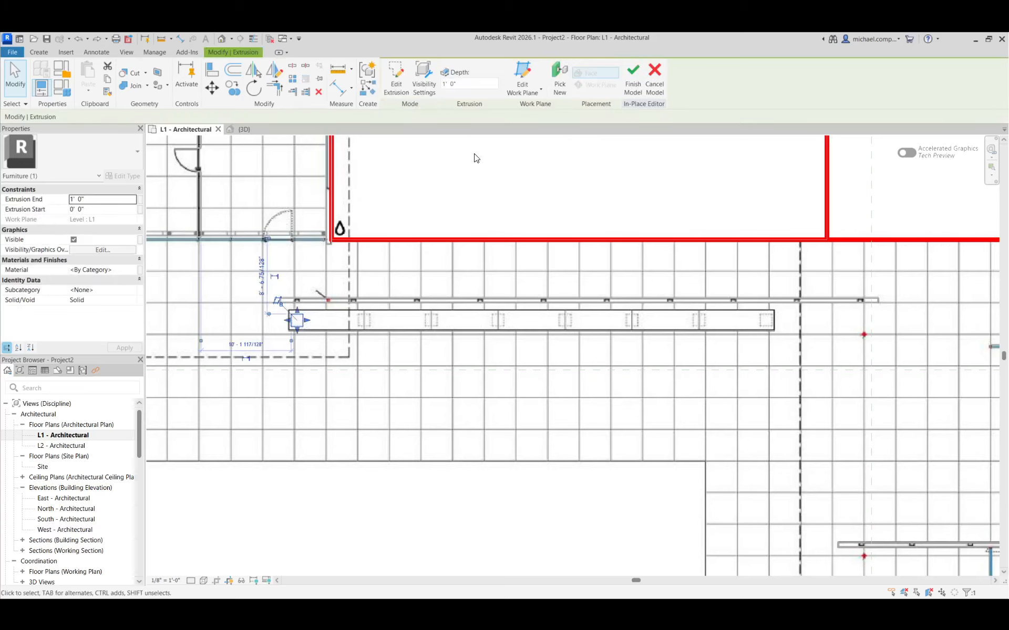
left_click(291, 79)
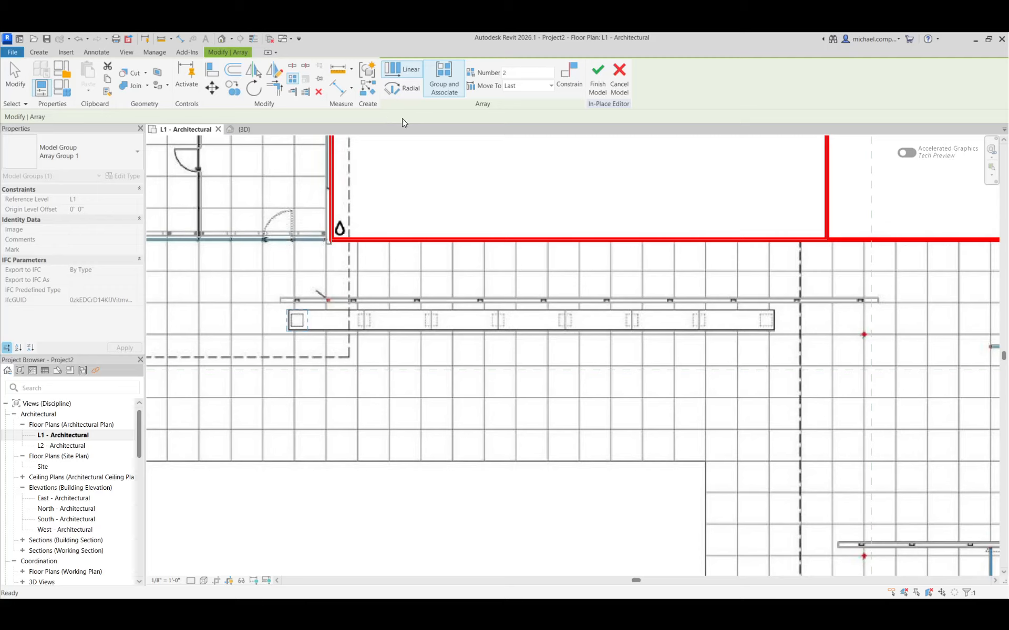
double_click(508, 72)
left_click(518, 86)
left_click(524, 97)
scroll(316, 327, "up", 5)
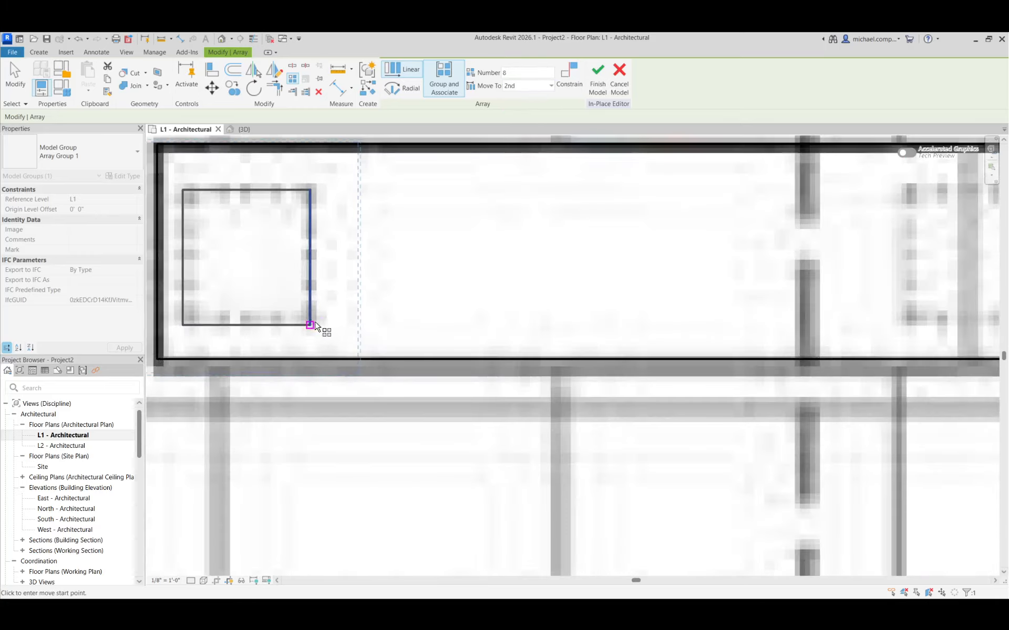
scroll(316, 326, "down", 3)
left_click(305, 324)
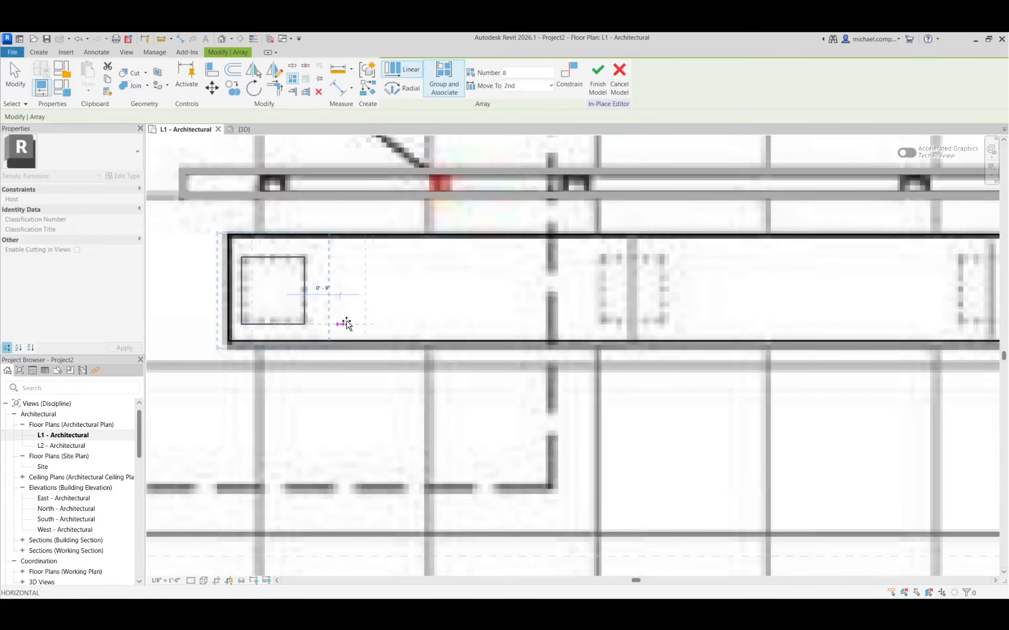
left_click(664, 322)
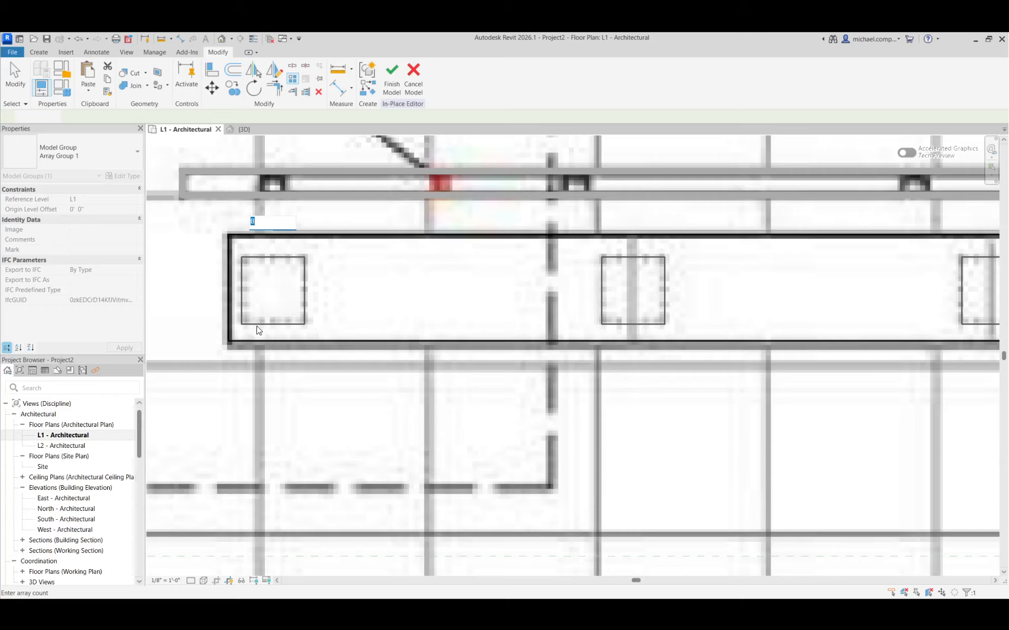
Compare the new leg array with the underlay up to the bench's far end, and finish the in-place model.
scroll(334, 339, "down", 5)
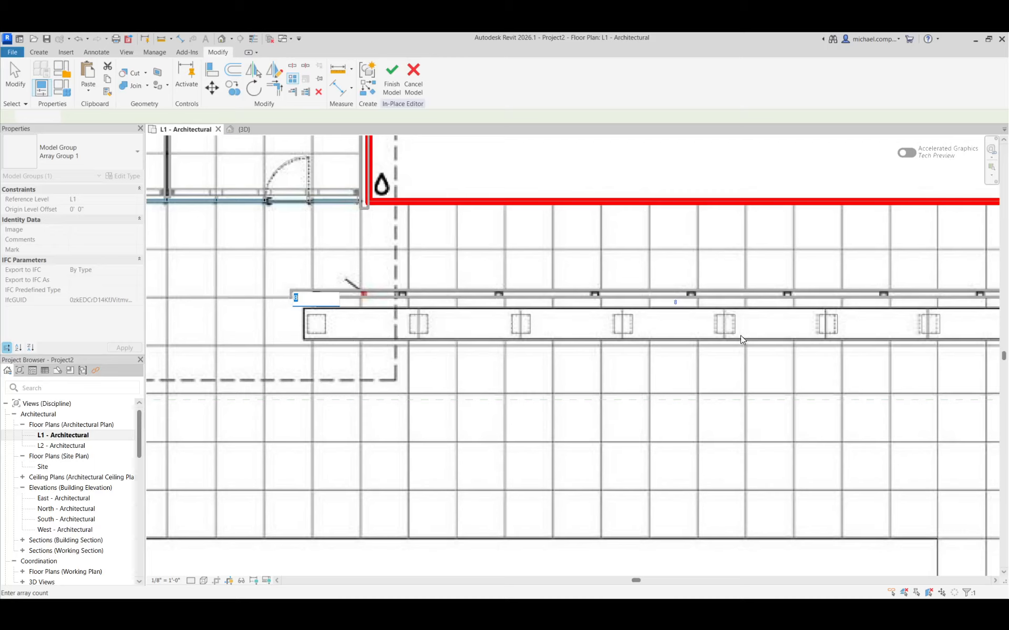
scroll(773, 348, "down", 2)
scroll(950, 325, "up", 8)
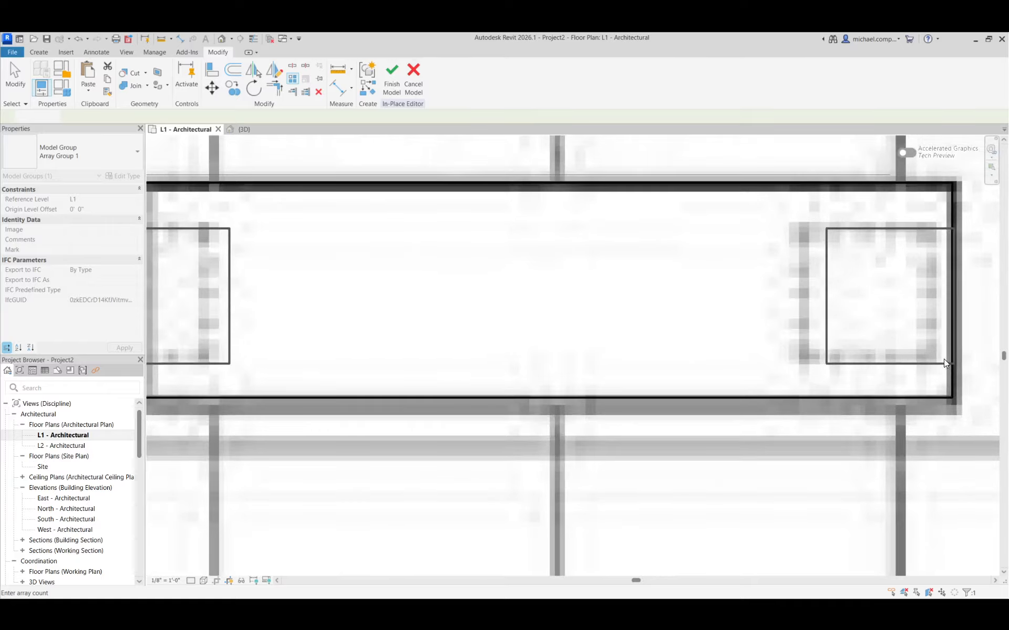
scroll(902, 355, "down", 6)
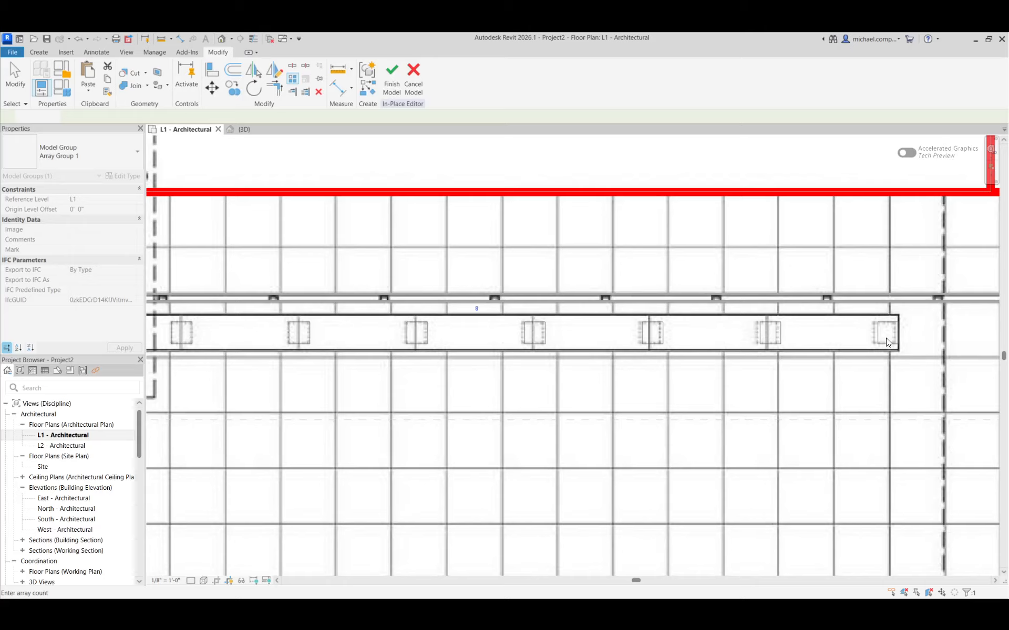
scroll(887, 342, "down", 3)
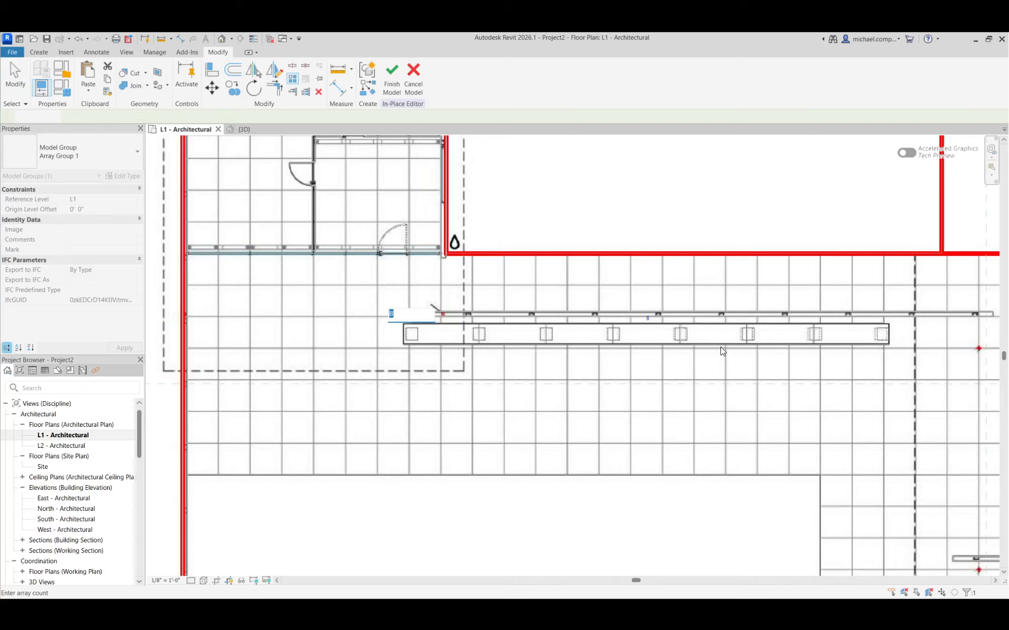
left_click(392, 76)
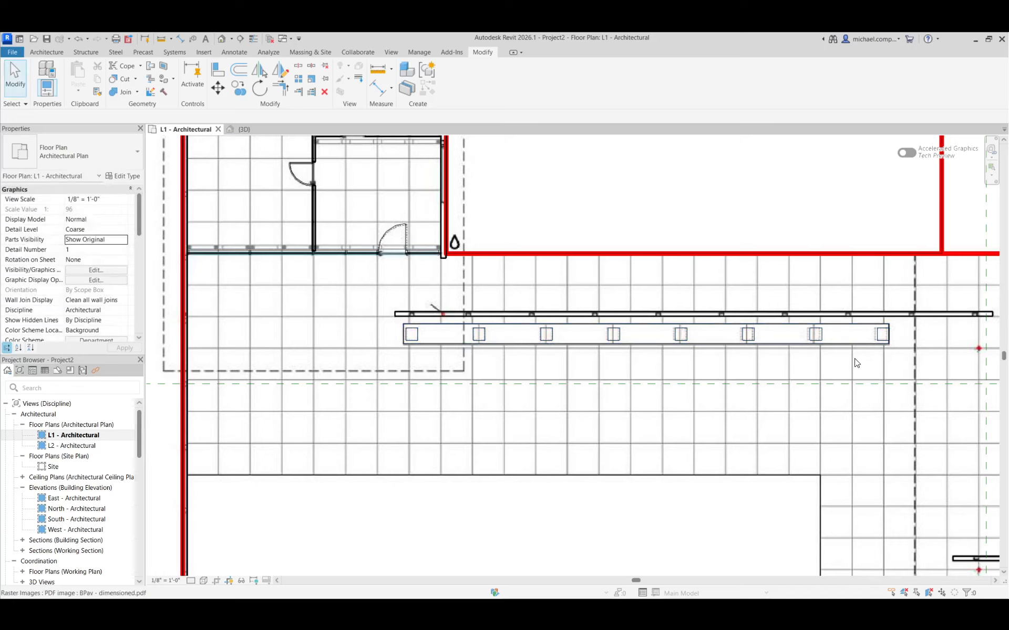
Compare the arrayed legs with the plan underlay at both ends of the bench.
scroll(888, 342, "up", 5)
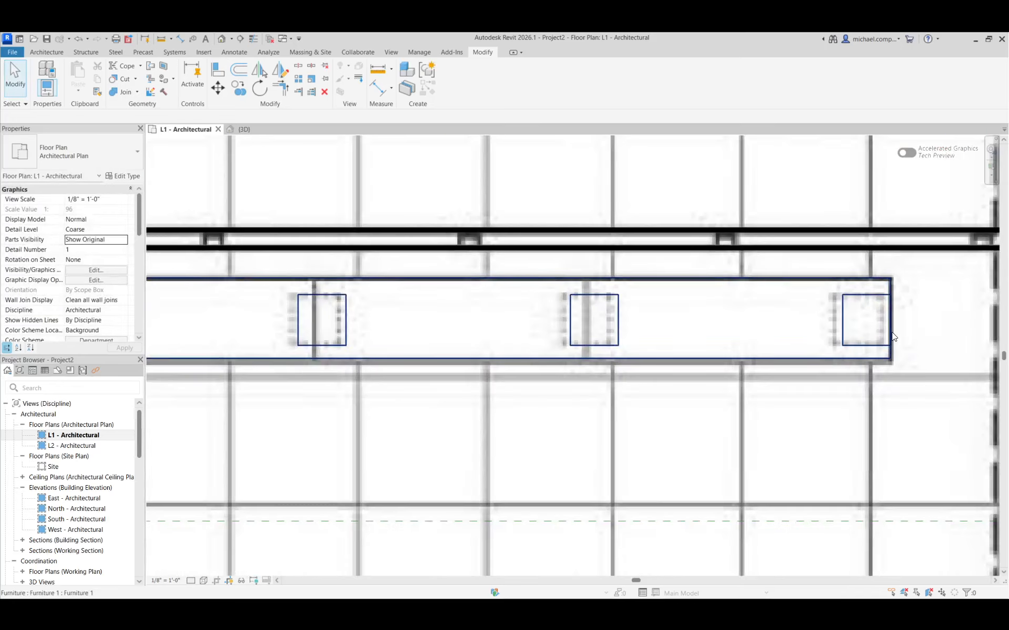
scroll(888, 342, "down", 5)
scroll(435, 339, "up", 3)
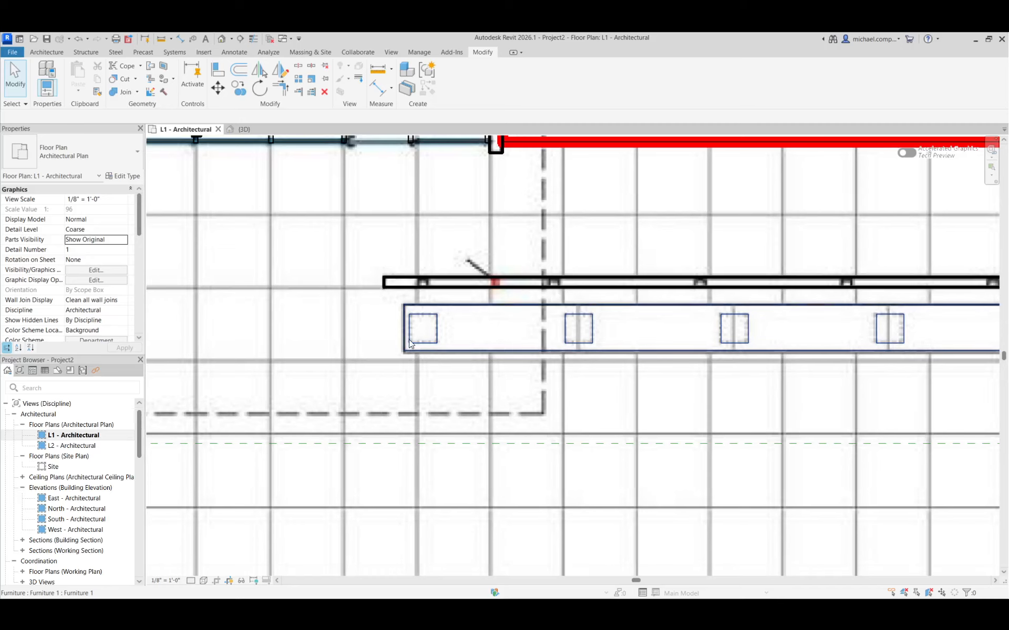
scroll(409, 343, "down", 5)
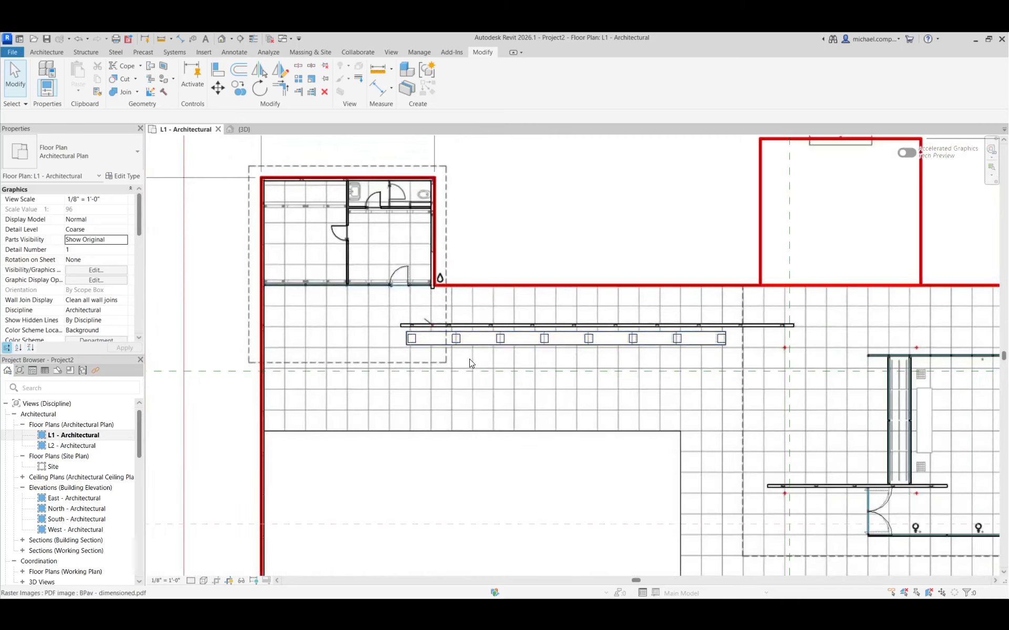
Undo the leg array in the in-place bench and array the first leg as 8 items with Move To Last, ending at the last leg outline.
key("ctrl+z")
key("ctrl+z")
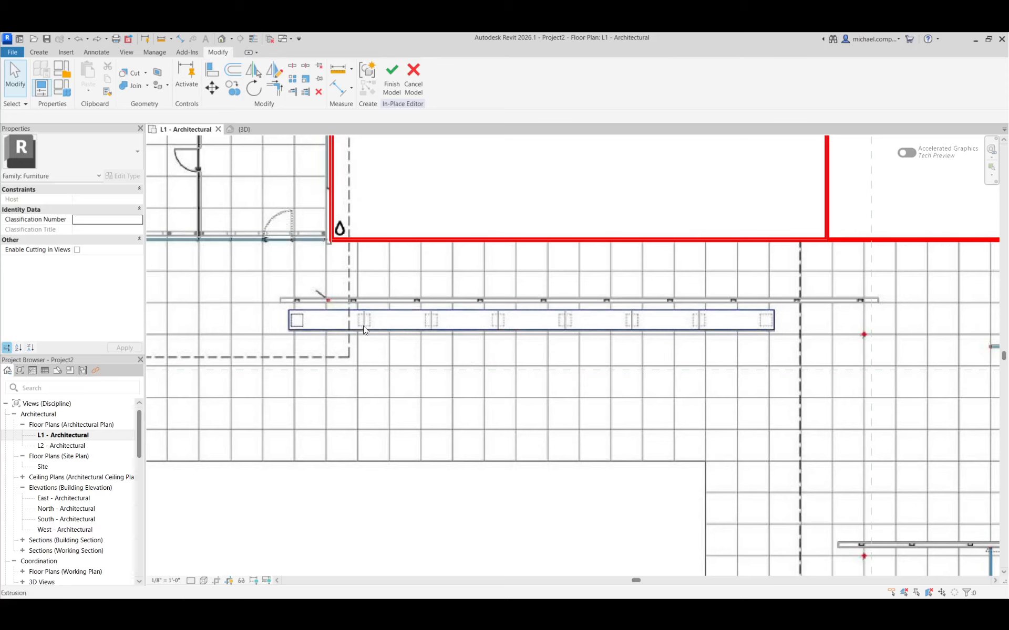
left_click(304, 323)
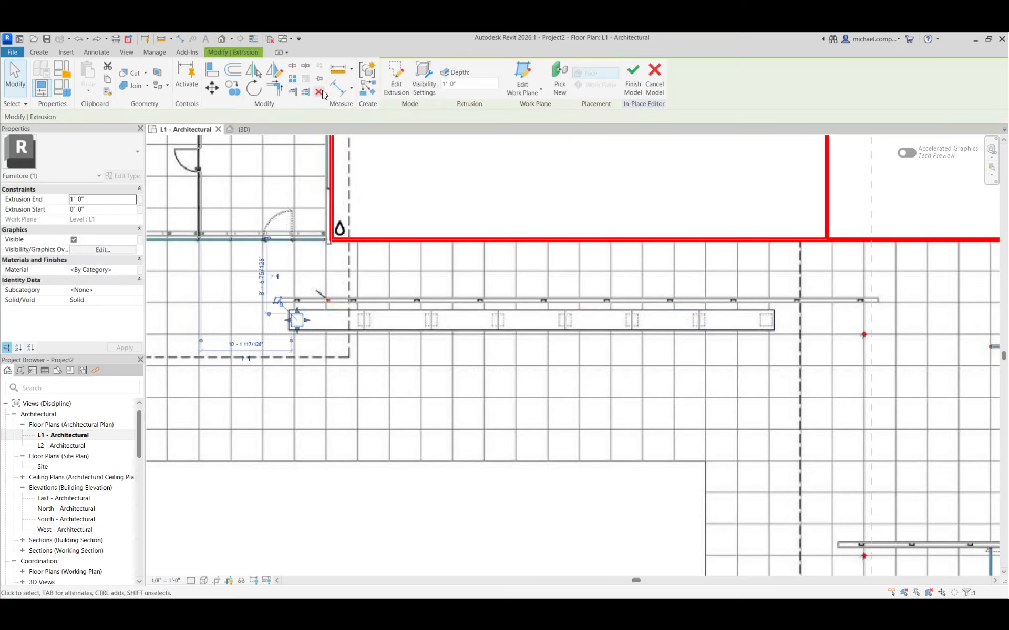
left_click(293, 80)
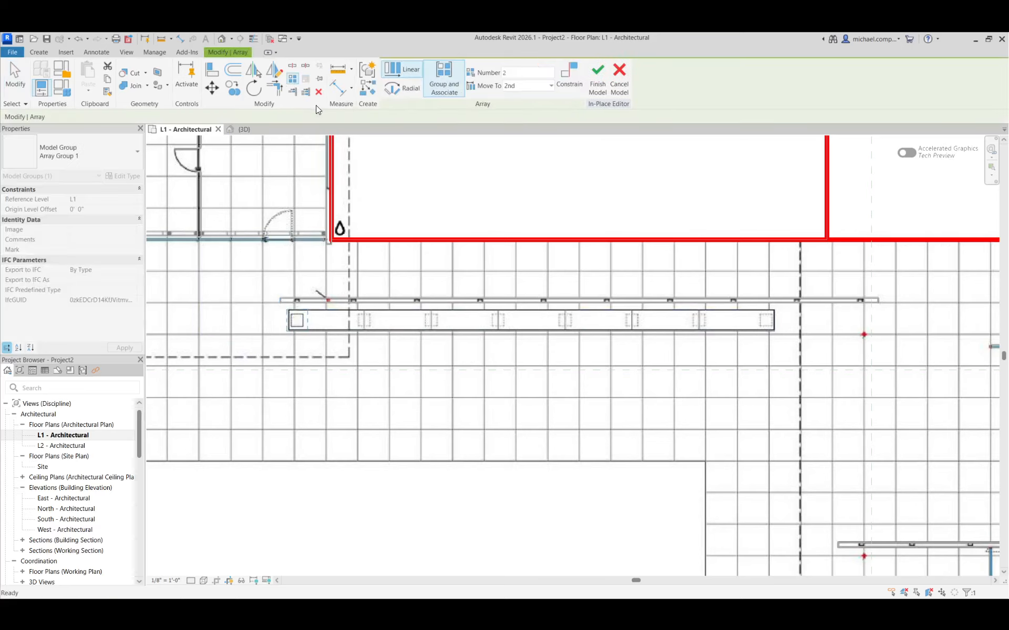
left_click(530, 85)
left_click(522, 107)
scroll(310, 326, "up", 3)
scroll(269, 335, "down", 5)
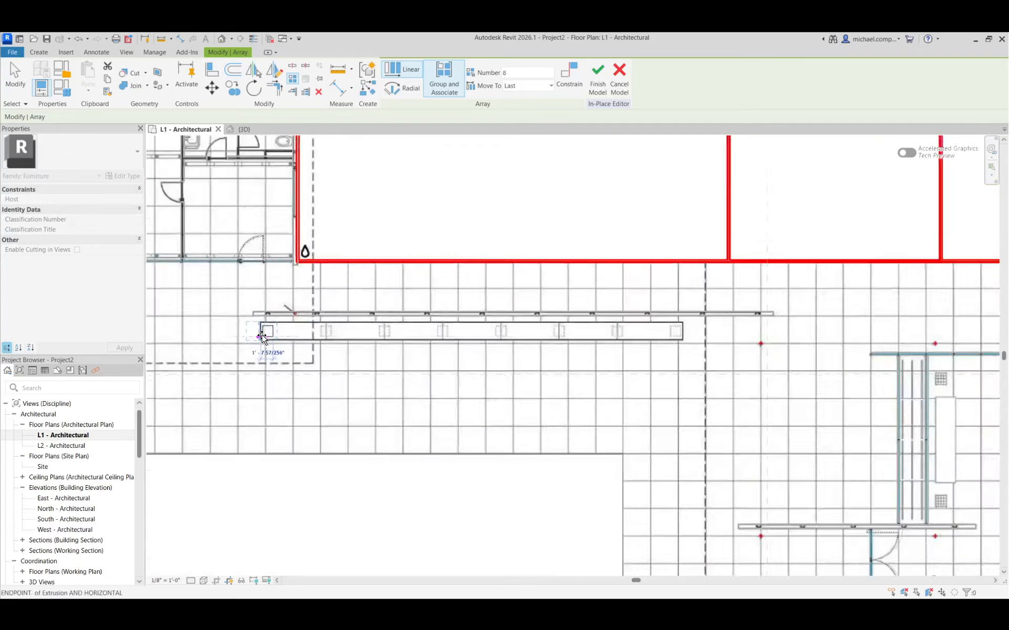
scroll(608, 322, "up", 8)
scroll(580, 330, "up", 3)
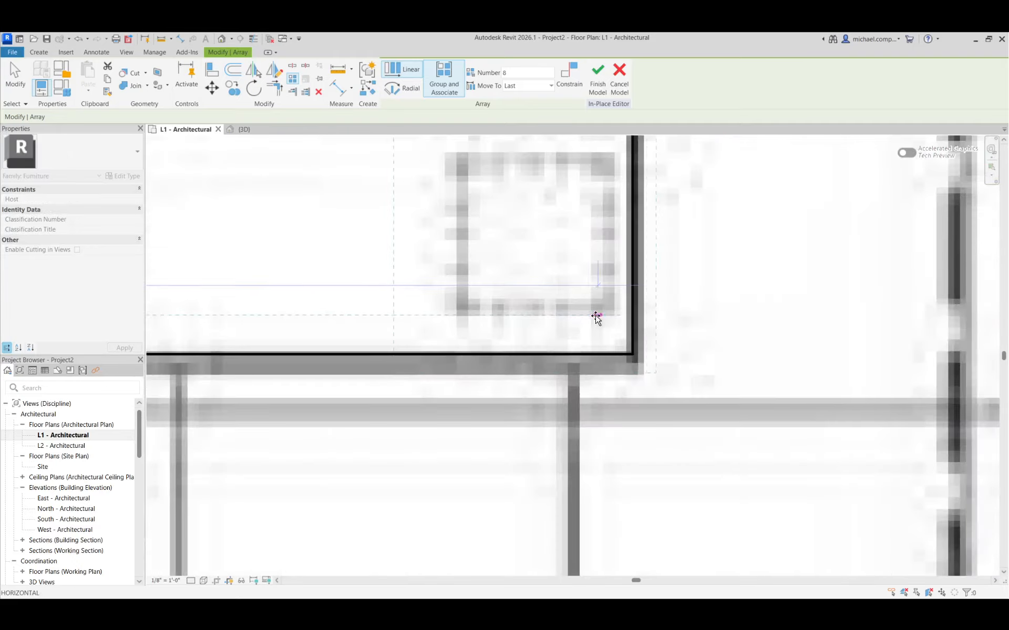
left_click(607, 315)
Check the leg array along the whole bench against the underlay and finish the in-place model.
scroll(649, 321, "down", 5)
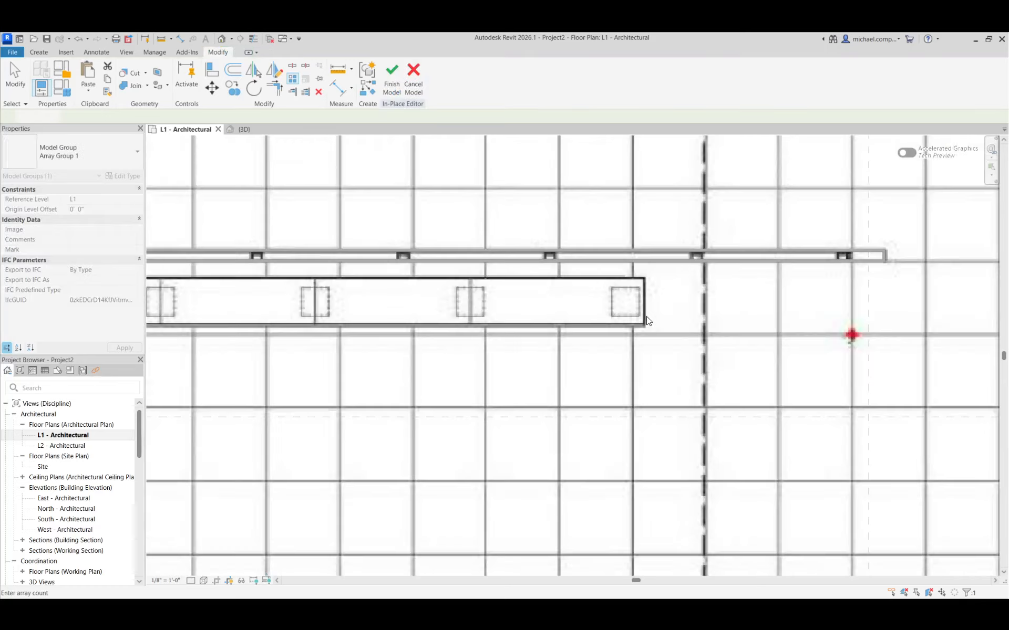
scroll(532, 310, "down", 5)
scroll(476, 297, "up", 2)
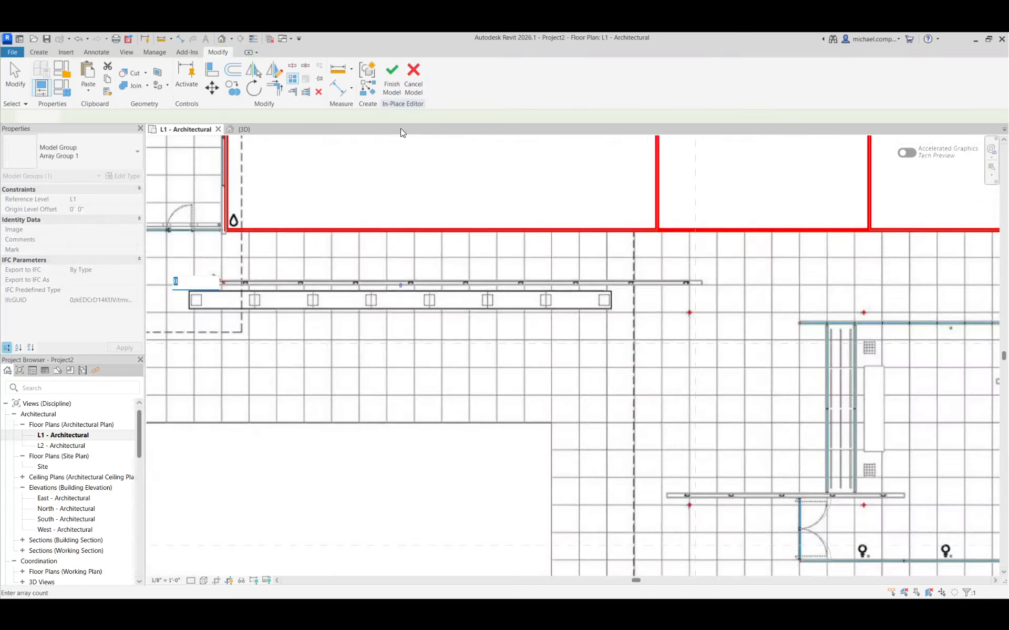
left_click(391, 79)
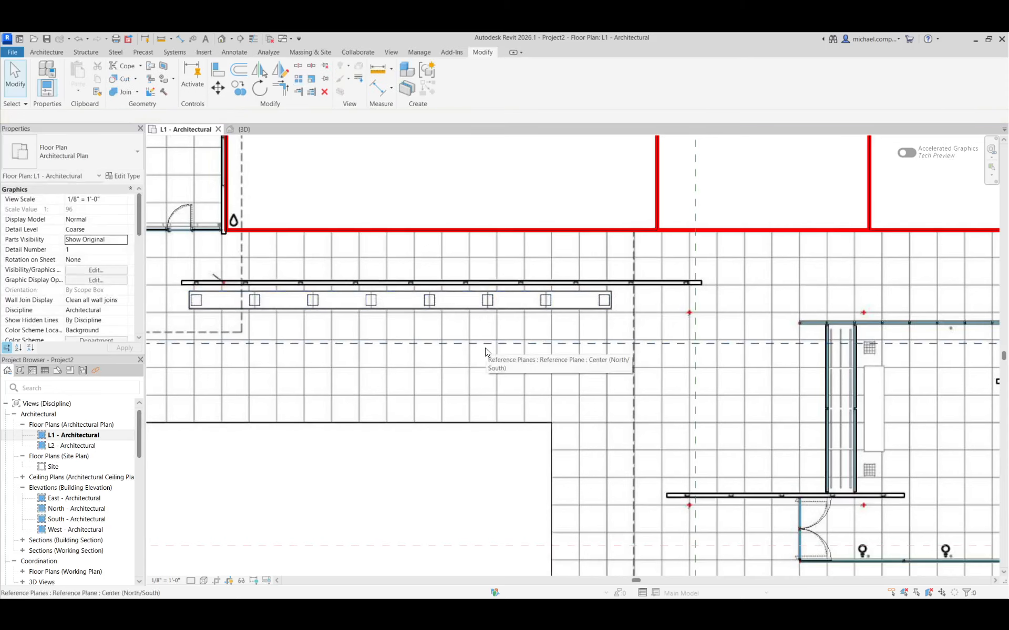
Examine the finished bench and its legs in 3D, at an angle and from the front.
left_click(247, 132)
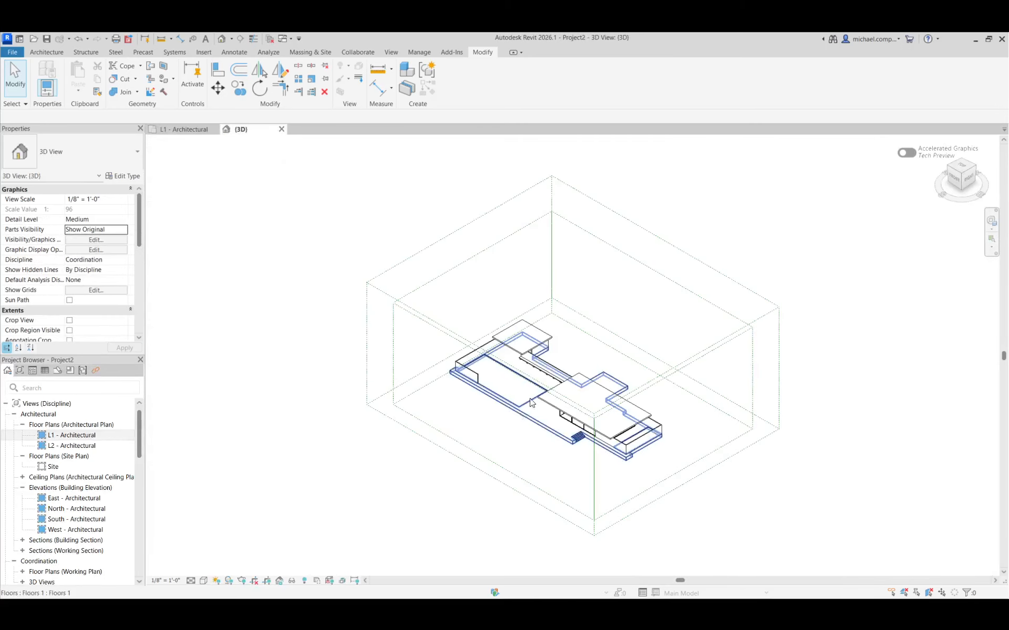
scroll(531, 402, "up", 6)
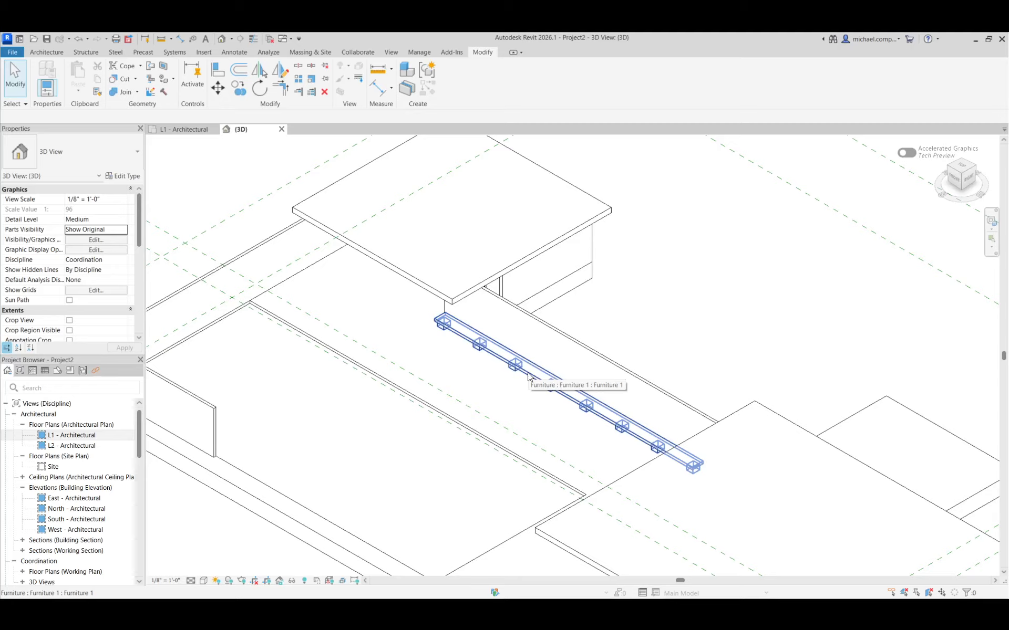
left_click(954, 180)
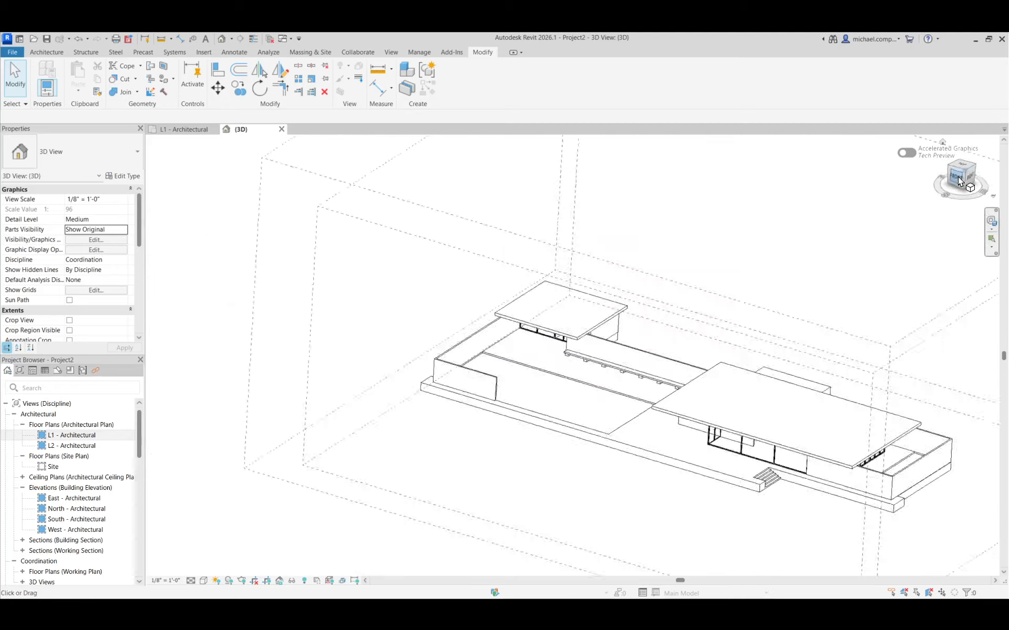
scroll(467, 405, "up", 5)
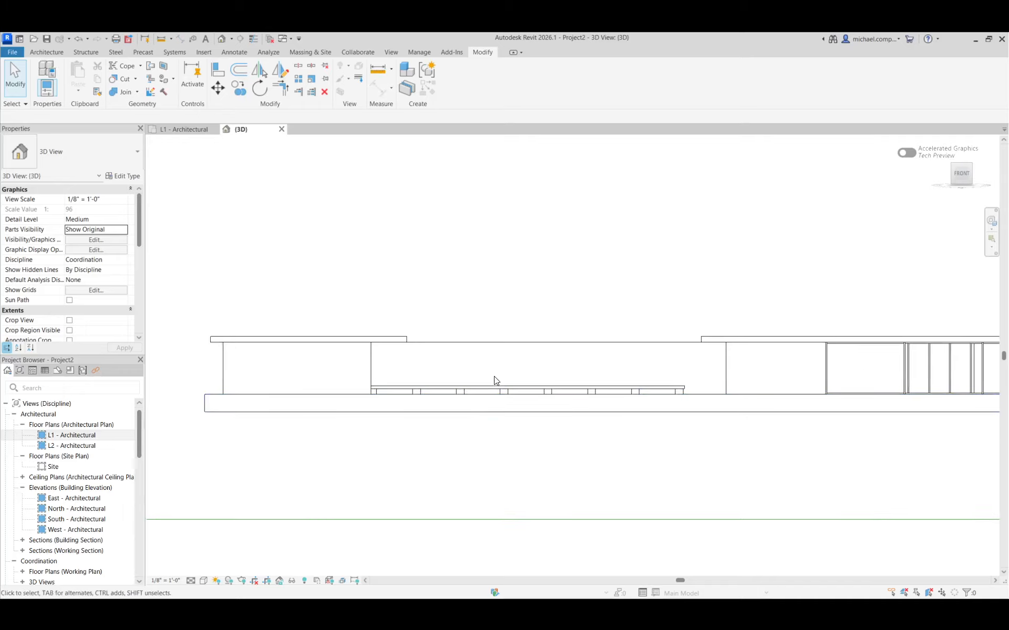
scroll(428, 380, "up", 4)
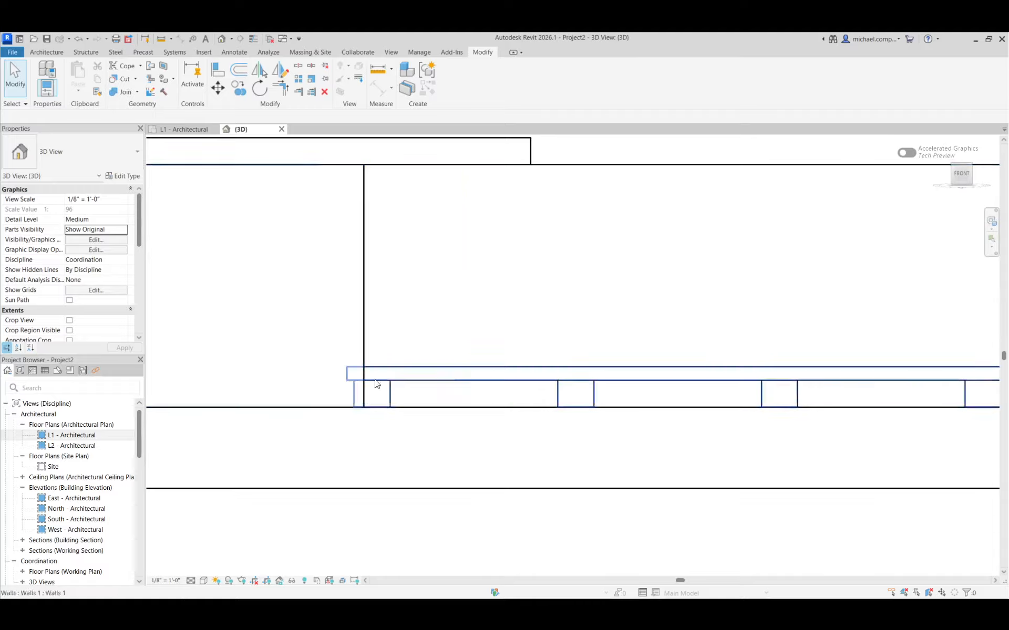
scroll(403, 374, "down", 4)
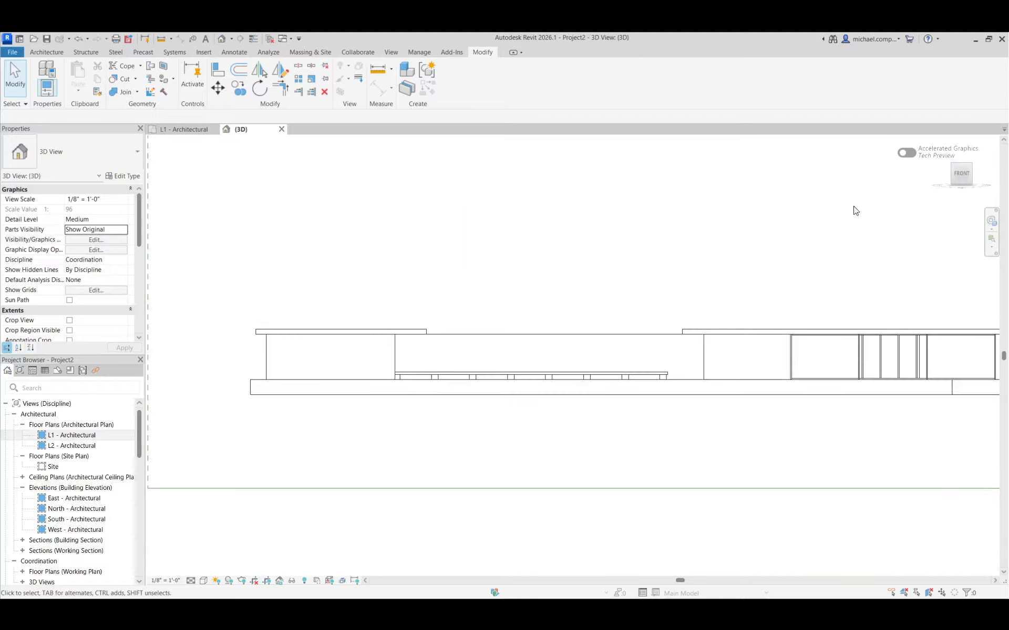
left_click(972, 165)
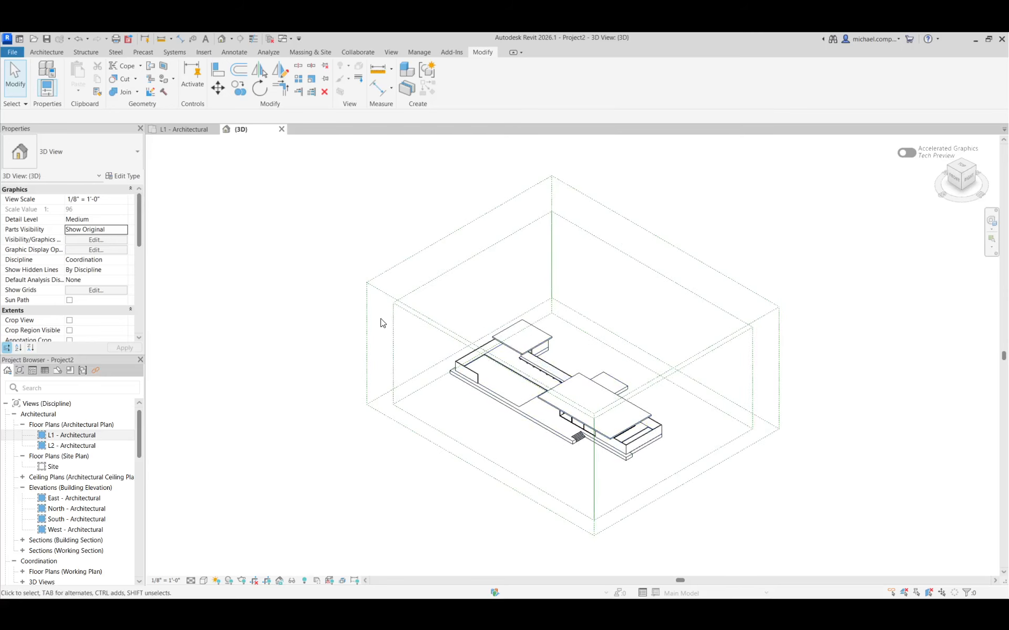
Return to the L1 plan and examine the bench, the screen walls and the red column marks across the pavilion.
left_click(184, 129)
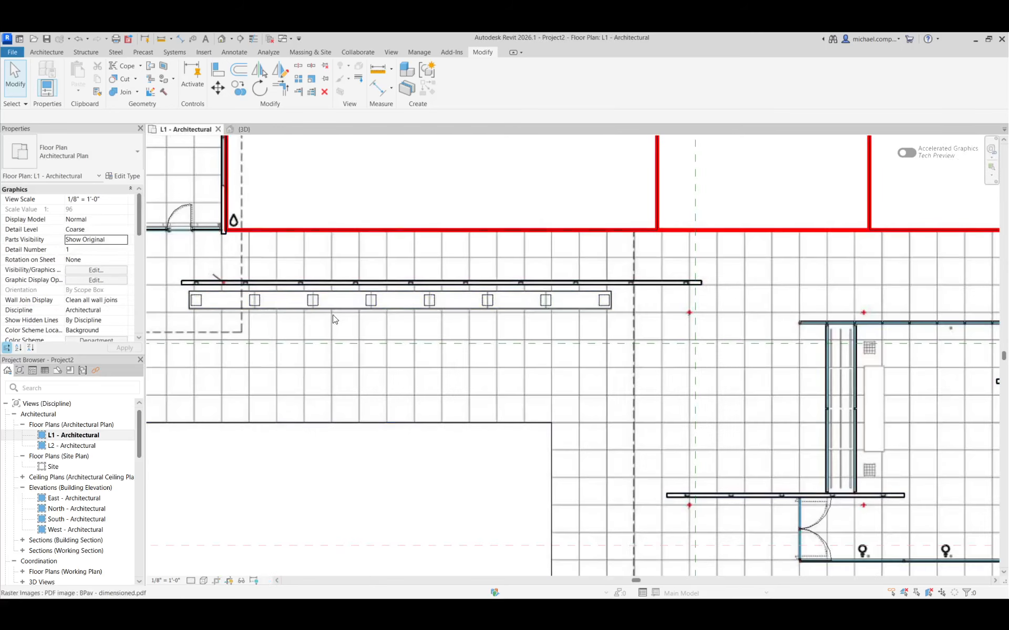
scroll(338, 312, "down", 3)
scroll(327, 309, "up", 5)
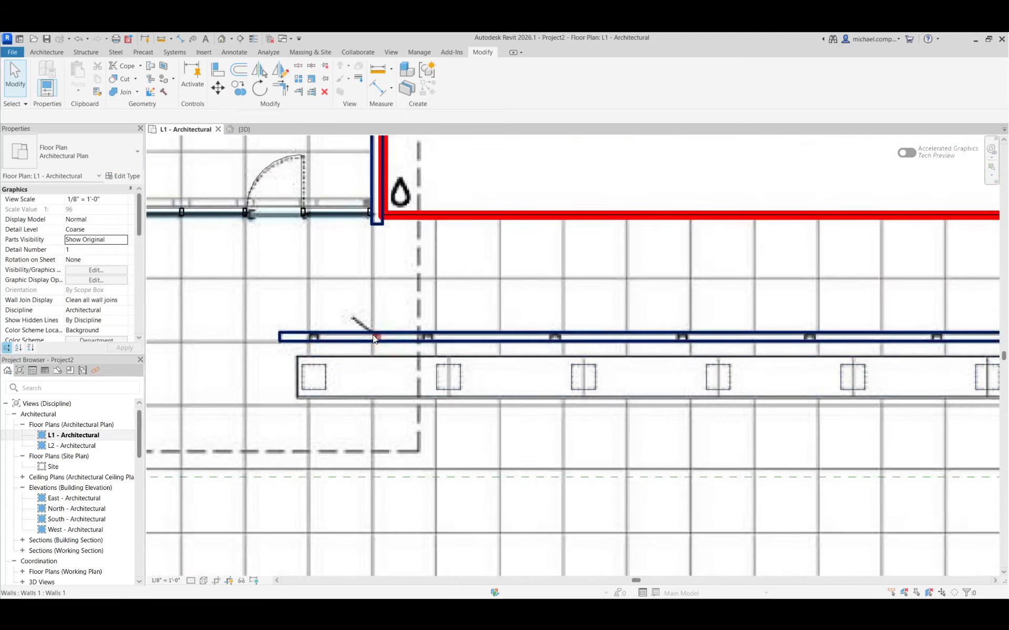
scroll(364, 345, "down", 5)
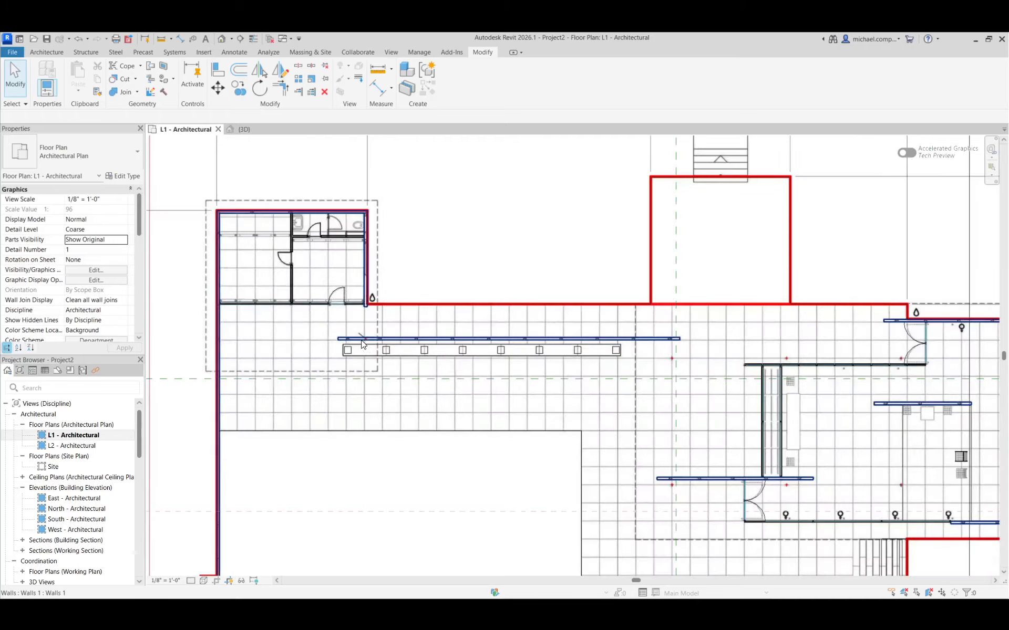
scroll(362, 345, "down", 2)
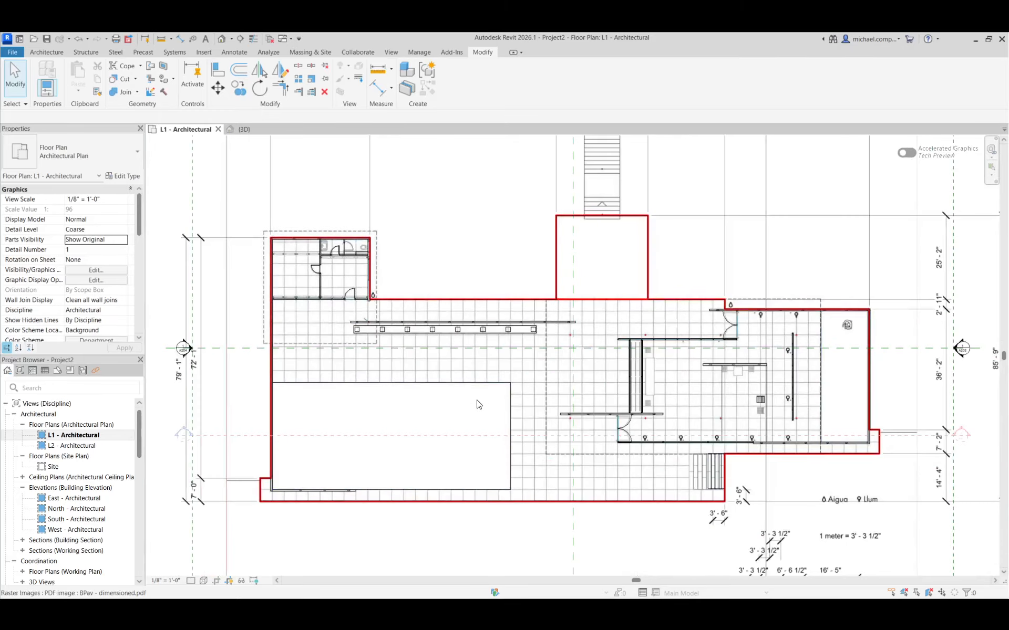
scroll(743, 435, "up", 3)
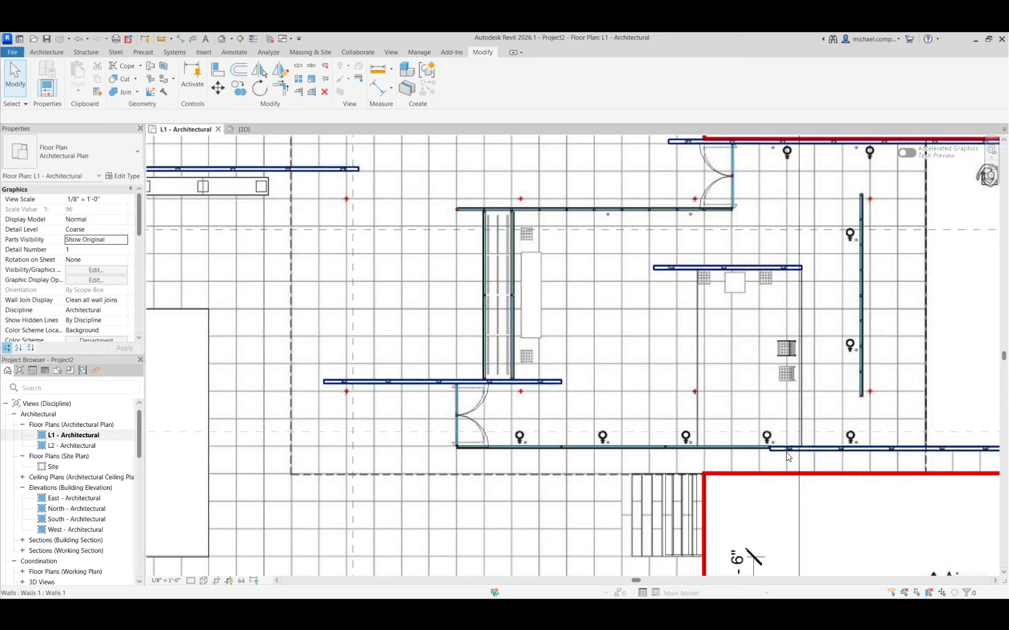
scroll(788, 457, "down", 5)
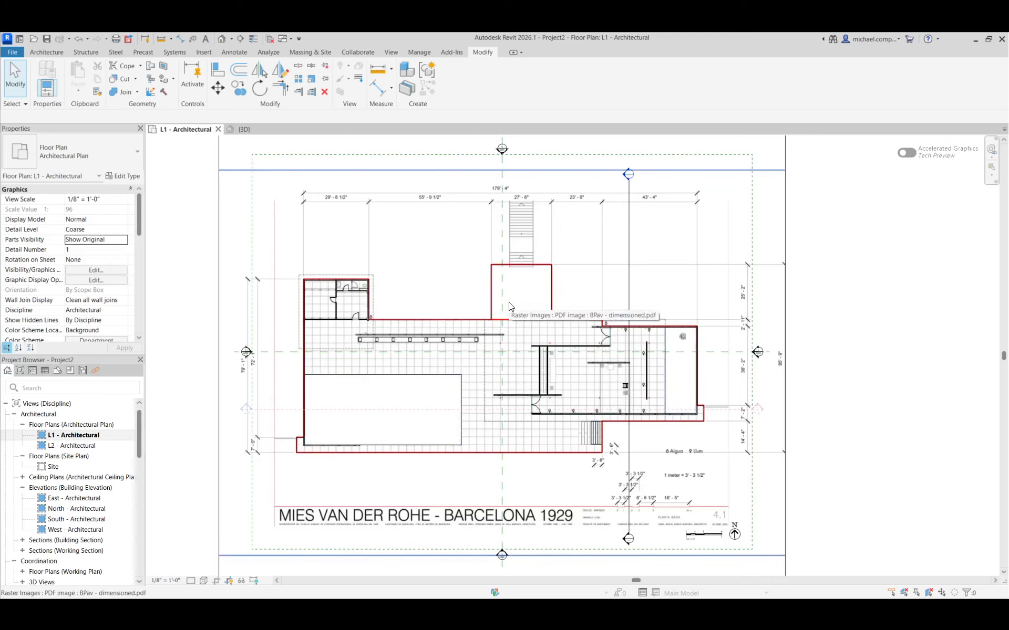
Draw a horizontal grid line through the upper row of red column marks, from just before the first mark to beyond the pavilion's end wall.
left_click(57, 54)
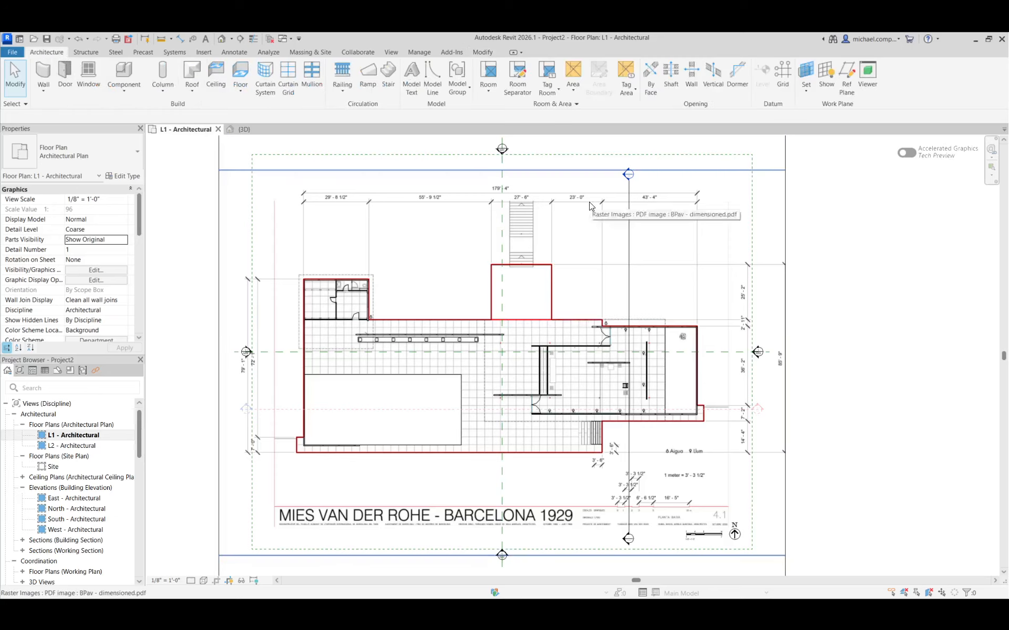
left_click(783, 85)
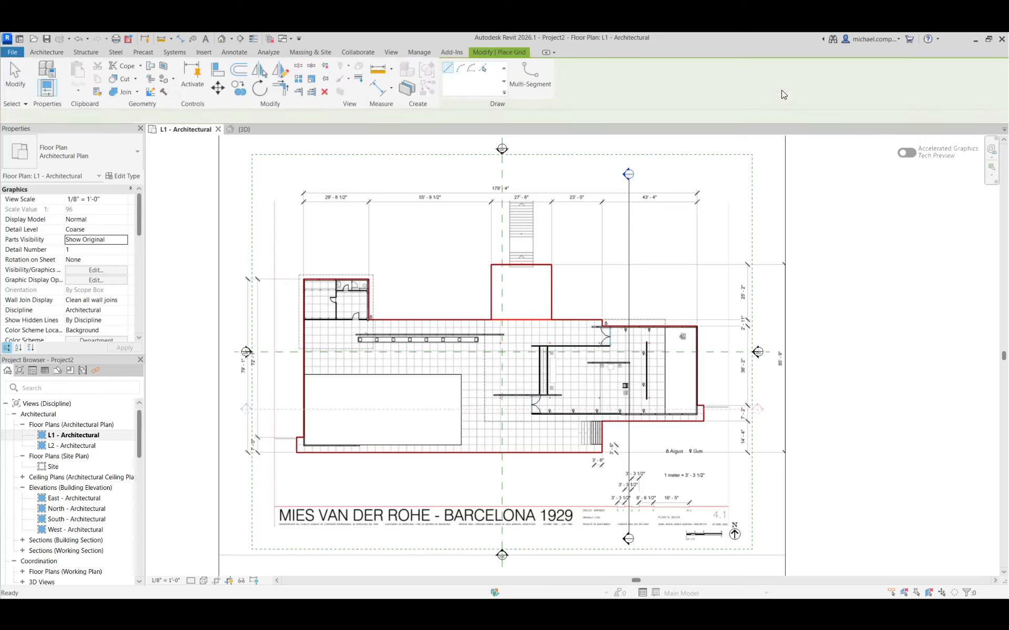
scroll(548, 340, "up", 8)
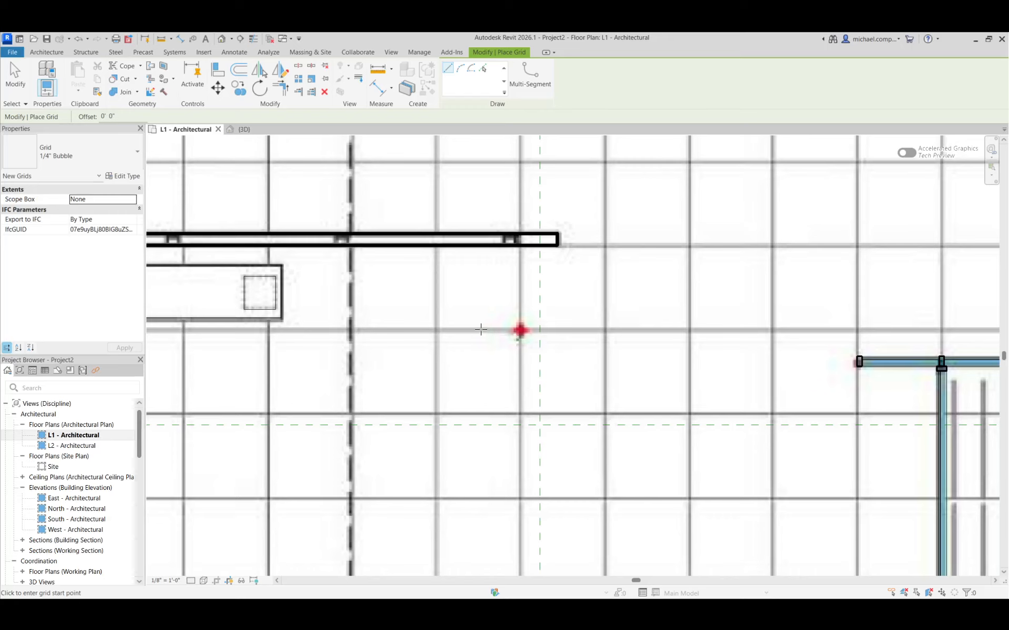
left_click(481, 329)
scroll(419, 349, "down", 7)
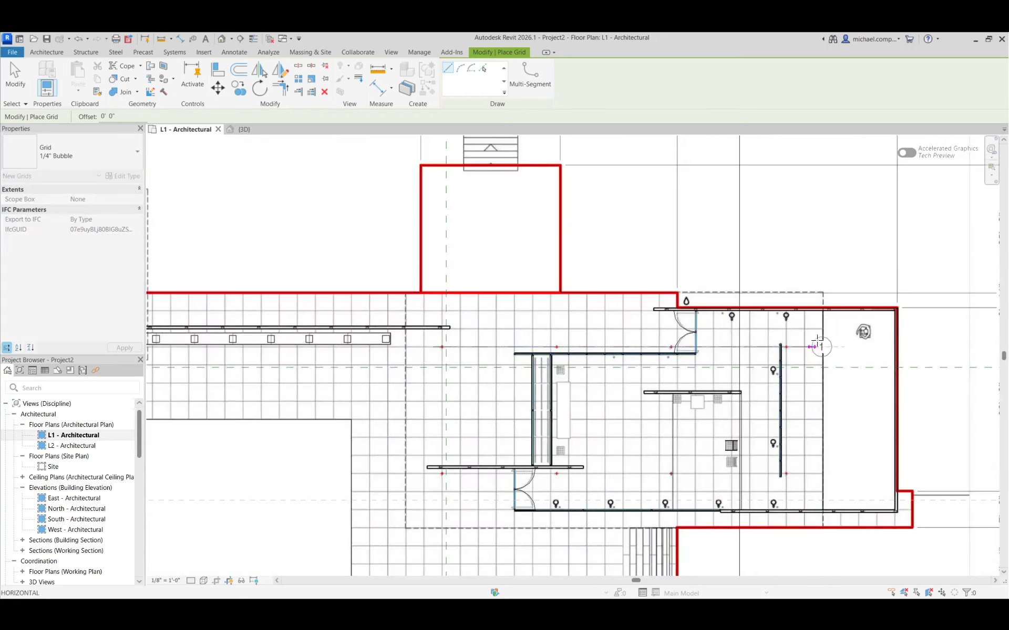
left_click(918, 347)
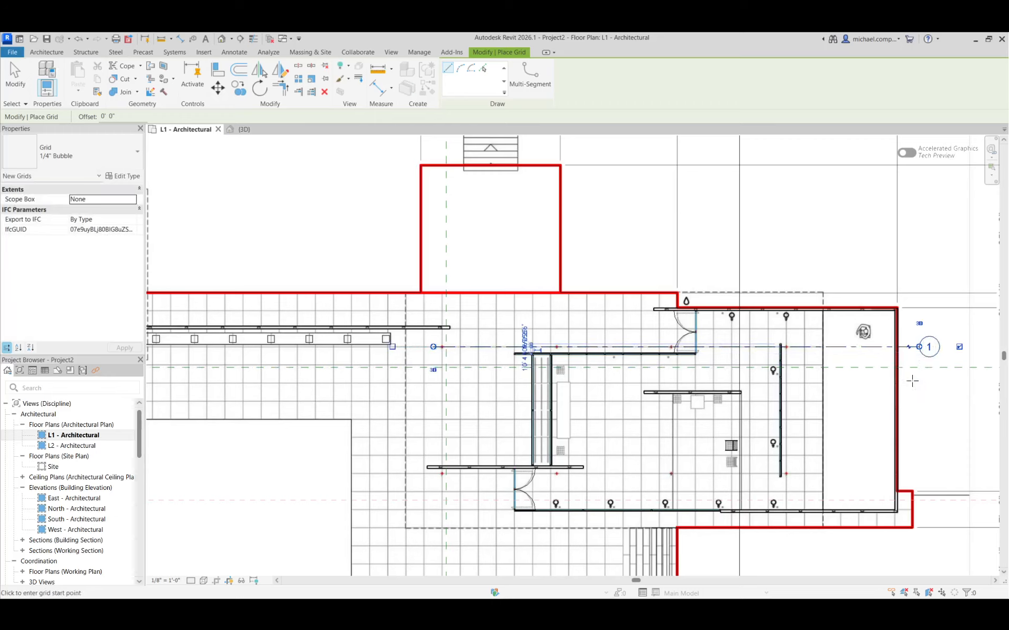
key("Escape")
key("Escape")
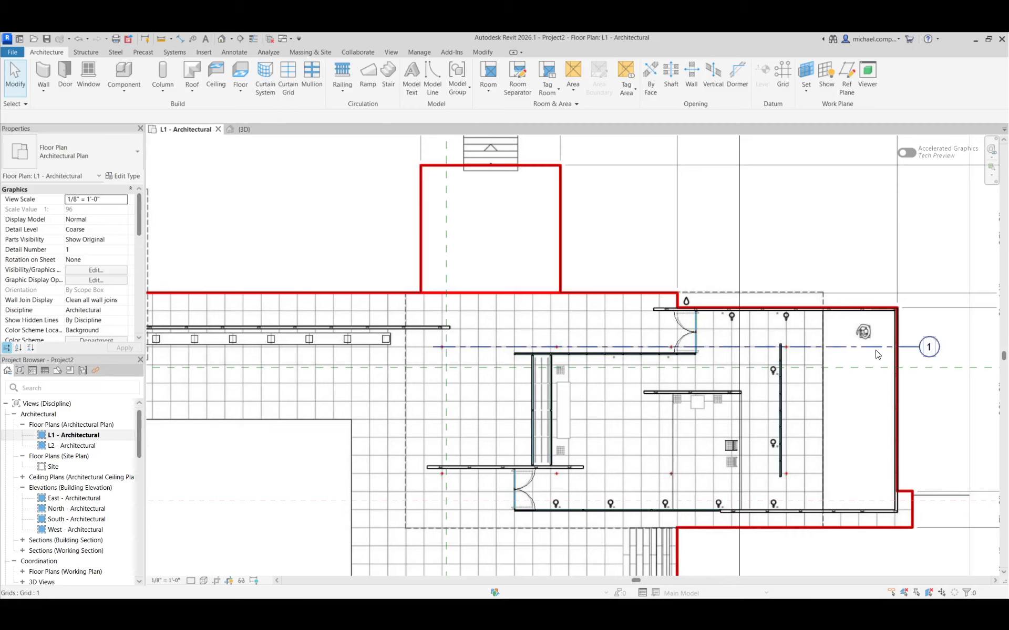
left_click(878, 348)
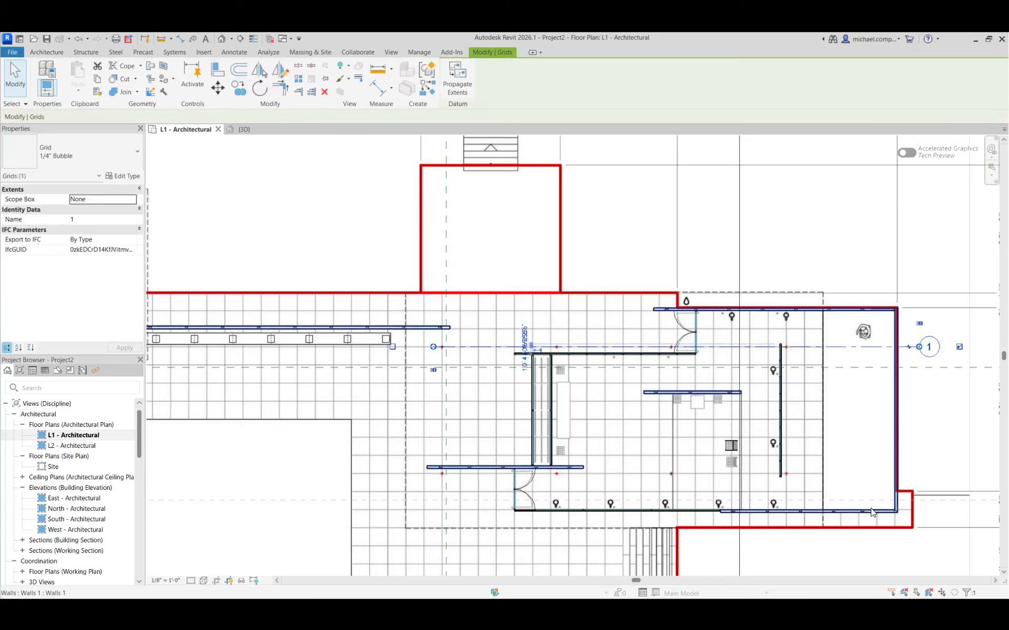
key("Escape")
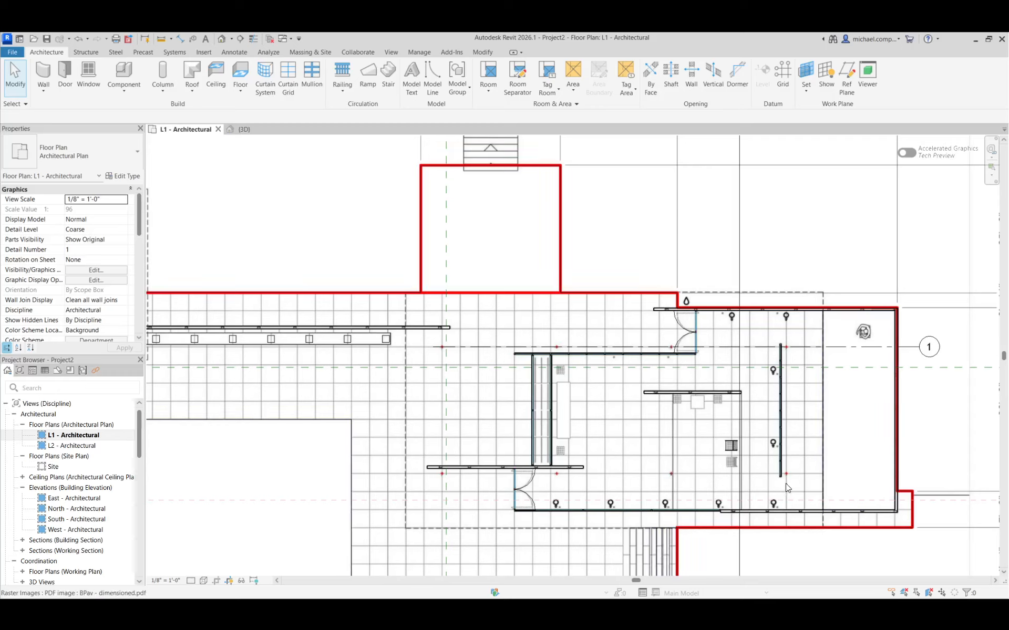
Draw a horizontal grid line through the lower row of red column marks, from just before the first mark to beyond the pavilion's end wall.
left_click(781, 74)
scroll(423, 475, "up", 3)
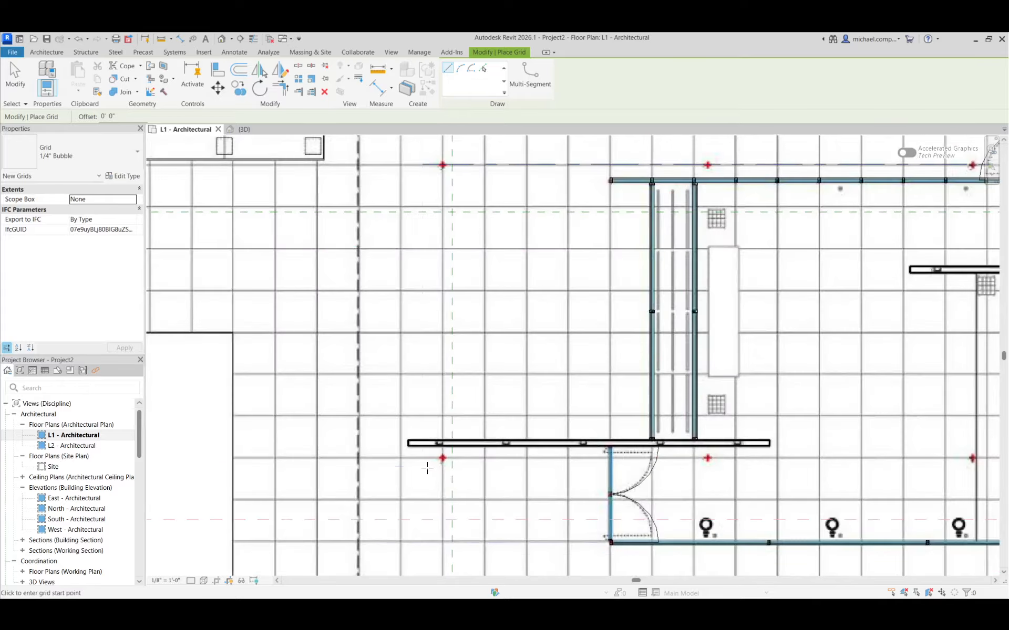
scroll(427, 468, "up", 2)
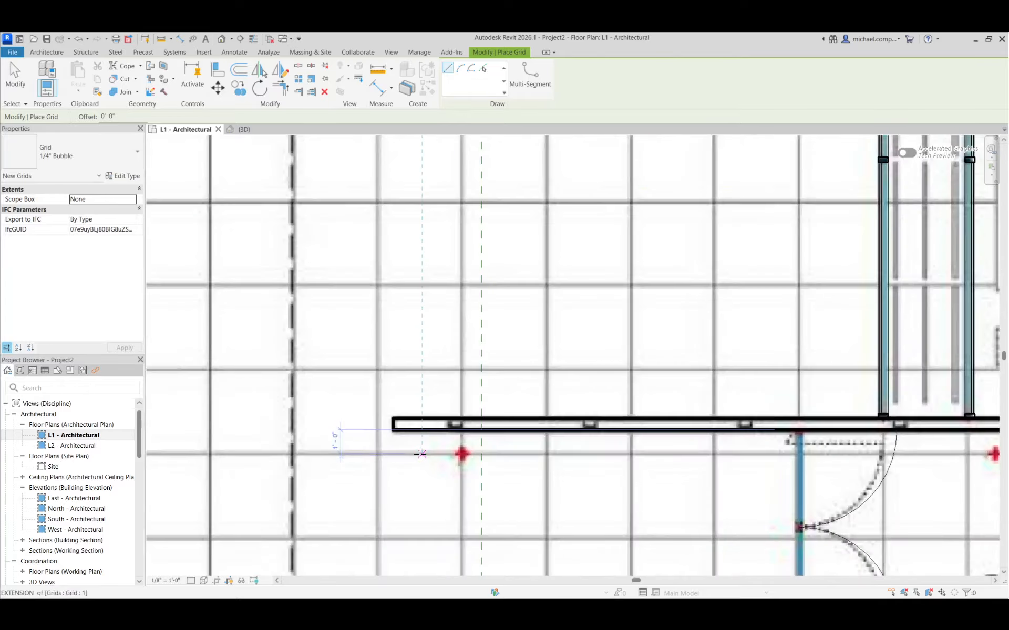
left_click(379, 454)
scroll(331, 471, "down", 4)
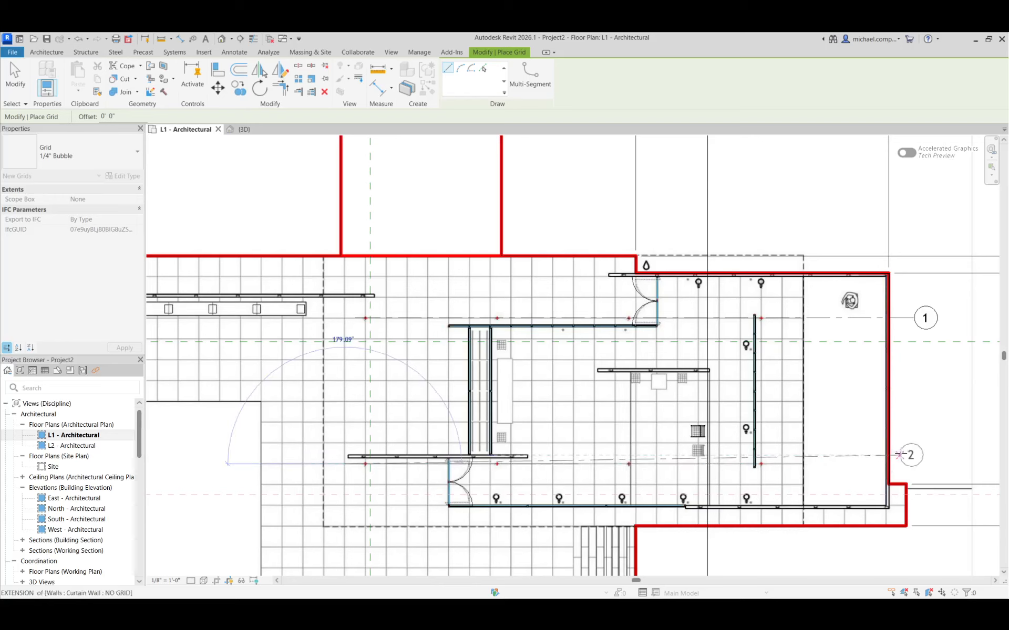
left_click(914, 464)
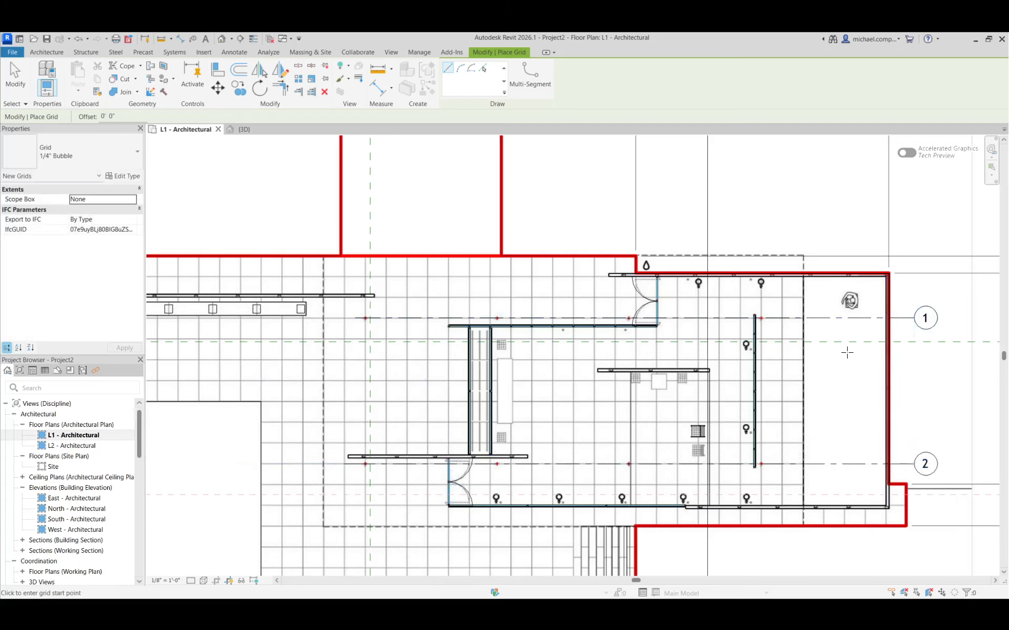
key("Escape")
key("Escape")
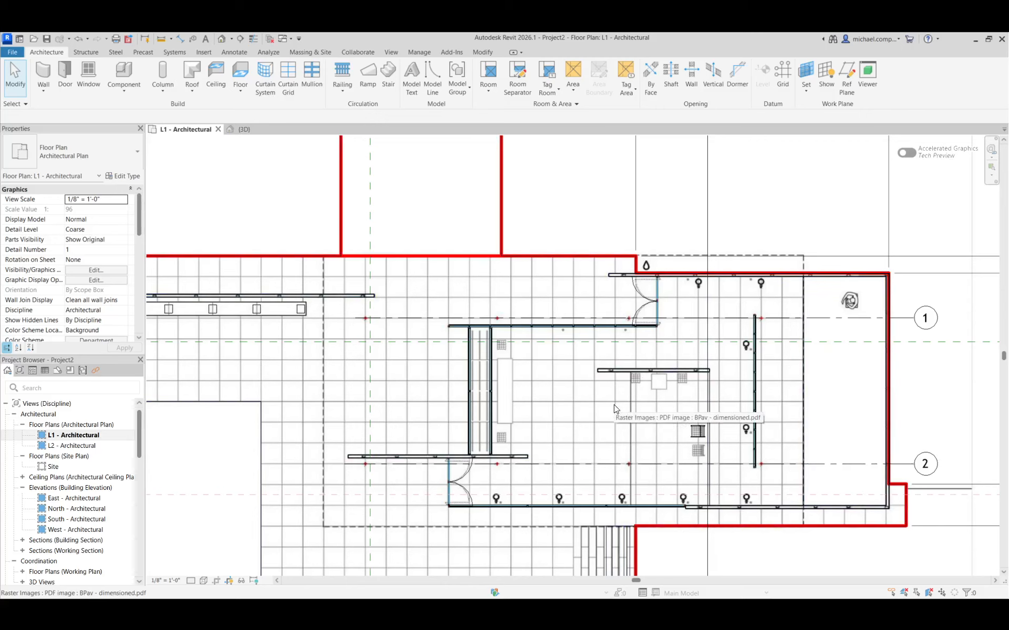
Draw a vertical grid line through the first pair of red column marks, from below the lower row to just past the red outline.
left_click(782, 78)
scroll(348, 457, "up", 5)
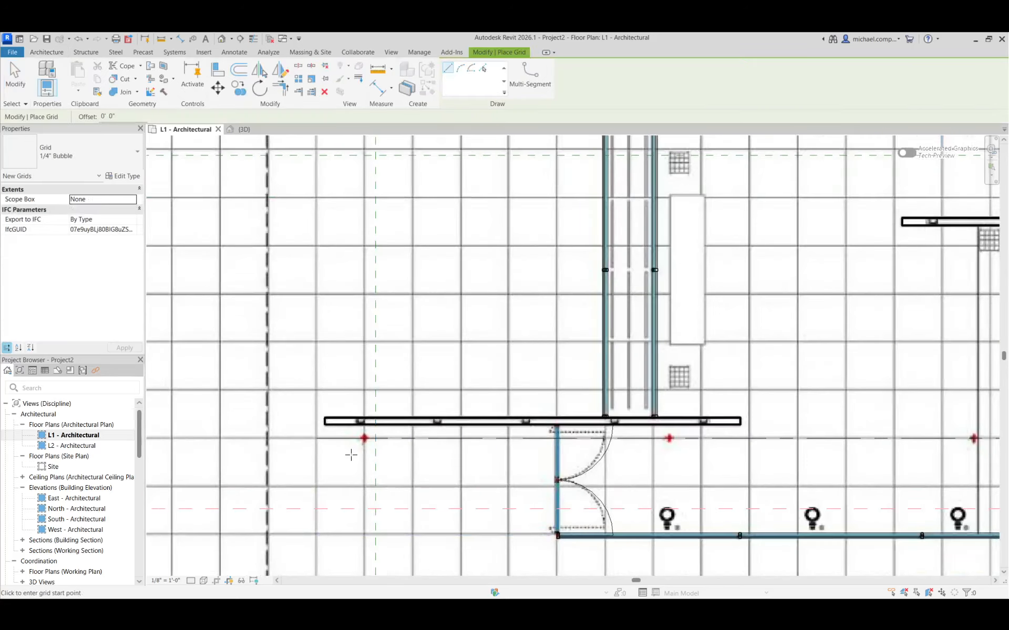
left_click(377, 474)
scroll(399, 518, "down", 3)
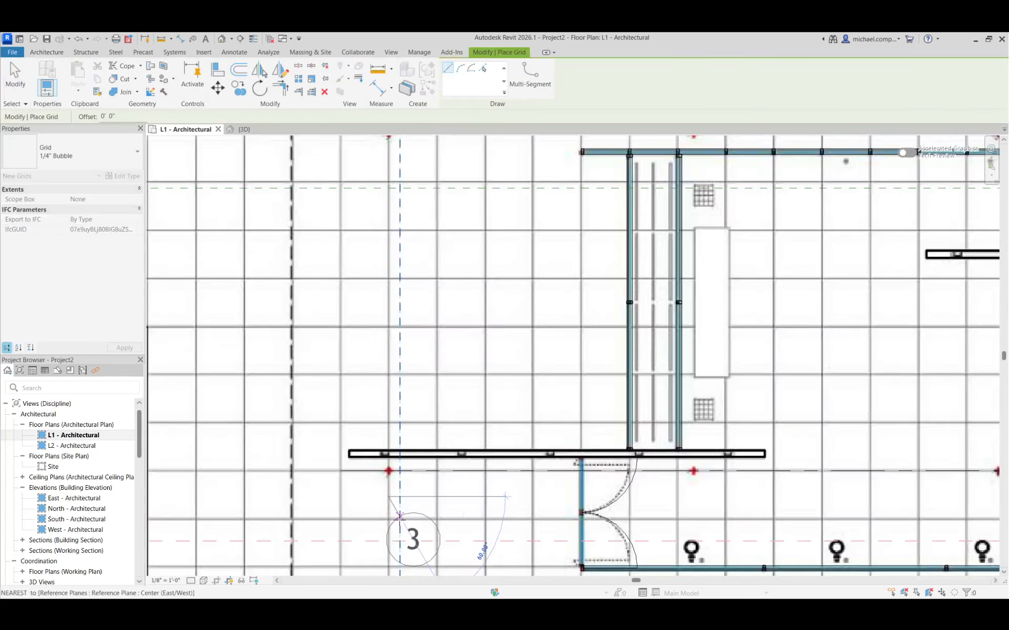
scroll(399, 516, "down", 3)
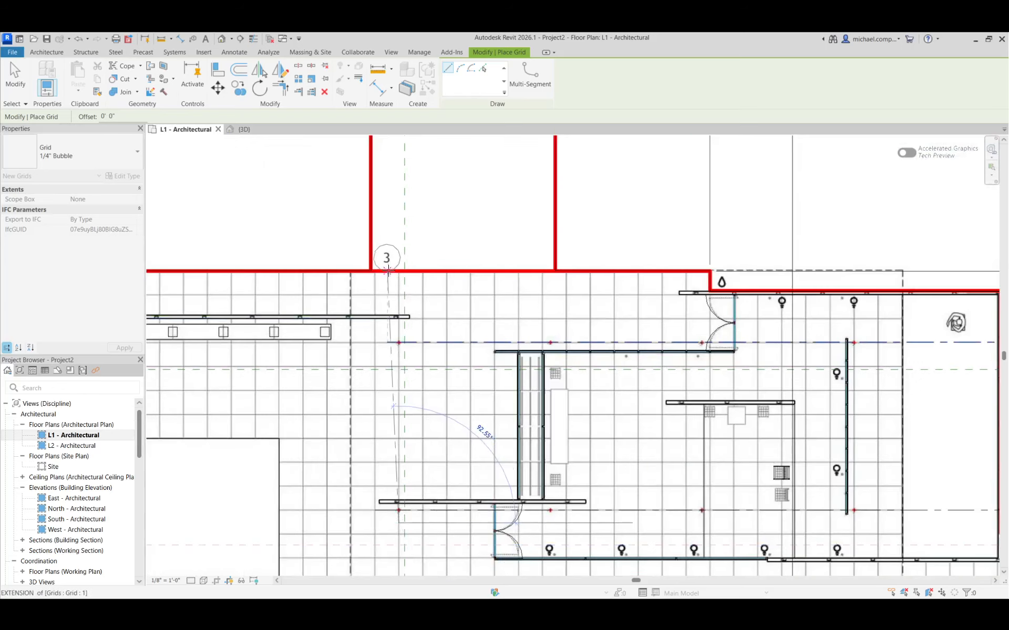
left_click(397, 256)
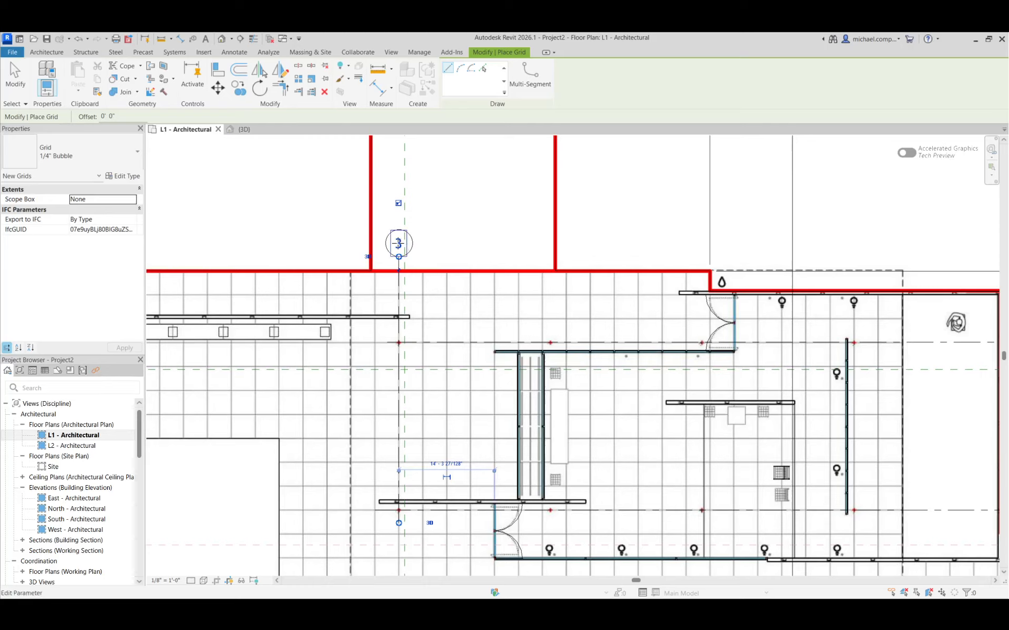
Rename the vertical grid line A and finish placing grids.
left_click(398, 243)
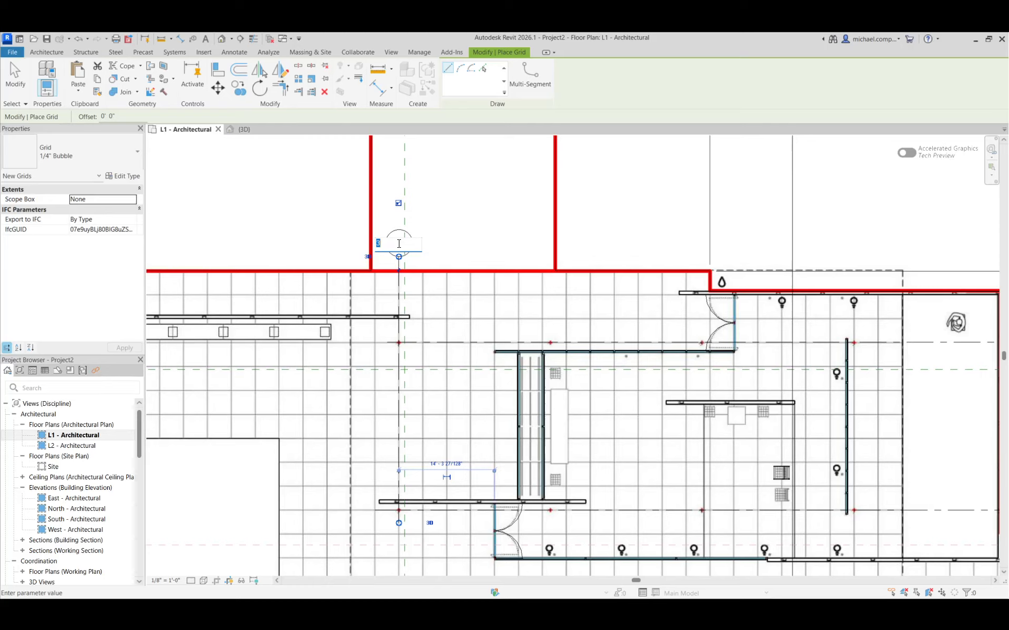
type("A")
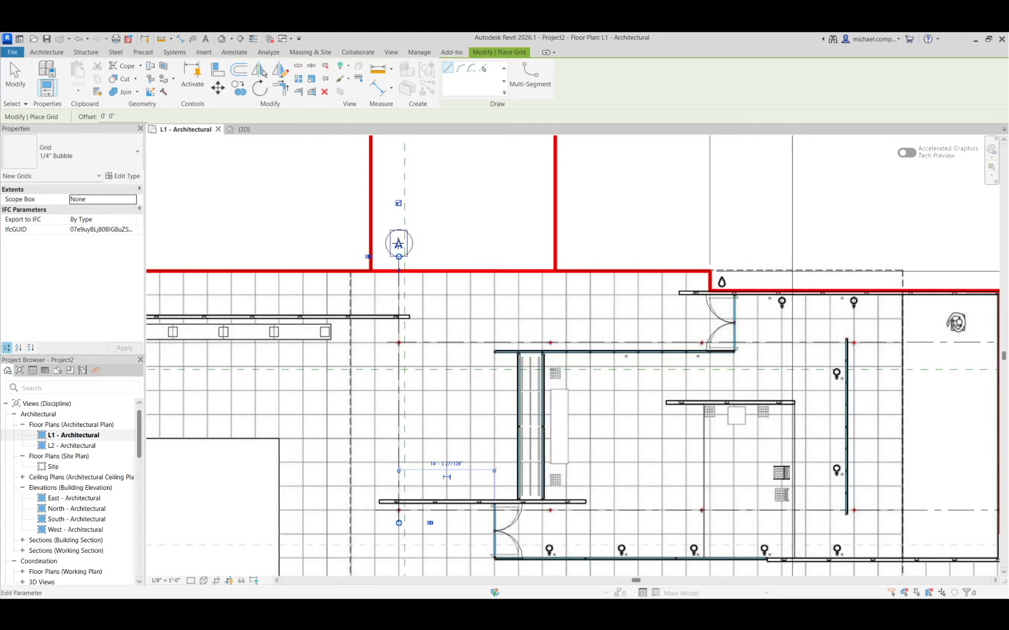
key("Return")
scroll(355, 246, "down", 3)
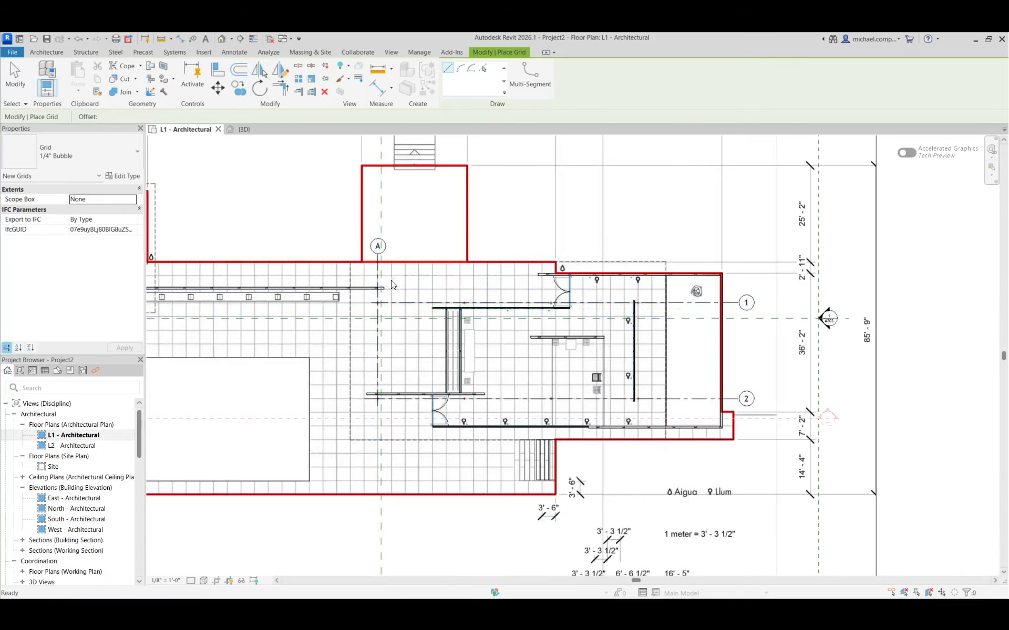
key("Escape")
key("Escape")
scroll(389, 286, "up", 2)
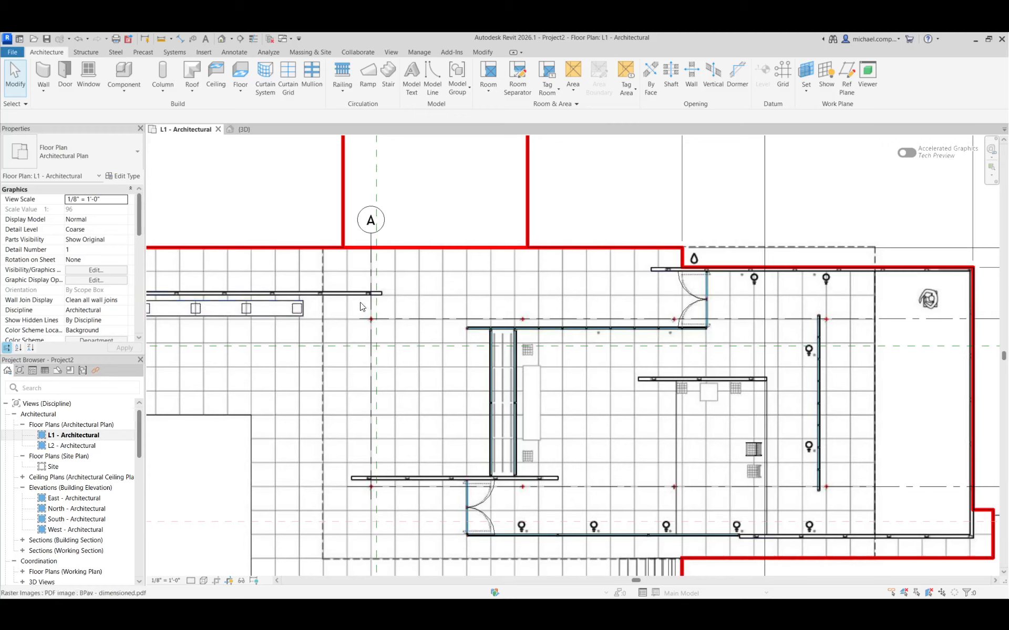
left_click(379, 274)
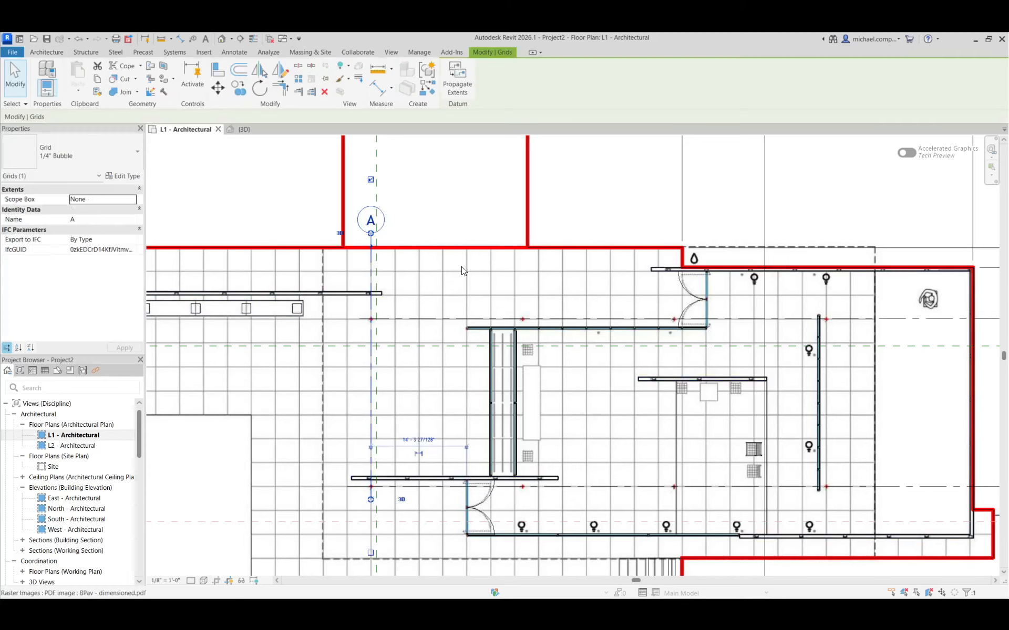
left_click(299, 80)
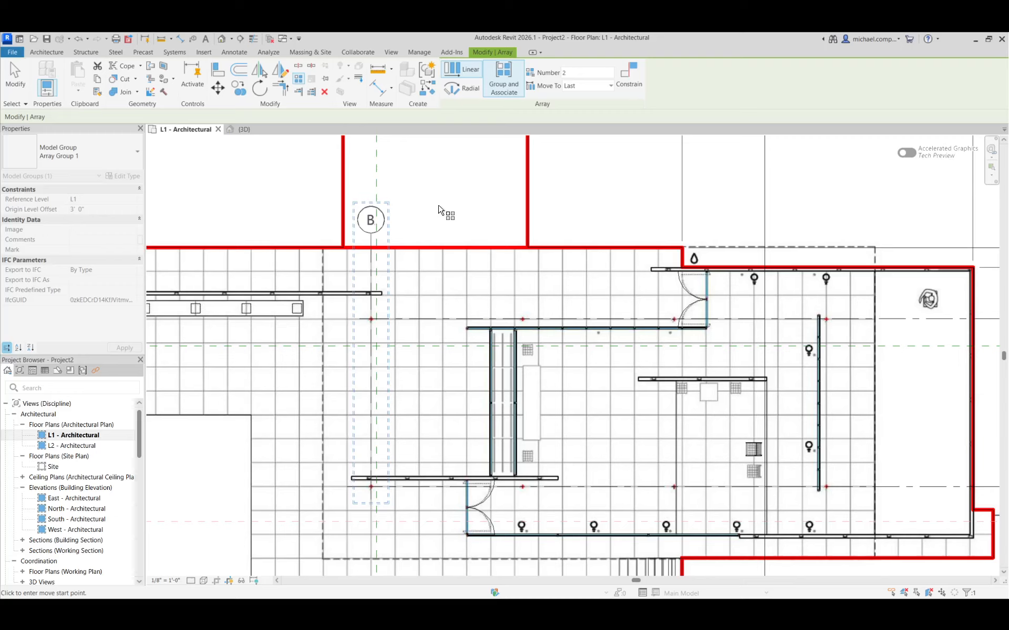
key("Escape")
key("Escape")
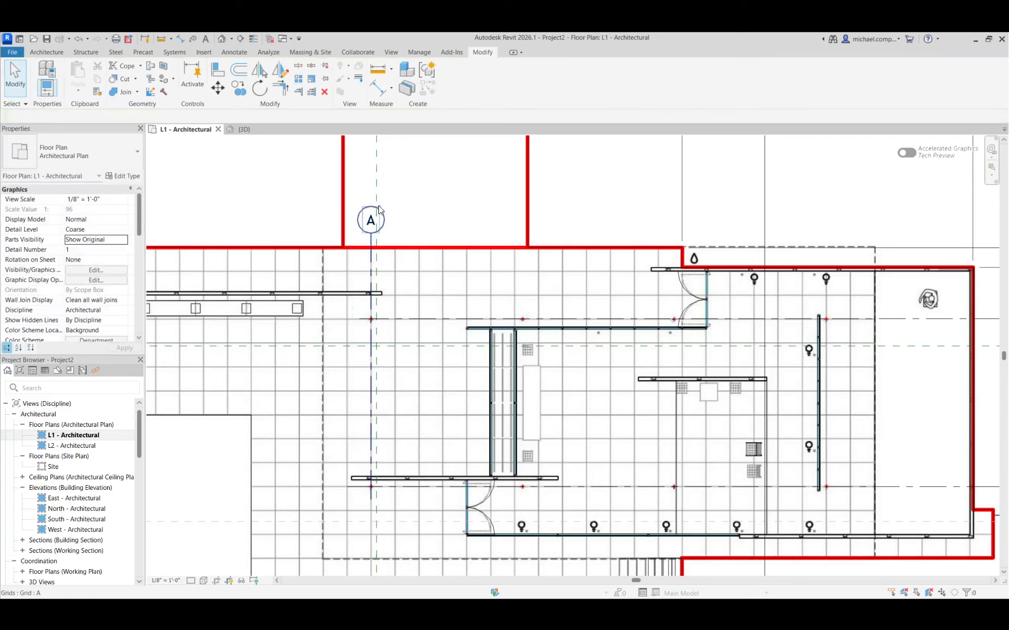
Try a linear array of grid A with 4 members, spanning from the first to the last red mark of the upper row.
left_click(379, 209)
left_click(299, 80)
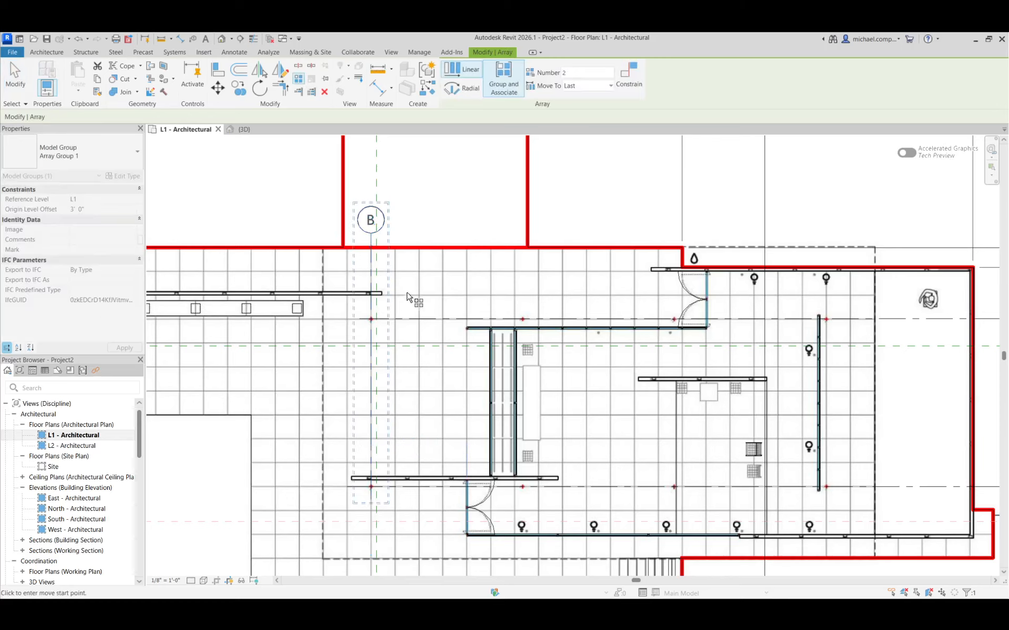
left_click_drag(576, 73, 547, 74)
type("4")
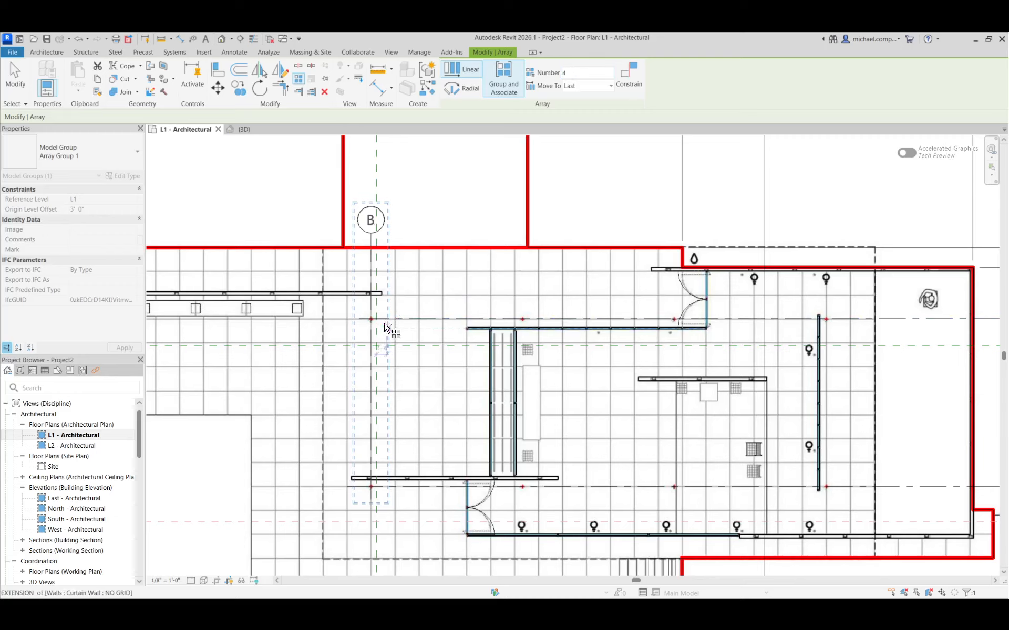
scroll(386, 330, "up", 3)
left_click(364, 315)
scroll(364, 315, "down", 3)
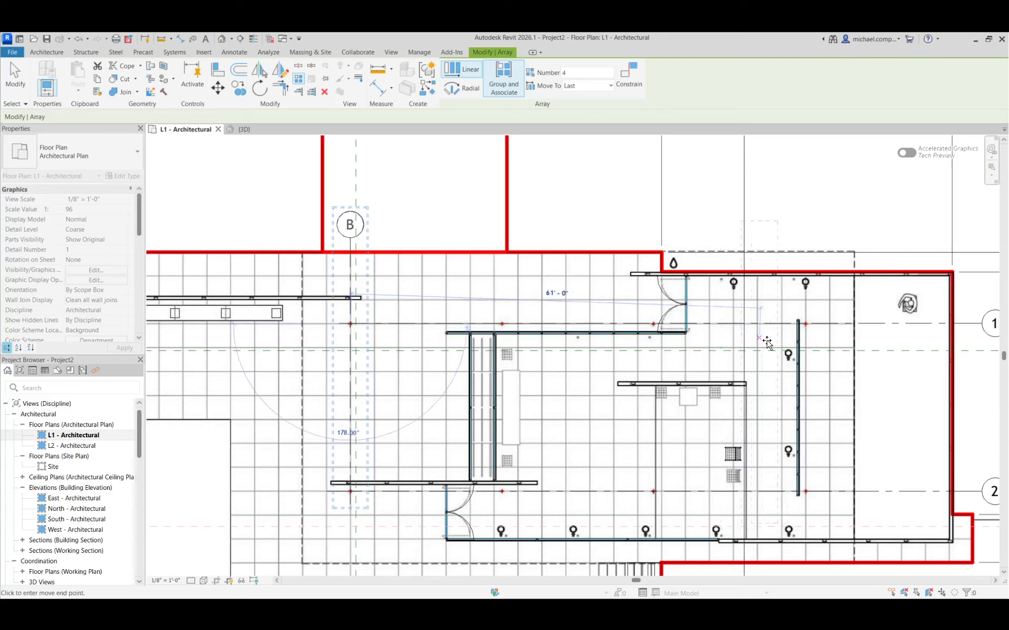
scroll(767, 342, "up", 5)
scroll(799, 338, "up", 2)
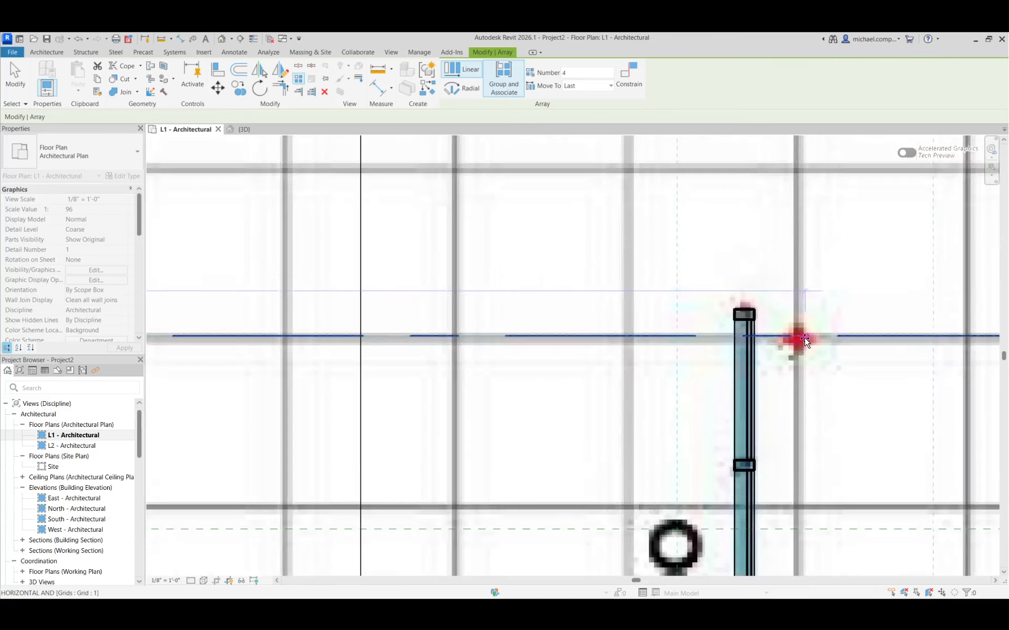
left_click(791, 340)
scroll(791, 341, "down", 5)
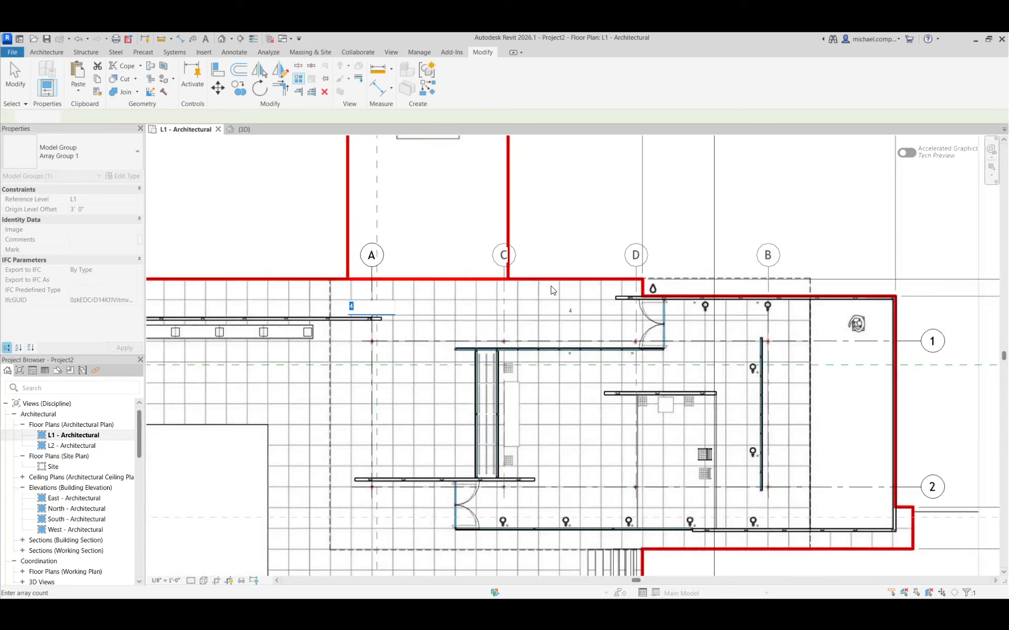
key("Return")
key("Escape")
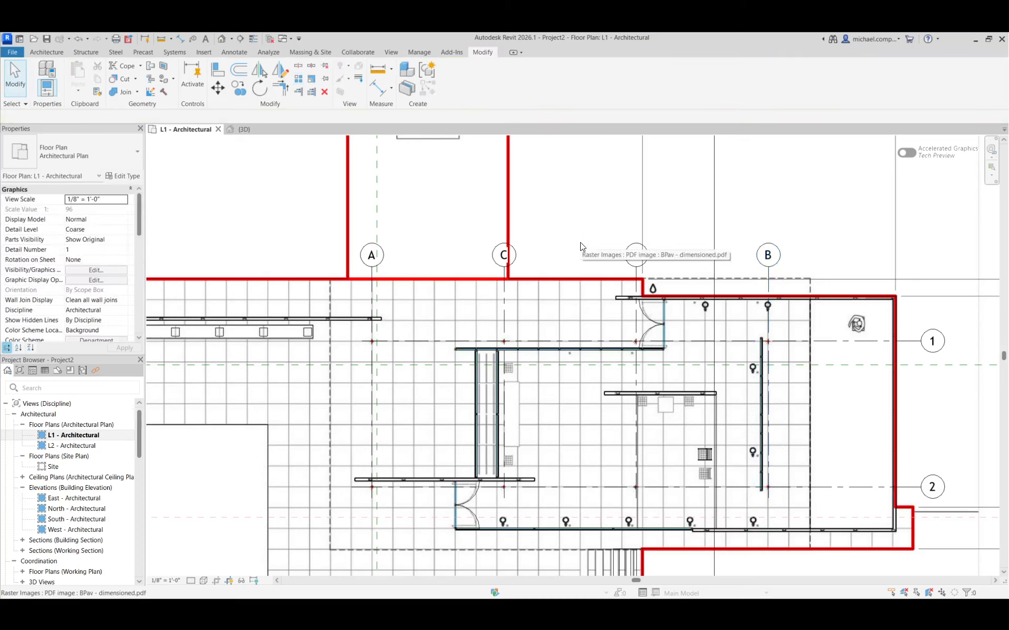
Check the arrayed grid lines against the lower row of red column marks, and undo the array.
left_click(505, 260)
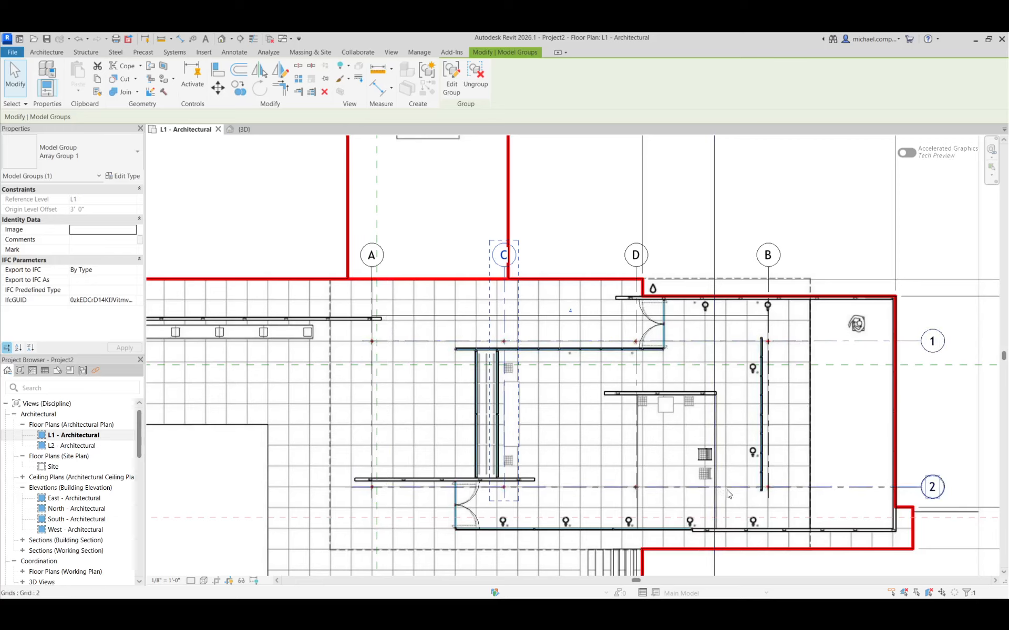
scroll(729, 494, "up", 5)
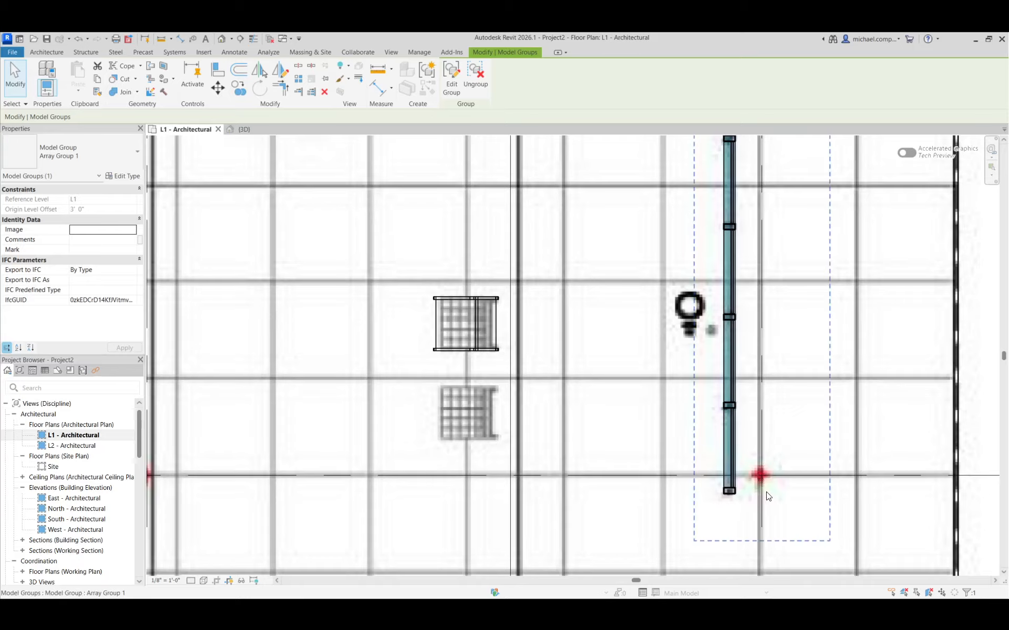
scroll(767, 496, "down", 4)
scroll(400, 502, "up", 7)
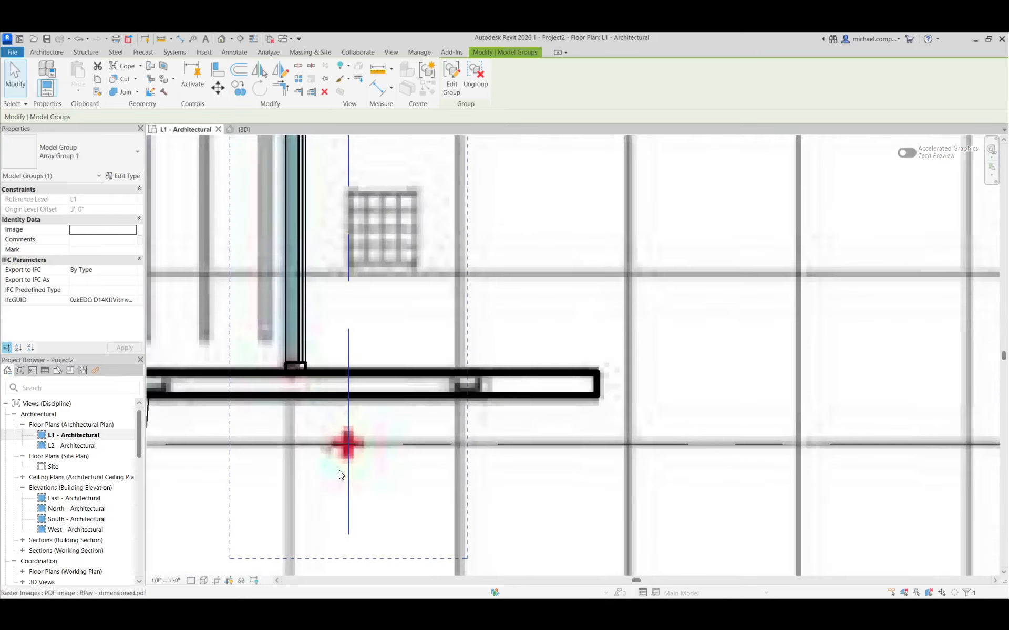
scroll(339, 474, "down", 2)
scroll(895, 480, "up", 2)
scroll(437, 496, "down", 5)
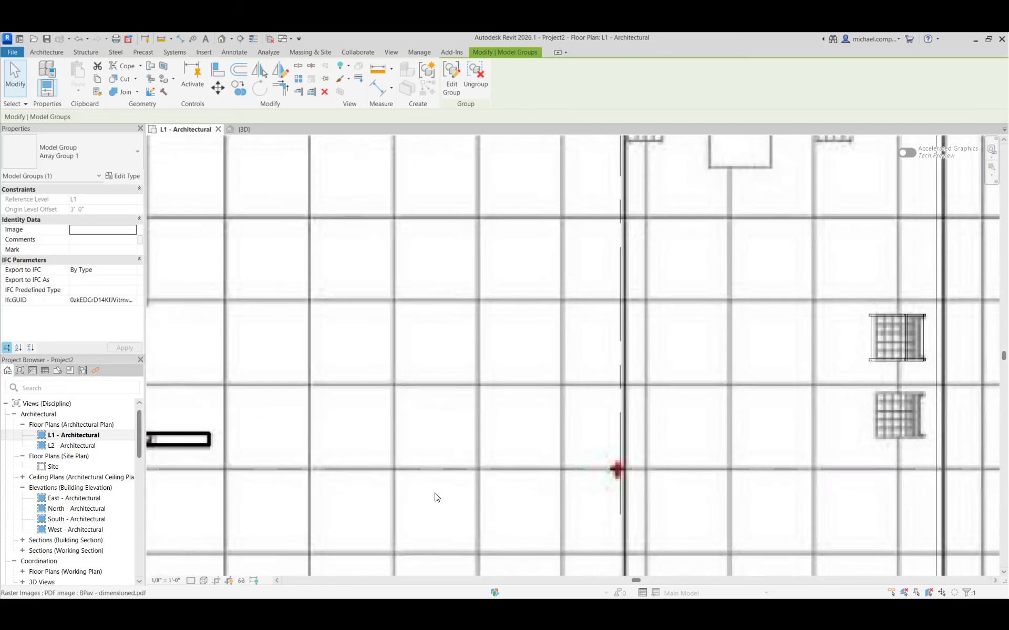
scroll(589, 413, "up", 1)
scroll(589, 413, "down", 2)
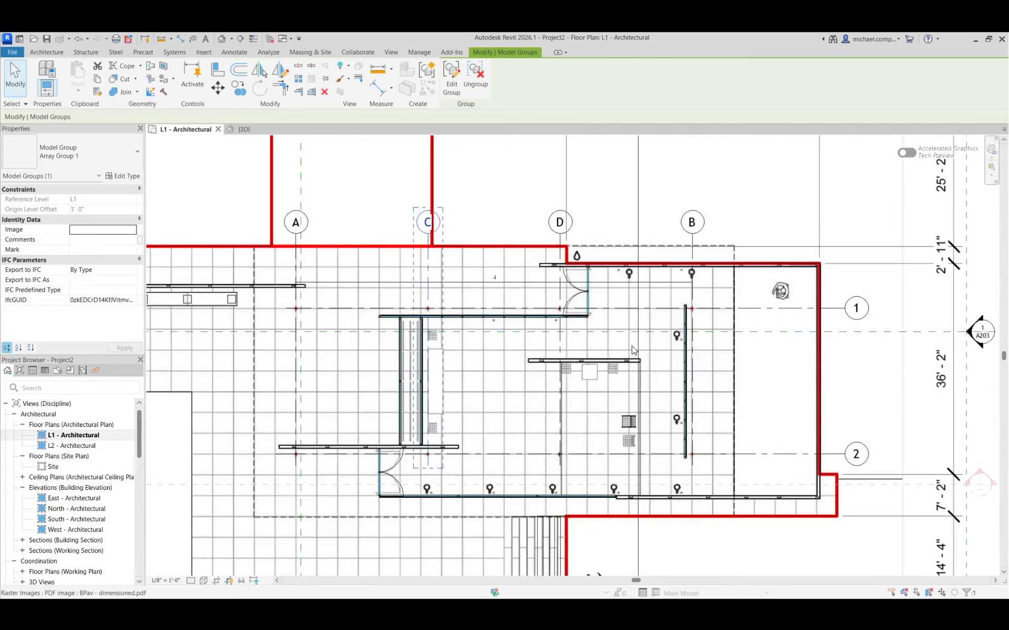
key("ctrl+z")
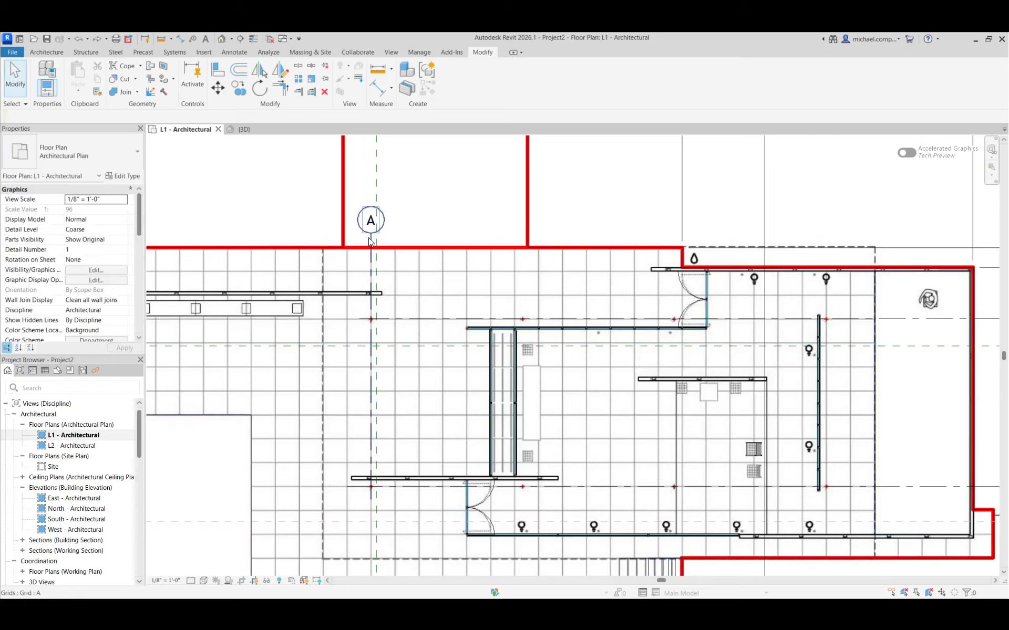
Start a multiple copy of grid A from its intersection with grid 1 and place the first copy on the second red column mark.
left_click(359, 220)
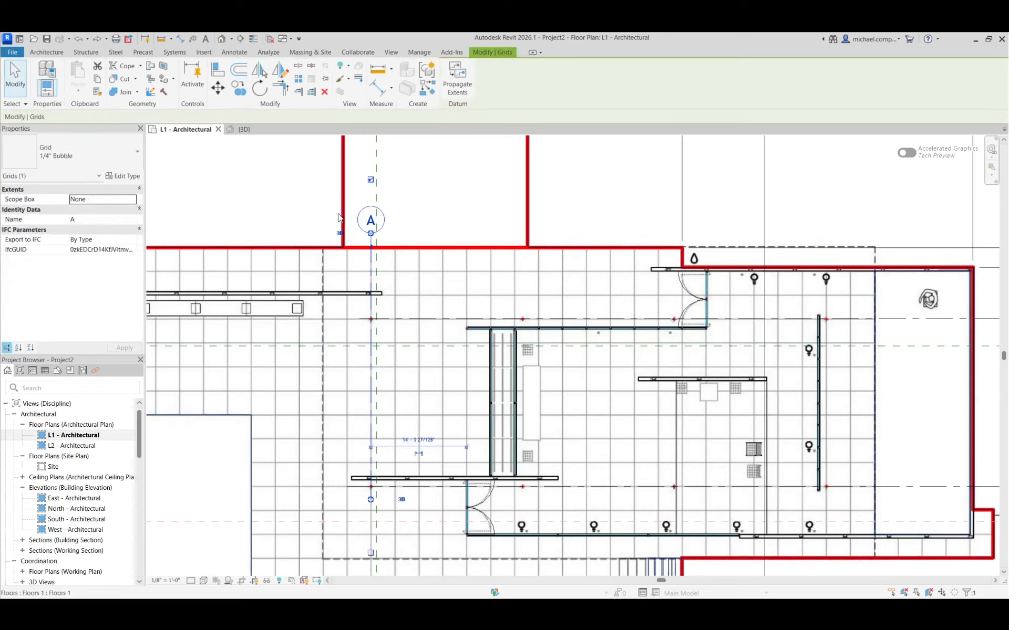
left_click(239, 92)
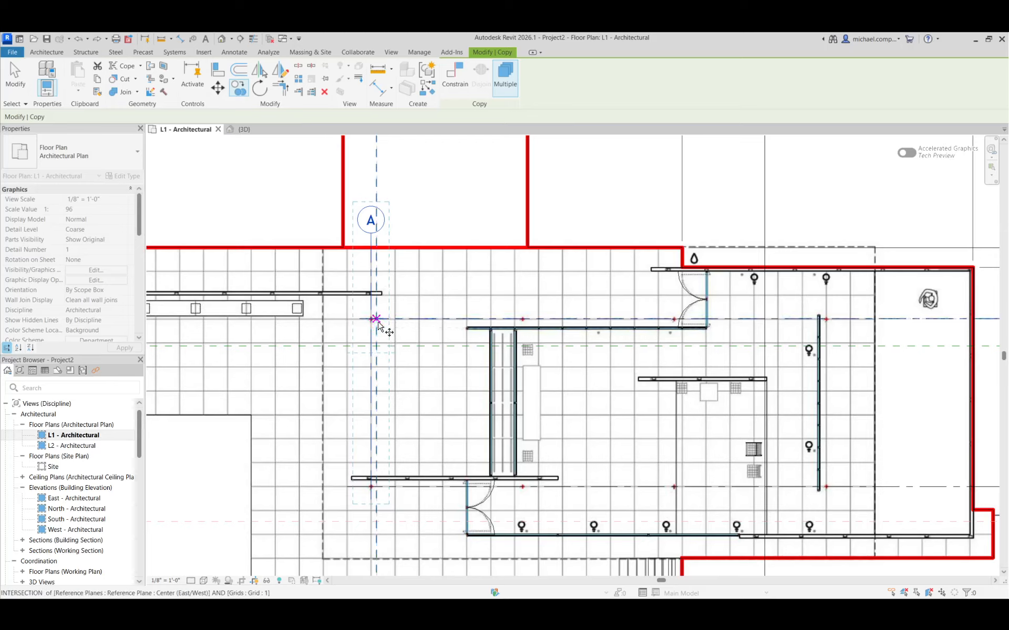
scroll(368, 323, "up", 6)
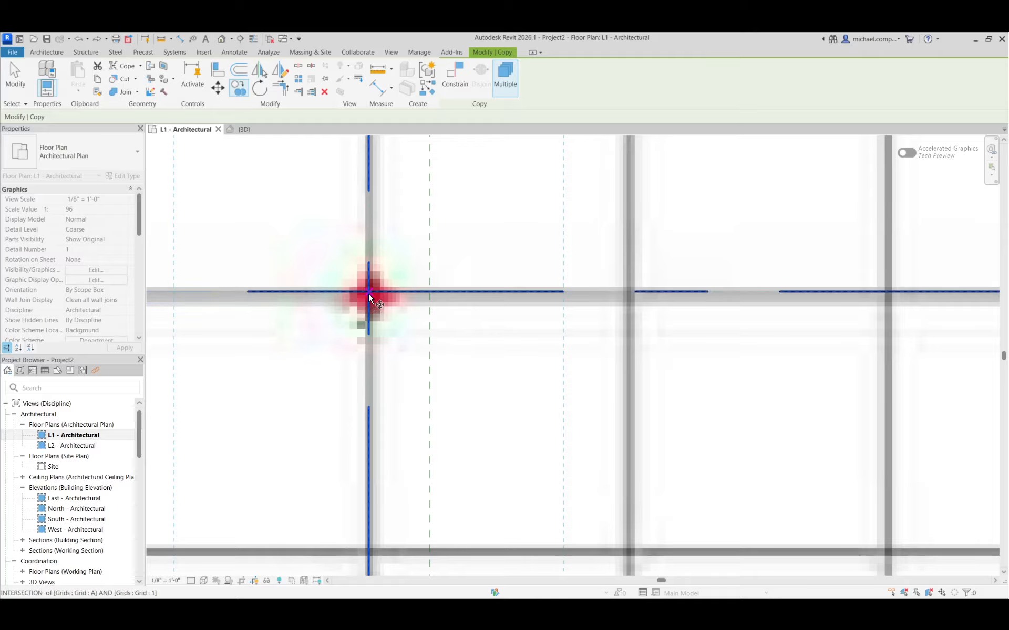
left_click(367, 293)
scroll(368, 294, "down", 5)
scroll(320, 326, "down", 3)
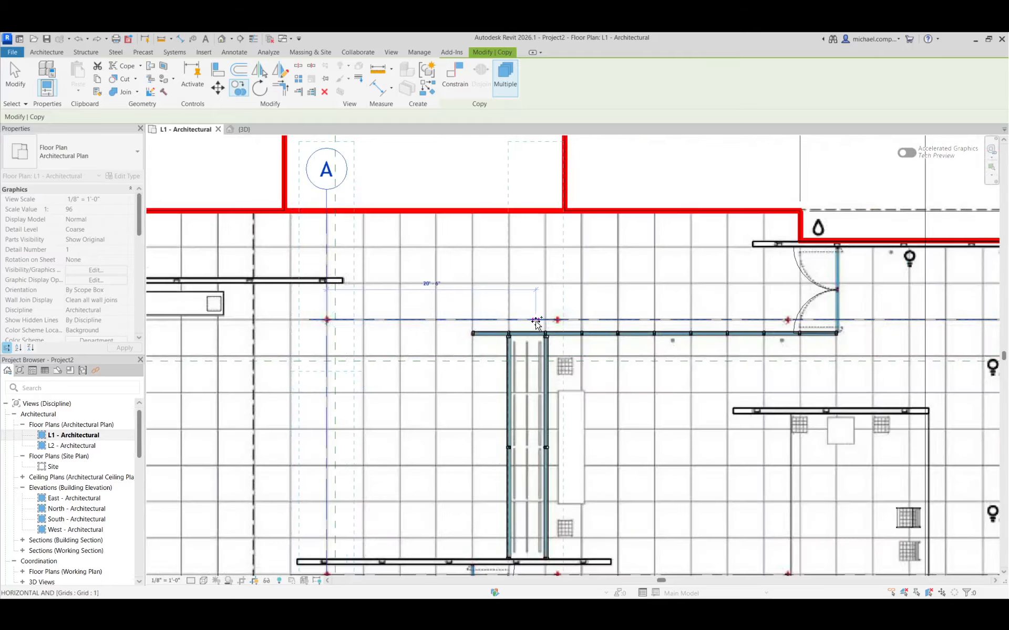
scroll(580, 319, "up", 6)
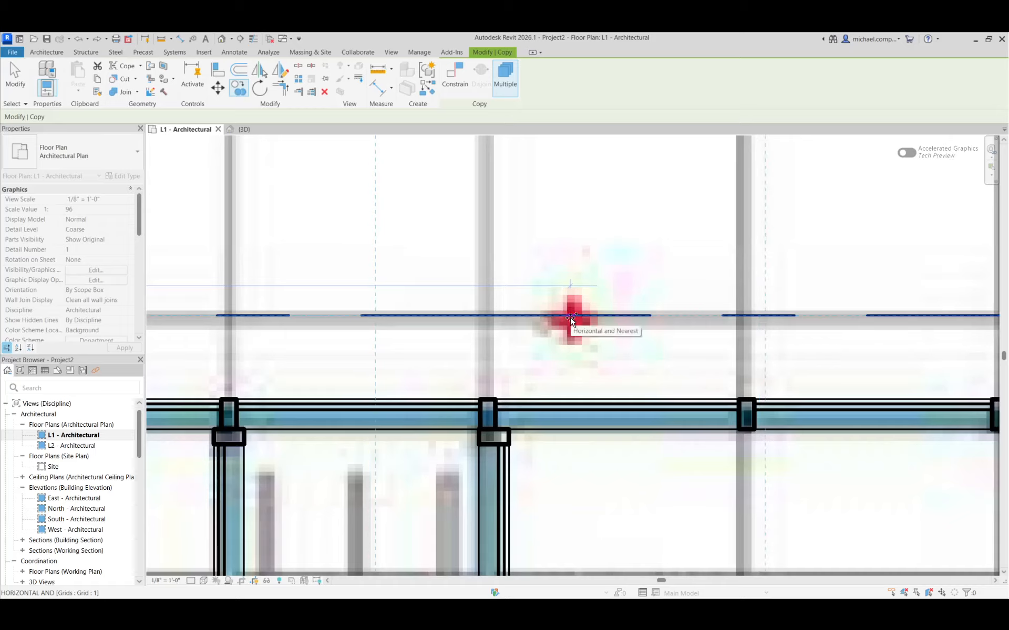
left_click(579, 318)
Place a copy of the grid line on the third red column mark along grid 1.
scroll(428, 329, "down", 4)
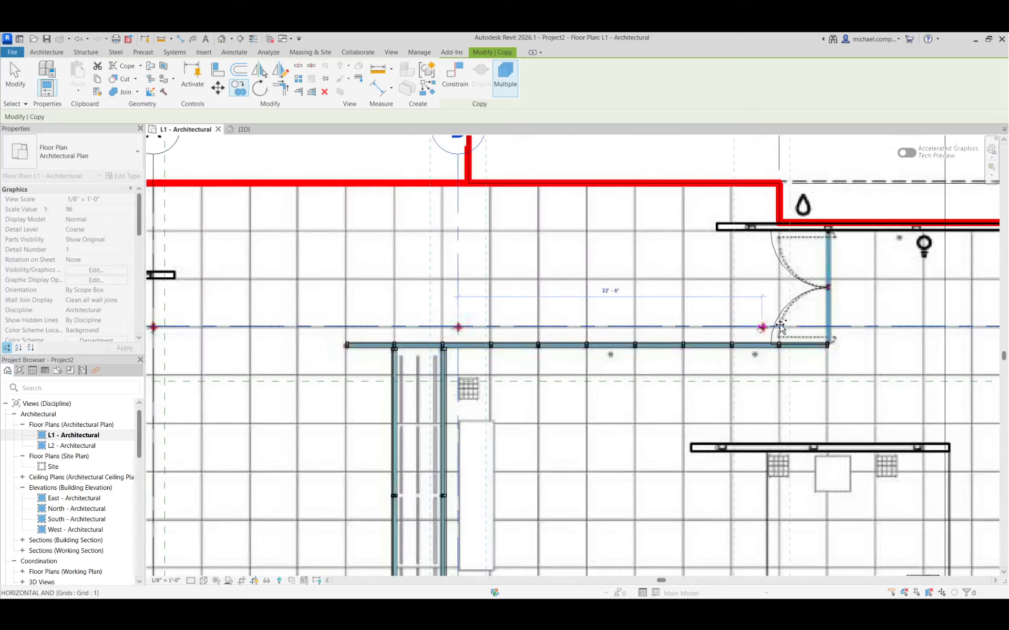
scroll(754, 328, "up", 6)
scroll(756, 331, "up", 3)
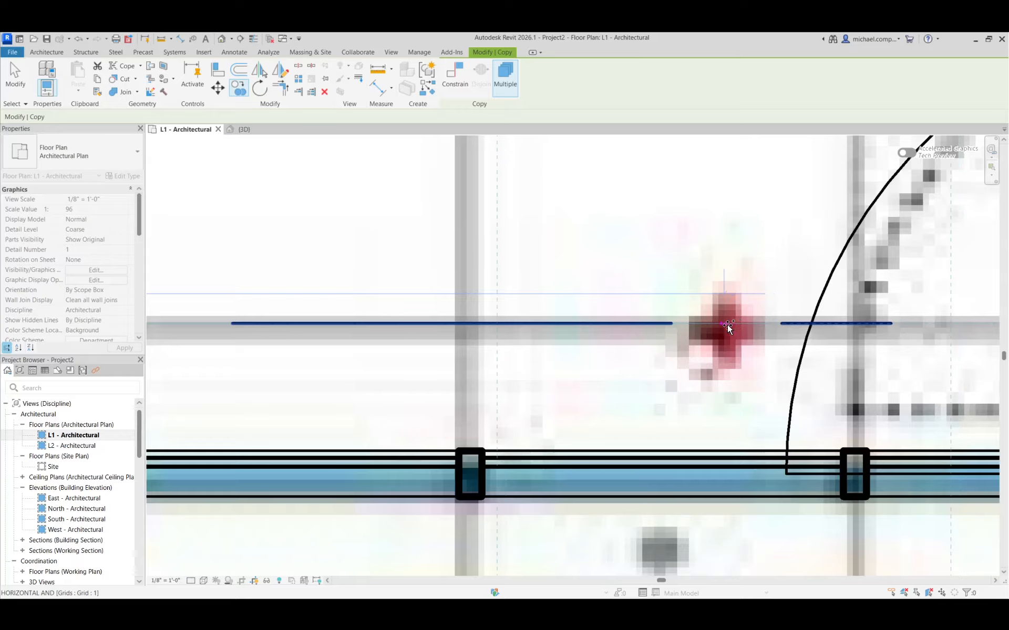
Place the last grid copy on the fourth red column mark along grid 1 and finish copying.
scroll(547, 352, "down", 4)
scroll(544, 354, "down", 5)
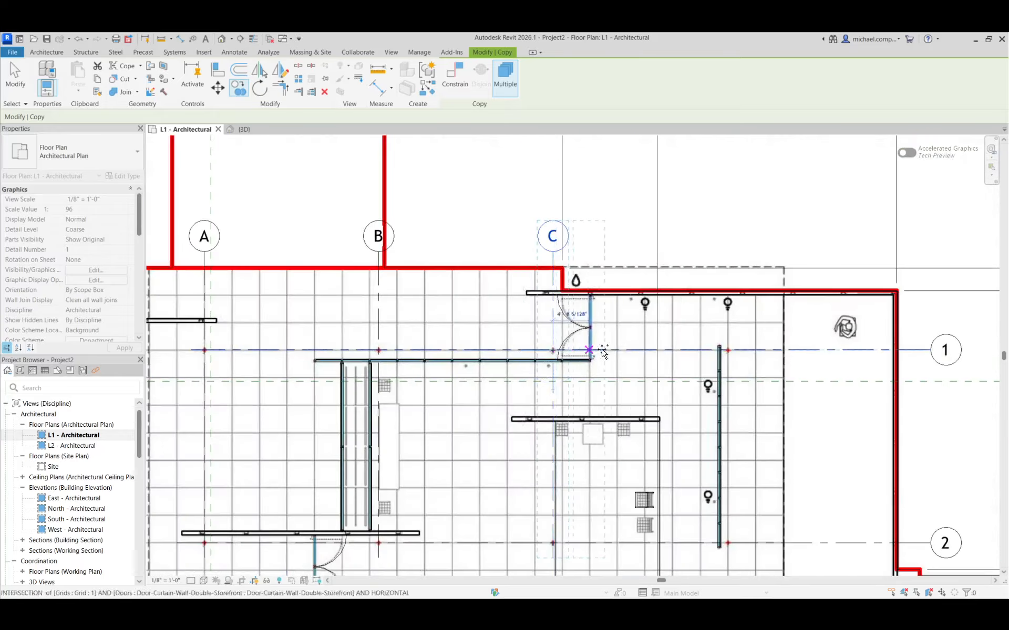
scroll(727, 349, "up", 6)
scroll(727, 344, "up", 3)
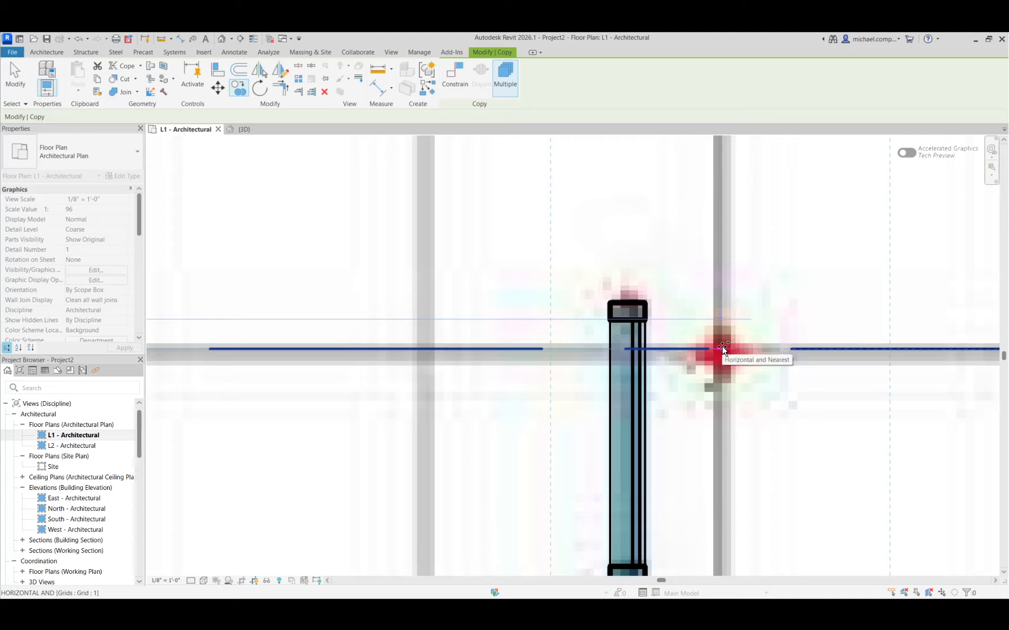
left_click(723, 349)
scroll(737, 358, "down", 4)
scroll(746, 365, "down", 5)
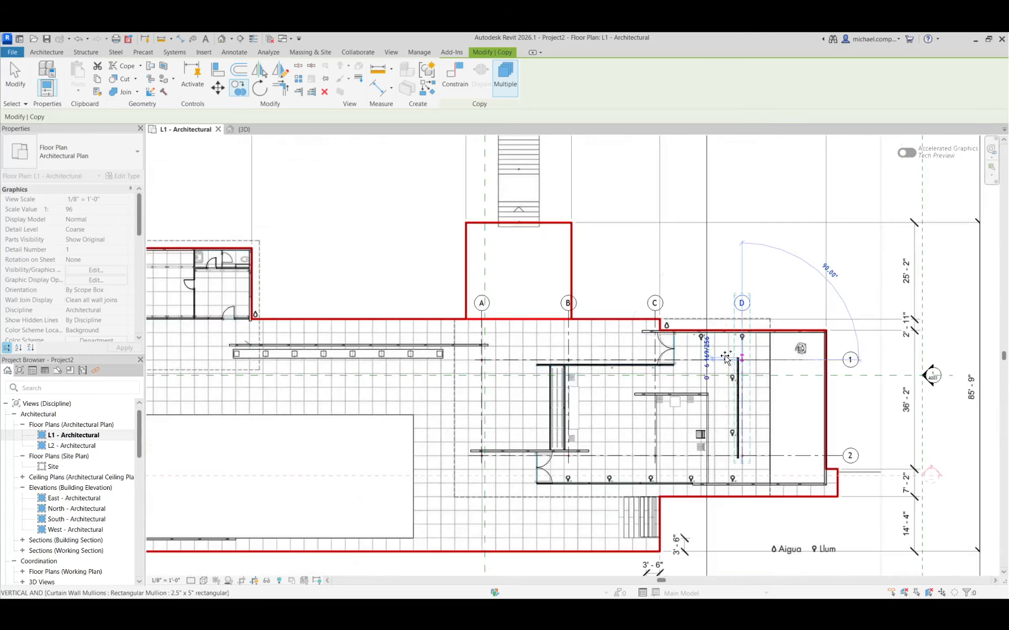
key("Escape")
key("Escape")
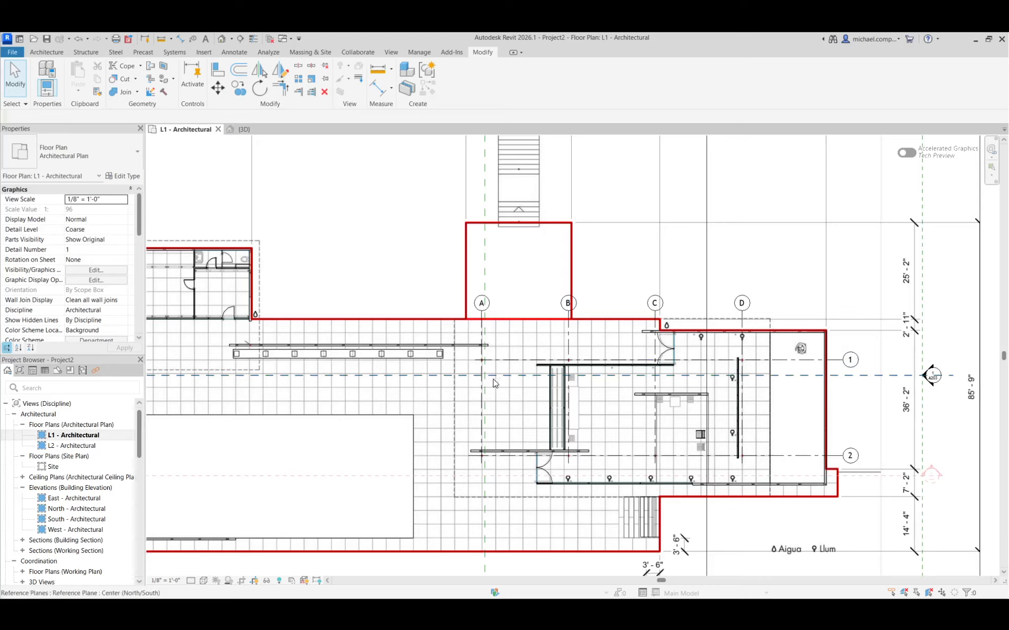
scroll(756, 363, "up", 3)
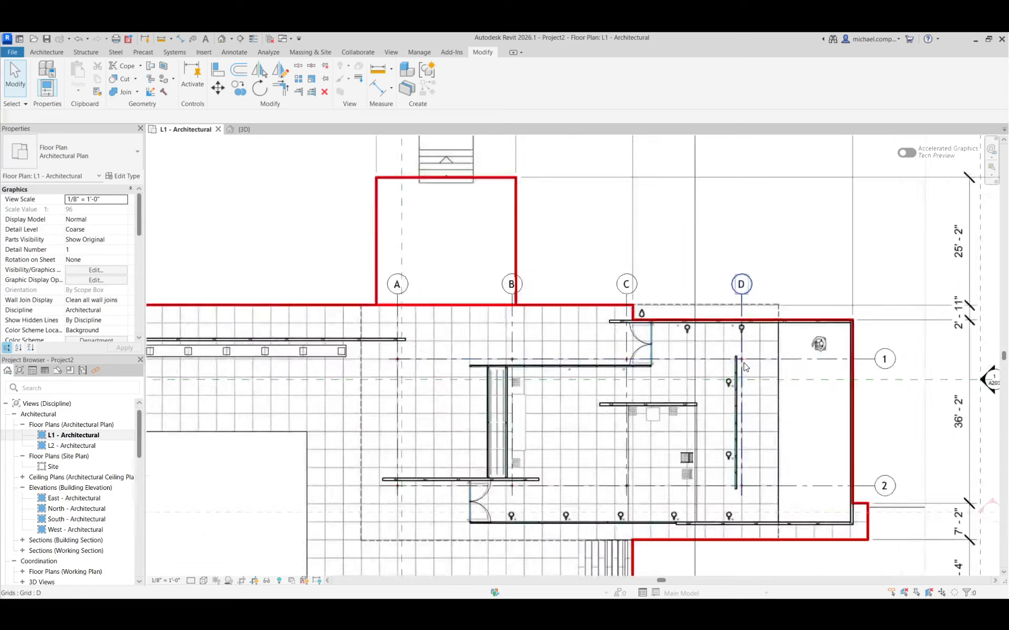
scroll(745, 360, "down", 3)
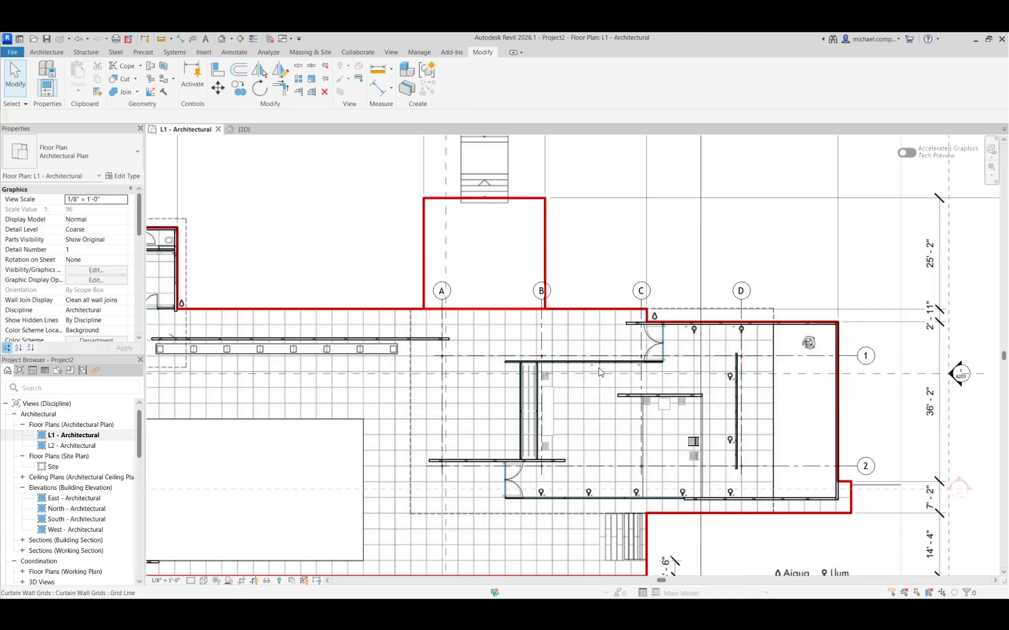
Create a new family from the Column template in the English-Imperial folder.
left_click(13, 53)
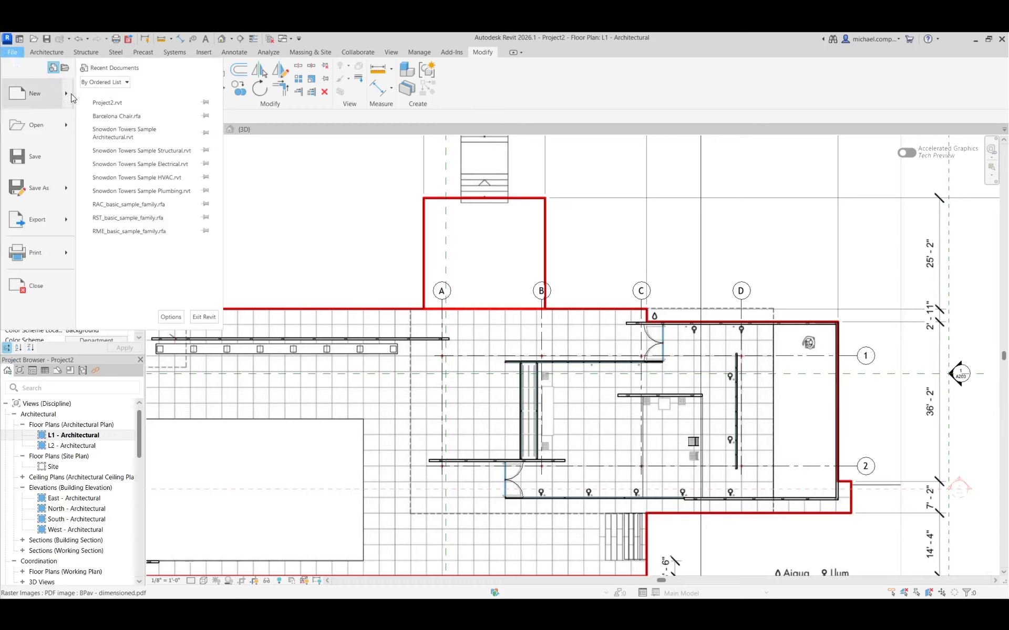
mouse_move(68, 96)
left_click(147, 120)
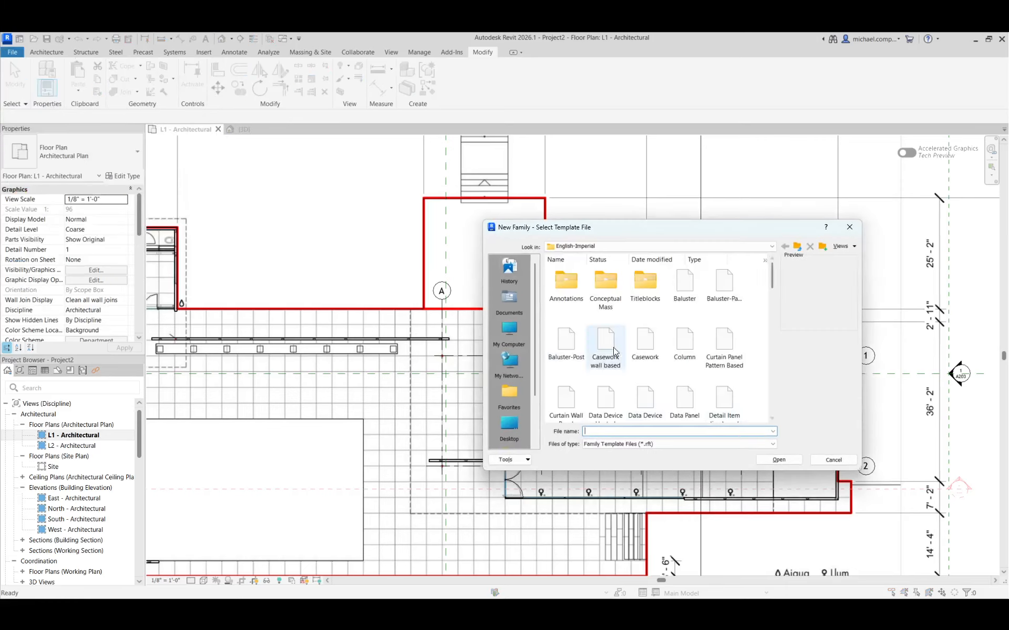
left_click_drag(623, 232, 488, 214)
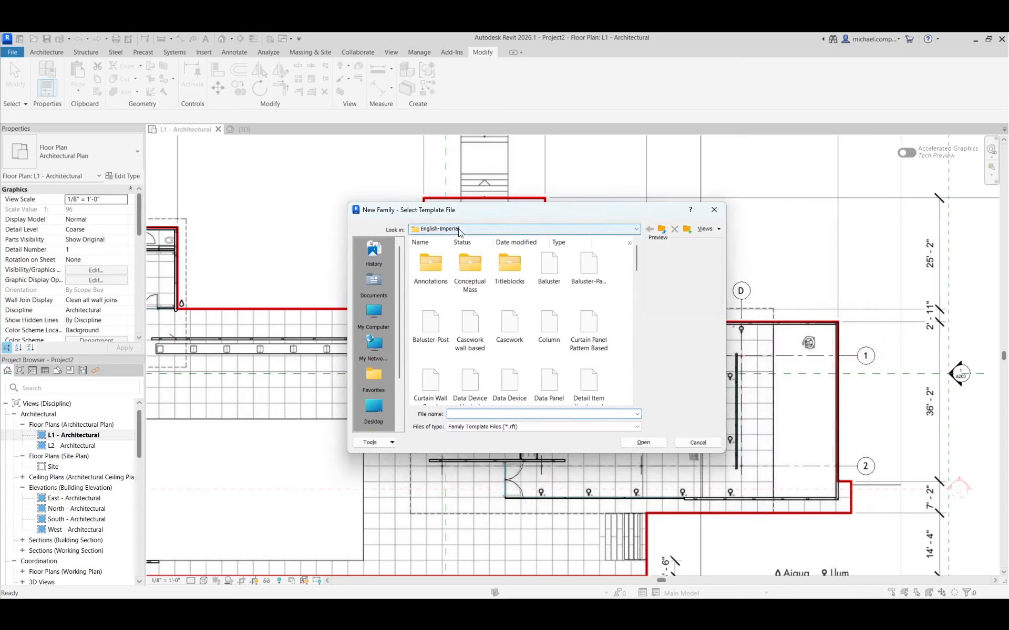
mouse_move(636, 258)
left_mouse_down()
mouse_move(640, 336)
mouse_move(635, 257)
left_mouse_up()
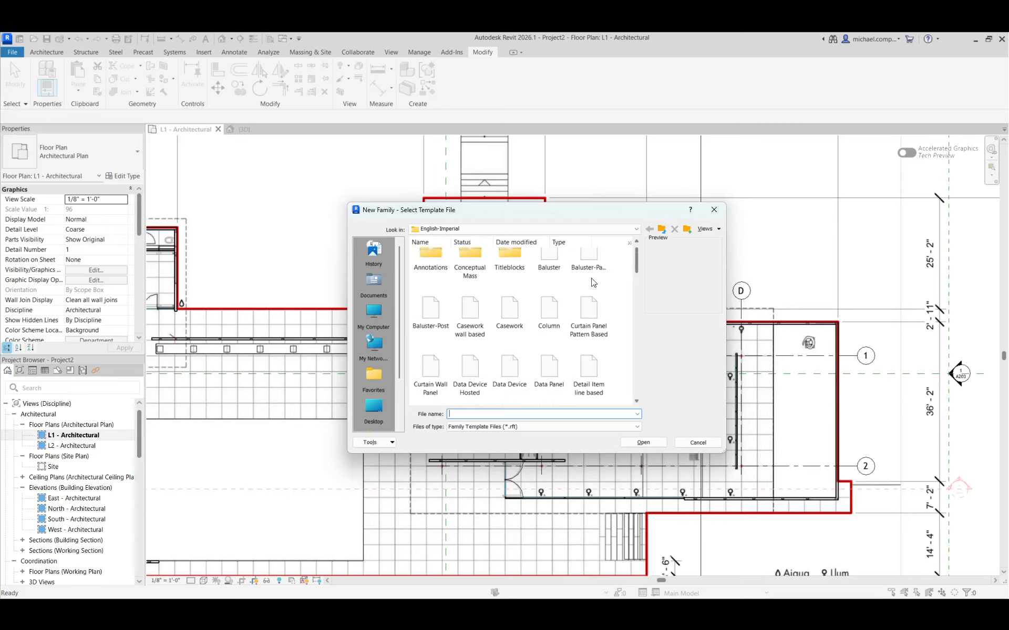
left_click(543, 314)
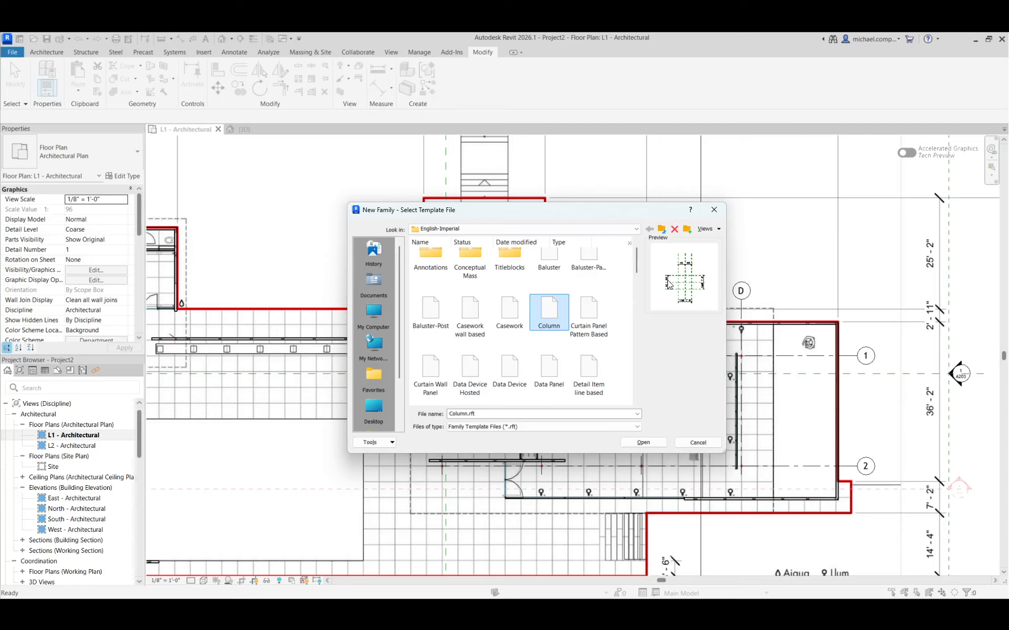
mouse_move(637, 270)
left_mouse_down()
mouse_move(637, 311)
mouse_move(639, 274)
left_mouse_up()
left_click(650, 442)
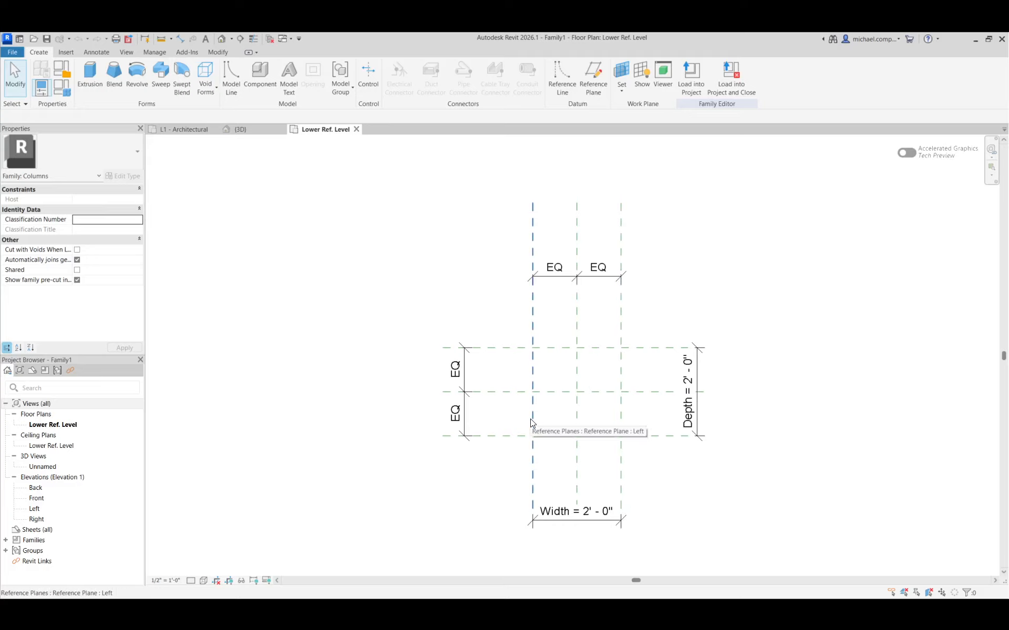
Check the column cross-section image in the browser, and draw vertical reference planes about 2 1/8 in left and 3 1/8 in right of the centre plane in Revit.
key("alt+Tab")
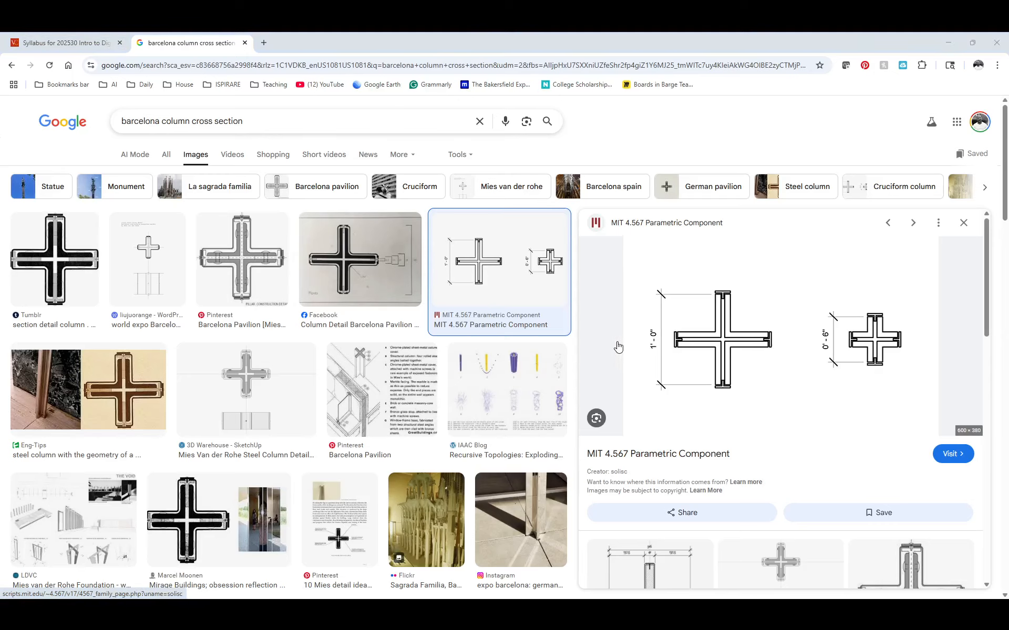
key("alt+Tab")
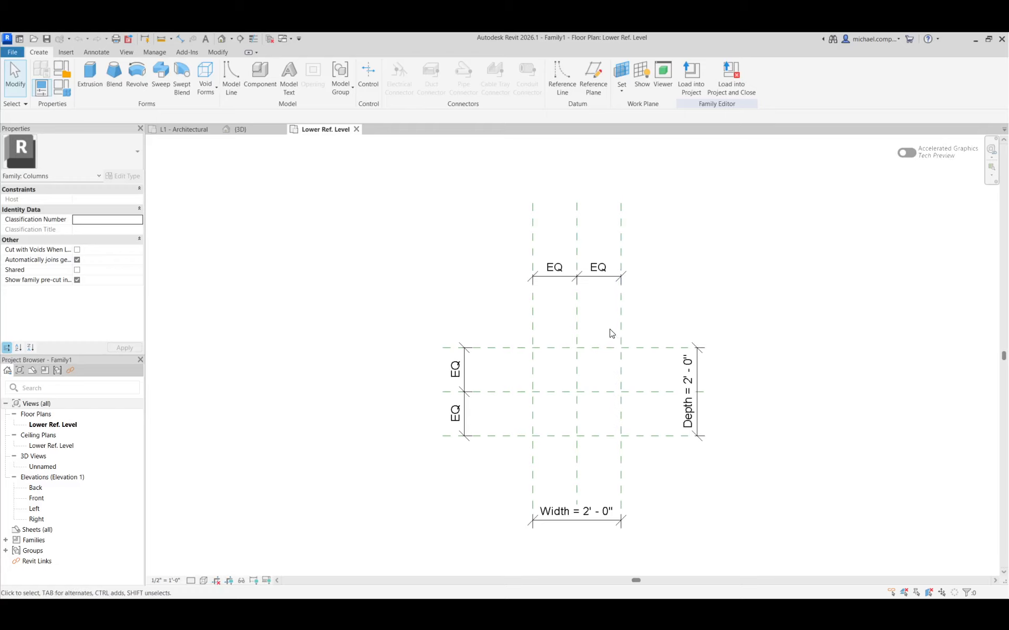
scroll(621, 394, "up", 3)
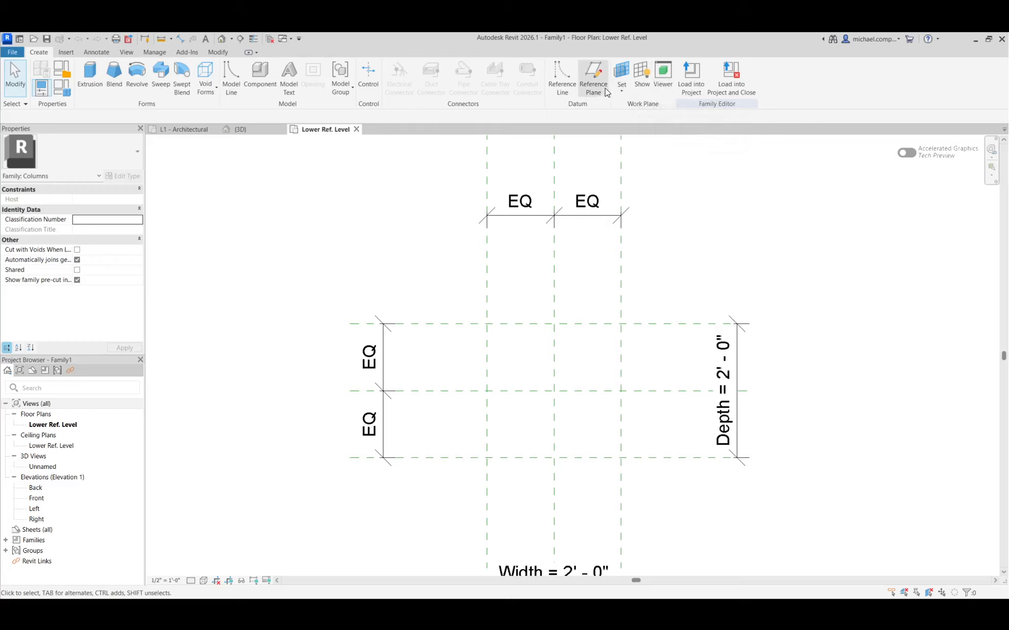
left_click(593, 79)
left_click(542, 246)
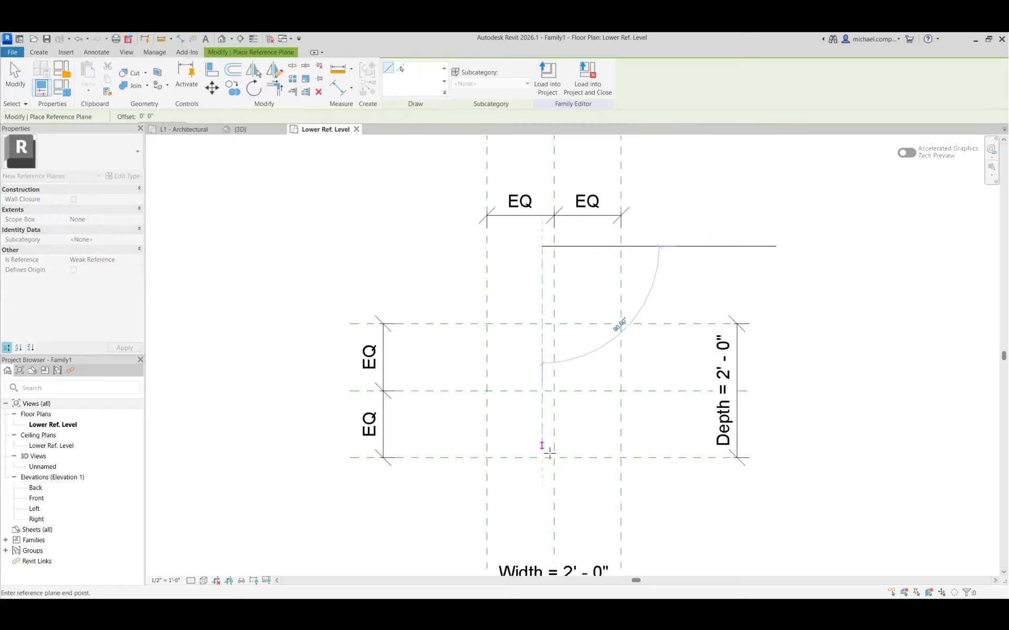
left_click(542, 512)
left_click(571, 257)
left_click(572, 489)
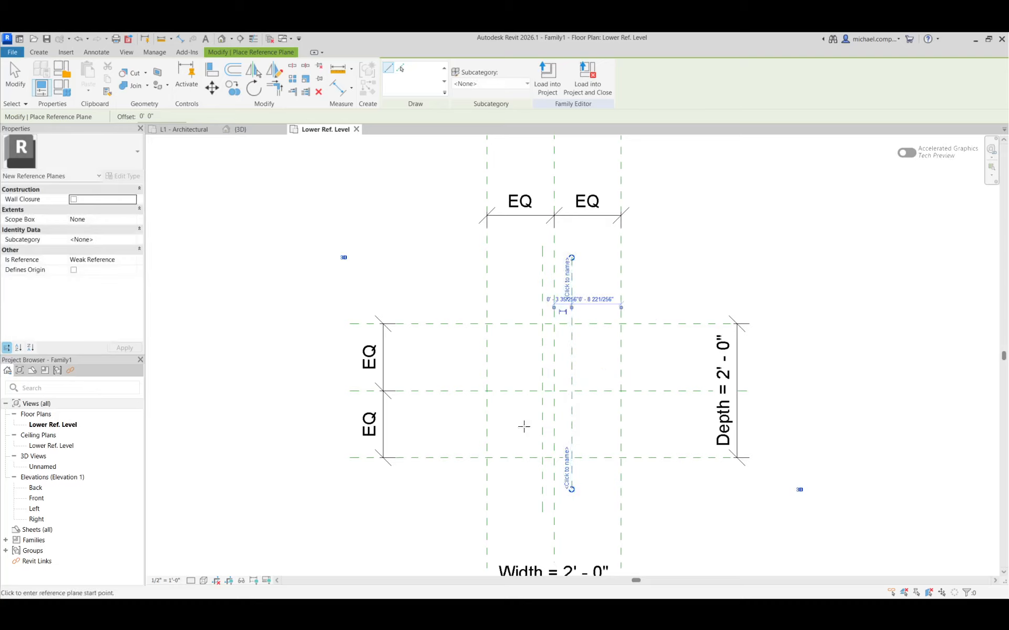
Draw two horizontal reference planes, one above and one below the Center (Front/Back) plane, and finish placing planes.
left_click(462, 366)
left_click(666, 366)
left_click(453, 417)
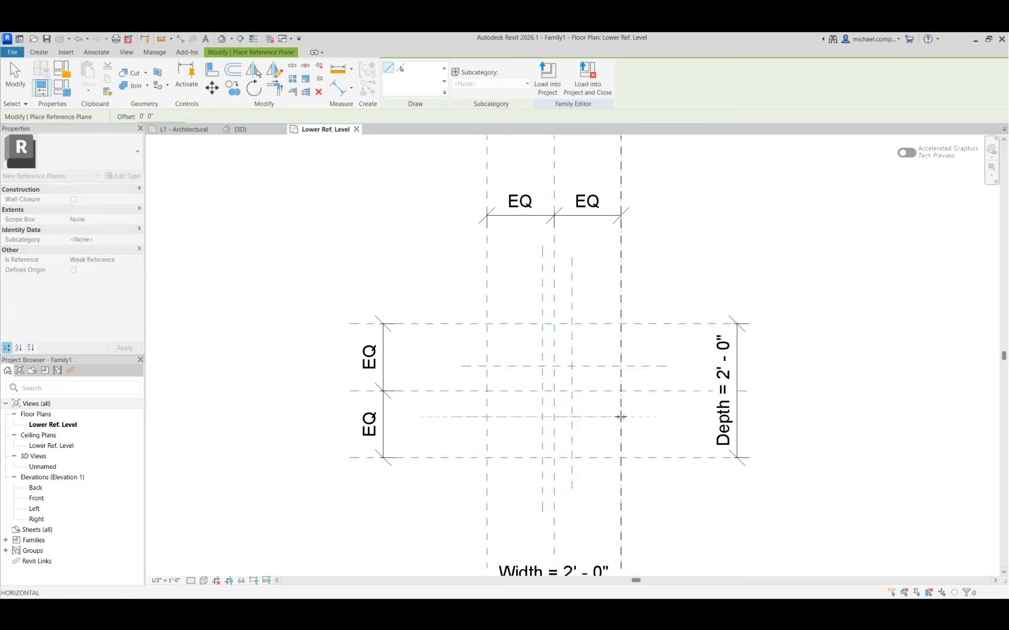
left_click(653, 417)
key("Escape")
key("Escape")
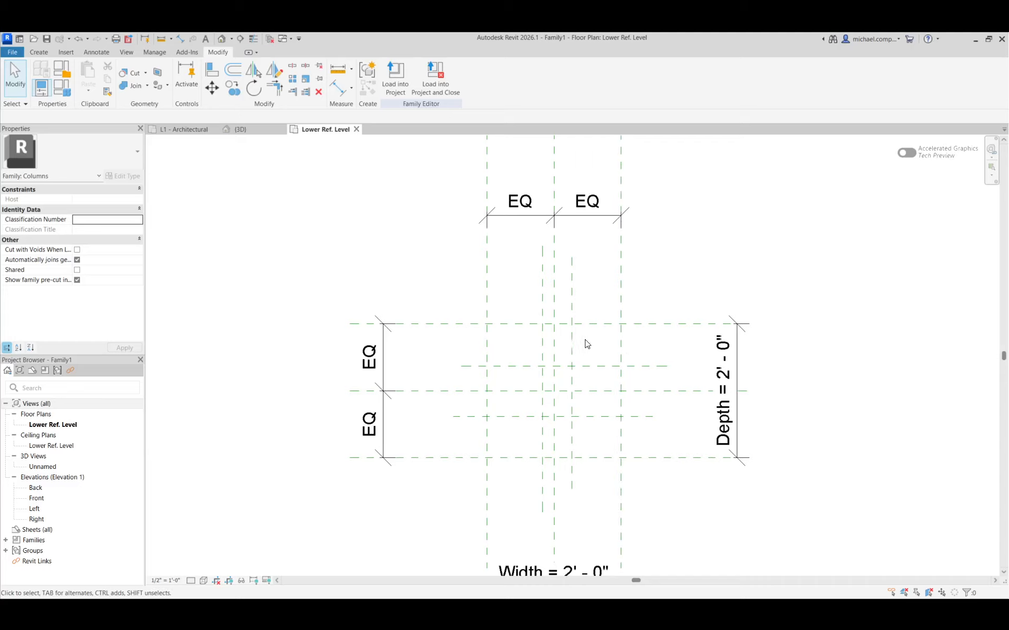
Dimension the two inner vertical reference planes through the centre plane and set the dimension segments equal.
scroll(584, 306, "up", 1)
scroll(584, 306, "up", 1)
scroll(479, 321, "down", 2)
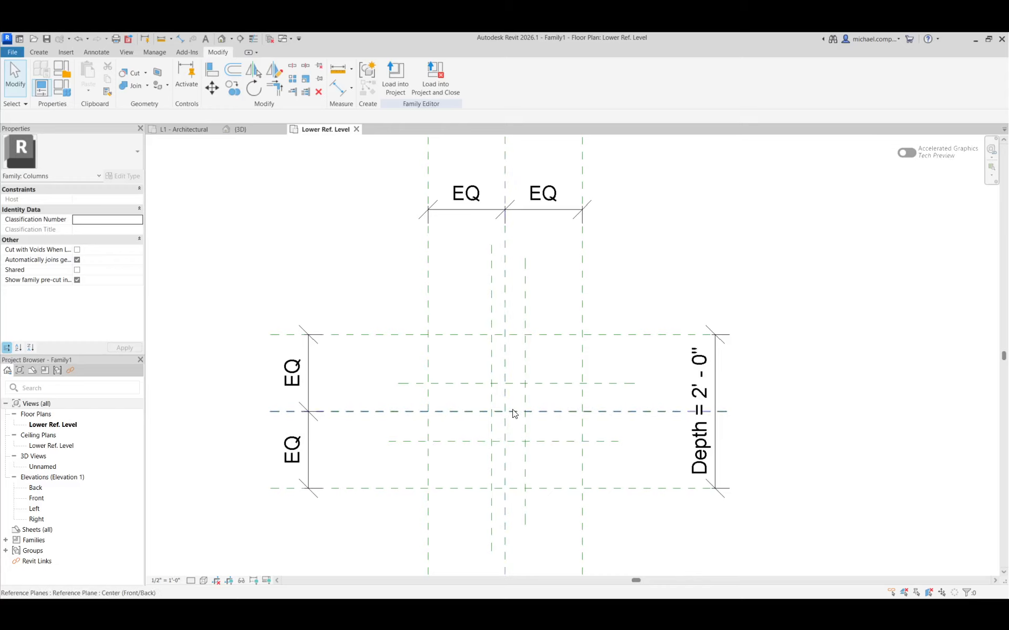
left_click(181, 39)
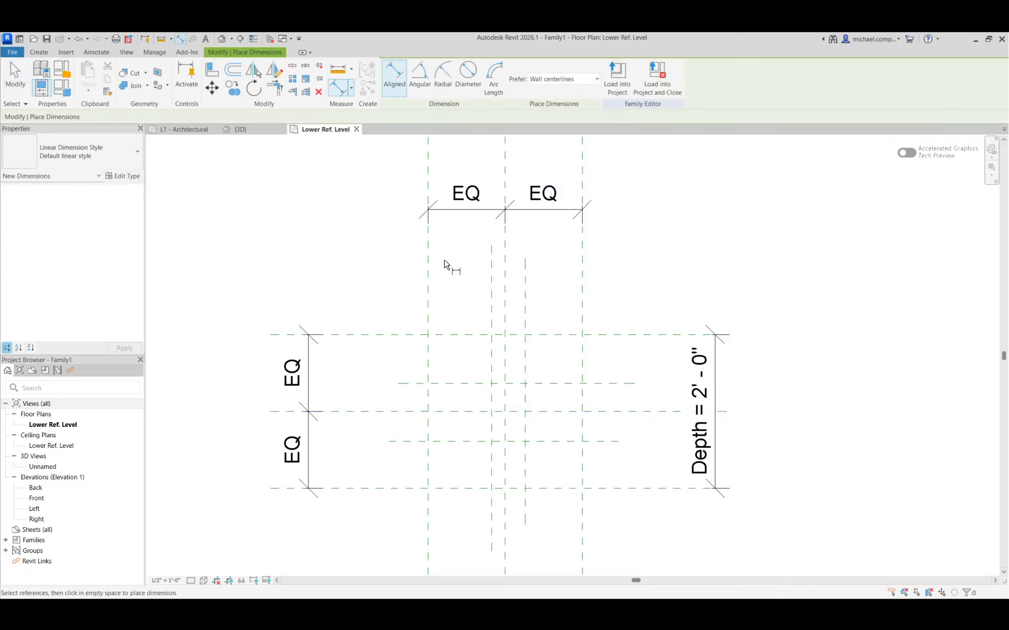
left_click(492, 323)
left_click(505, 326)
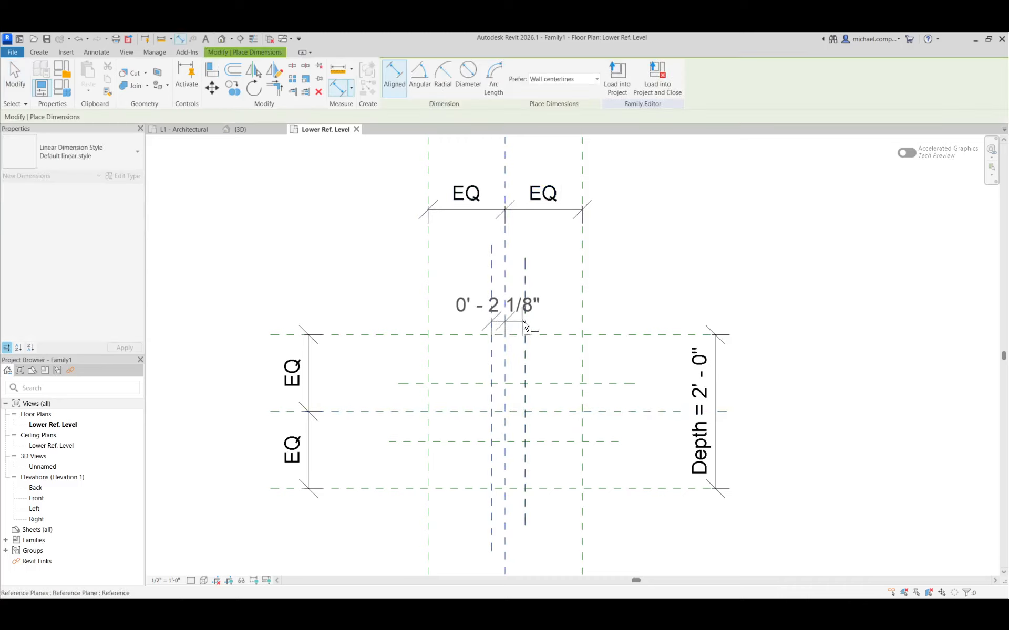
left_click(525, 324)
left_click(549, 267)
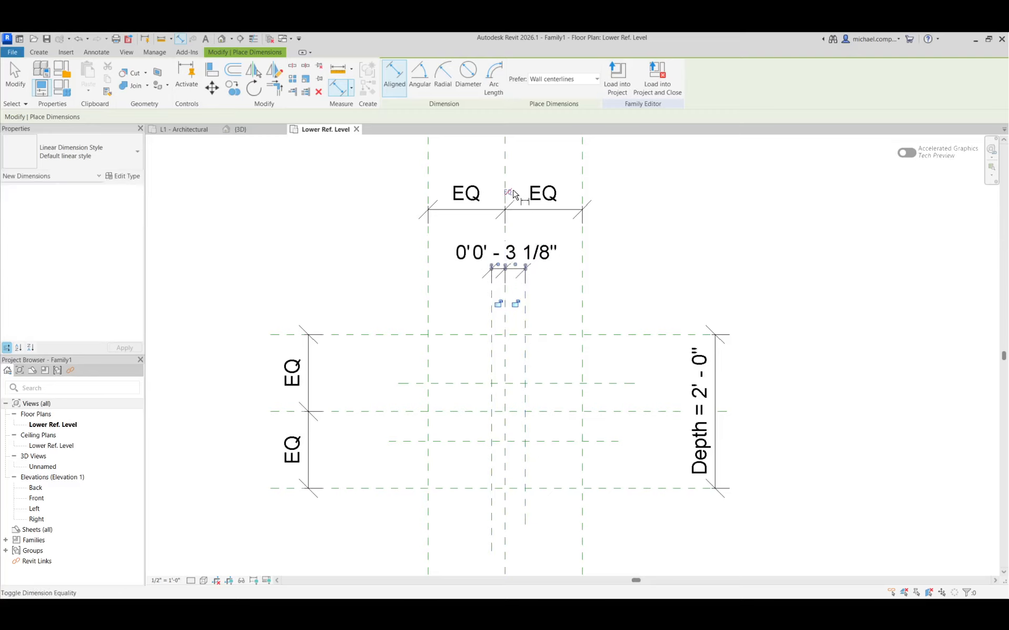
left_click(507, 193)
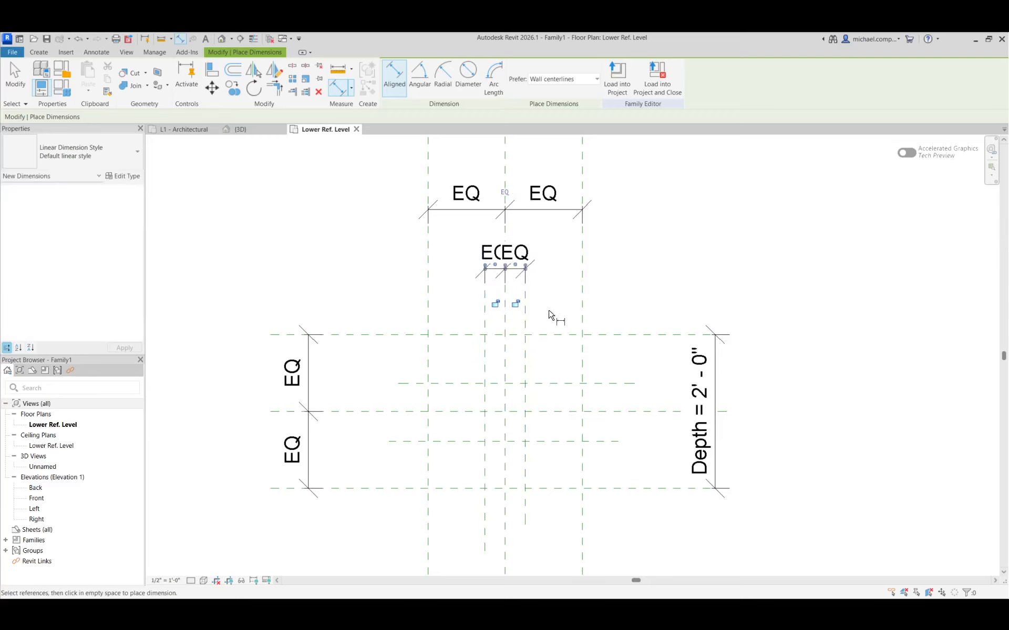
Add an overall aligned dimension between the two inner vertical reference planes above the equality dimension.
left_click(484, 329)
left_click(525, 327)
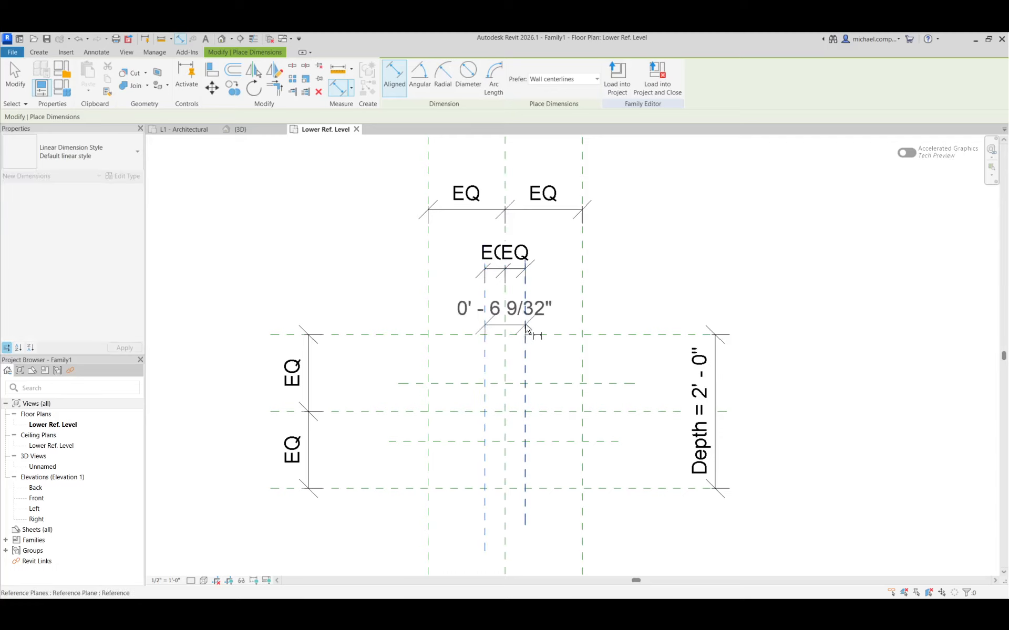
left_click(553, 245)
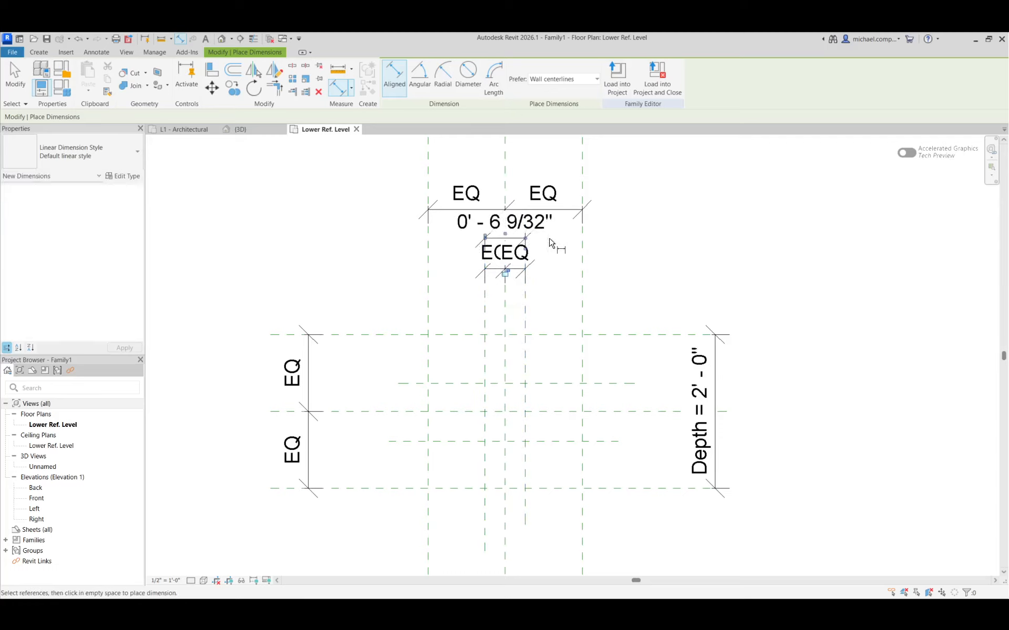
key("Escape")
Try to edit the overall dimension between the two inner vertical reference planes.
left_click(525, 314)
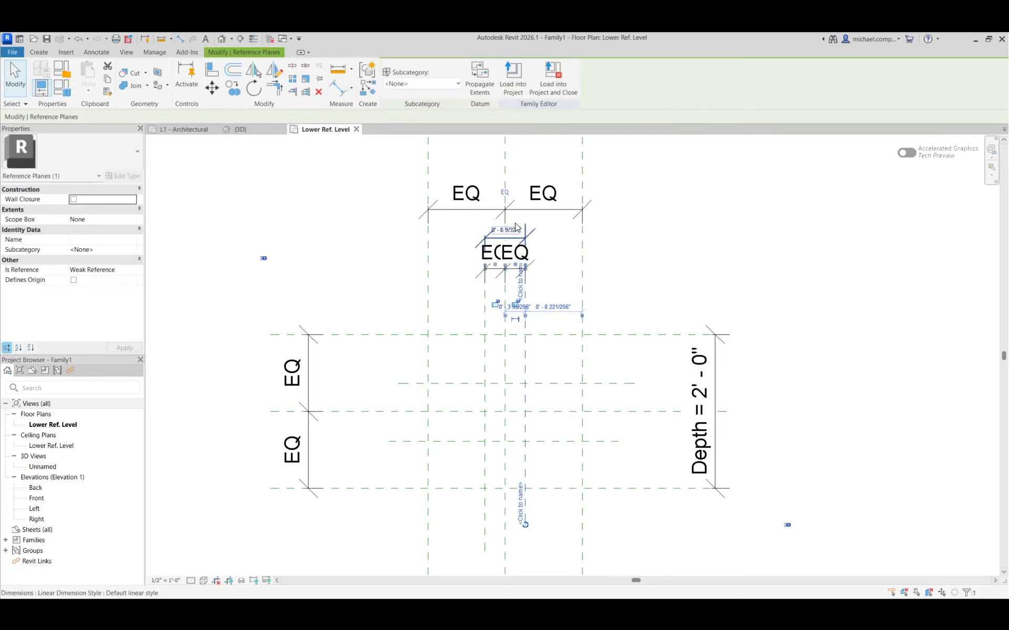
scroll(517, 232, "up", 3)
left_click(597, 287)
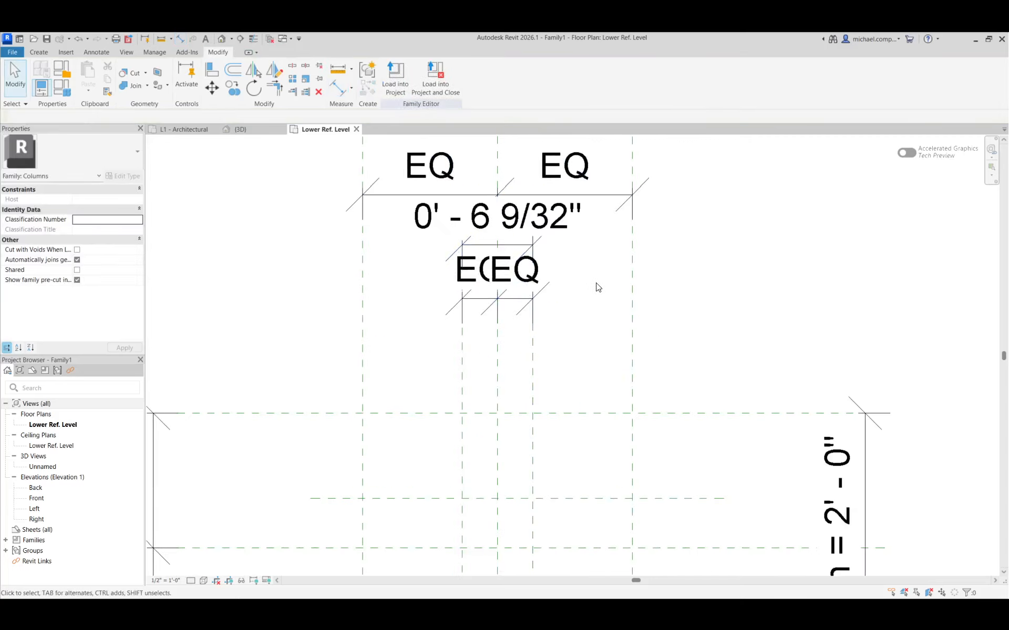
left_click(532, 374)
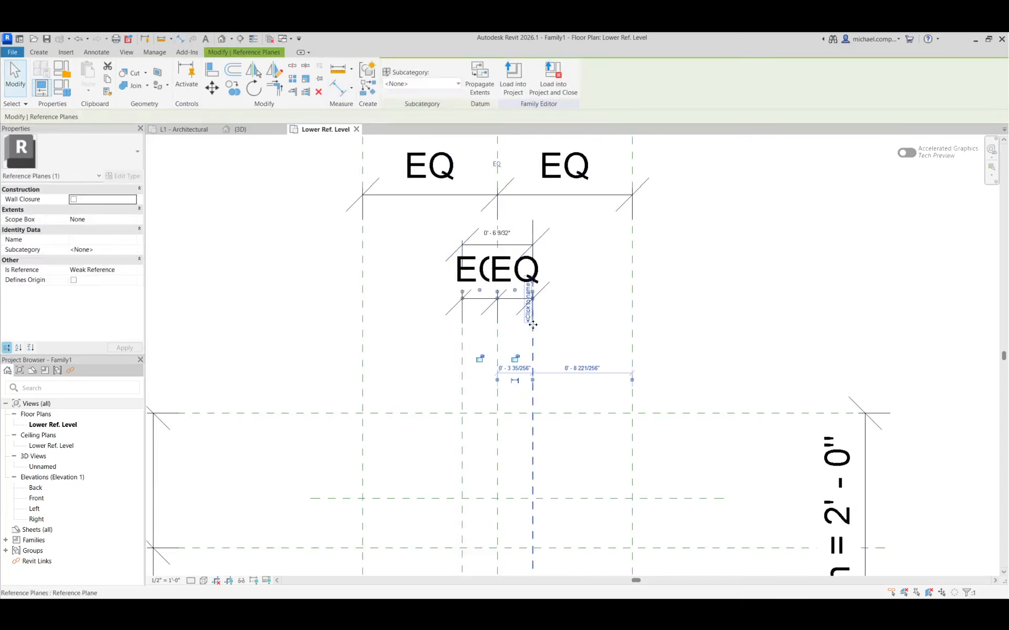
left_click(496, 232)
left_click(568, 313)
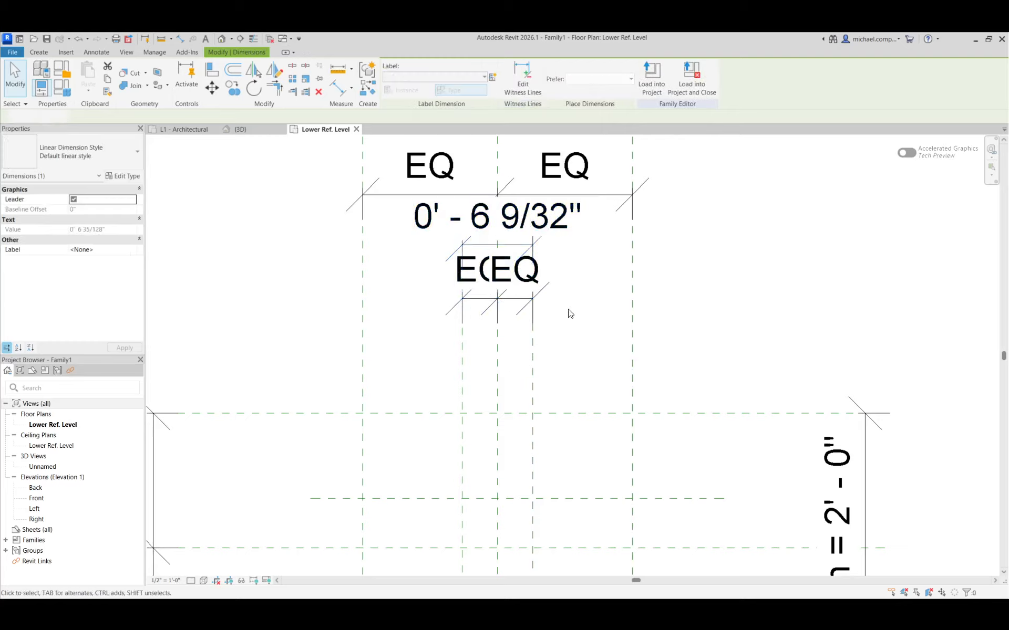
left_click(542, 226)
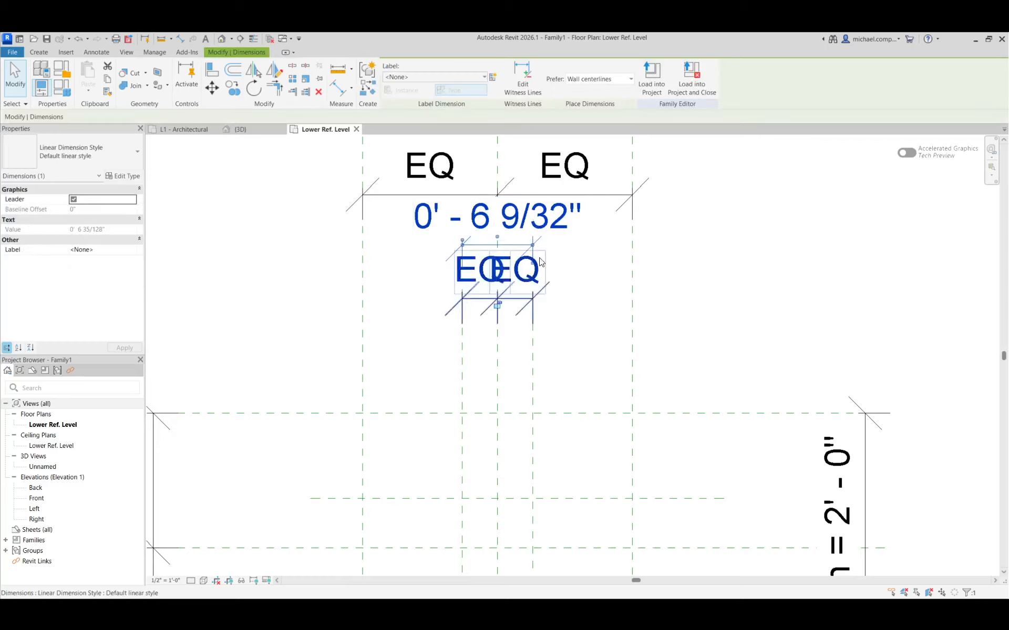
left_click(554, 343)
Delete the equality dimension on the inner vertical reference planes and try to set their overall spacing to 2".
left_click(519, 308)
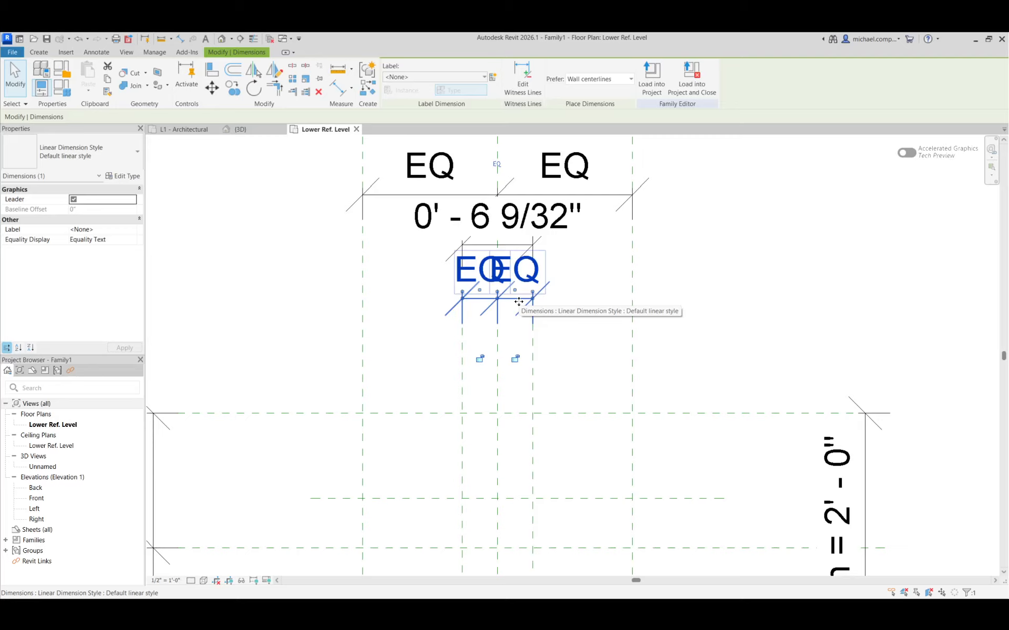
key("Delete")
left_click(533, 317)
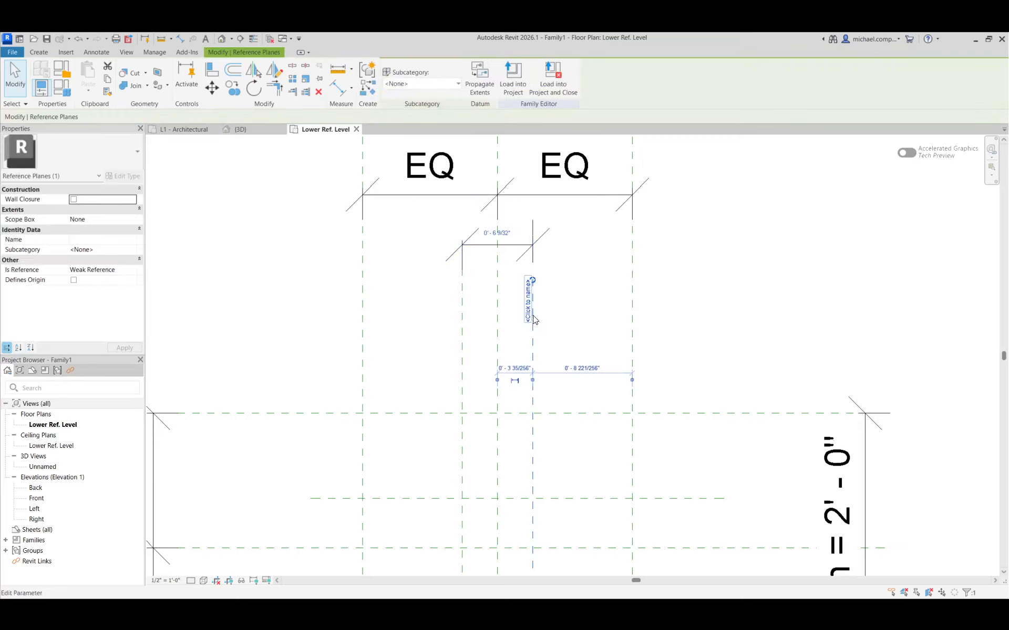
left_click(497, 233)
type("2")
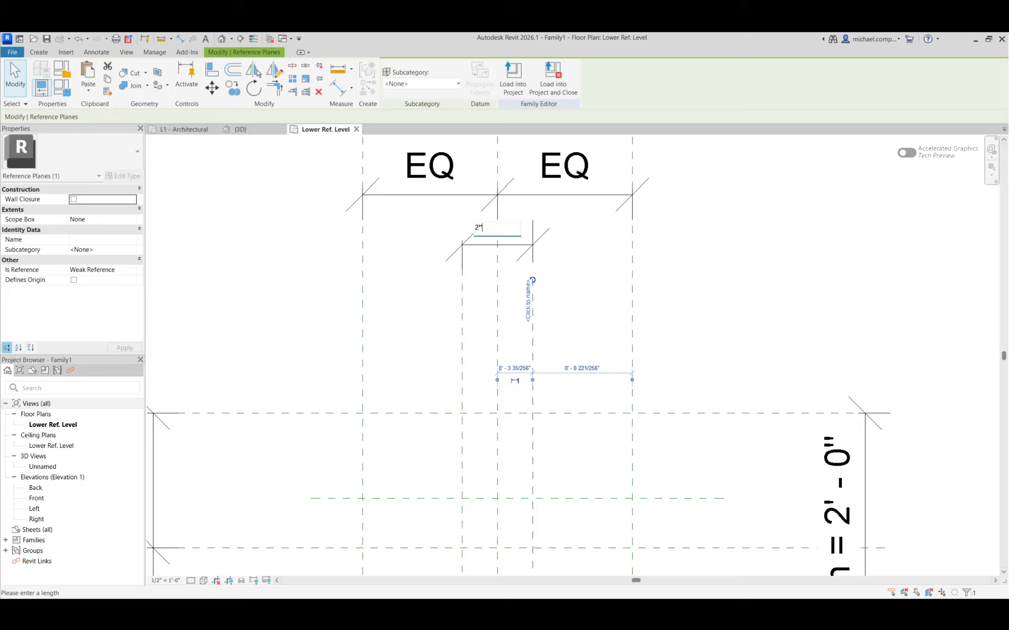
type("\"")
key("Return")
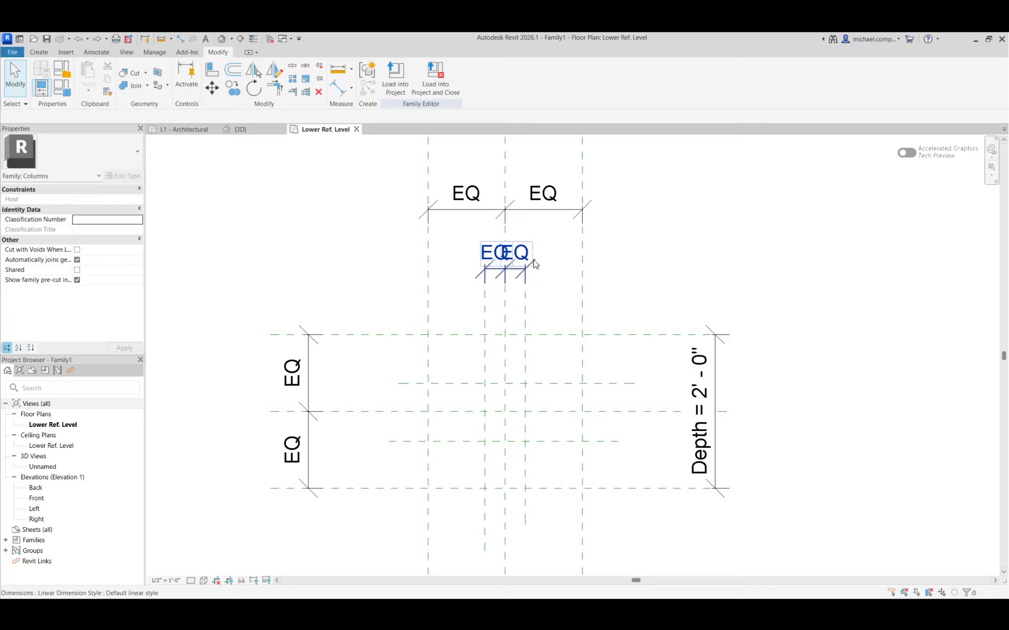
Add an overall aligned dimension between the two inner vertical reference planes, placed above their equality dimension.
left_click(179, 39)
left_click(485, 324)
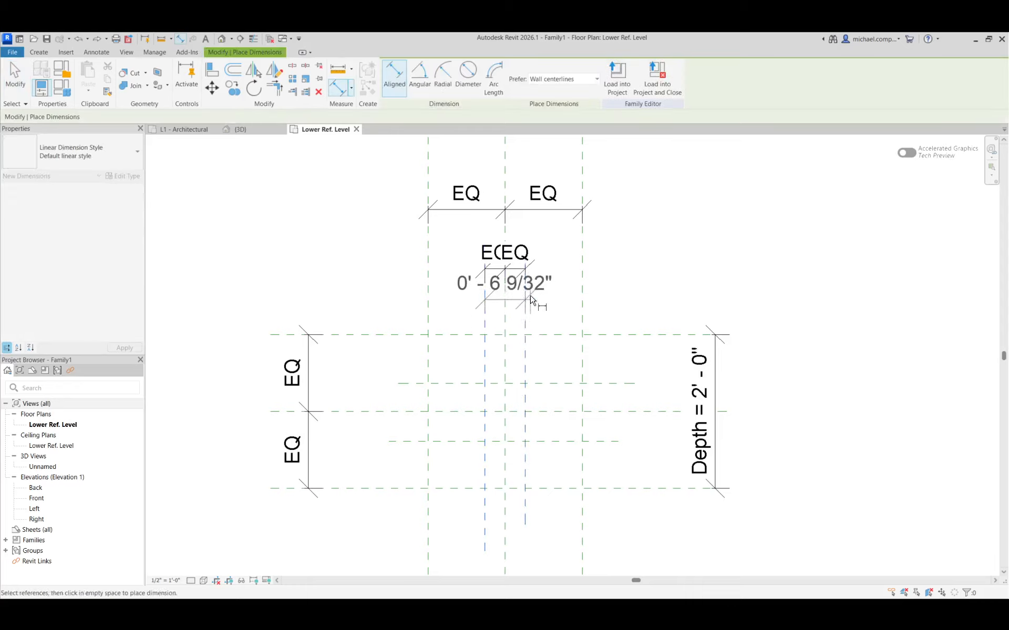
left_click(542, 239)
key("Escape")
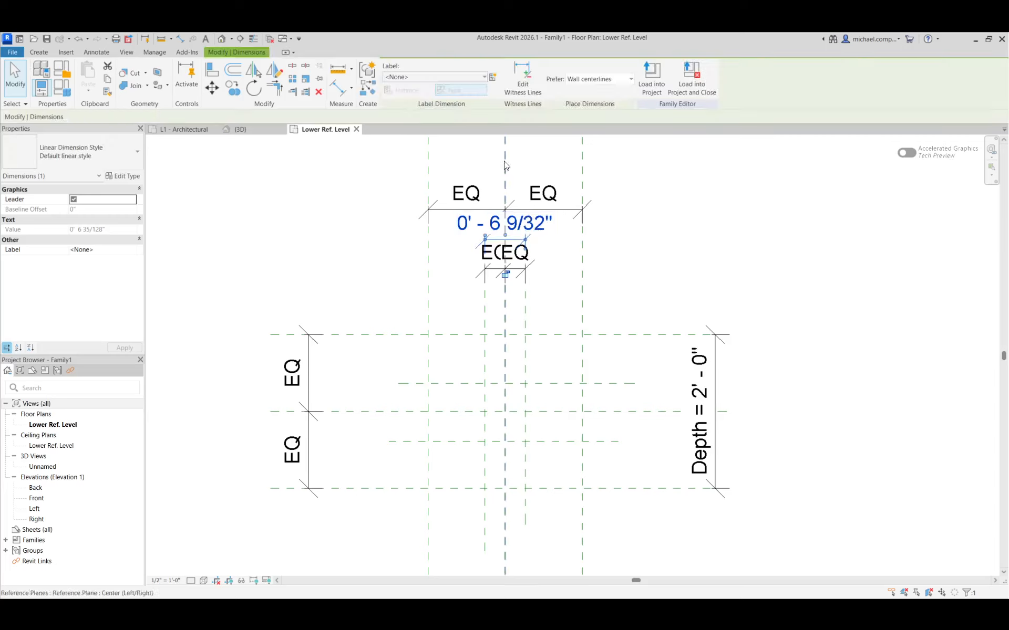
Label the overall dimension of the inner vertical planes with a new type-based family parameter named FLANGE WIDTH.
left_click(493, 77)
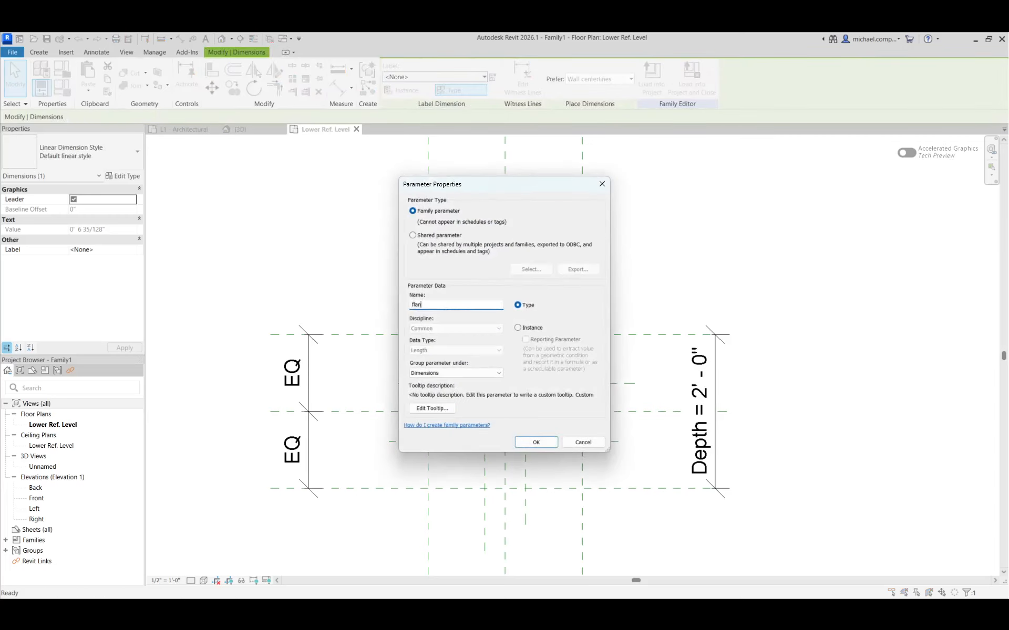
type("f")
key("BackSpace")
key("Return")
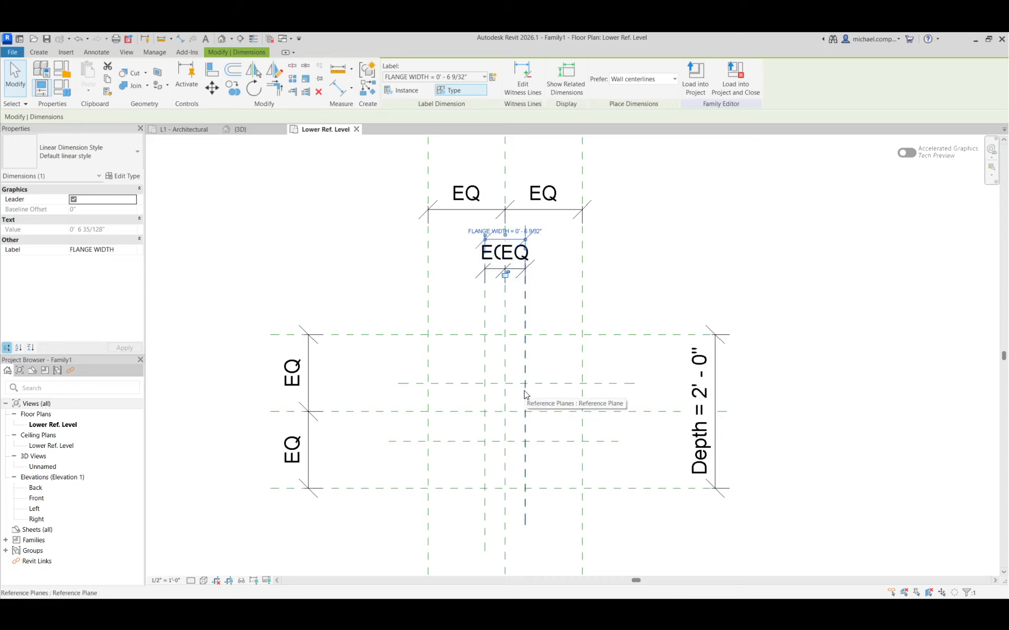
Dimension the two inner horizontal reference planes through the Center (Front/Back) plane and set the segments equal.
left_click(180, 39)
scroll(450, 394, "up", 2)
left_click(450, 367)
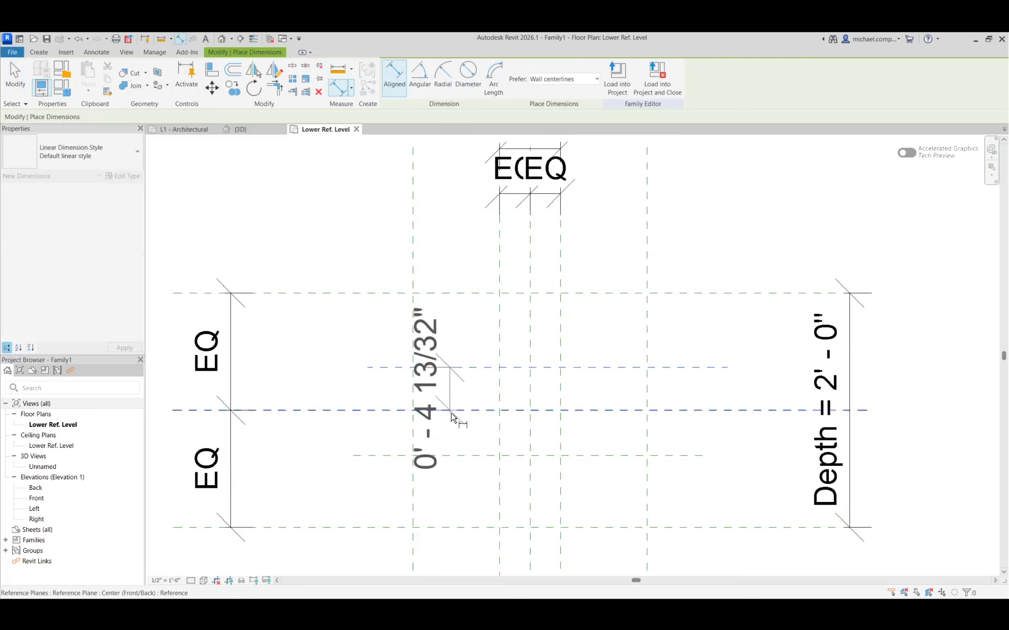
left_click(451, 412)
left_click(457, 455)
left_click(320, 443)
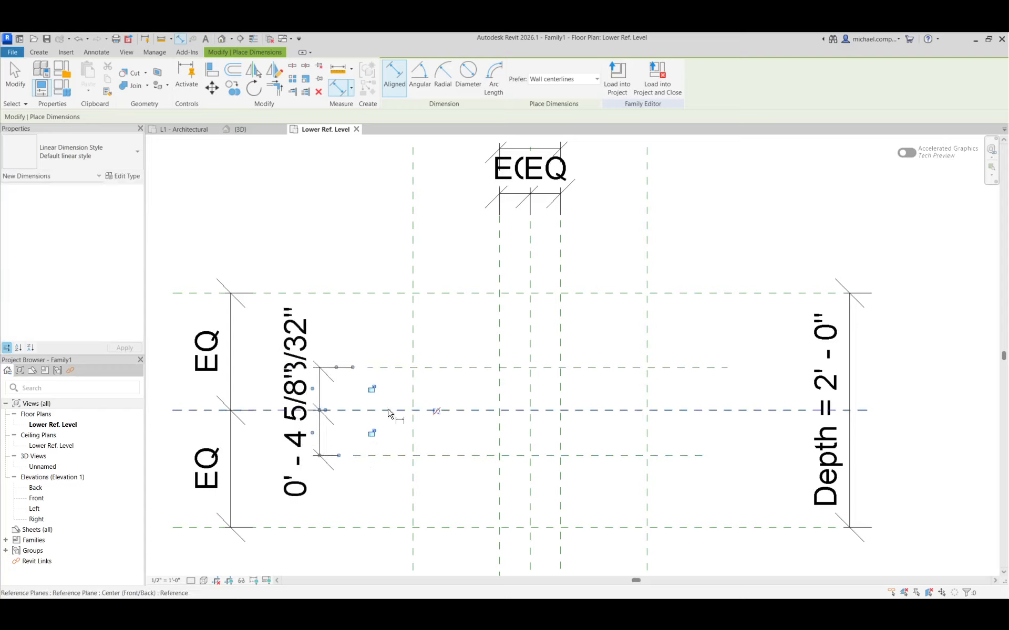
left_click(436, 411)
Add an overall aligned dimension between the two inner horizontal reference planes and label it with the FLANGE WIDTH parameter.
left_click(461, 365)
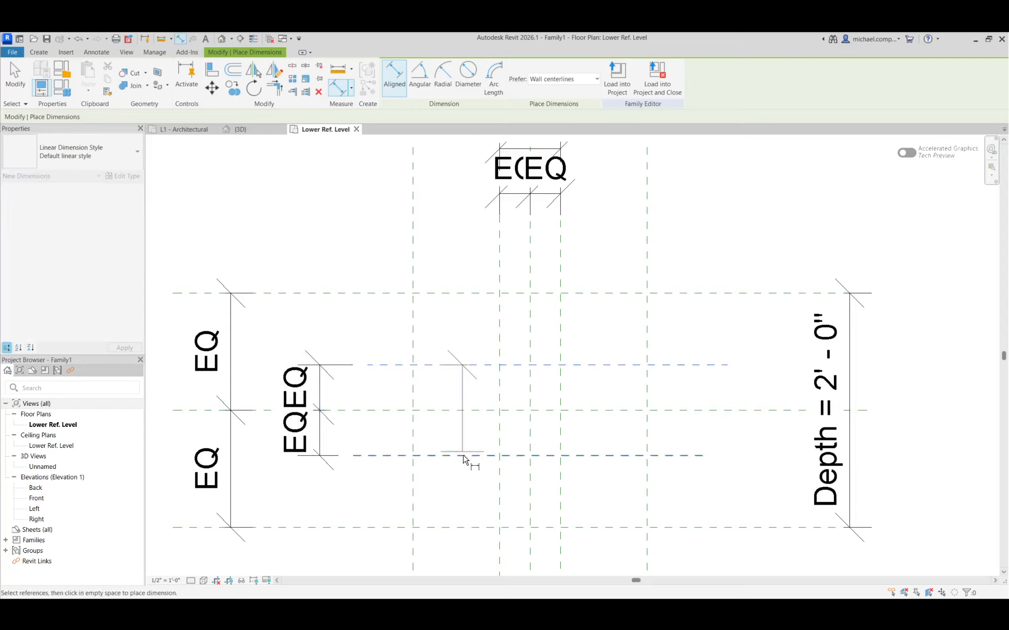
left_click(464, 456)
left_click(772, 432)
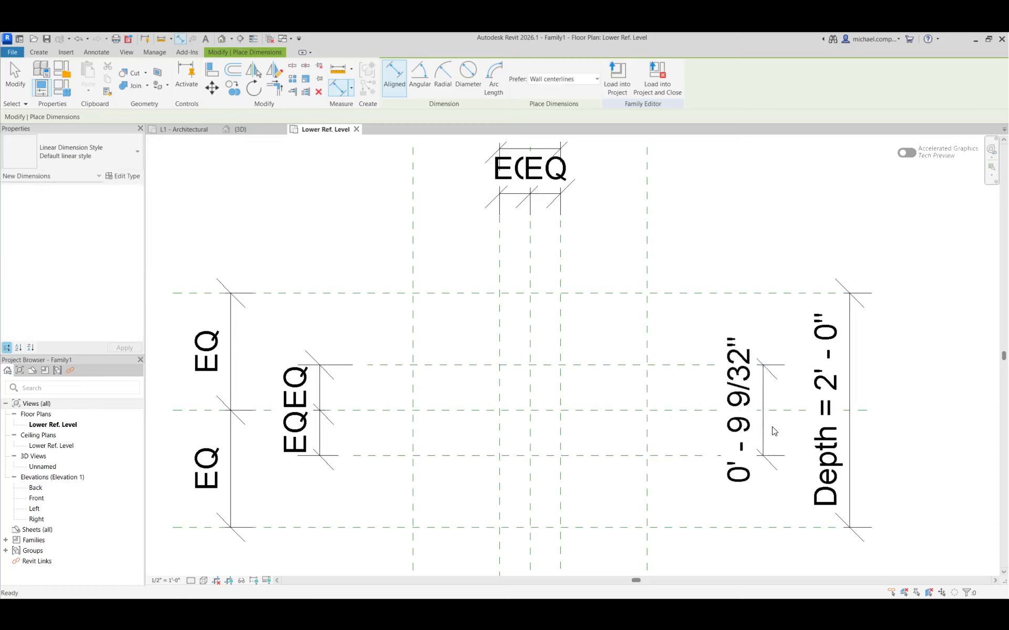
key("Escape")
left_click(763, 428)
left_click(469, 77)
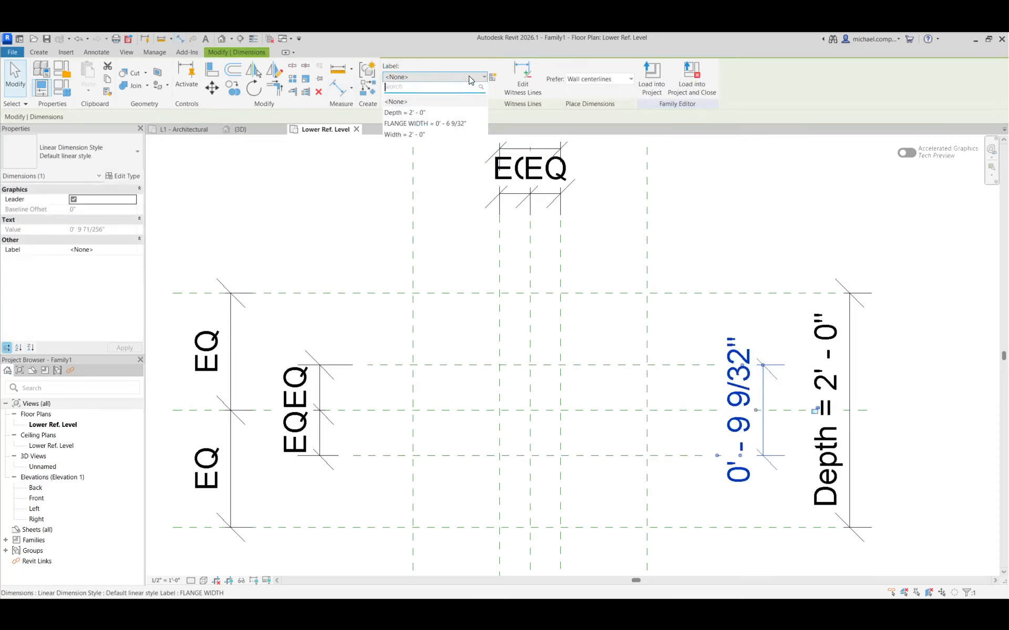
left_click(410, 123)
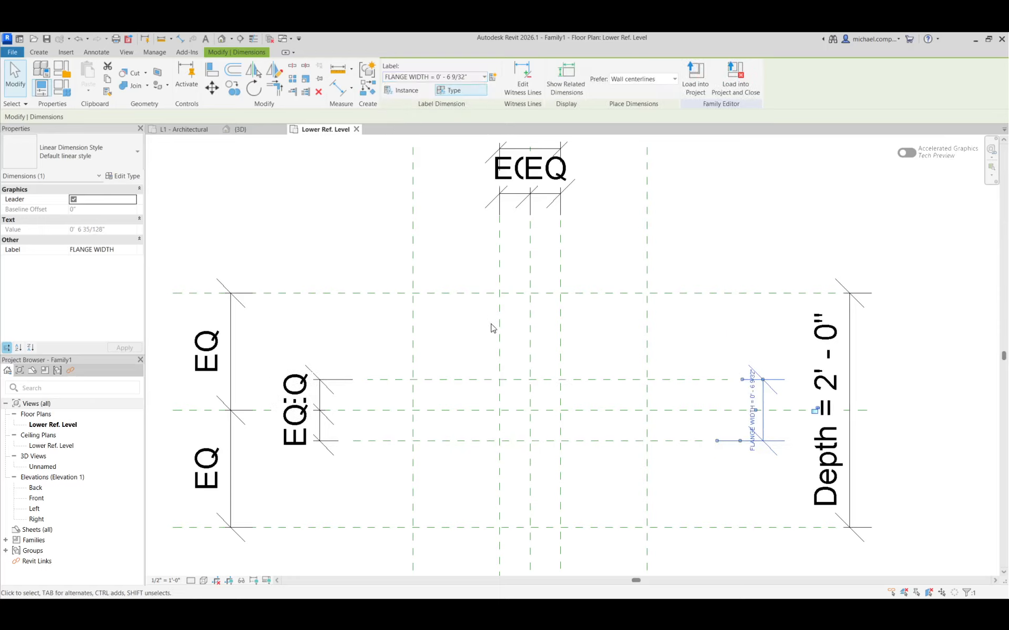
left_click(552, 455)
Set the FLANGE WIDTH parameter to 2" in the family types and apply it.
scroll(409, 364, "down", 3)
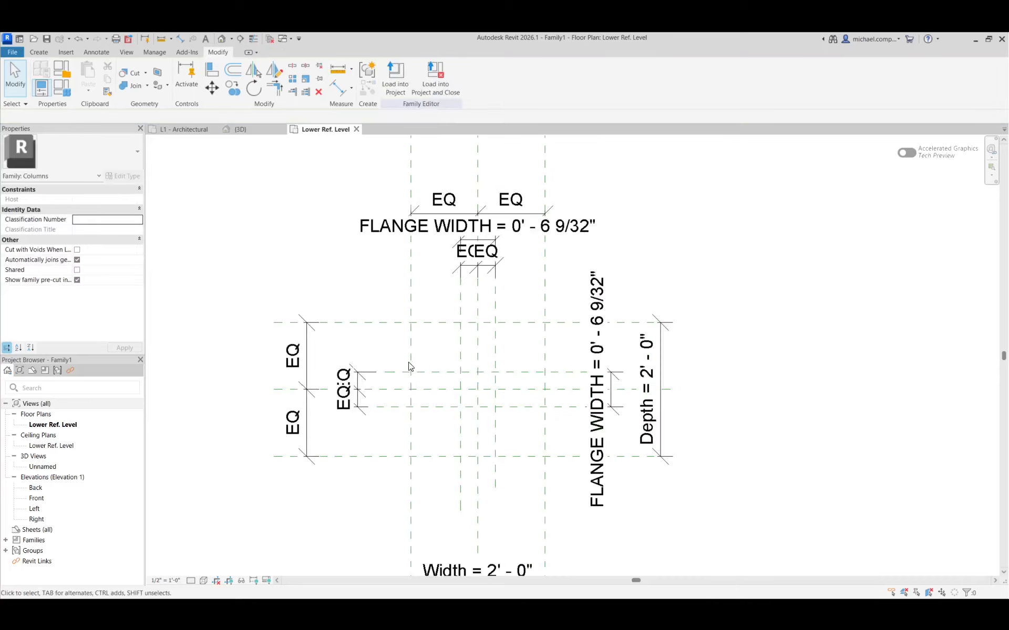
scroll(527, 417, "up", 2)
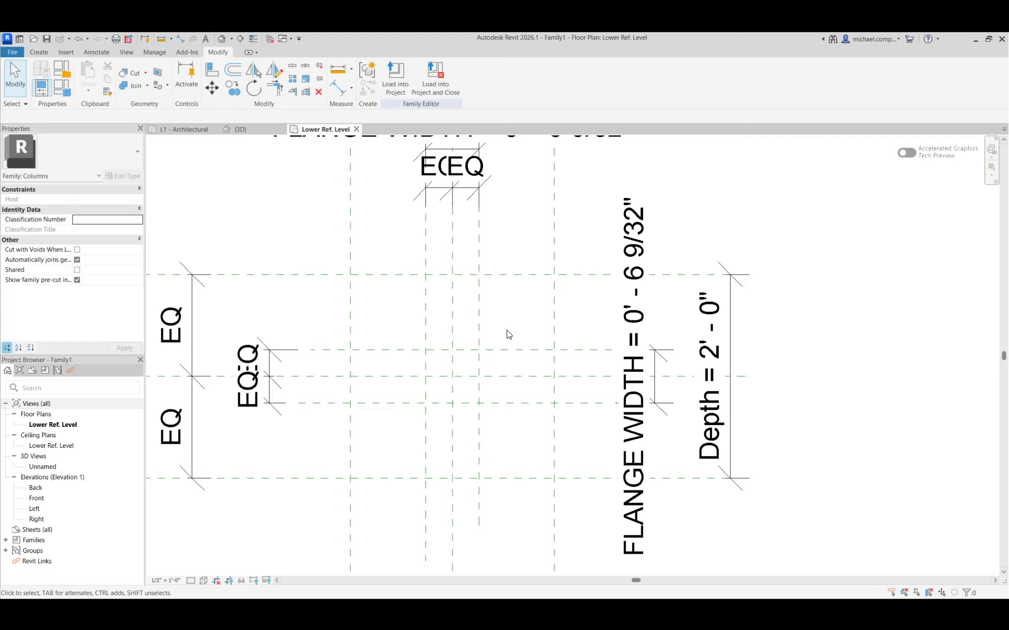
scroll(497, 438, "down", 1)
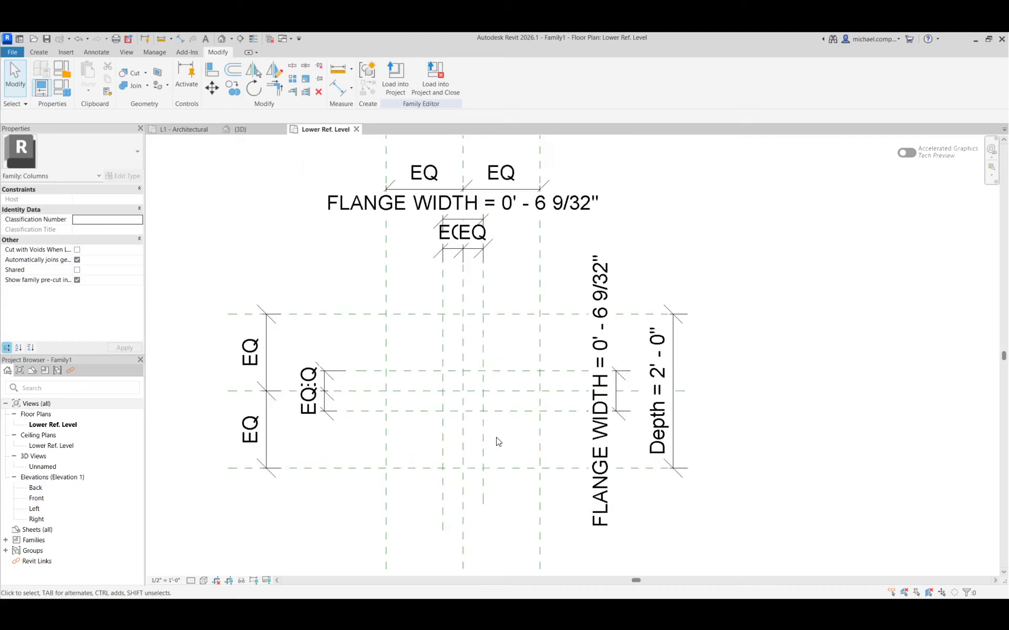
left_click(65, 93)
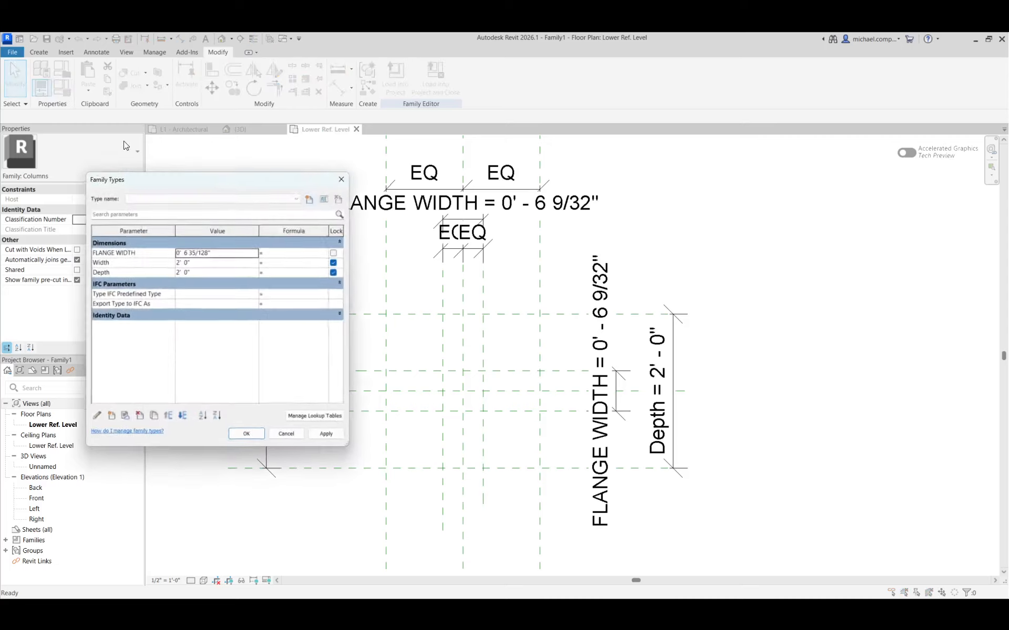
left_click(228, 249)
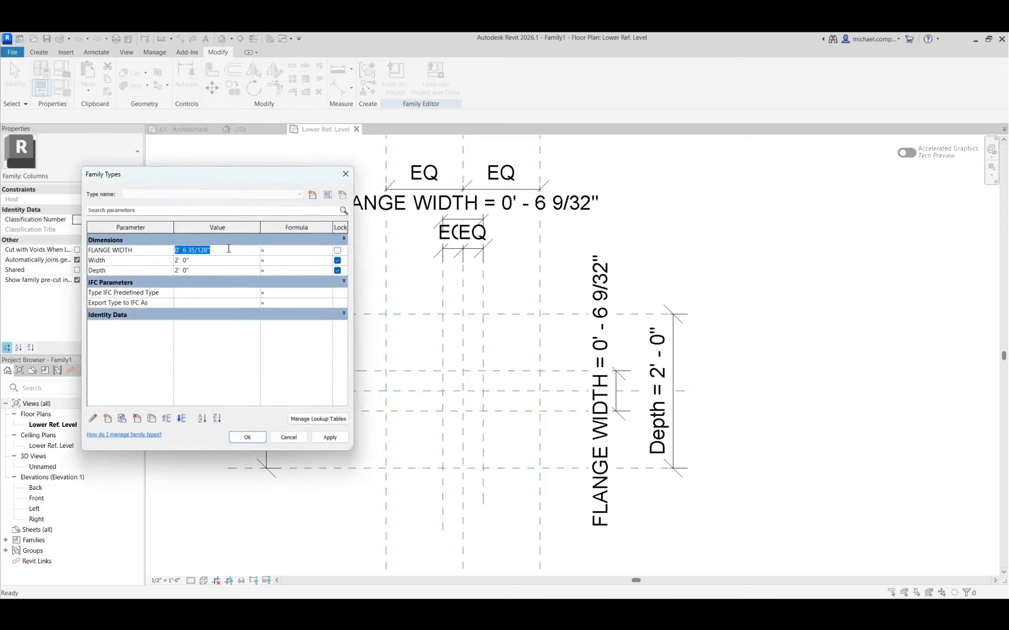
type("2")
left_click(330, 437)
left_click(257, 437)
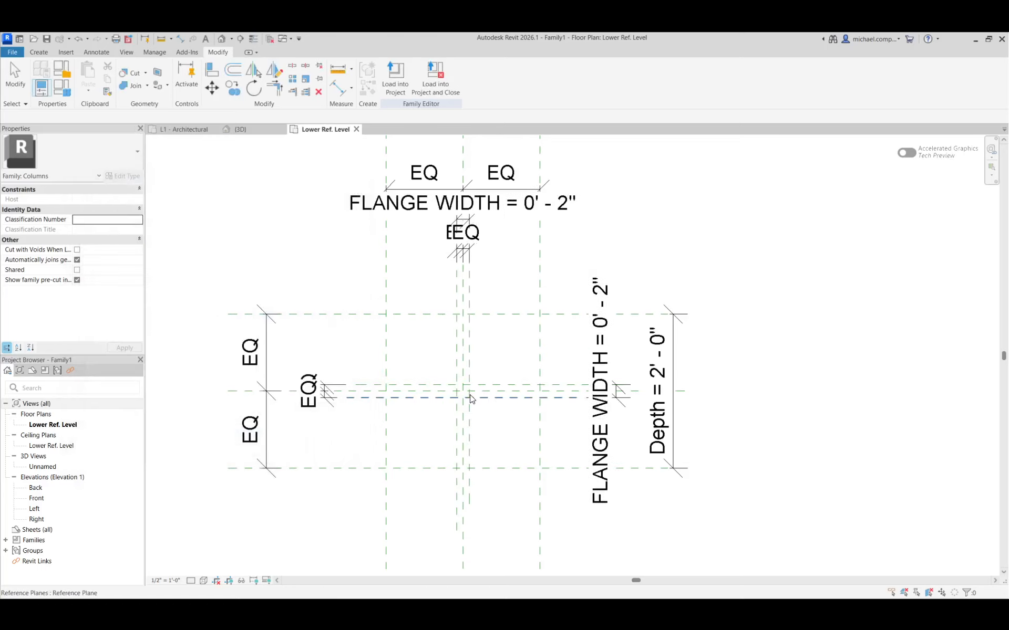
left_click(619, 404)
key("Escape")
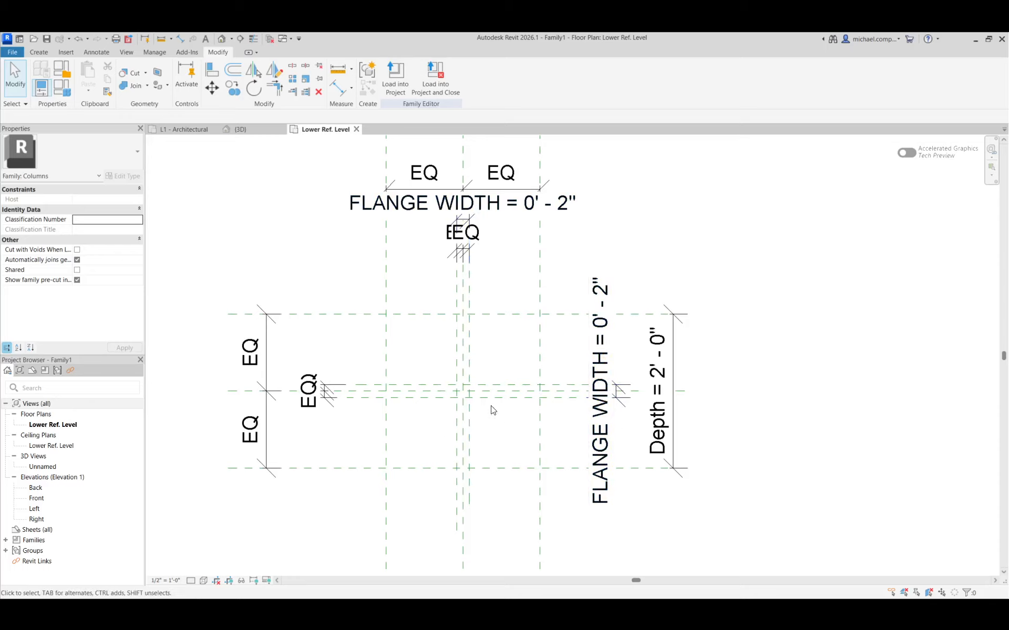
Start an extrusion and sketch a closed cross-shaped outline around the centre planes, with vertical arms about 4 1/2" wide.
scroll(452, 396, "up", 4)
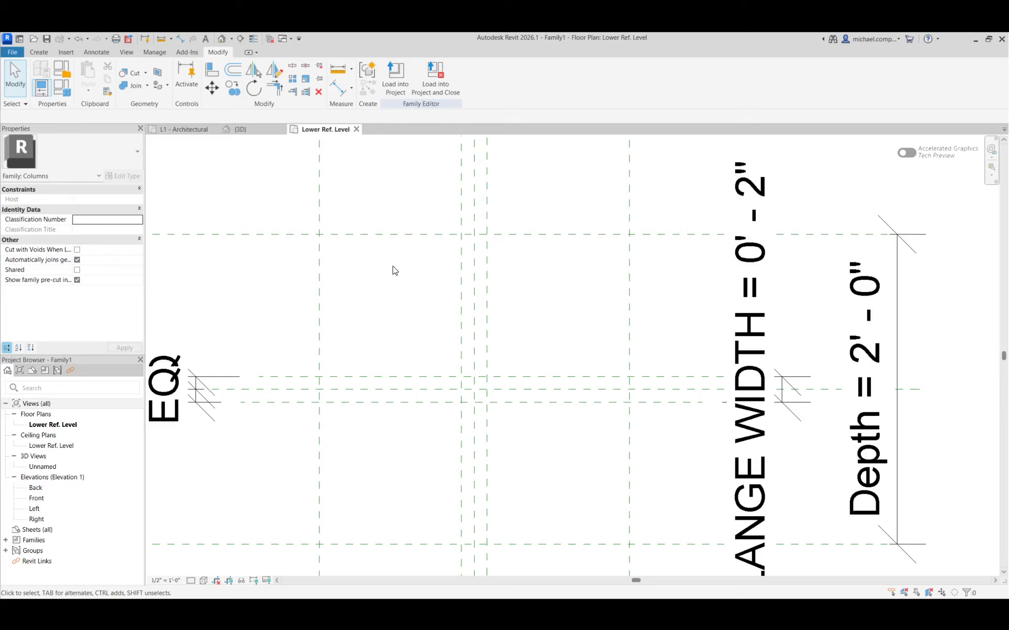
left_click(39, 52)
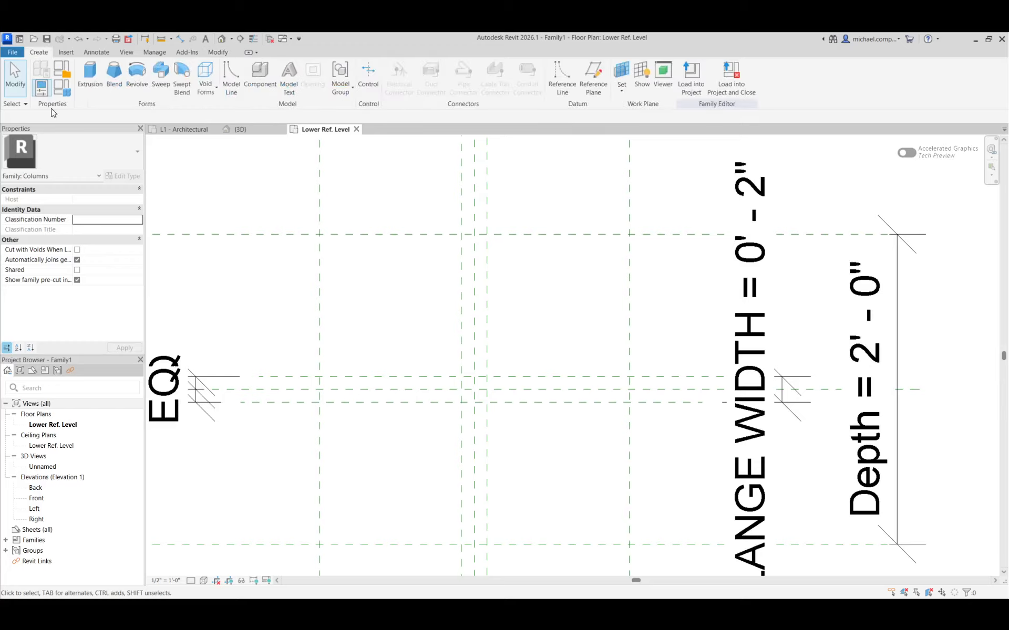
left_click(90, 76)
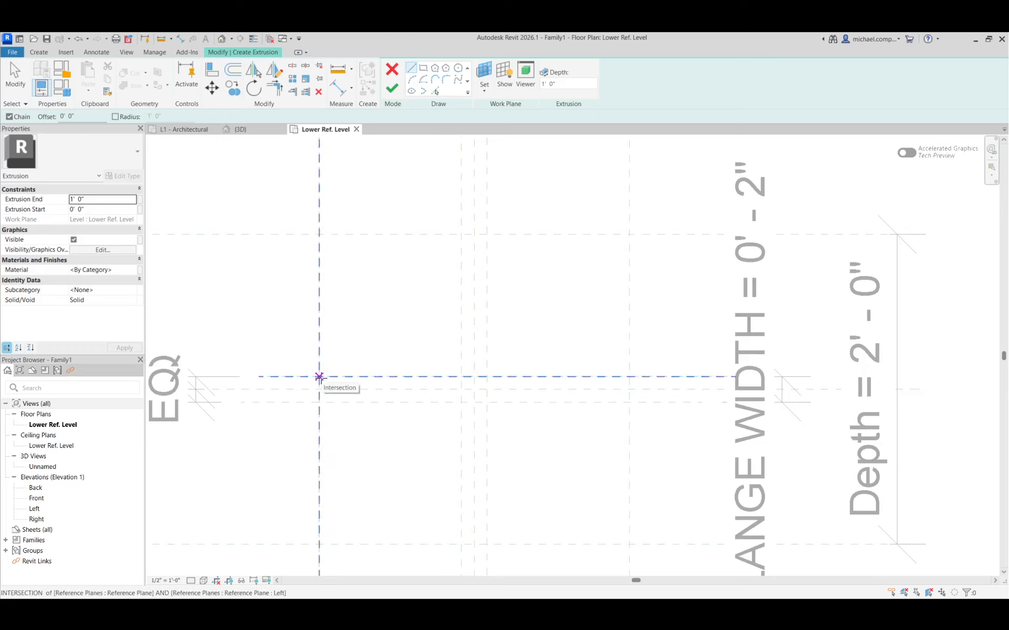
left_click(343, 364)
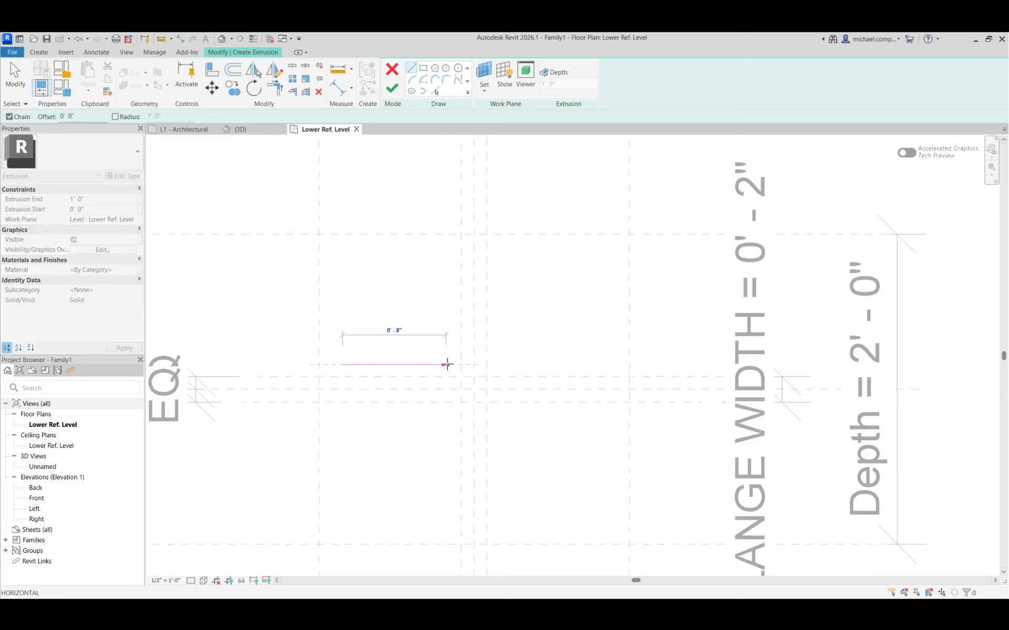
left_click(449, 364)
left_click(450, 257)
left_click(507, 258)
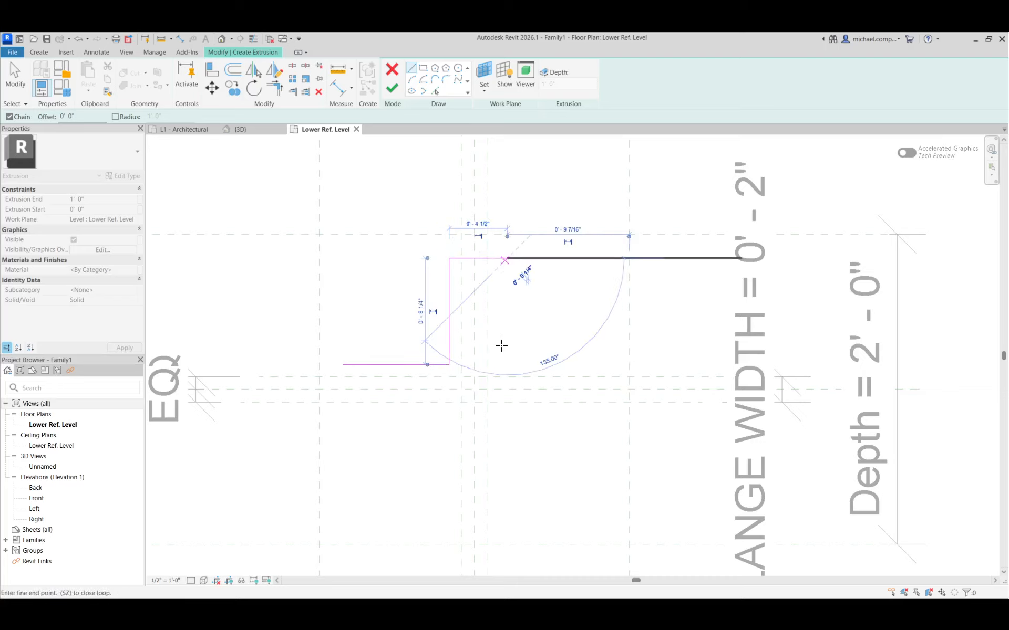
left_click(506, 364)
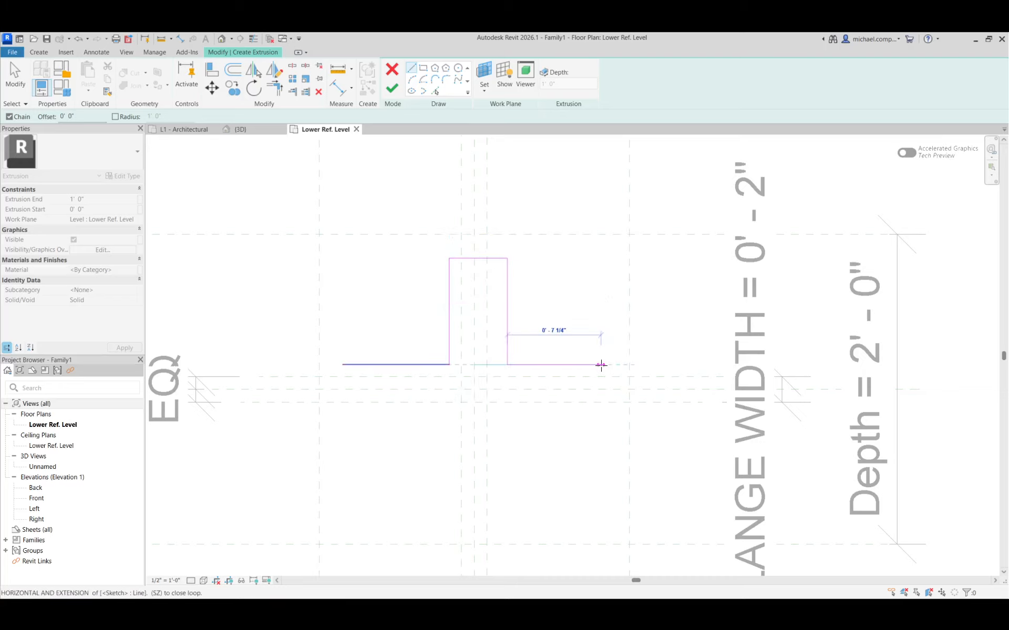
left_click(601, 364)
left_click(601, 415)
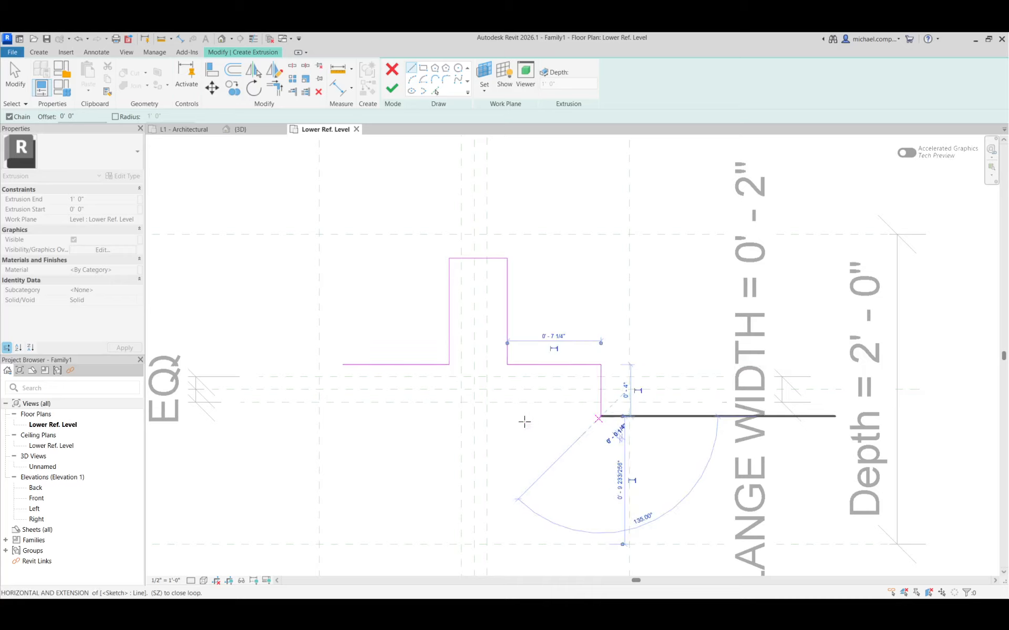
left_click(497, 416)
left_click(498, 519)
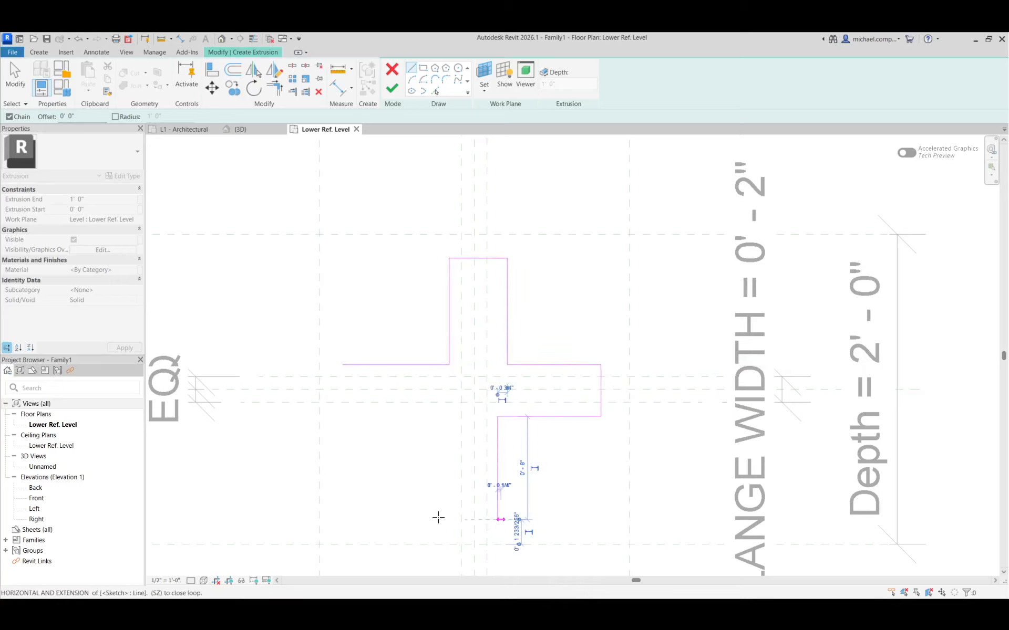
left_click(439, 519)
left_click(439, 422)
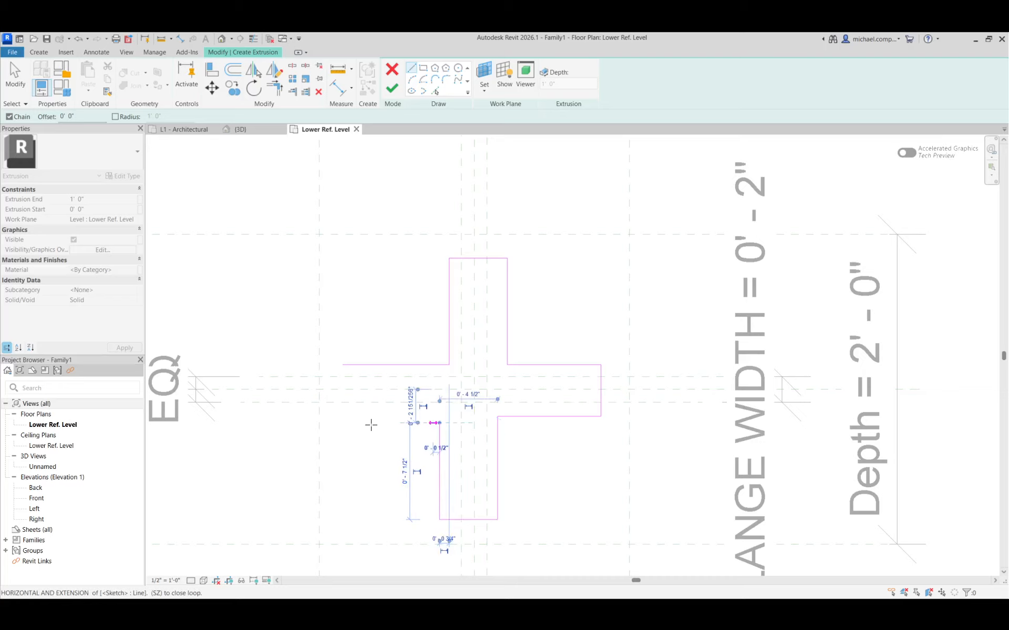
left_click(342, 422)
left_click(343, 364)
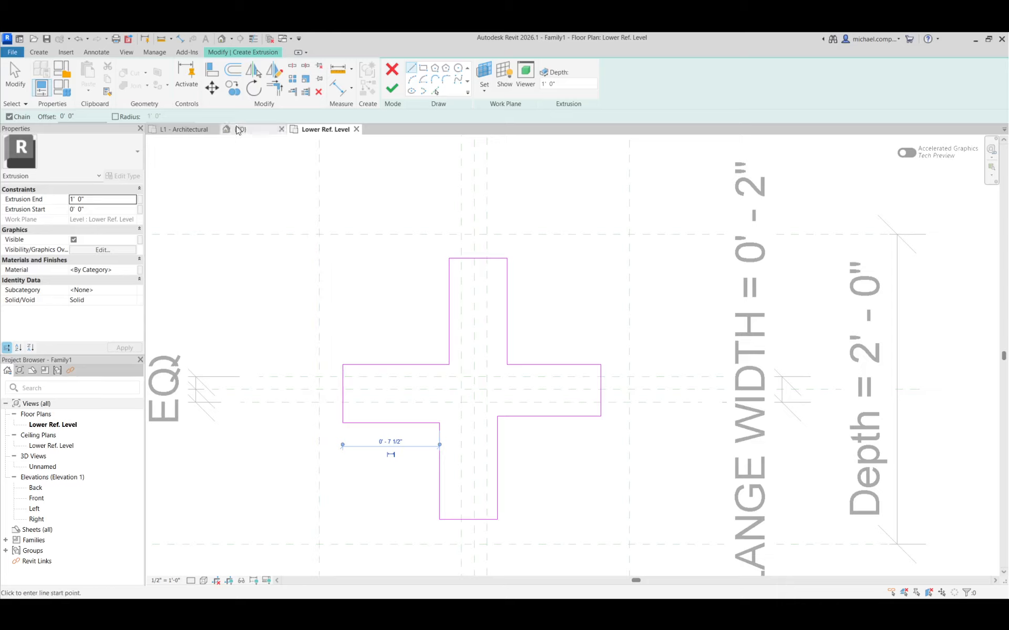
Align the upper arm's end line to the upper outer reference plane and its two sides to the inner vertical planes.
left_click(208, 70)
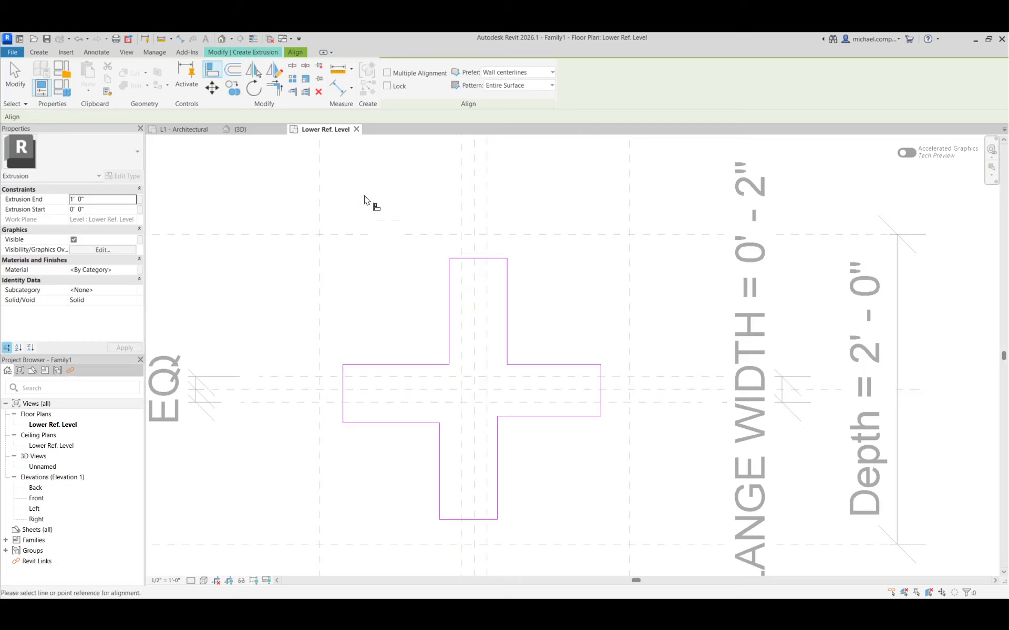
left_click(413, 235)
left_click(492, 259)
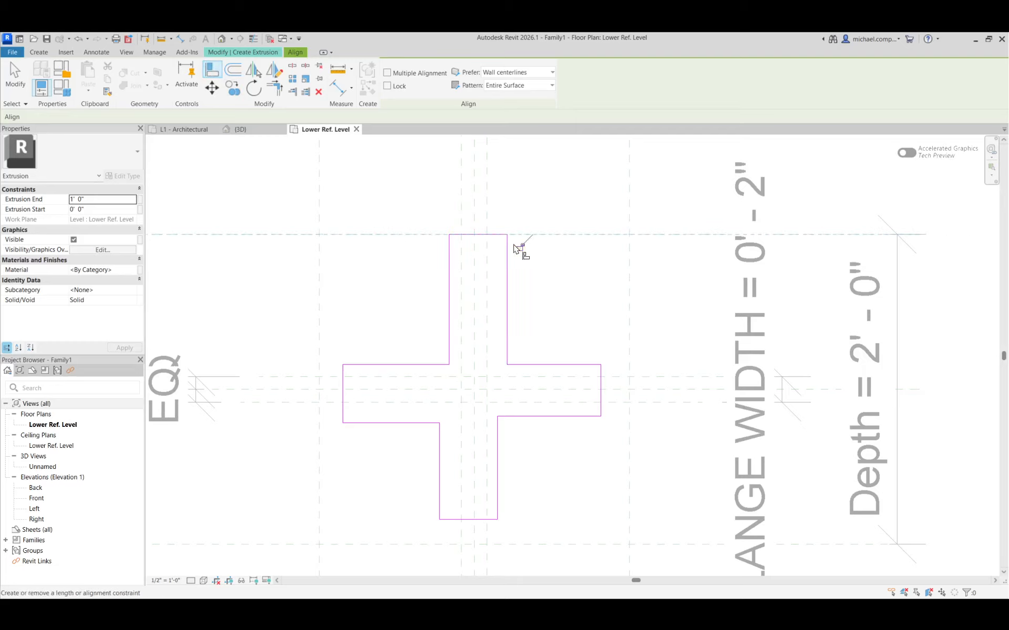
left_click(451, 286)
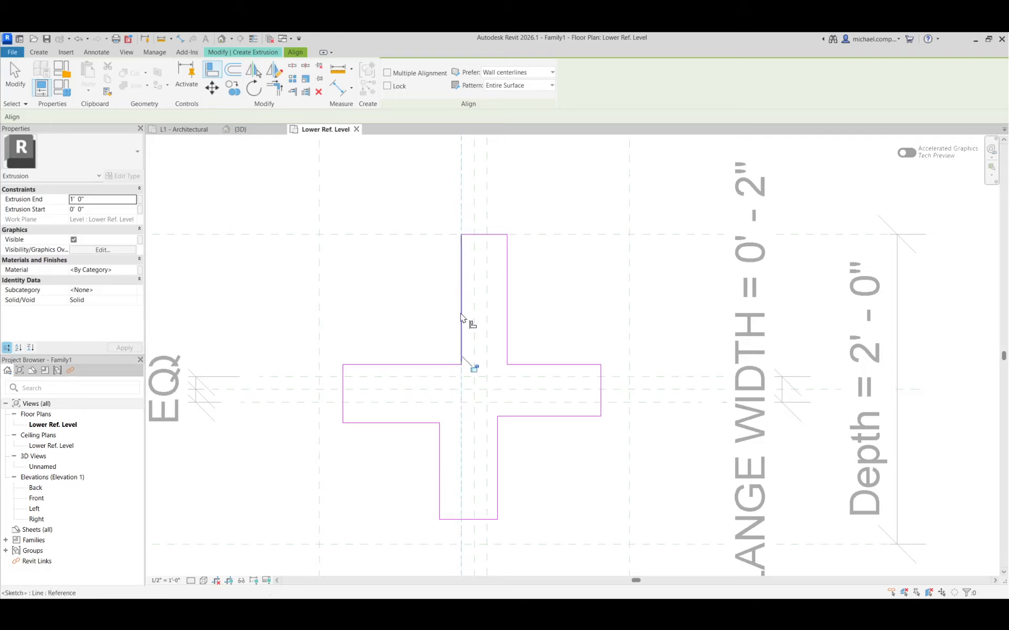
left_click(486, 357)
left_click(505, 337)
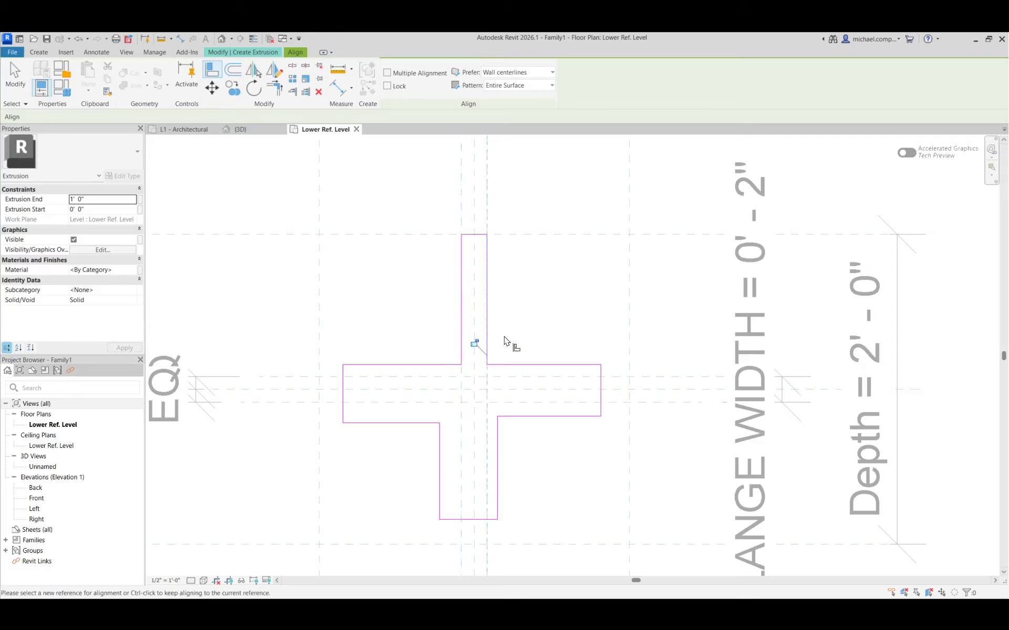
Align and lock the right arm's upper and lower sides to the two inner horizontal reference planes.
left_click(612, 377)
left_click(590, 366)
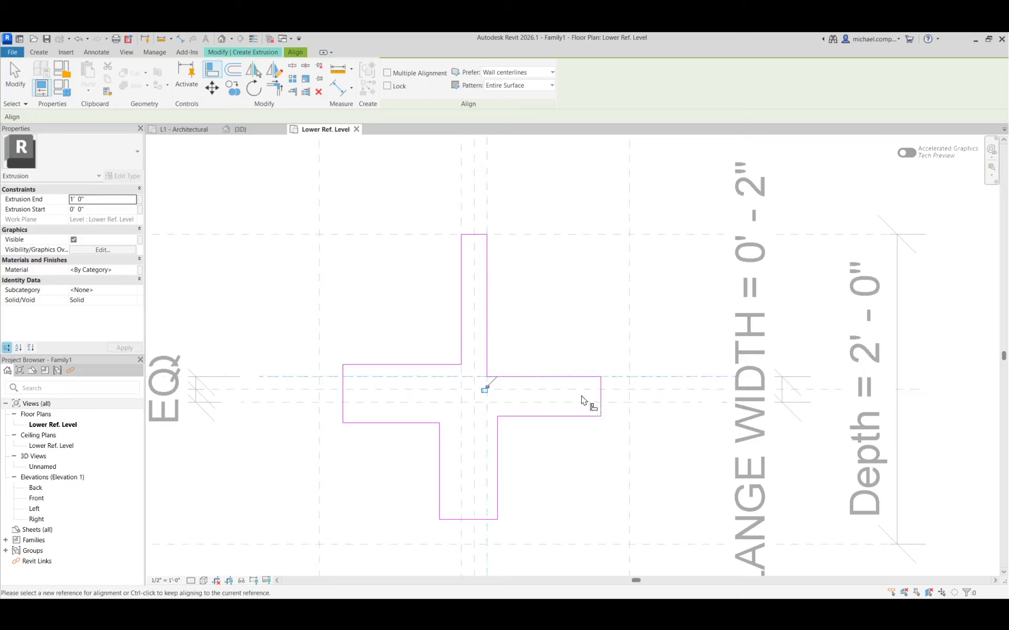
left_click(509, 402)
left_click(532, 416)
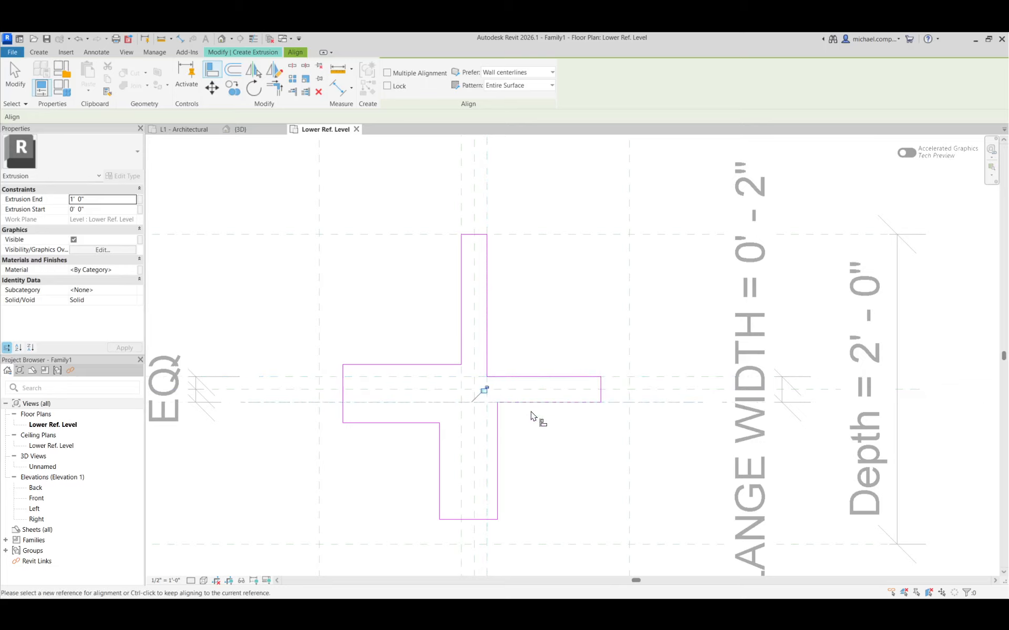
Align and lock the lower arm's two long sides to the inner vertical reference planes.
left_click(486, 391)
left_click(497, 441)
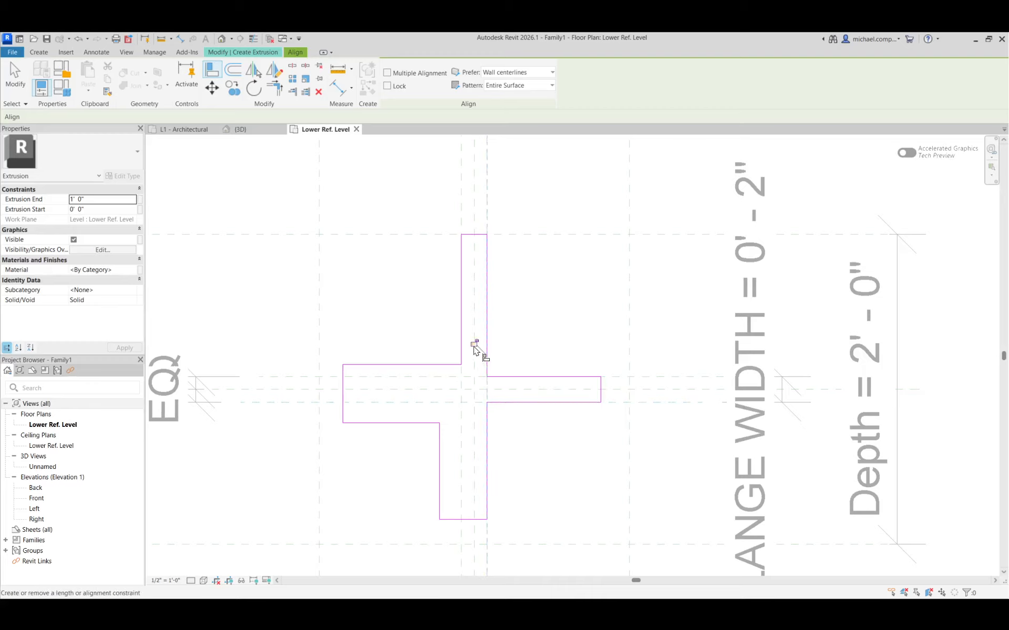
left_click(462, 449)
left_click(440, 452)
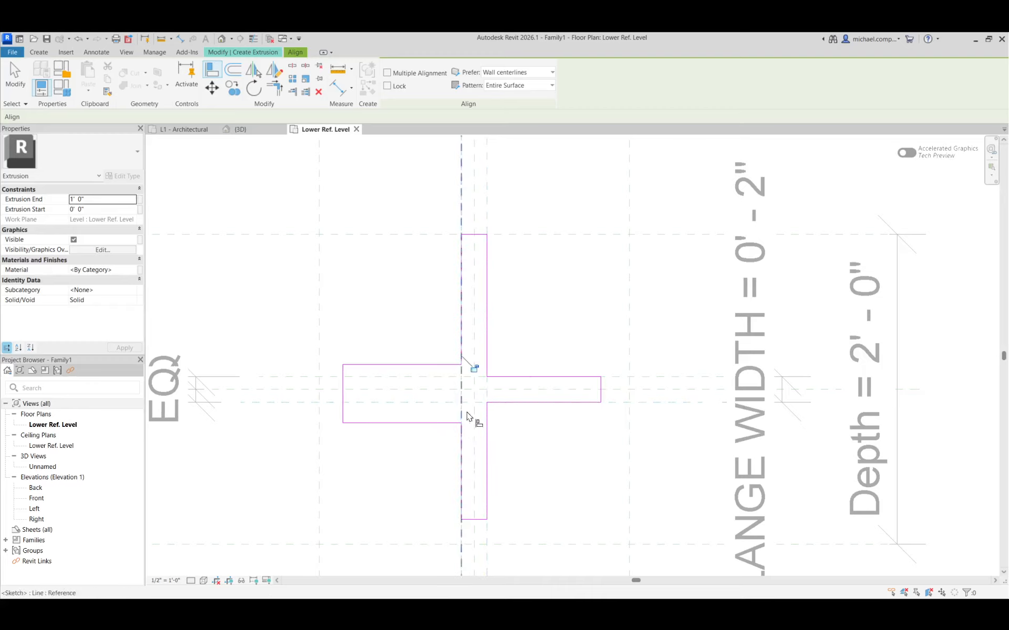
Align and lock the left arm's lower and upper sides to the inner horizontal reference planes.
left_click(438, 407)
left_click(436, 423)
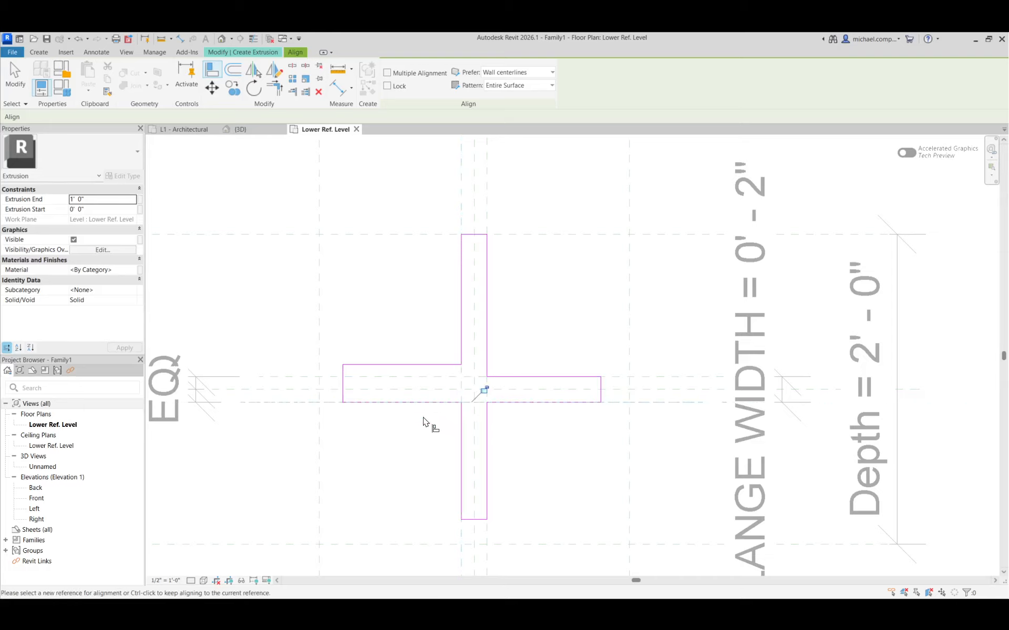
left_click(476, 390)
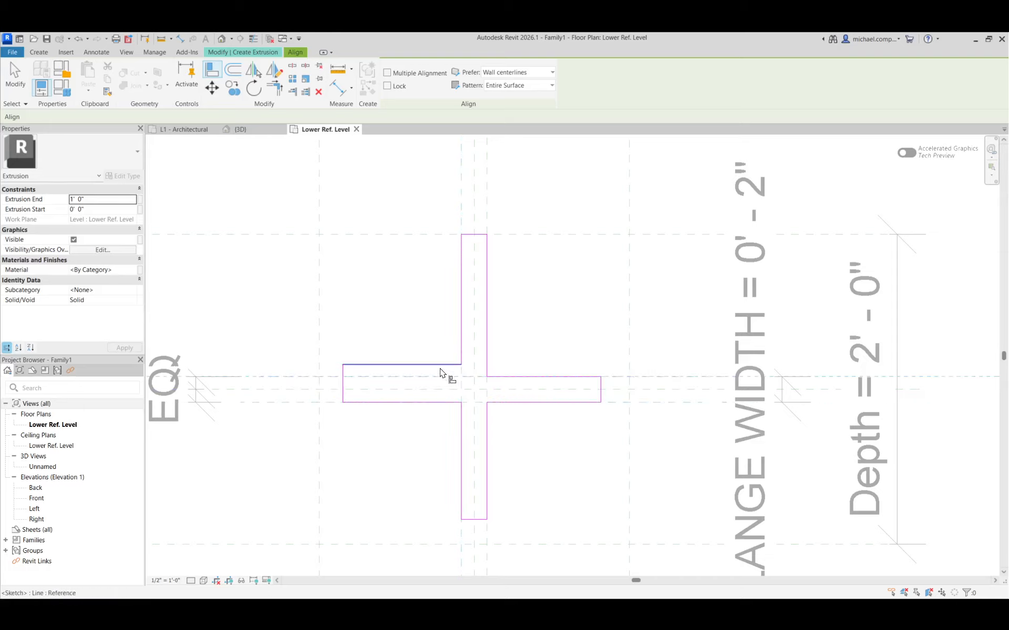
left_click(446, 369)
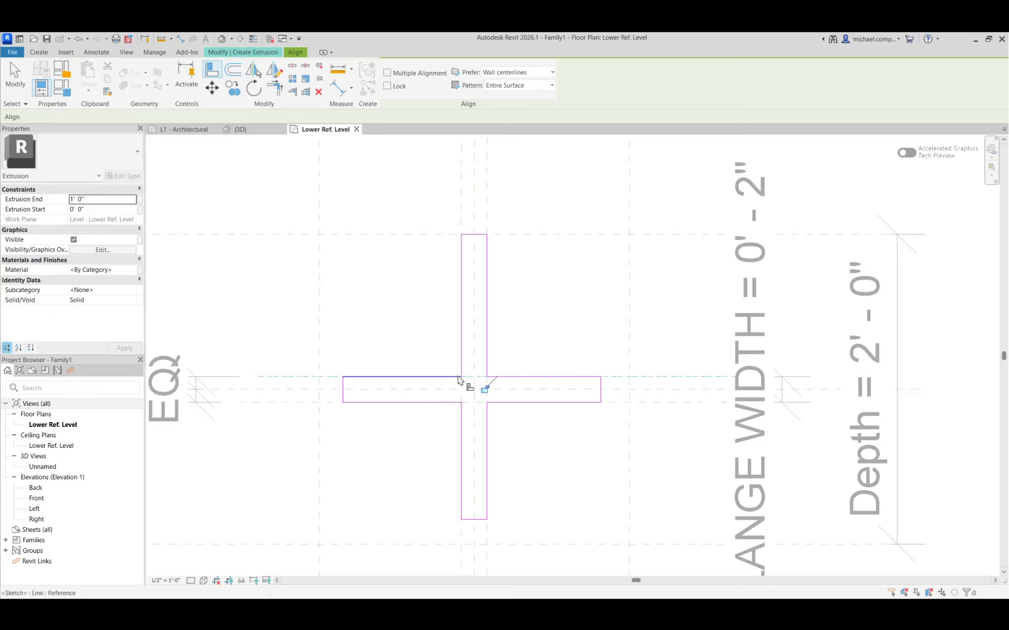
Align and lock the end lines of the right, left and lower arms to their outer reference planes.
left_click(627, 434)
left_click(602, 395)
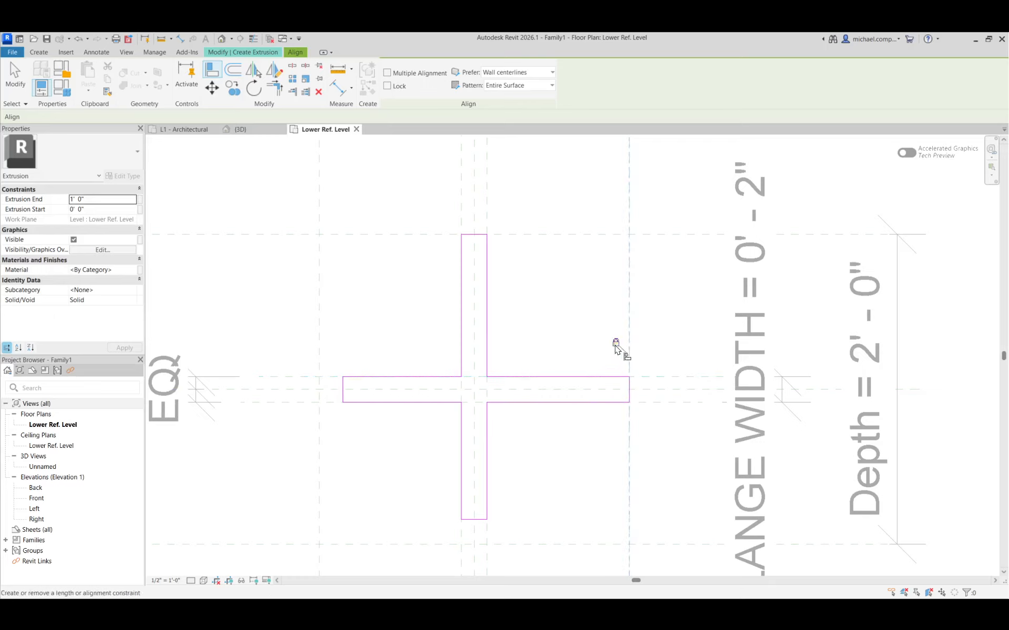
left_click(336, 406)
left_click(342, 402)
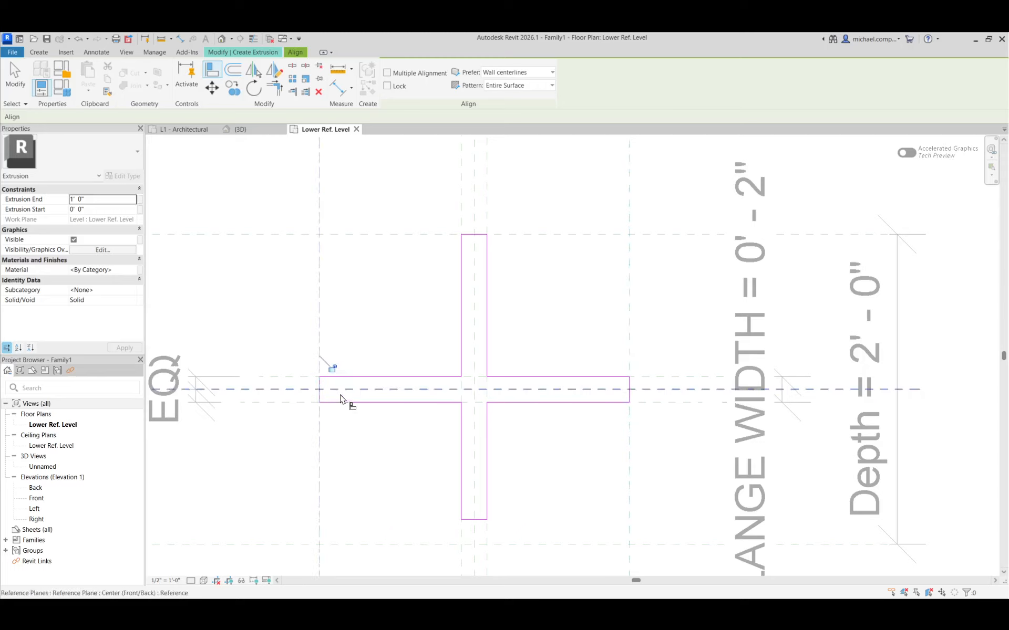
left_click(533, 544)
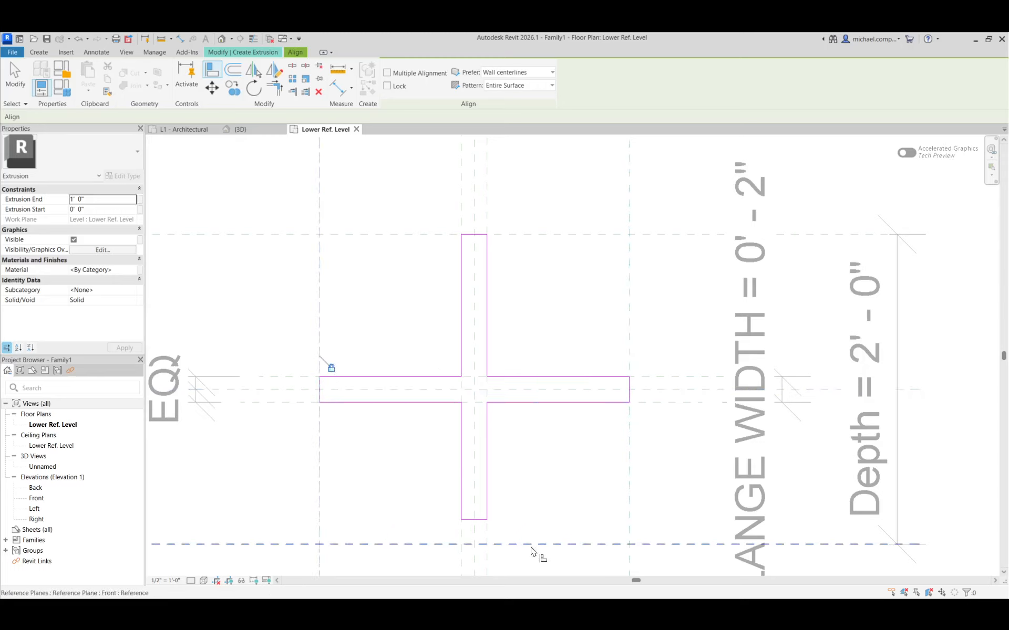
left_click(474, 520)
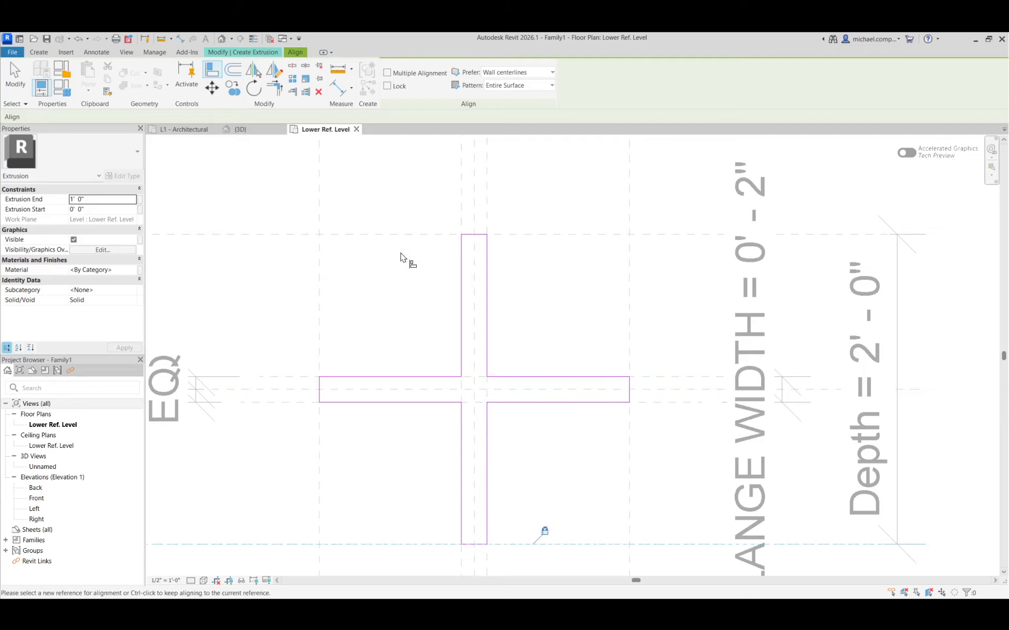
Finish the cross-shaped extrusion sketch and deselect the resulting solid.
scroll(436, 436, "down", 2)
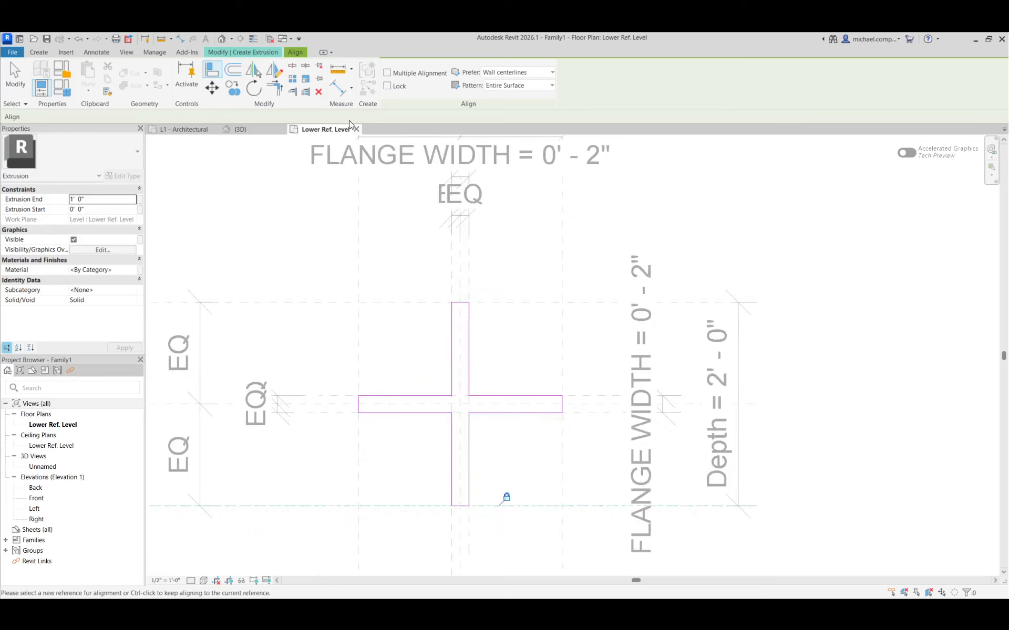
left_click(259, 52)
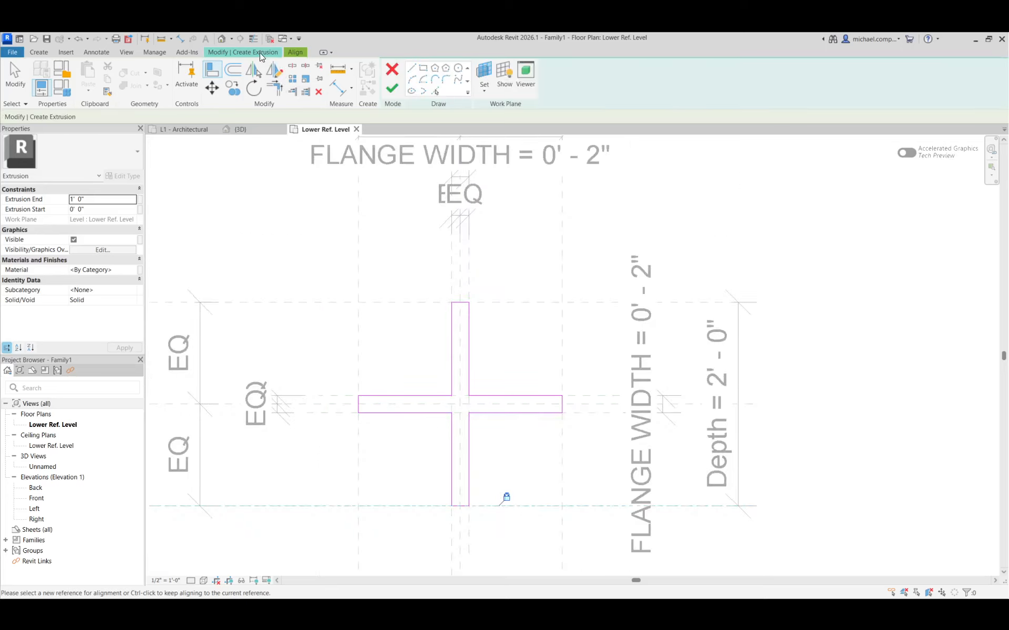
left_click(387, 87)
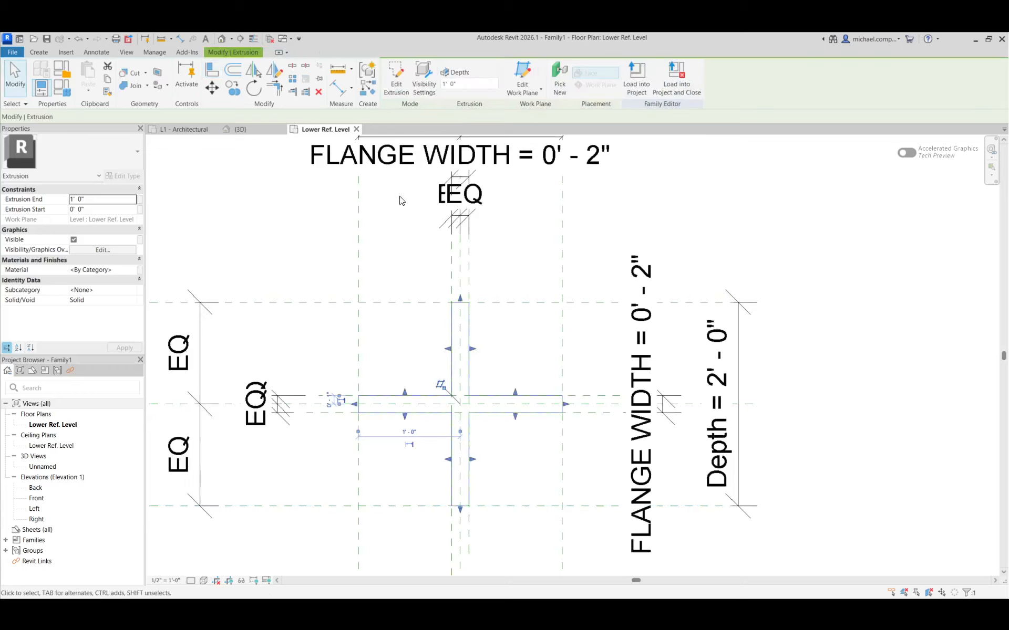
left_click(514, 348)
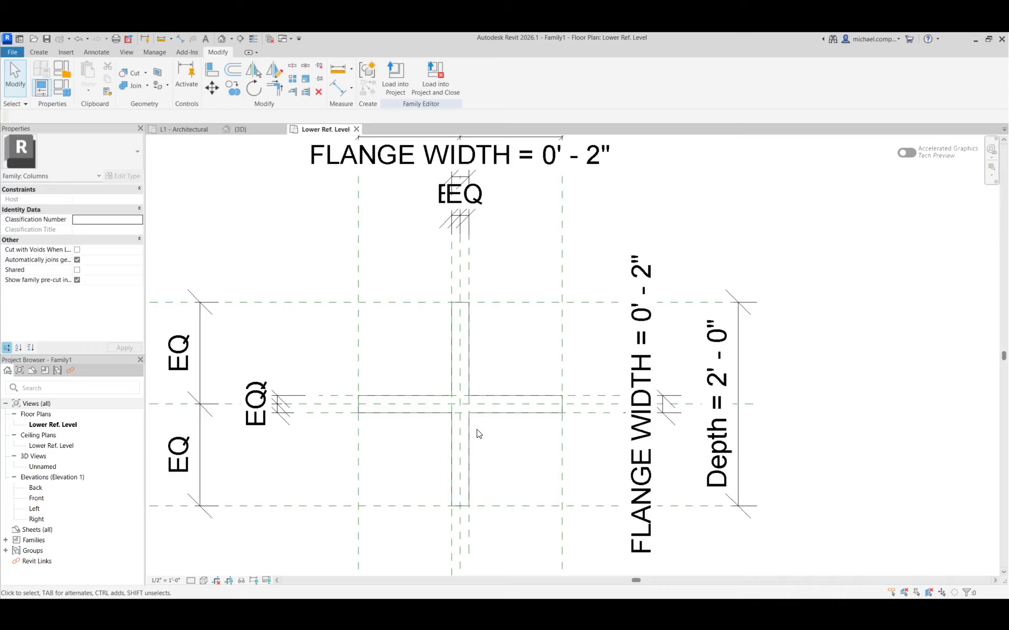
In the Front elevation, draw a horizontal reference plane across the column about 7' 4 3/4" above the Lower Ref. Level.
left_click(45, 498)
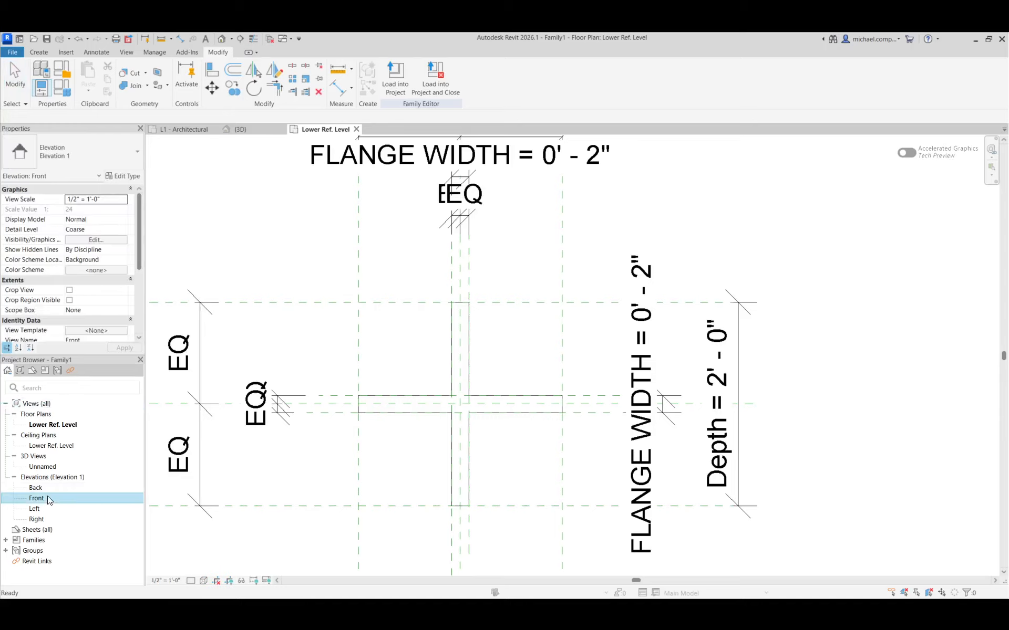
left_click(48, 497)
left_click(34, 510)
double_click(36, 499)
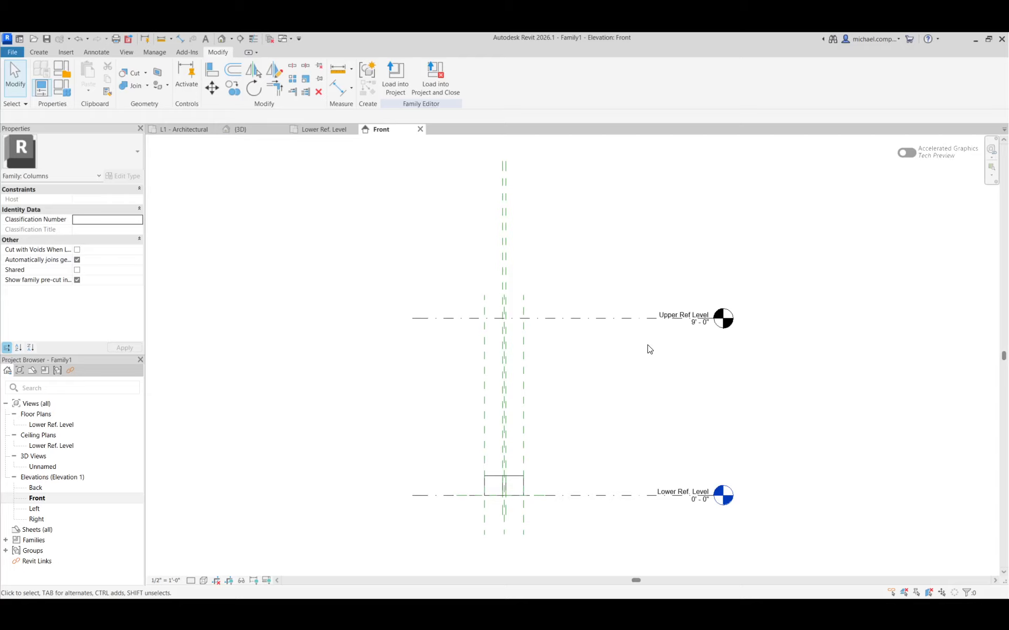
left_click(39, 53)
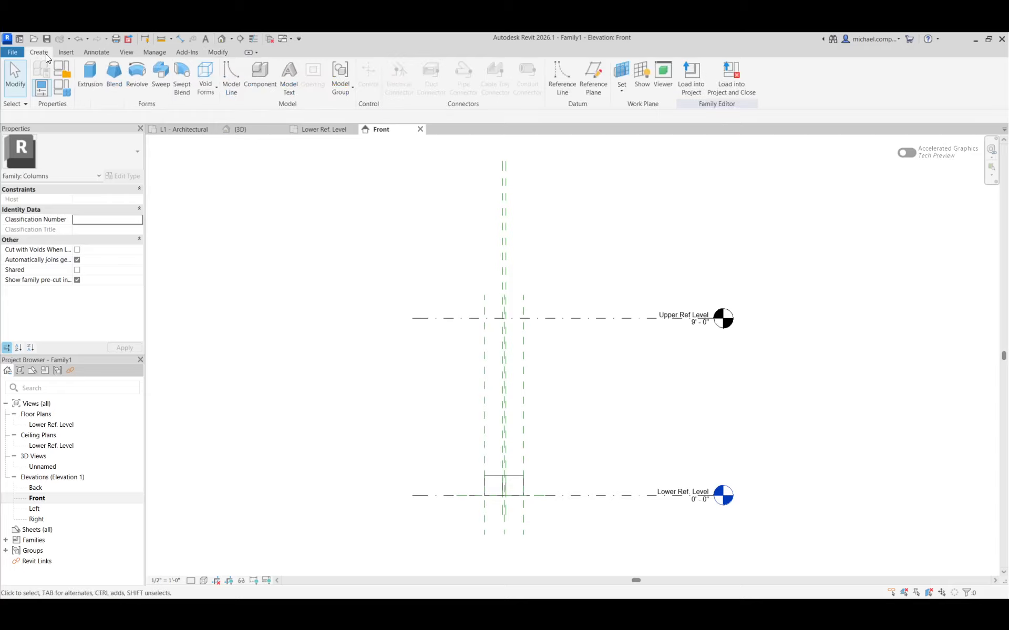
left_click(587, 98)
left_click(443, 349)
left_click(585, 351)
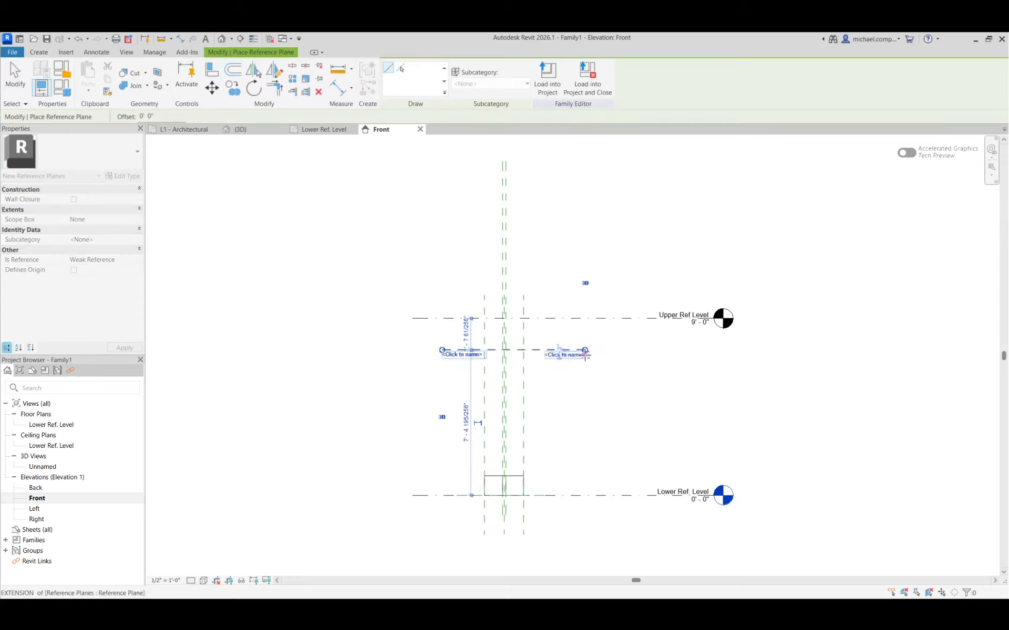
Add an aligned dimension between the new horizontal reference plane and the Lower Ref. Level, placed beside the column.
left_click(178, 39)
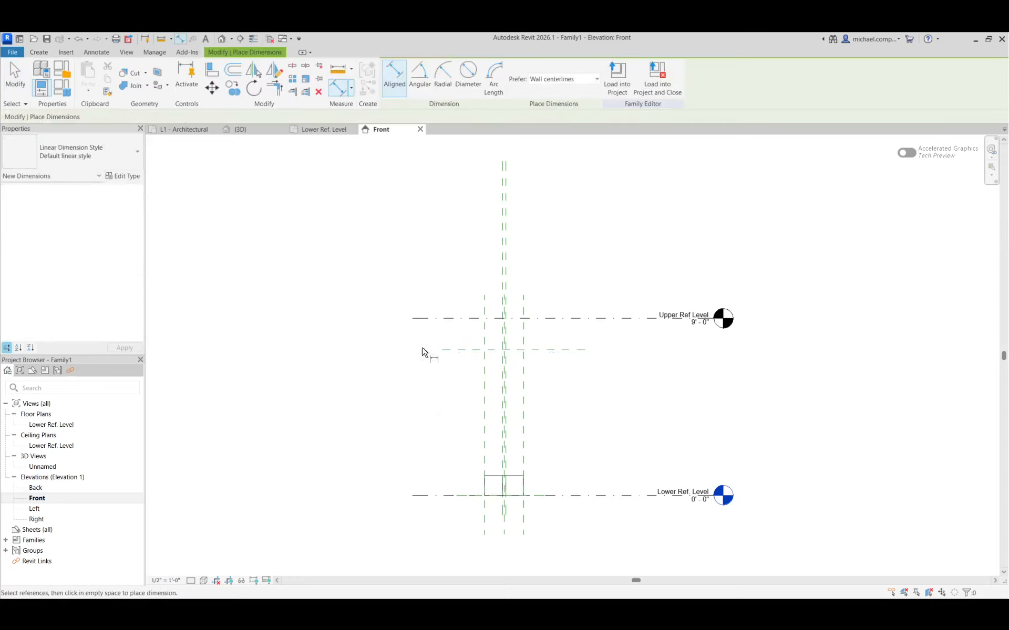
left_click(427, 350)
left_click(464, 495)
left_click(396, 450)
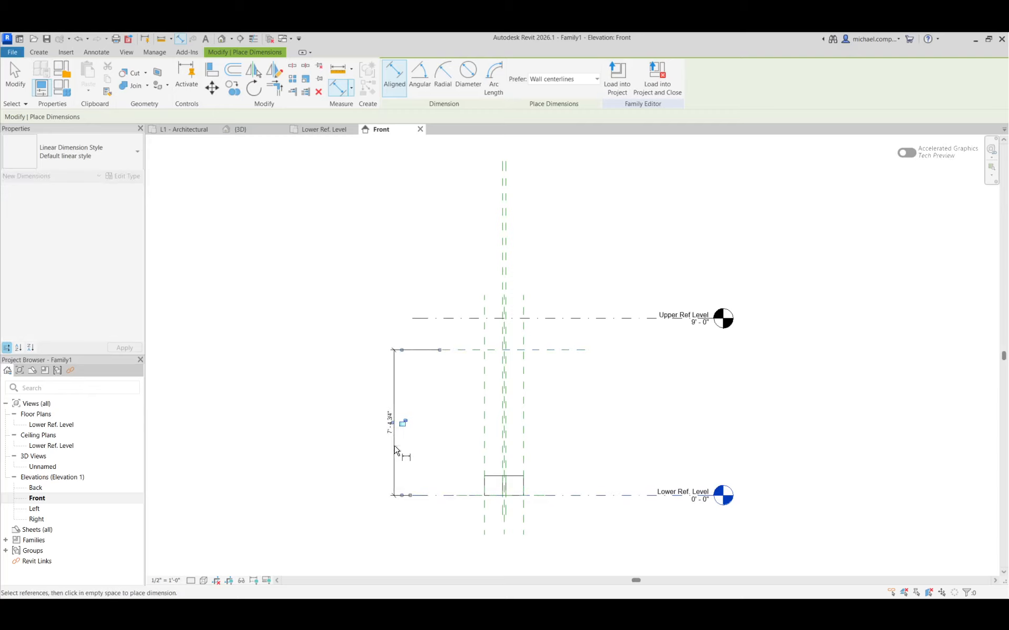
key("Escape")
key("Escape")
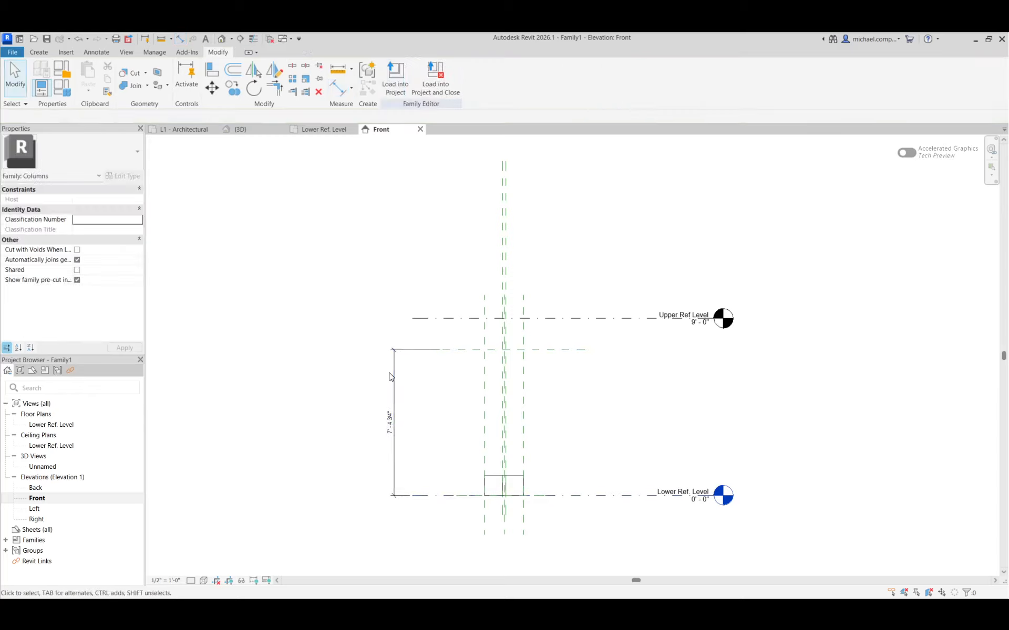
Label the vertical dimension with a new family type parameter named HEIGHT.
left_click(392, 377)
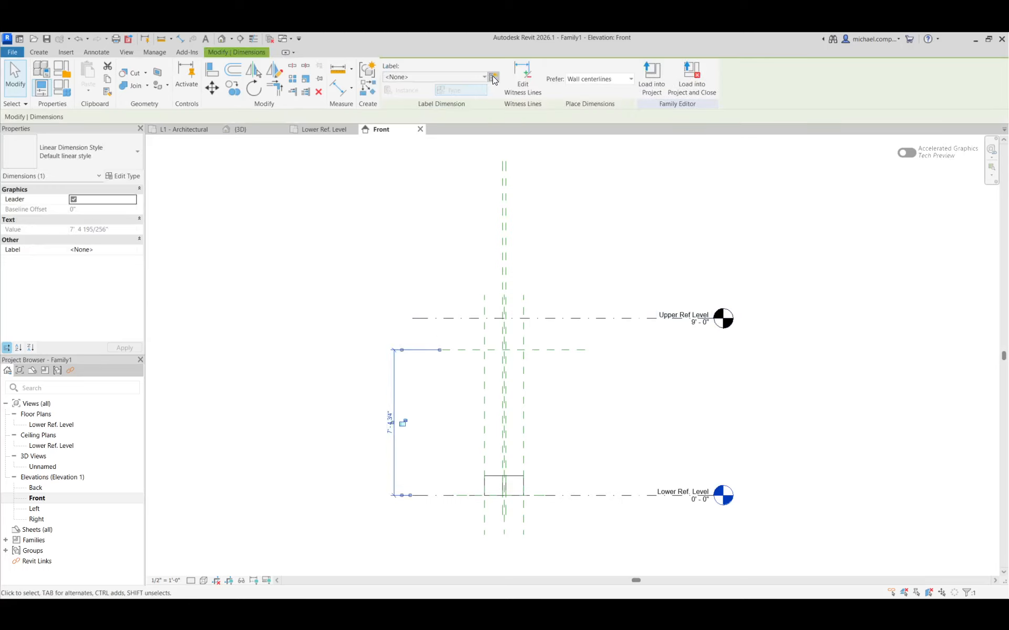
left_click(493, 78)
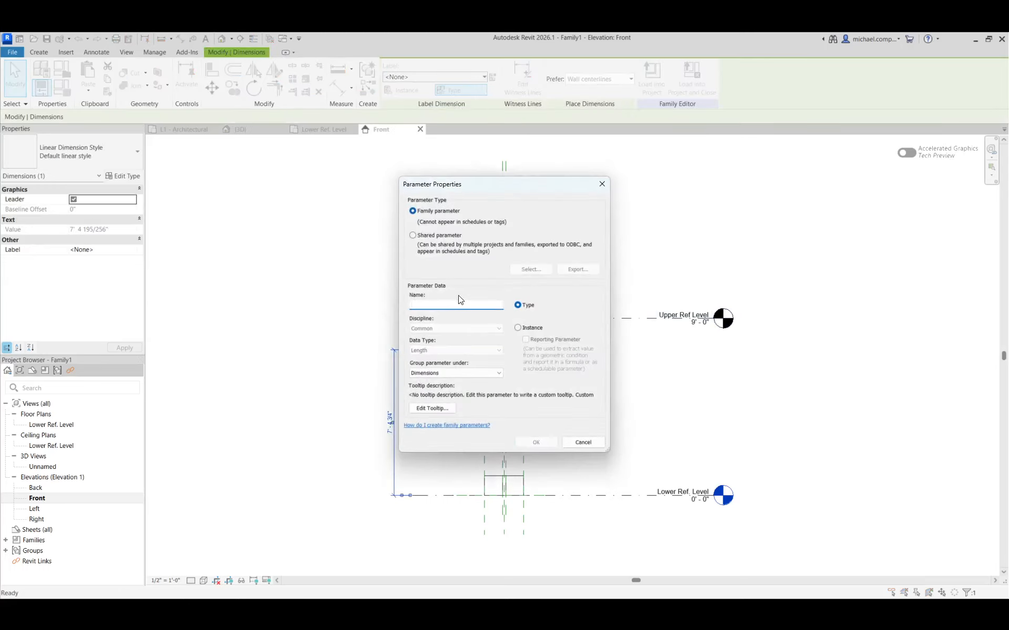
type("HEIGHT")
key("Return")
left_click(435, 418)
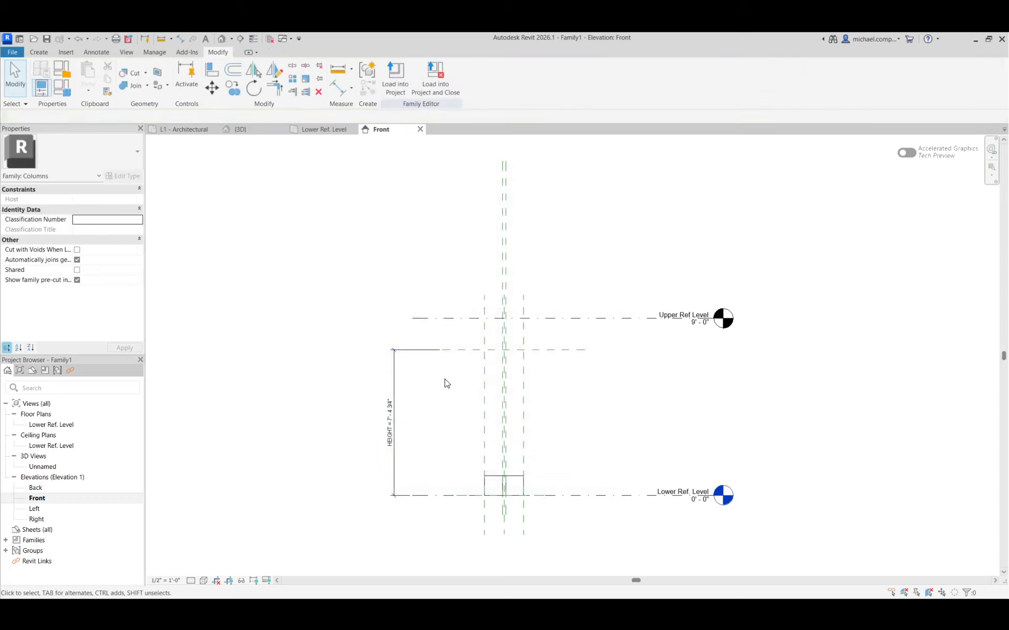
Set the HEIGHT parameter to 9' in the family types and apply it.
left_click(61, 86)
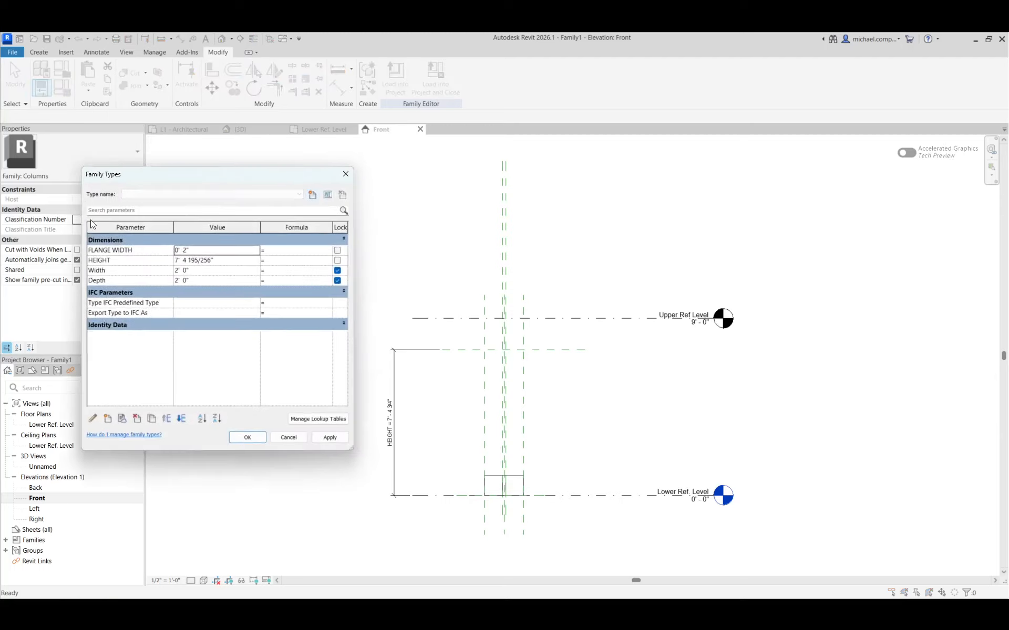
left_click(217, 260)
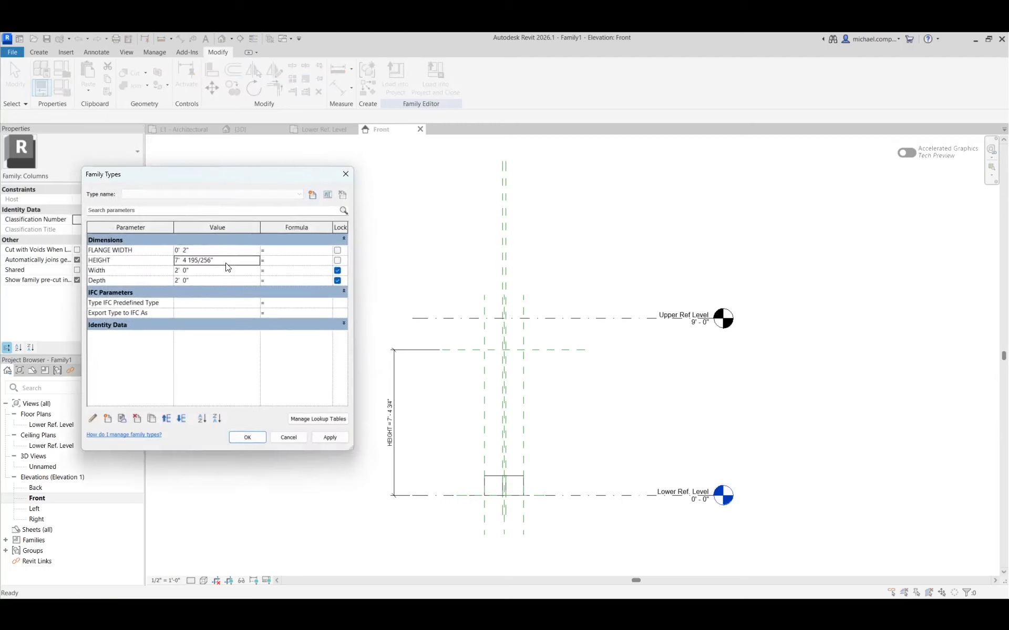
double_click(218, 261)
type("9")
key("Tab")
left_click(330, 437)
left_click(250, 437)
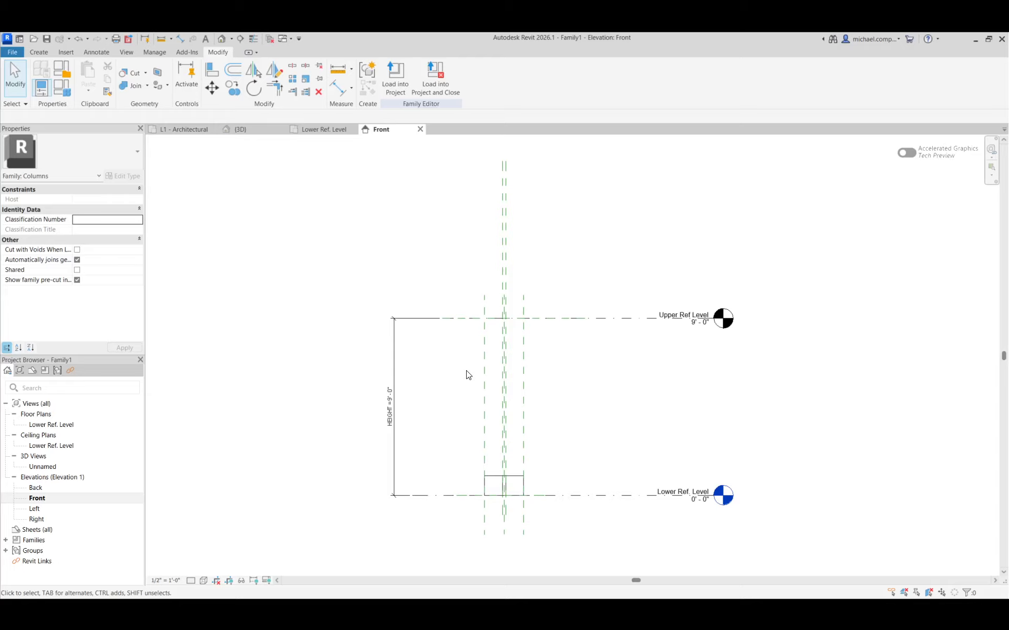
Align the extrusion's top edge to the horizontal reference plane driven by HEIGHT and lock the alignment.
left_click(211, 69)
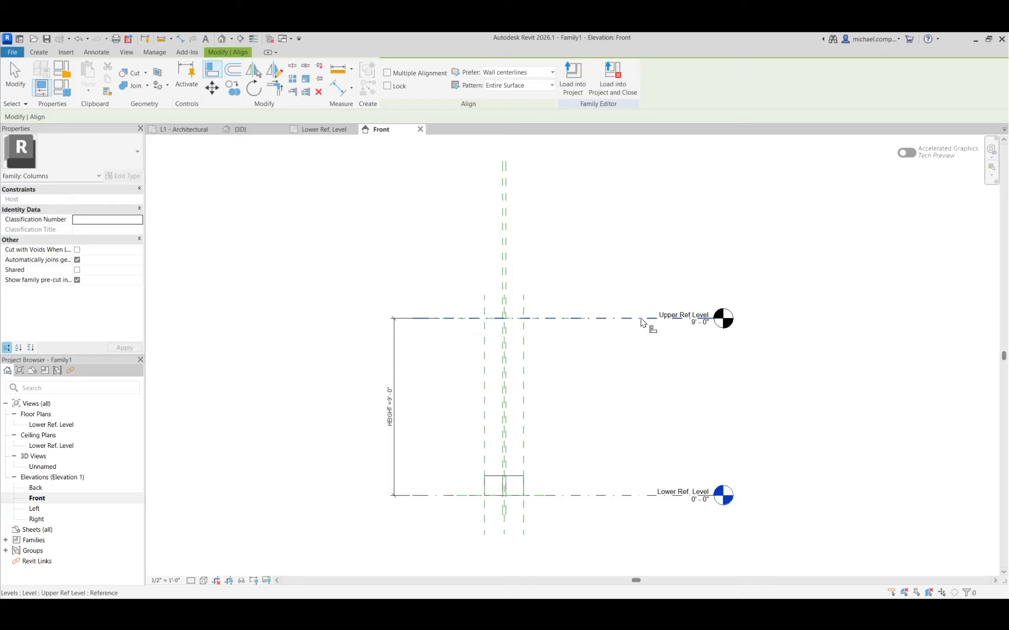
left_click(459, 319)
left_click(518, 477)
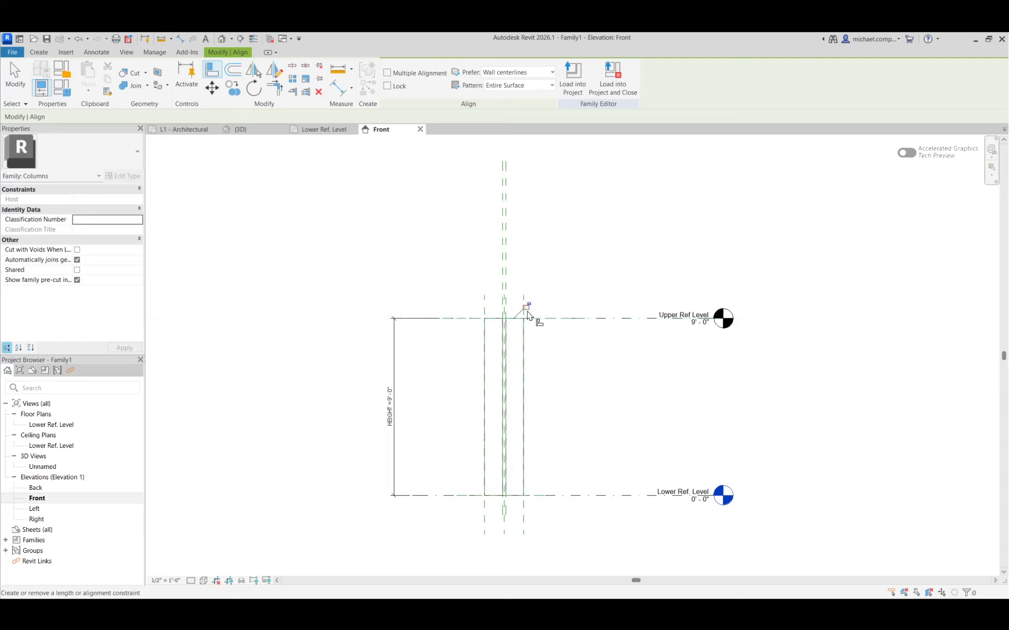
key("Escape")
key("Escape")
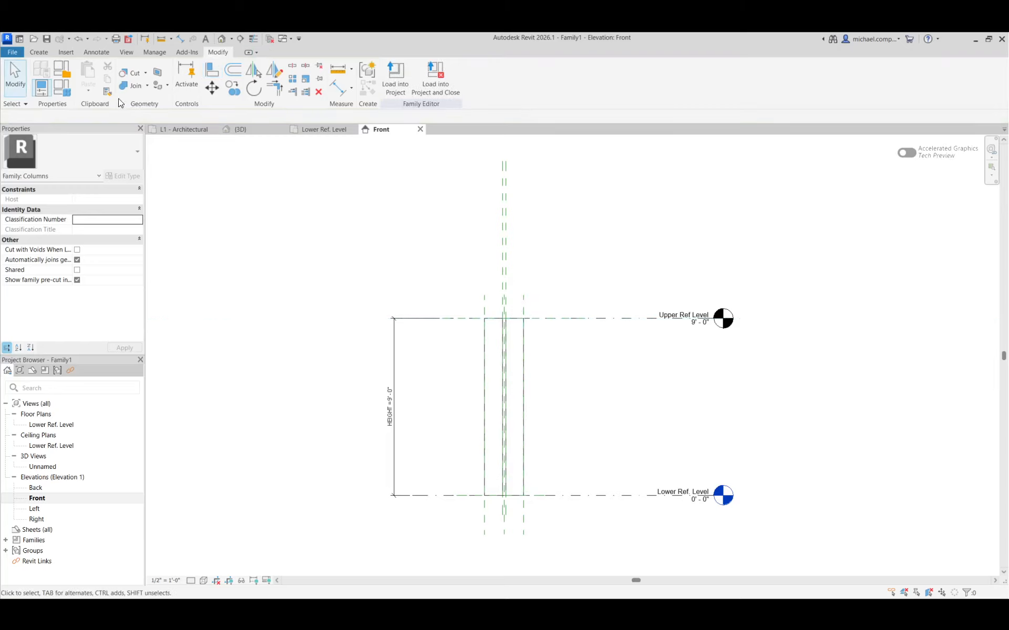
Test the column by setting the HEIGHT parameter to 15' in the family types and applying it.
left_click(61, 88)
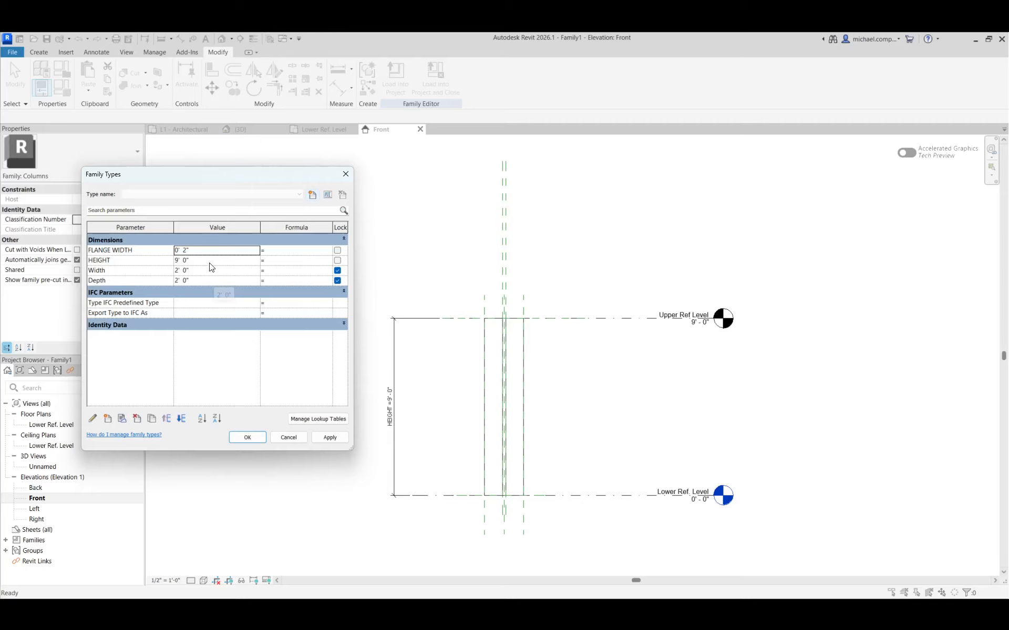
left_click(210, 261)
type("15")
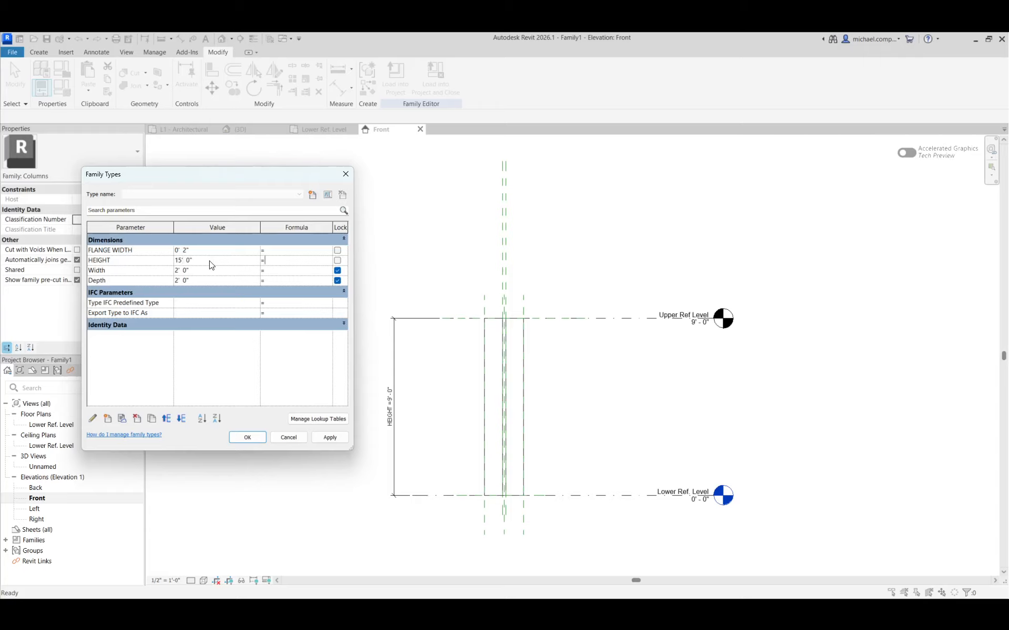
left_click(330, 439)
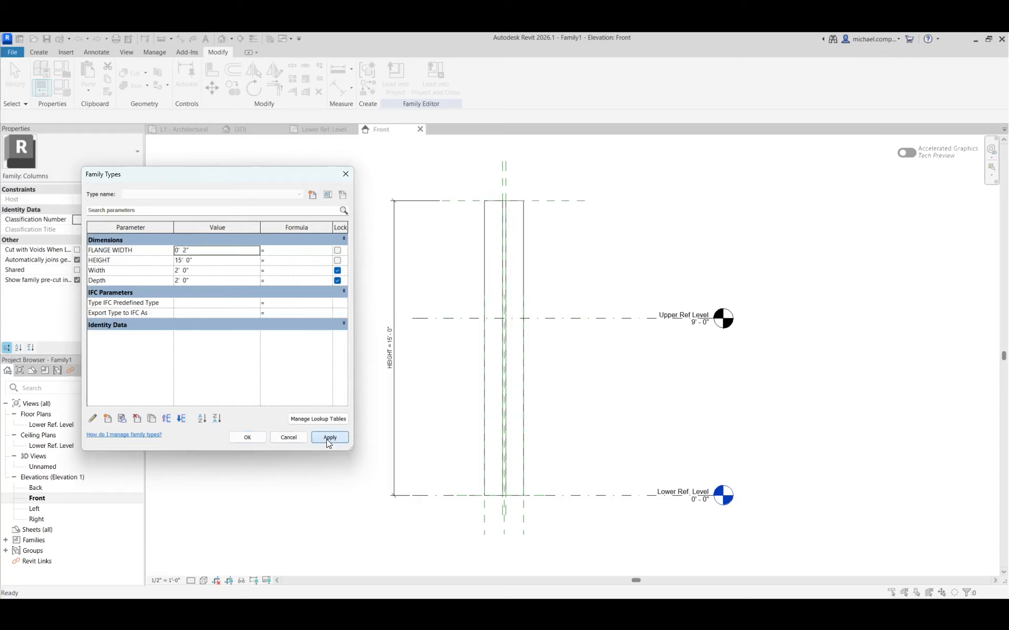
Accept the family type settings and open the default 3D view of the column.
left_click(258, 442)
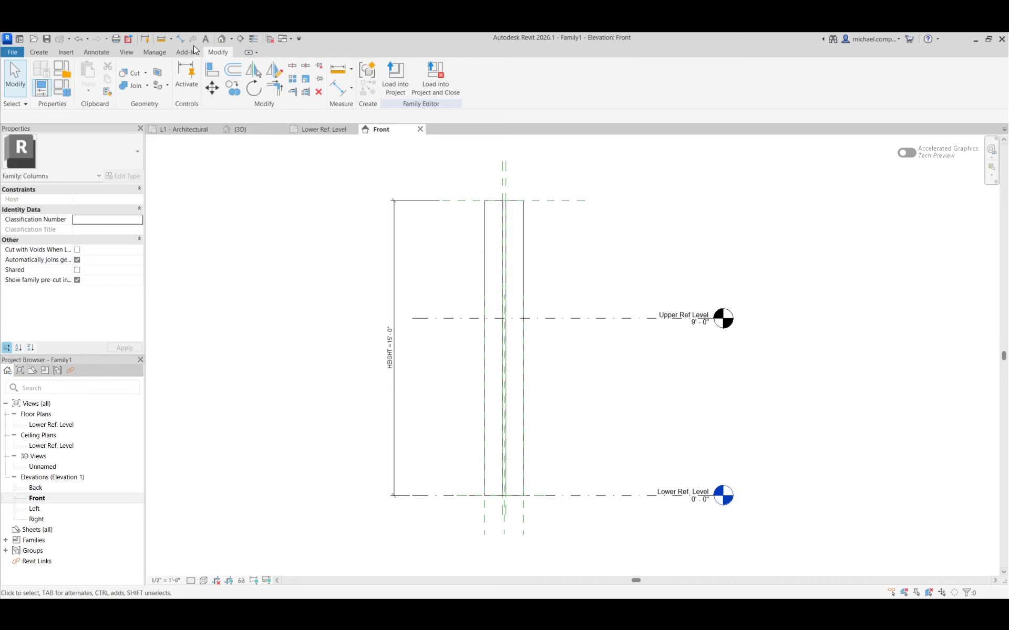
left_click(126, 52)
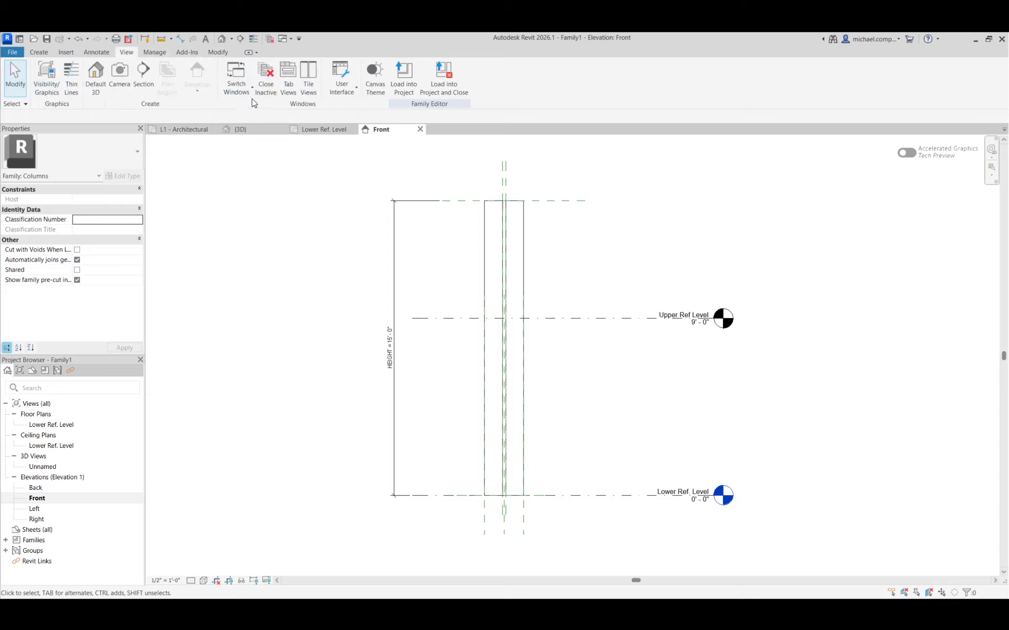
left_click(96, 78)
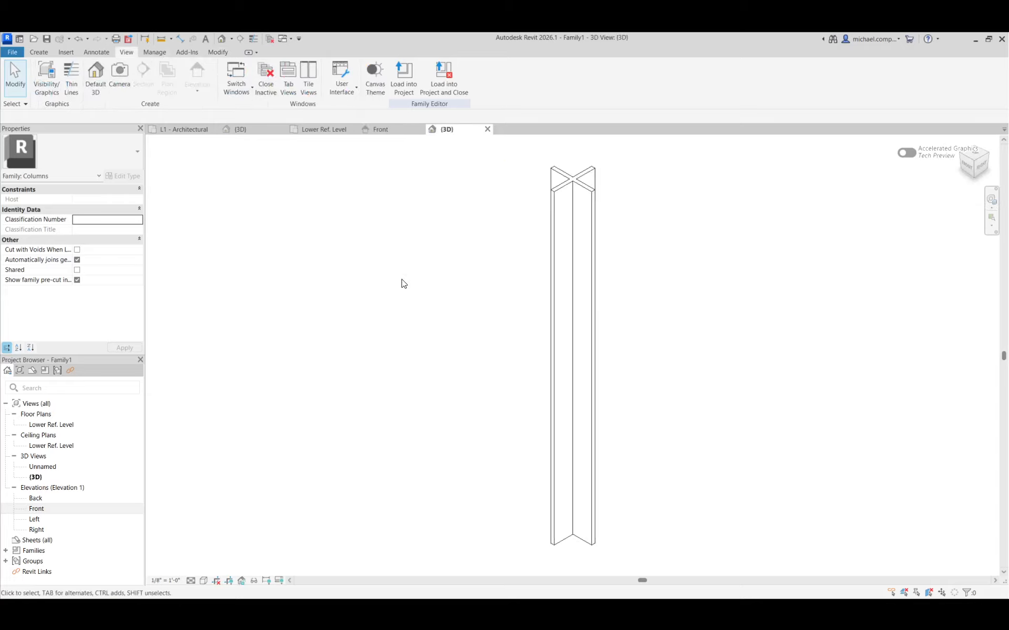
scroll(582, 183, "up", 2)
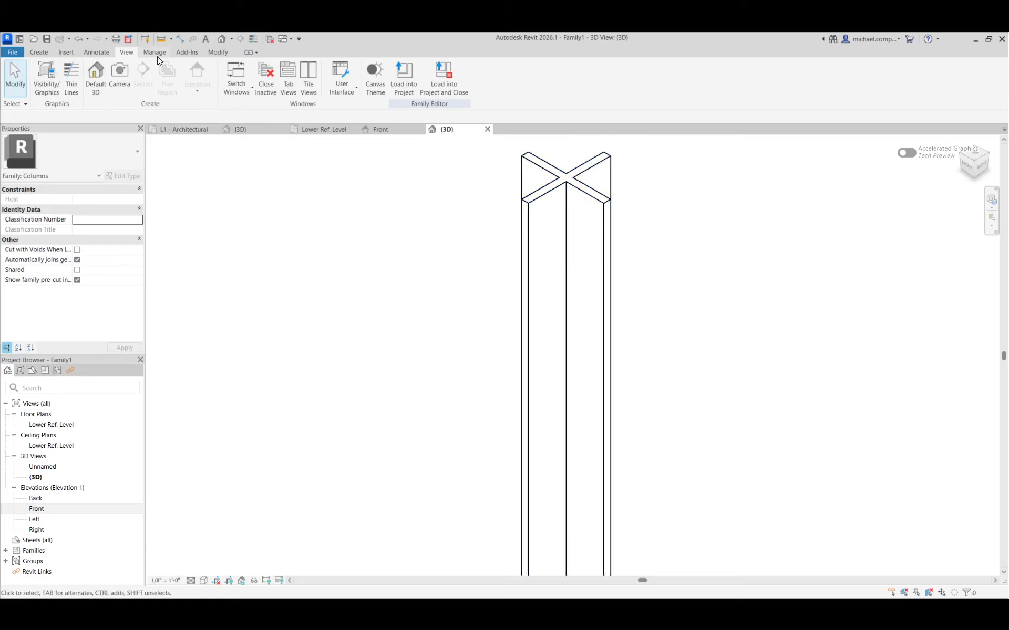
Set the column's Width and Depth parameters to 1' each in the family types and apply them.
left_click(46, 53)
left_click(70, 94)
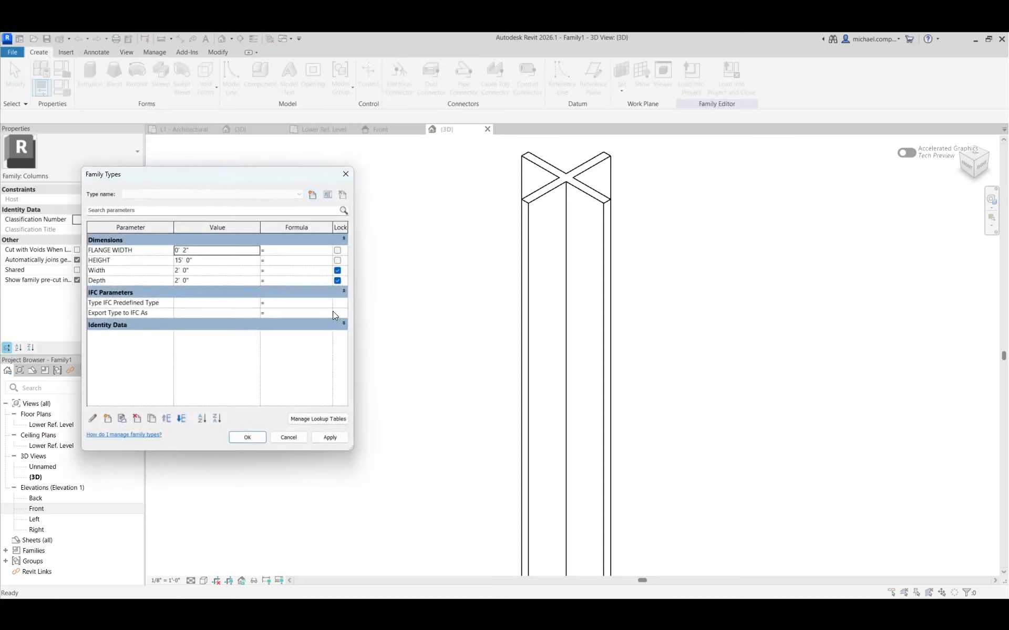
left_click(211, 270)
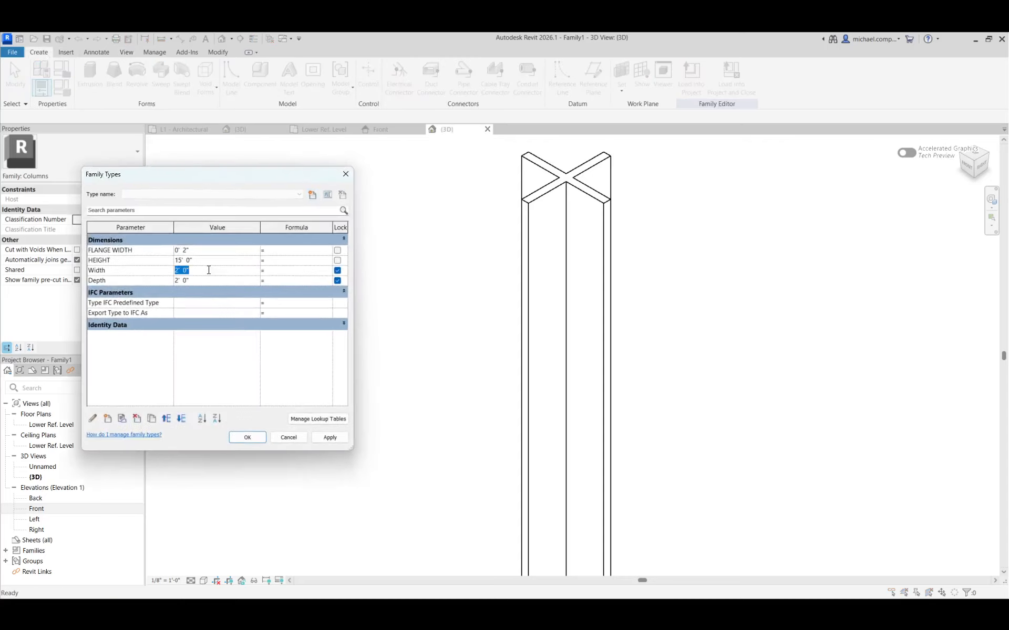
type("1")
key("Return")
type("1")
left_click(334, 437)
left_click(249, 438)
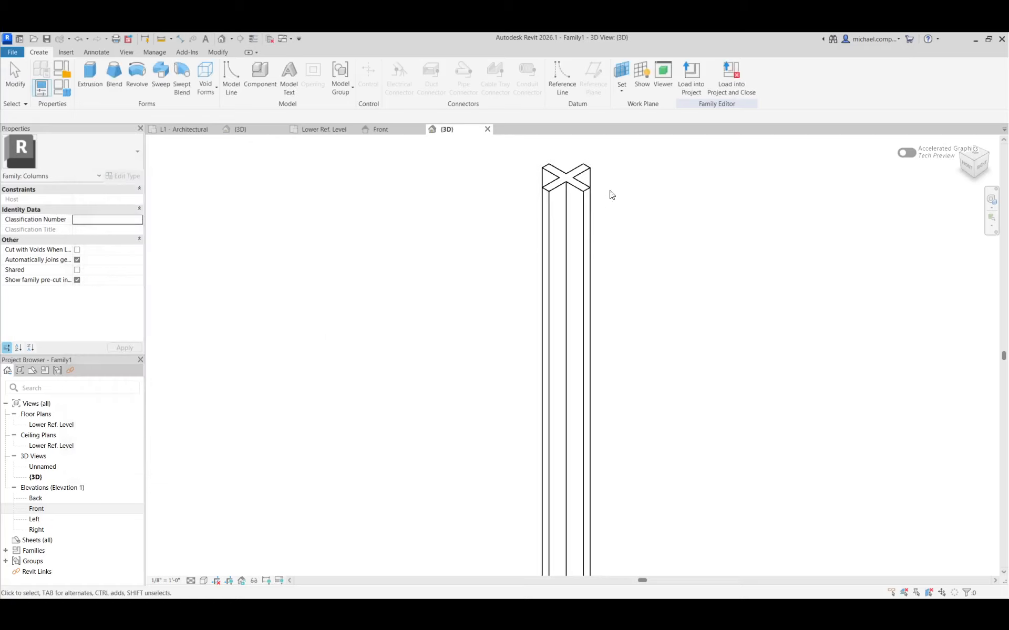
scroll(480, 293, "down", 2)
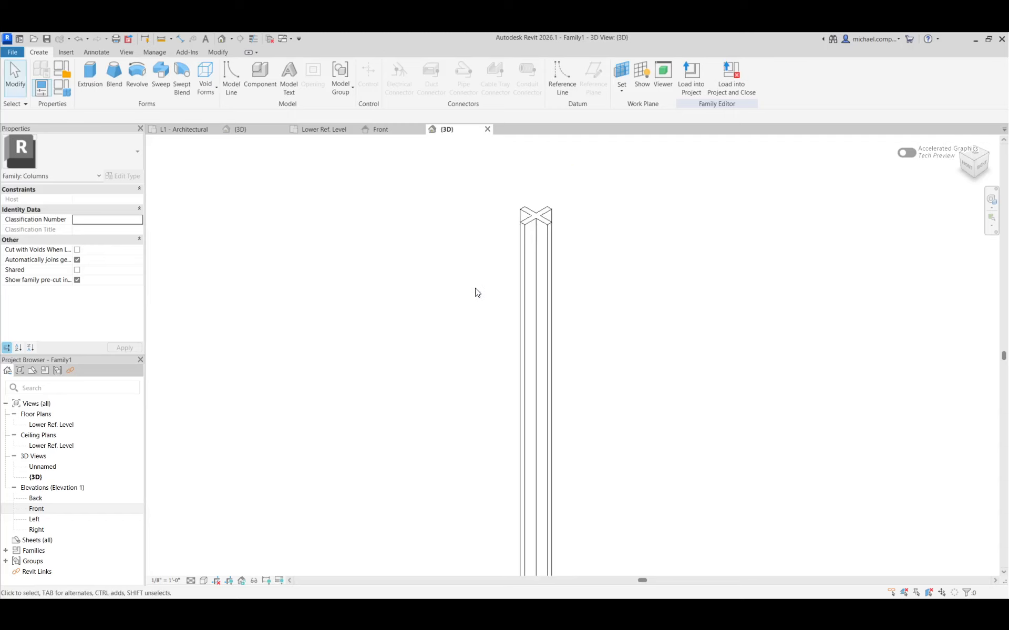
scroll(445, 243, "down", 2)
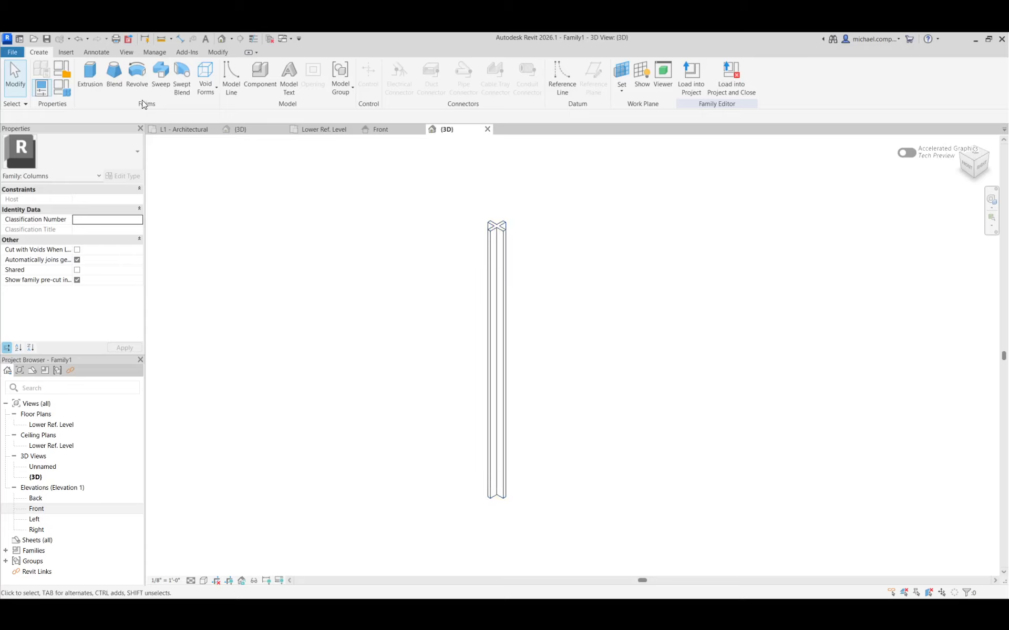
Create a new family type named 1' CRUCIFORM COLUMN.
left_click(62, 70)
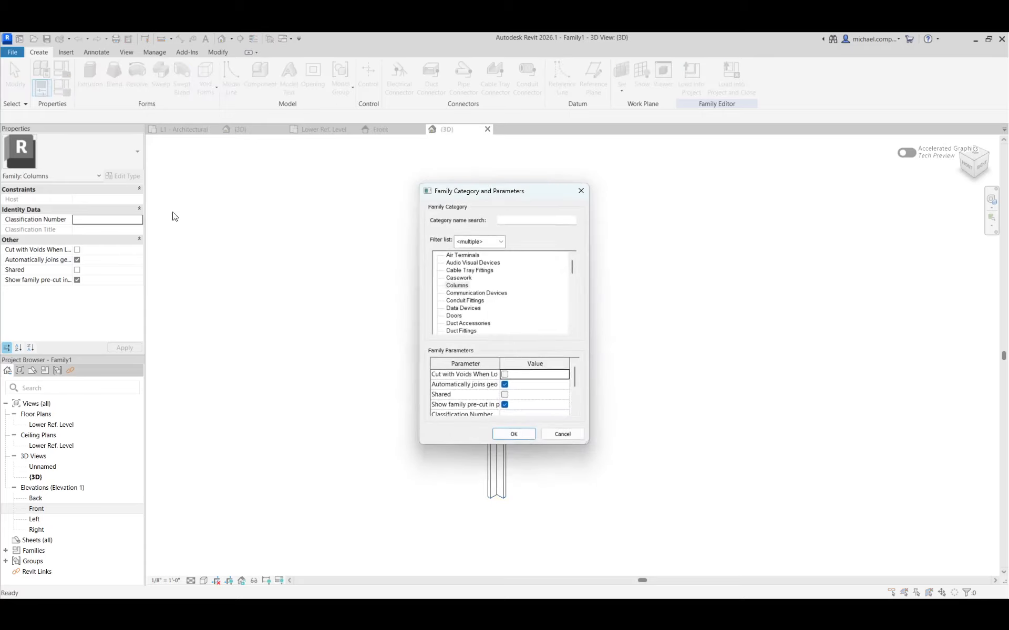
key("Return")
left_click(57, 90)
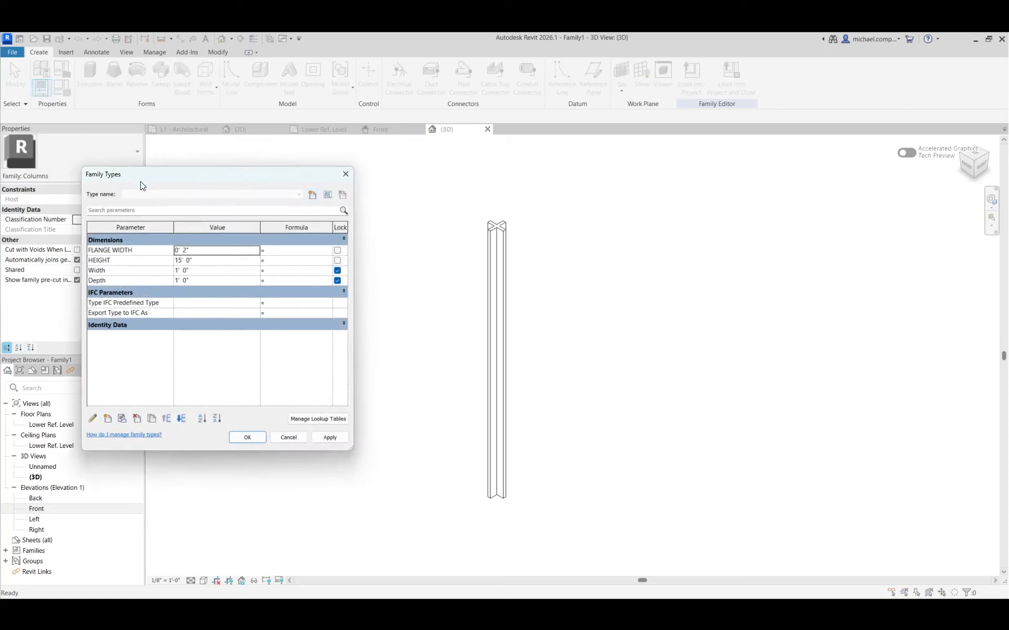
left_click(312, 196)
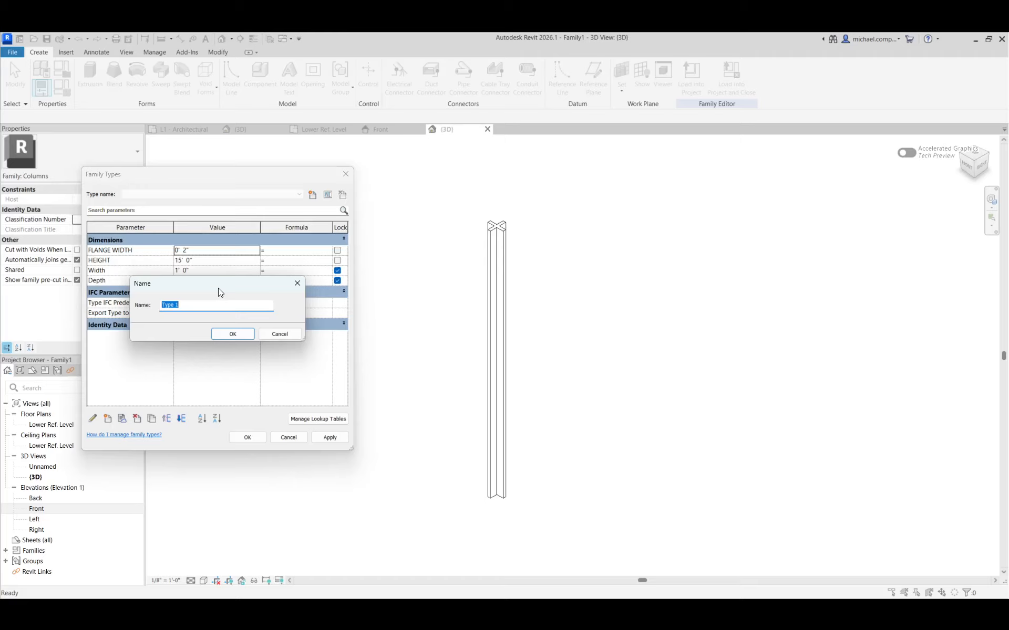
type("1' CRUCIFORM COLUMN")
key("Return")
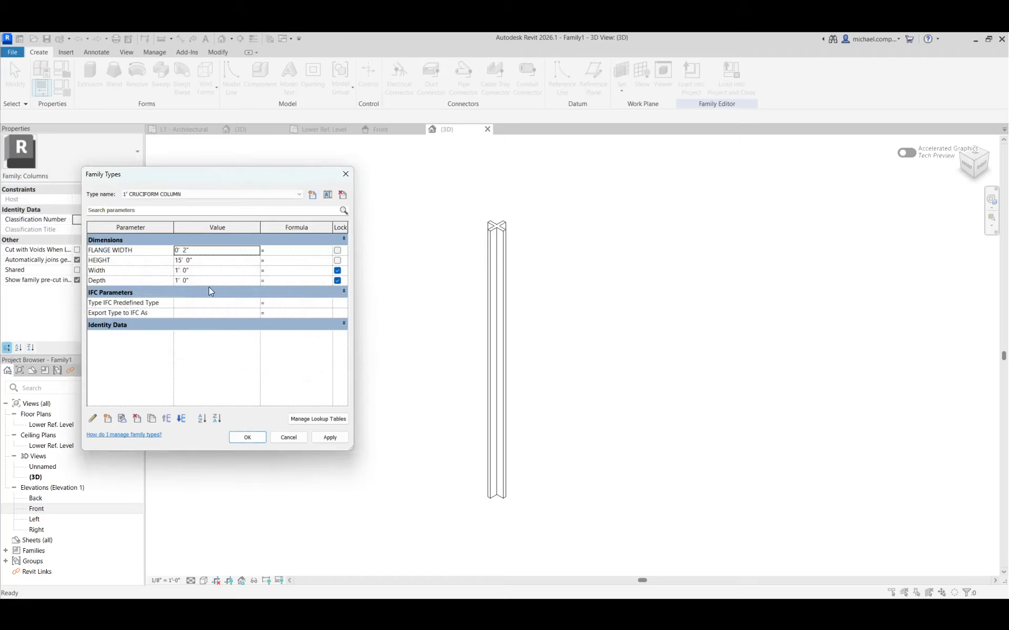
Lock the FLANGE WIDTH and HEIGHT parameters in the family types and apply the change.
left_click(337, 251)
left_click(337, 260)
left_click(325, 439)
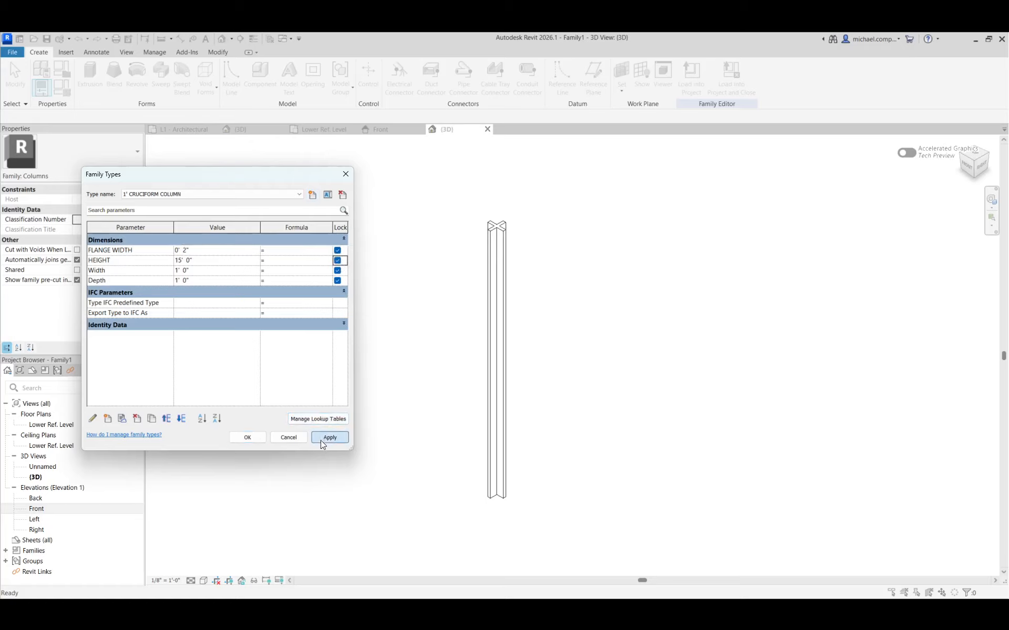
left_click(250, 438)
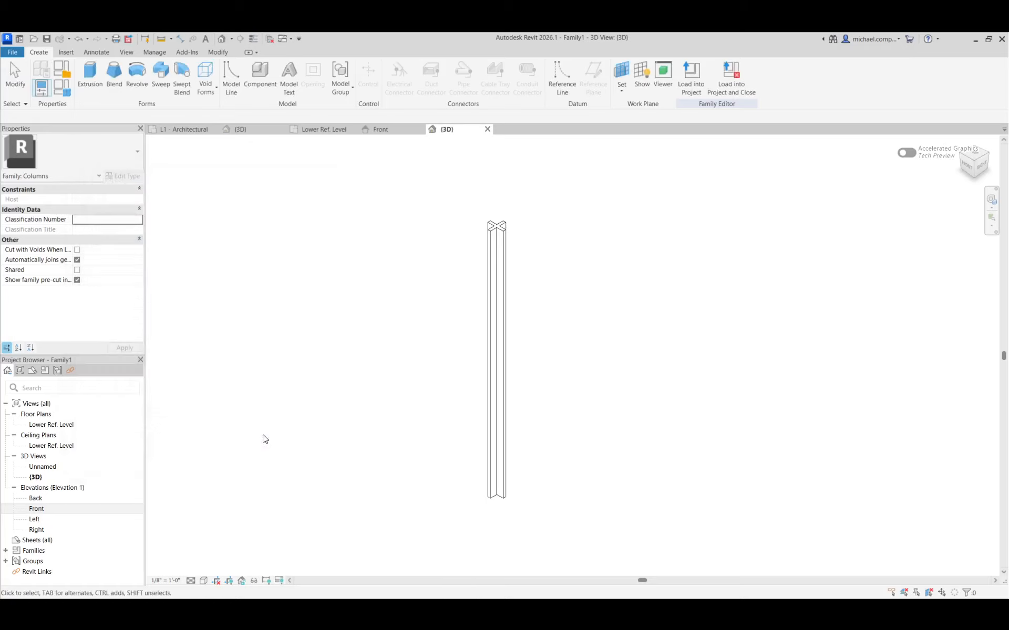
Create a second family type named 6" CRUCIFORM COLUMN.
left_click(64, 87)
left_click(312, 197)
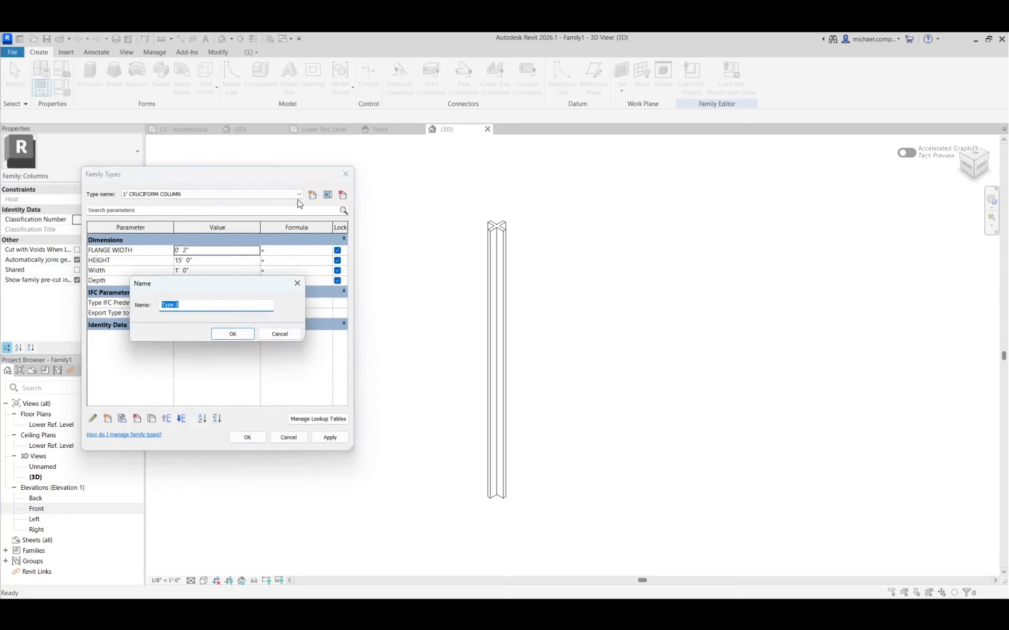
type("6\" CRUCIFORM COLUMN")
key("Return")
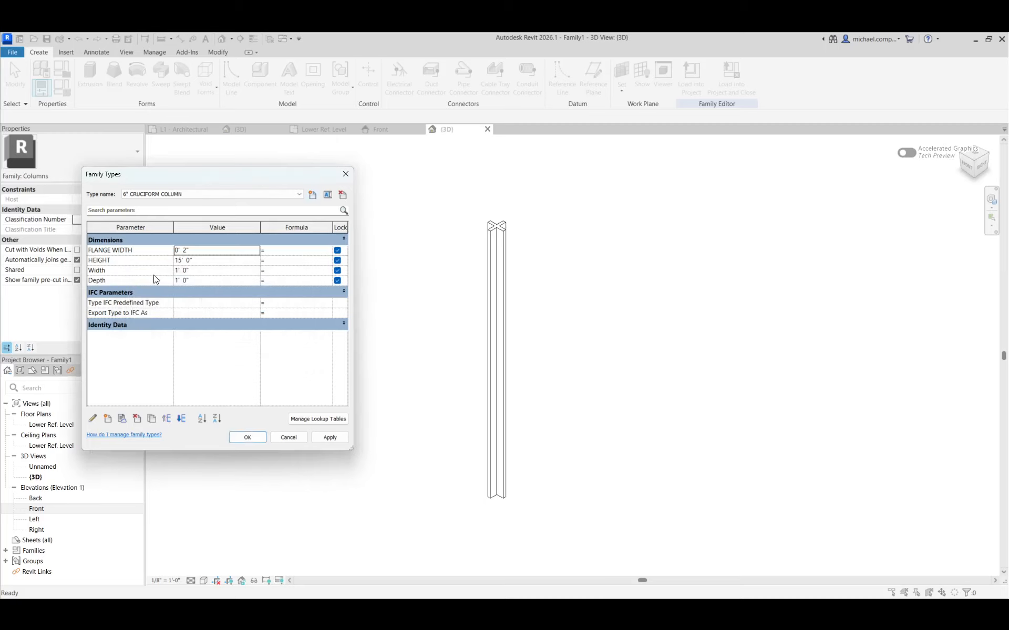
Set Width and Depth of the 6" CRUCIFORM COLUMN type to 6" each and apply them.
left_click(206, 270)
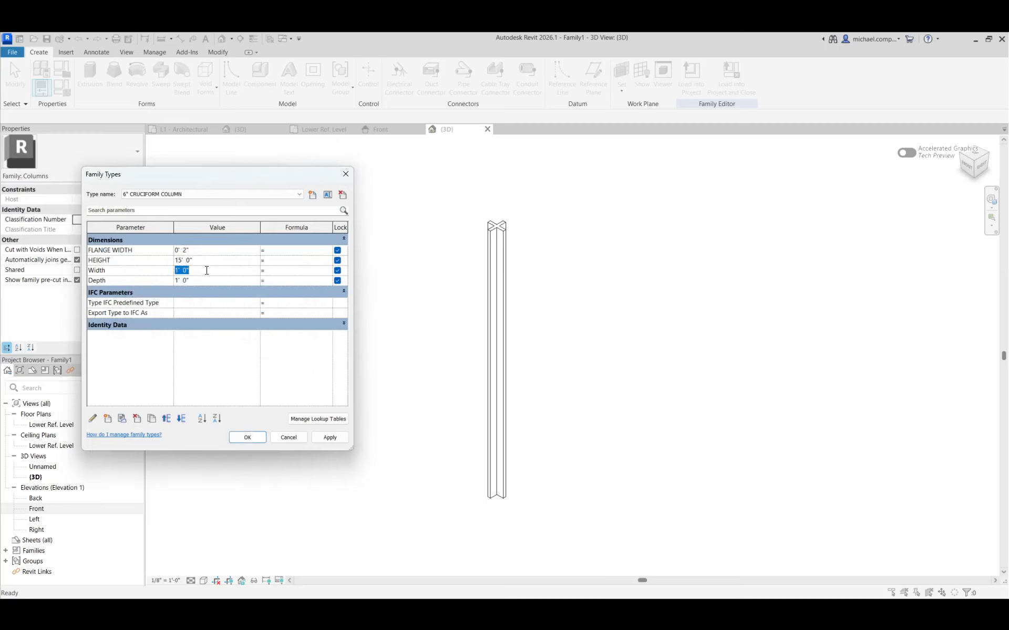
type("6")
left_click(238, 280)
type("6")
left_click(326, 437)
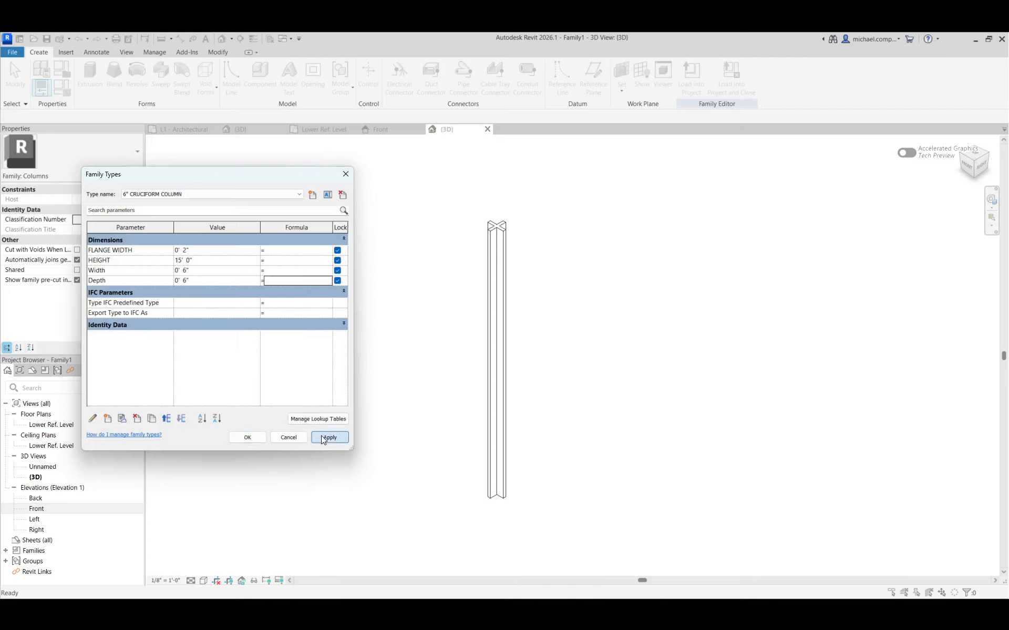
left_click(256, 441)
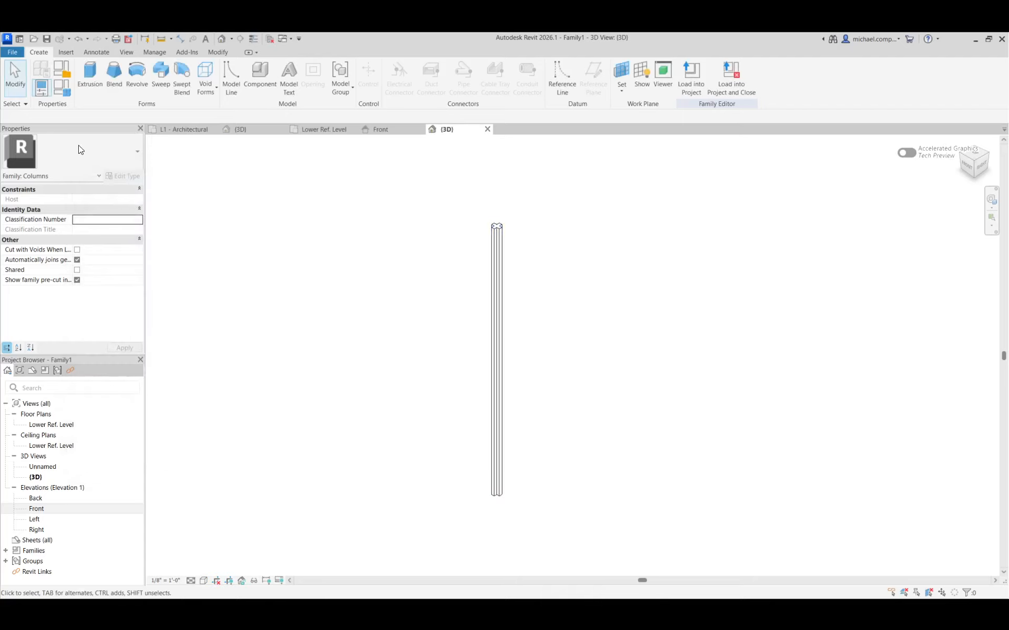
Test the family types by applying 1' CRUCIFORM COLUMN and switching back to 6" CRUCIFORM COLUMN.
left_click(62, 88)
left_click(275, 195)
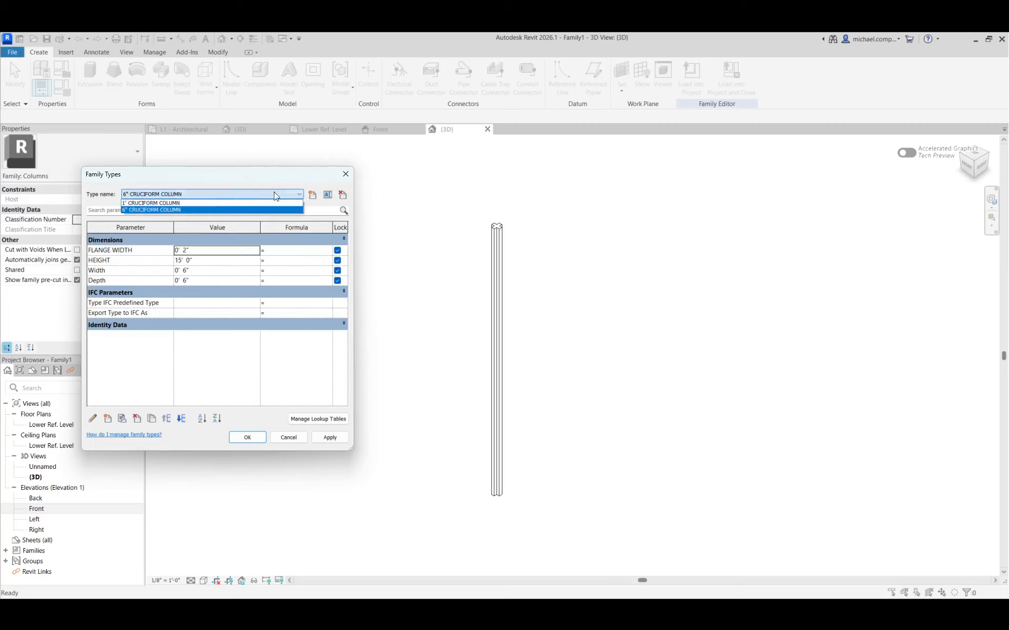
left_click(221, 204)
left_click(323, 440)
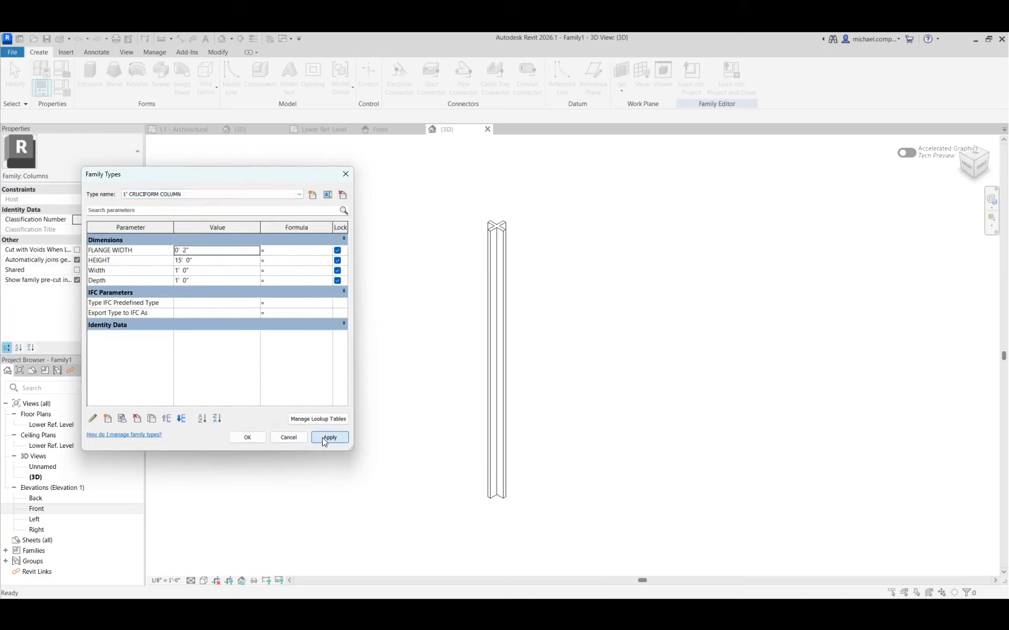
left_click(297, 195)
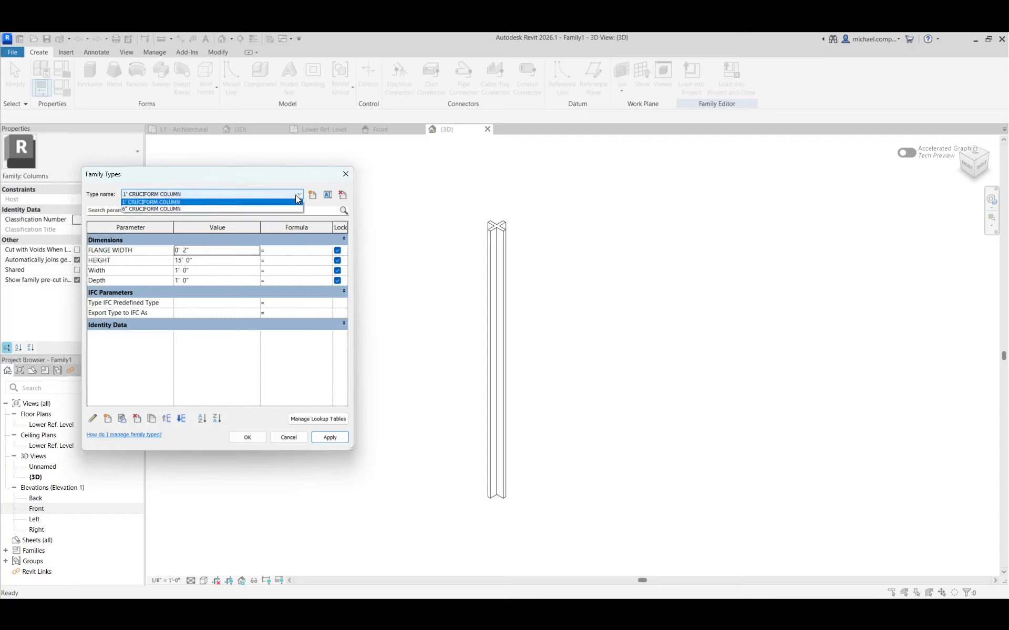
left_click(259, 209)
left_click(334, 435)
left_click(253, 439)
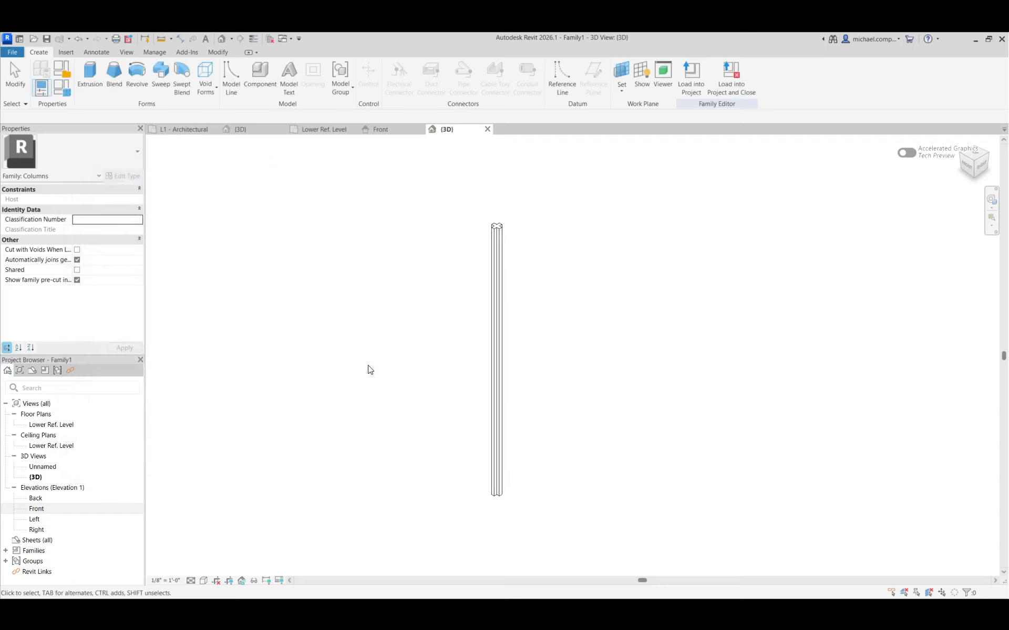
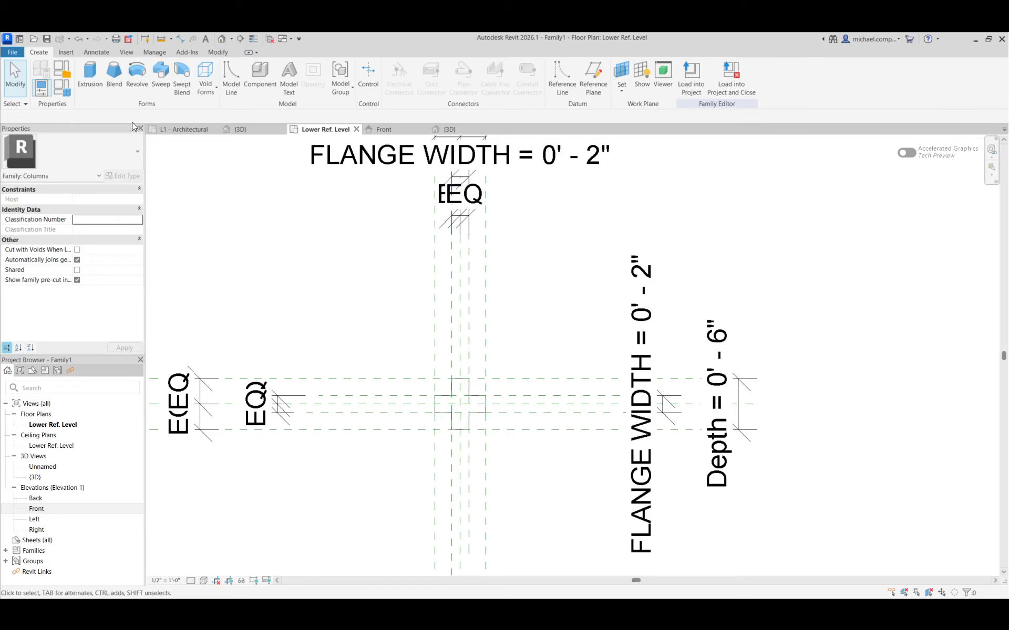
Start a solid Blend and sketch its base as a 6" square on the outer Width and Depth reference planes, with its edges locked.
left_click(114, 85)
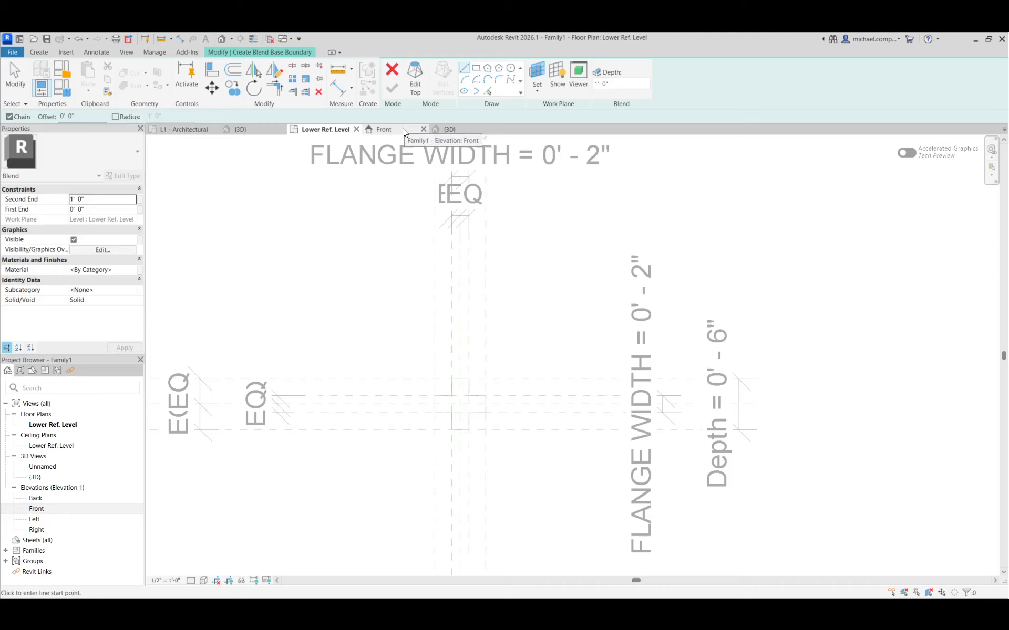
left_click(476, 68)
scroll(442, 401, "up", 3)
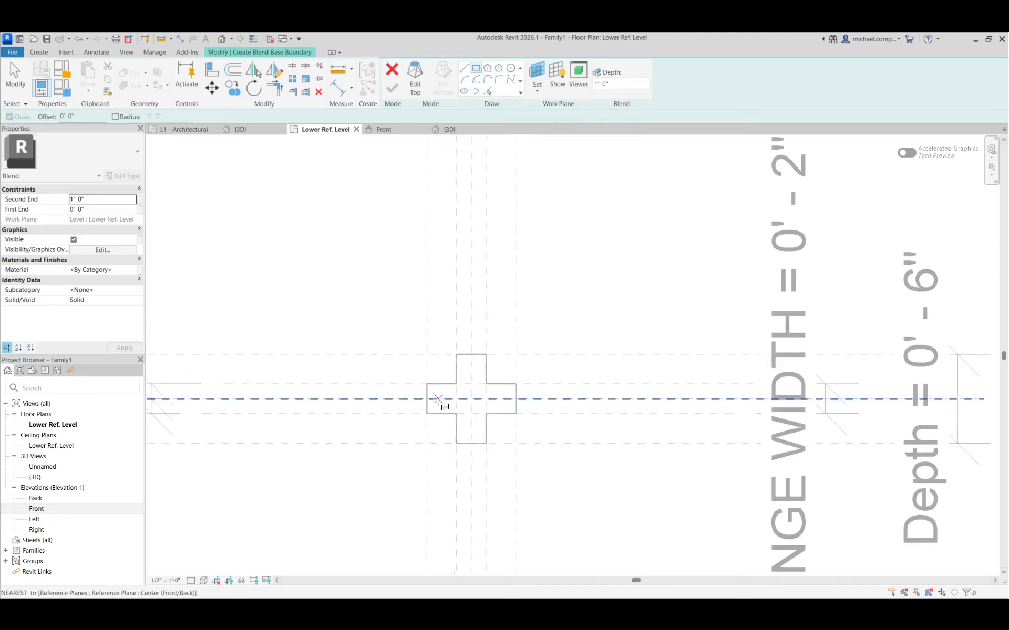
scroll(437, 372, "down", 2)
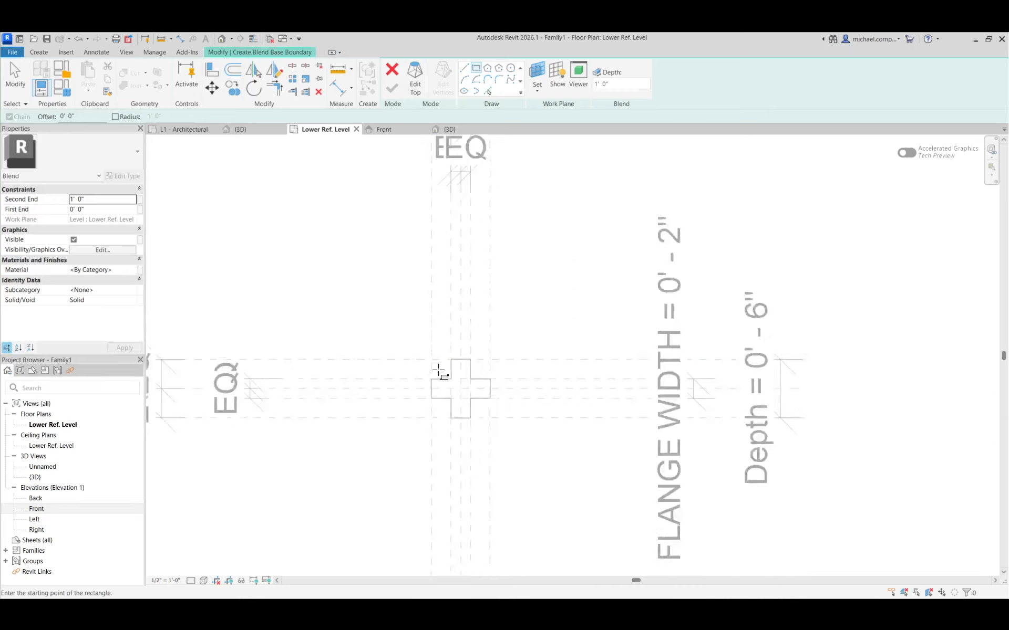
scroll(446, 389, "up", 2)
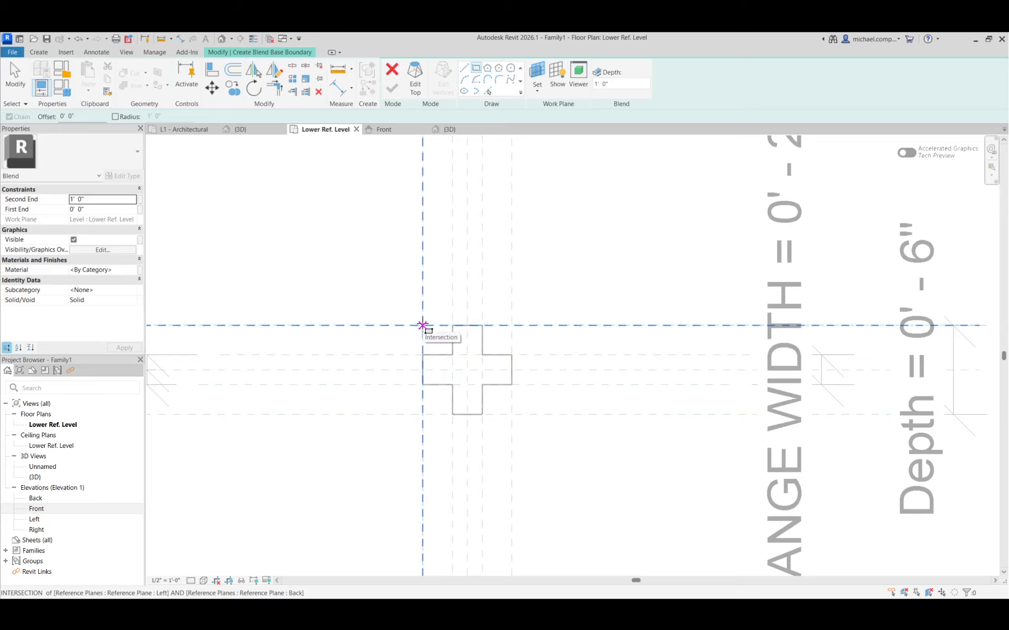
left_click(422, 326)
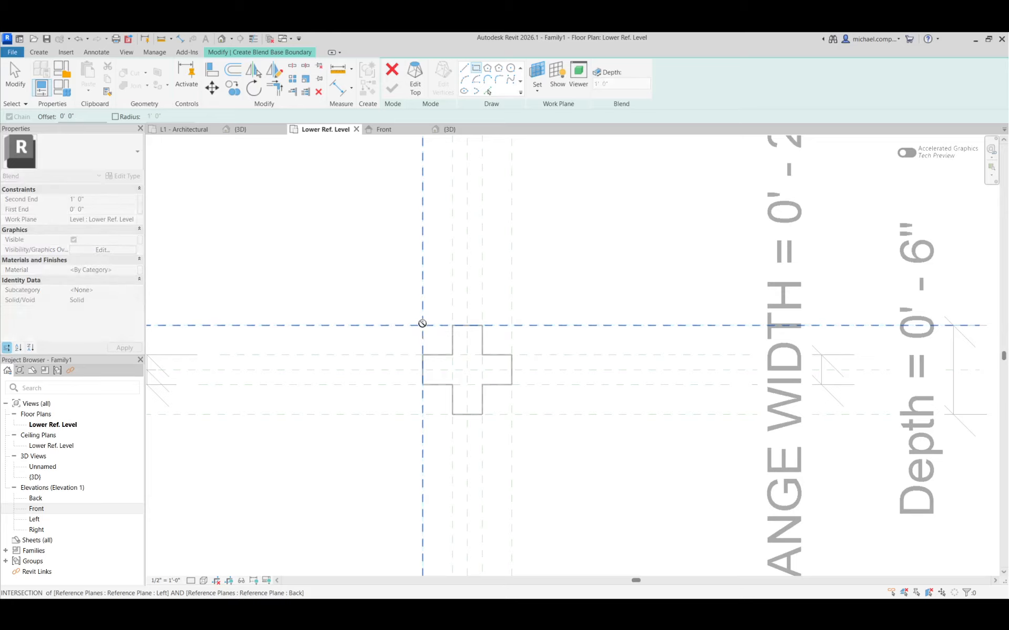
left_click(511, 414)
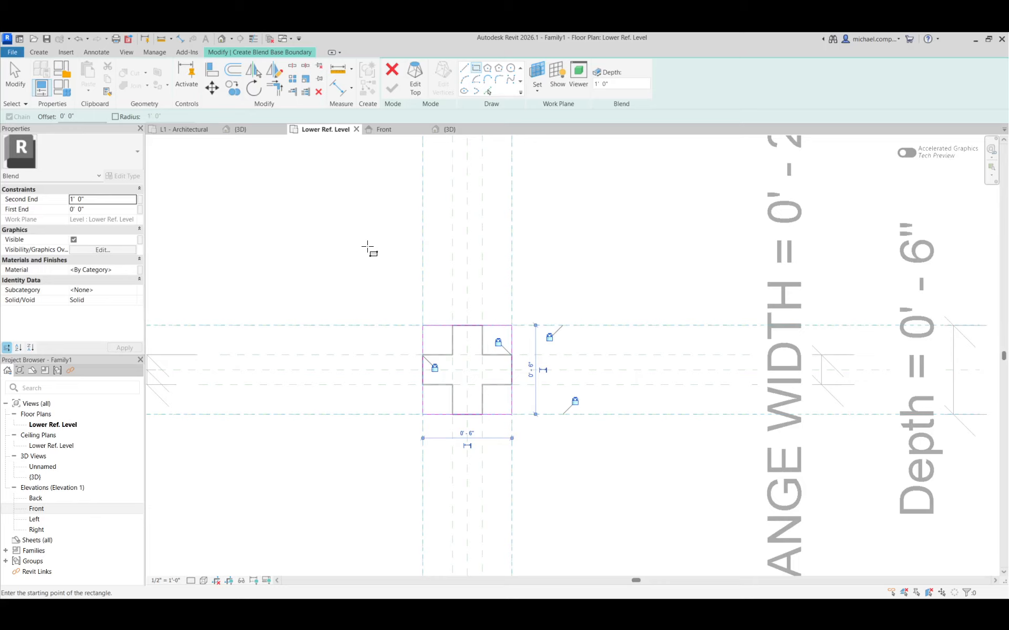
Sketch the blend's top boundary as a 2" square on the inner flange reference planes.
left_click(414, 88)
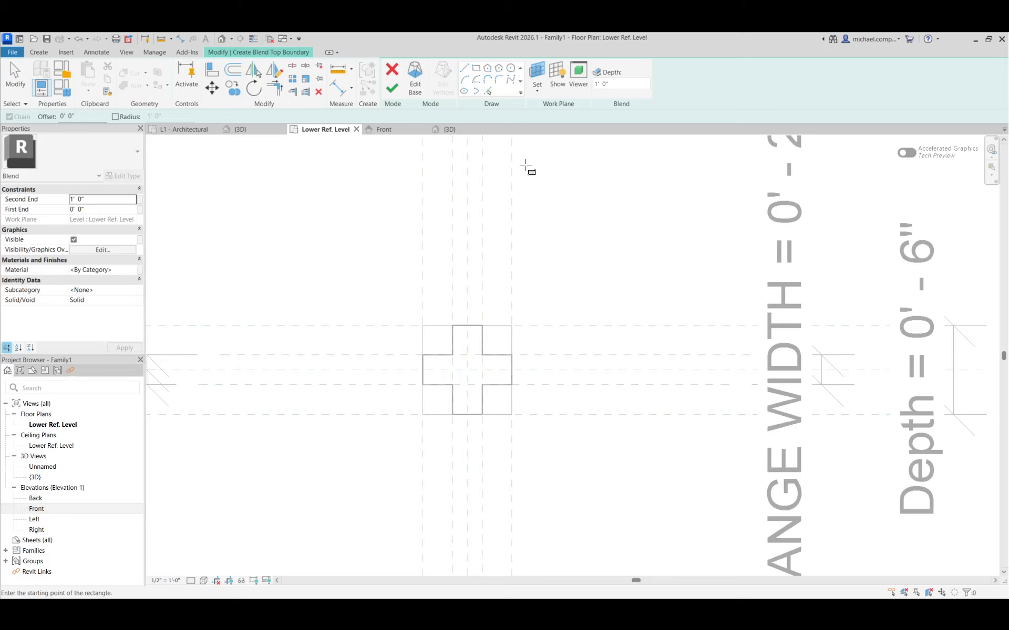
left_click(477, 70)
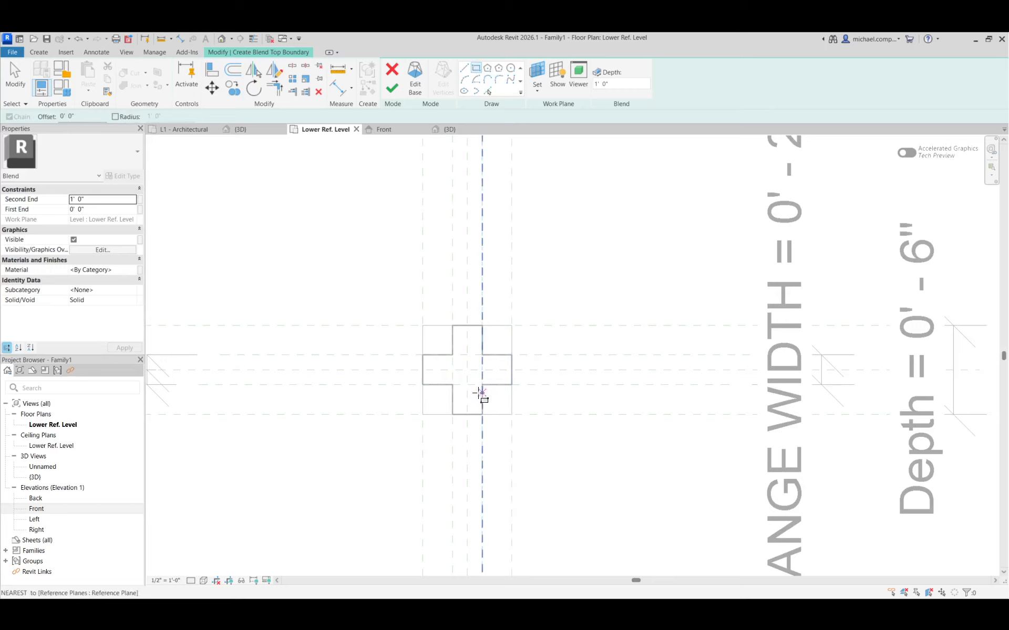
scroll(477, 392, "up", 3)
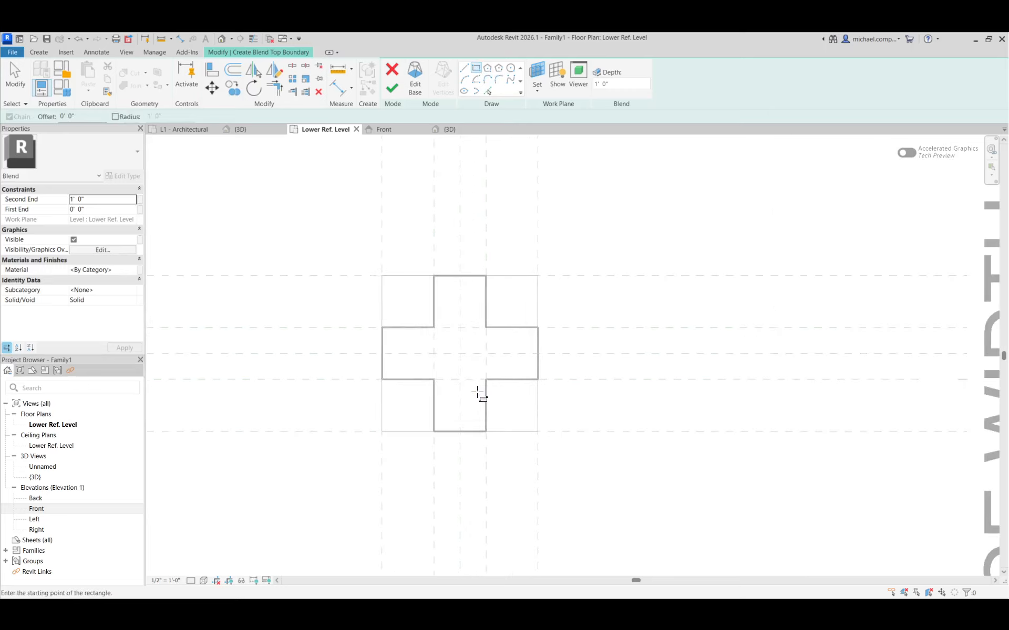
left_click(434, 328)
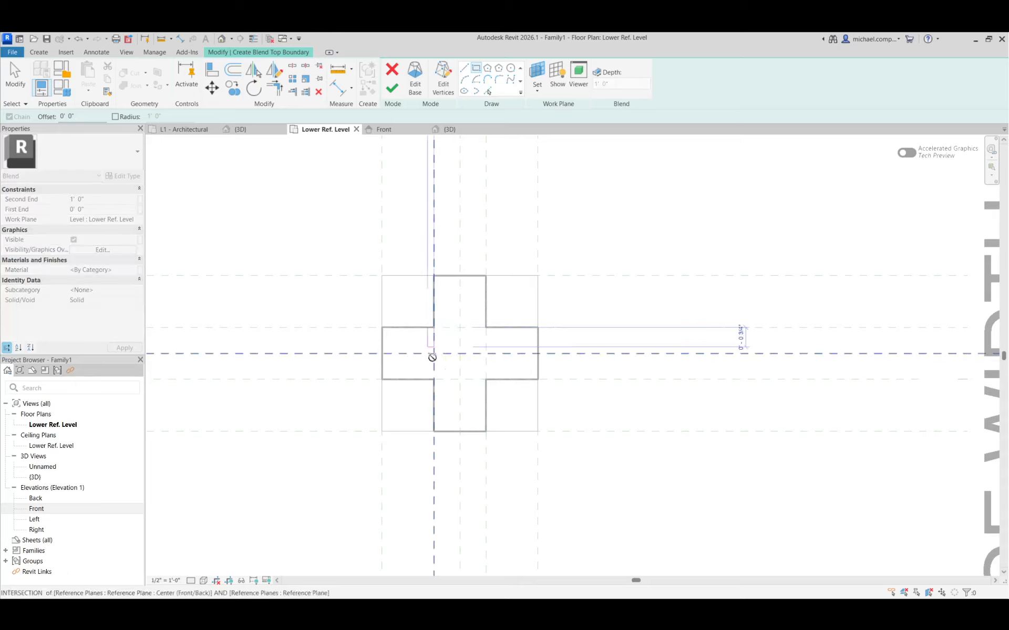
left_click(486, 379)
Lock all four sides of the top square to the flange reference planes and finish the blend.
left_click(498, 367)
left_click(473, 367)
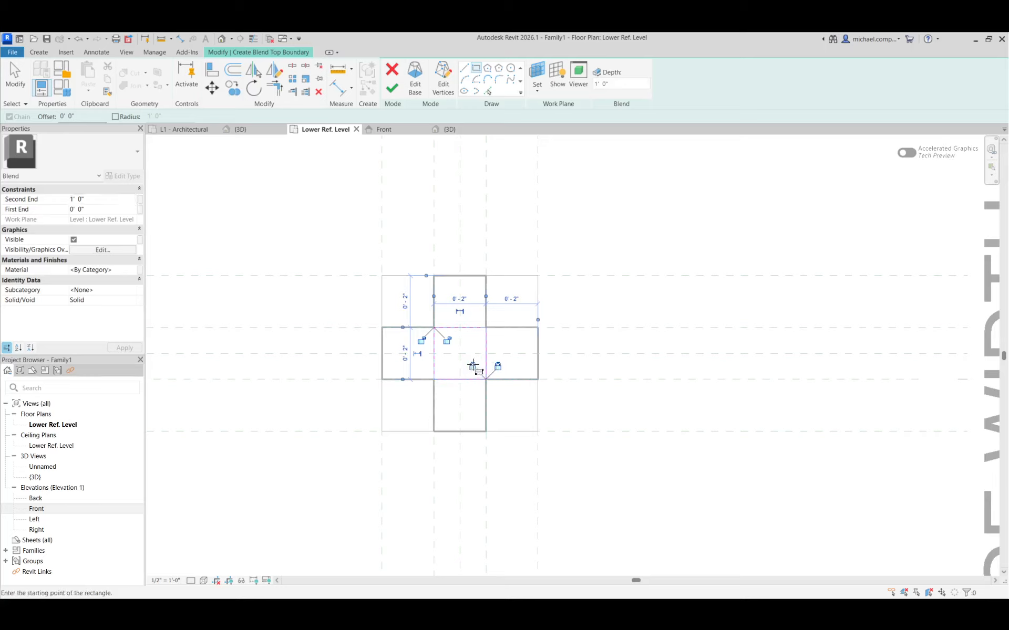
left_click(447, 340)
left_click(421, 340)
scroll(554, 365, "down", 2)
left_click(392, 89)
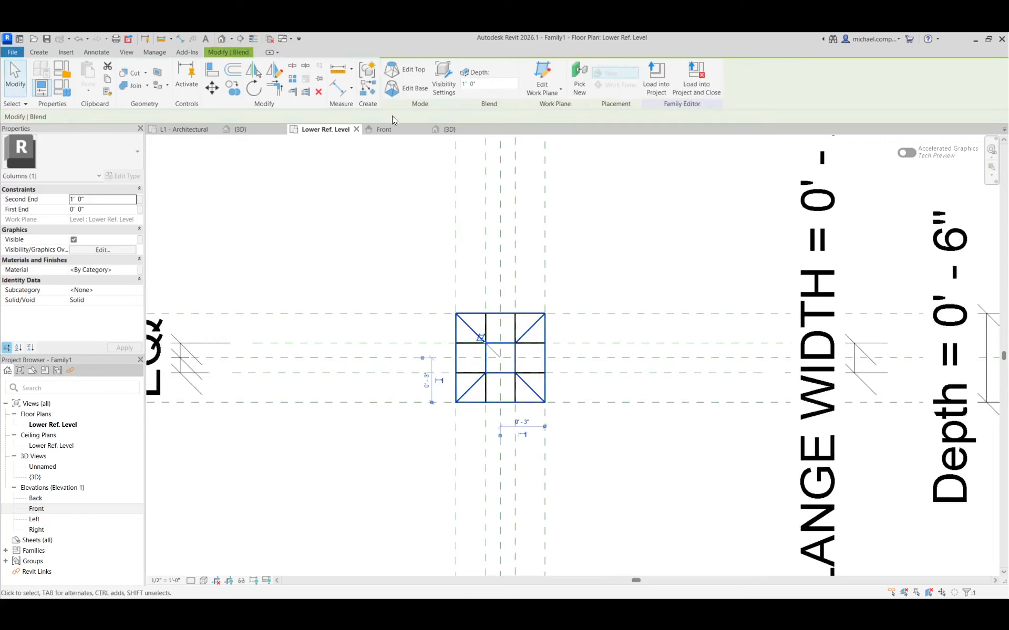
Open the family's 3D view and start a new family type parameter named ON/OFF.
left_click(446, 129)
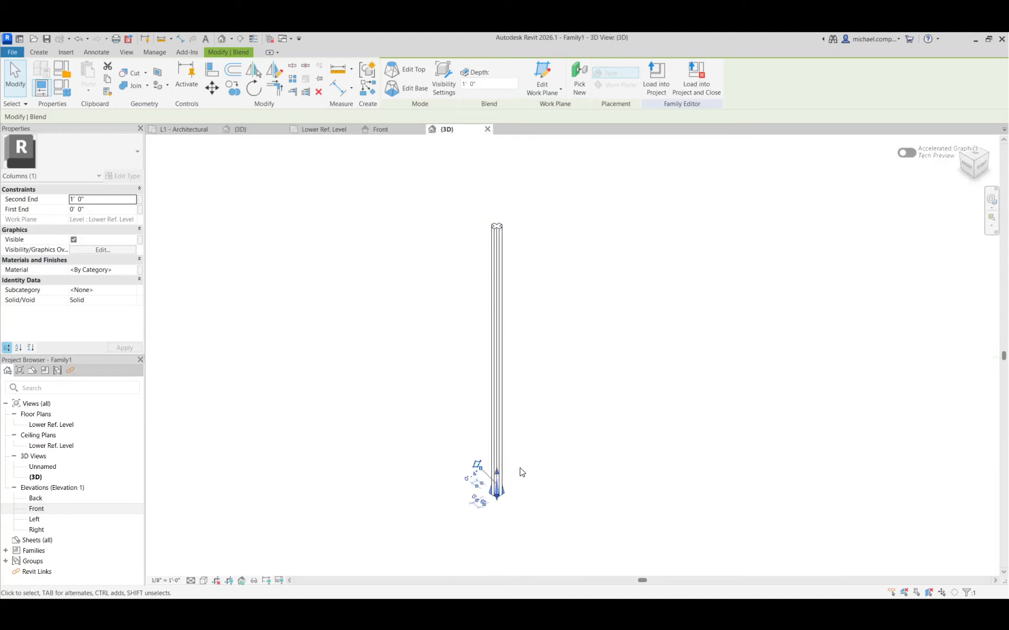
left_click(547, 426)
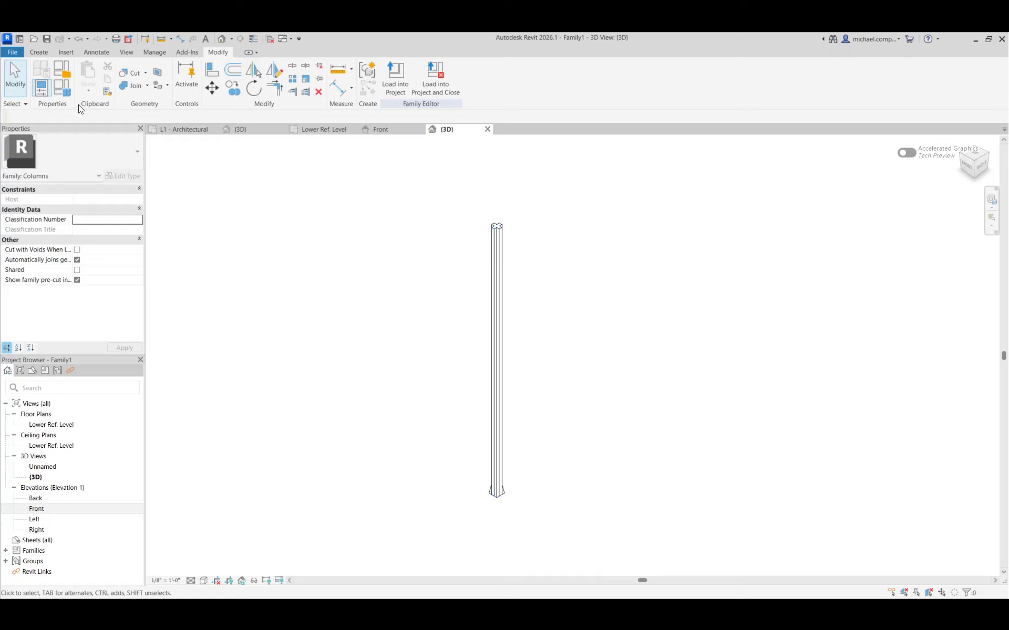
left_click(68, 89)
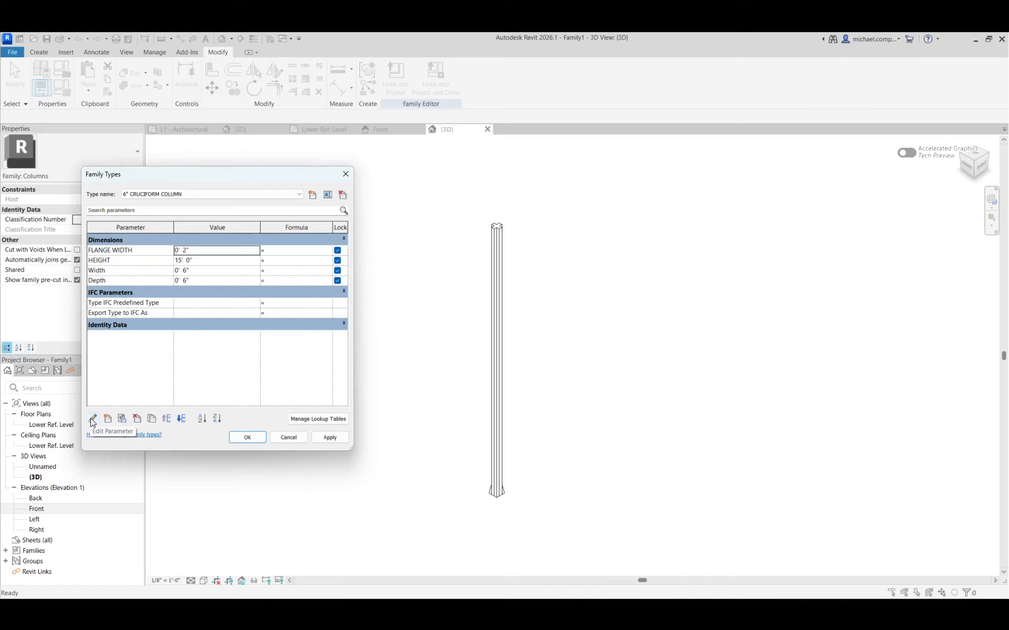
left_click(109, 417)
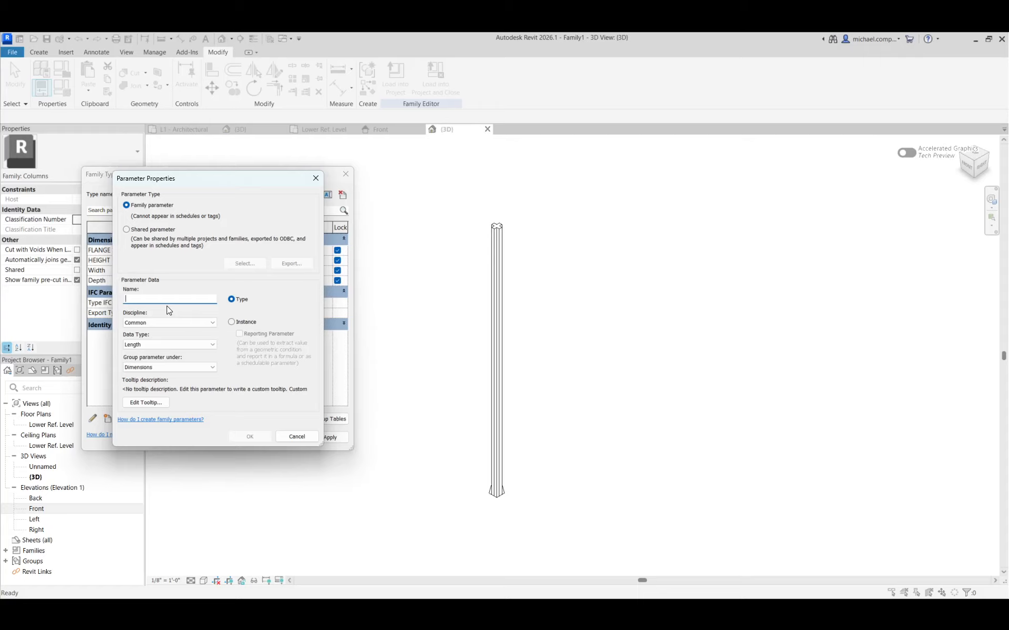
type("ON/OFF")
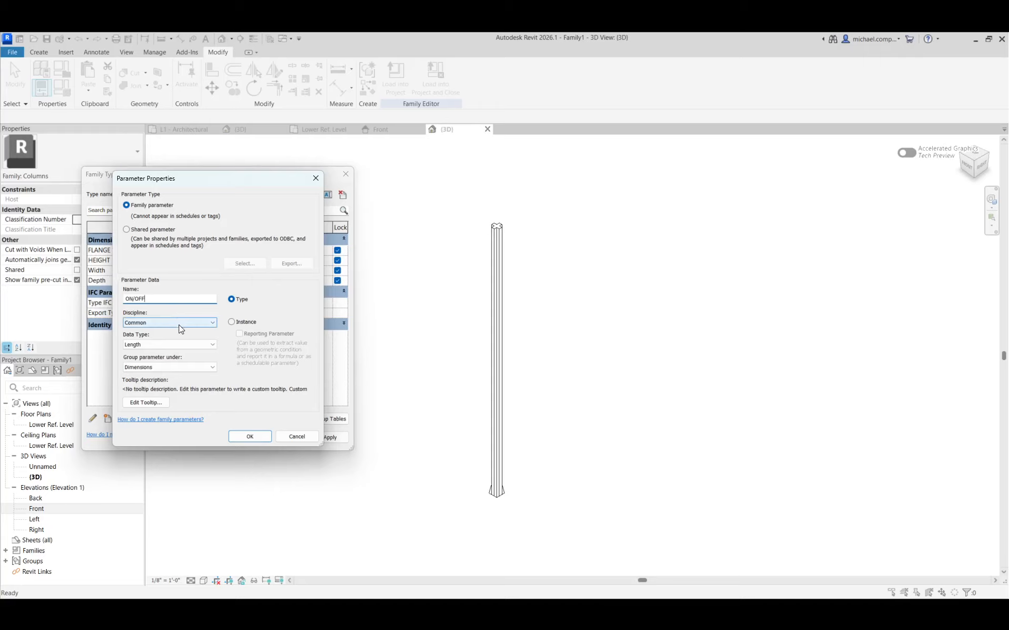
Make ON/OFF a Yes/No parameter grouped under Visibility, and apply it to the family.
left_click(147, 345)
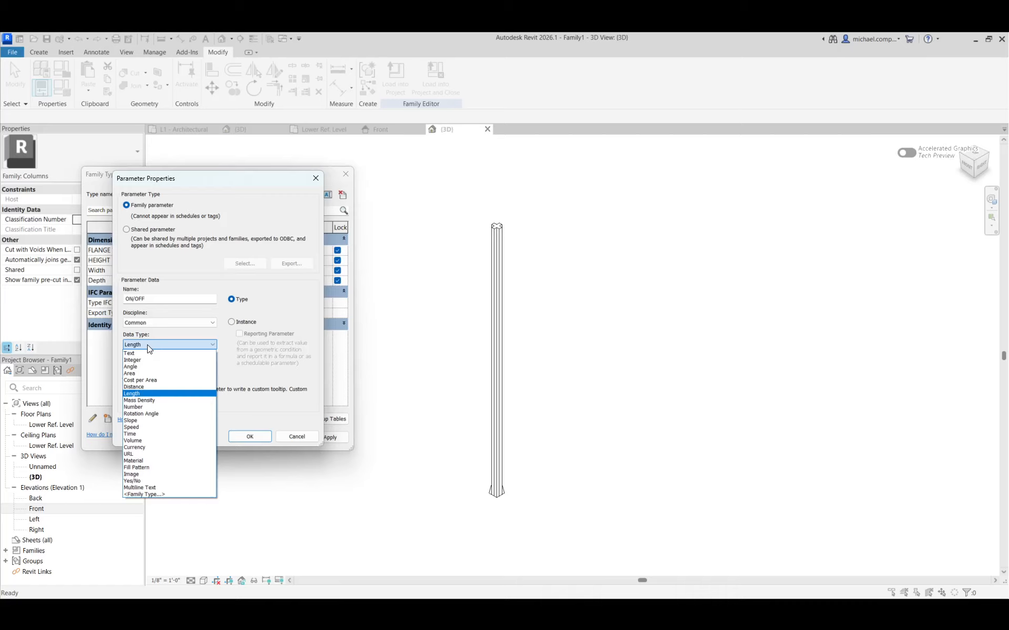
left_click(147, 481)
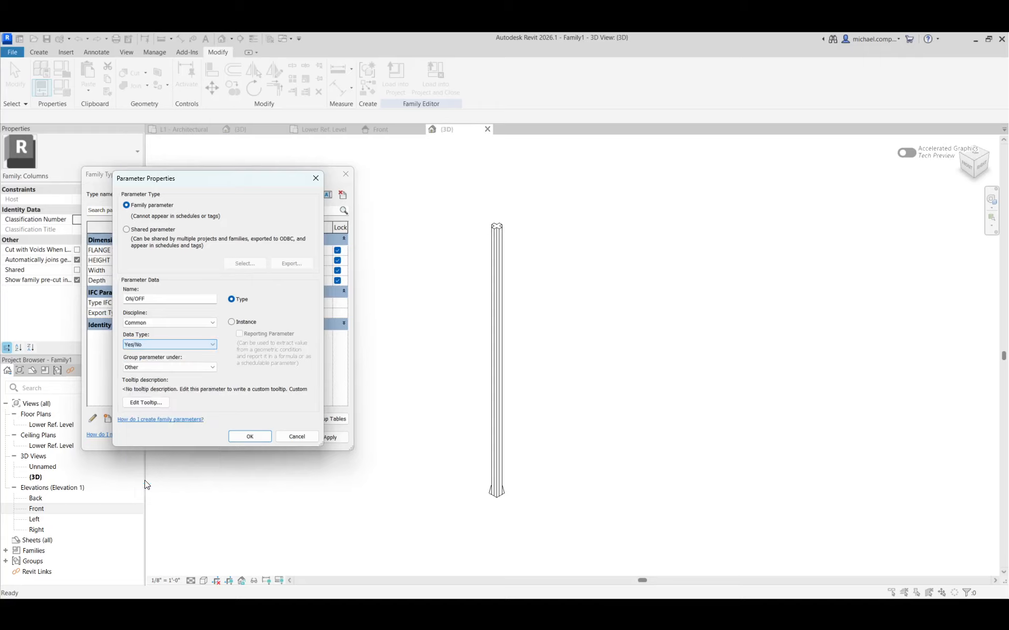
left_click(148, 368)
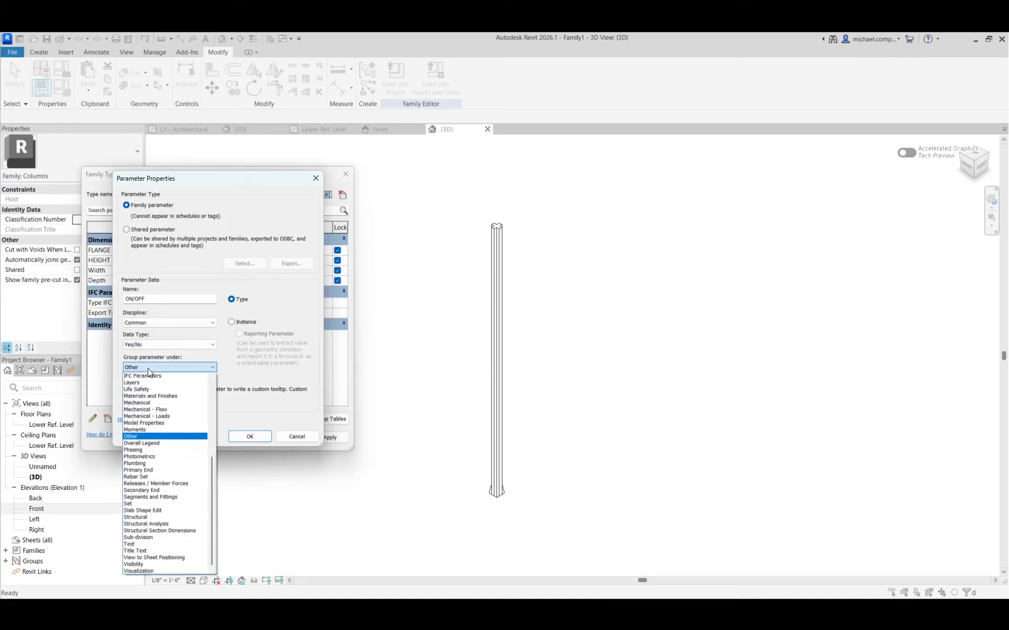
left_click(147, 564)
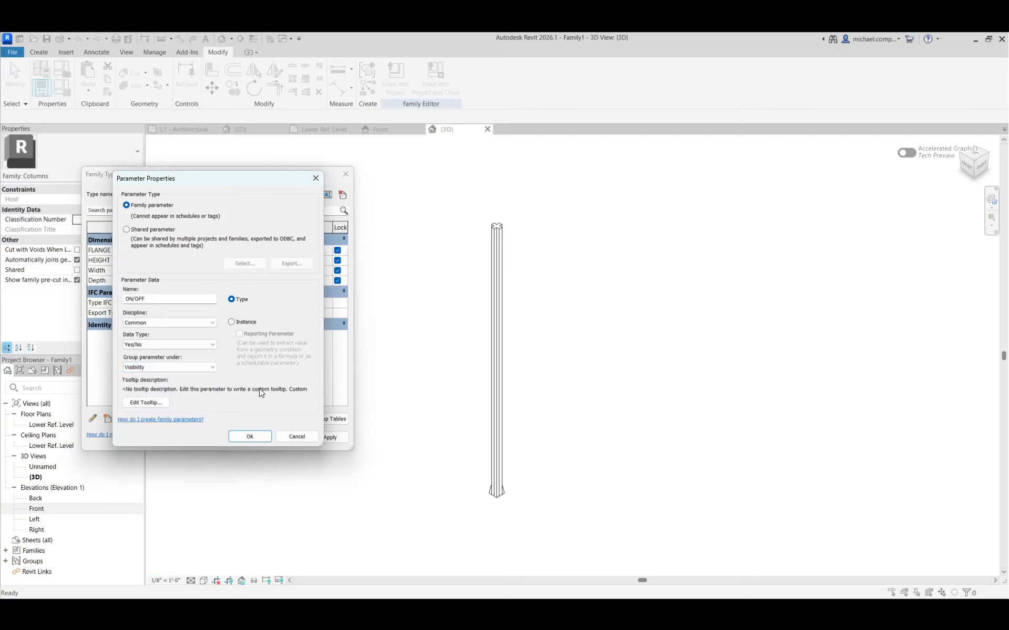
left_click(251, 436)
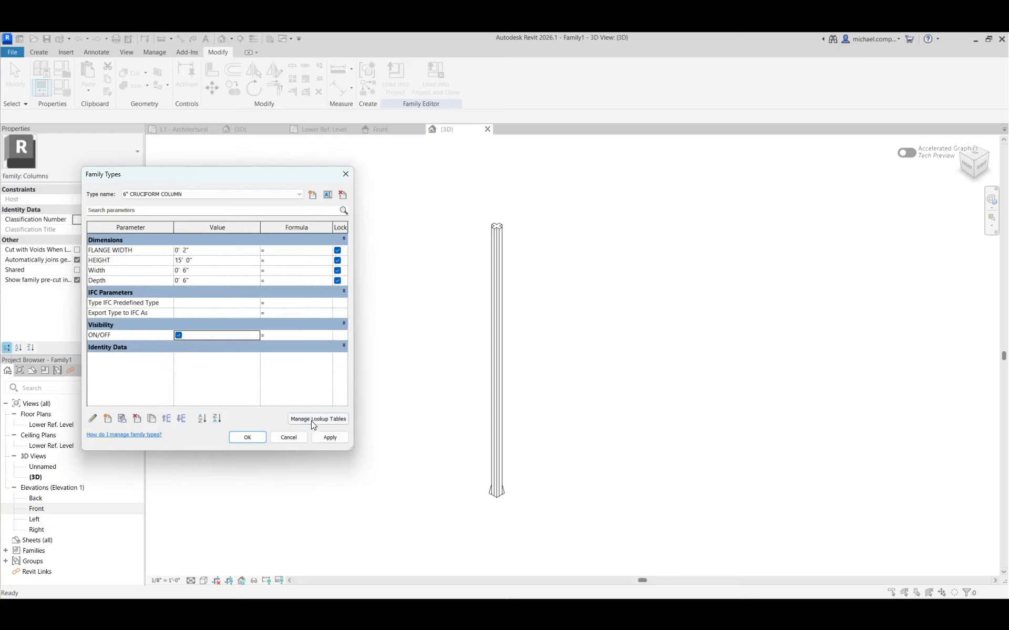
left_click(325, 438)
left_click(247, 439)
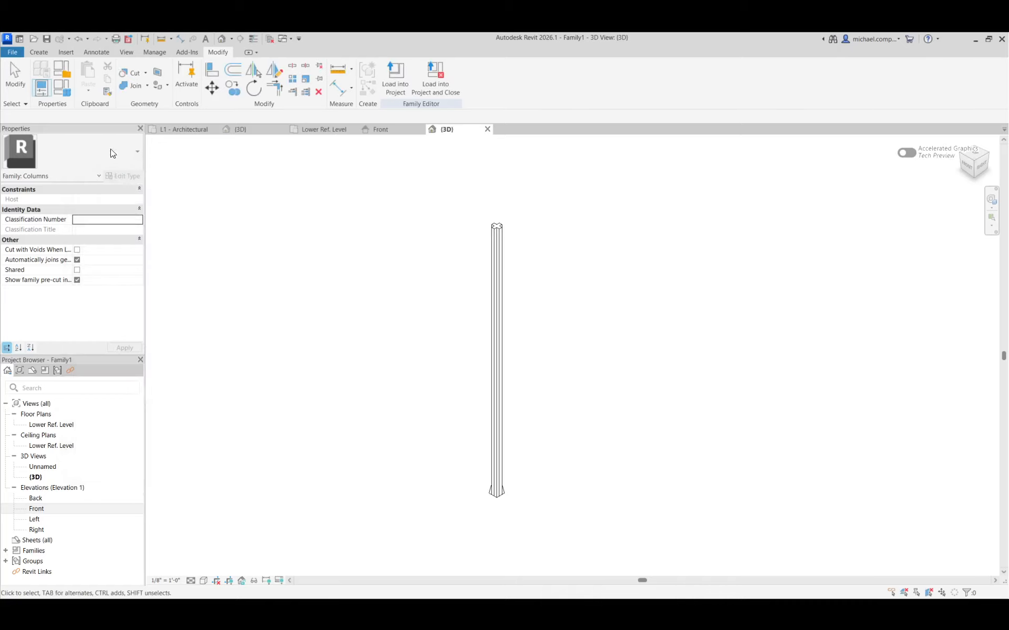
Reopen the family types and switch to the 1' CRUCIFORM COLUMN type.
left_click(60, 92)
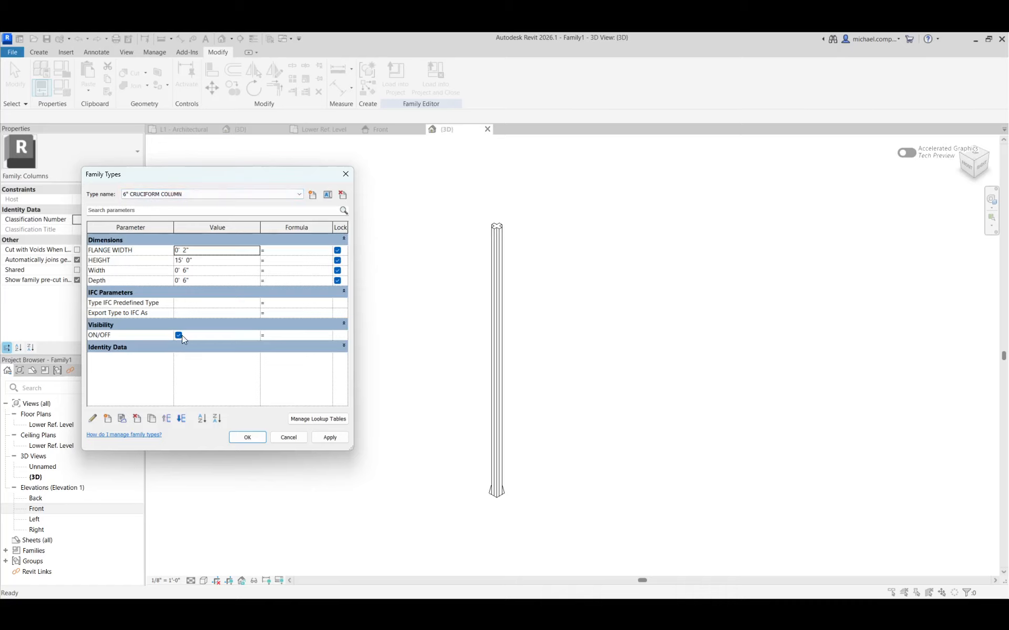
left_click(302, 192)
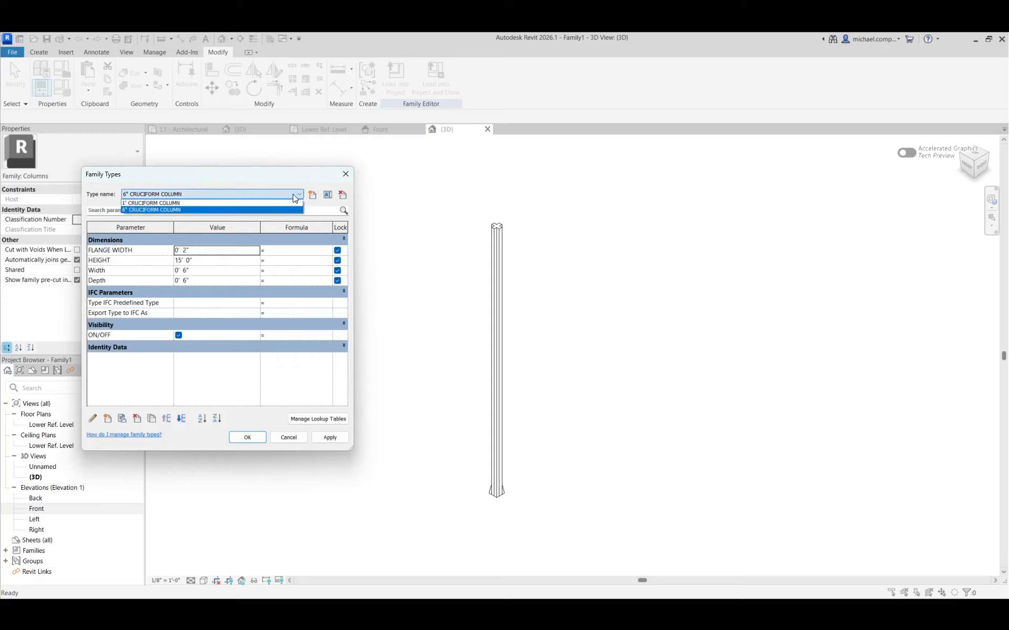
left_click(270, 208)
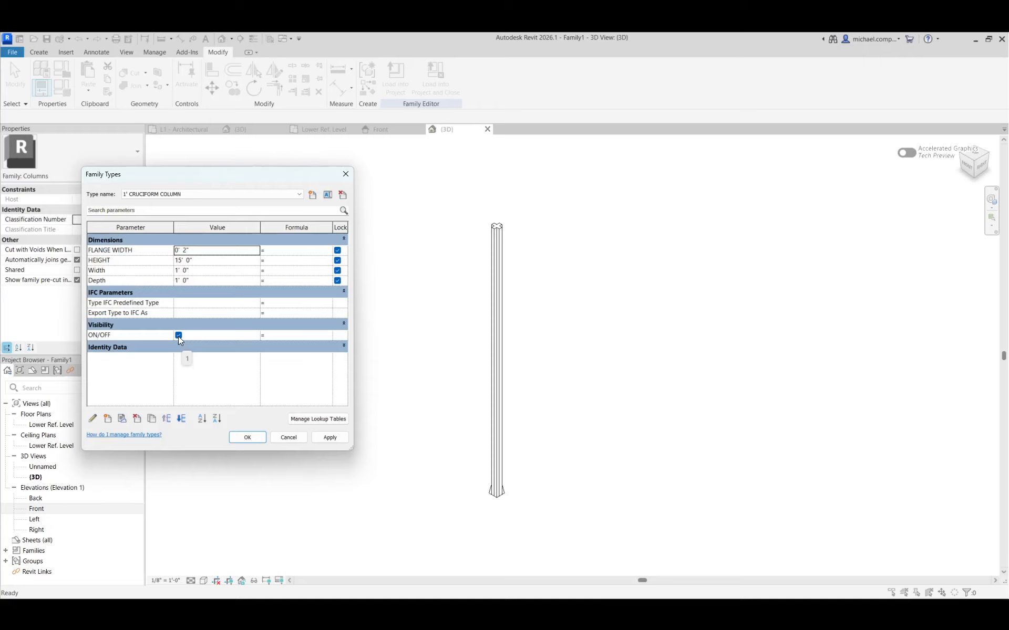
left_click(300, 195)
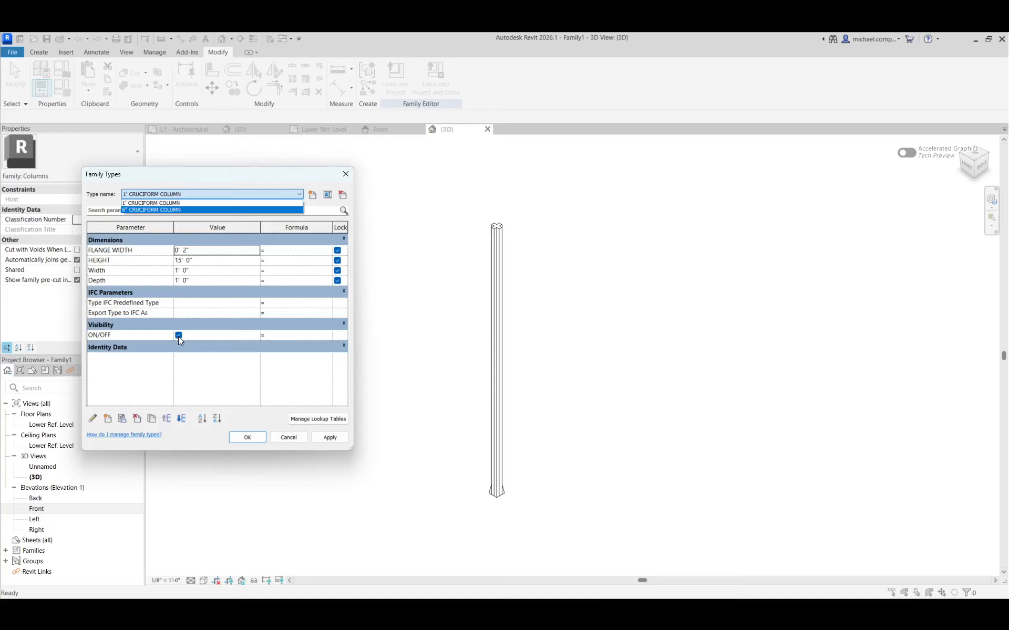
Rename the ON/OFF visibility parameter to OBELISK and apply the change.
left_click(121, 334)
left_click(95, 335)
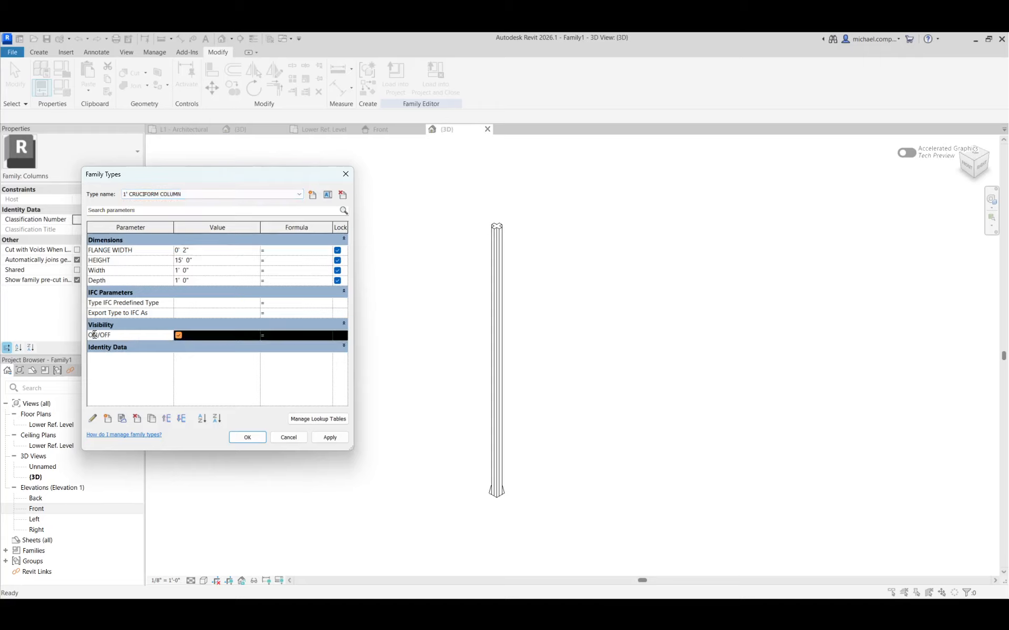
left_click(92, 419)
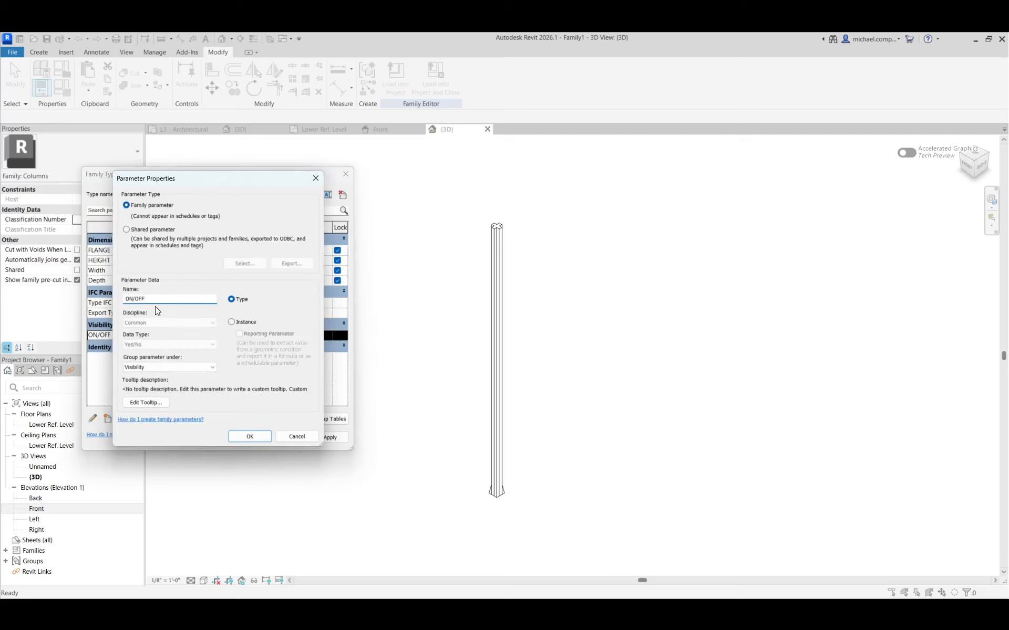
left_click_drag(152, 299, 104, 298)
type("OBELISK")
key("Return")
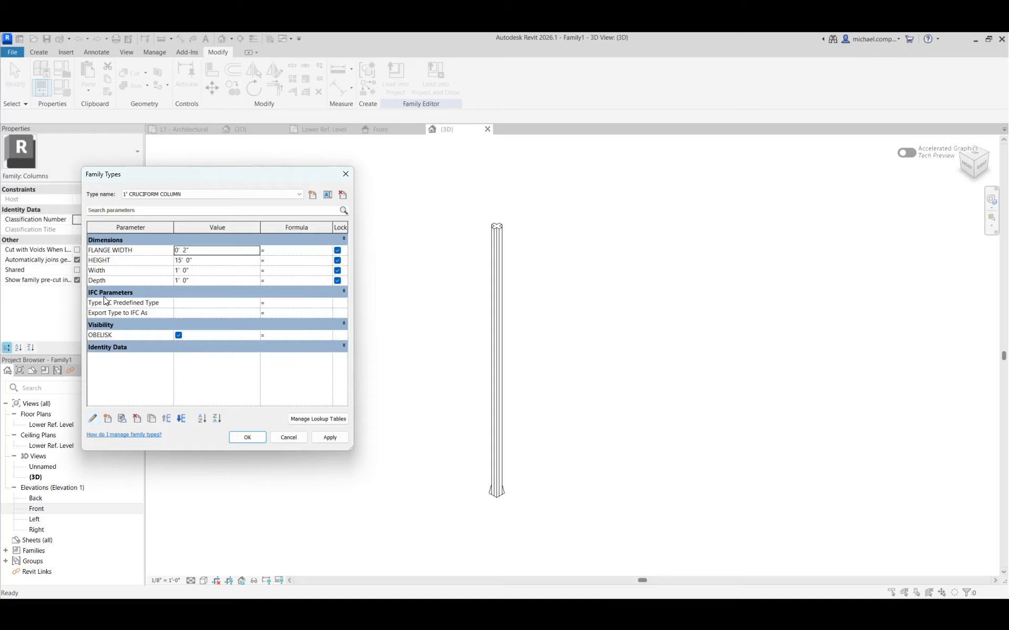
left_click(329, 437)
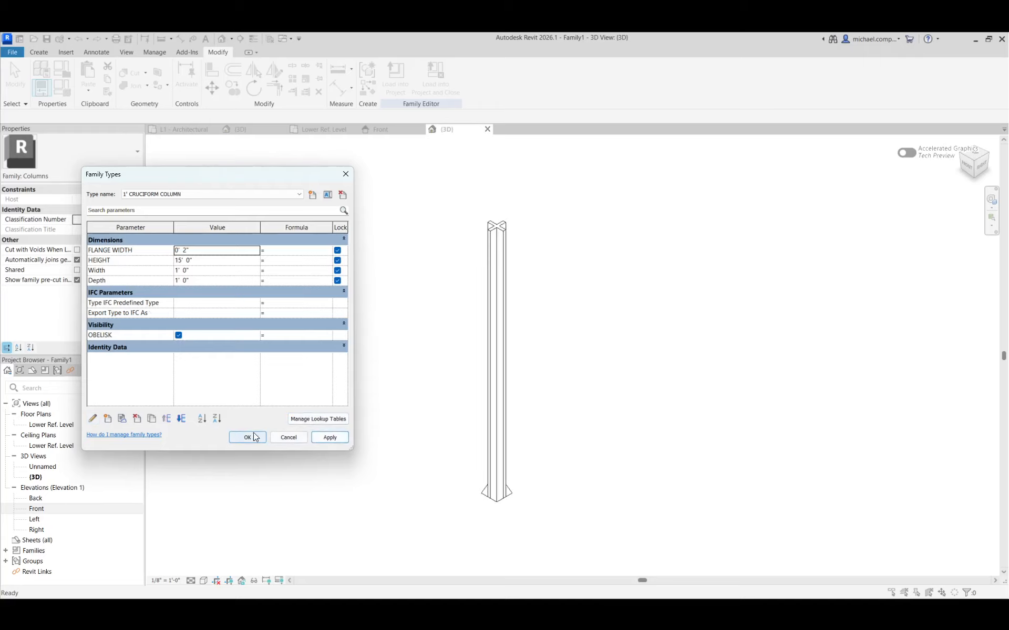
Turn off the OBELISK parameter for both the 1' and the 6" CRUCIFORM COLUMN types.
left_click(178, 335)
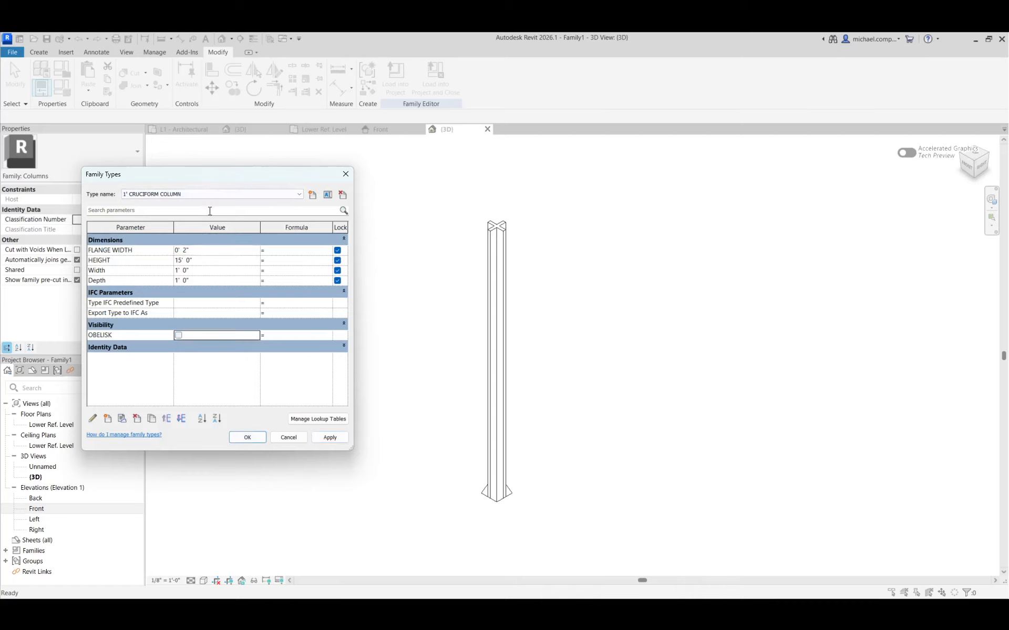
left_click(179, 194)
left_click(169, 208)
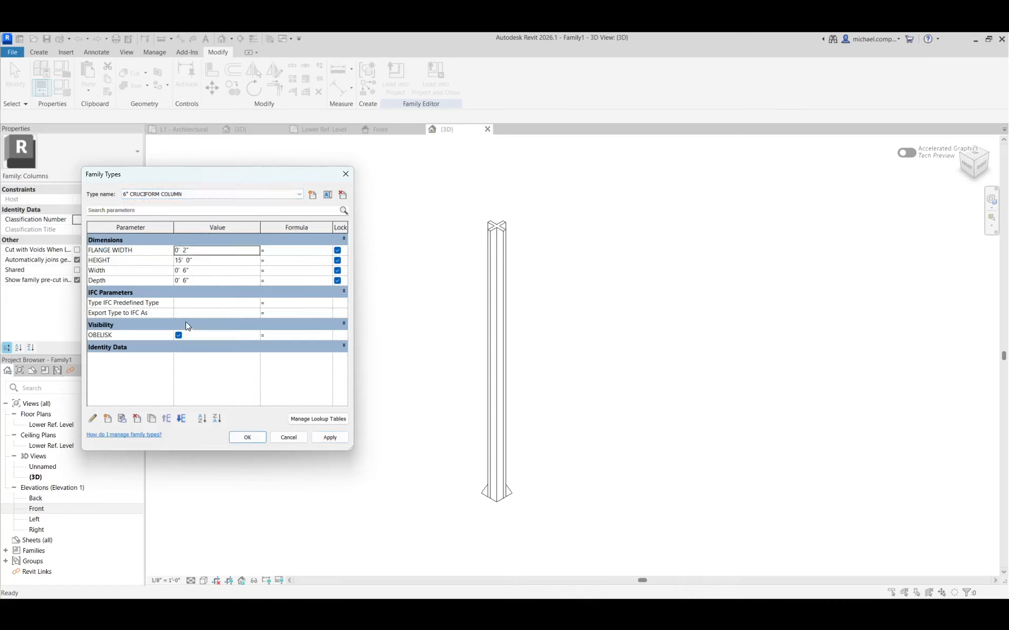
left_click(178, 335)
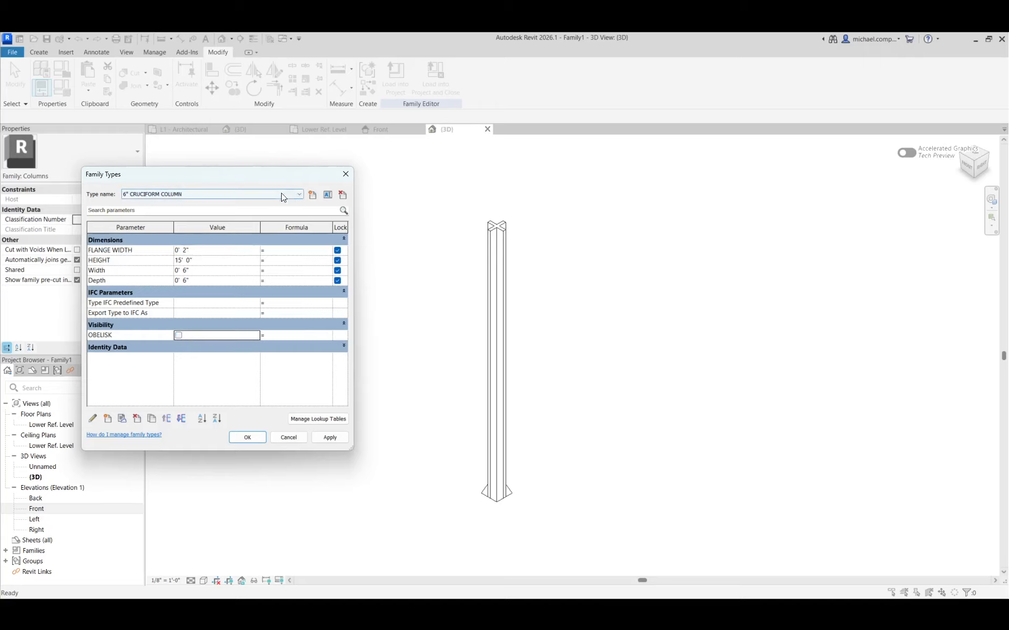
Create a new family type named OBELISK with the OBELISK visibility parameter turned on, and apply it.
left_click(312, 194)
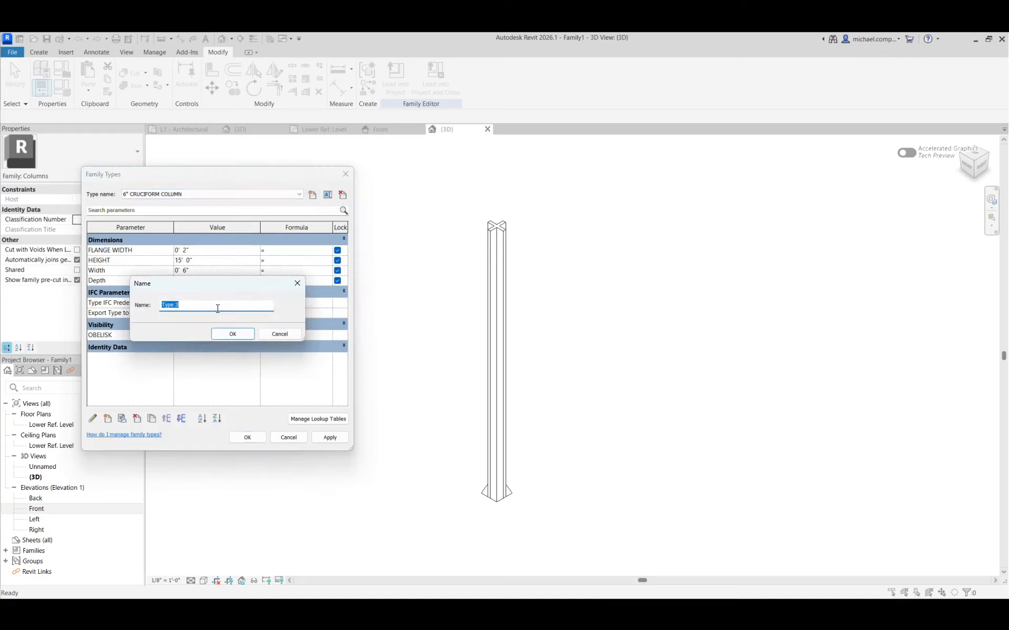
type("OBLEISK")
key("BackSpace")
key("BackSpace")
type("ELIS")
key("Return")
left_click(179, 335)
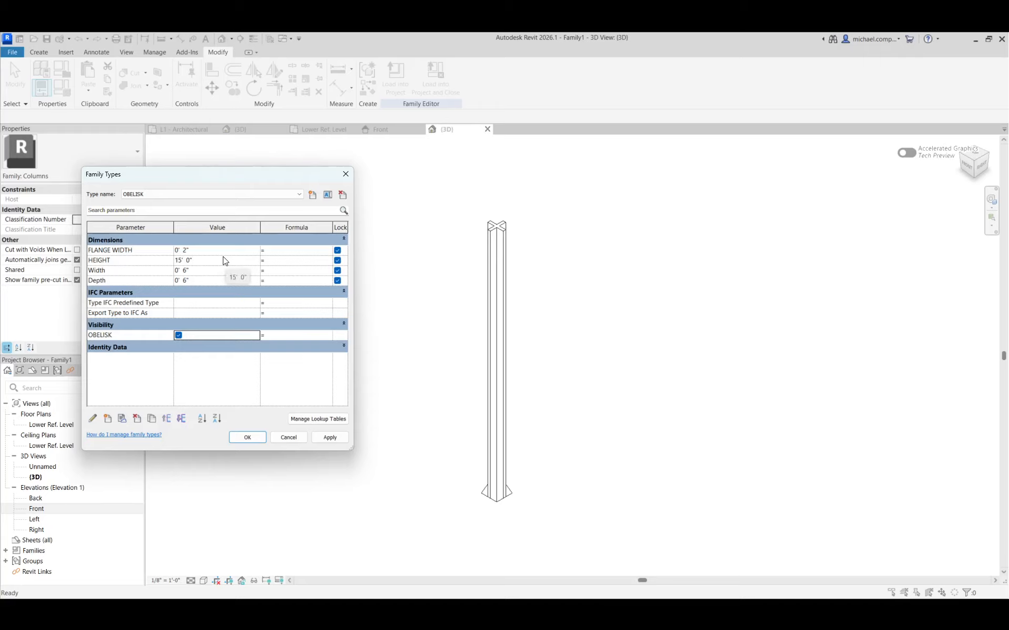
left_click(329, 438)
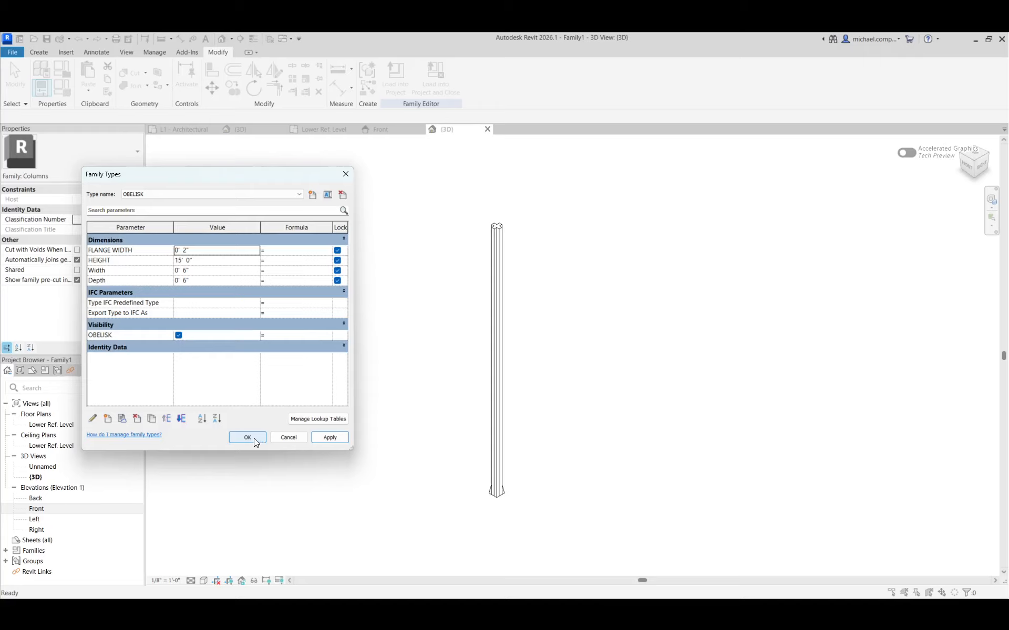
left_click(253, 438)
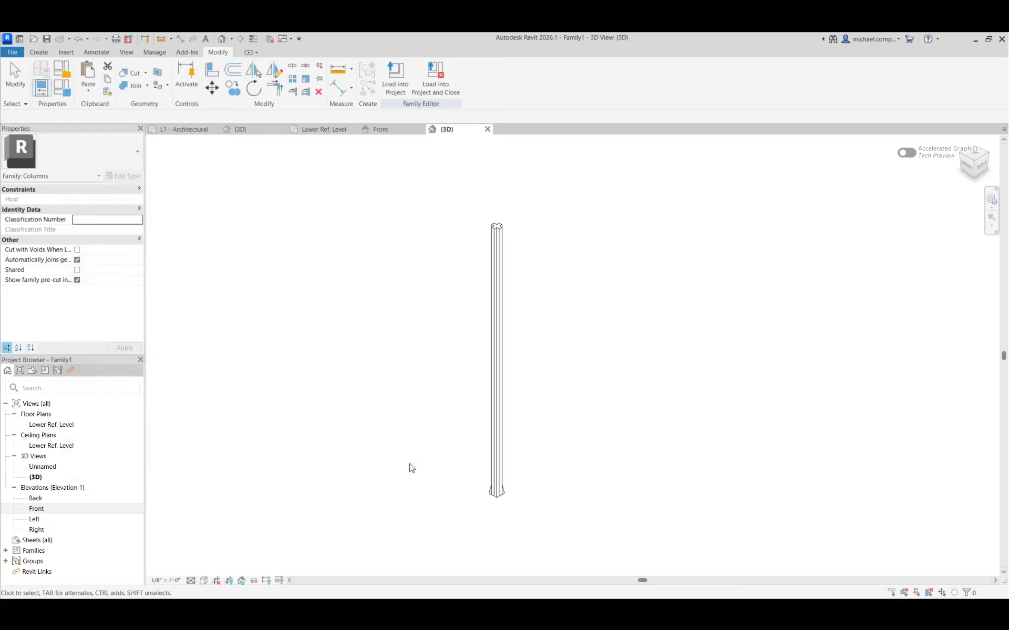
Associate the Visible property of the blend at the column's base with the OBELISK family parameter.
scroll(519, 500, "up", 2)
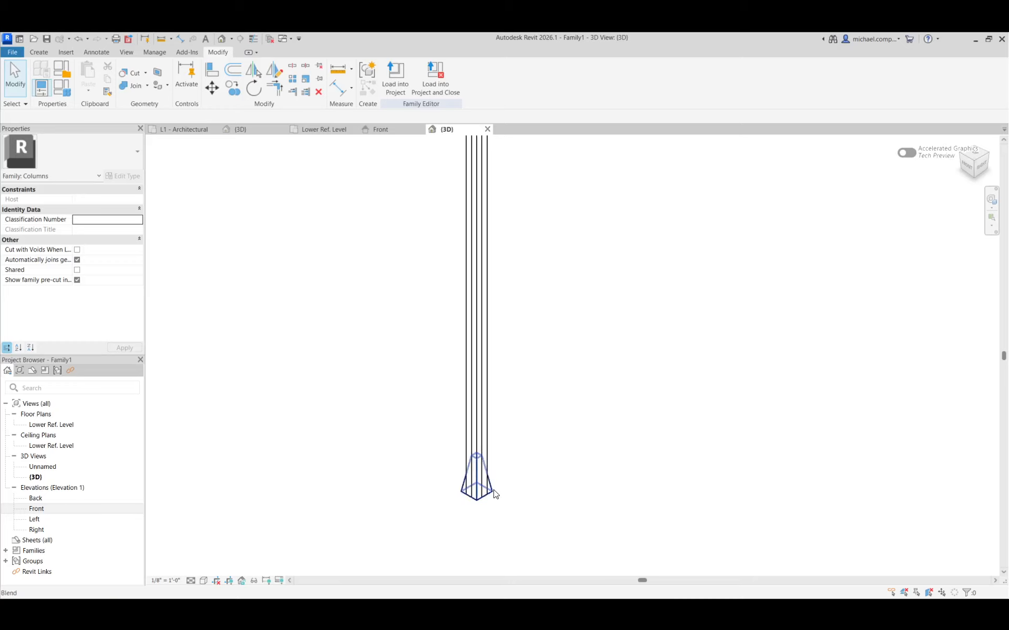
left_click(492, 491)
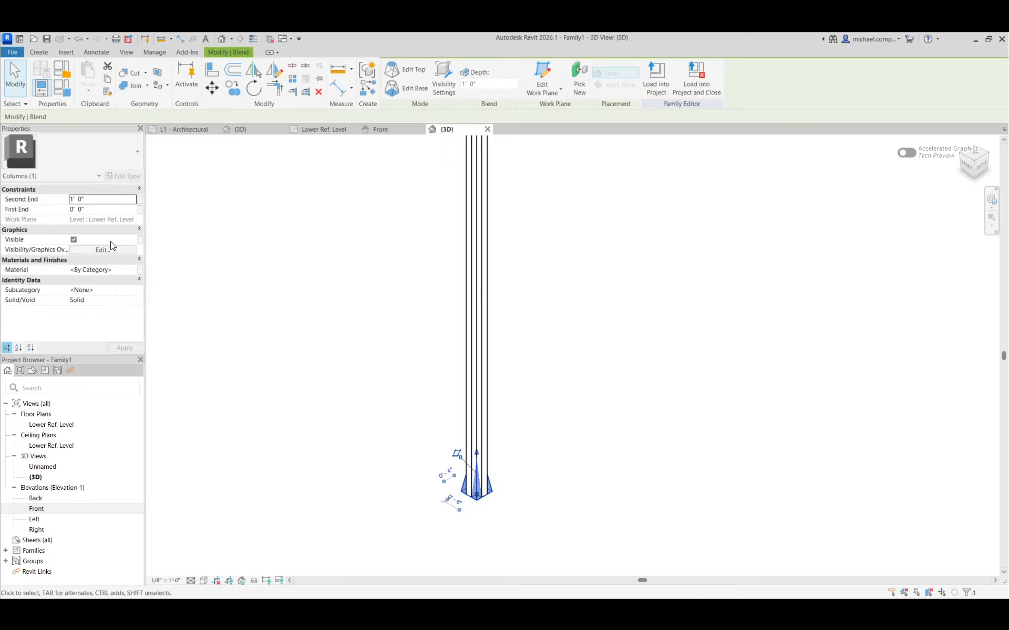
left_click(140, 239)
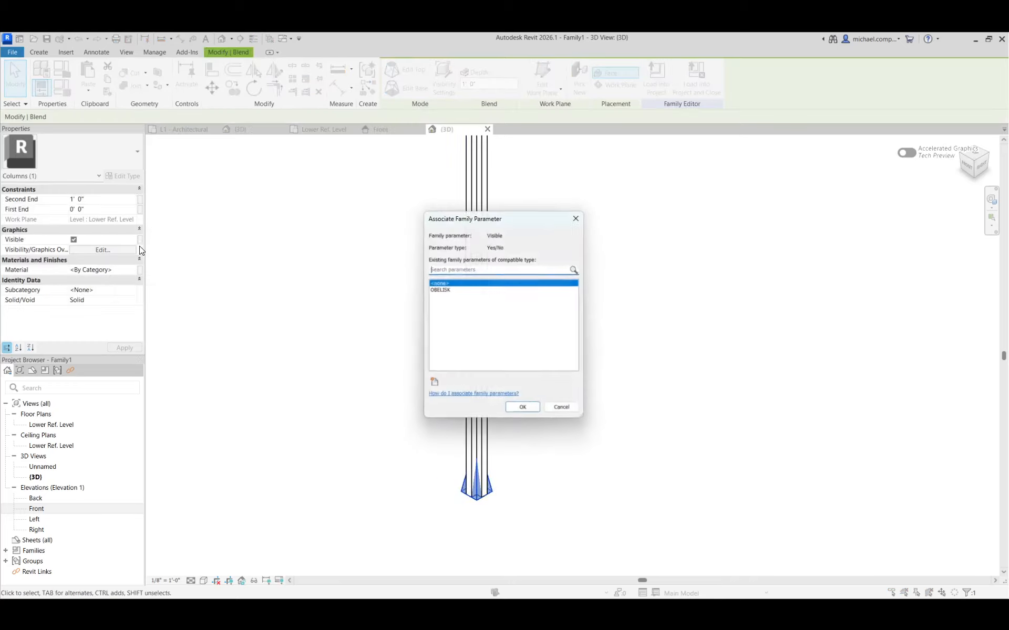
left_click(439, 289)
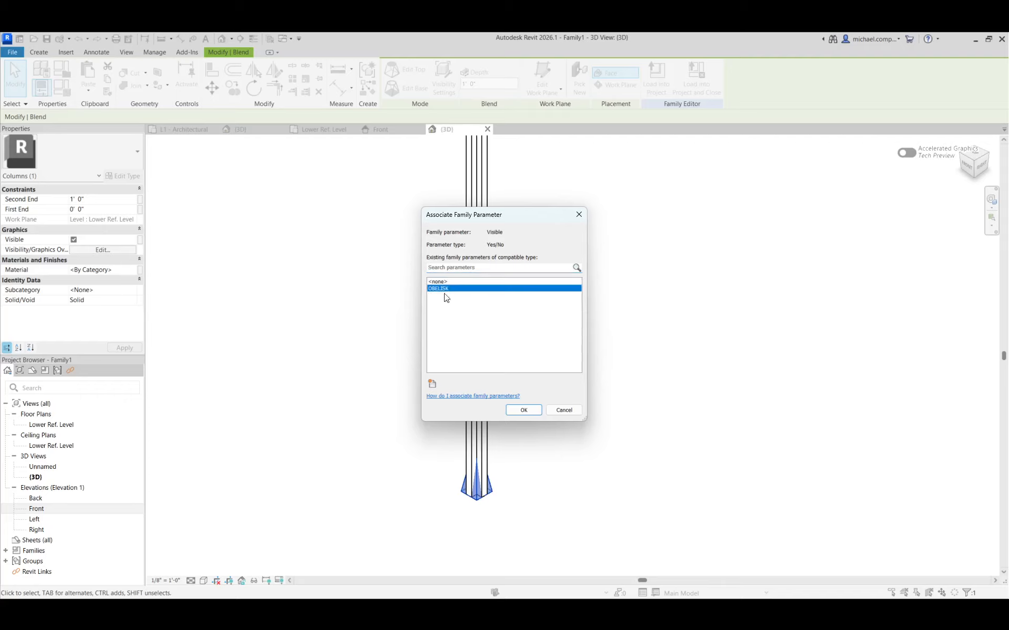
left_click(531, 411)
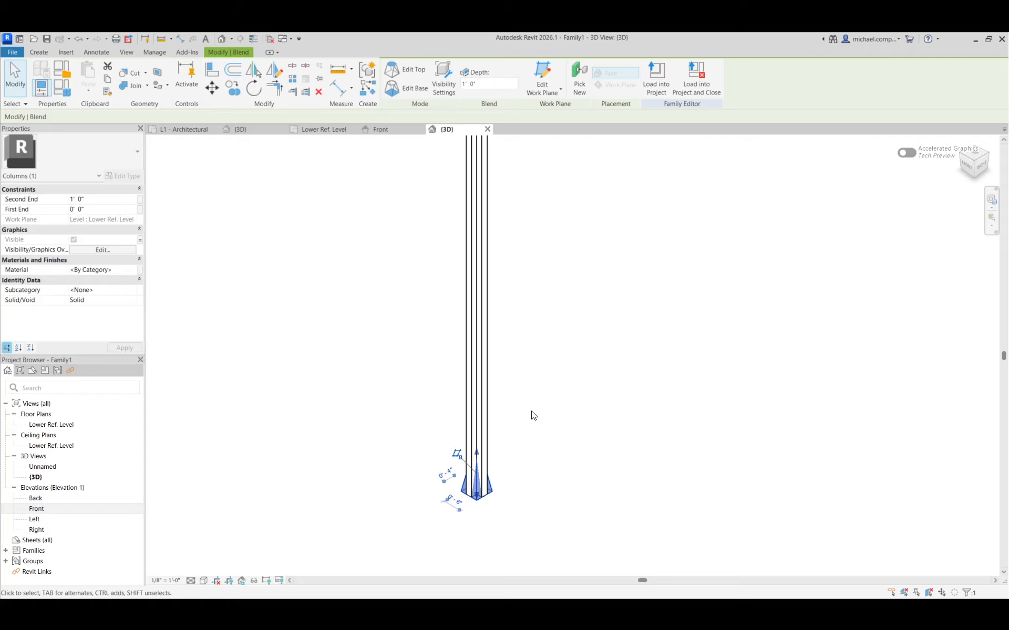
key("Escape")
Associate the cruciform extrusion's Visible property with the OBELISK family parameter.
scroll(512, 410, "down", 2)
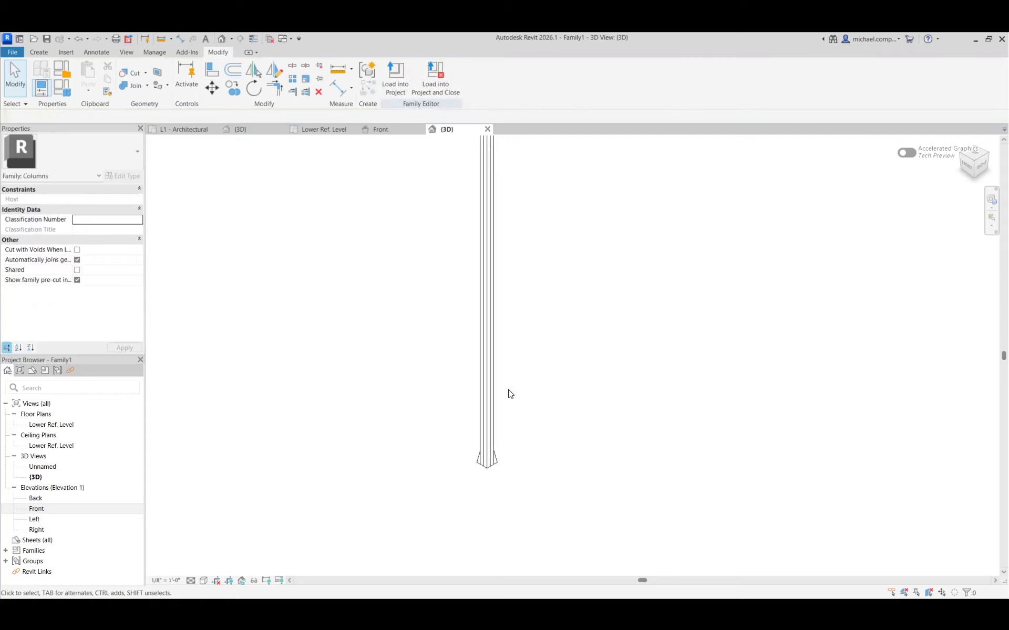
left_click(497, 346)
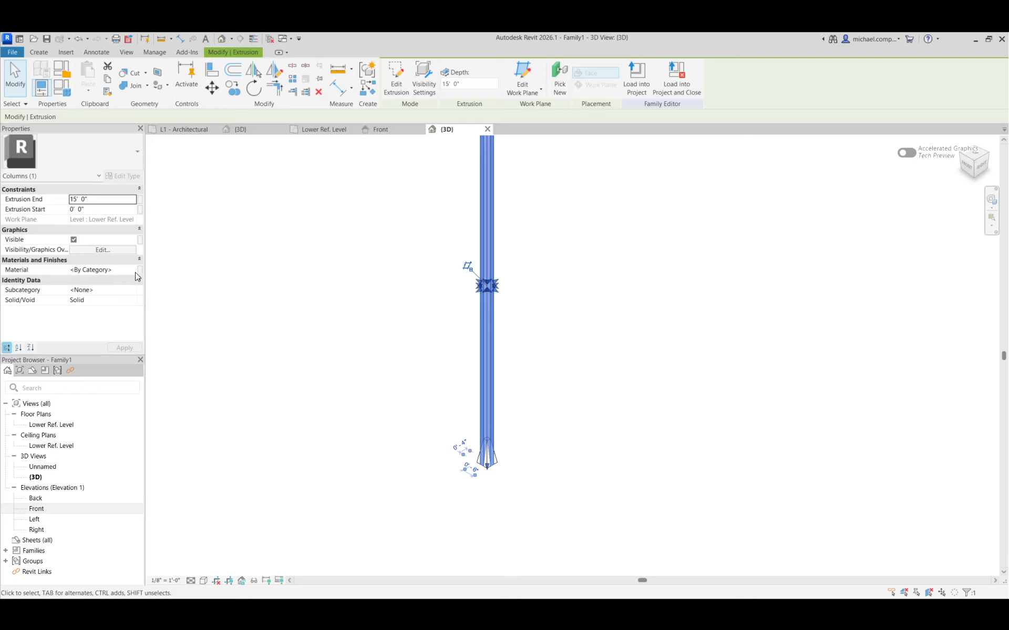
left_click(140, 239)
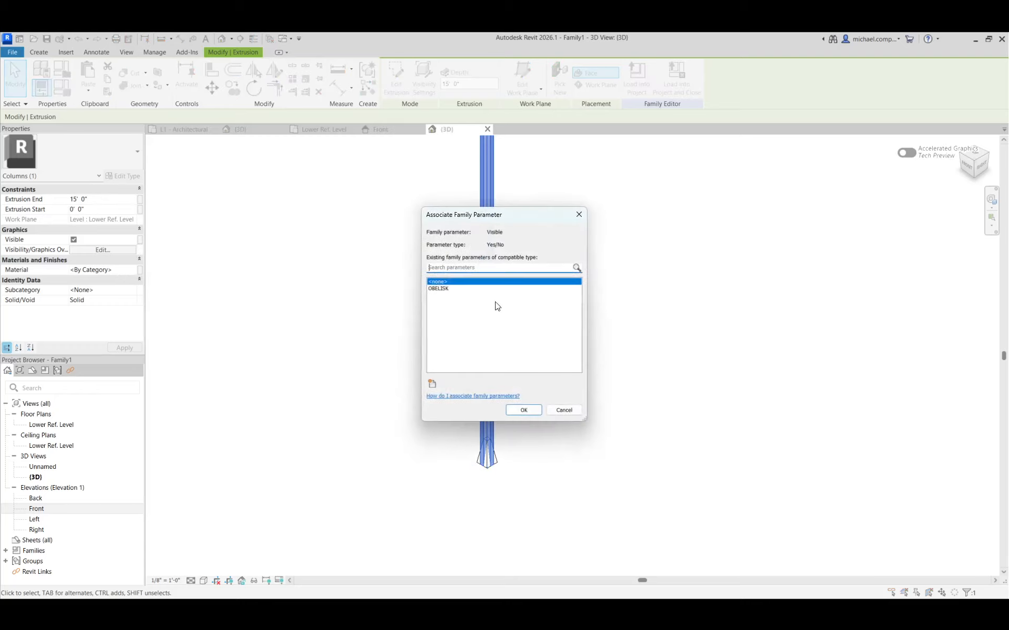
left_click(446, 290)
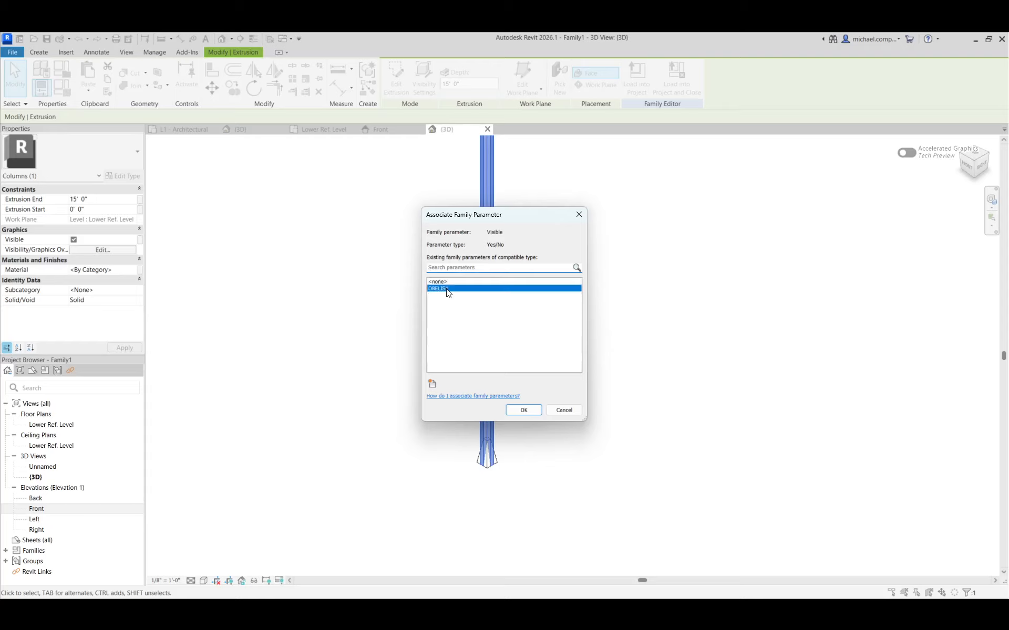
left_click(531, 411)
left_click(534, 398)
scroll(455, 513, "down", 3)
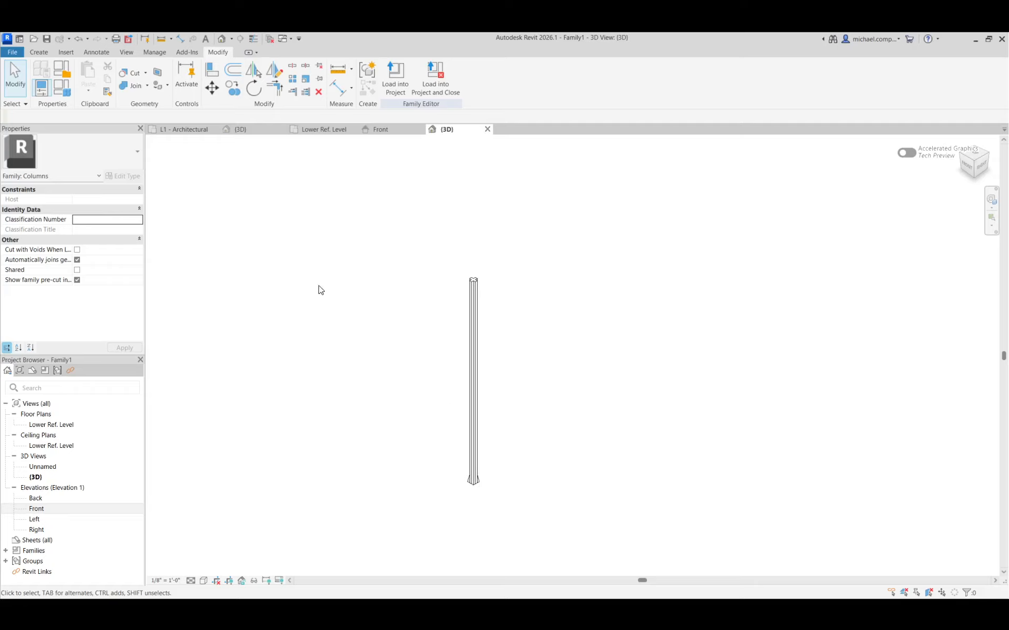
Switch the family to the 1' CRUCIFORM COLUMN type and apply it.
left_click(62, 87)
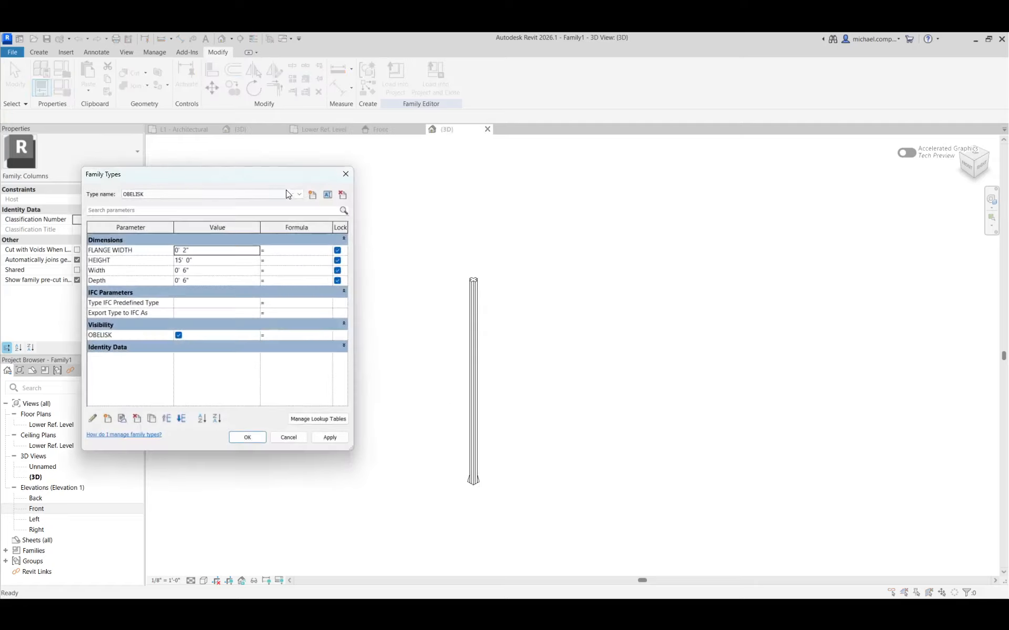
left_click(300, 195)
left_click(158, 203)
left_click(316, 437)
left_click(245, 438)
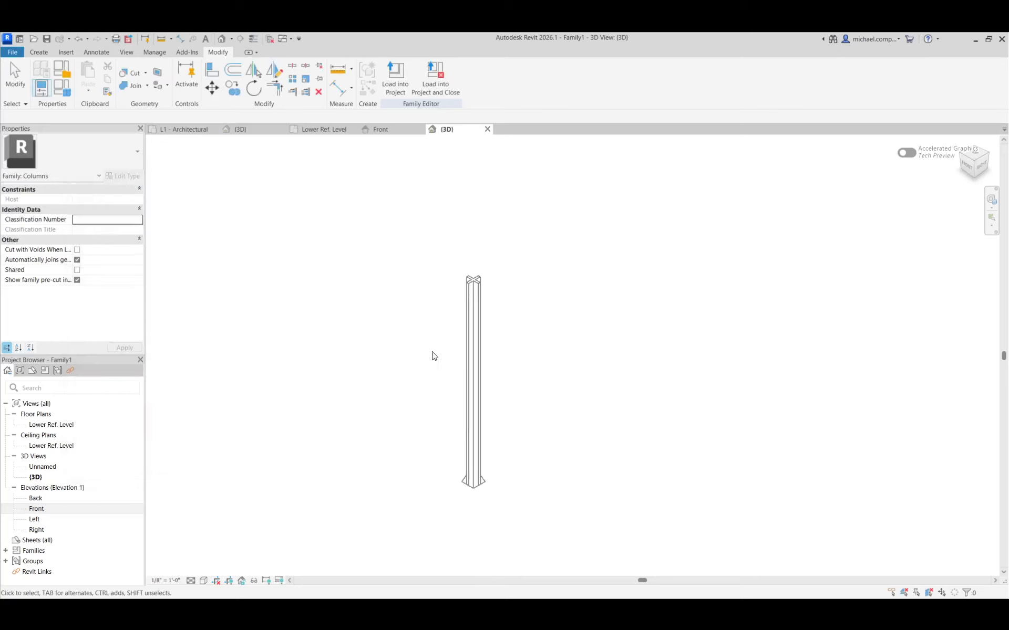
Check which family parameter controls the cruciform extrusion's Visible property.
left_click(466, 316)
left_click(139, 240)
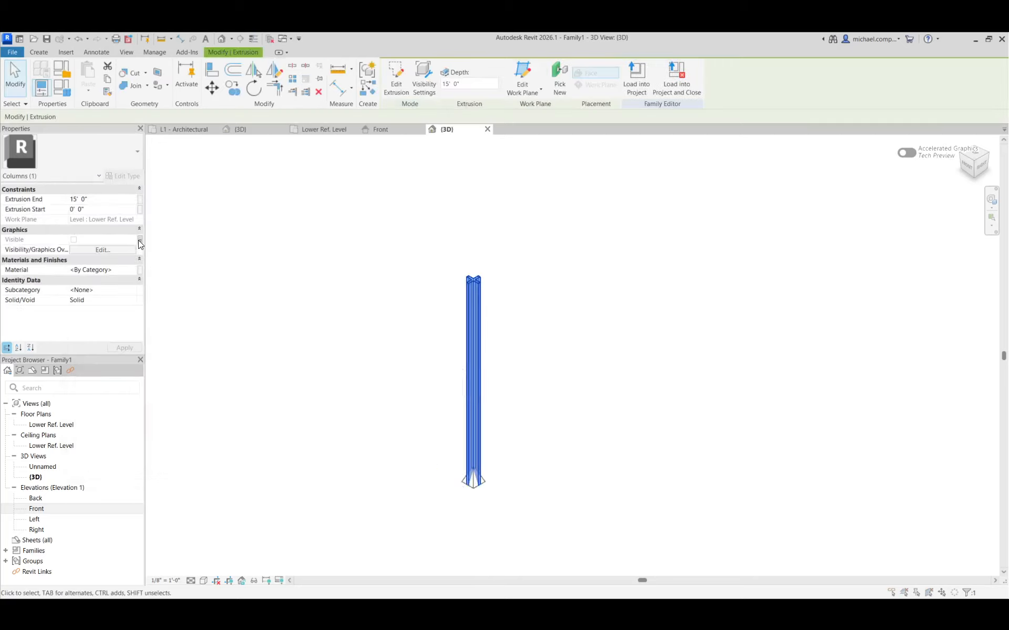
left_click(521, 410)
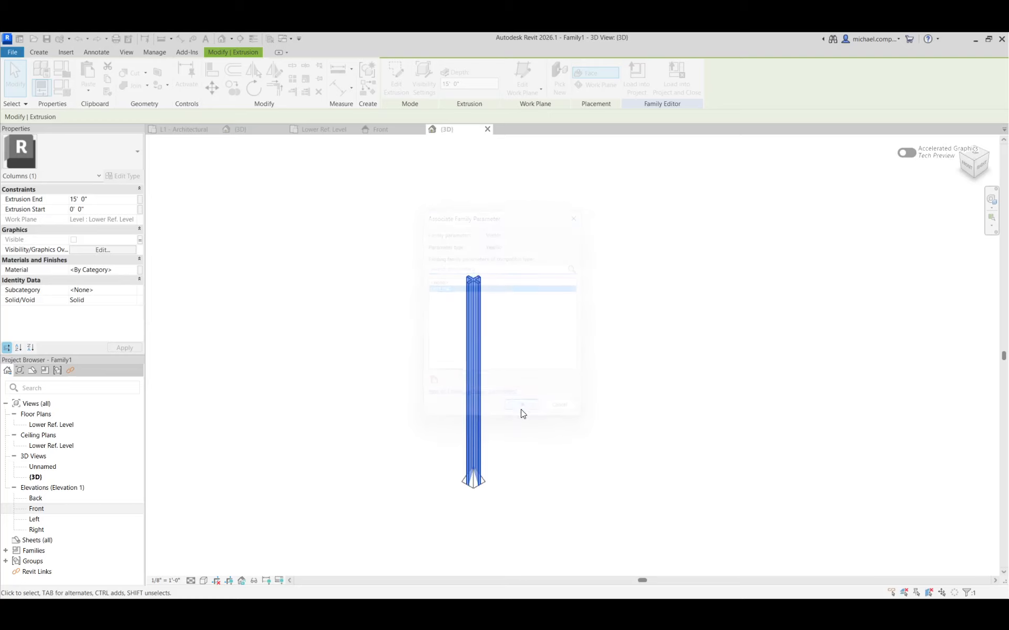
left_click(524, 391)
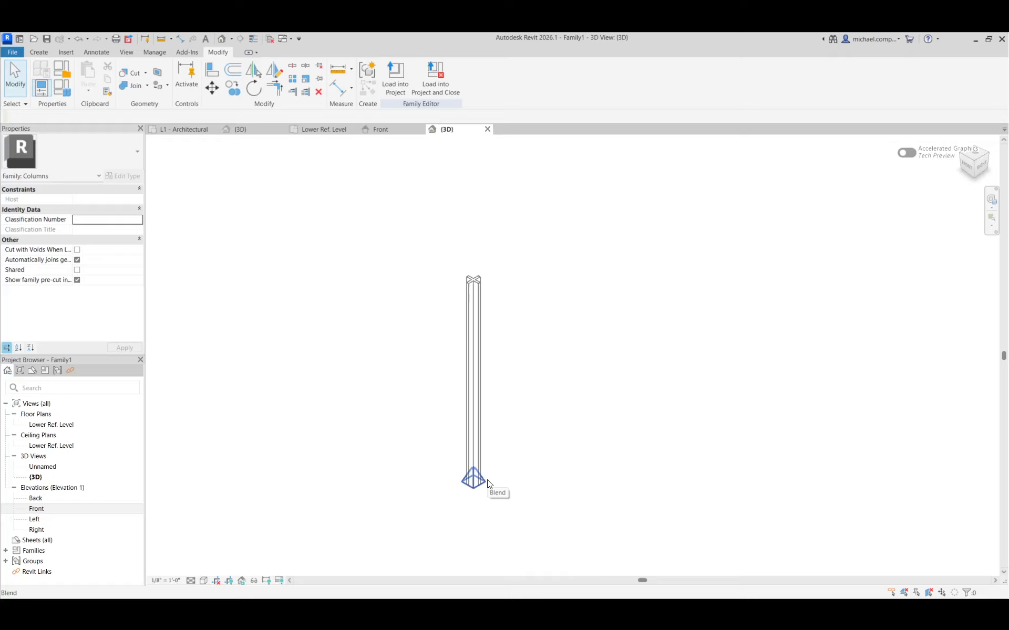
In the Front elevation, stretch the blend's top upward past the Upper Ref Level to a little below the column's top reference plane.
left_click(383, 130)
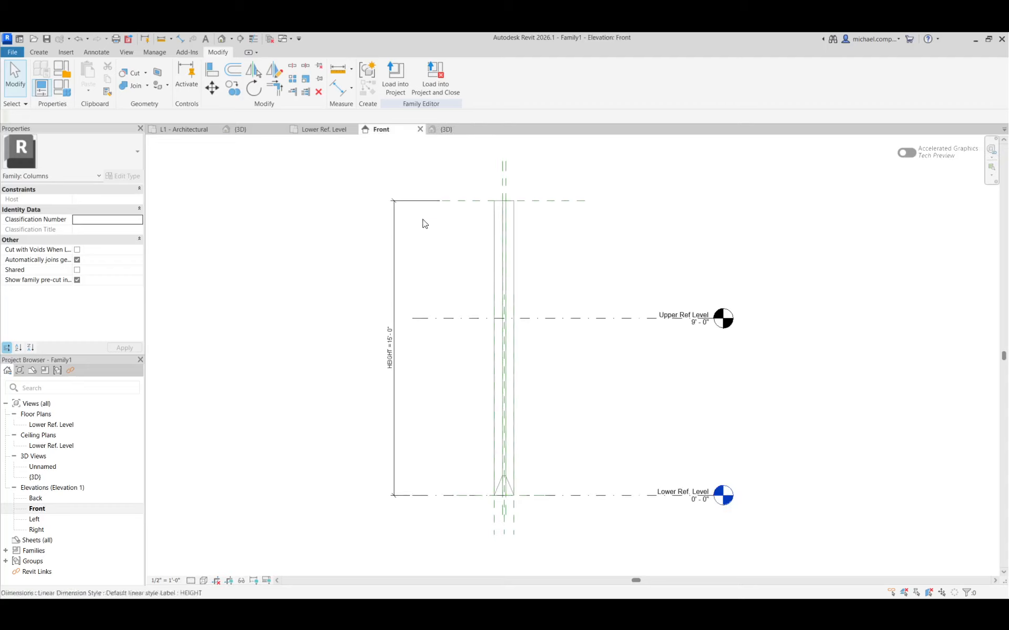
left_click(514, 489)
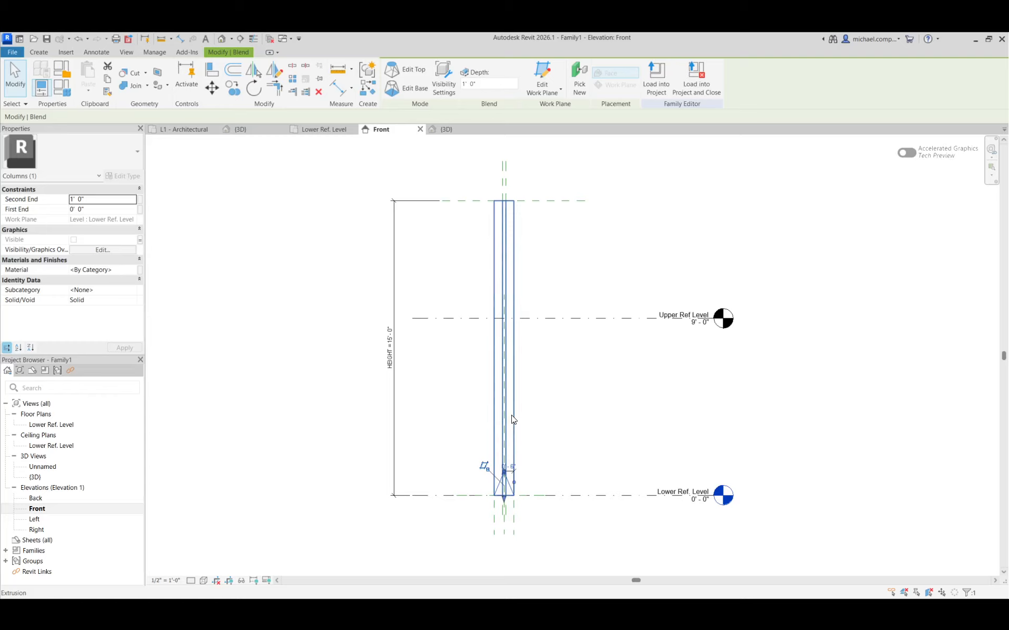
left_click(530, 464)
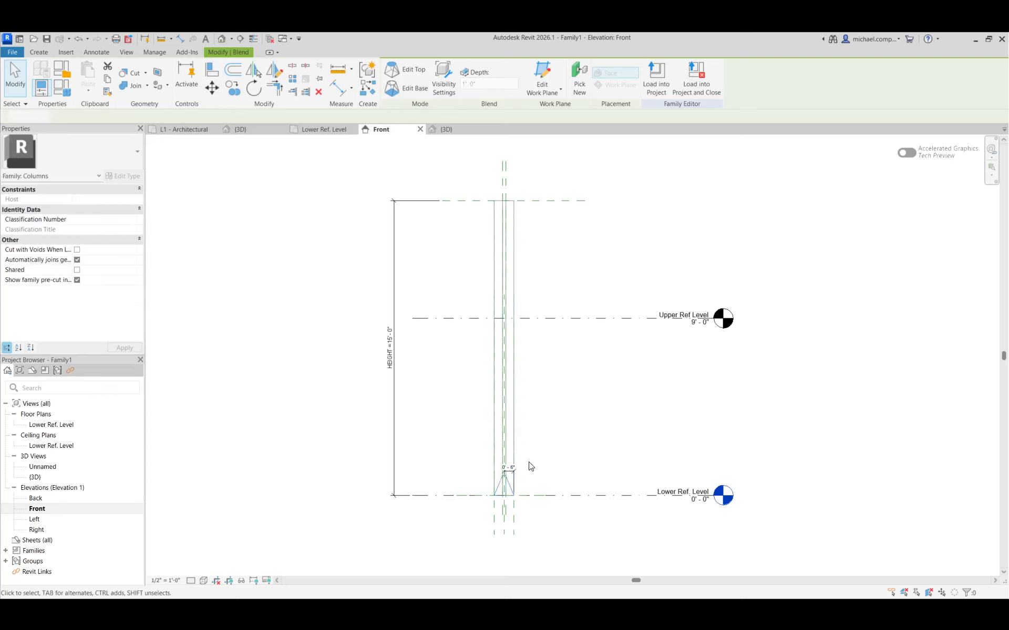
left_click(512, 485)
scroll(512, 487, "up", 3)
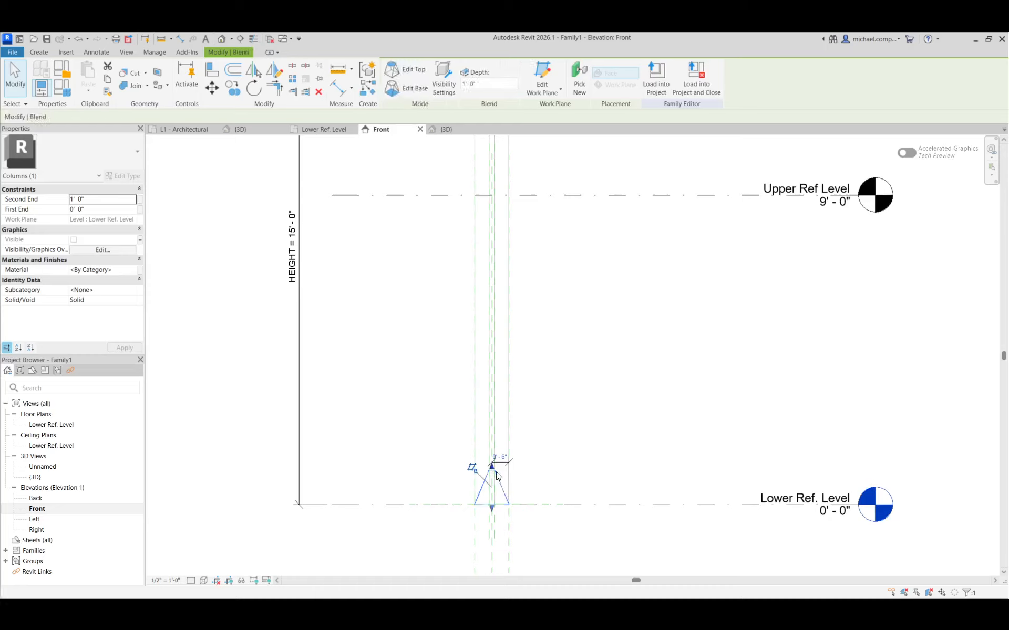
left_click_drag(489, 468, 474, 247)
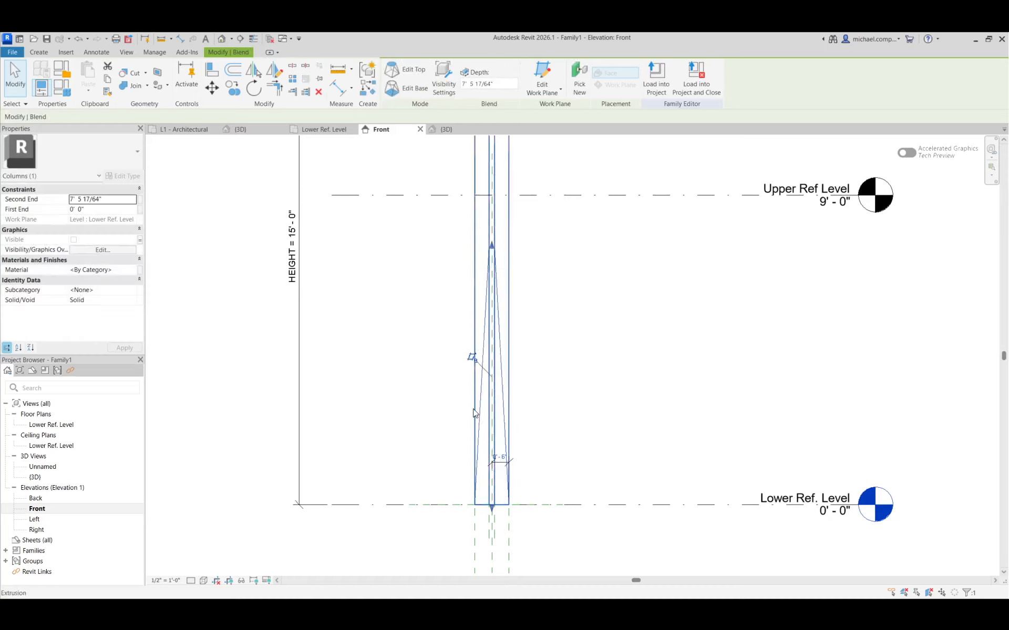
scroll(473, 413, "down", 3)
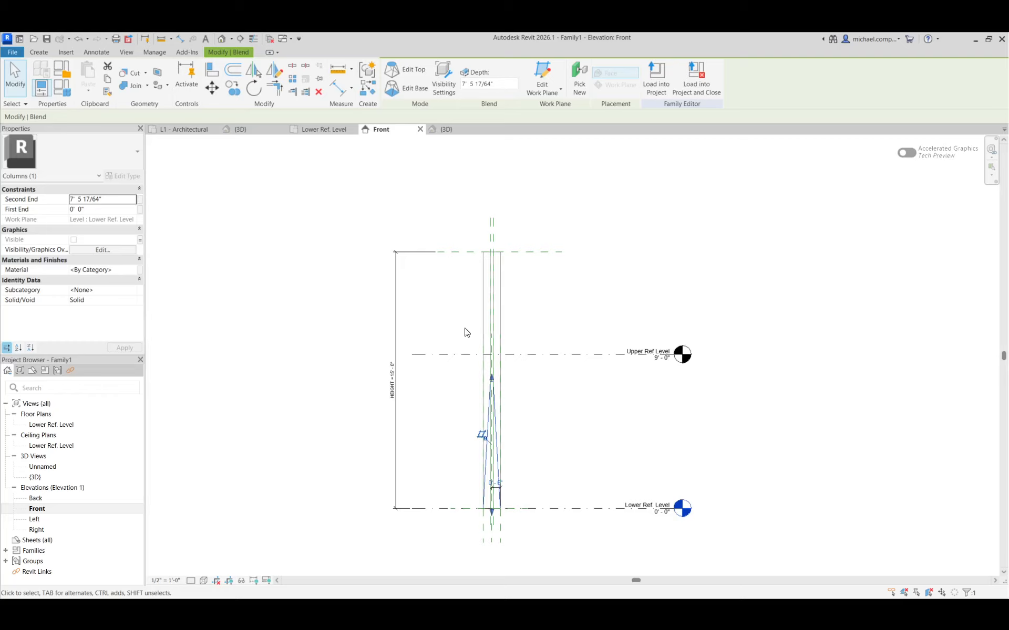
scroll(499, 363, "up", 1)
left_click_drag(489, 387, 479, 257)
left_click(540, 238)
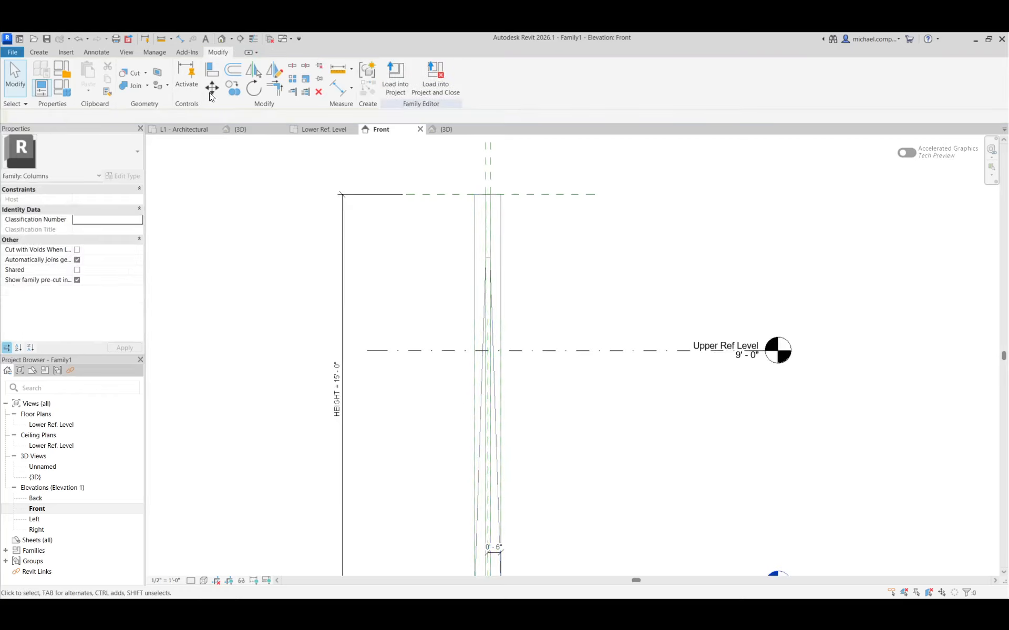
Align the blend's top edge to the reference plane at the column's top, and return to the 3D view.
left_click(212, 70)
left_click(547, 195)
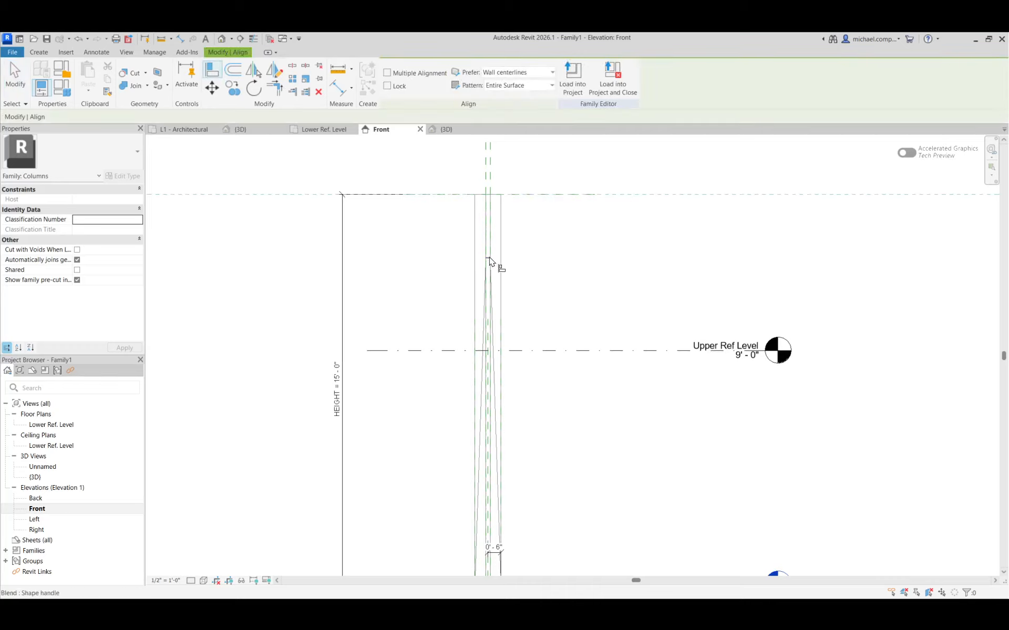
left_click(489, 261)
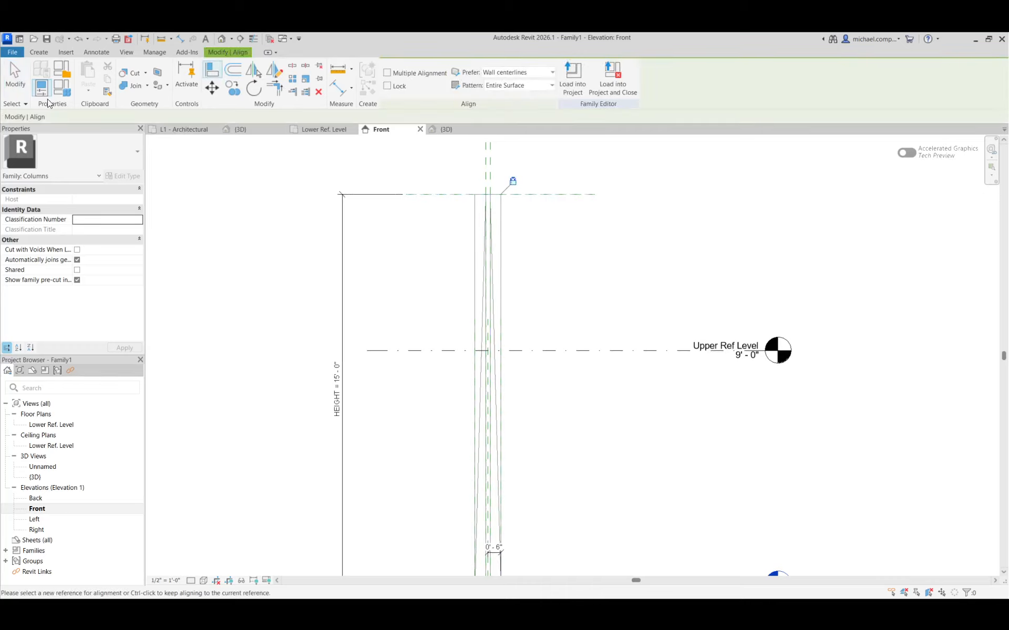
left_click(15, 73)
scroll(436, 287, "down", 3)
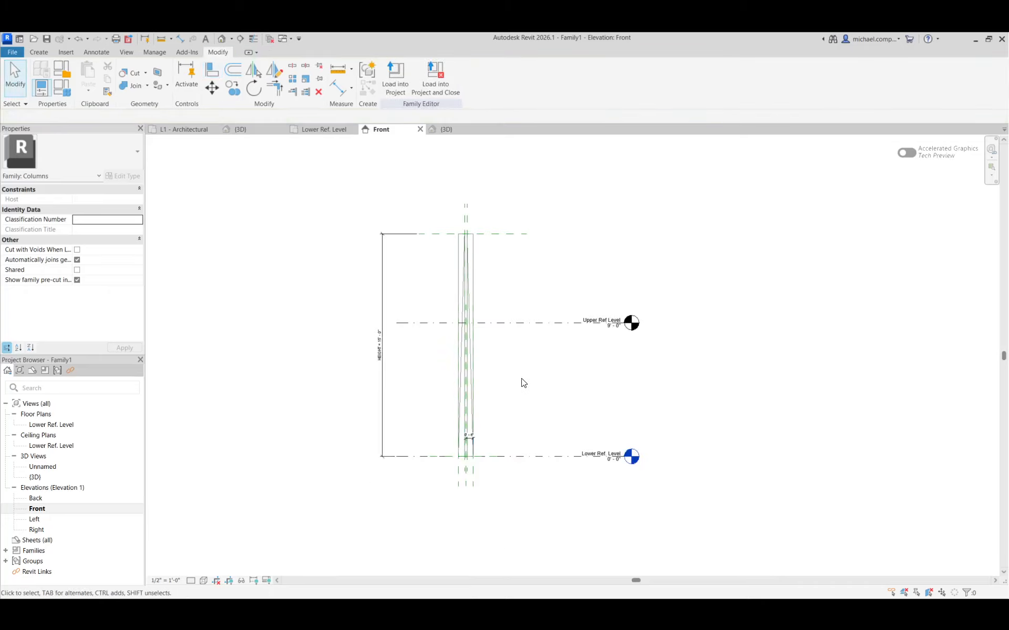
left_click(447, 129)
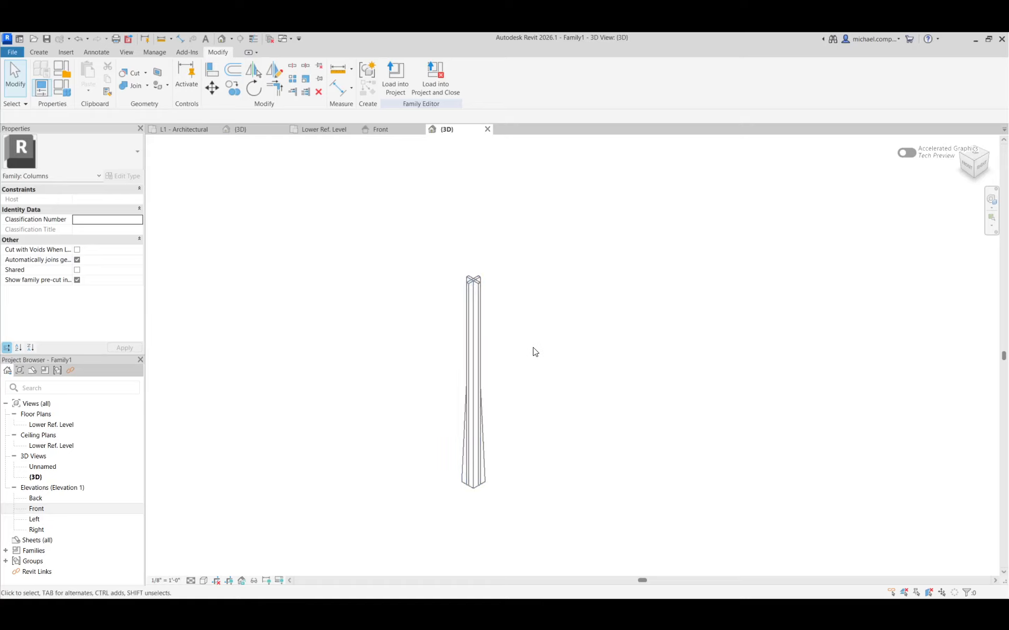
Save the family as BARC COLUMN in the Downloads folder, and load it into the project while closing the family.
left_click(46, 39)
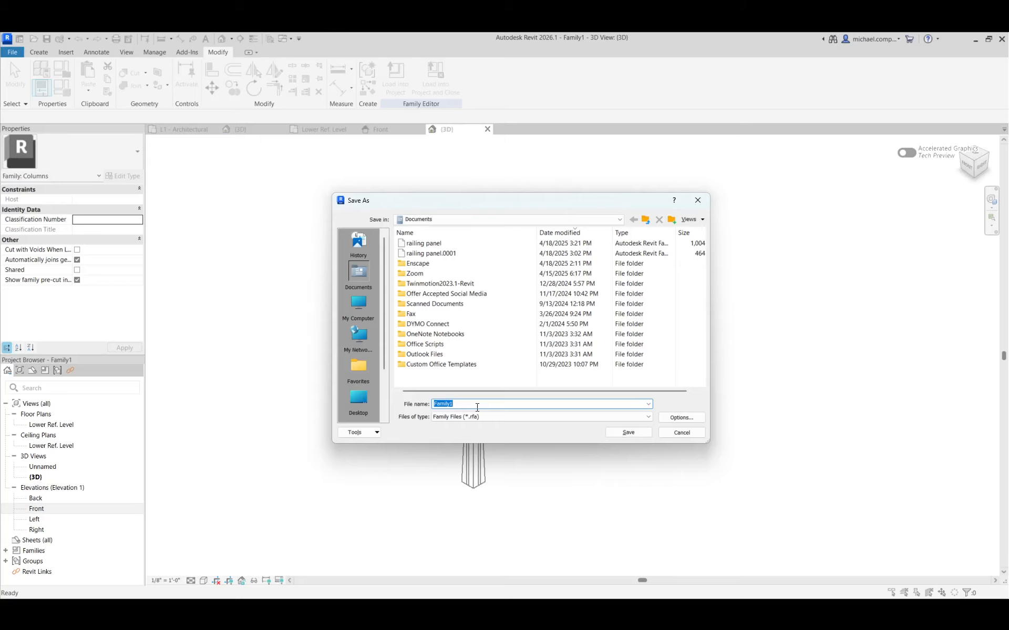
type("BARC COLUMN")
left_click(620, 220)
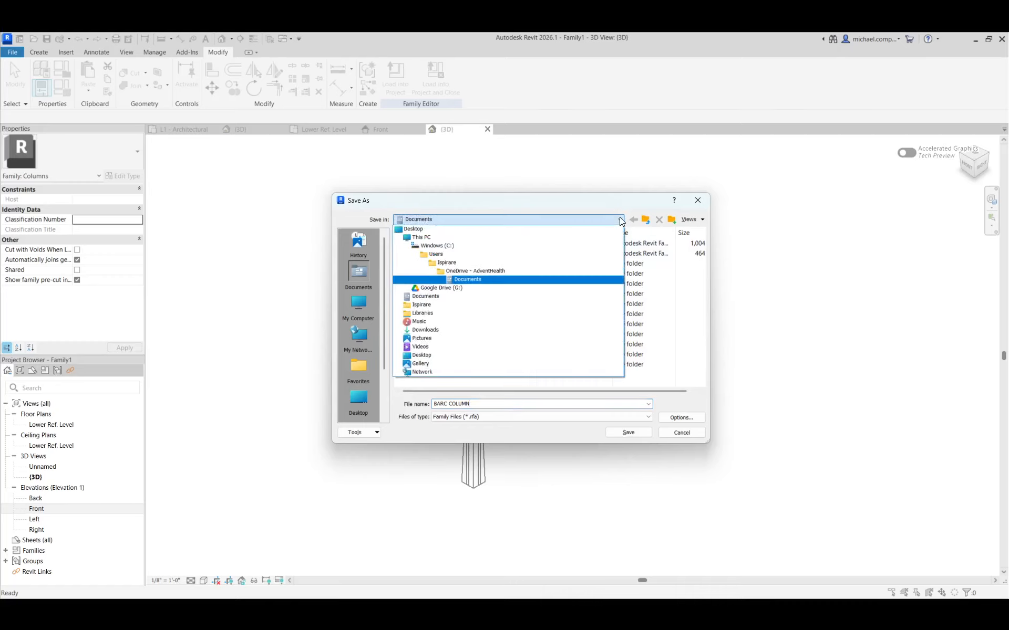
left_click(455, 330)
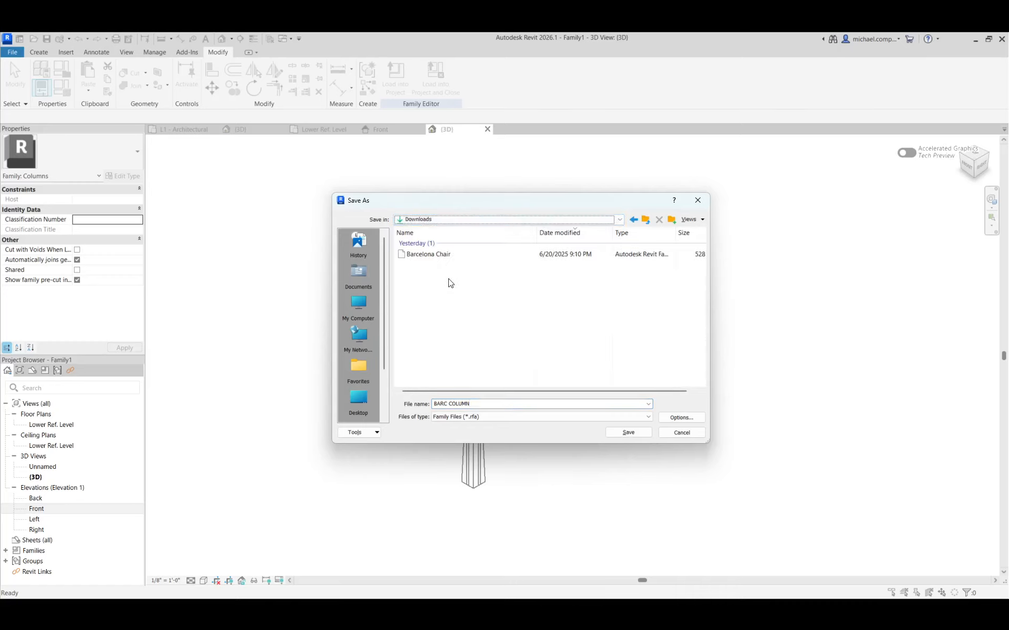
left_click(626, 431)
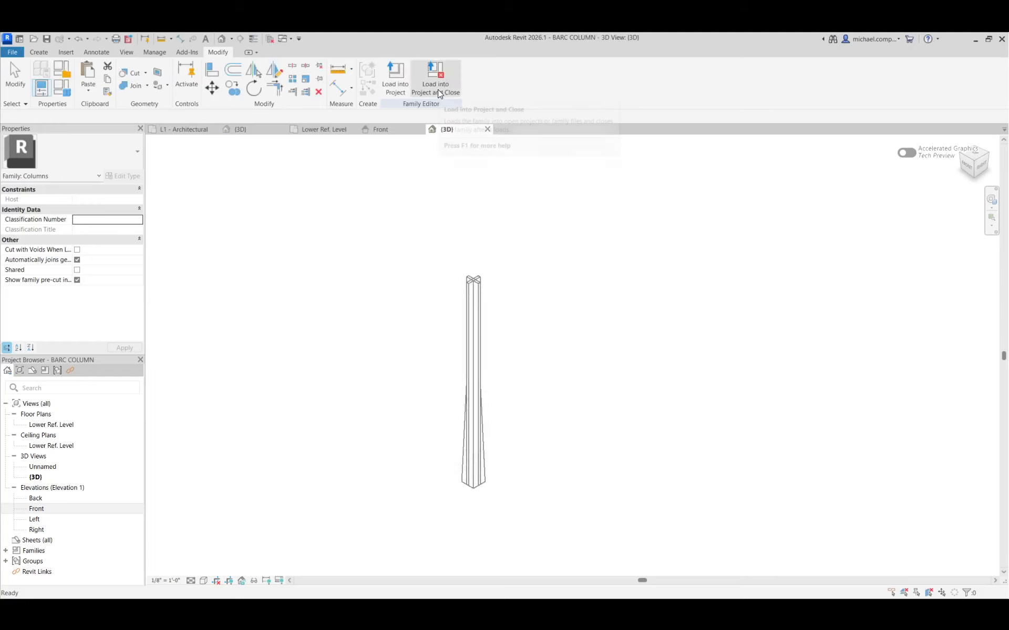
left_click(437, 84)
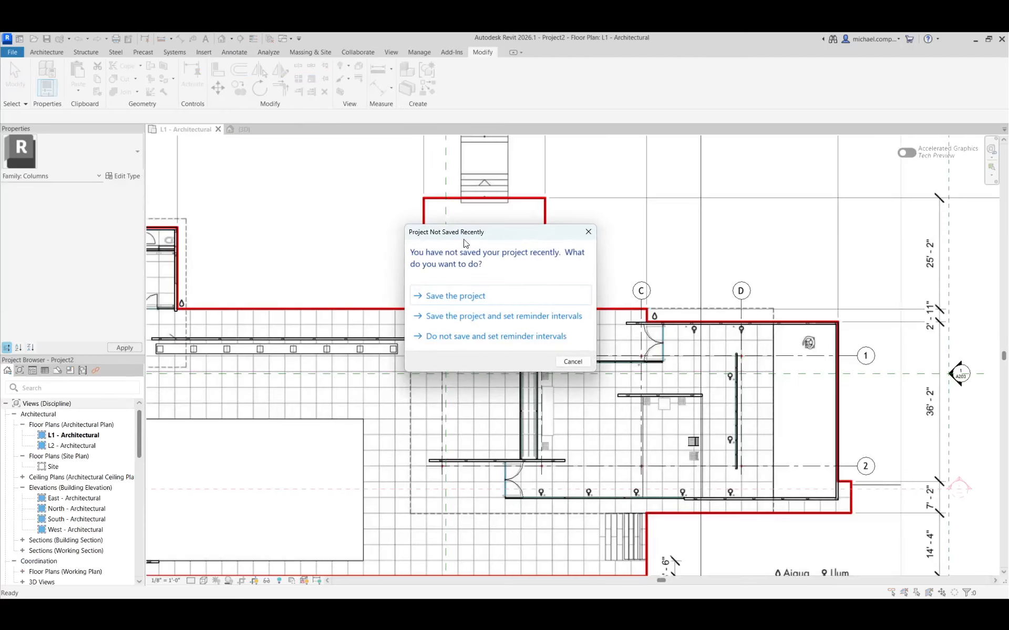
Save the project and place a 1' CRUCIFORM COLUMN from L1 to L2 on the paving between the pool and grid A, south of grid 2.
left_click(477, 297)
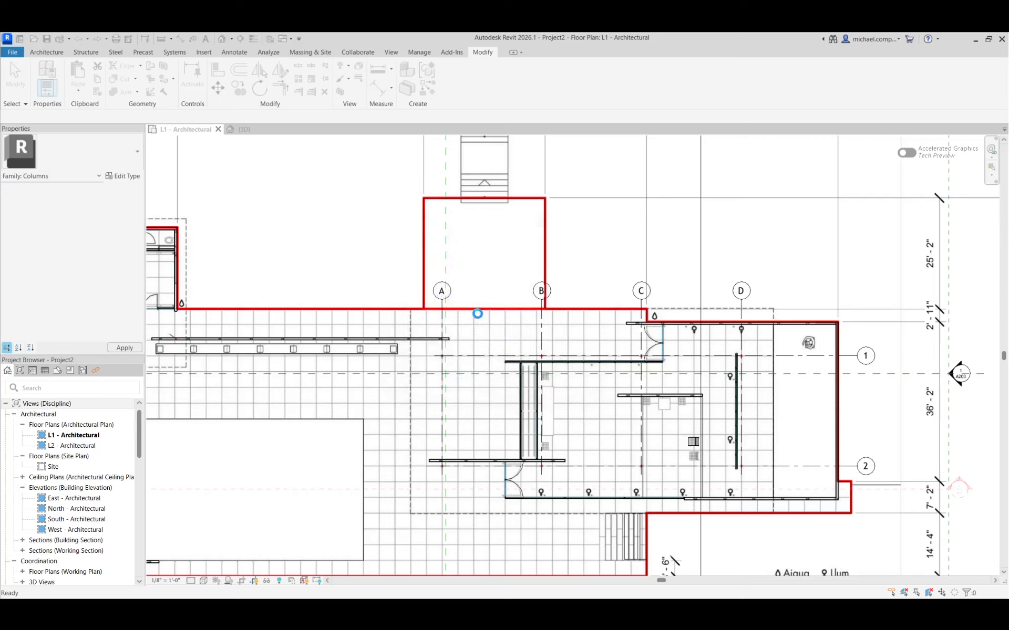
scroll(446, 357, "up", 4)
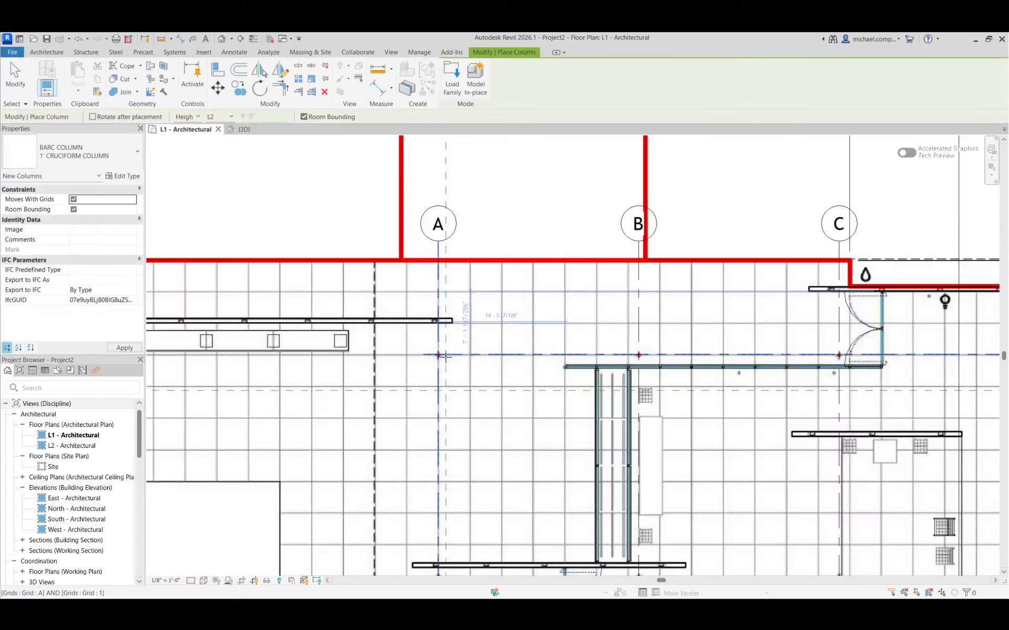
scroll(460, 438, "down", 5)
scroll(459, 439, "up", 6)
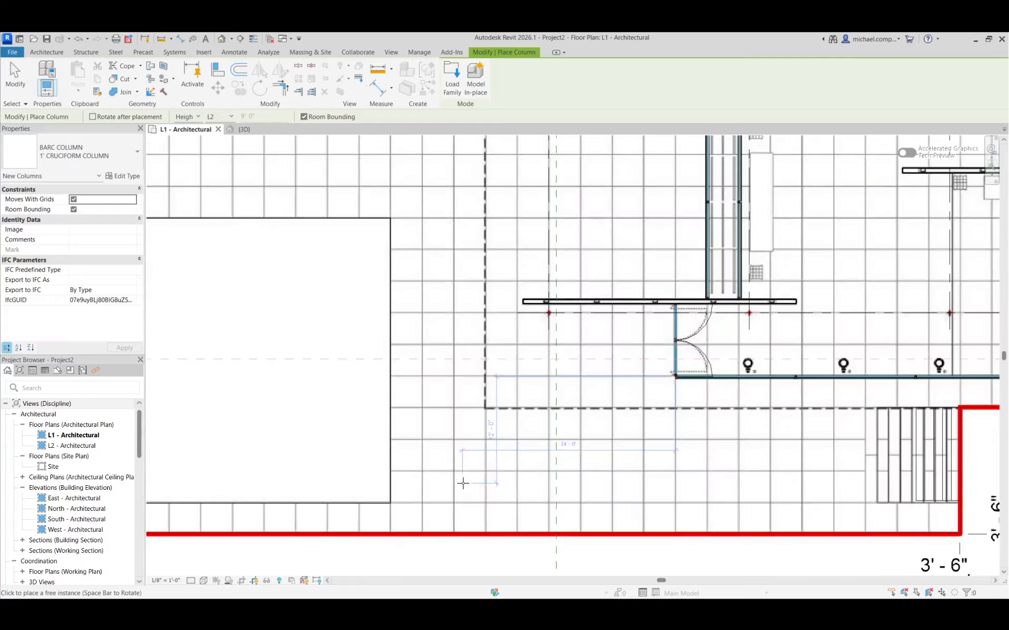
scroll(472, 476, "down", 2)
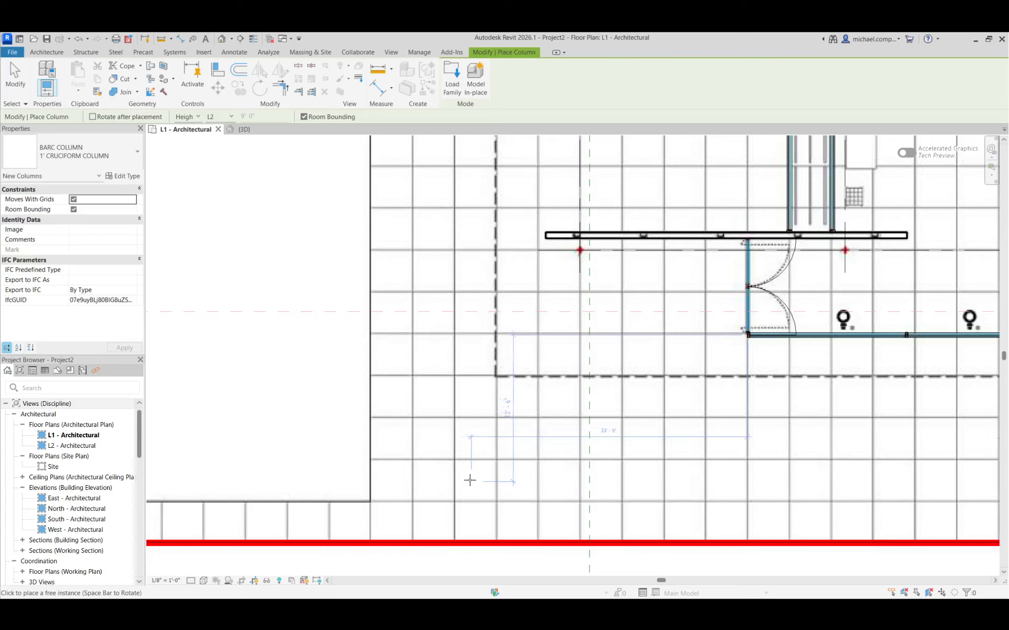
left_click(470, 479)
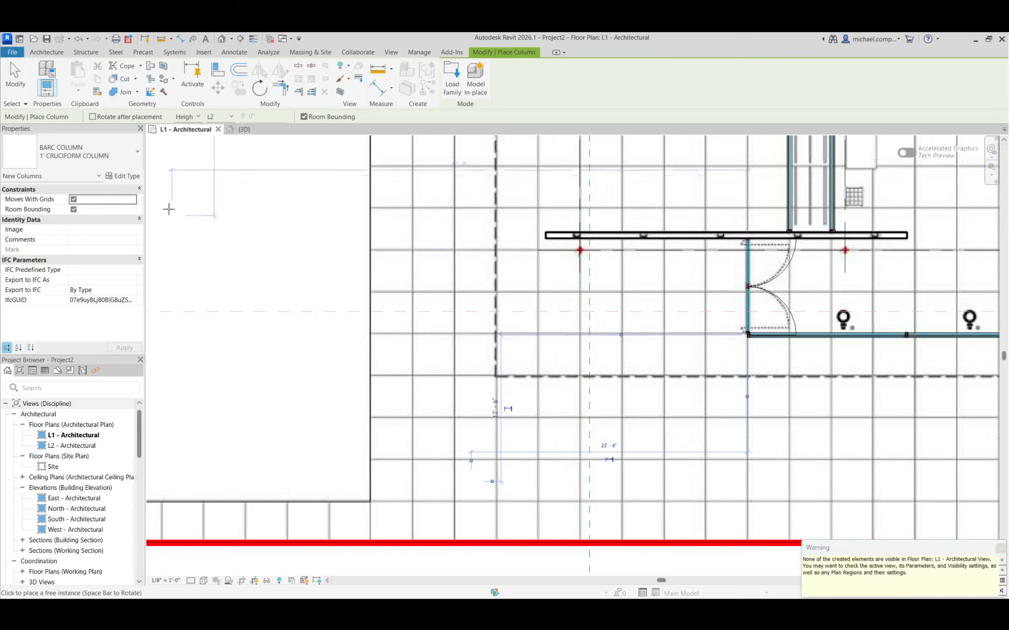
Place a 6" CRUCIFORM COLUMN east of the previous column, and an OBELISK column in the same row on grid A's extension.
left_click(111, 156)
left_click(100, 223)
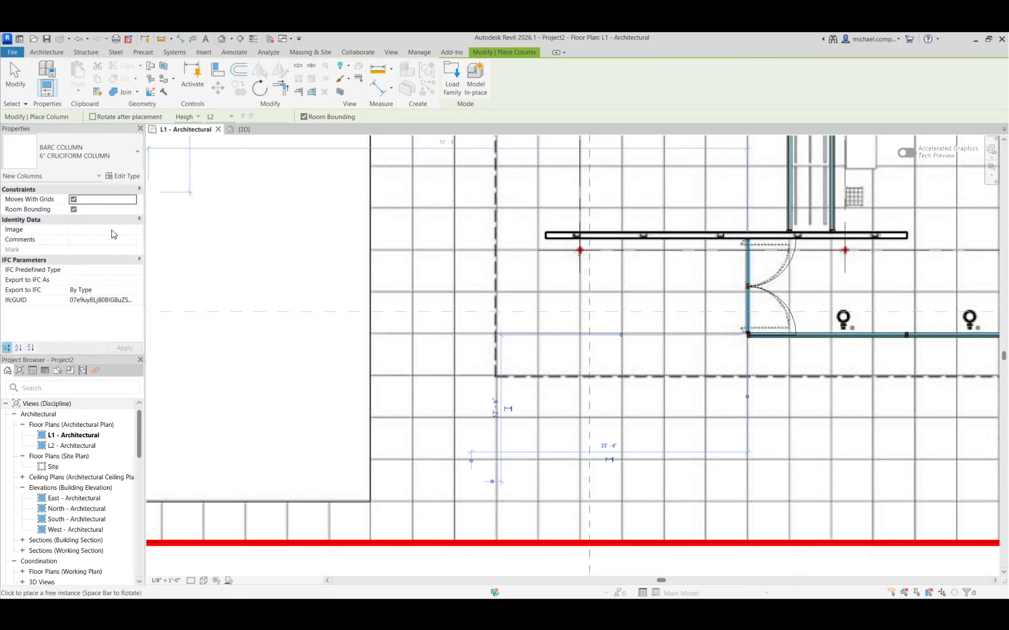
left_click(526, 480)
left_click(105, 154)
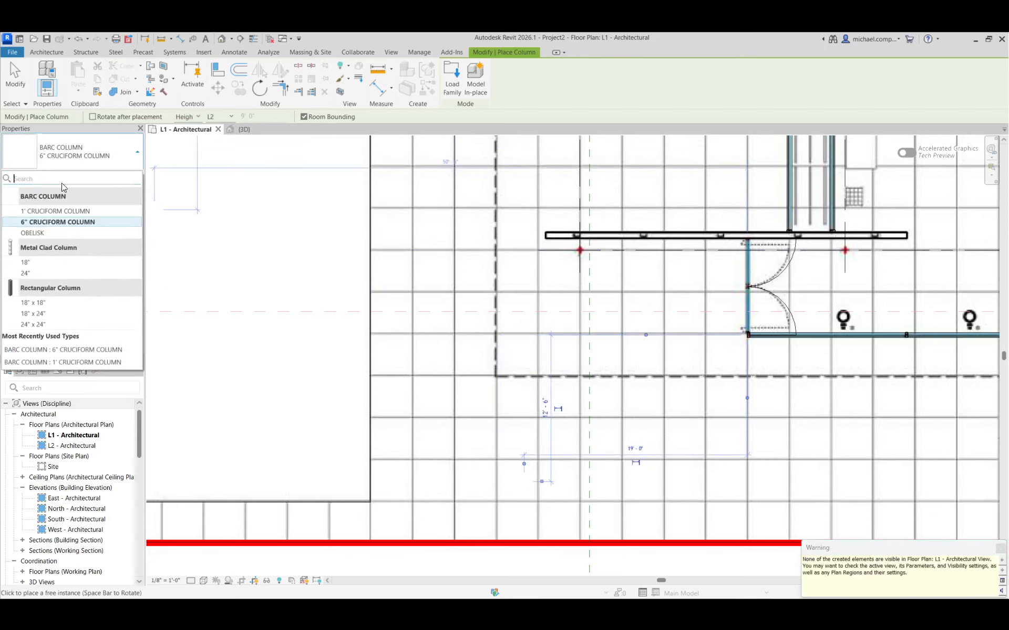
left_click(58, 233)
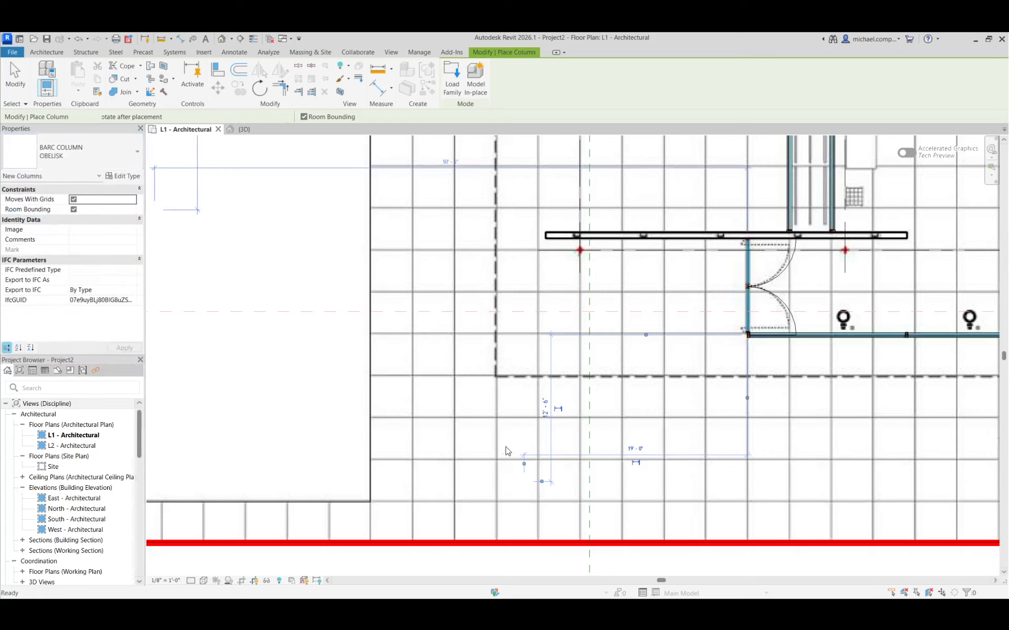
left_click(579, 481)
key("Escape")
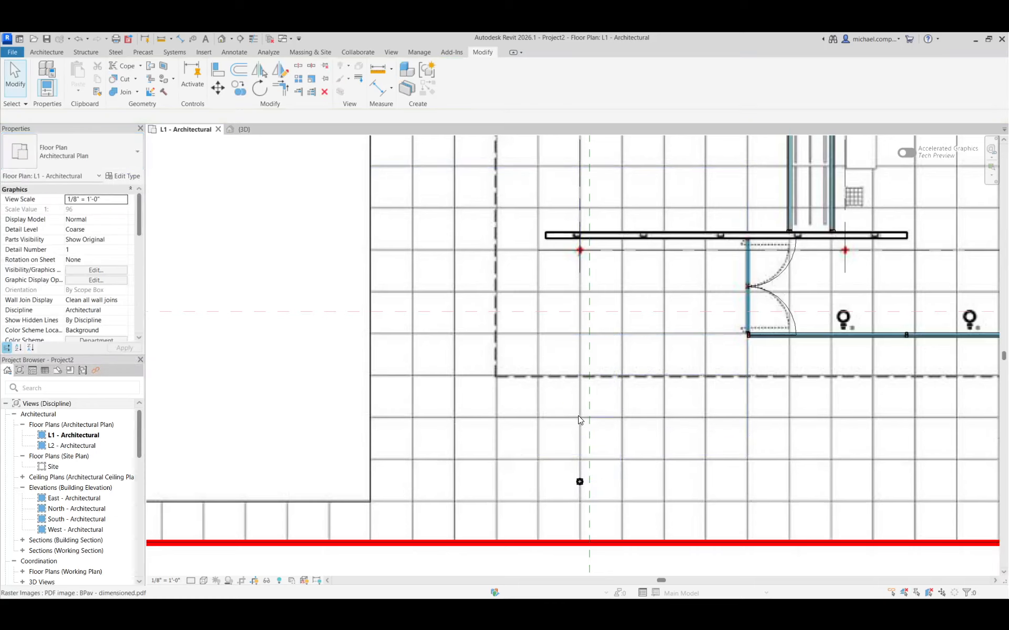
Examine the placed OBELISK column from the front in 3D and review its type parameters, including the OBELISK visibility setting.
left_click(240, 131)
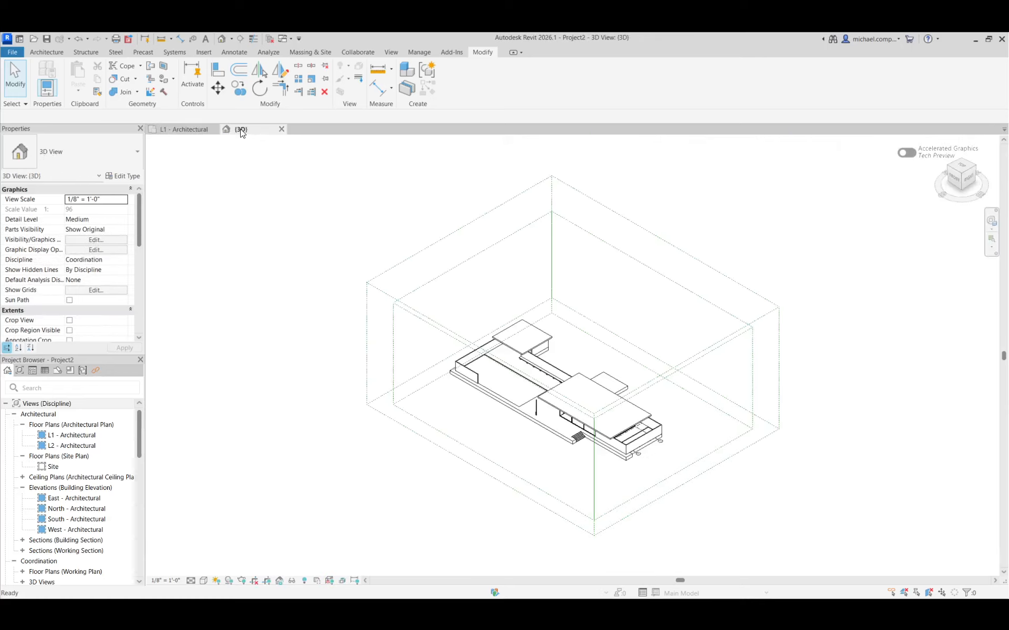
left_click(953, 179)
scroll(575, 412, "up", 8)
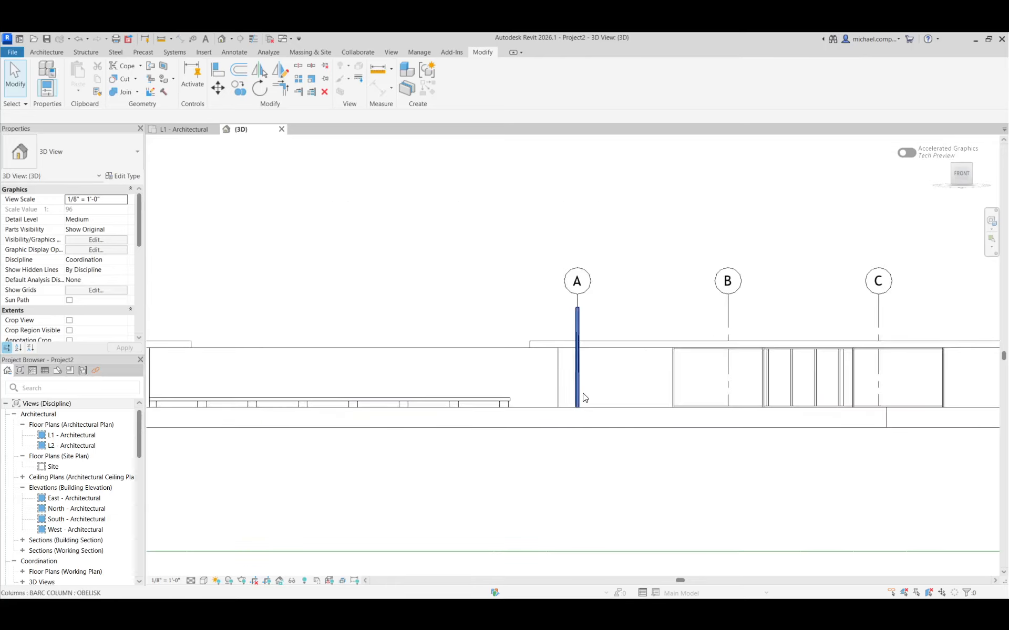
scroll(580, 231, "up", 2)
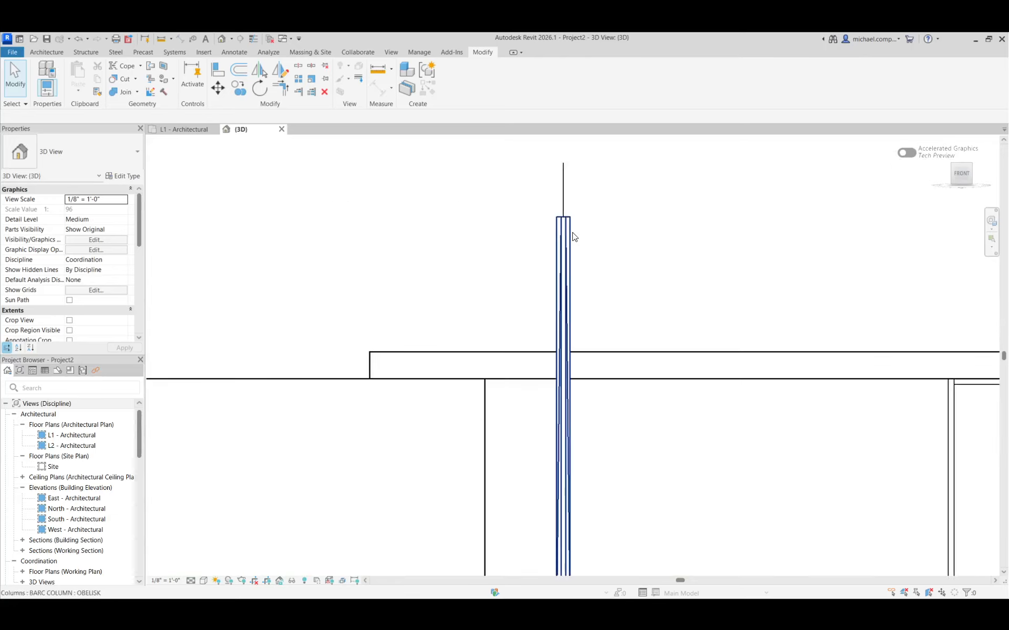
left_click(568, 236)
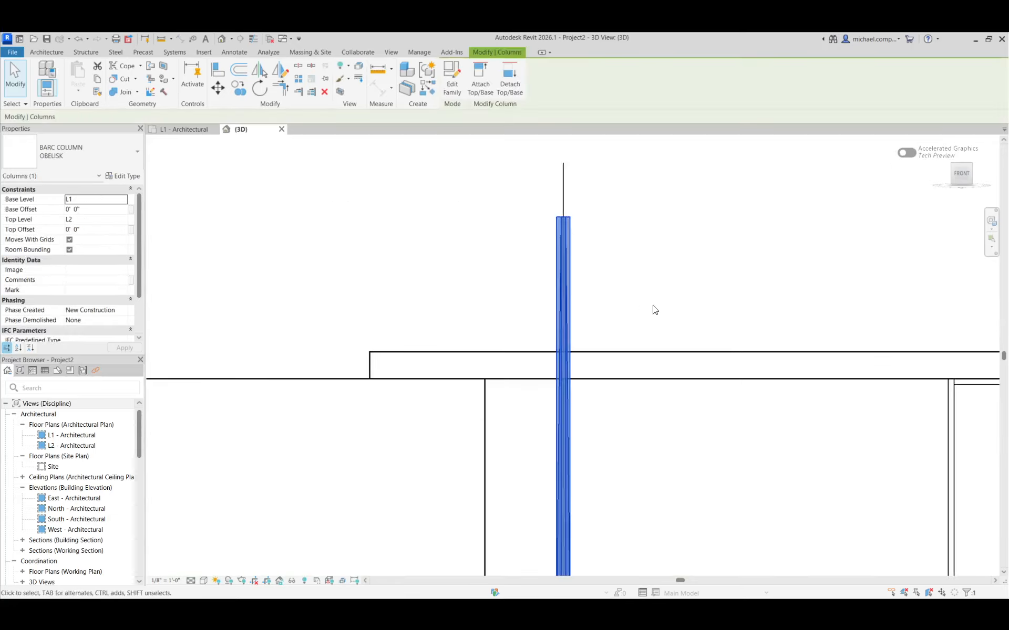
left_click(126, 176)
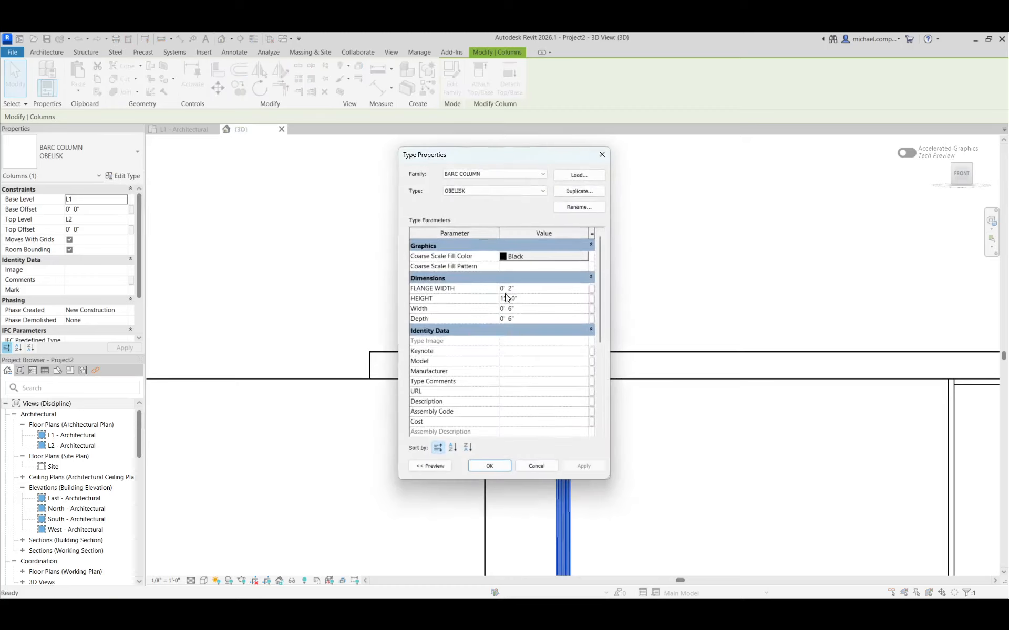
scroll(515, 349, "down", 5)
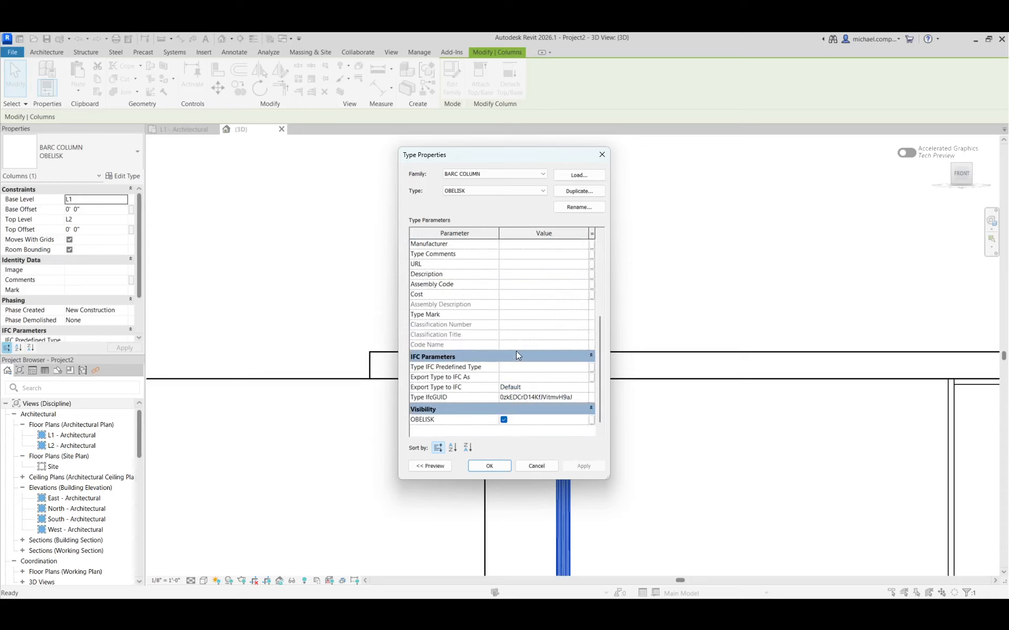
left_click(536, 466)
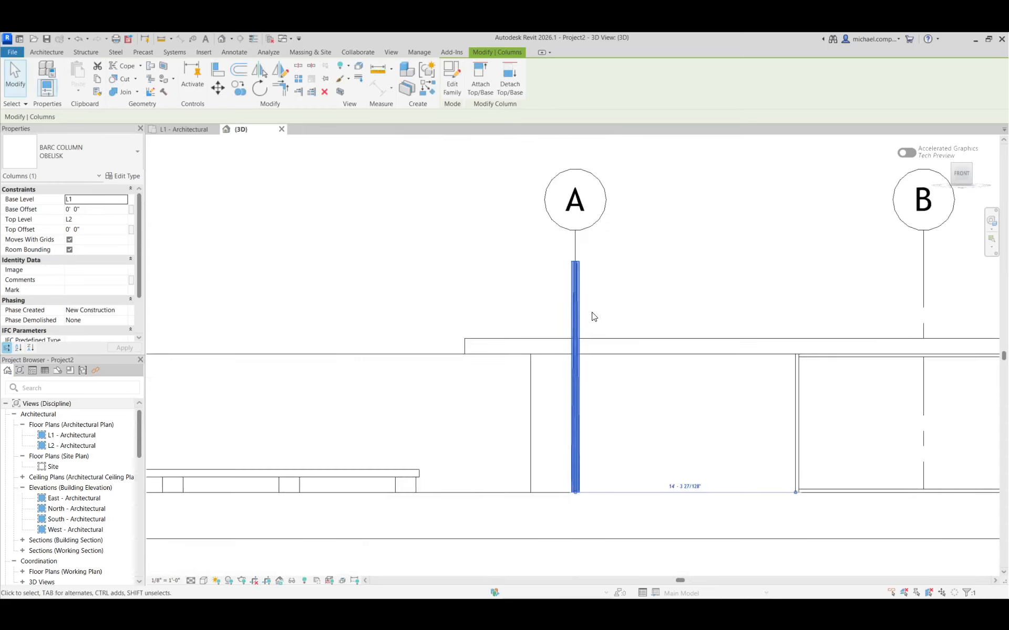
left_click(618, 388)
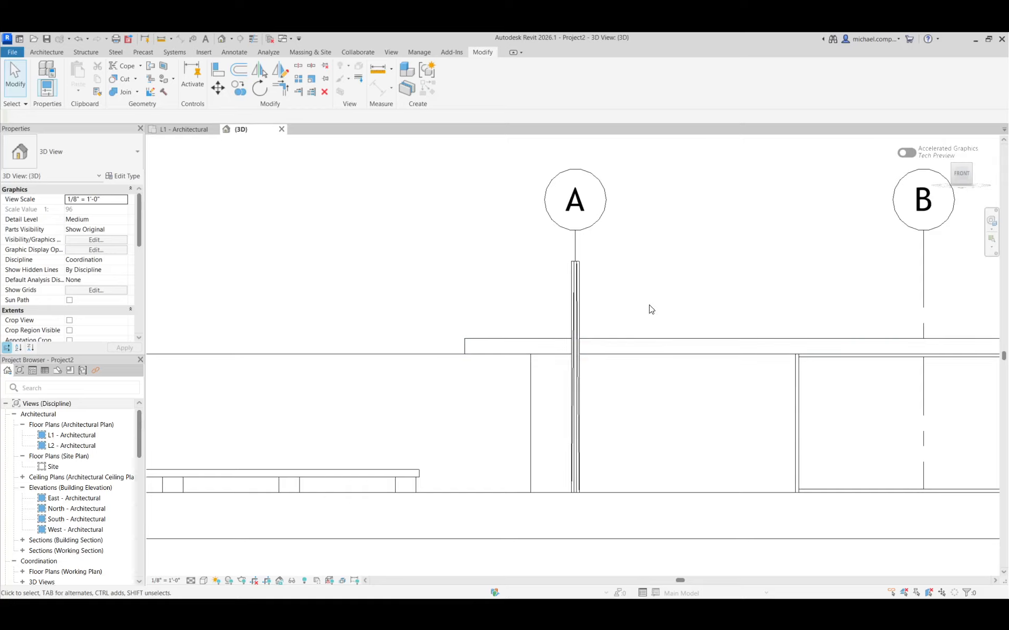
Open the BARC COLUMN family for editing from the placed OBELISK column, and show it in an isometric view.
left_click(969, 167)
scroll(520, 325, "up", 10)
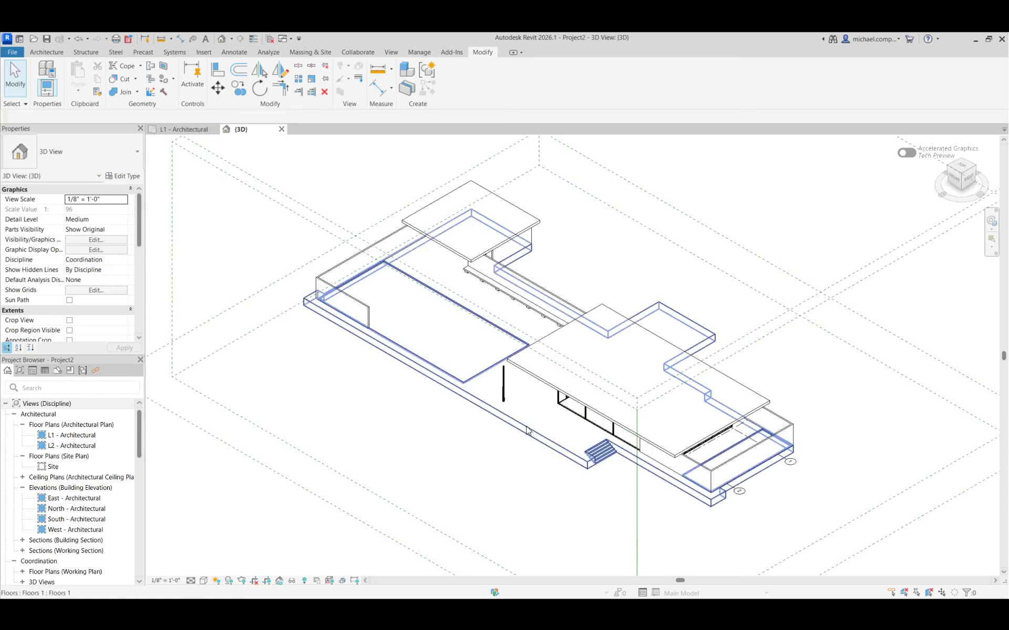
scroll(535, 315, "down", 3)
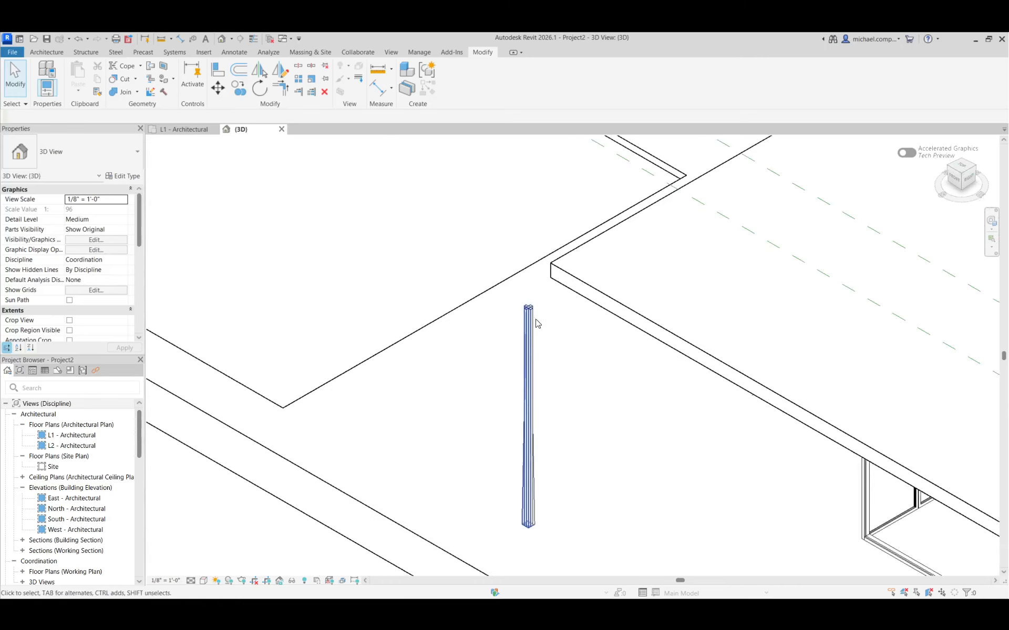
left_click(530, 345)
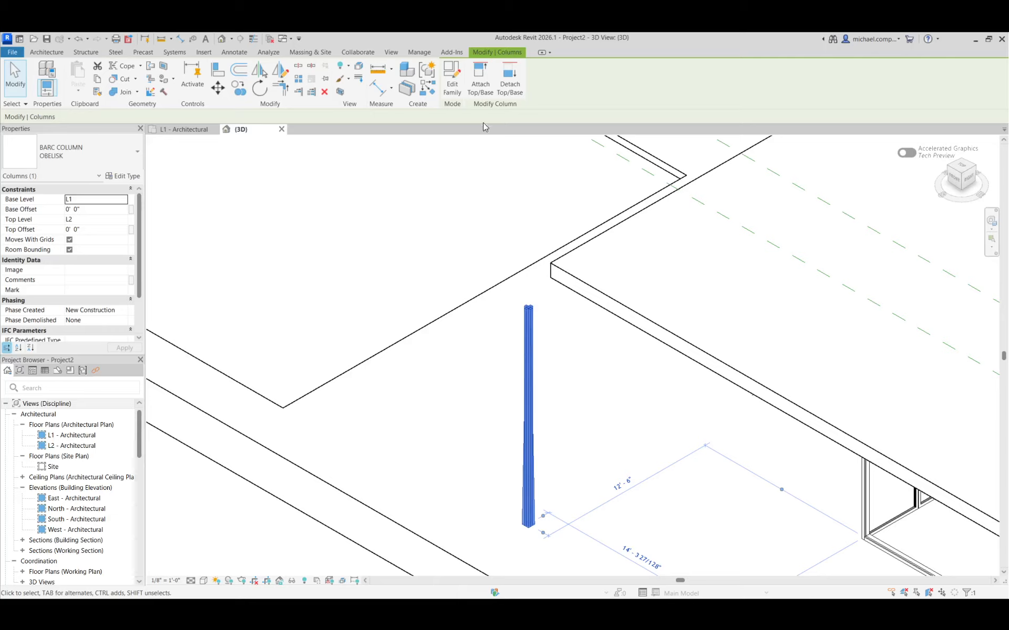
left_click(453, 88)
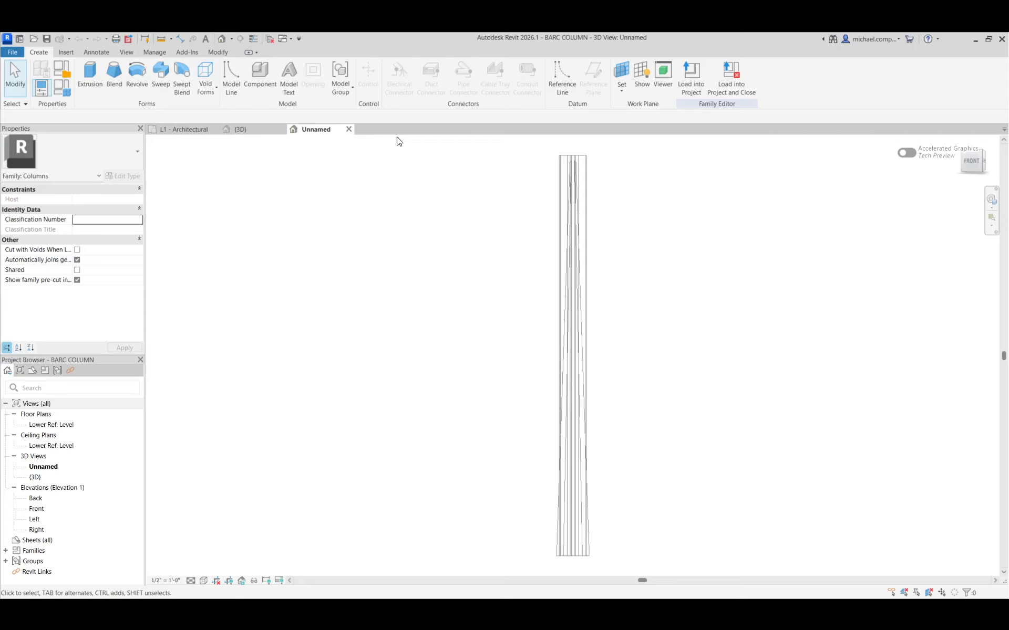
left_click(982, 168)
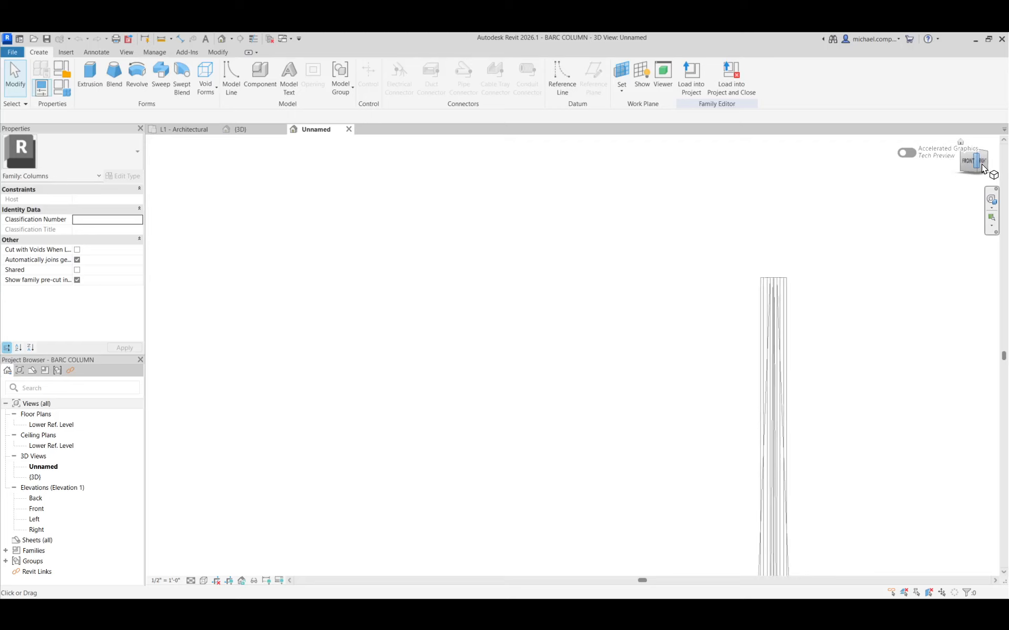
left_click(974, 176)
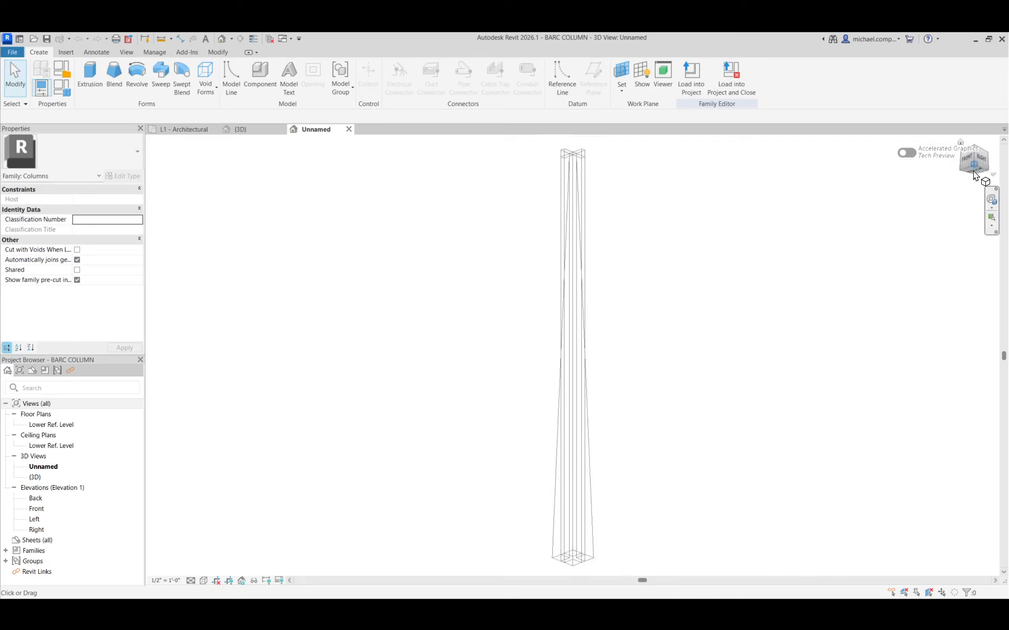
Set the cruciform extrusion's Visible property association to <none>, removing its link to the OBELISK parameter.
left_click(585, 535)
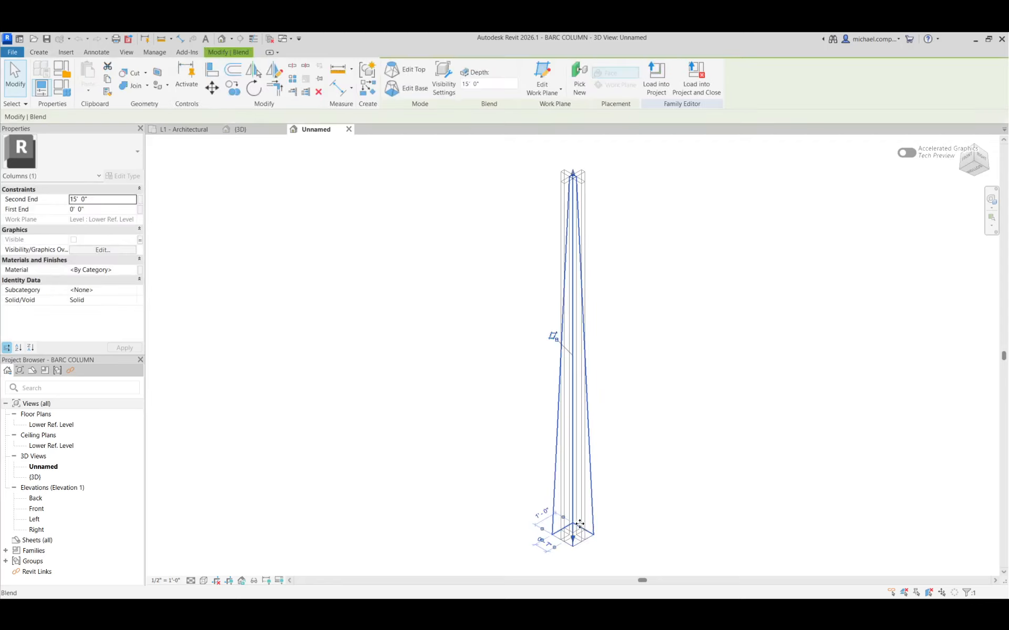
scroll(574, 526, "up", 3)
left_click(597, 502)
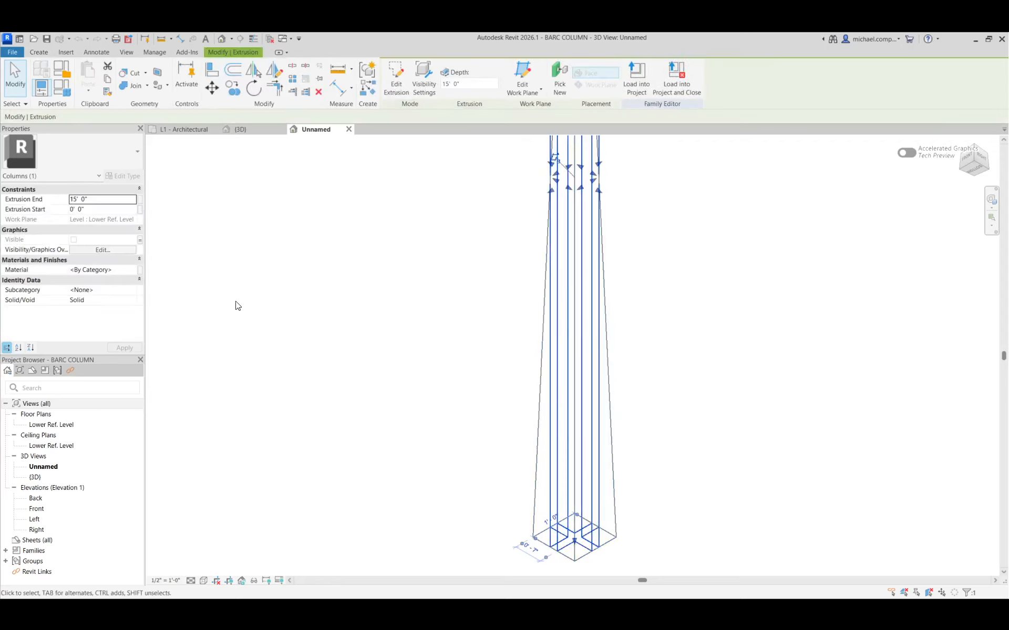
left_click(140, 240)
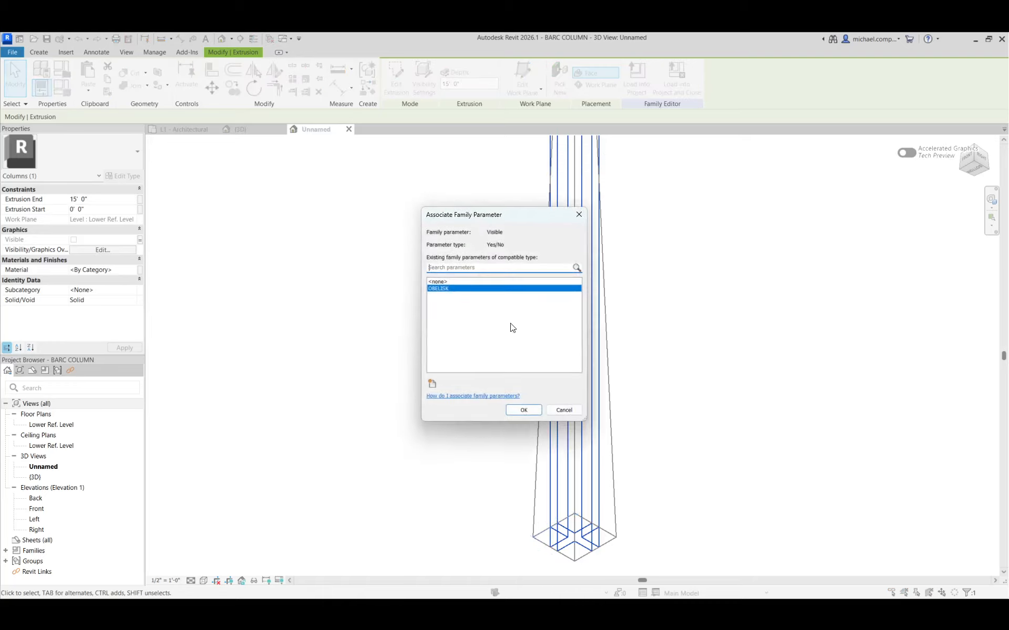
left_click(439, 282)
left_click(523, 410)
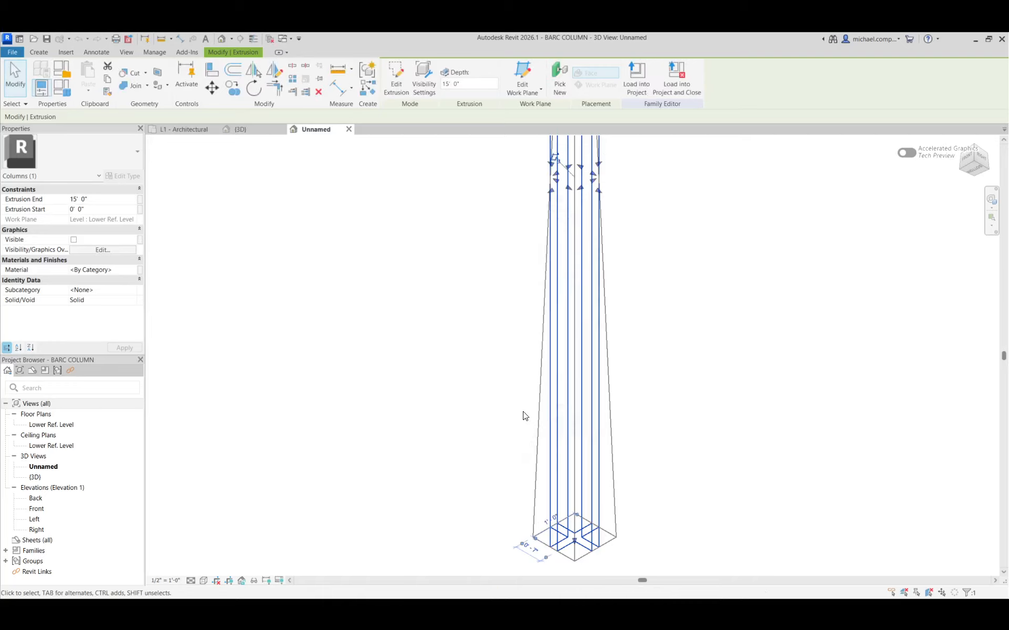
left_click(520, 430)
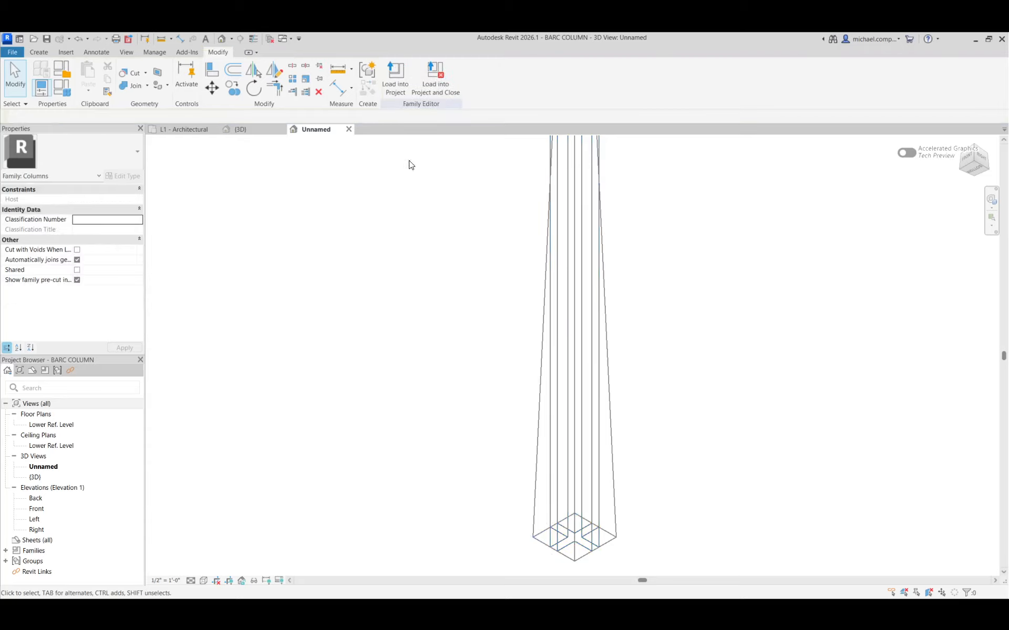
Save the changes to BARC COLUMN, load the family into the project while closing it, and check the obelisk in the 3D view.
left_click(431, 93)
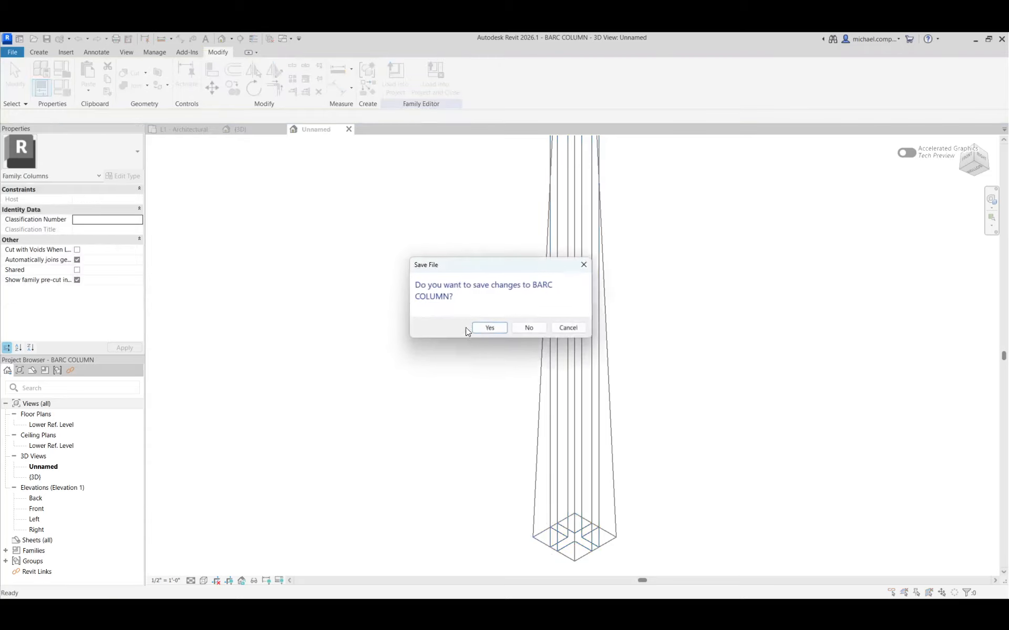
left_click(493, 328)
left_click(490, 328)
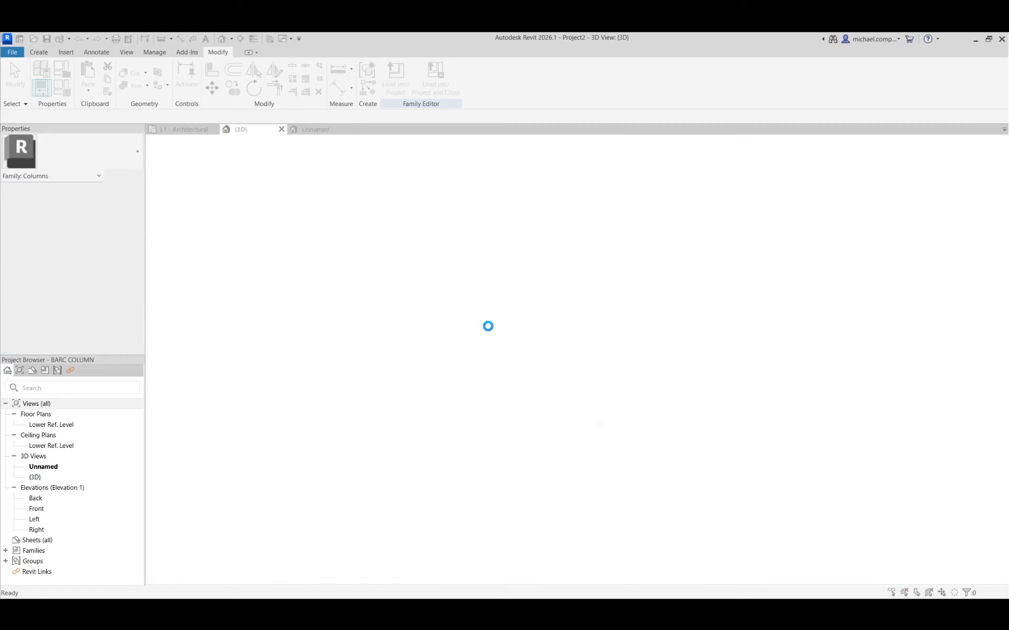
left_click(490, 327)
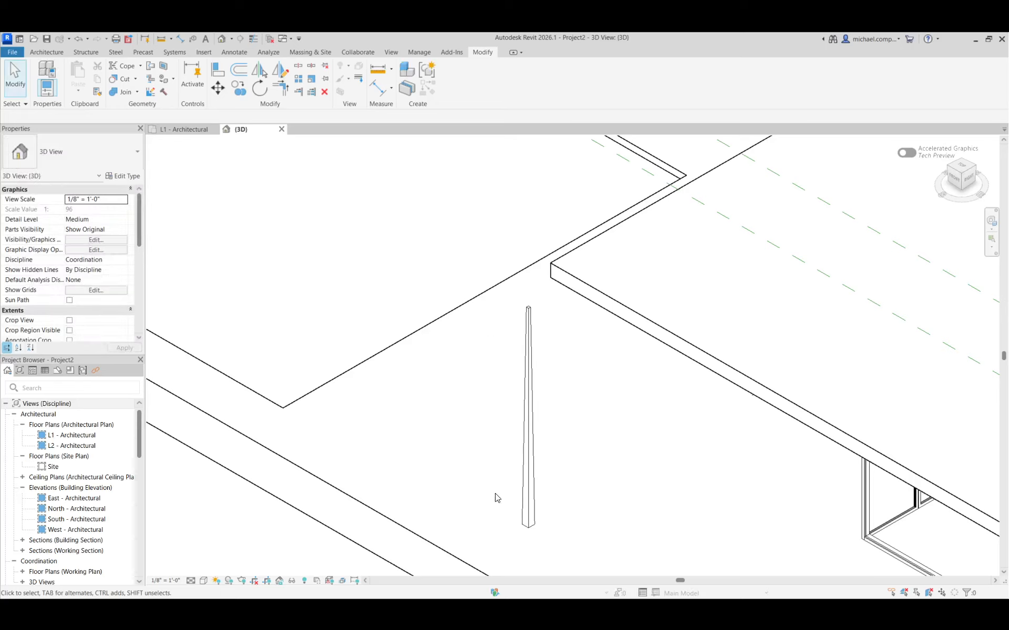
left_click(528, 489)
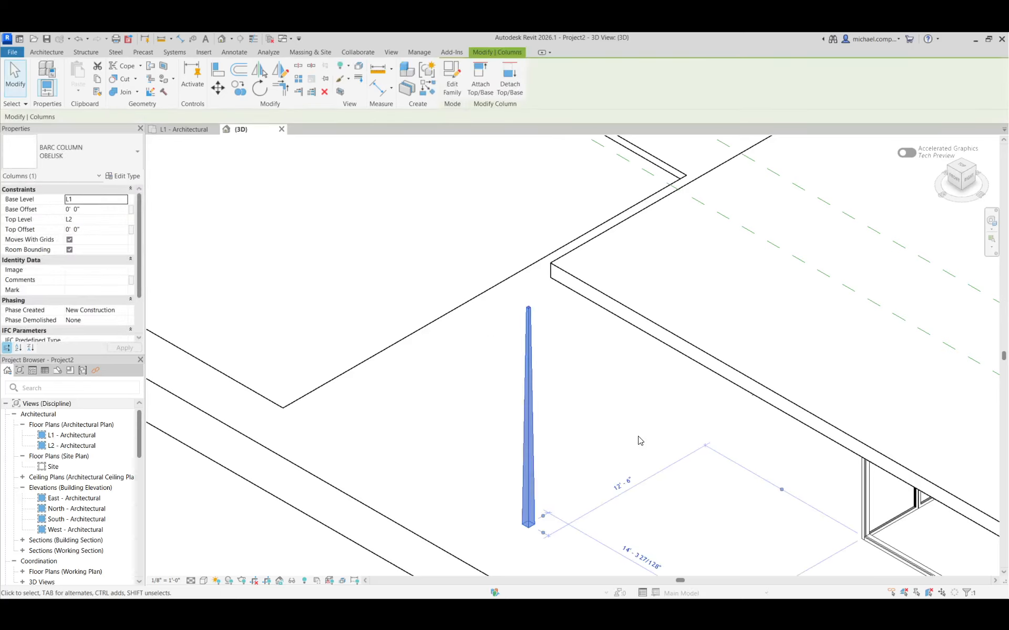
left_click(557, 539)
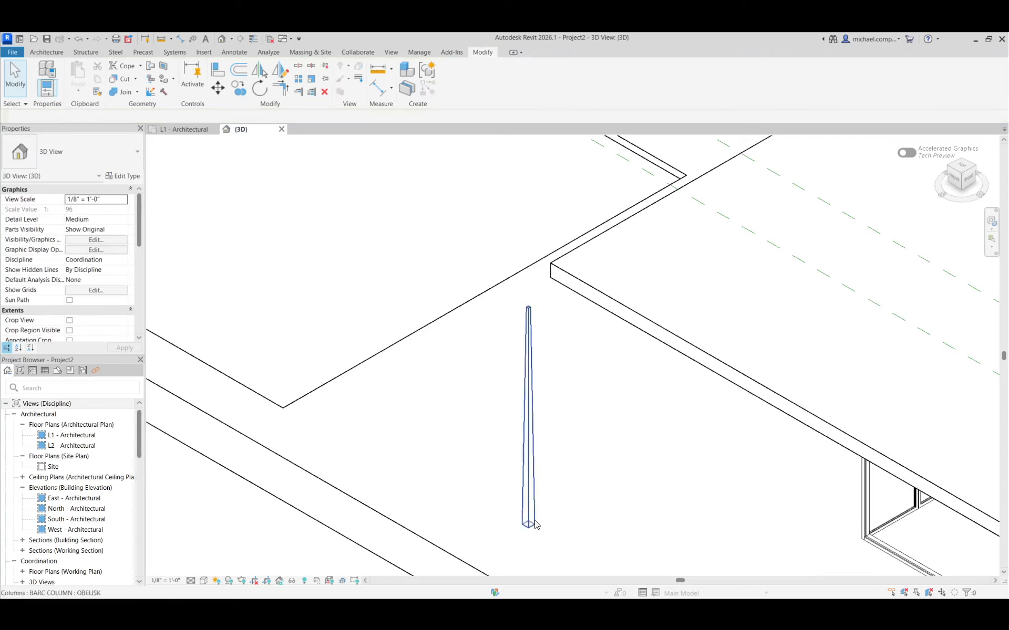
In the L1 architectural plan, copy the OBELISK column twice to its west, about 16'-6" and 18'-2" from the glazed wall.
double_click(71, 435)
left_click(578, 483)
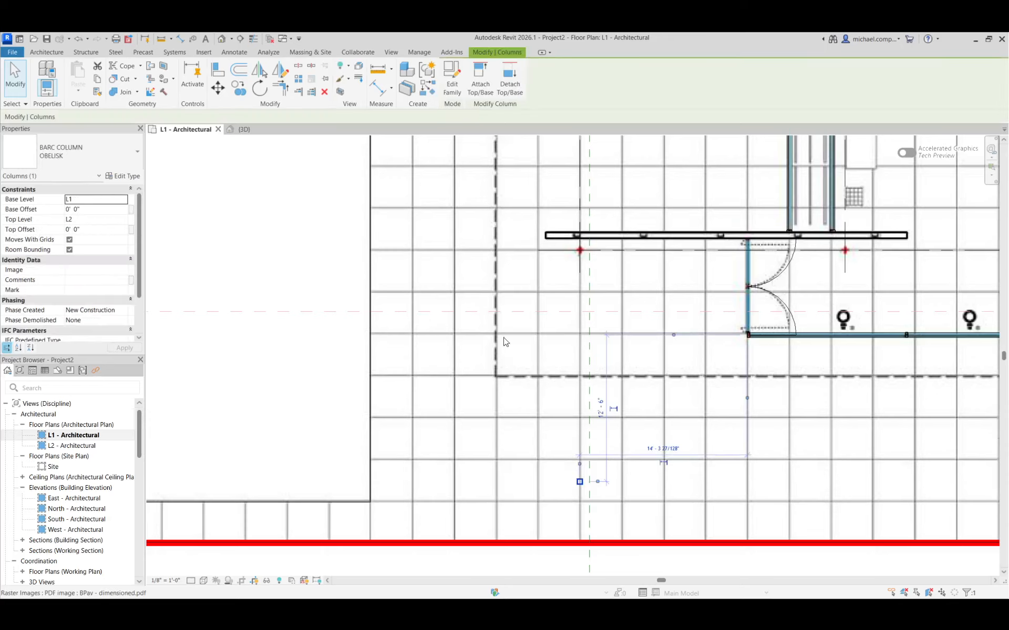
left_click(239, 94)
scroll(546, 467, "up", 3)
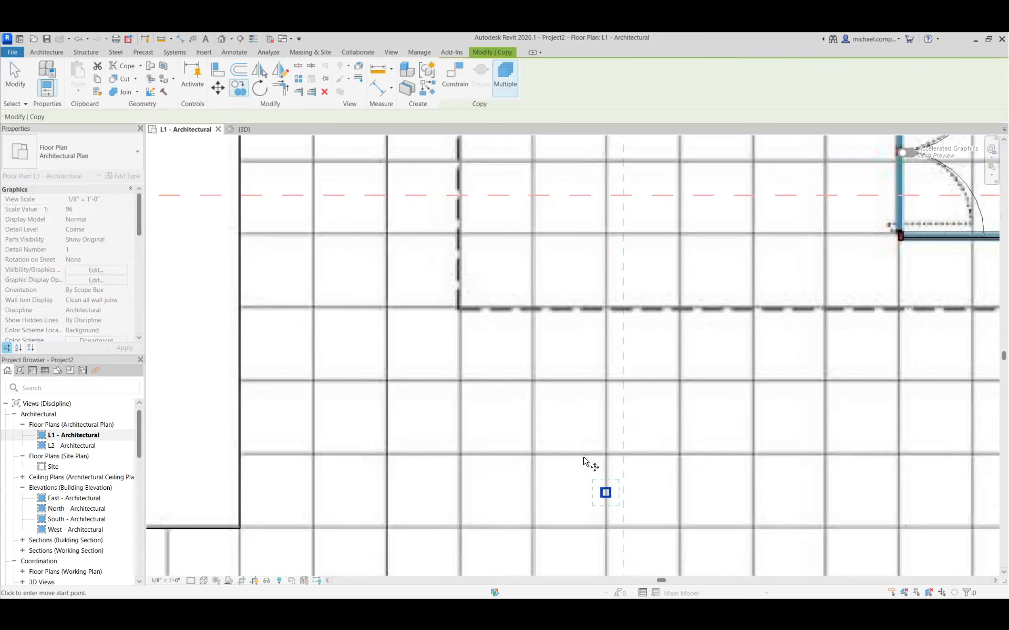
left_click(586, 460)
left_click(541, 460)
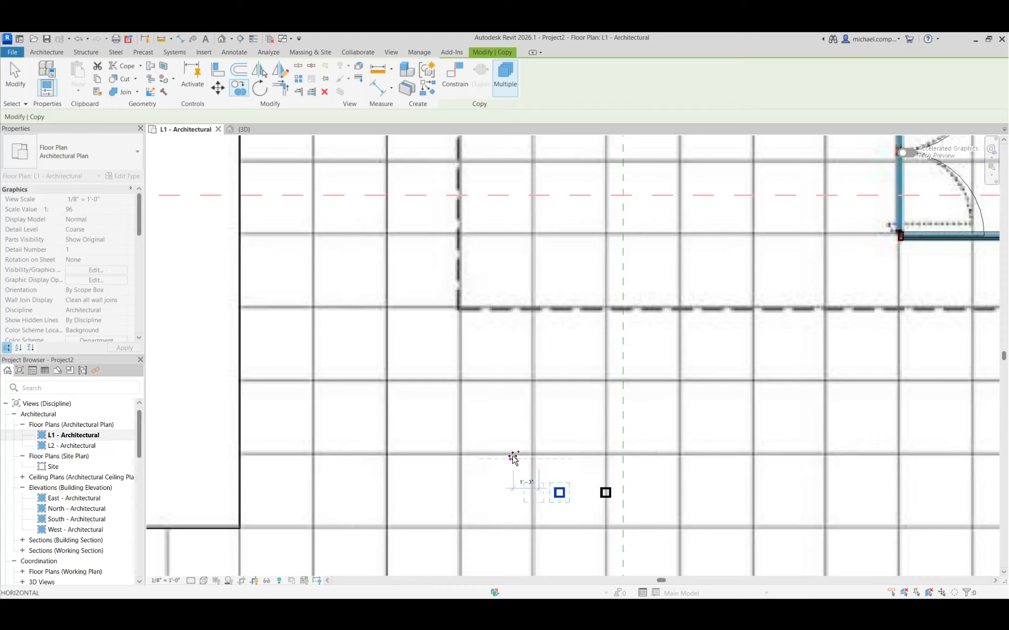
left_click(507, 487)
key("Escape")
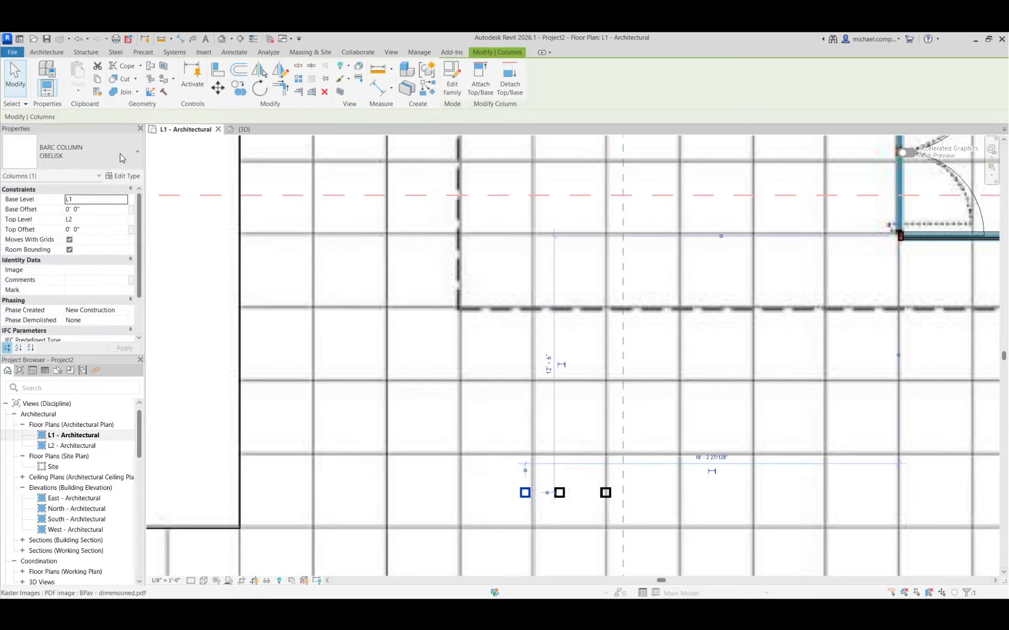
Change the westernmost column copy to the 1' CRUCIFORM COLUMN type and review its type parameters, including dimensions and the OBELISK visibility setting.
left_click(73, 152)
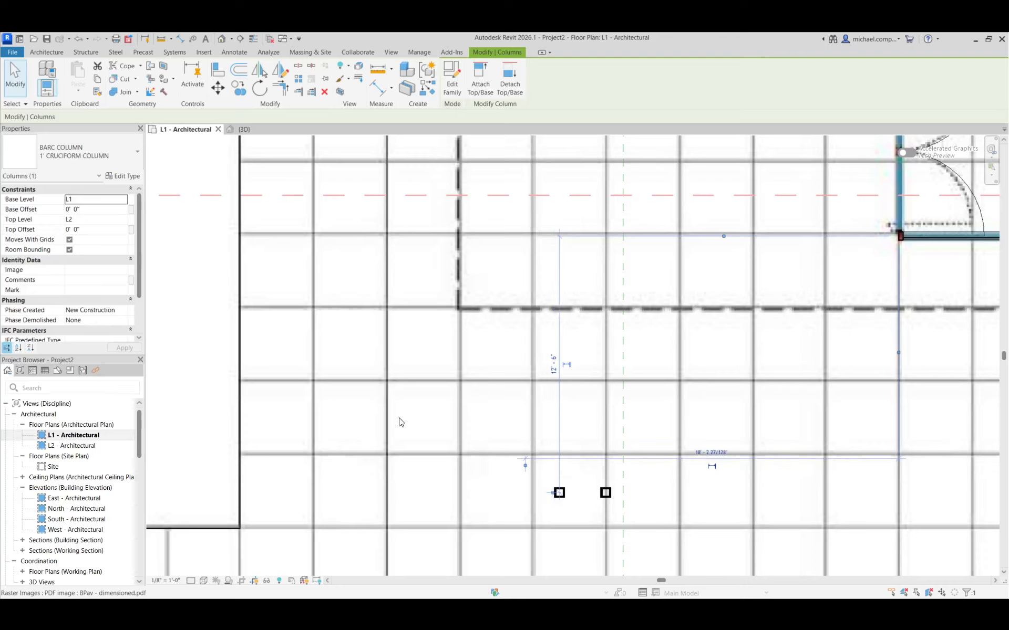
left_click(124, 176)
scroll(562, 361, "down", 5)
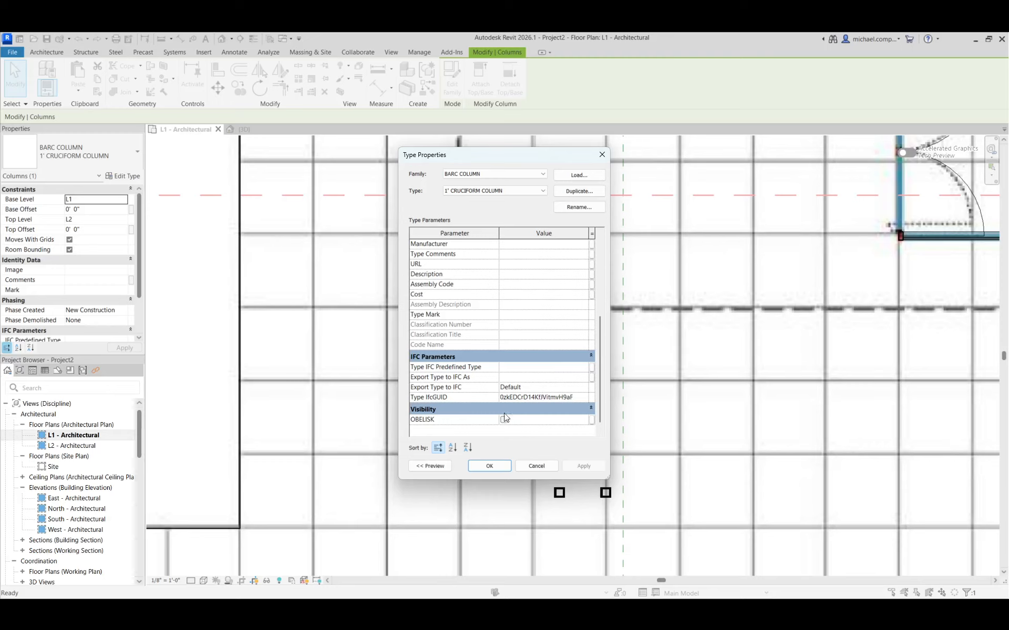
scroll(508, 340, "up", 5)
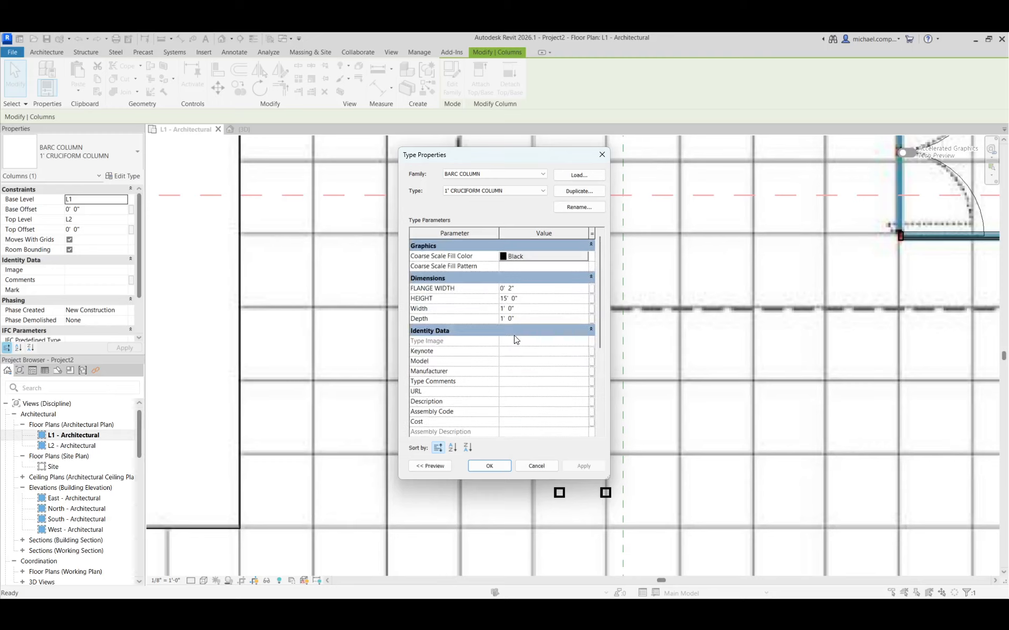
left_click(535, 466)
key("Escape")
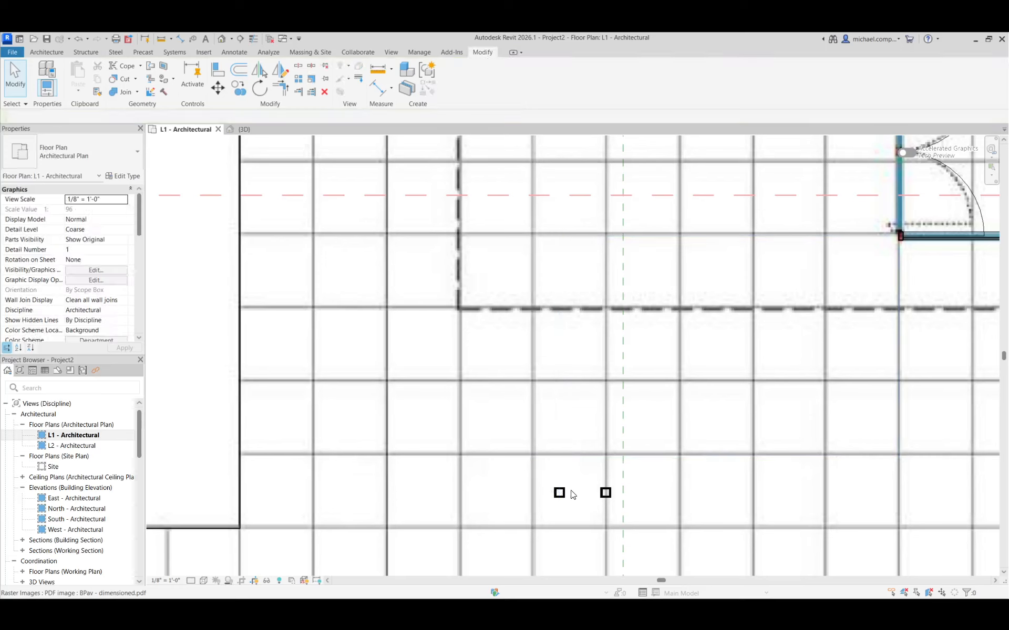
Change the middle column copy to the 6" CRUCIFORM COLUMN type.
left_click(558, 492)
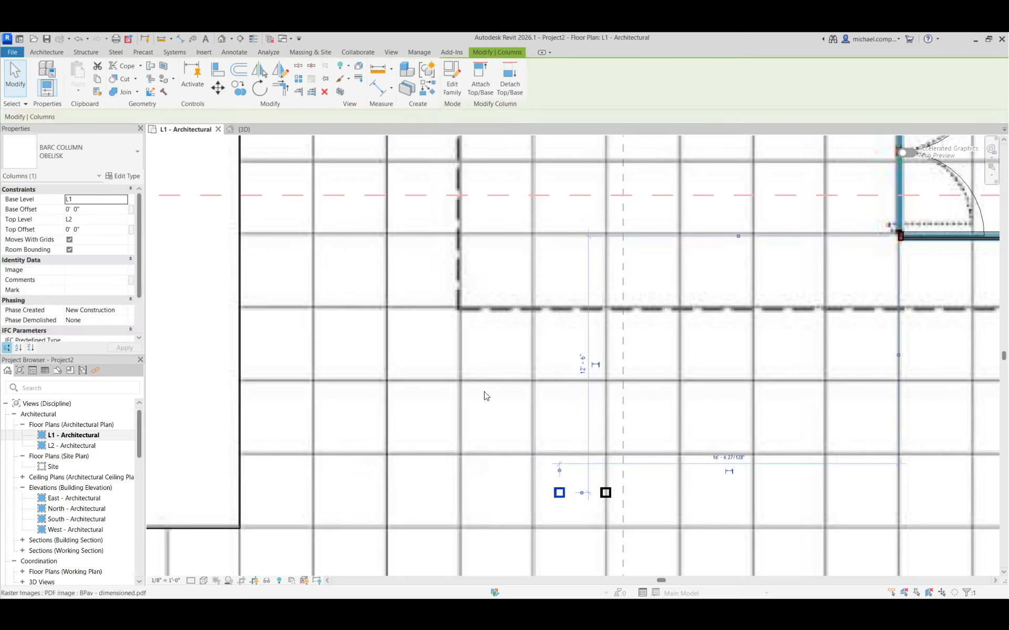
left_click(83, 155)
left_click(61, 221)
key("Escape")
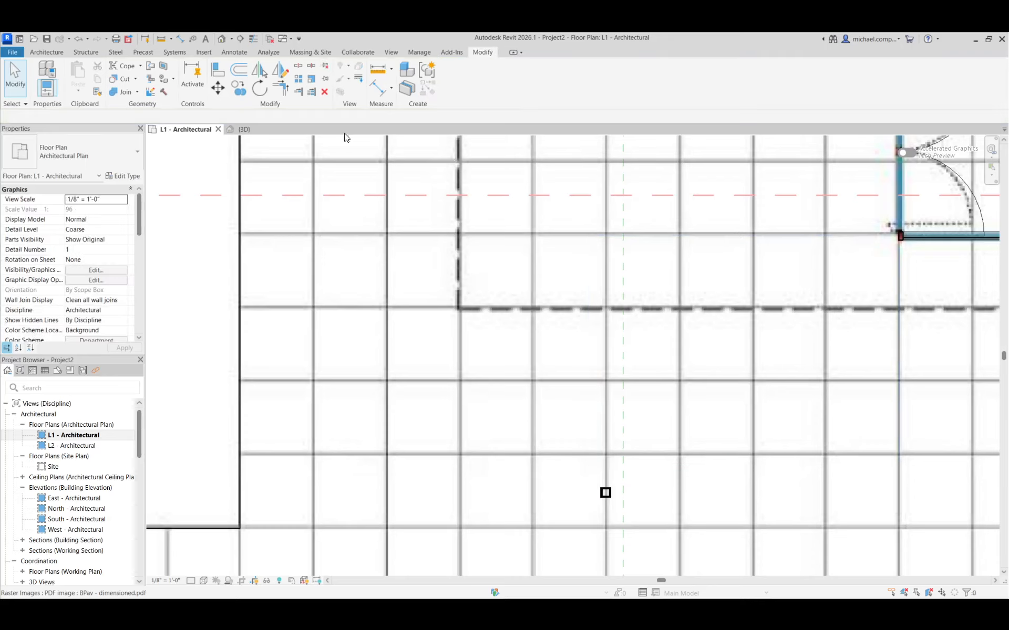
Check the 3D view for the cruciform columns and examine its visibility/graphic overrides for the Columns model category.
left_click(249, 129)
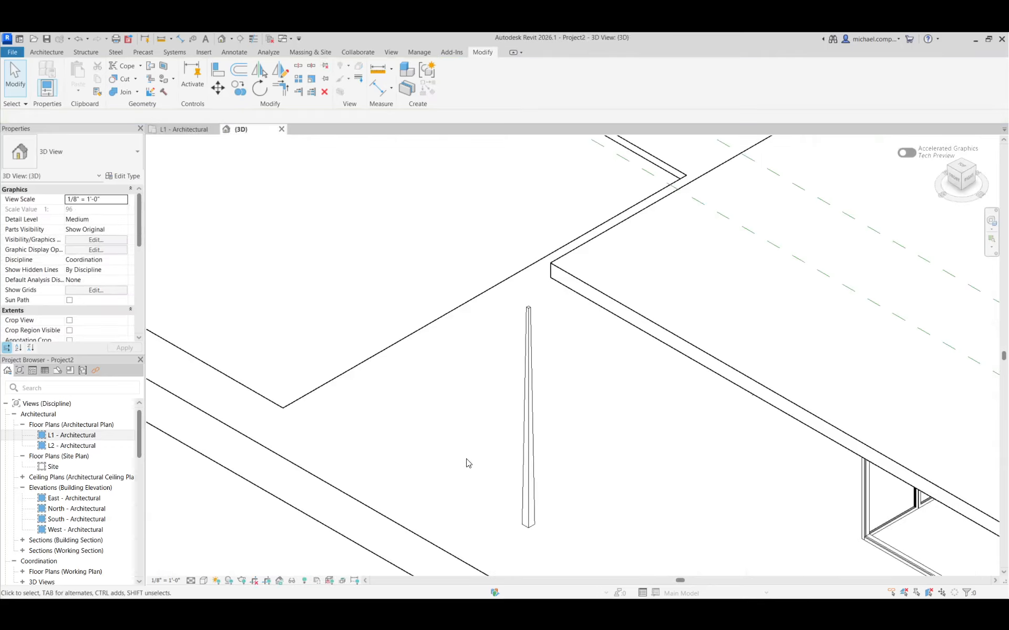
key("v")
key("g")
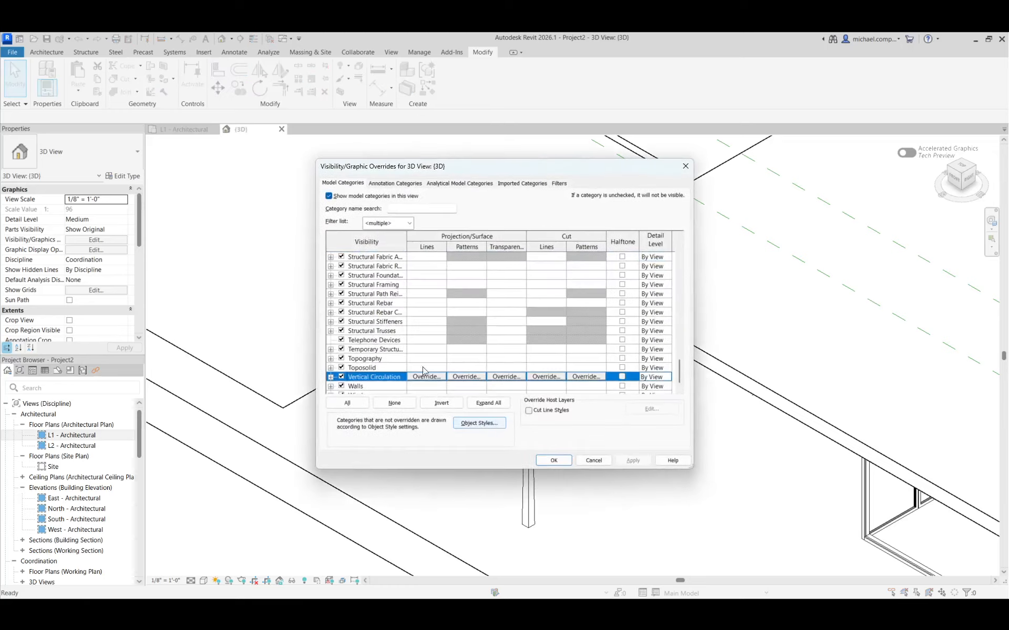
scroll(411, 365, "up", 12)
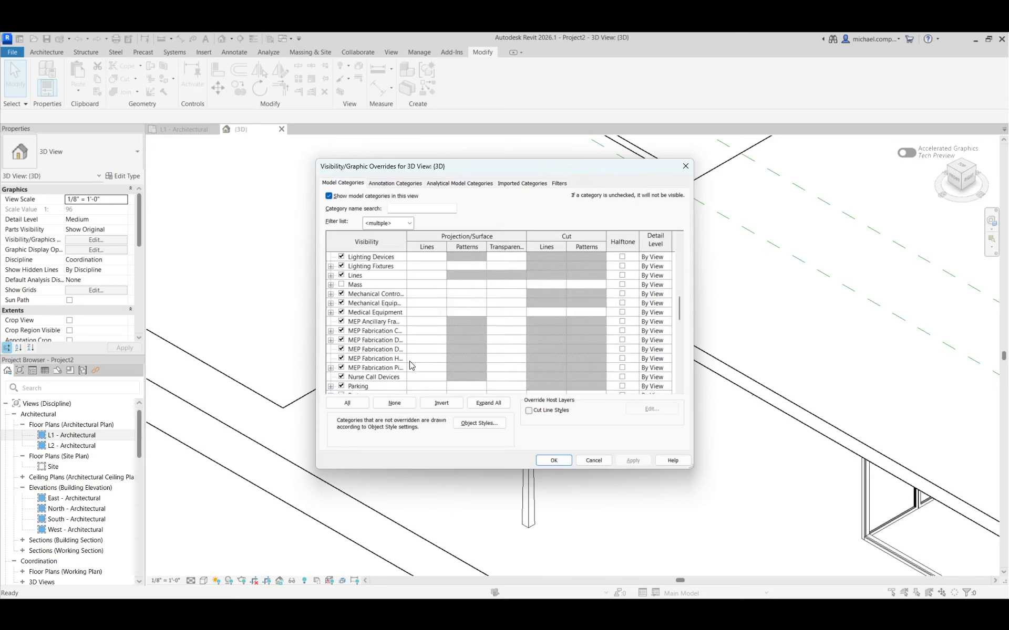
scroll(410, 365, "up", 10)
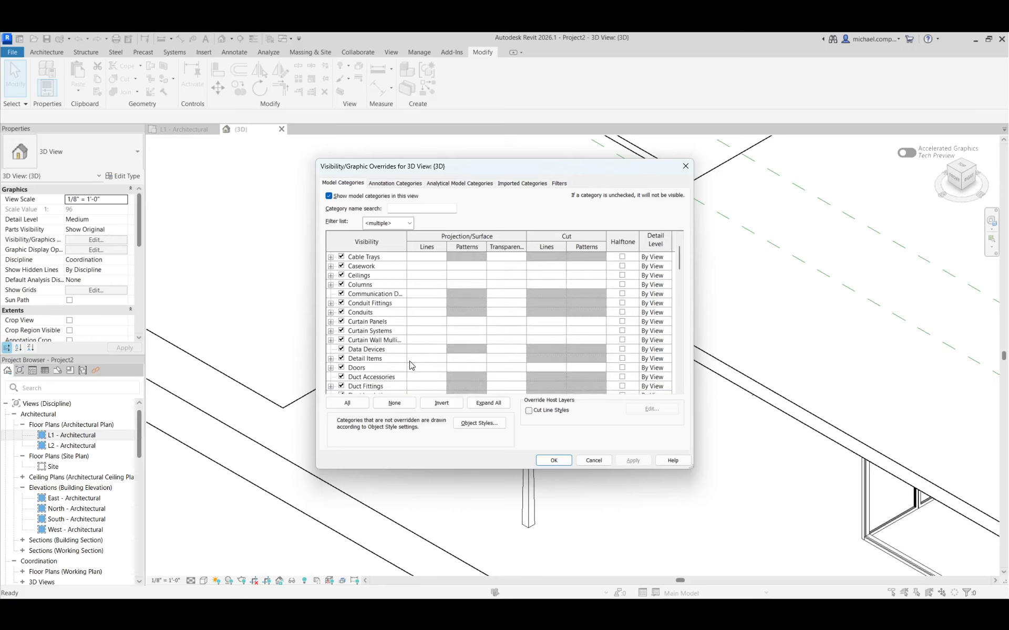
key("Escape")
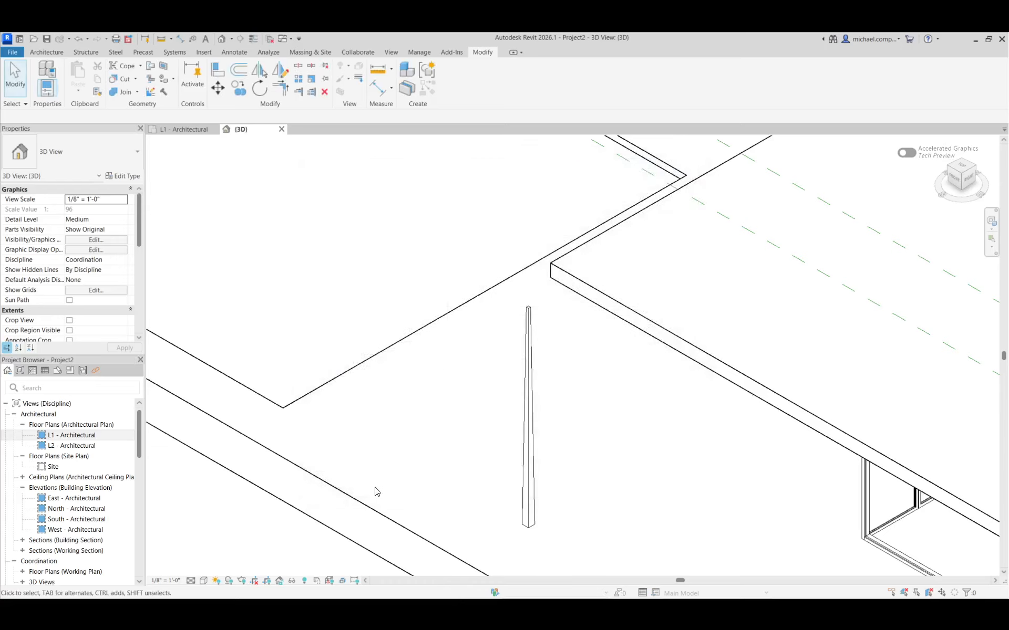
Temporarily reveal hidden elements in the 3D view and inspect the area around the obelisk for the missing columns.
left_click(305, 581)
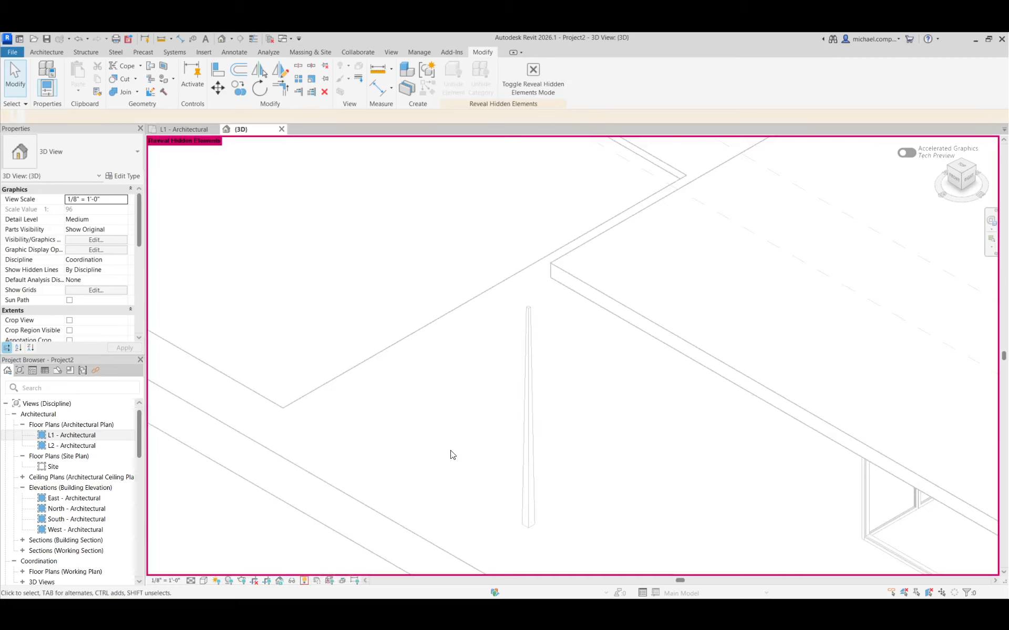
scroll(472, 440, "down", 4)
scroll(481, 441, "down", 3)
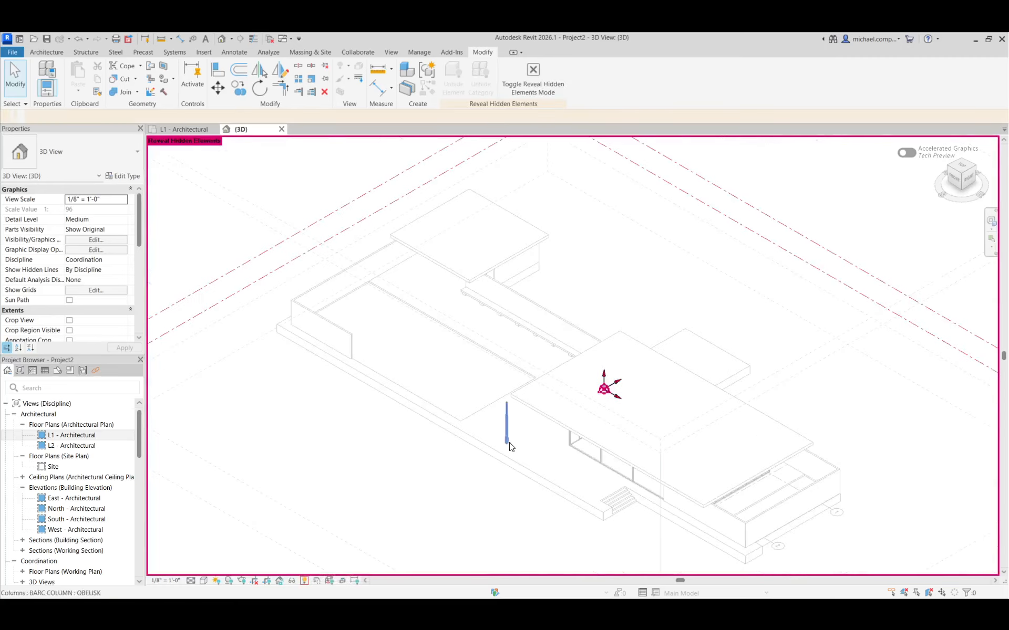
mouse_move(492, 499)
middle_mouse_down("shift")
mouse_move(549, 290)
mouse_move(522, 500)
mouse_move(499, 509)
middle_mouse_up("shift")
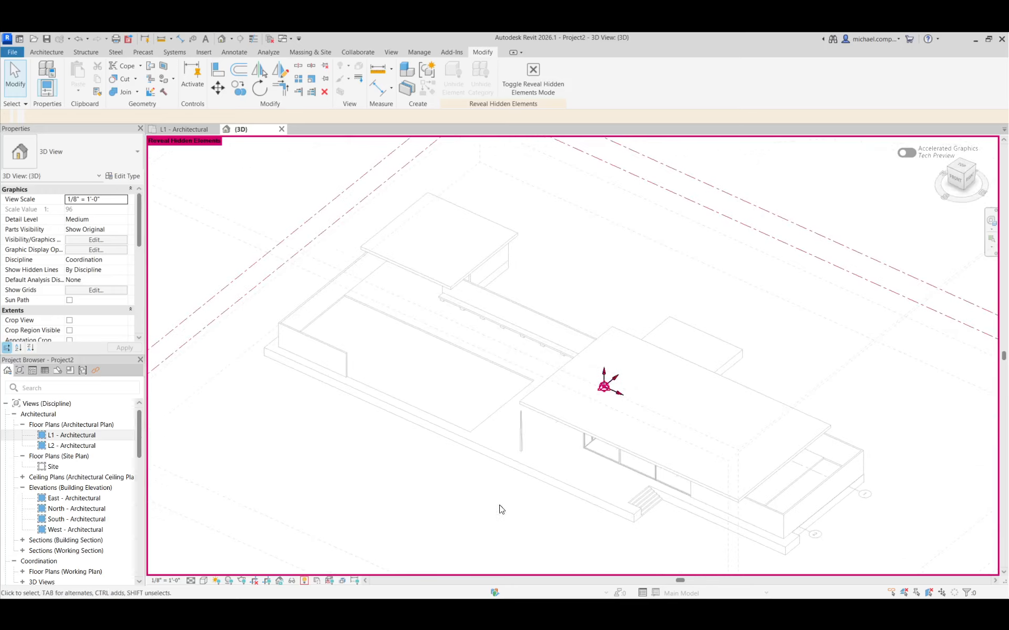
left_click(304, 581)
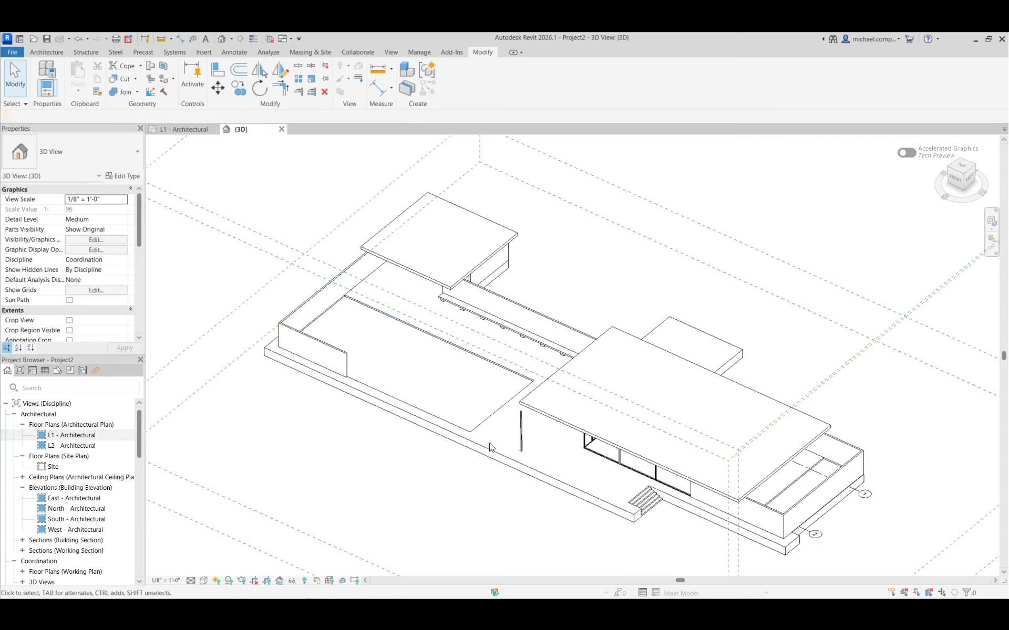
Open the BARC COLUMN family for editing from the placed obelisk and show its Lower Ref. Level floor plan.
scroll(518, 440, "up", 3)
scroll(523, 454, "up", 2)
left_click(517, 446)
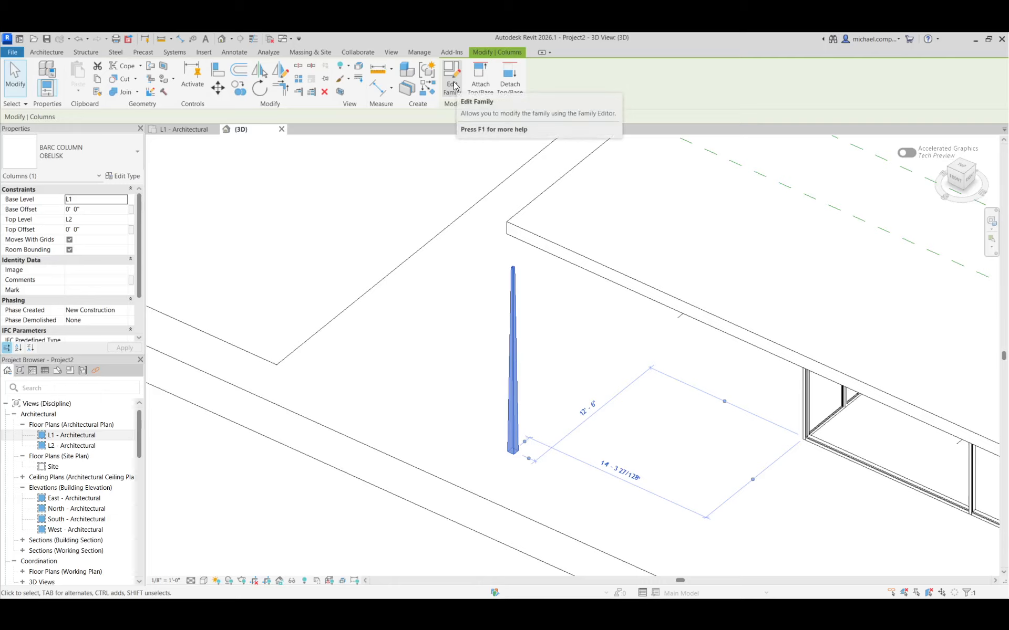
left_click(453, 84)
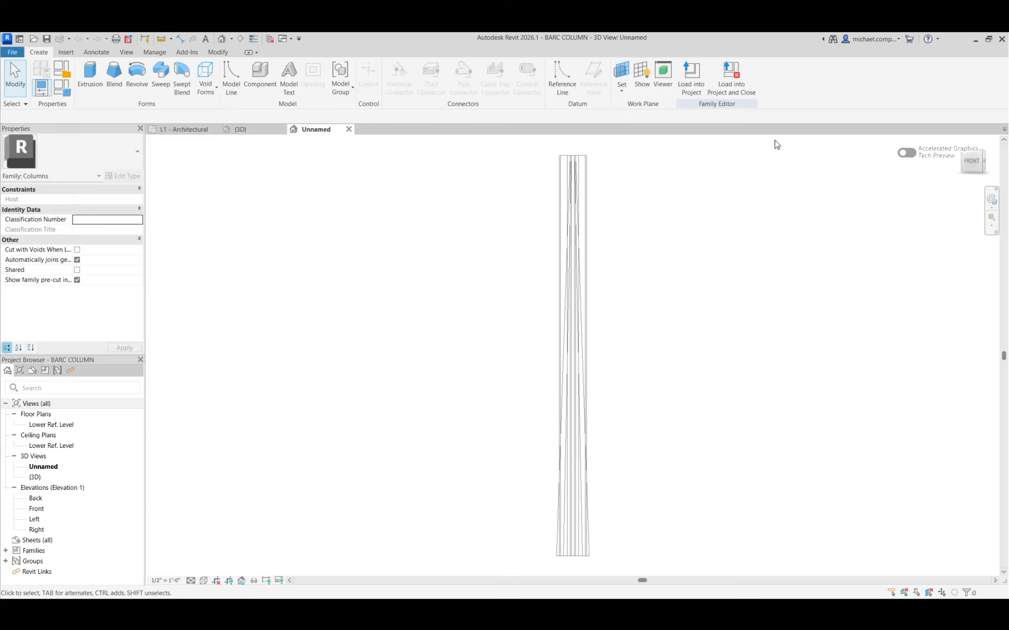
left_click(36, 425)
double_click(38, 426)
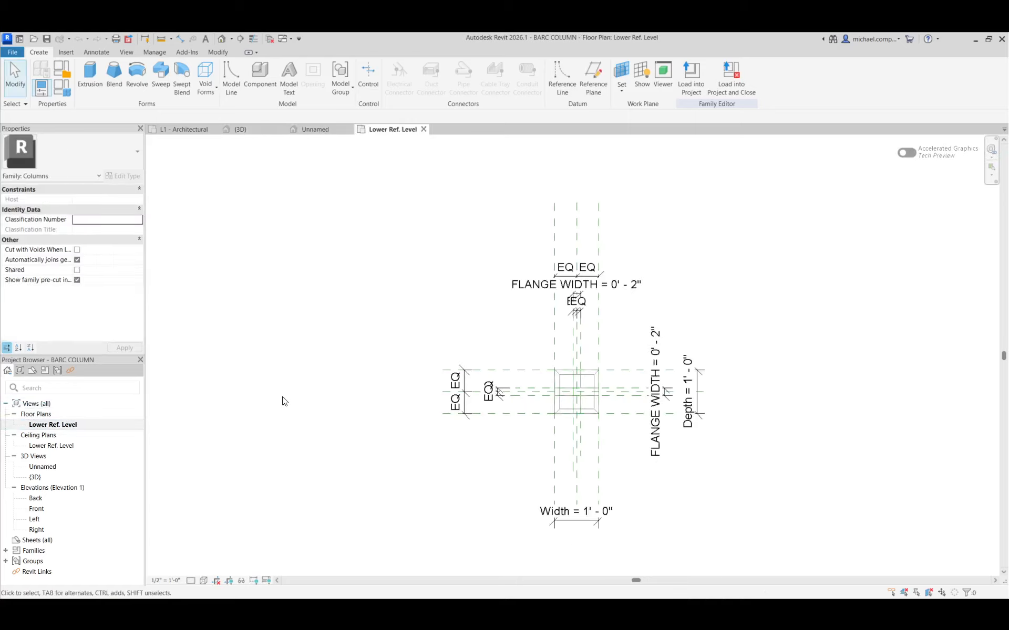
Check which family parameter the blend's Visible property is associated with, keeping OBELISK selected.
scroll(595, 405, "up", 3)
left_click(595, 405)
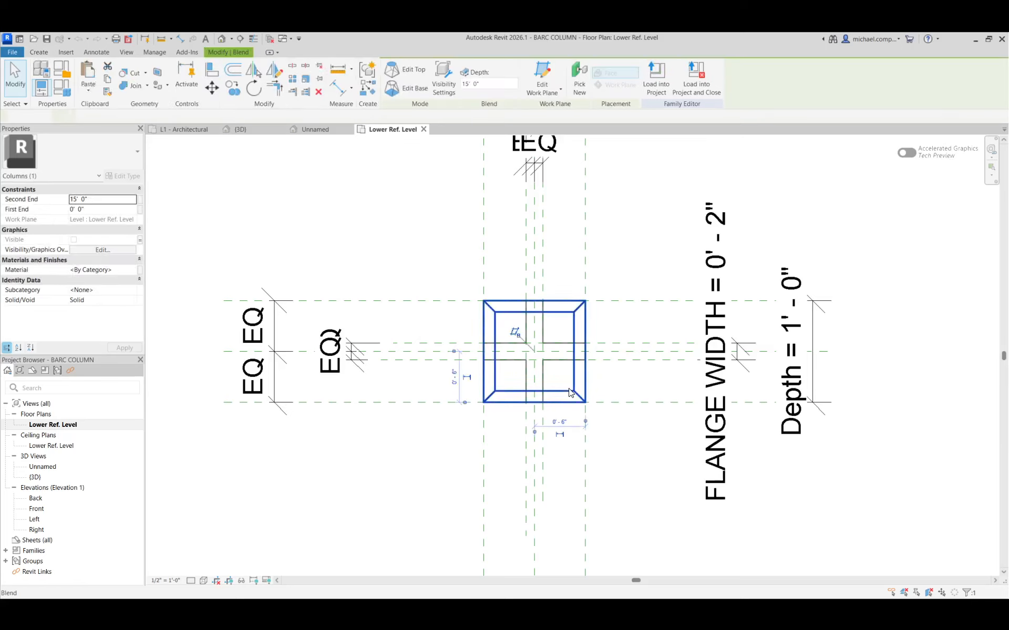
left_click(140, 239)
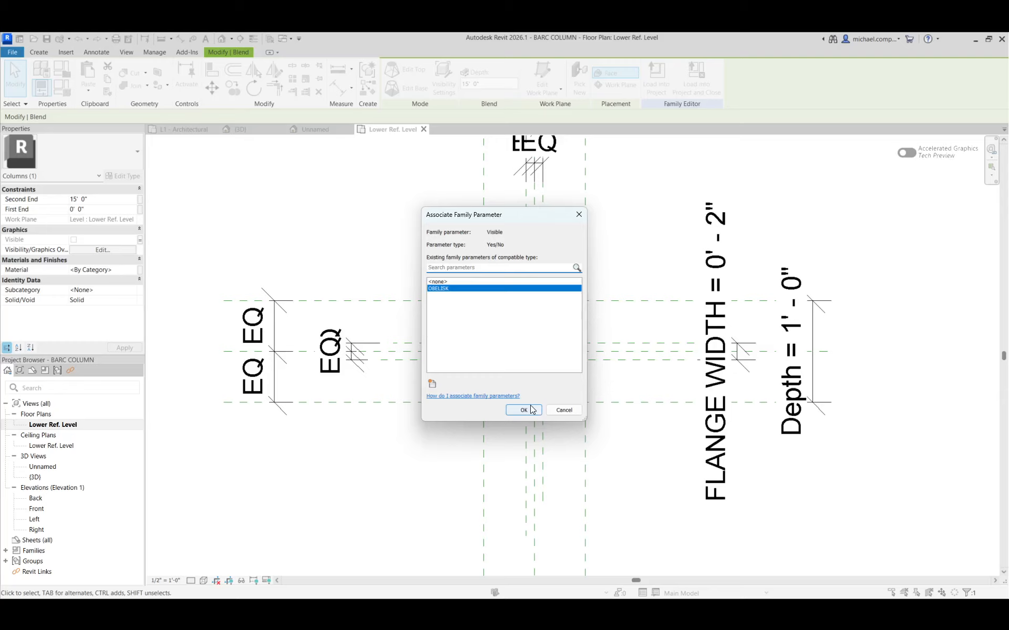
left_click(523, 410)
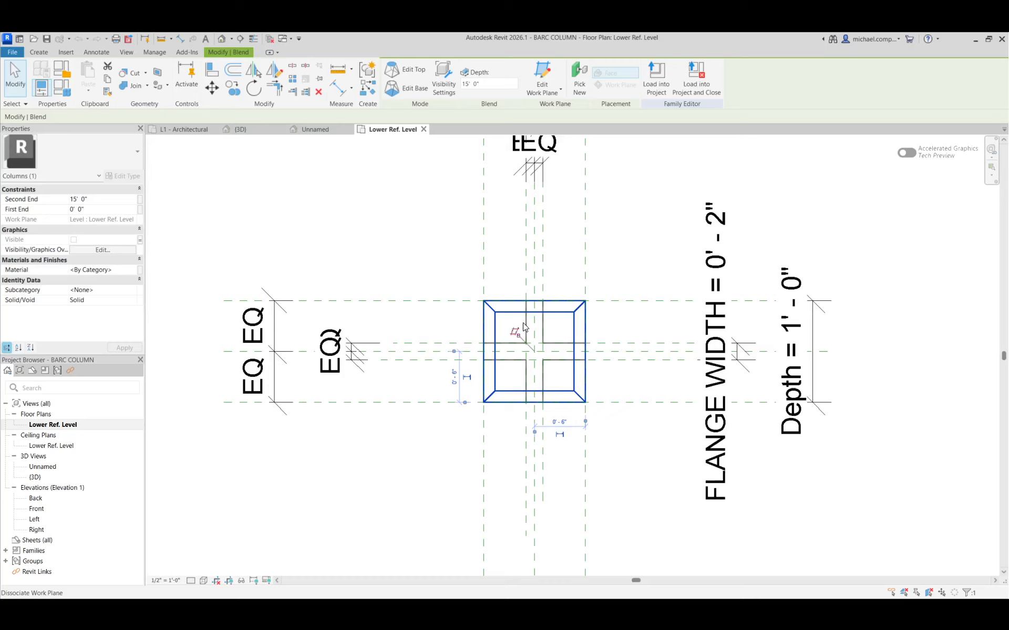
Add a Yes/No type parameter named 1' CRUCIFORM COL to the family, grouped under Visibility, and apply it.
left_click(525, 327)
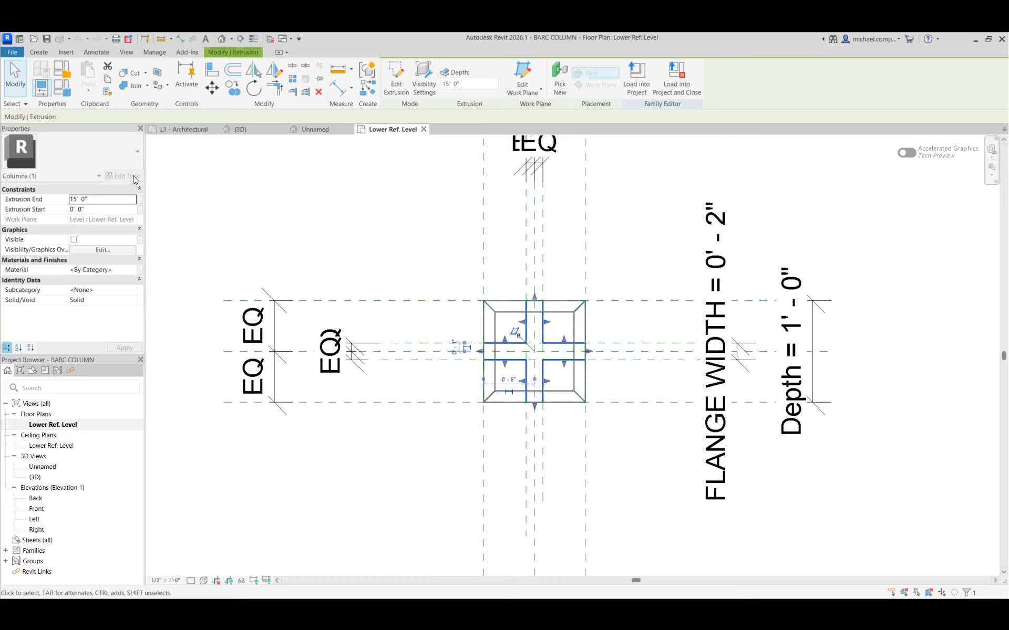
left_click(62, 89)
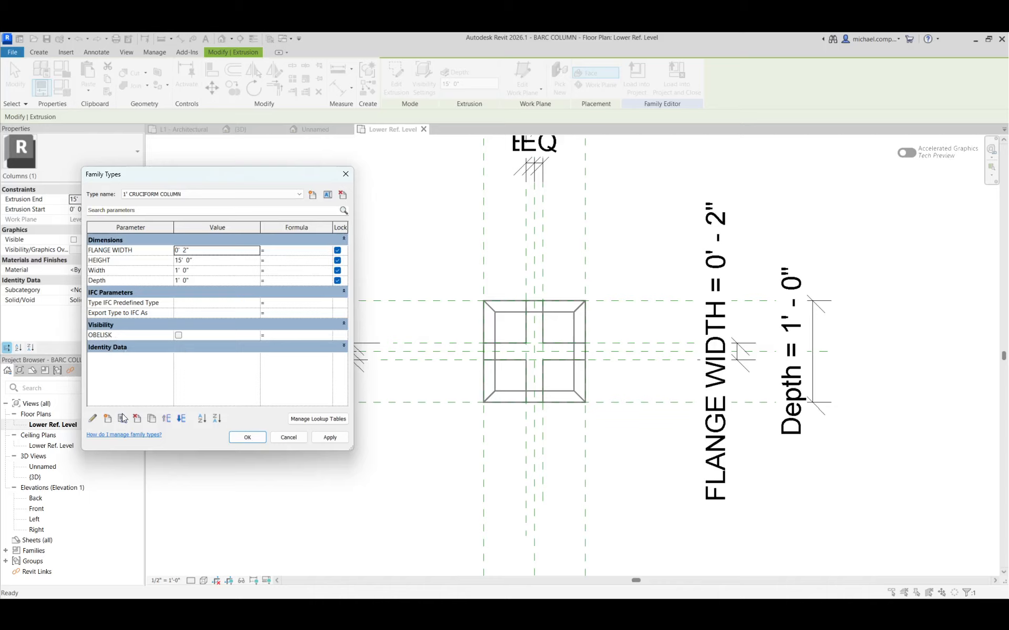
left_click(107, 419)
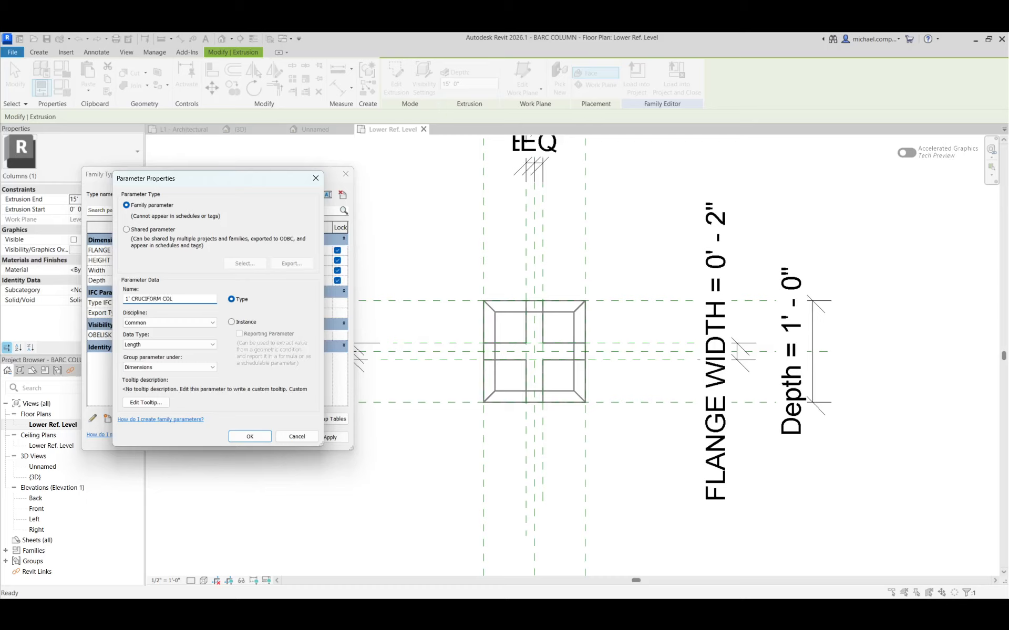
left_click(168, 345)
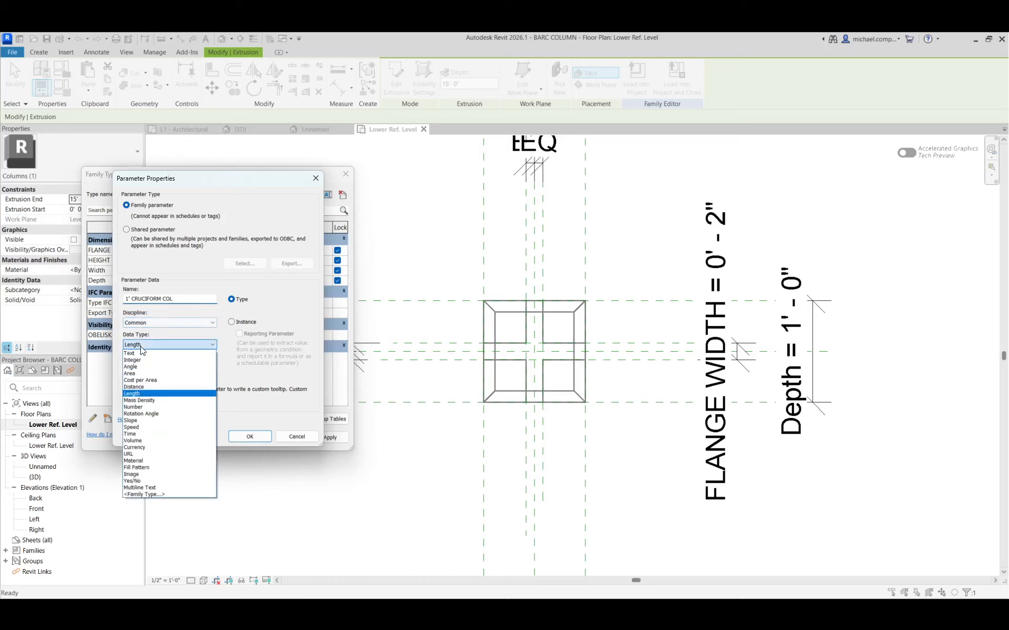
left_click(134, 481)
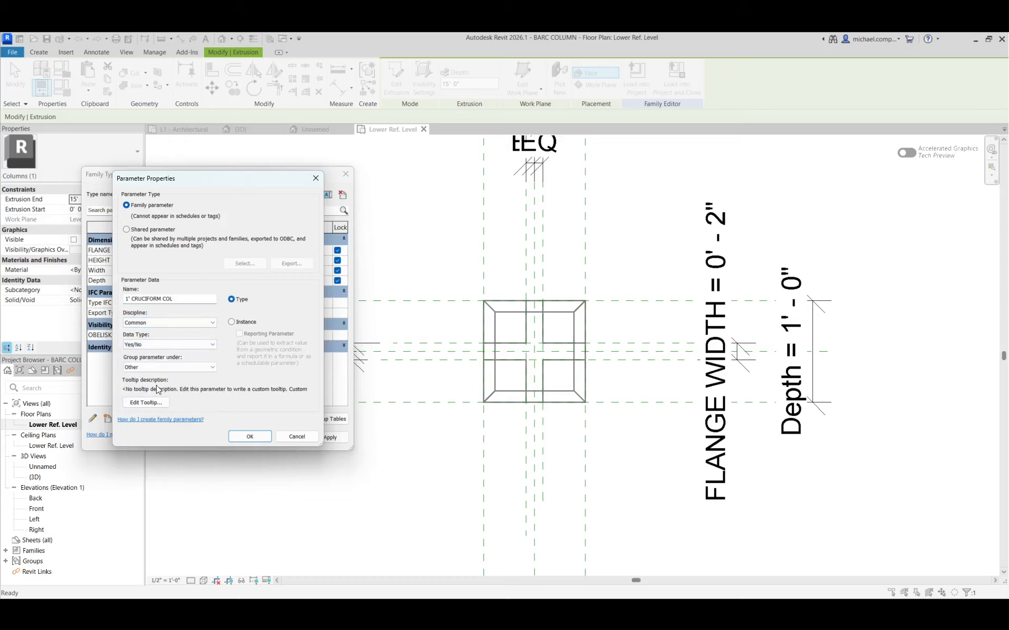
left_click(152, 367)
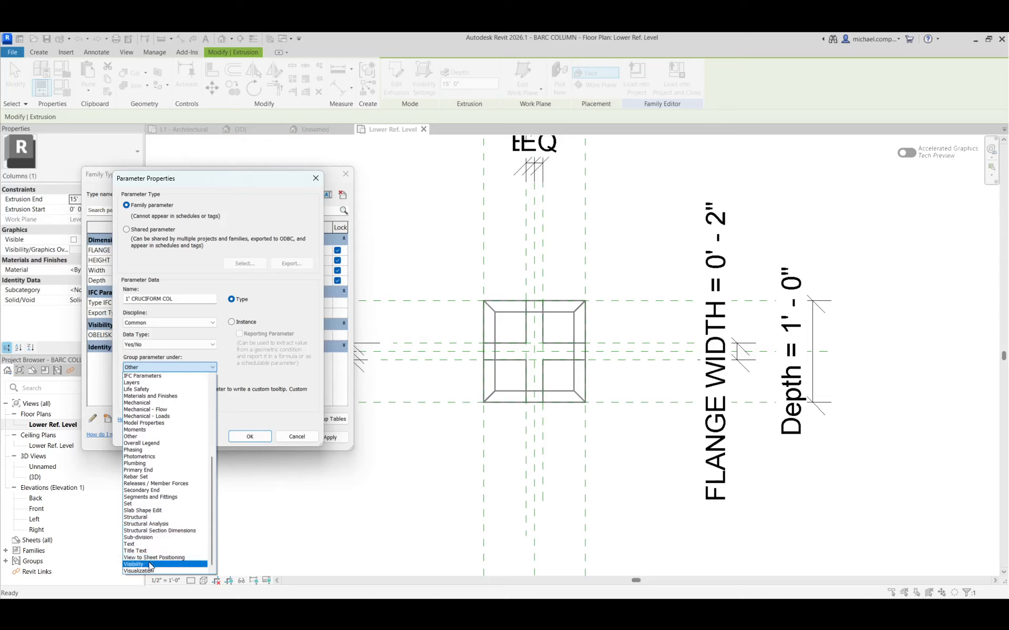
left_click(174, 565)
left_click(242, 440)
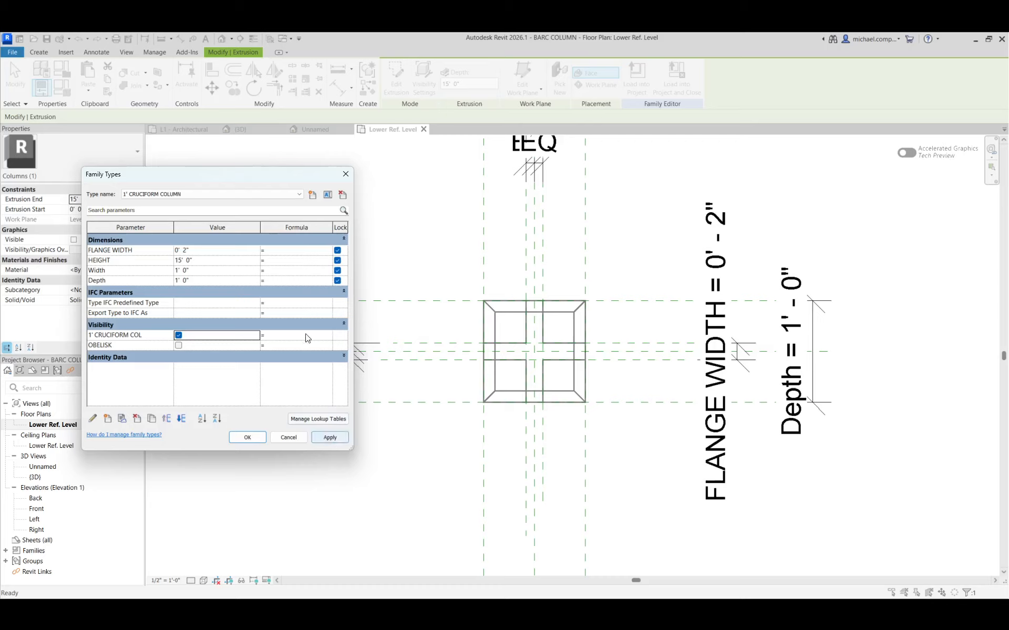
left_click(327, 436)
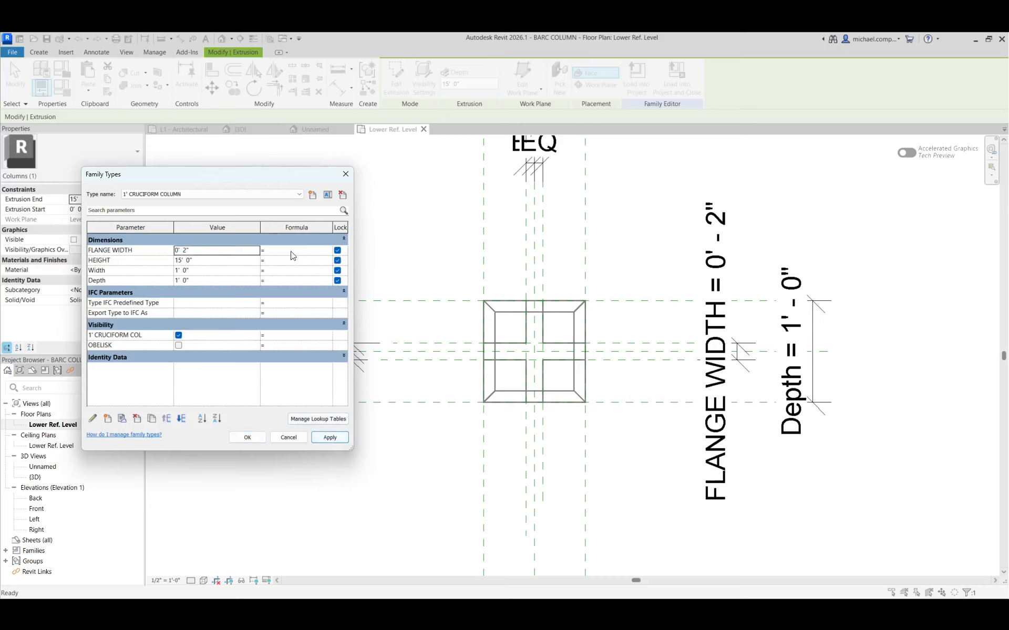
Switch to the 6" CRUCIFORM COLUMN type and add a Yes/No type parameter named 6" CRUCIFORM COL, grouped under Visibility, and apply it.
left_click(299, 193)
left_click(251, 210)
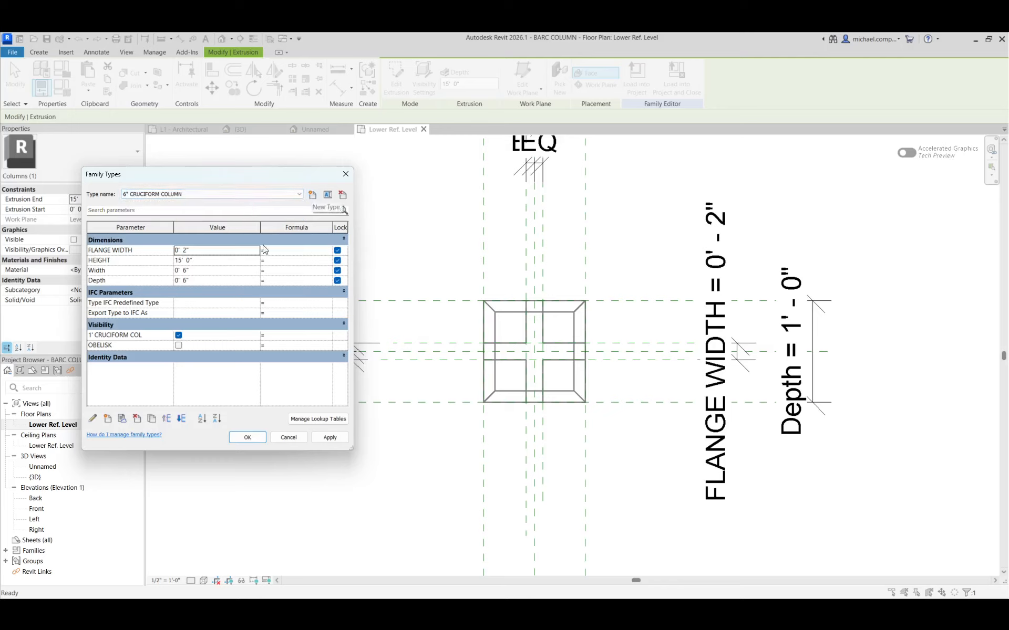
left_click(108, 420)
type("6\" CRUCIFORM COL")
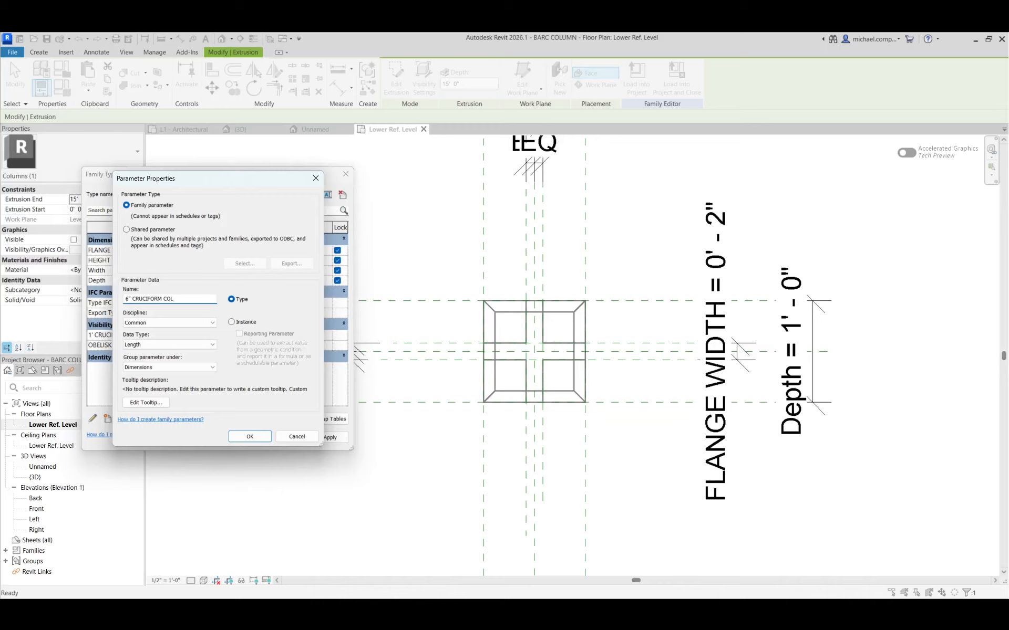
left_click(168, 345)
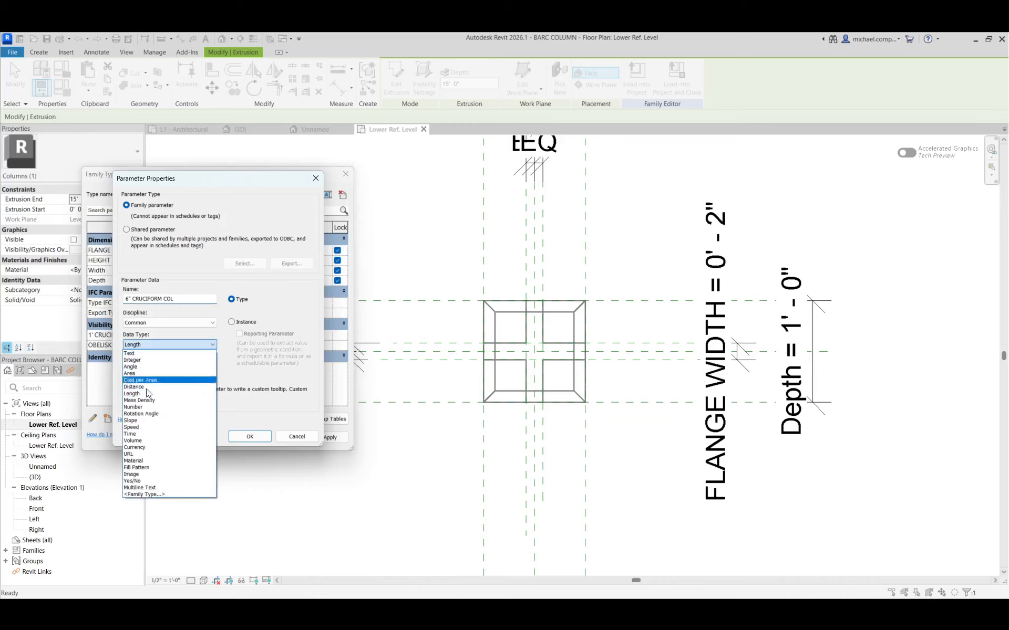
left_click(151, 481)
left_click(168, 368)
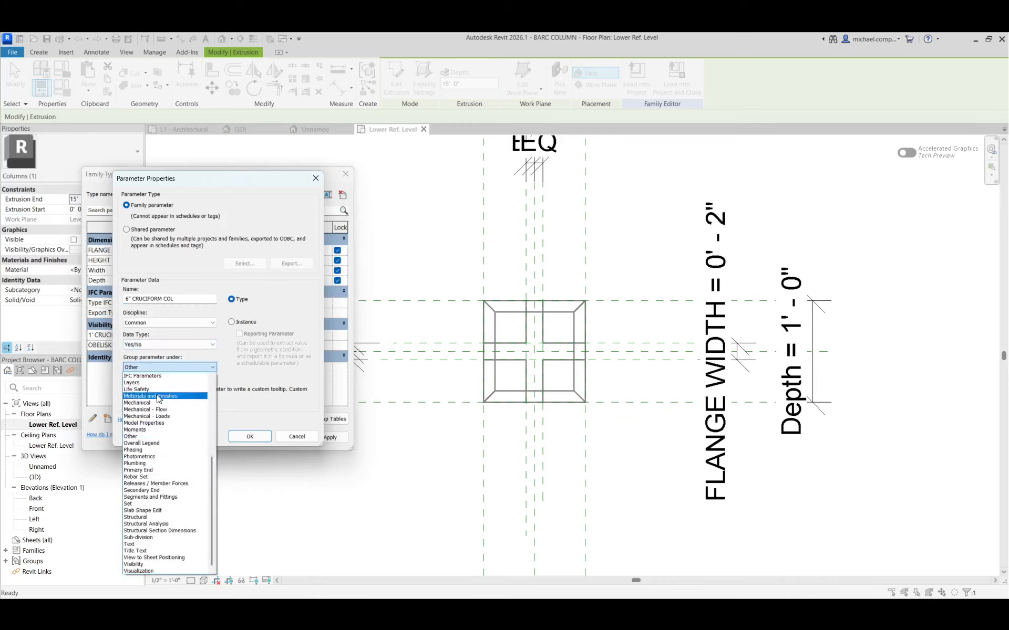
left_click(157, 564)
left_click(246, 438)
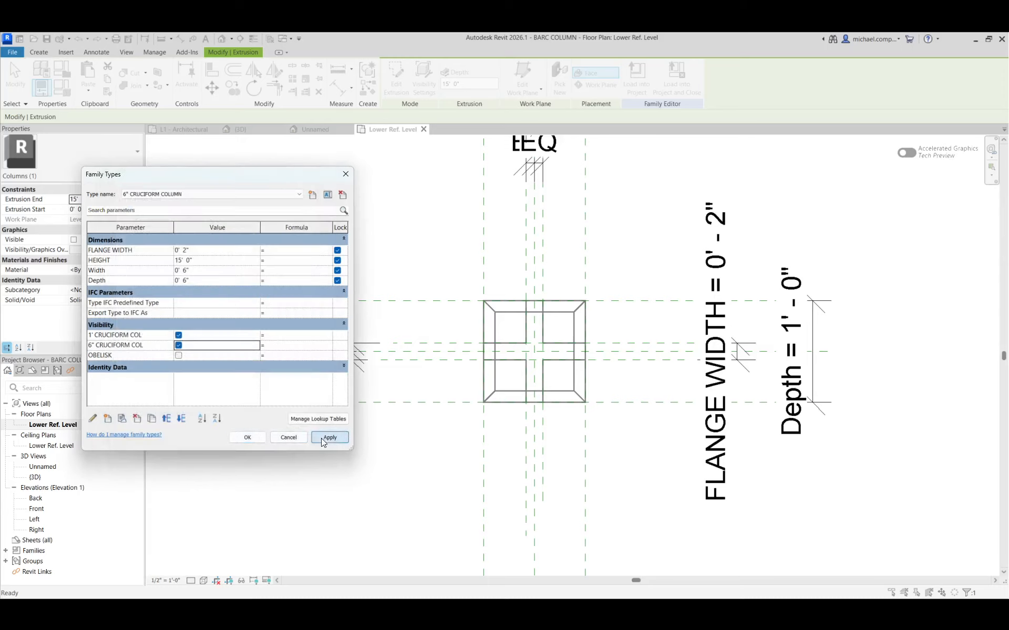
left_click(330, 438)
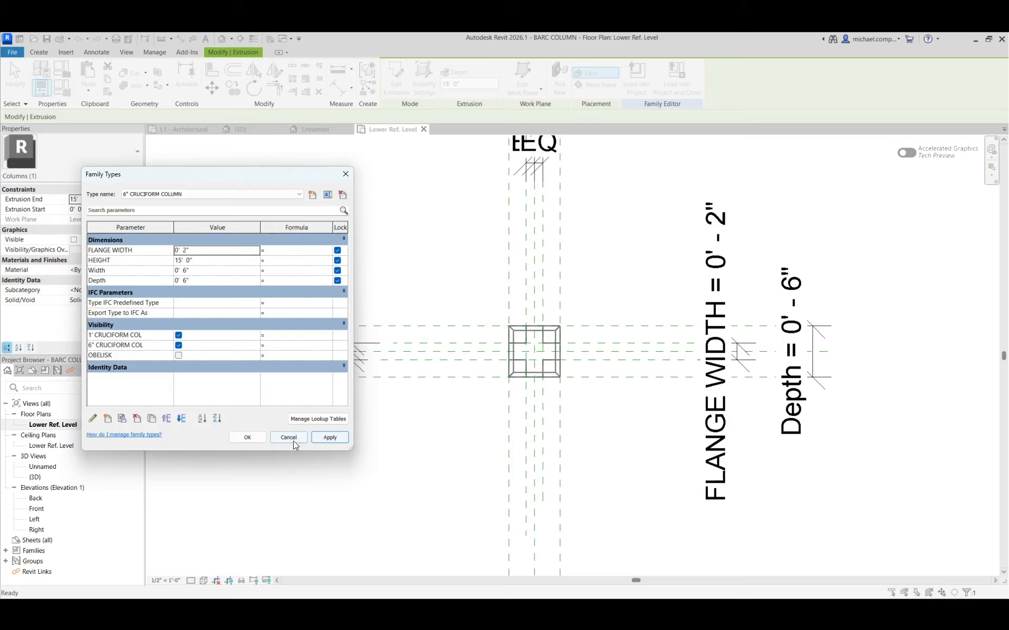
Turn off 1' CRUCIFORM COL visibility for the 6" CRUCIFORM COLUMN type and accept the family types.
left_click(178, 335)
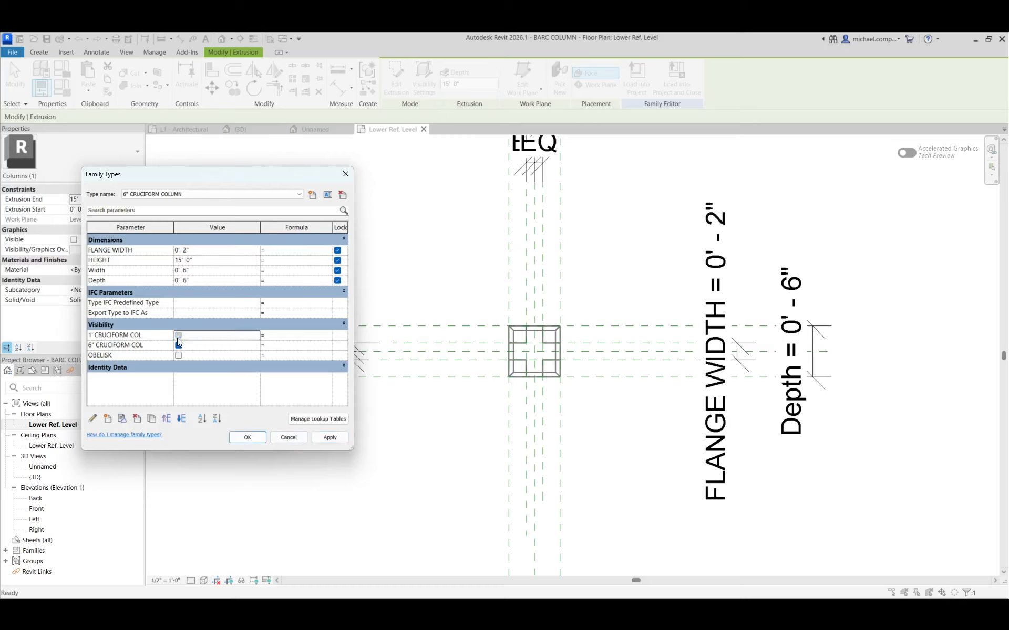
left_click(329, 437)
left_click(248, 437)
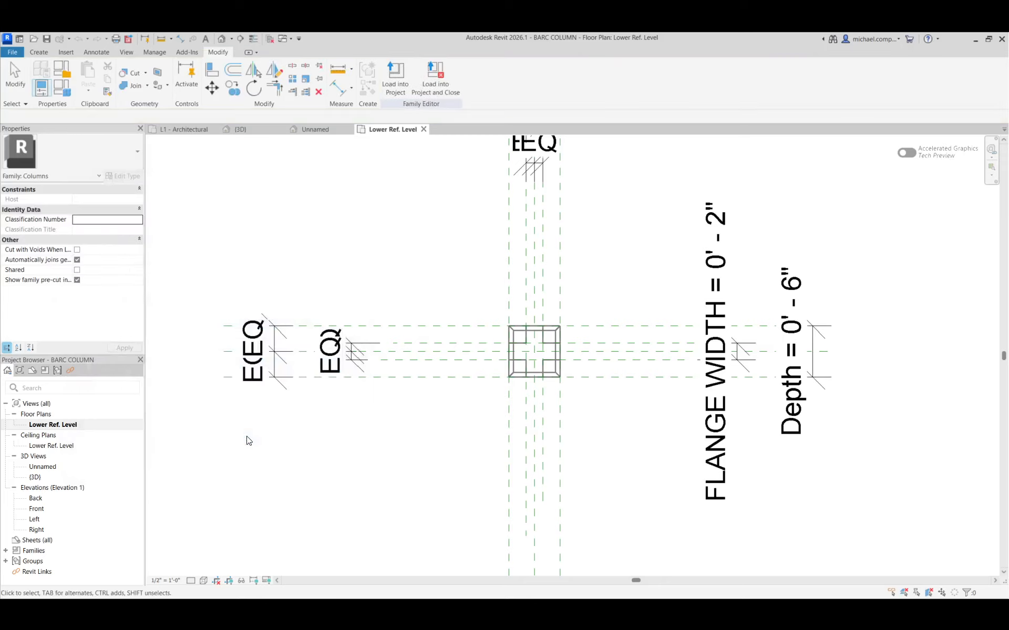
Copy the cruciform extrusion and paste a duplicate aligned to the same place.
left_click(535, 378)
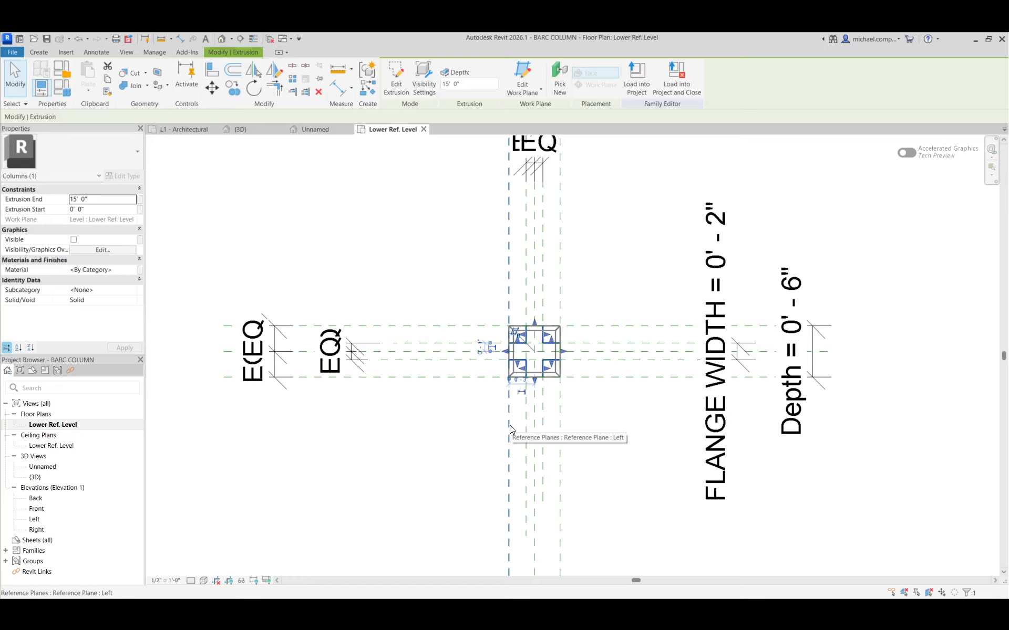
left_click(487, 429)
left_click(524, 367)
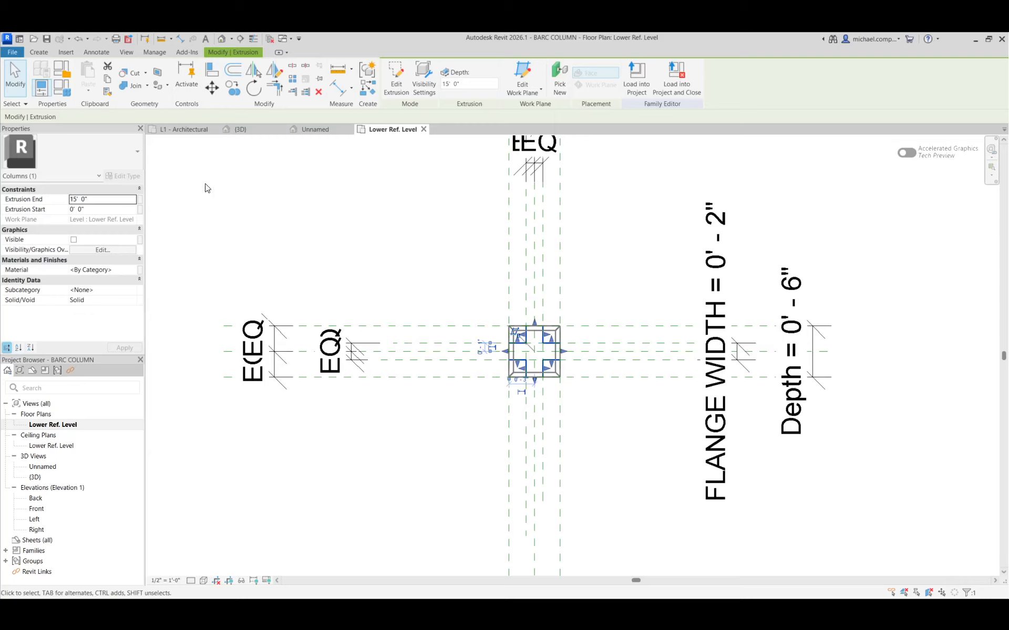
left_click(281, 213)
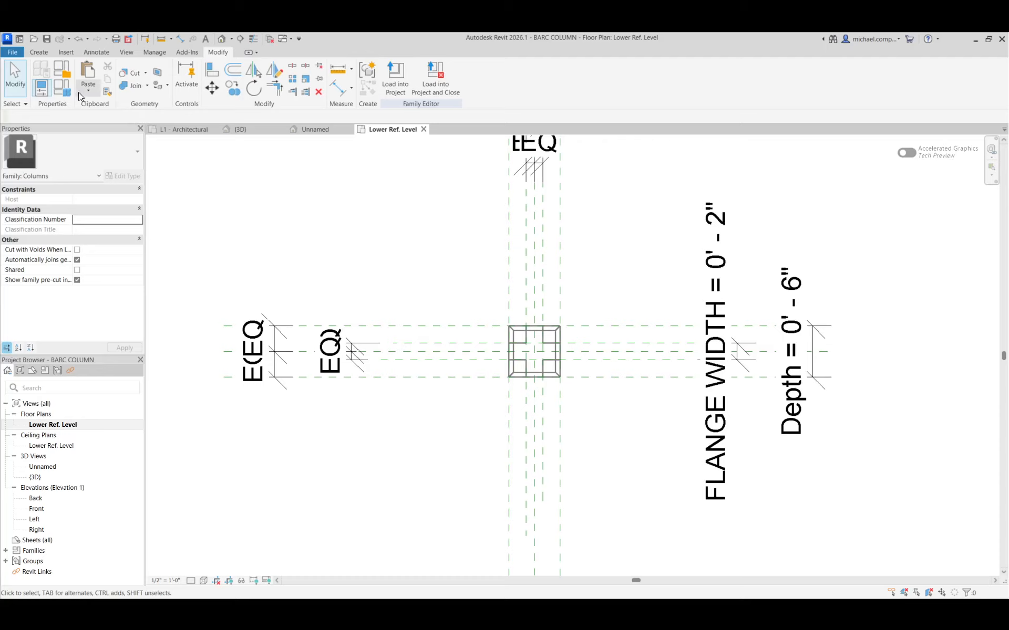
left_click(509, 347)
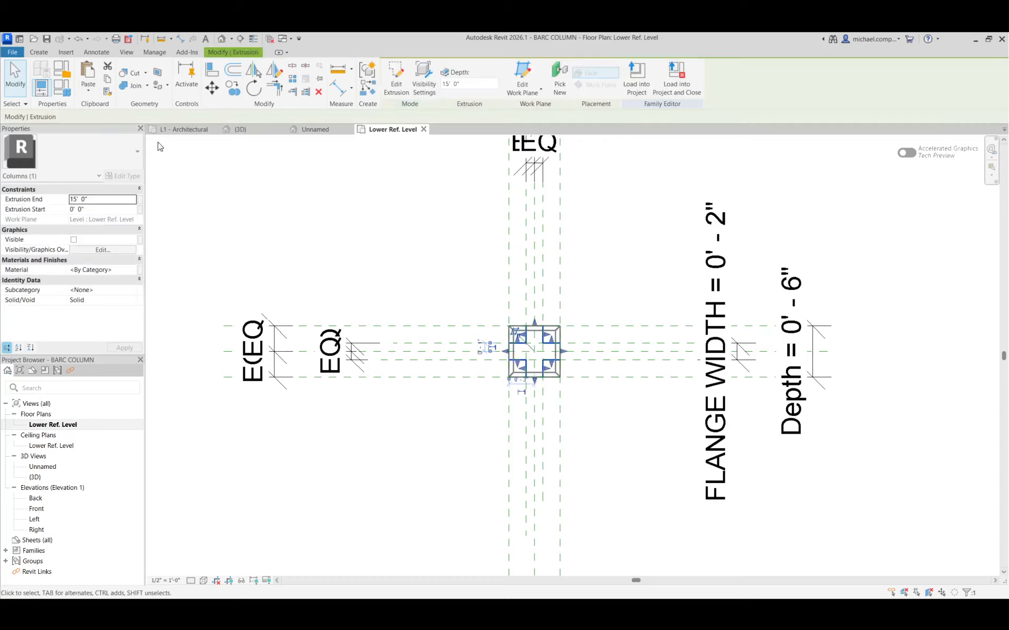
left_click(86, 91)
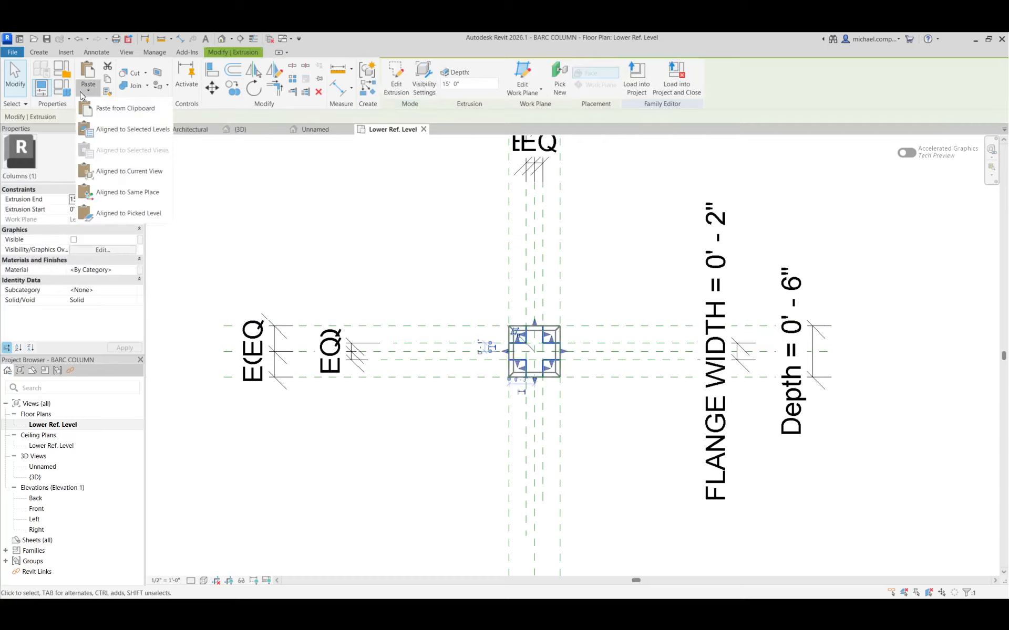
left_click(118, 193)
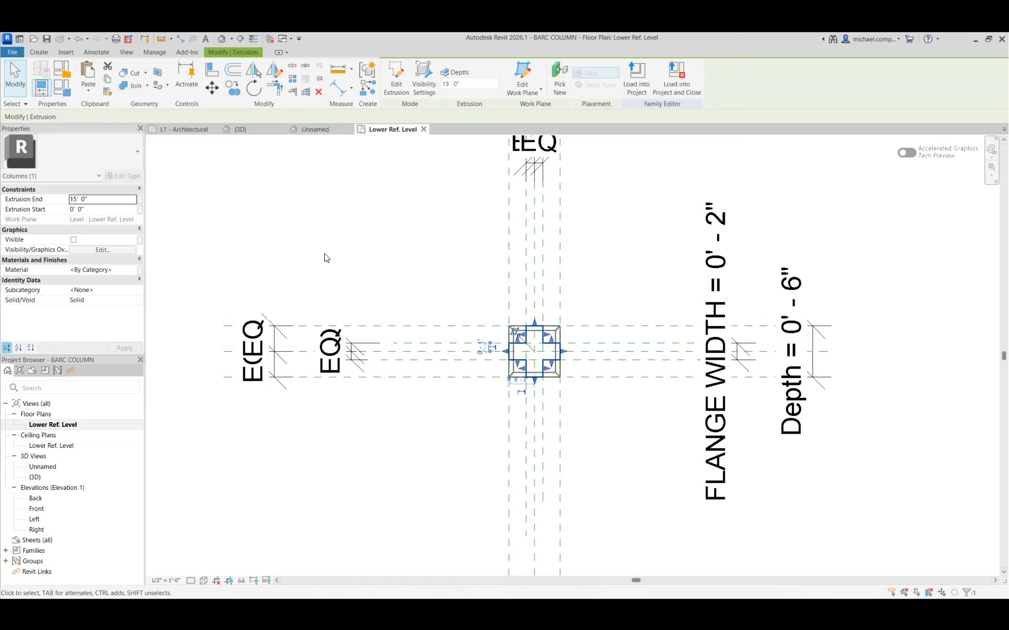
Move the duplicated cruciform extrusion horizontally about 1' to the left, clear of the original.
left_click(212, 88)
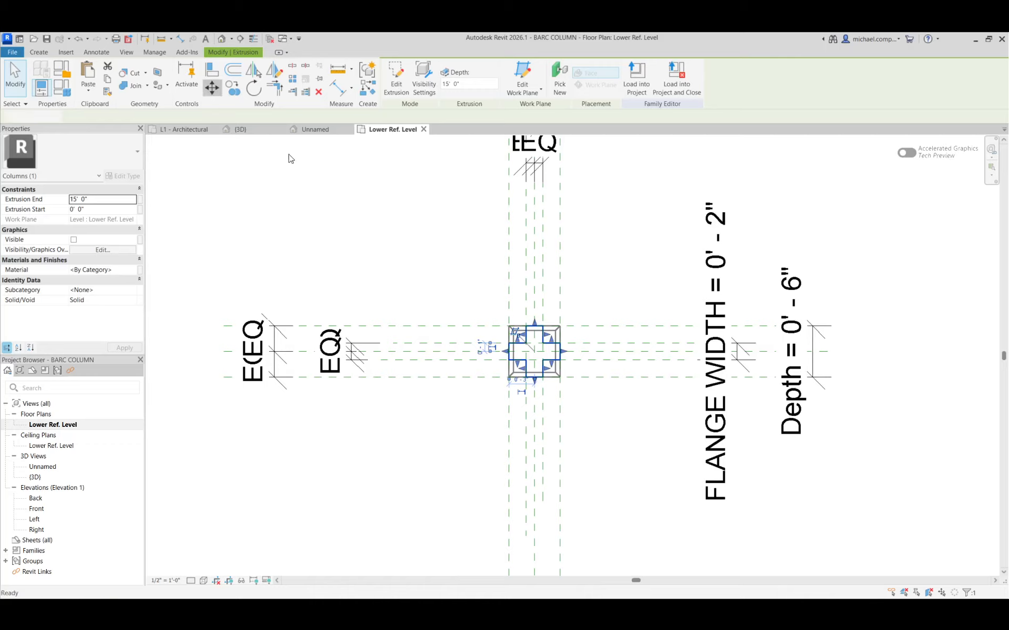
left_click(446, 288)
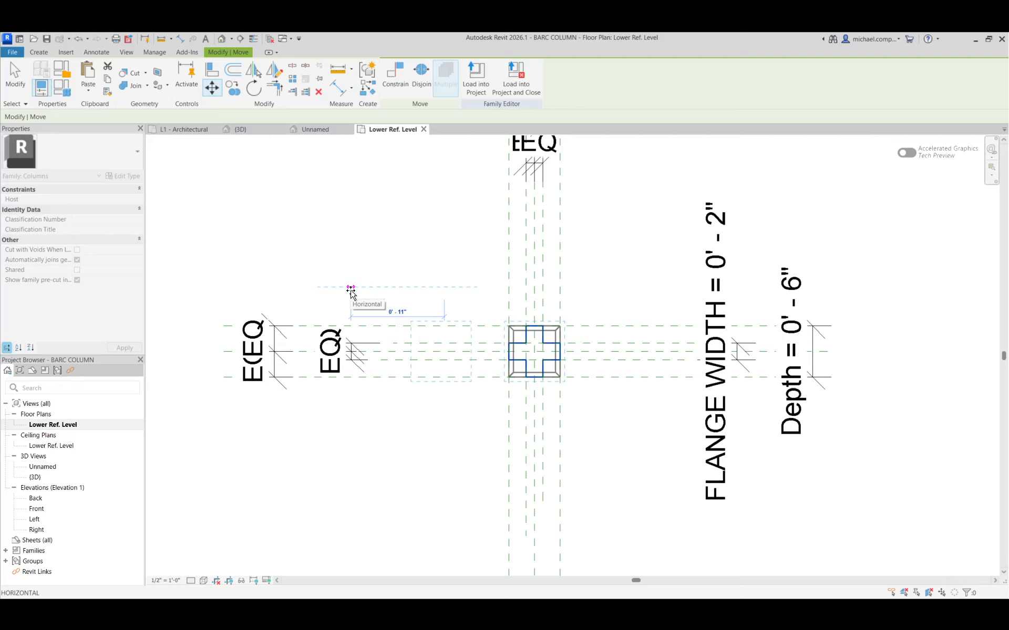
left_click(350, 293)
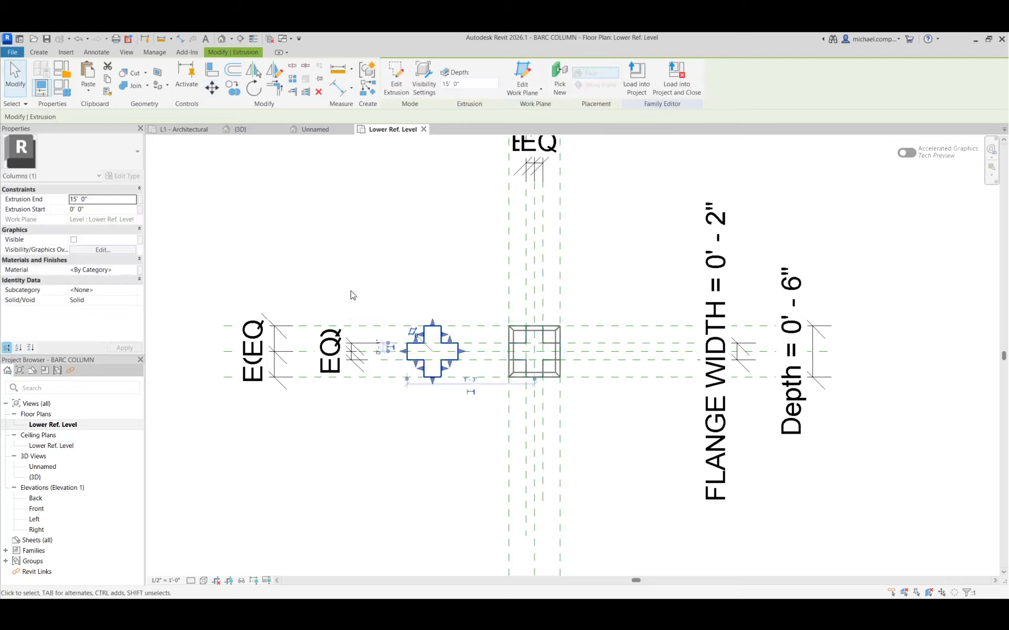
key("Escape")
Associate the offset cruciform extrusion's Visible property with the 1' CRUCIFORM COL parameter.
left_click(458, 351)
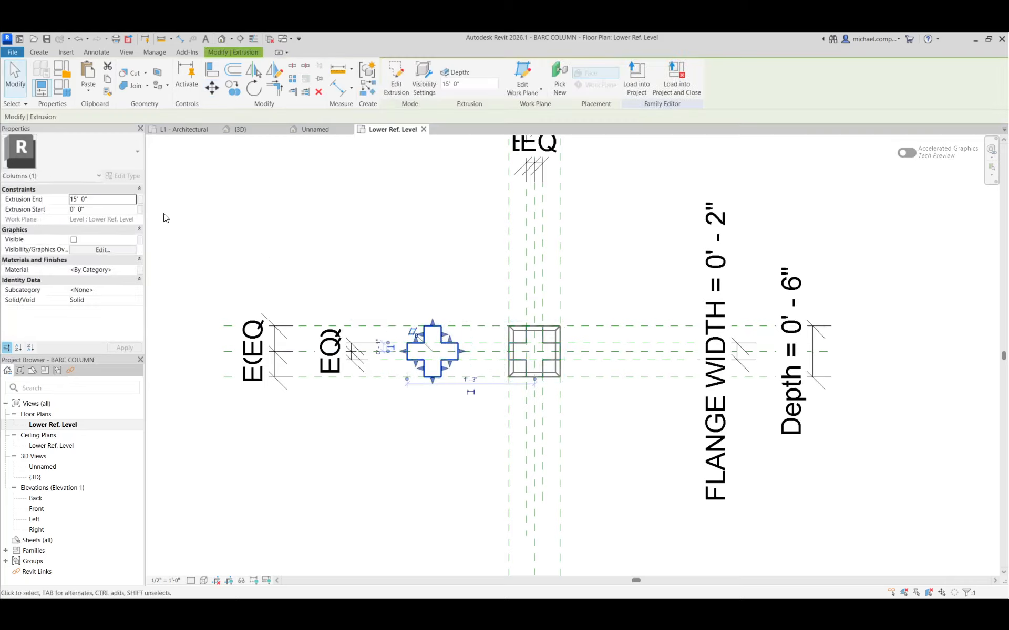
left_click(140, 239)
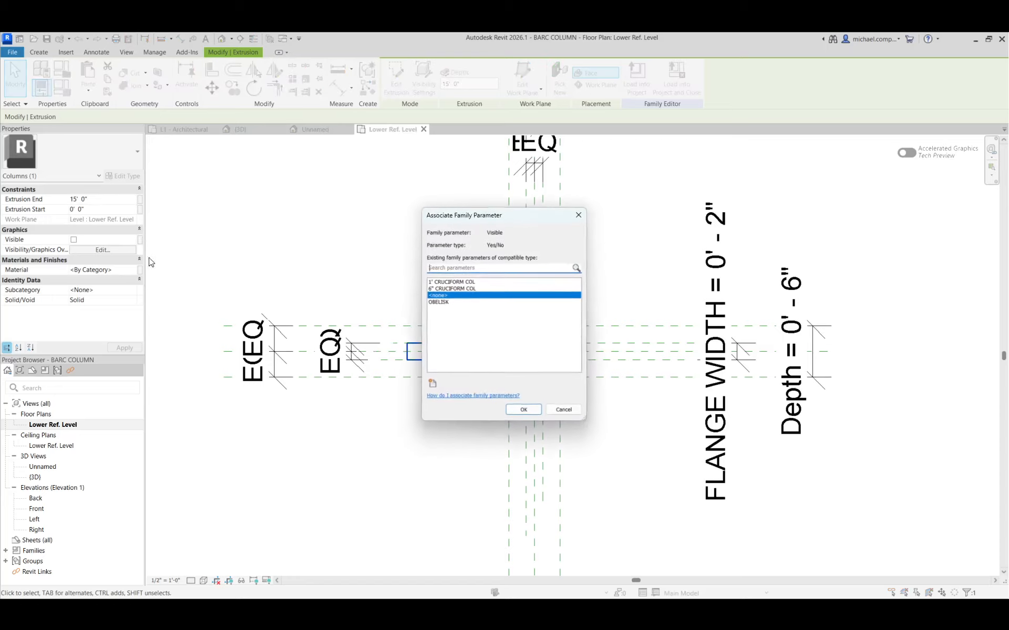
left_click(432, 289)
left_click(514, 410)
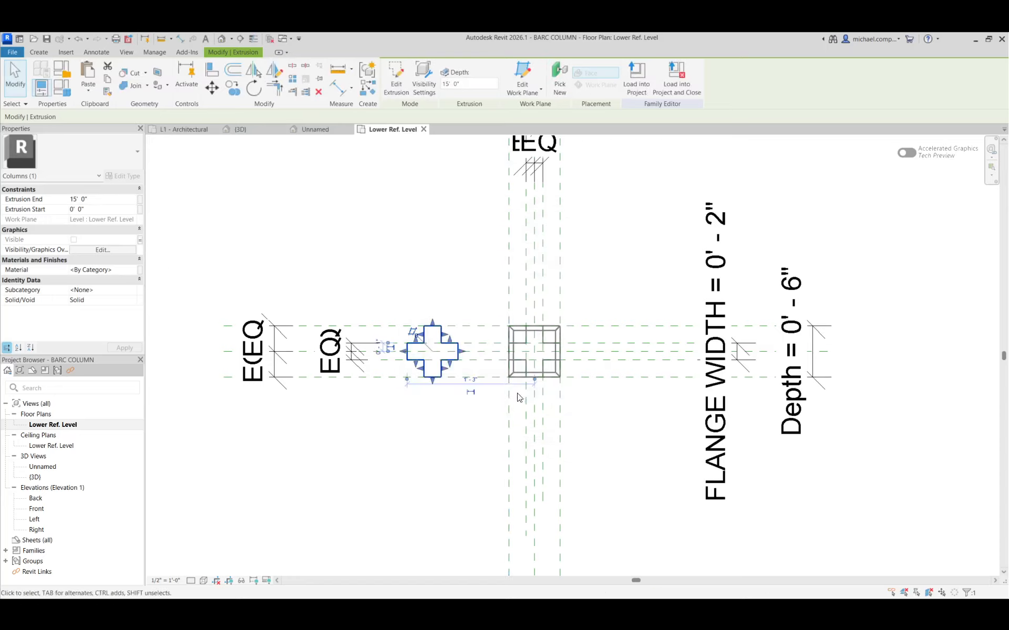
Associate the centered cruciform extrusion's Visible property with the 6" CRUCIFORM COL parameter.
left_click(524, 368)
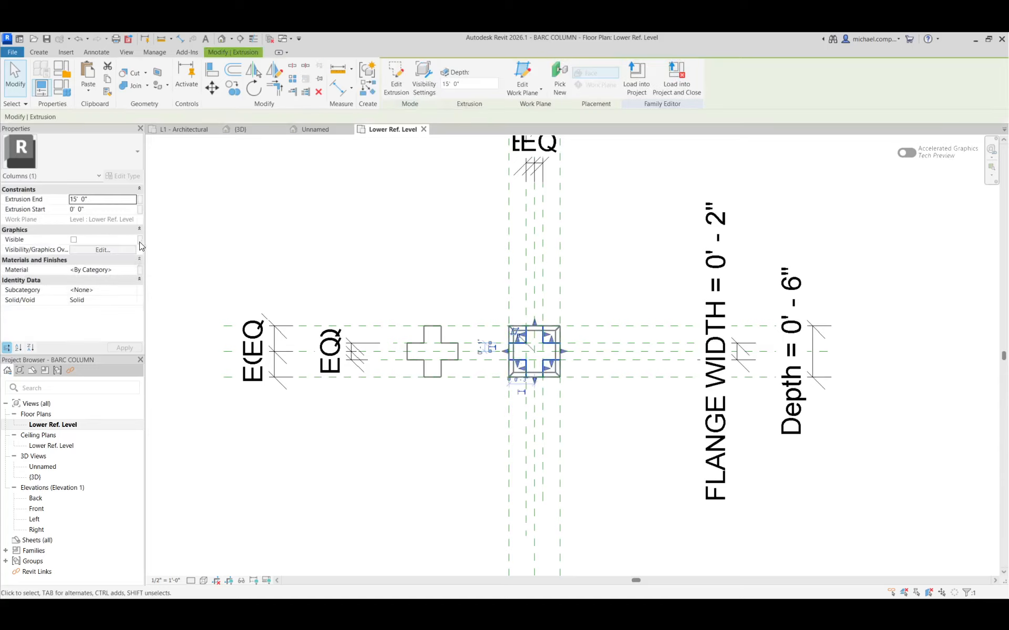
left_click(140, 240)
left_click(441, 289)
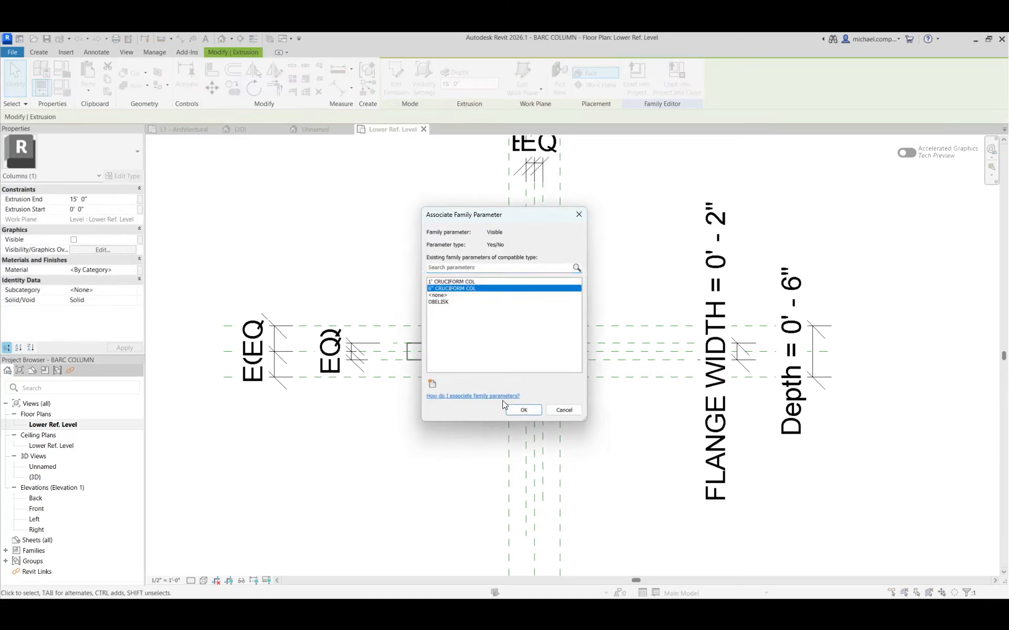
left_click(514, 410)
left_click(457, 413)
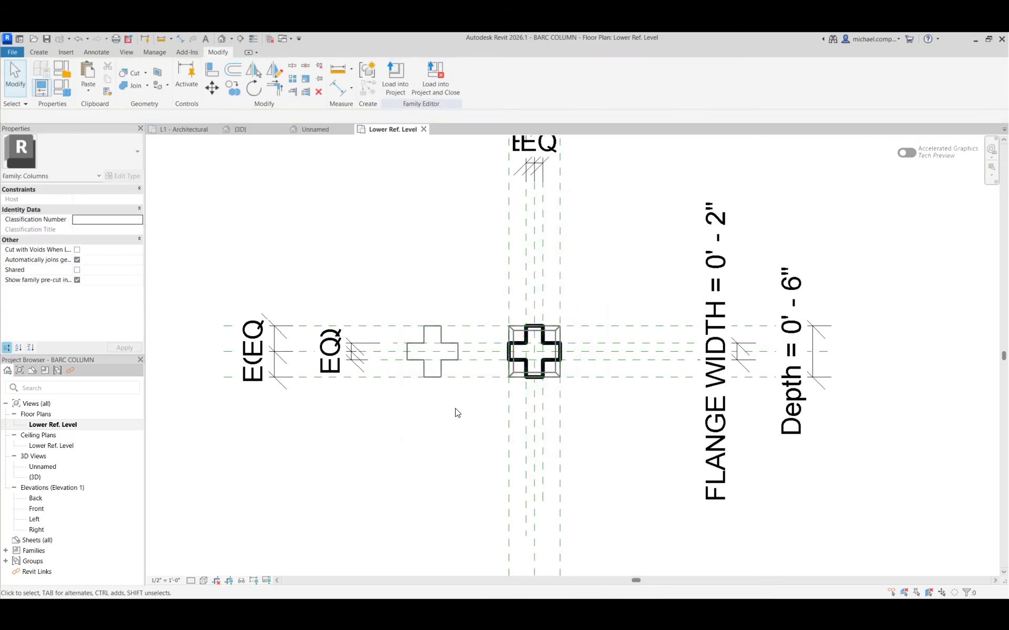
Check the family parameter association of the obelisk blend's Visible property without changing it.
left_click(495, 375)
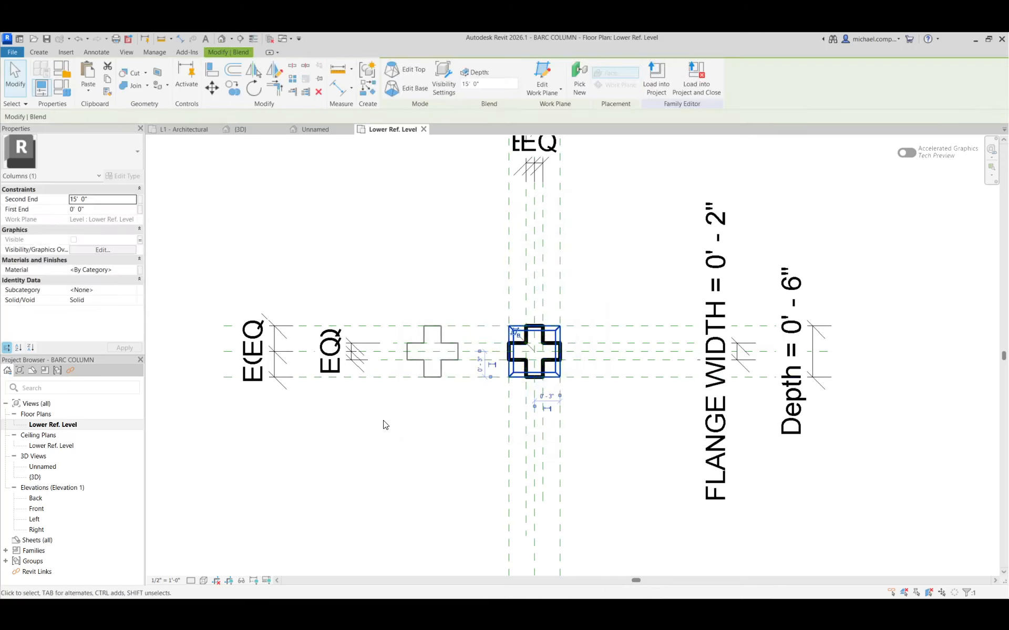
left_click(140, 239)
key("Return")
key("Escape")
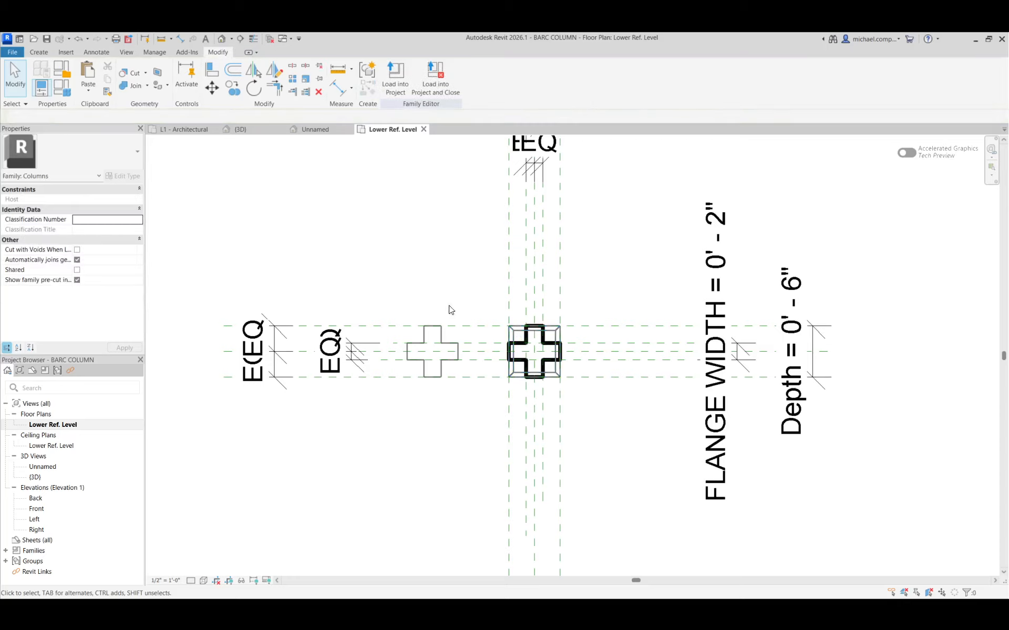
Move the offset cruciform extrusion 1' to the right, back onto the column center.
left_click(451, 339)
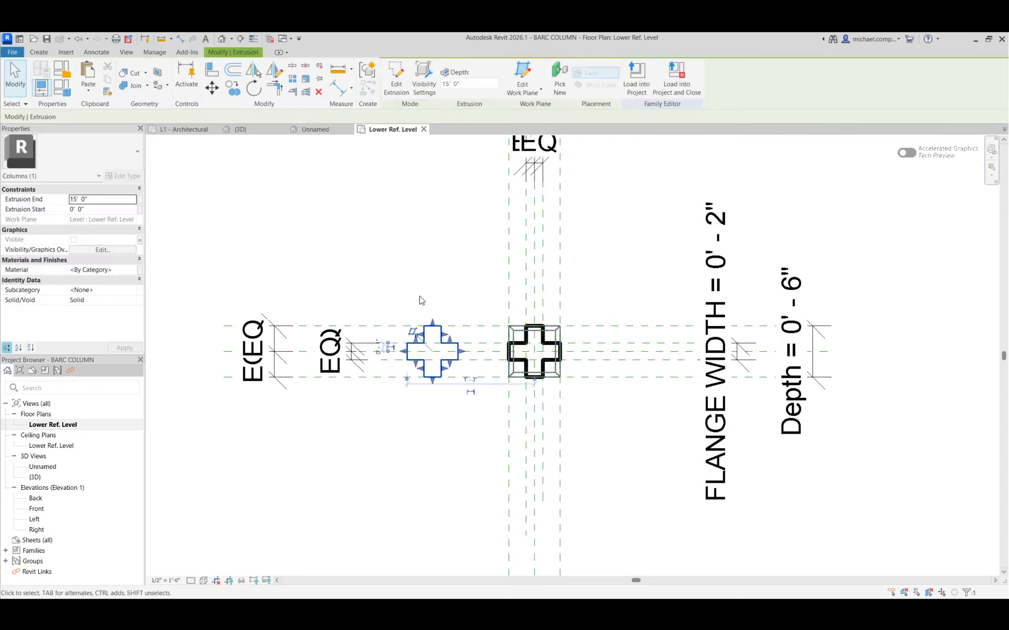
left_click(211, 88)
left_click(331, 267)
type("1")
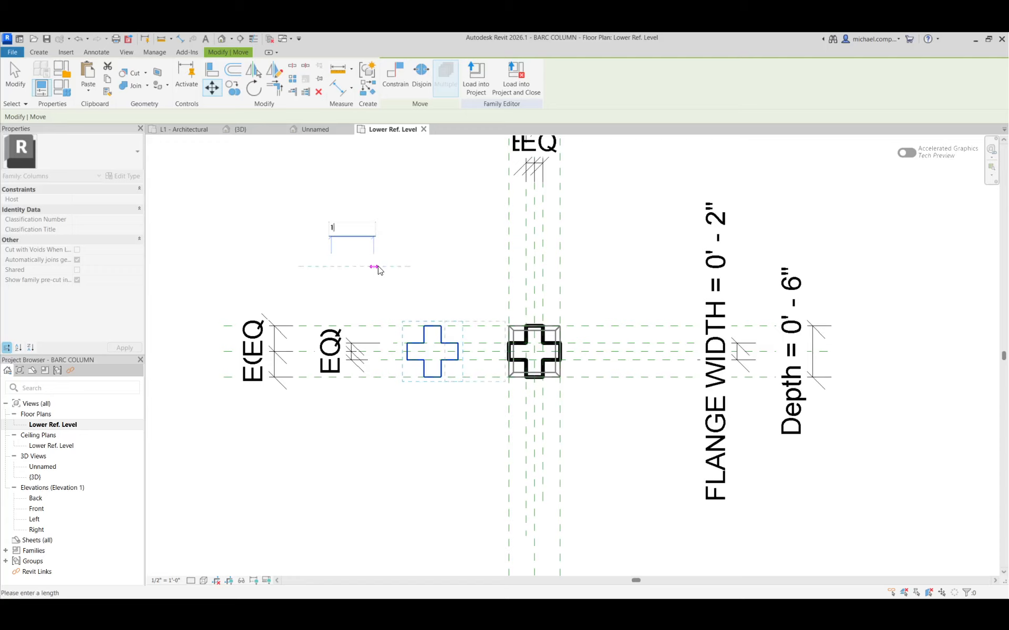
key("Return")
key("Escape")
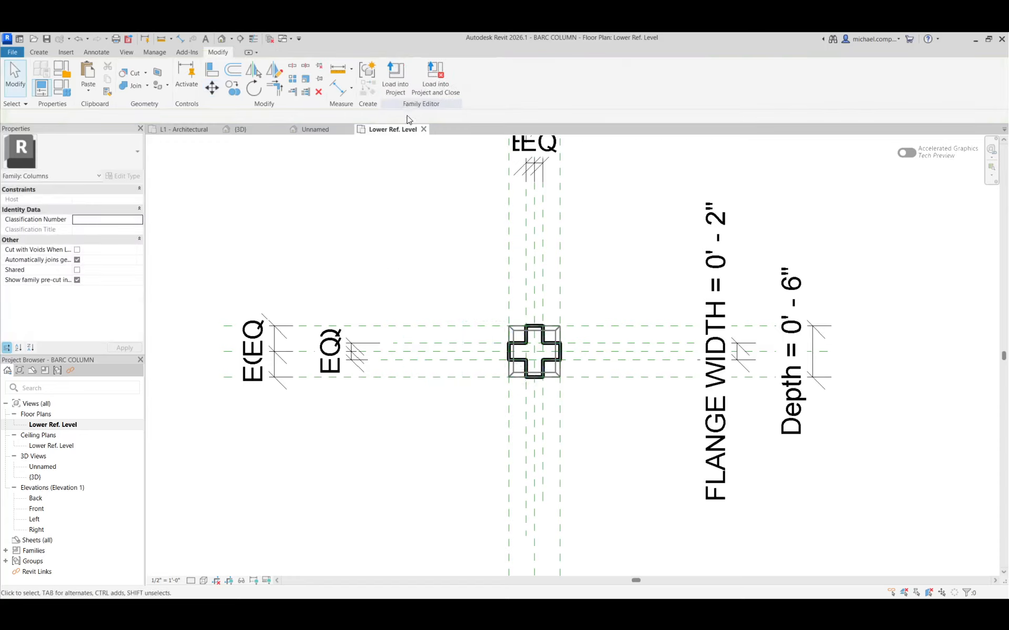
Load the BARC COLUMN family into the project and close it, saving the changes.
left_click(425, 90)
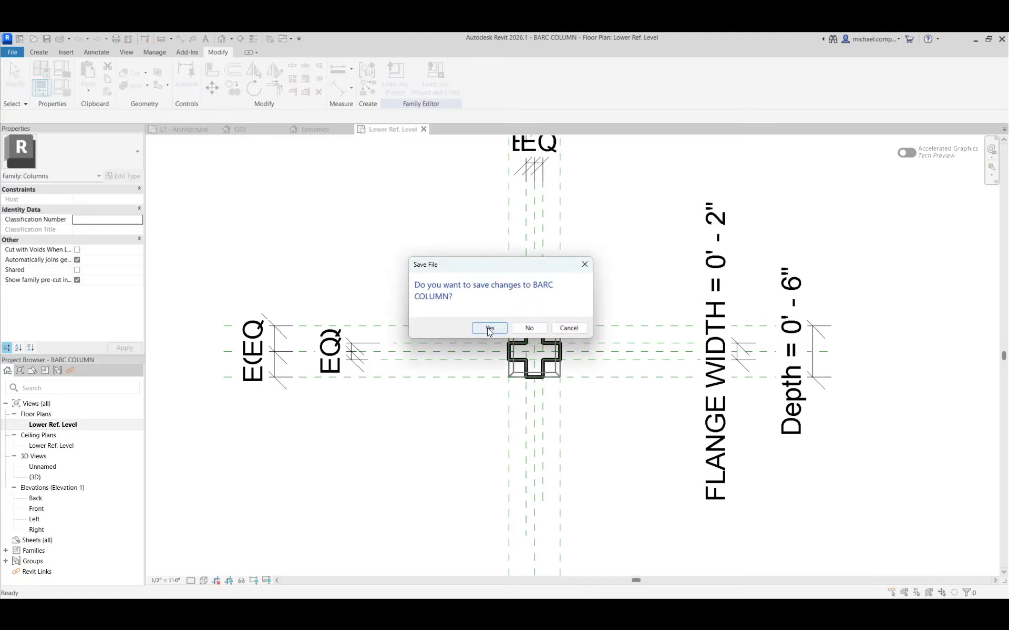
left_click(489, 329)
left_click(483, 328)
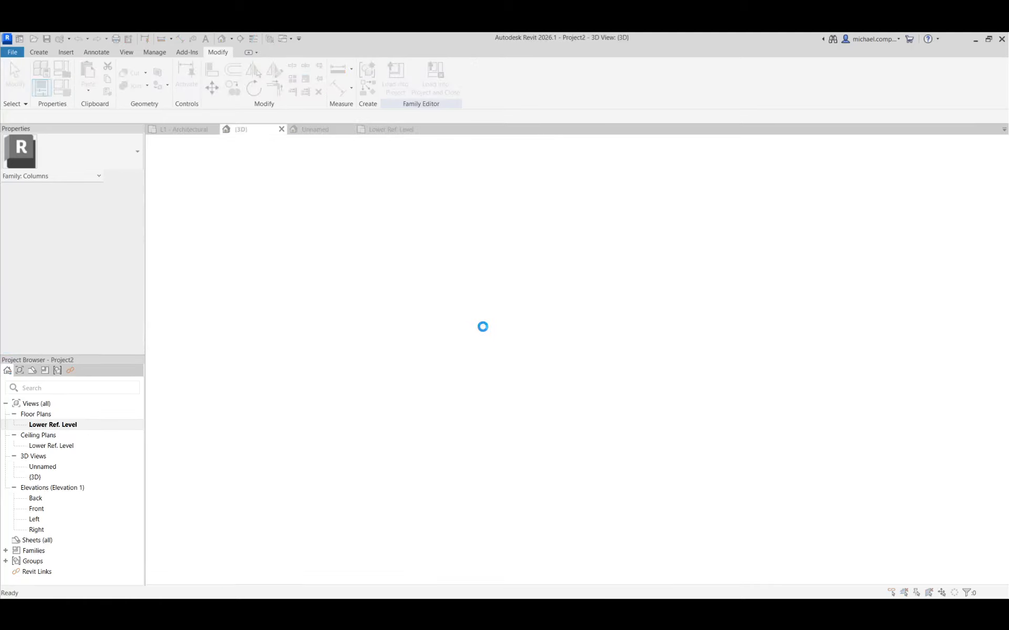
left_click(479, 322)
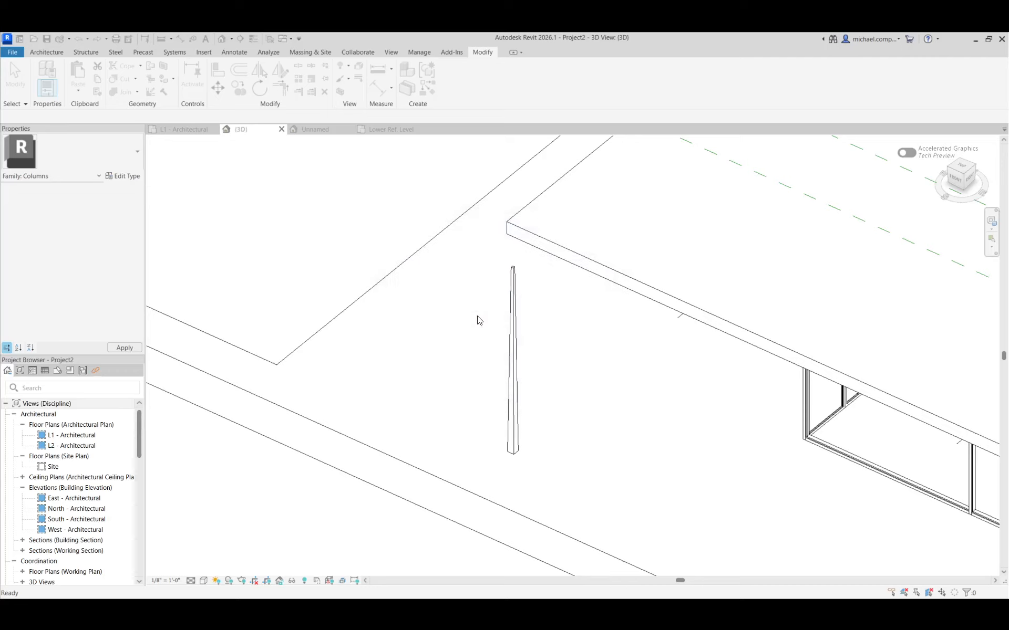
Delete the surplus 1' cruciform column and the 6" cruciform column nearest the obelisk in the 3D view.
scroll(451, 252, "up", 3)
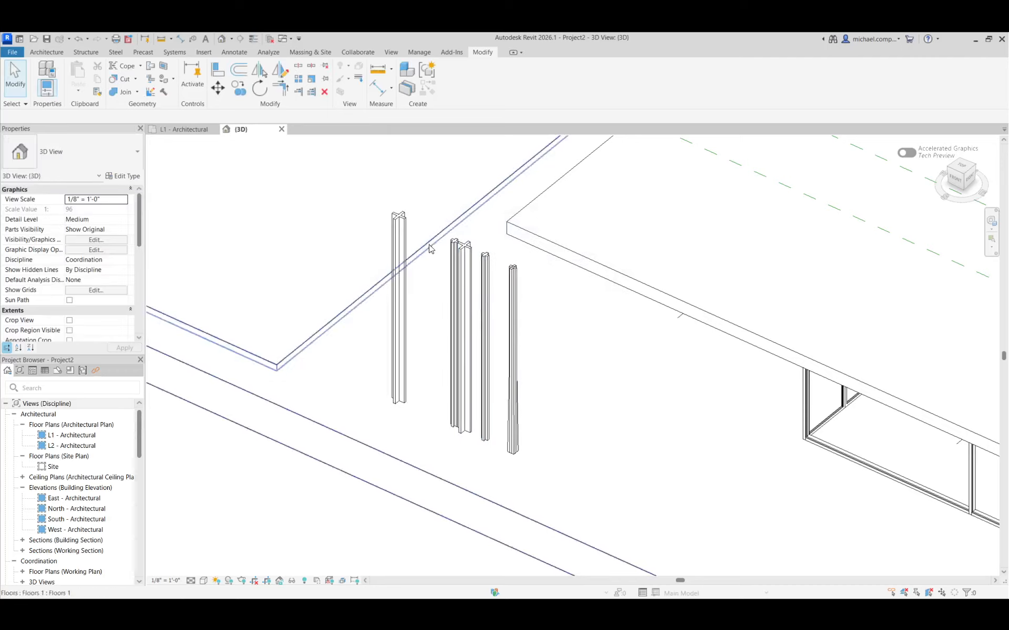
left_click(479, 278)
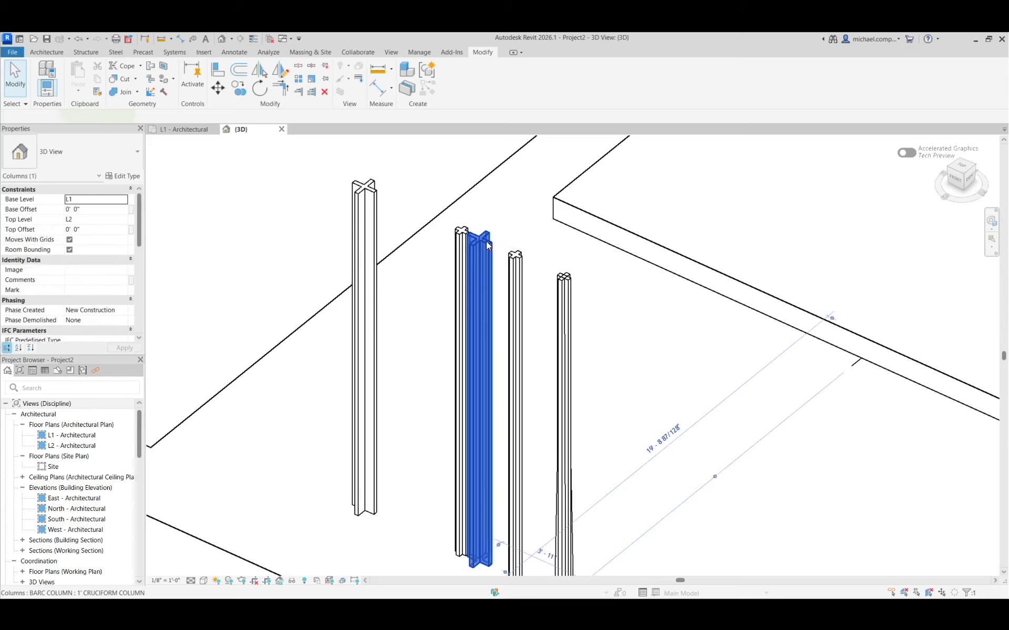
key("Delete")
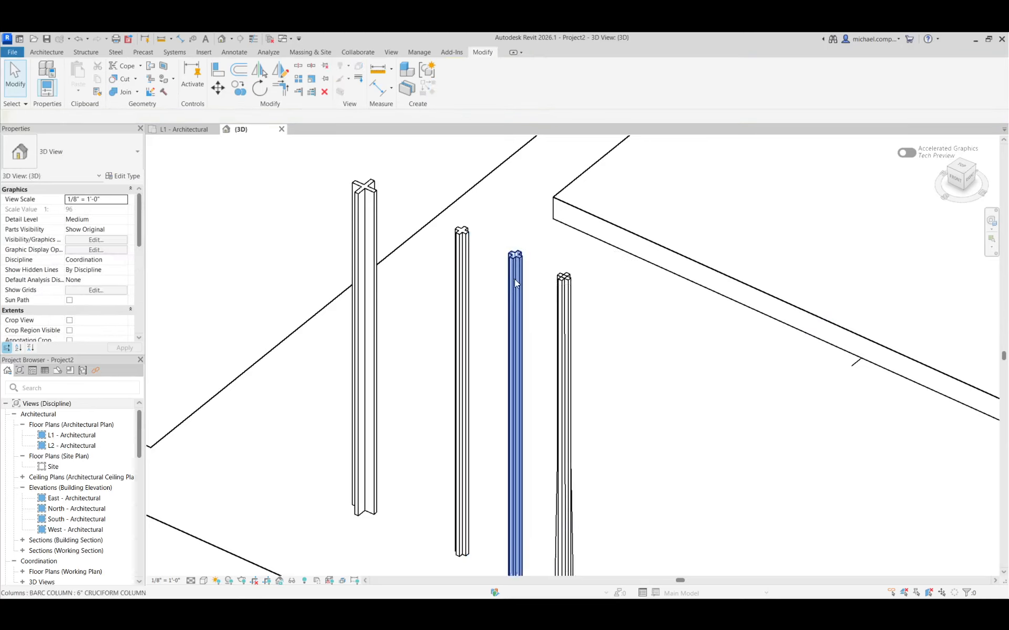
left_click(514, 279)
key("Delete")
Check the family types of the 1' and 6" cruciform columns in the 3D view.
middle_click_drag(414, 292, 383, 293, "shift")
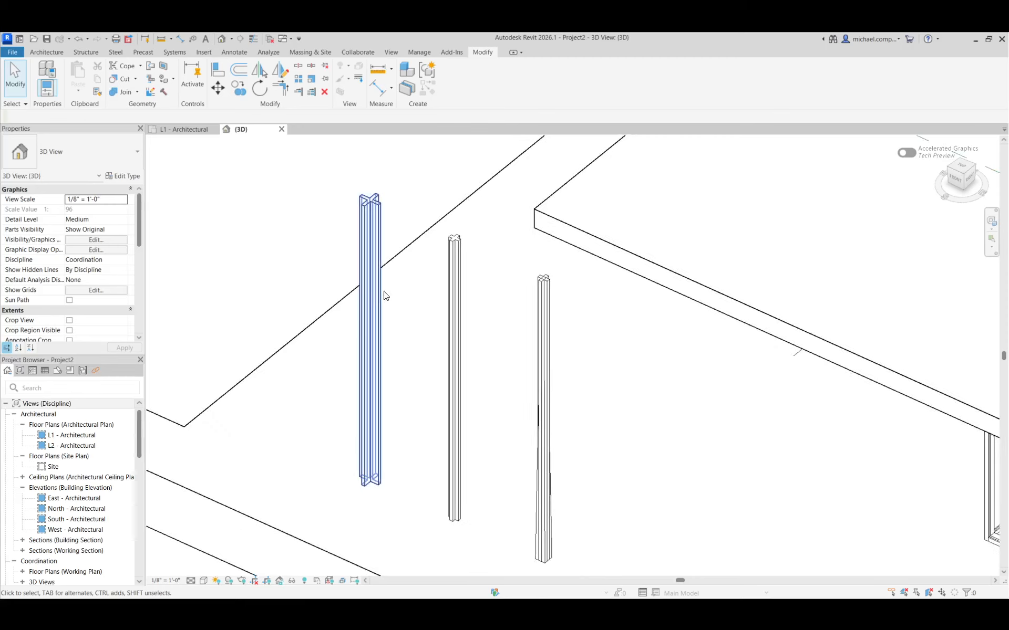
left_click(371, 300)
left_click(462, 302)
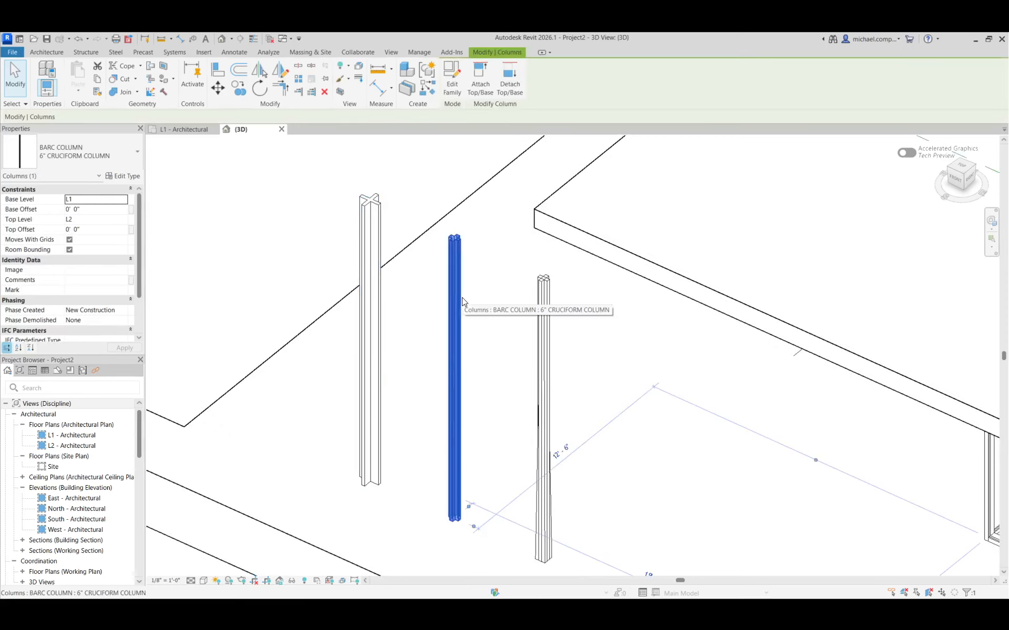
Turn off the 1' CRUCIFORM COL and 6" CRUCIFORM COL visibility parameters in the OBELISK column's type properties.
left_click(538, 305)
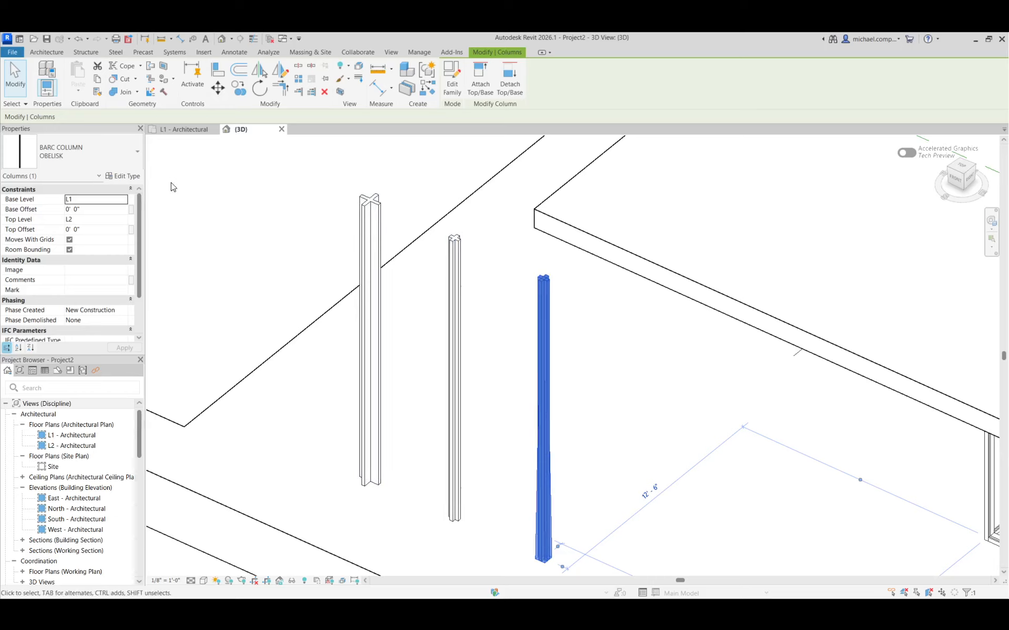
left_click(127, 177)
scroll(572, 343, "down", 3)
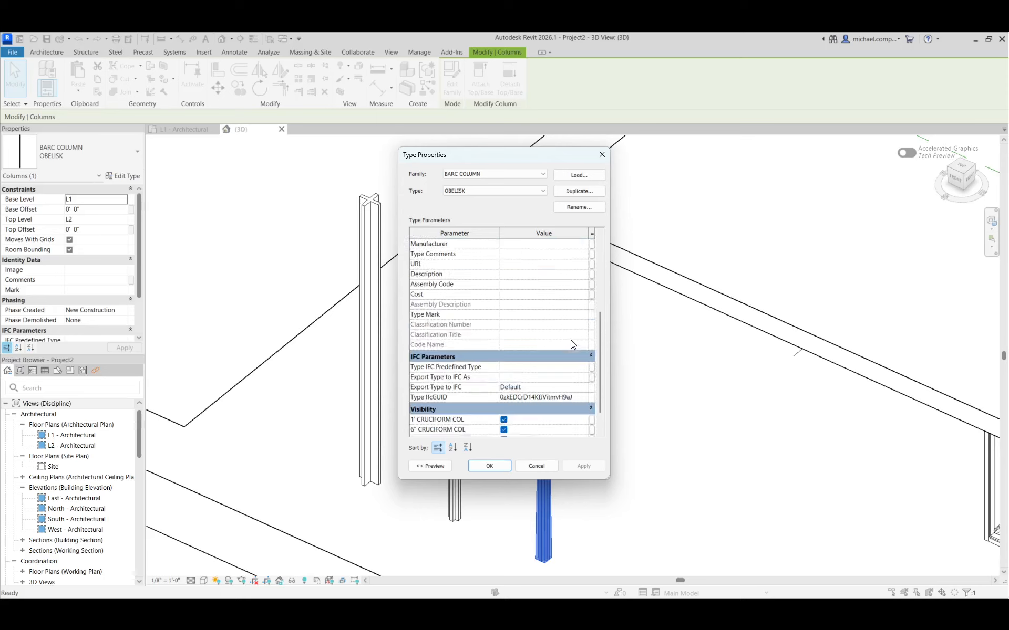
scroll(570, 339, "down", 1)
left_click(504, 399)
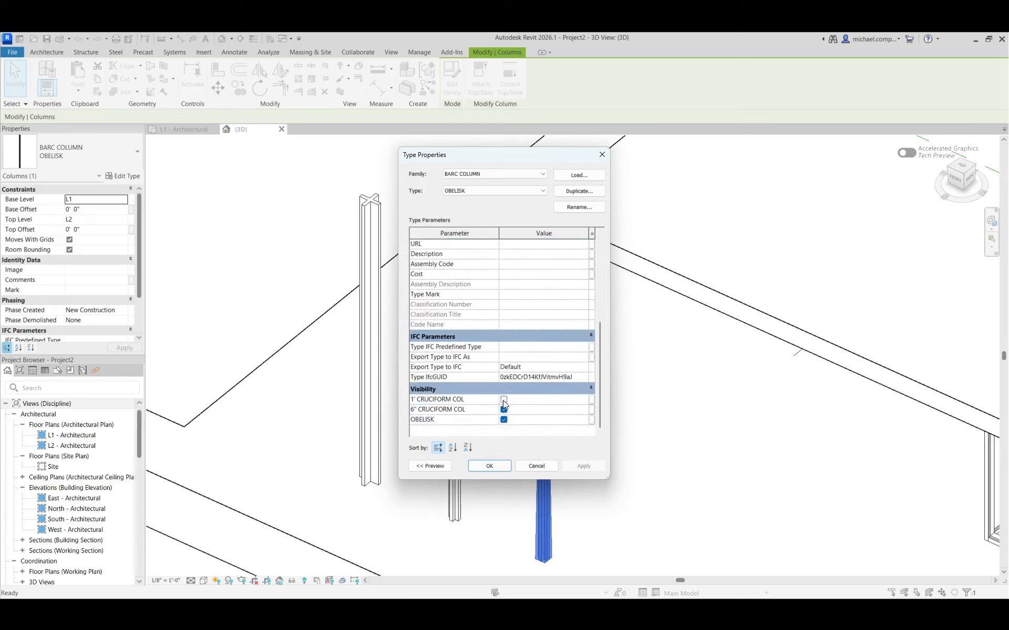
left_click(503, 409)
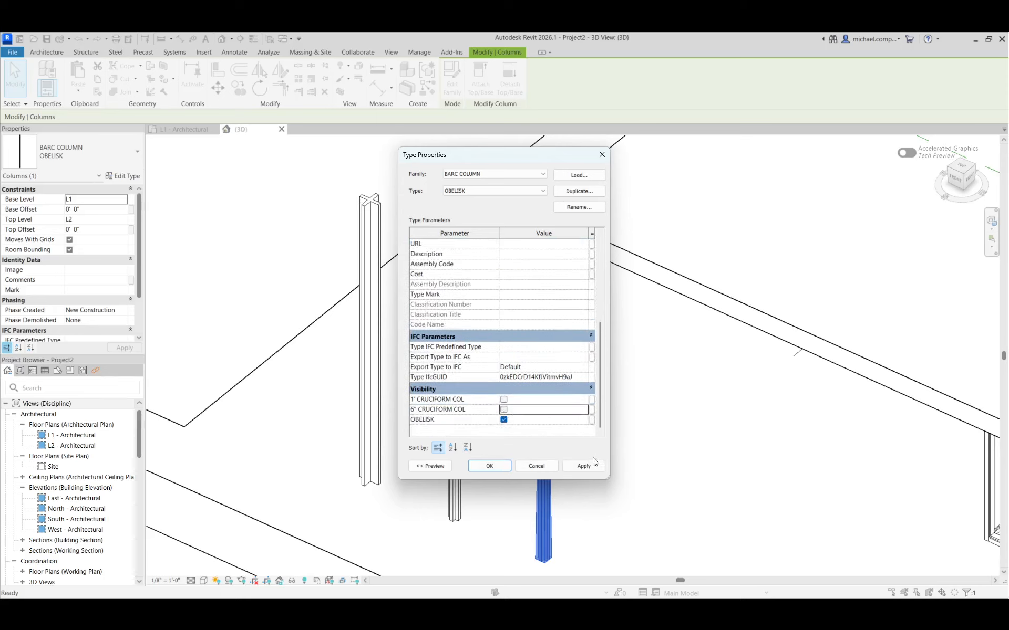
left_click(489, 466)
left_click(509, 397)
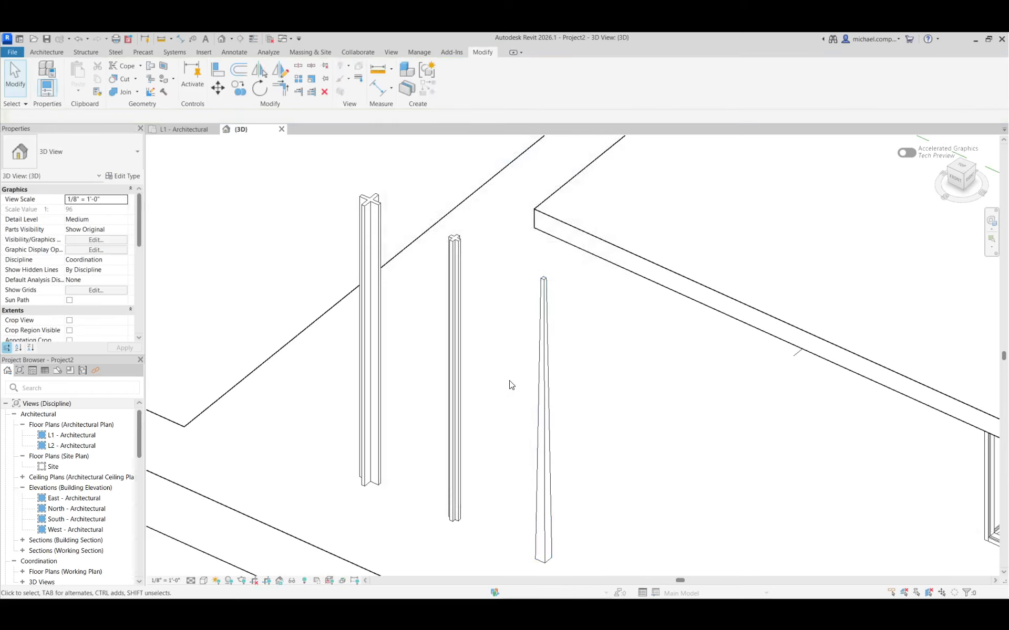
Review the BARC COLUMN types available for the obelisk column without changing its type.
scroll(518, 386, "down", 1)
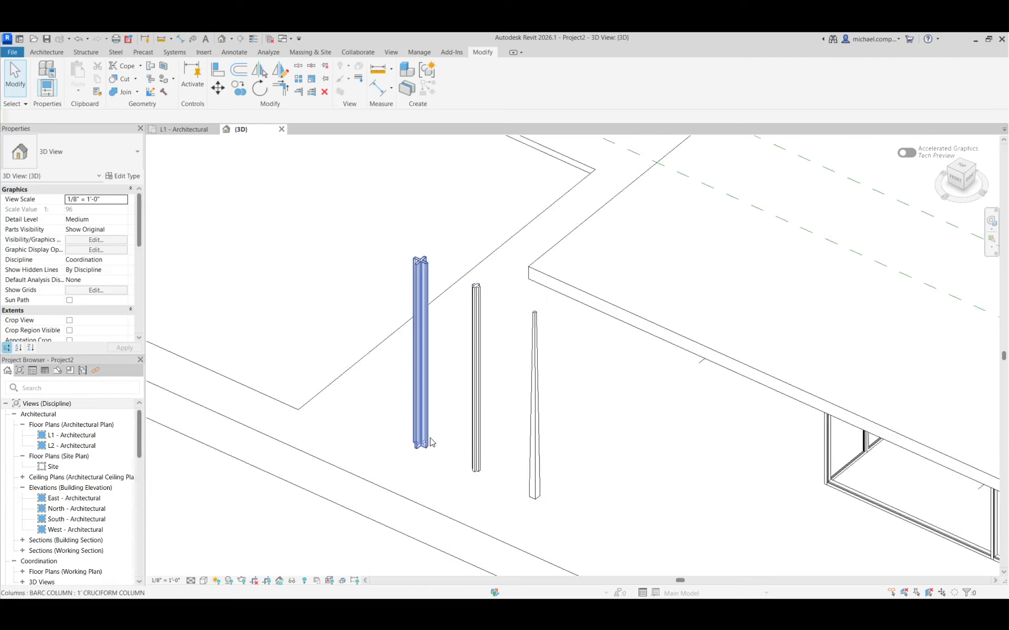
left_click(532, 467)
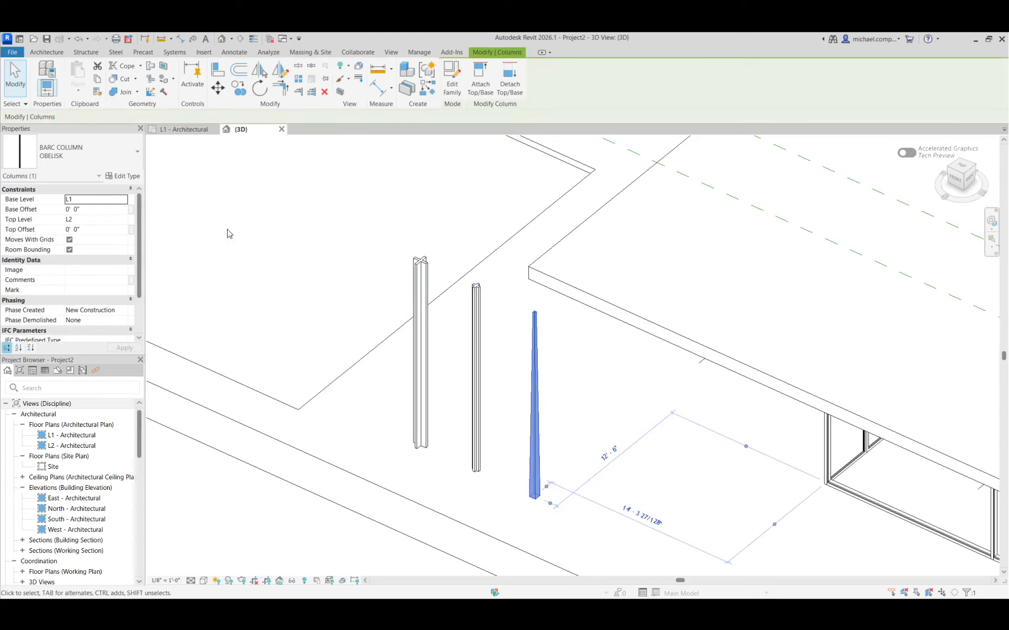
left_click(56, 160)
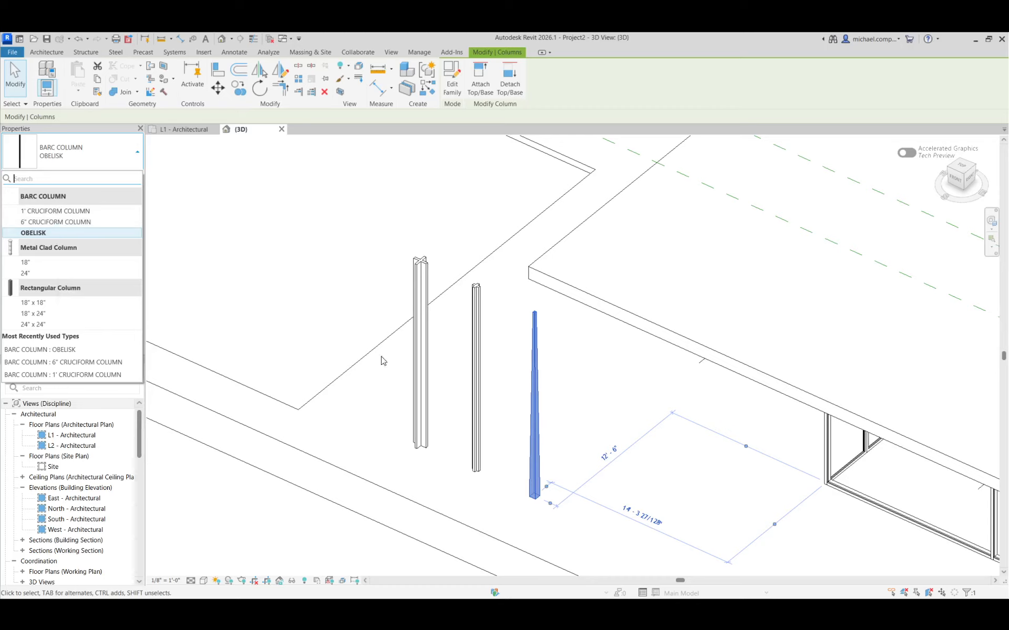
left_click(502, 378)
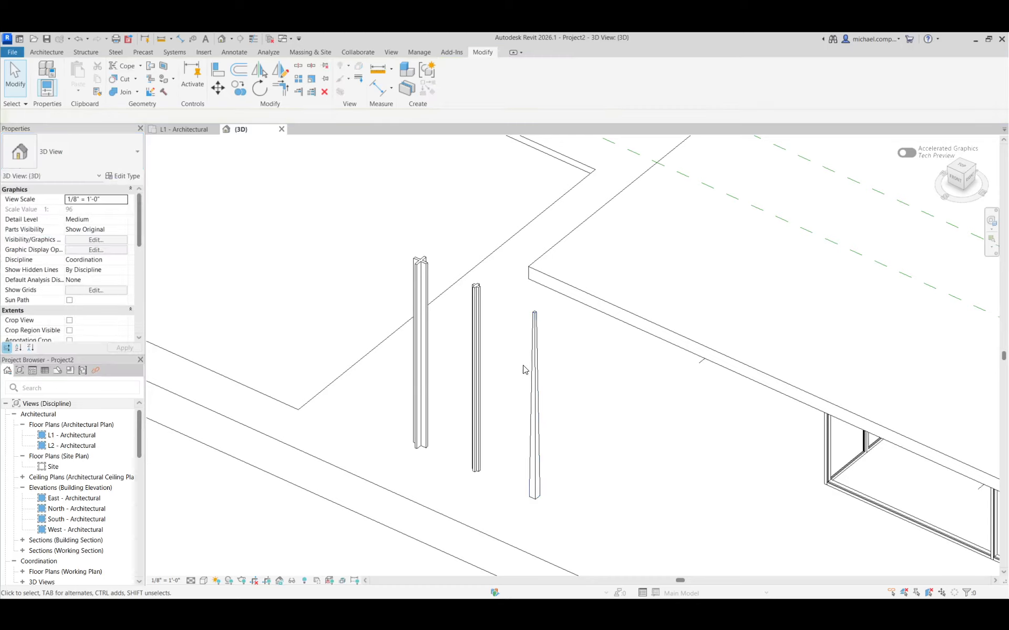
Open the obelisk column's BARC COLUMN family for editing and create a new family type named REVOLVE.
left_click(534, 341)
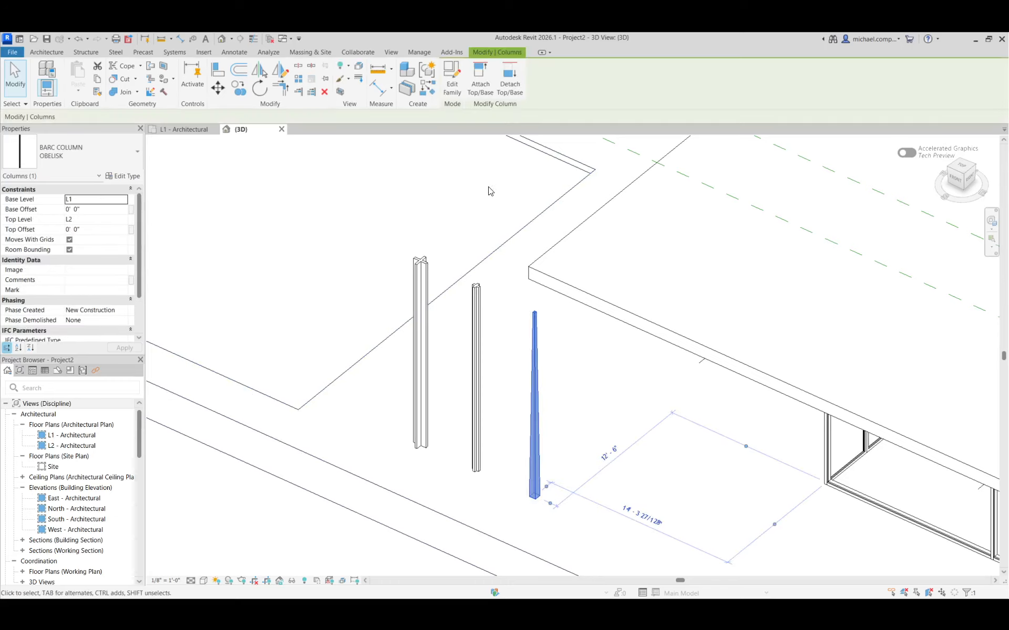
left_click(452, 87)
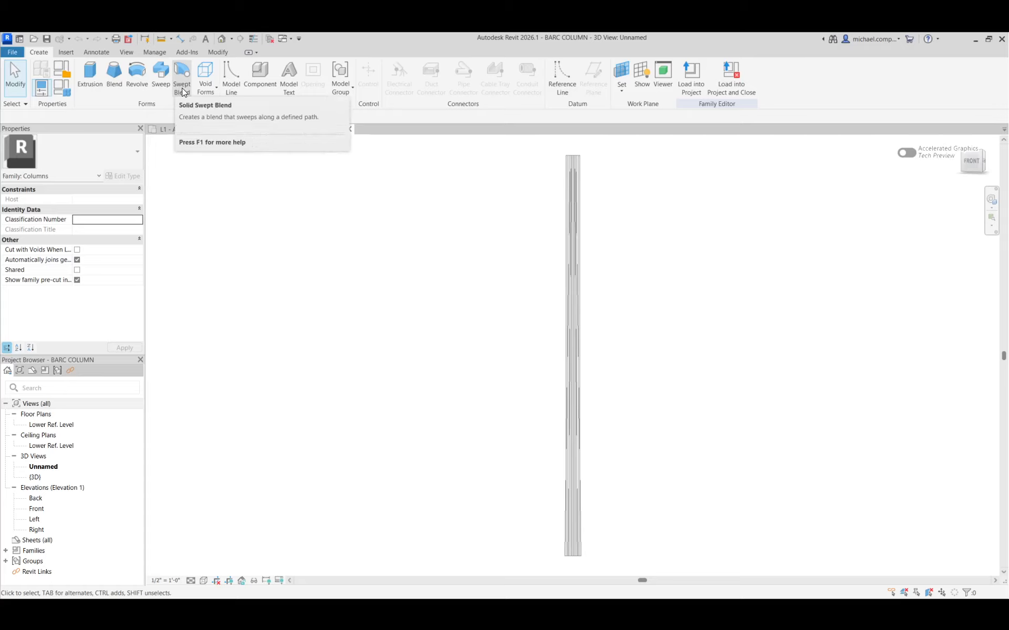
left_click(62, 93)
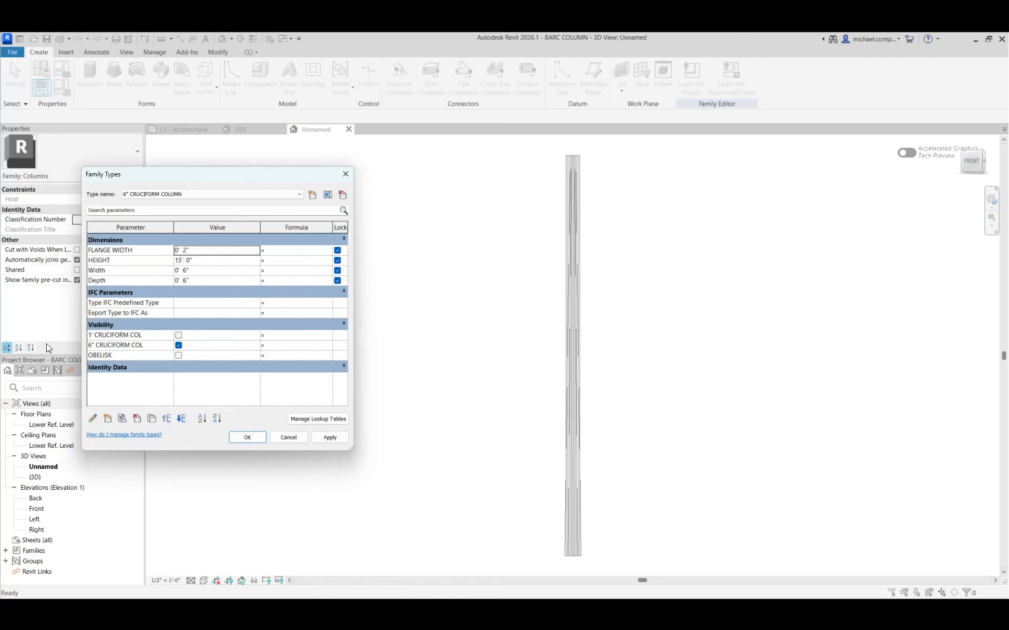
left_click(311, 195)
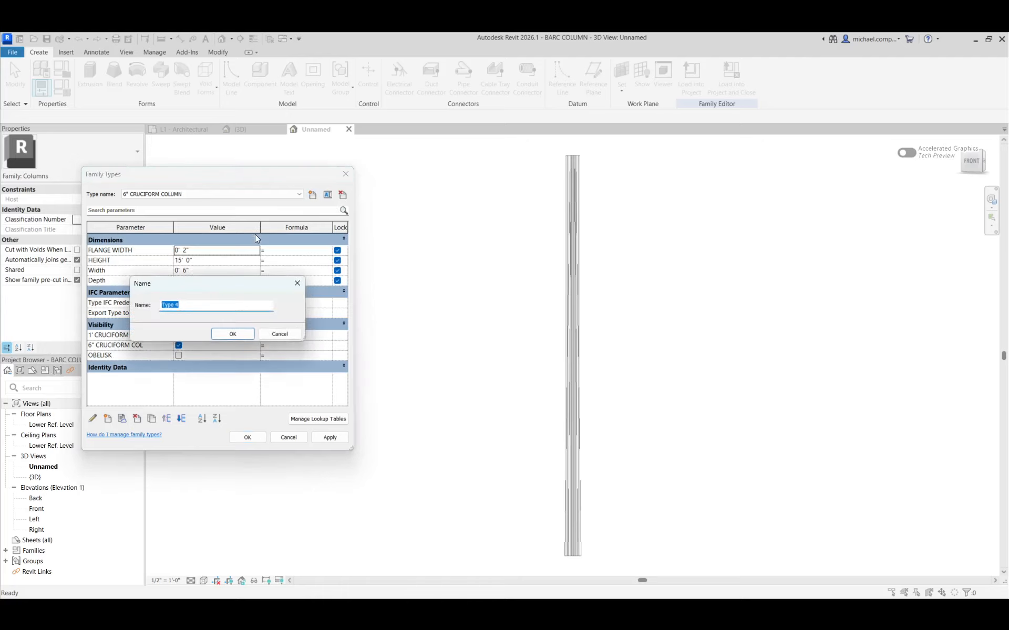
type("REVOLVE")
key("Return")
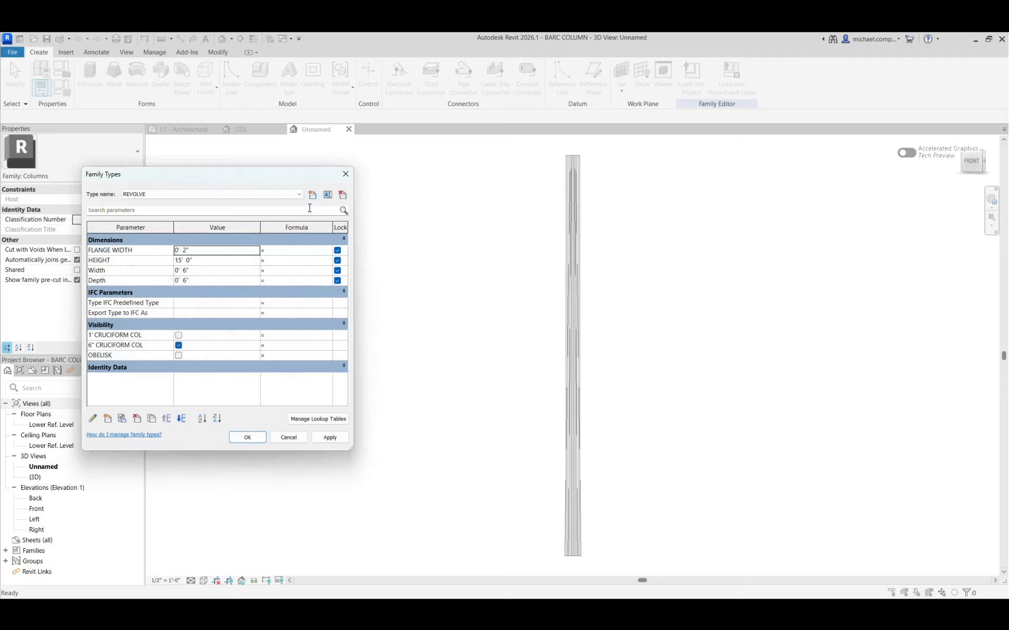
Create two more family types named SWEEP and SWEEP BLEND.
left_click(312, 196)
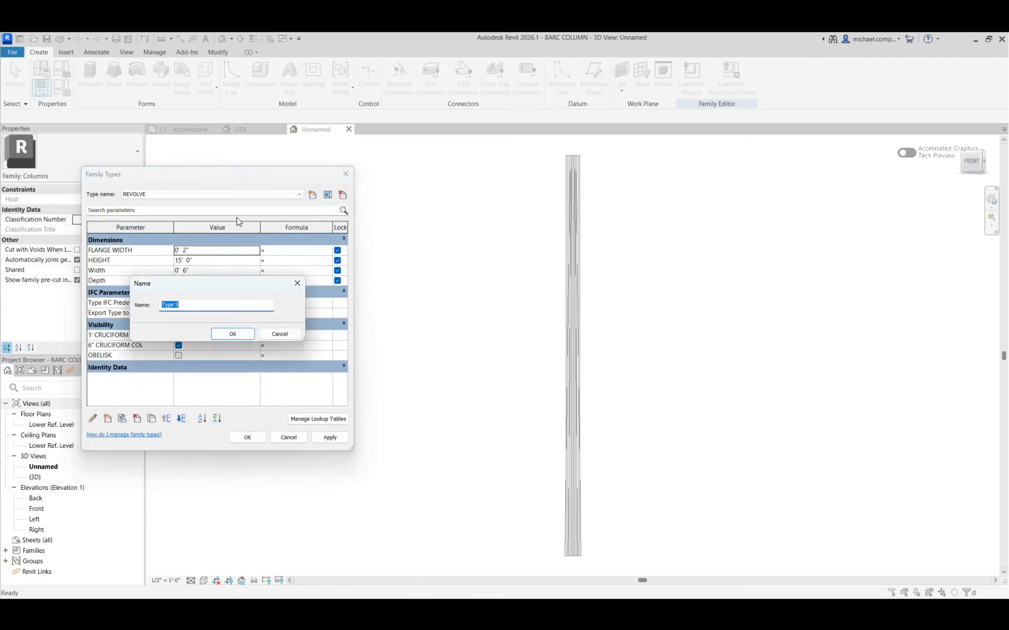
type("SWEEP")
key("Return")
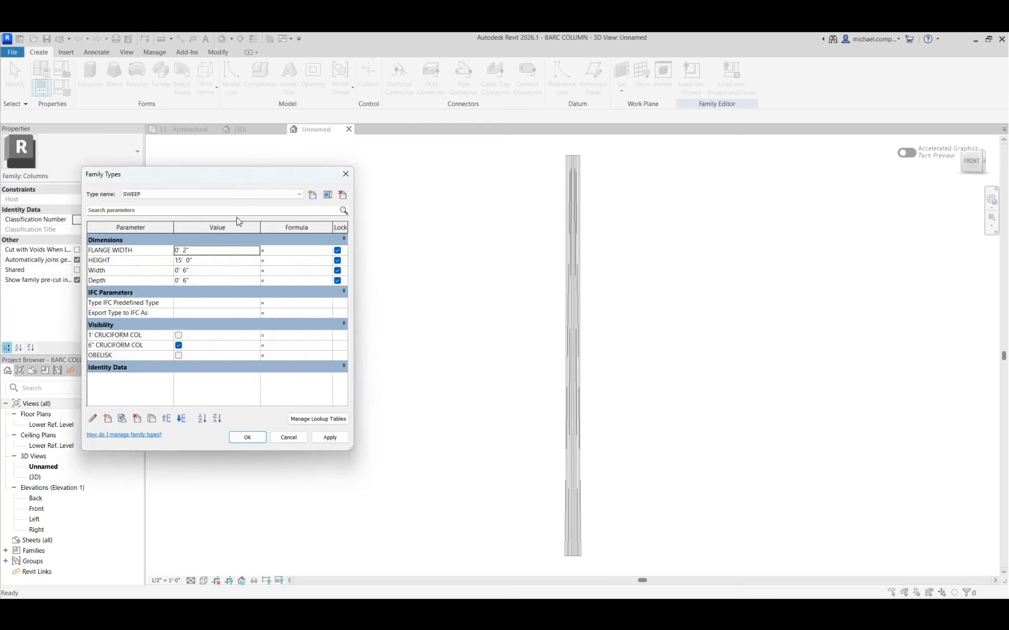
left_click(313, 196)
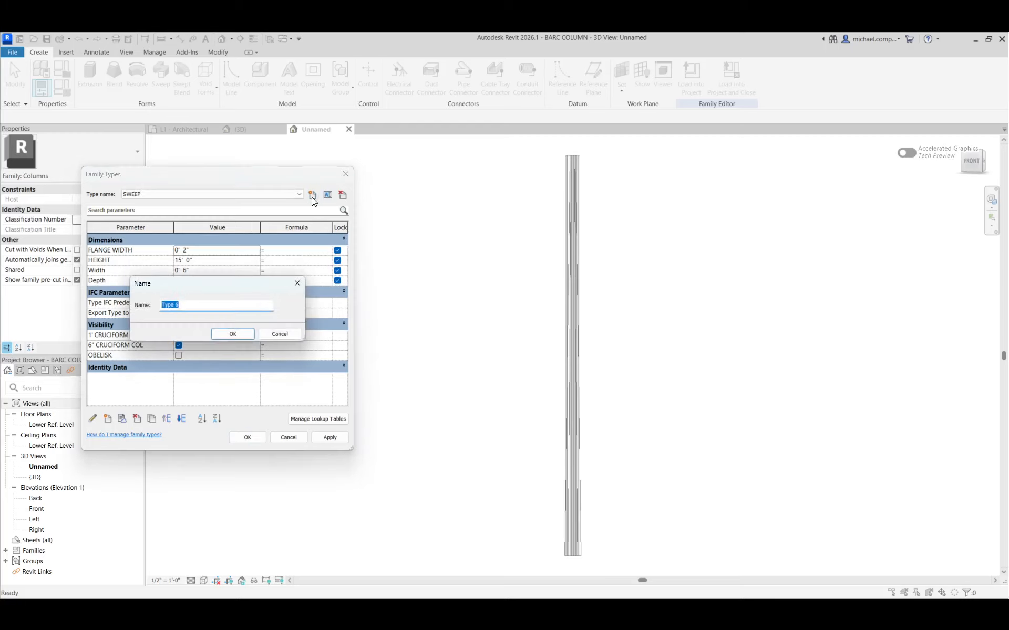
type("SWEEP BLEND")
key("Return")
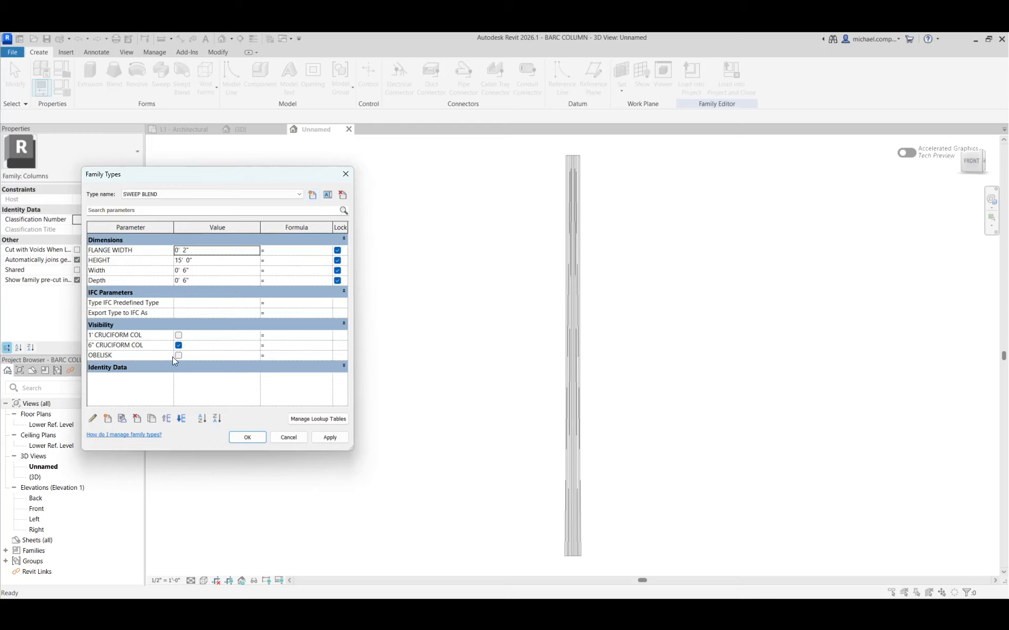
Add a Yes/No type parameter named REVOLVE, grouped under Visibility, and apply it.
left_click(107, 418)
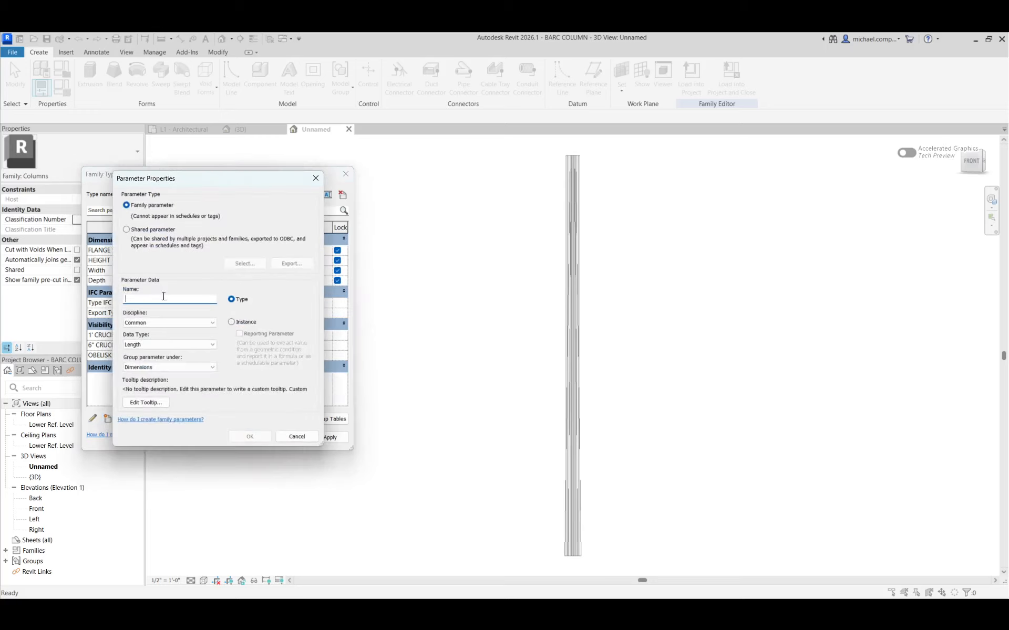
type("REVOLVE")
left_click(152, 345)
left_click(133, 481)
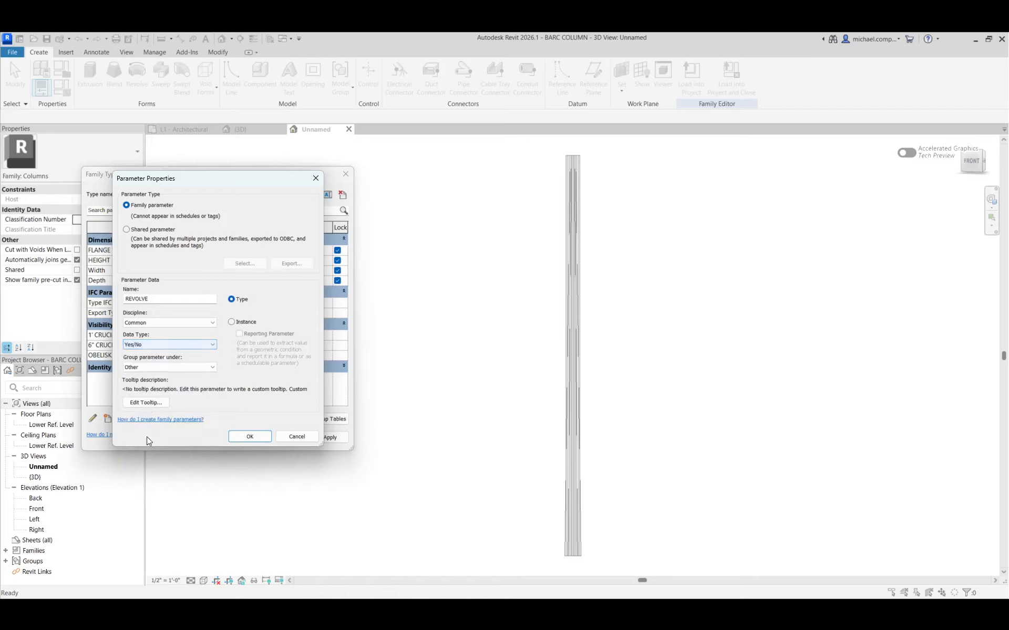
left_click(147, 367)
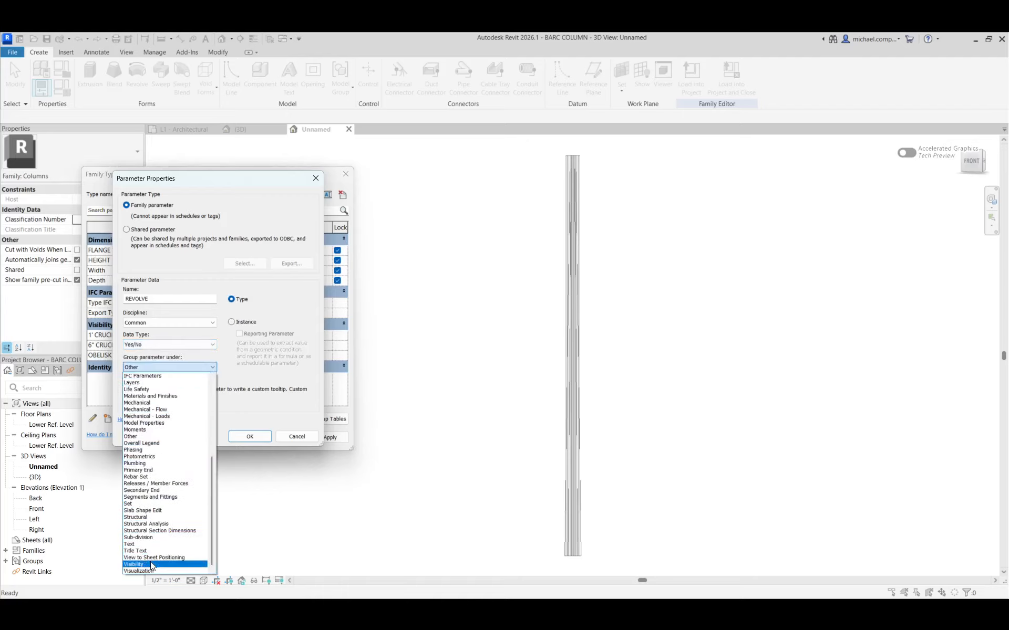
left_click(135, 564)
left_click(250, 436)
left_click(326, 438)
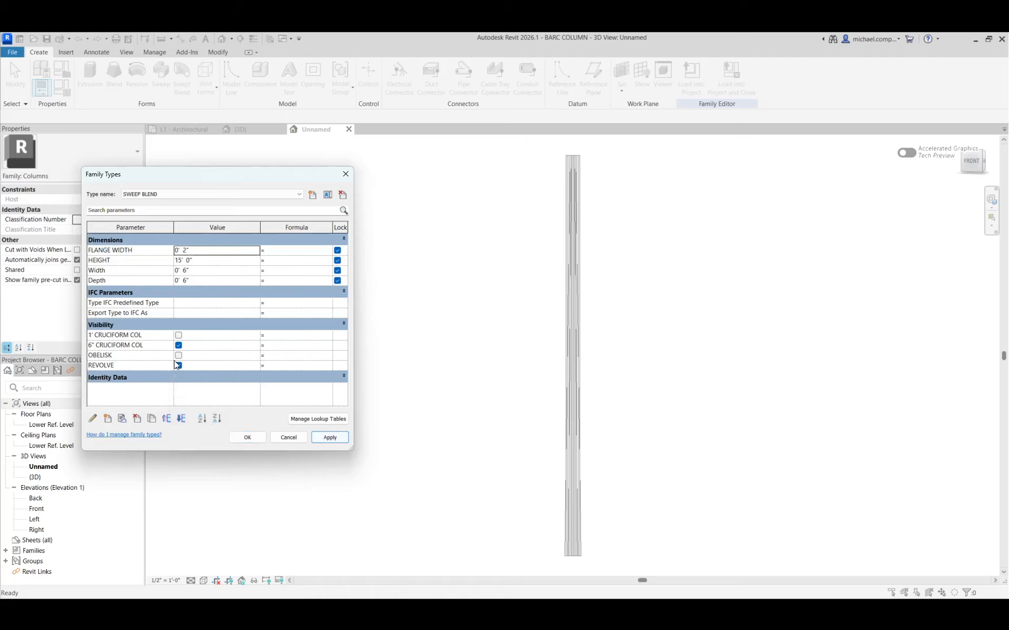
Add a Yes/No type parameter named SWEEP, grouped under Visibility.
left_click(108, 418)
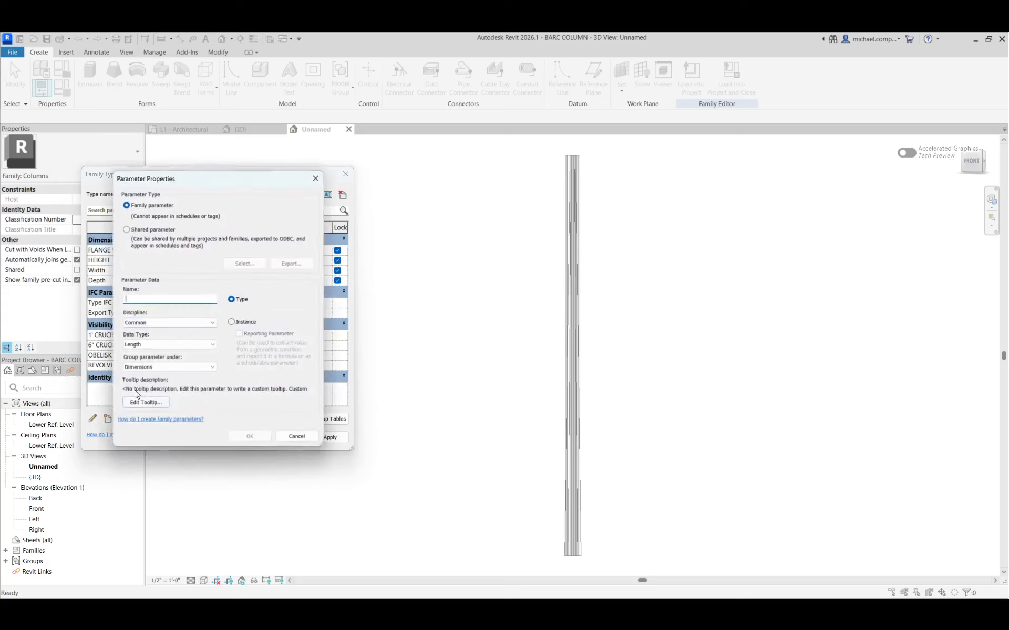
type("SWEEP")
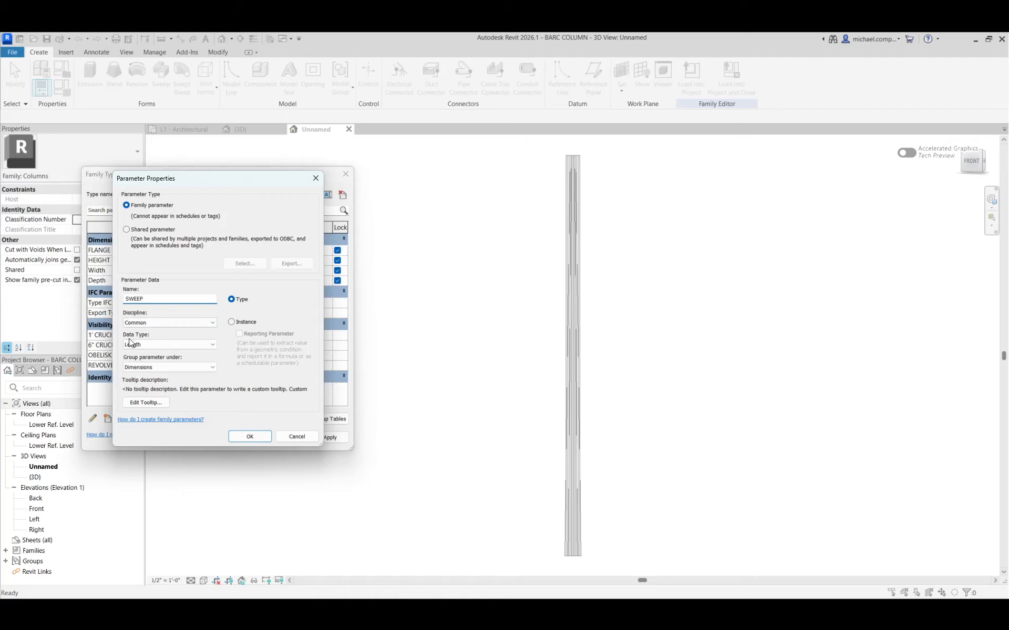
left_click(131, 344)
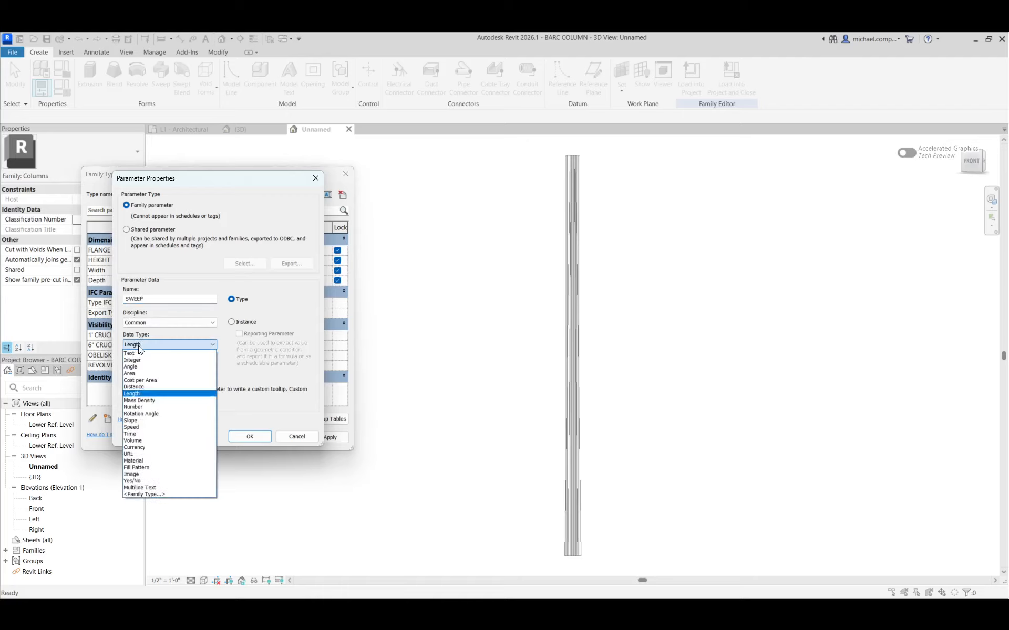
left_click(135, 480)
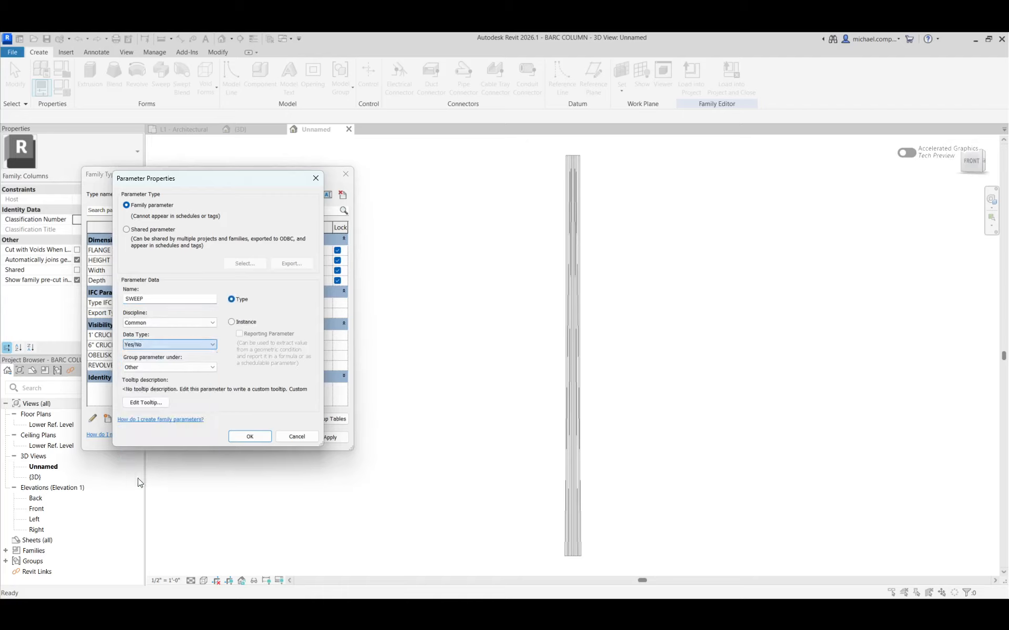
left_click(202, 367)
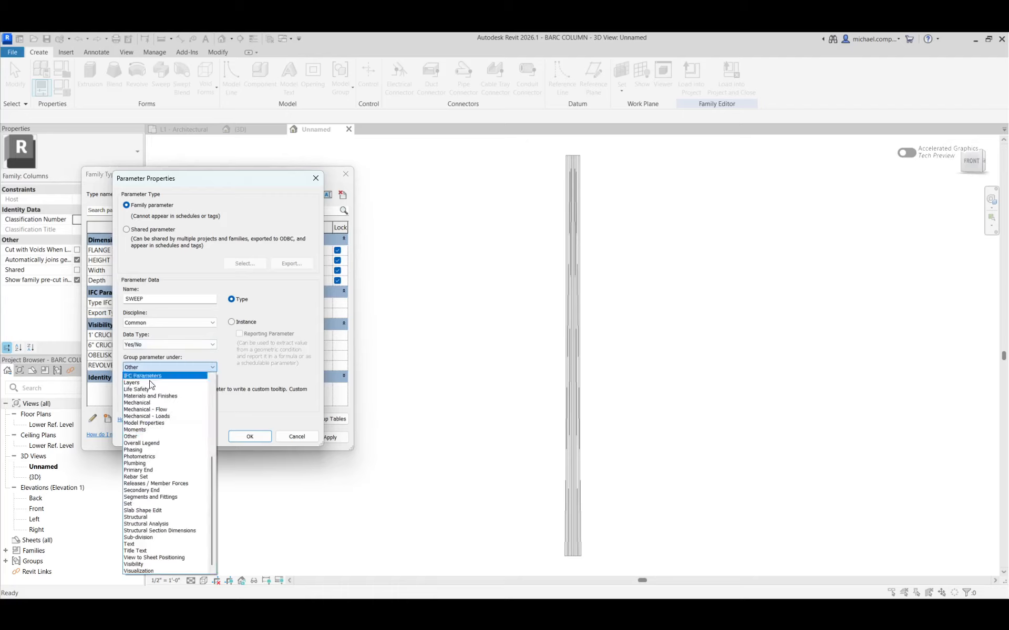
left_click(144, 564)
left_click(250, 437)
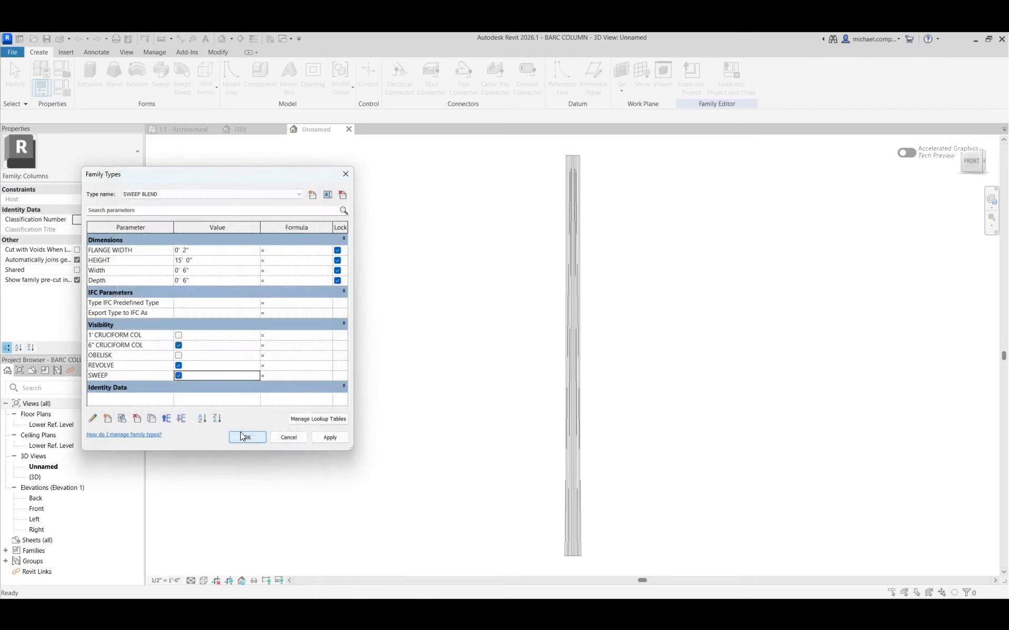
Add a Yes/No type parameter named SWEEP BLEND, grouped under Visibility, and apply it.
left_click(107, 419)
type("SWEEP BLEND")
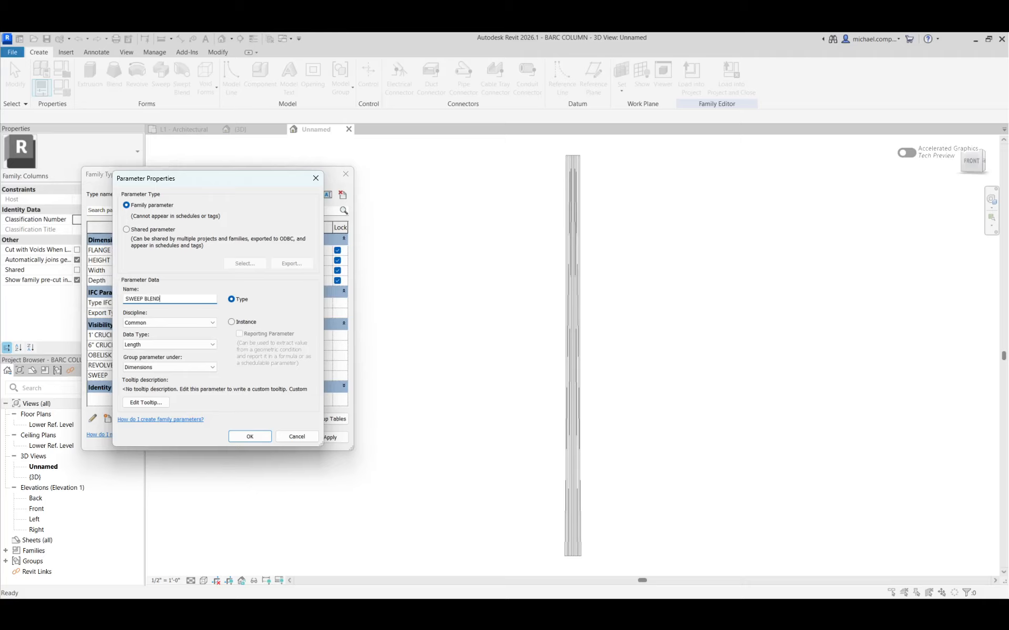
left_click(153, 345)
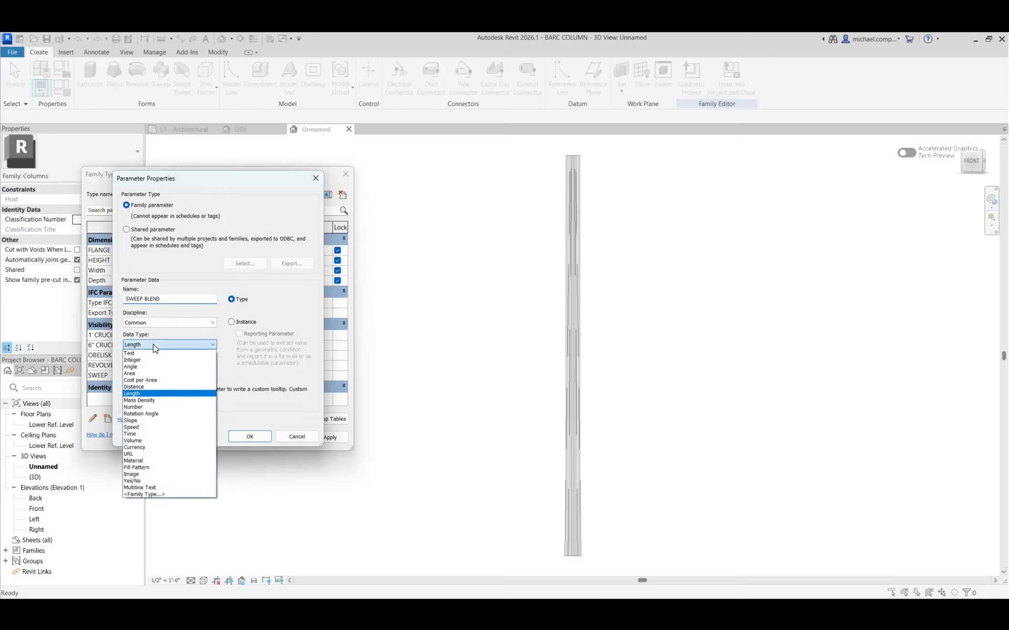
left_click(149, 480)
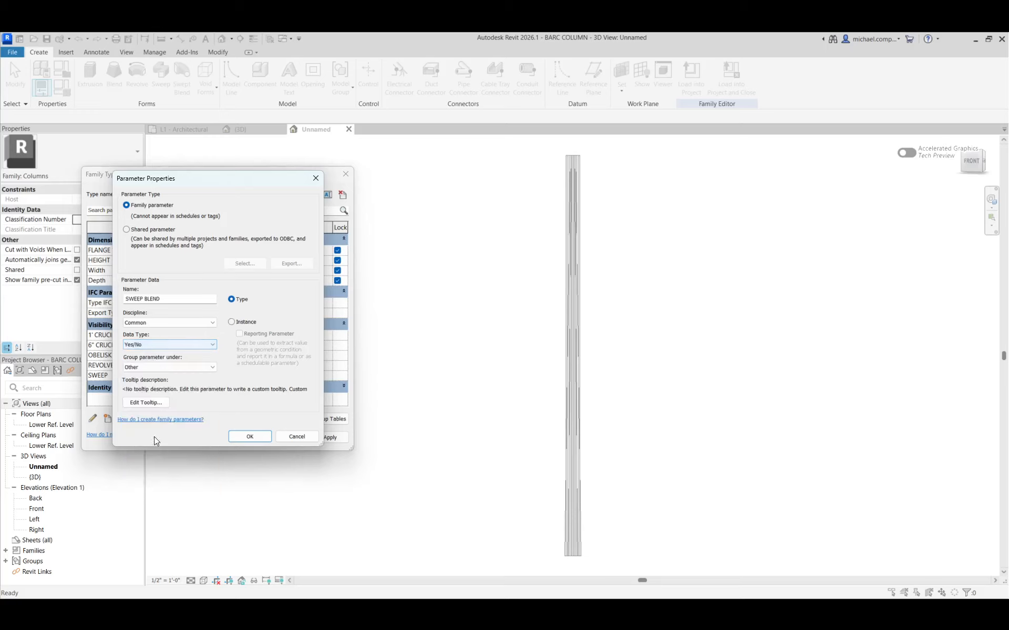
left_click(153, 367)
left_click(144, 565)
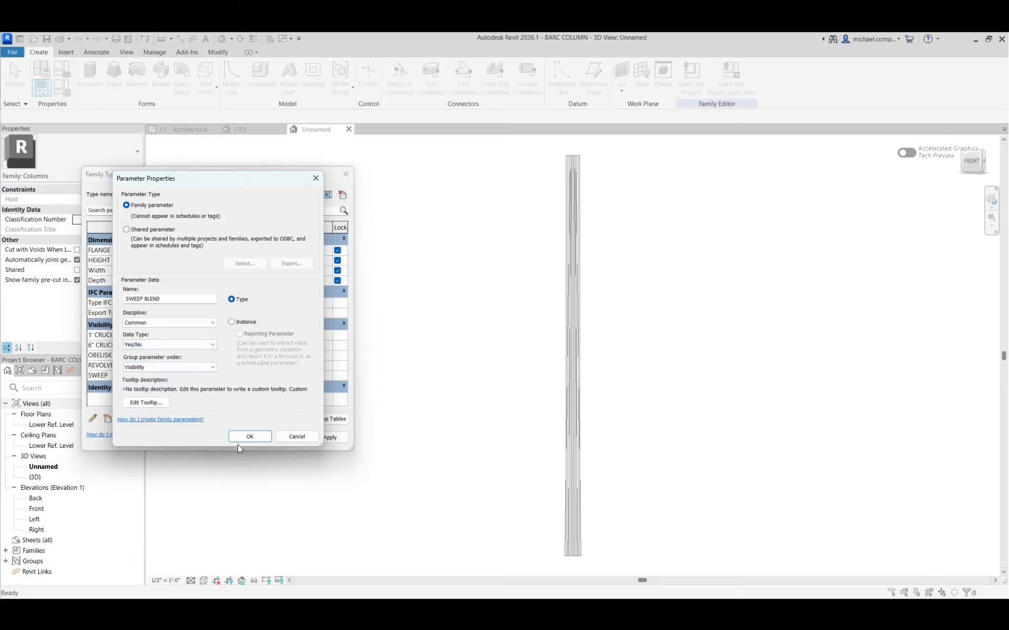
left_click(239, 437)
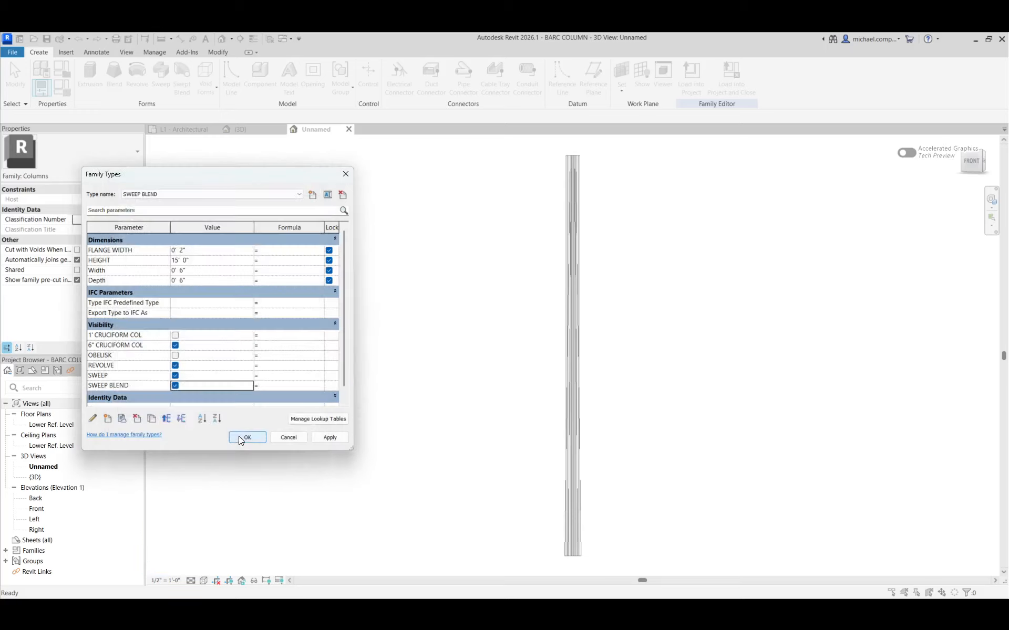
left_click(328, 437)
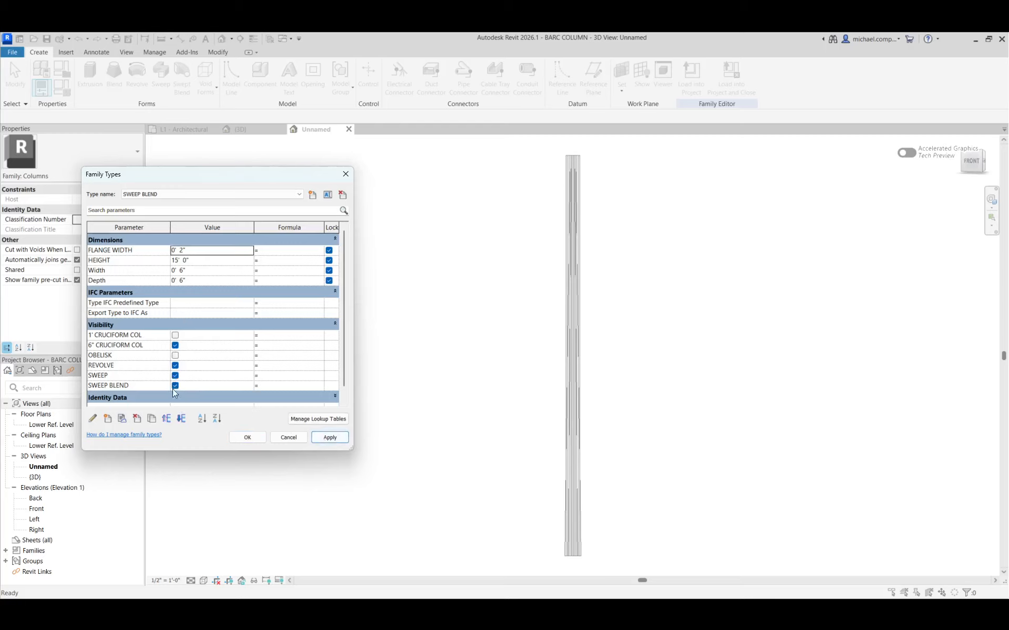
For the 1' CRUCIFORM COLUMN type, turn off the 6" CRUCIFORM COL, REVOLVE, SWEEP and SWEEP BLEND visibility parameters and apply.
left_click(244, 195)
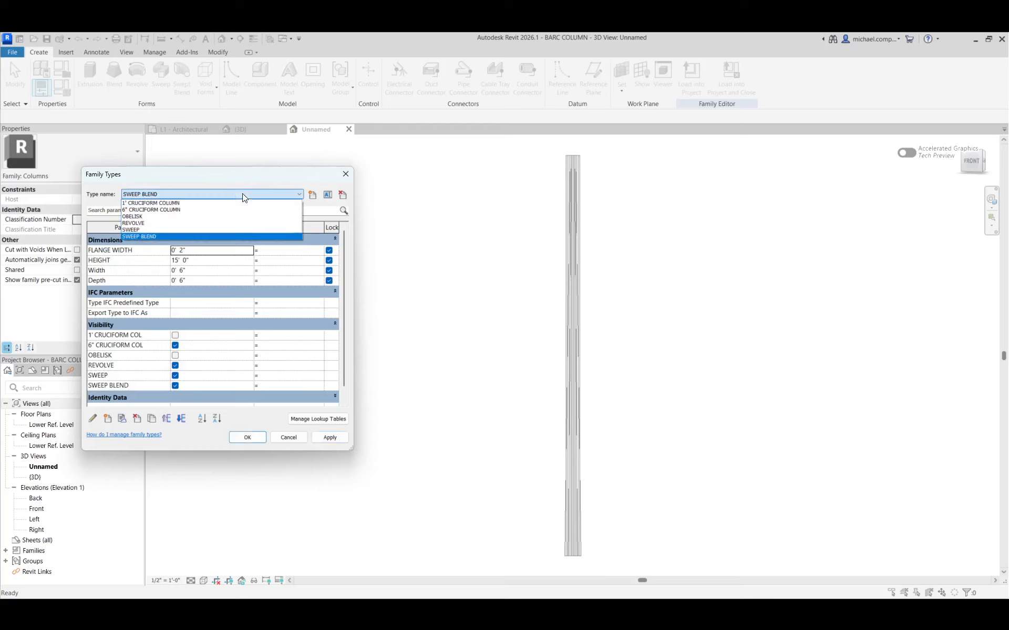
left_click(180, 203)
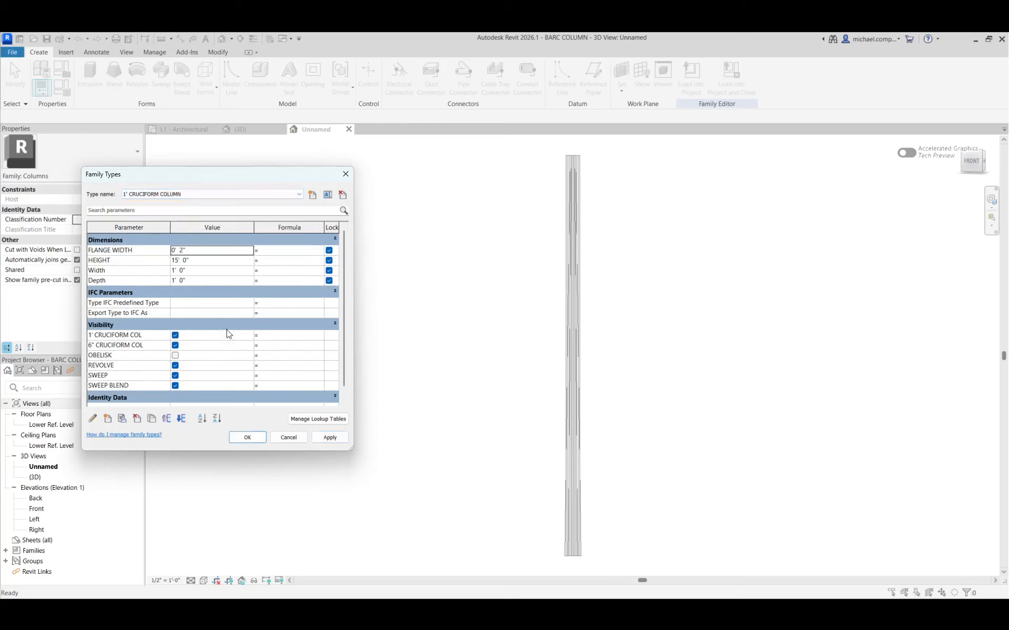
left_click(180, 347)
left_click(175, 366)
left_click(174, 381)
left_click(175, 377)
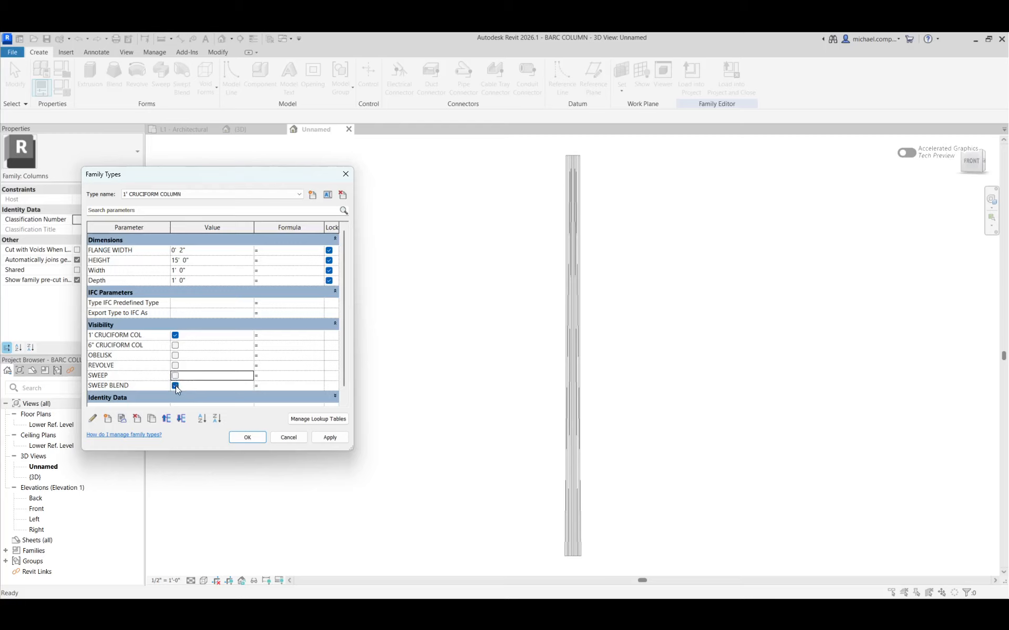
left_click(175, 386)
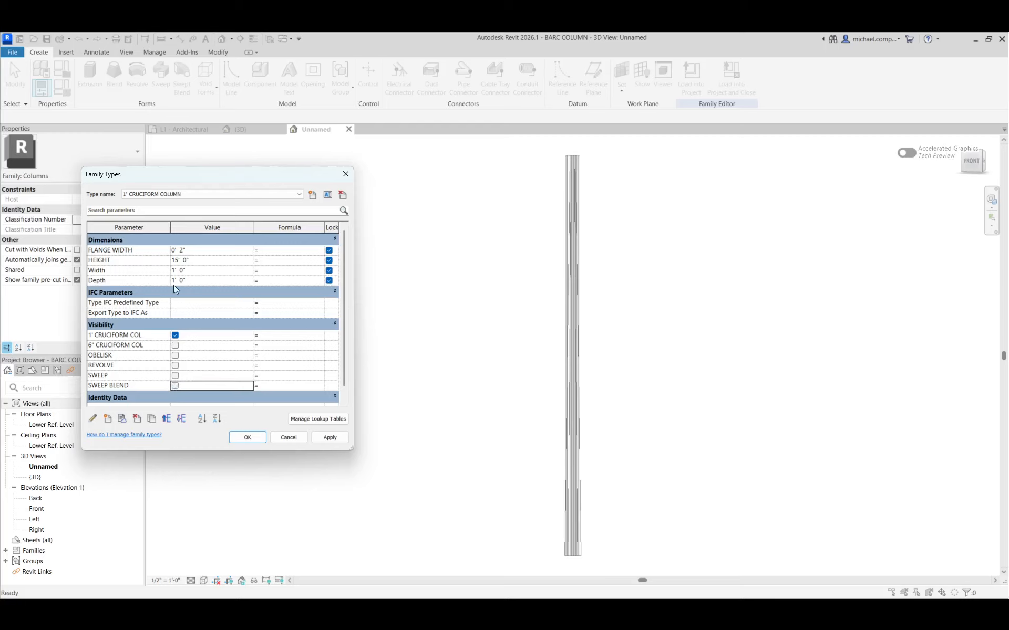
left_click(330, 438)
For the 6" CRUCIFORM COLUMN type, turn off the REVOLVE, SWEEP and SWEEP BLEND visibility parameters and apply.
left_click(238, 193)
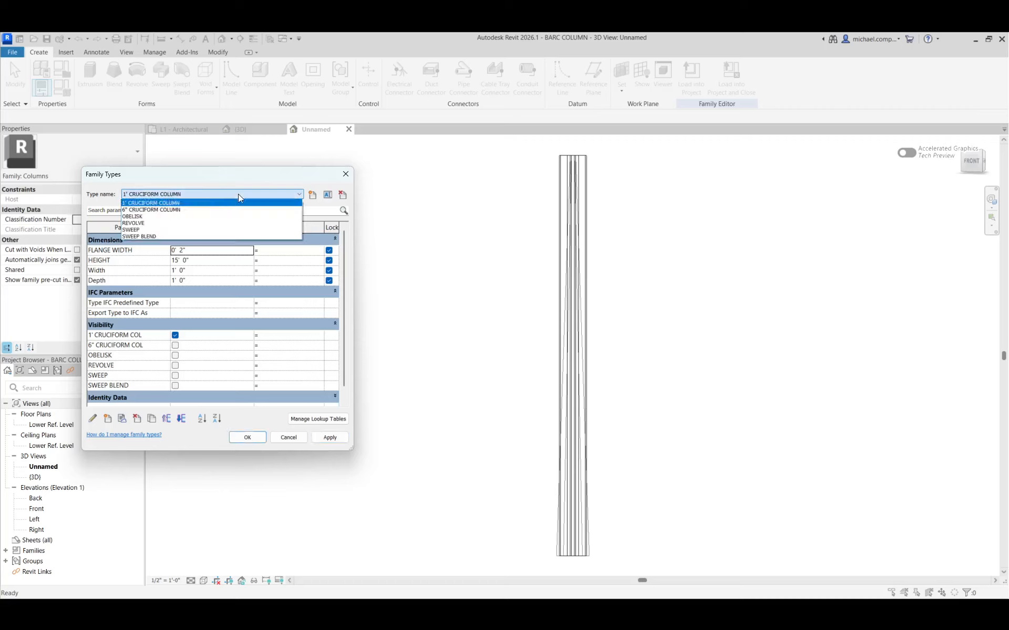
left_click(177, 212)
left_click(175, 366)
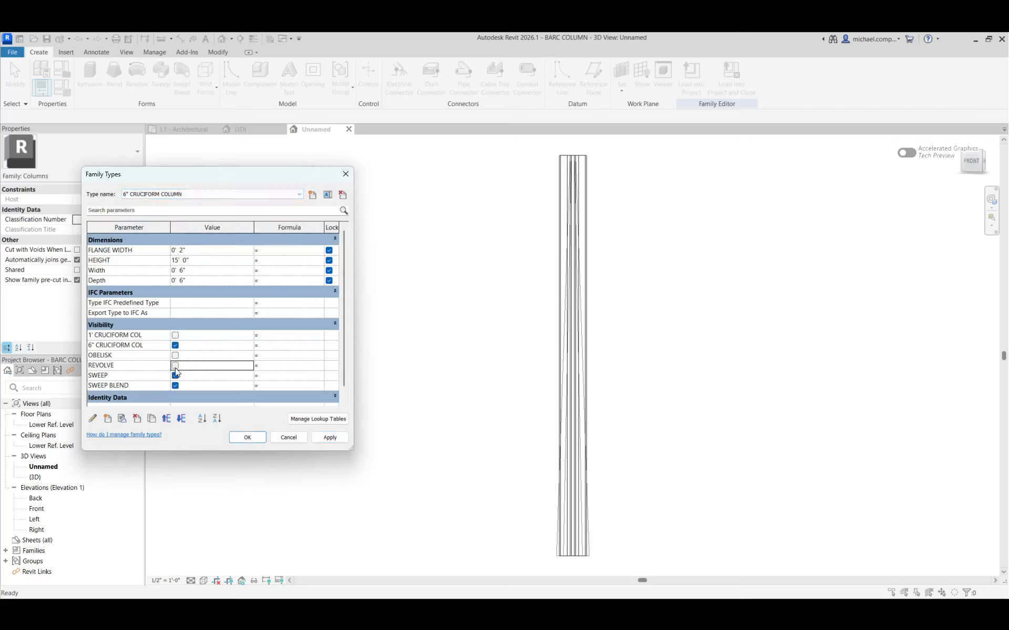
left_click(175, 376)
left_click(175, 385)
left_click(321, 437)
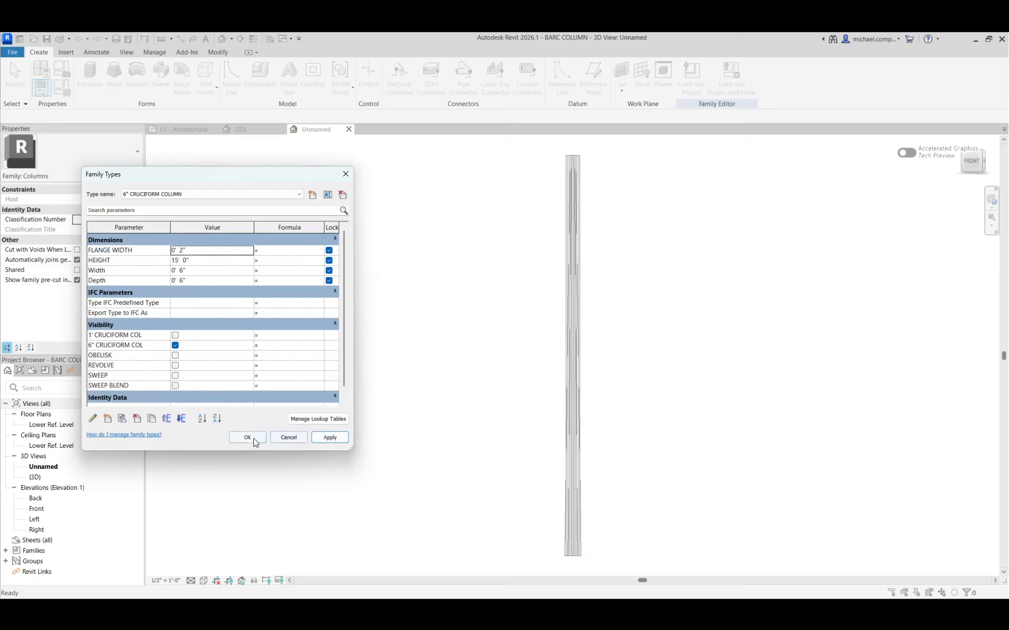
For the OBELISK type, turn off the REVOLVE, SWEEP and SWEEP BLEND visibility parameters and apply.
left_click(172, 194)
left_click(157, 217)
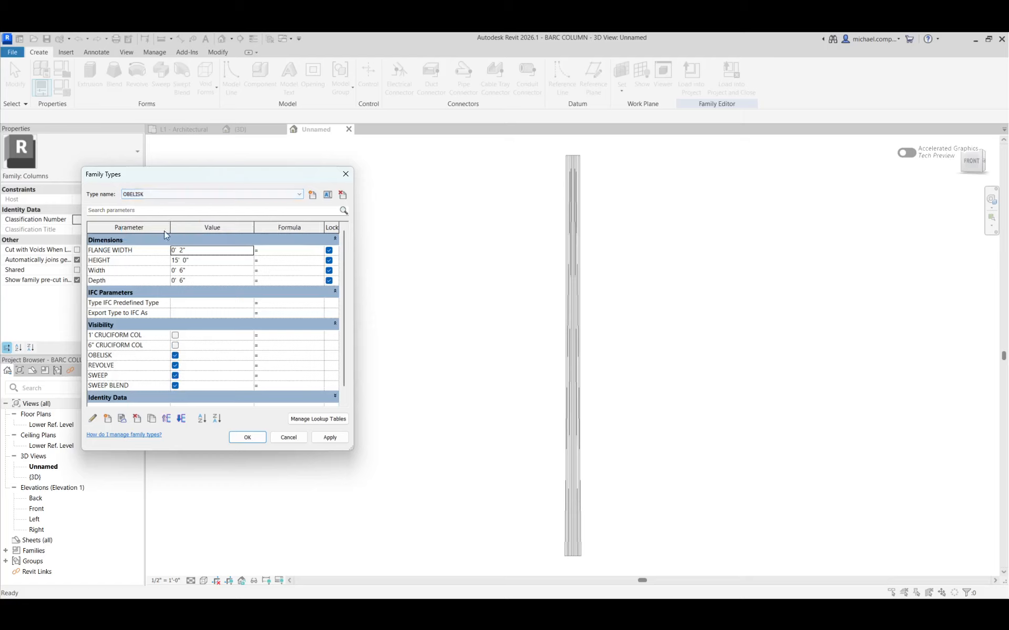
left_click(175, 365)
left_click(175, 375)
left_click(175, 386)
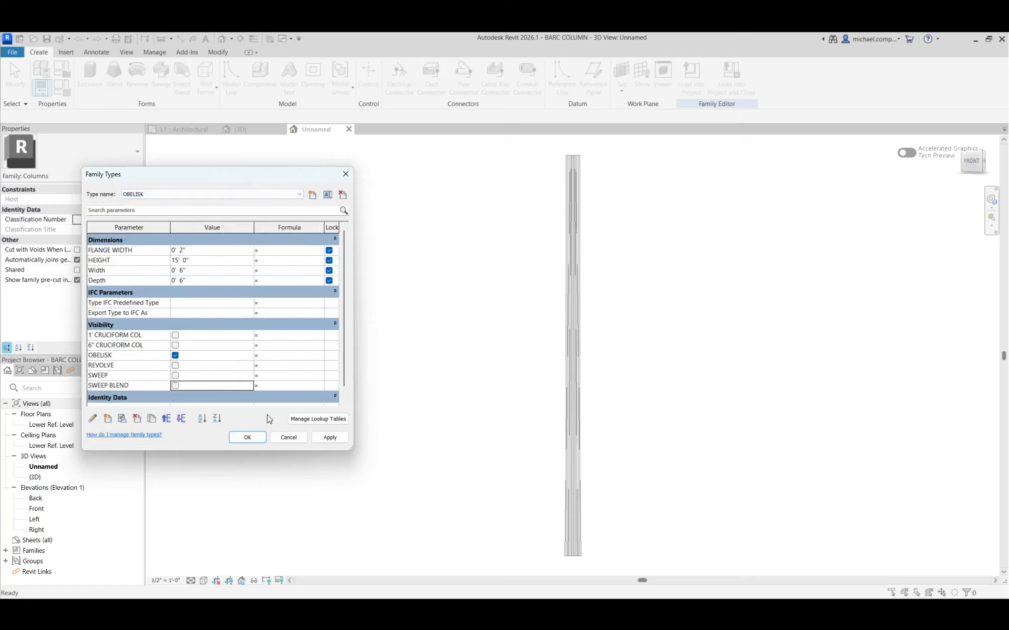
left_click(324, 438)
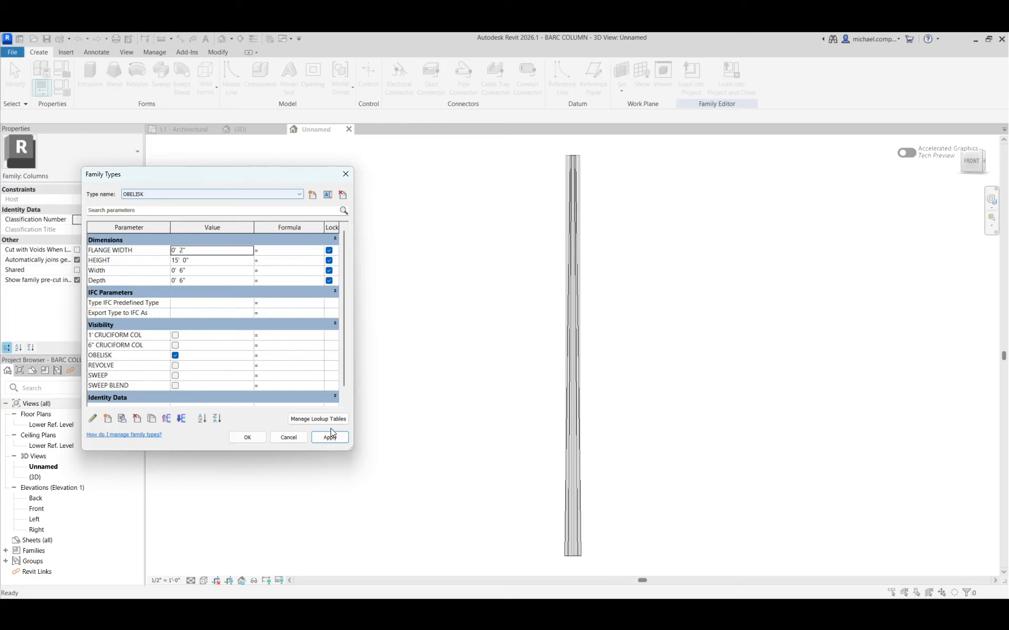
For the REVOLVE type, turn off the 6" CRUCIFORM COL, SWEEP and SWEEP BLEND visibility parameters and apply.
left_click(175, 195)
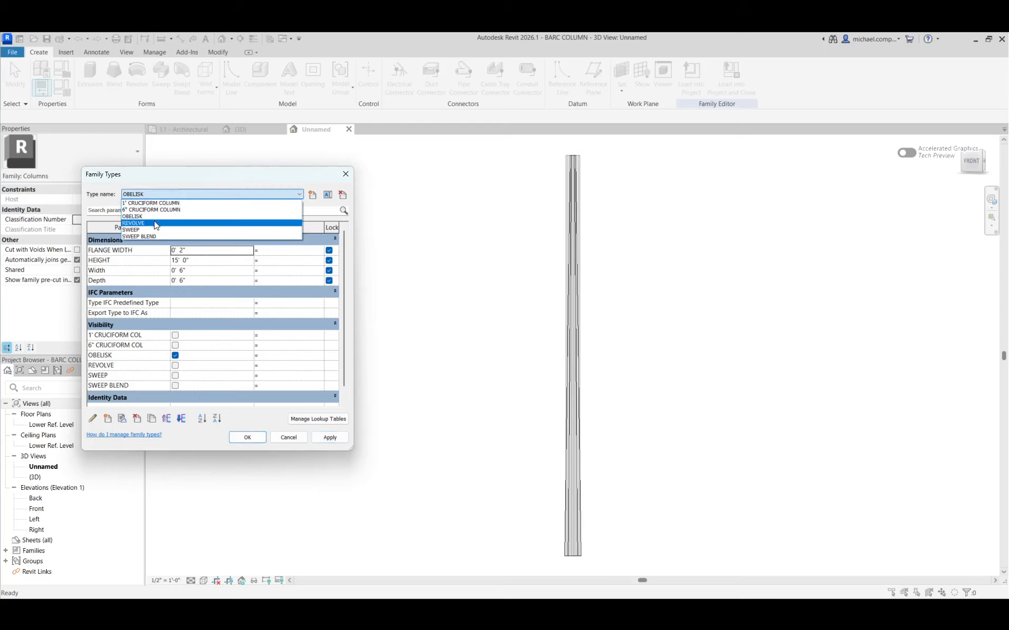
left_click(158, 223)
left_click(175, 346)
left_click(175, 375)
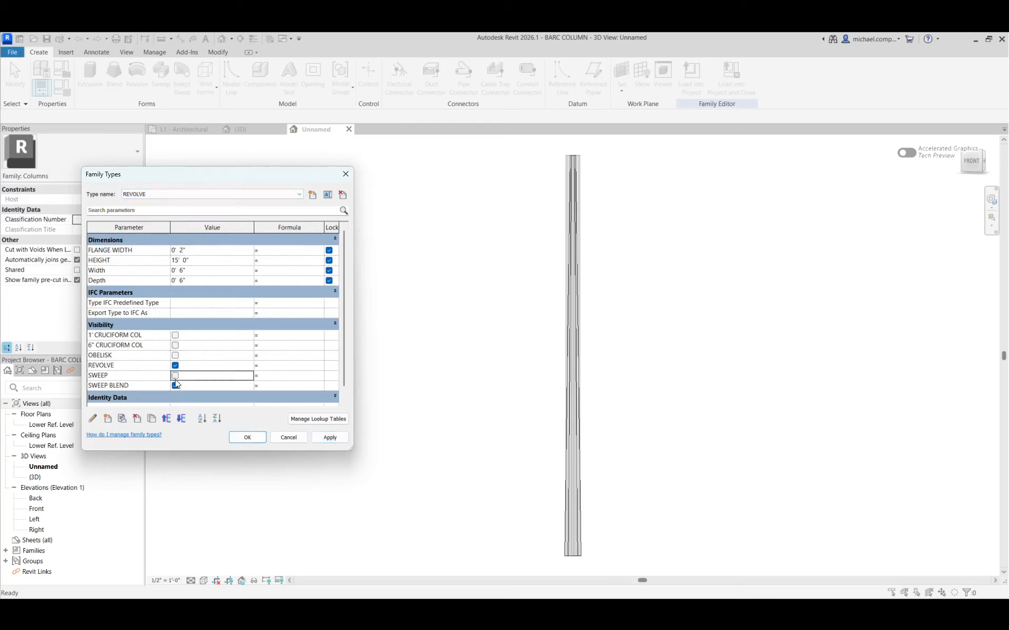
left_click(178, 386)
left_click(322, 438)
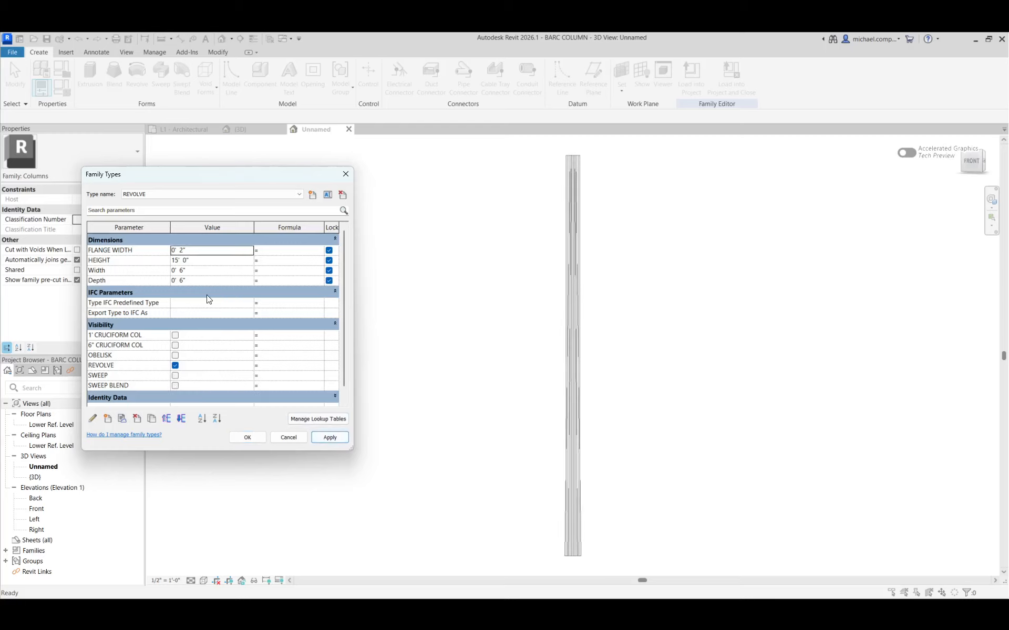
For the SWEEP type, turn off the 6" CRUCIFORM COL, REVOLVE and SWEEP BLEND visibility parameters and apply.
left_click(149, 194)
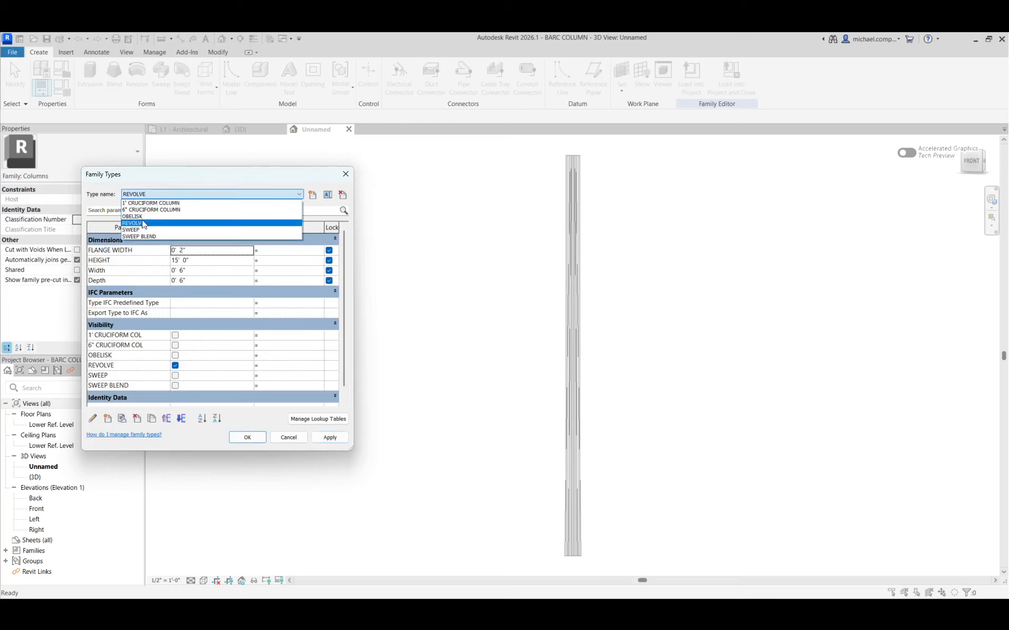
left_click(131, 229)
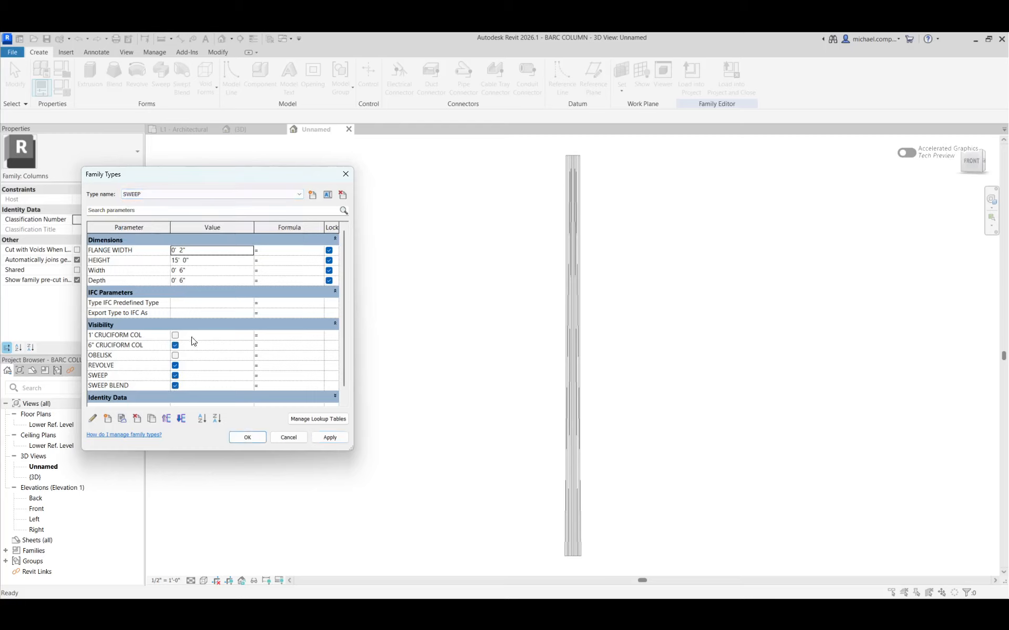
left_click(175, 366)
left_click(175, 386)
left_click(323, 438)
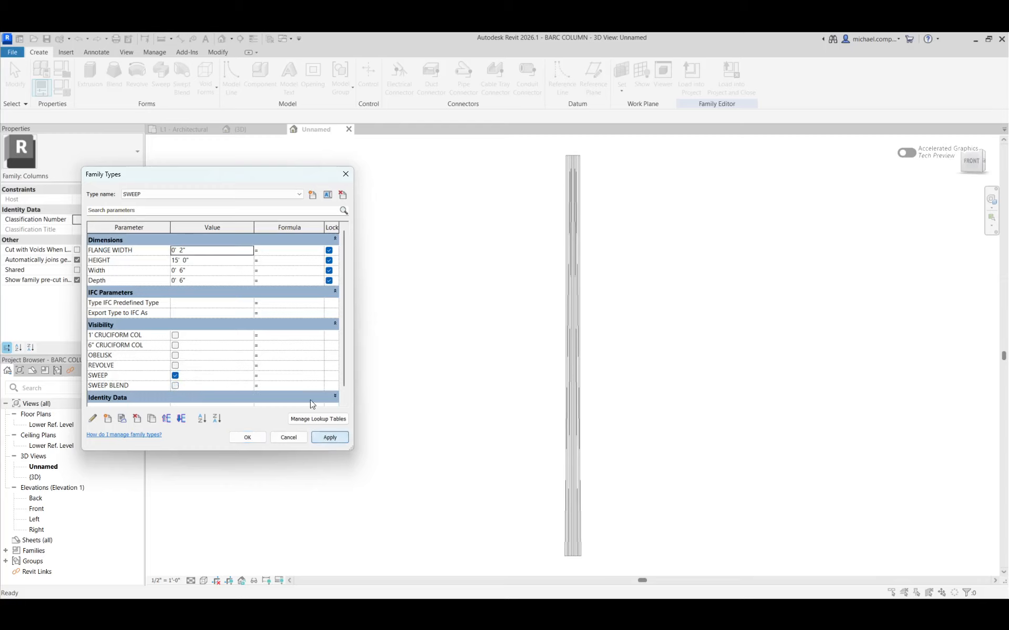
For the SWEEP BLEND type, turn off the 6" CRUCIFORM COL, REVOLVE and SWEEP visibility parameters, then accept the family types.
left_click(206, 192)
left_click(153, 234)
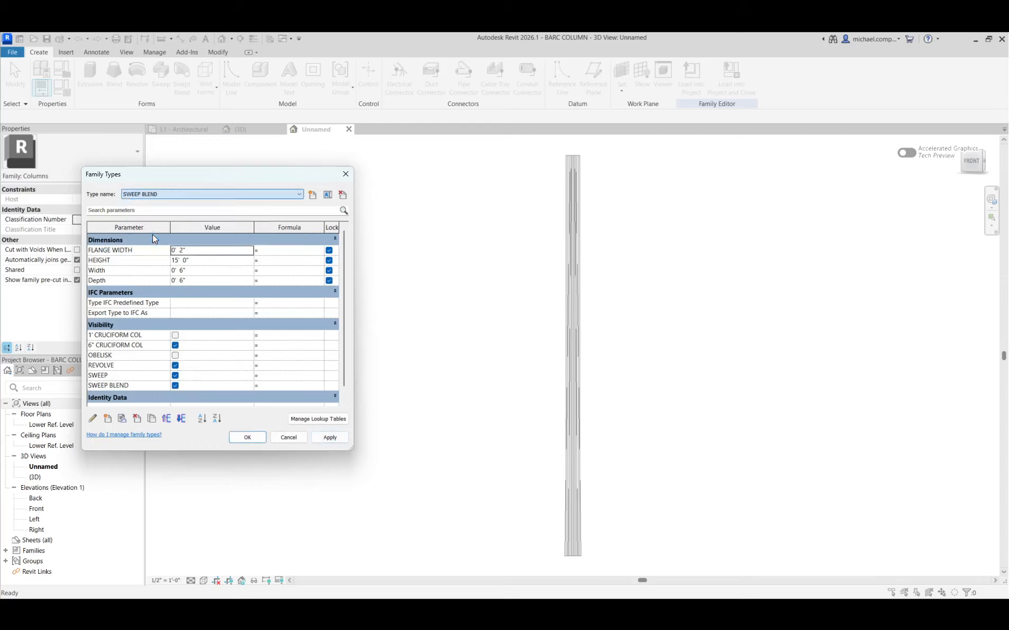
left_click(175, 345)
left_click(175, 366)
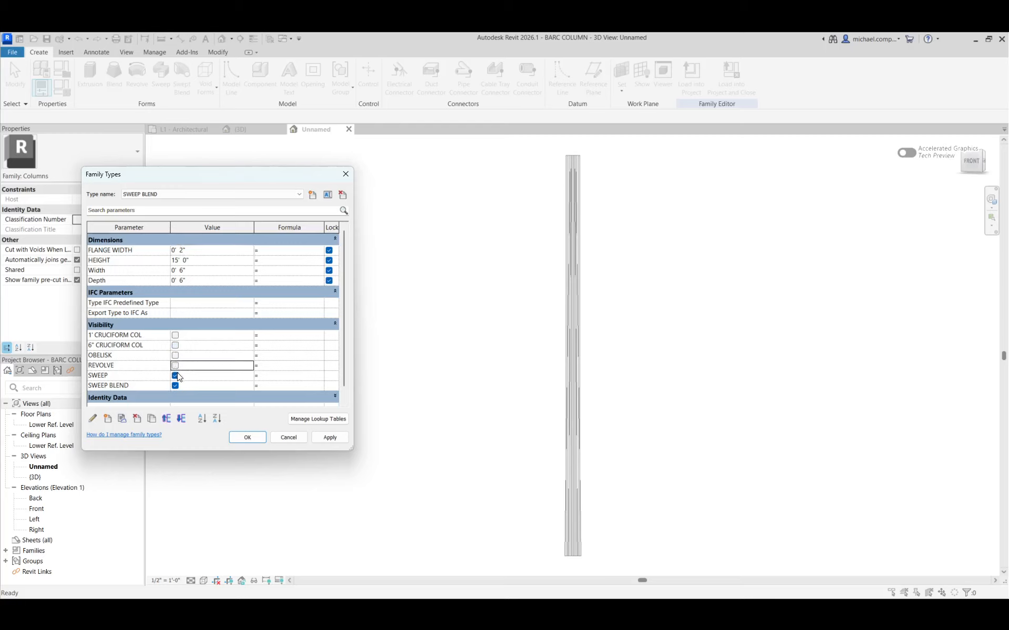
left_click(177, 376)
left_click(329, 437)
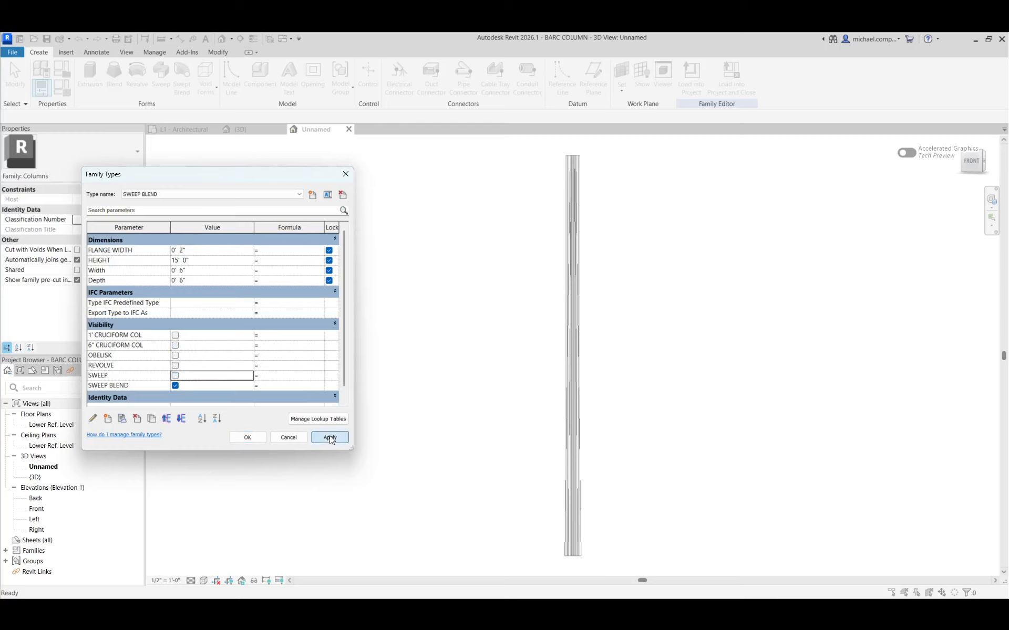
left_click(239, 438)
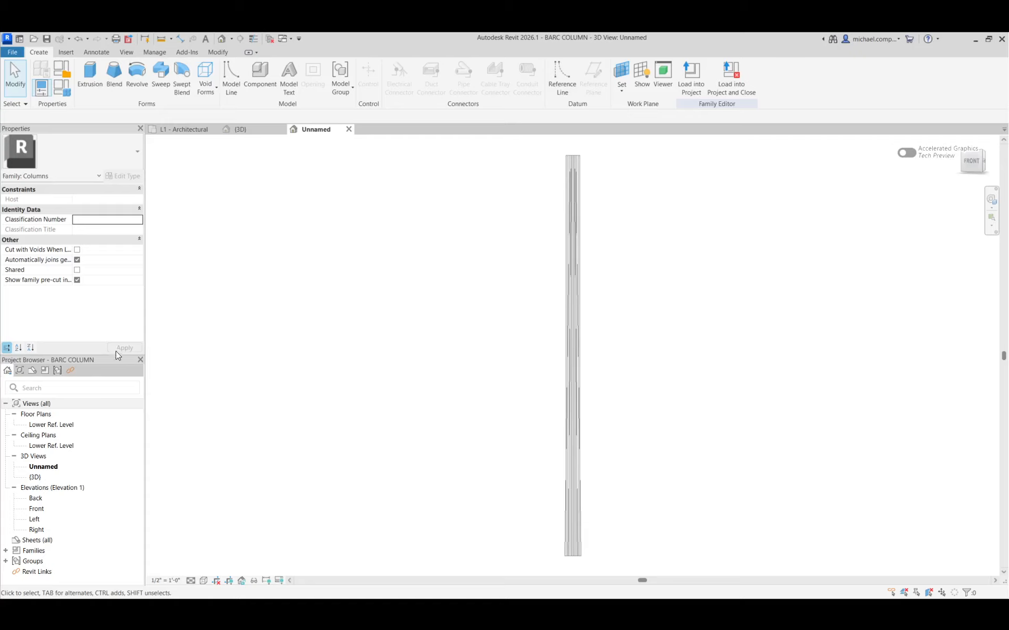
Open the Lower Ref. Level floor plan view of the column family.
left_click(58, 426)
double_click(60, 427)
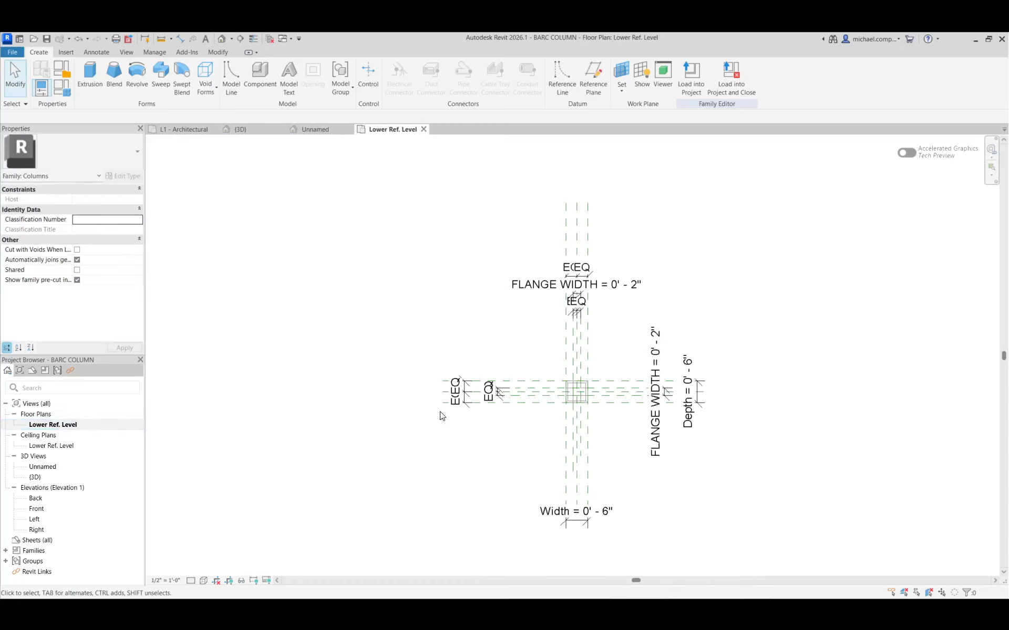
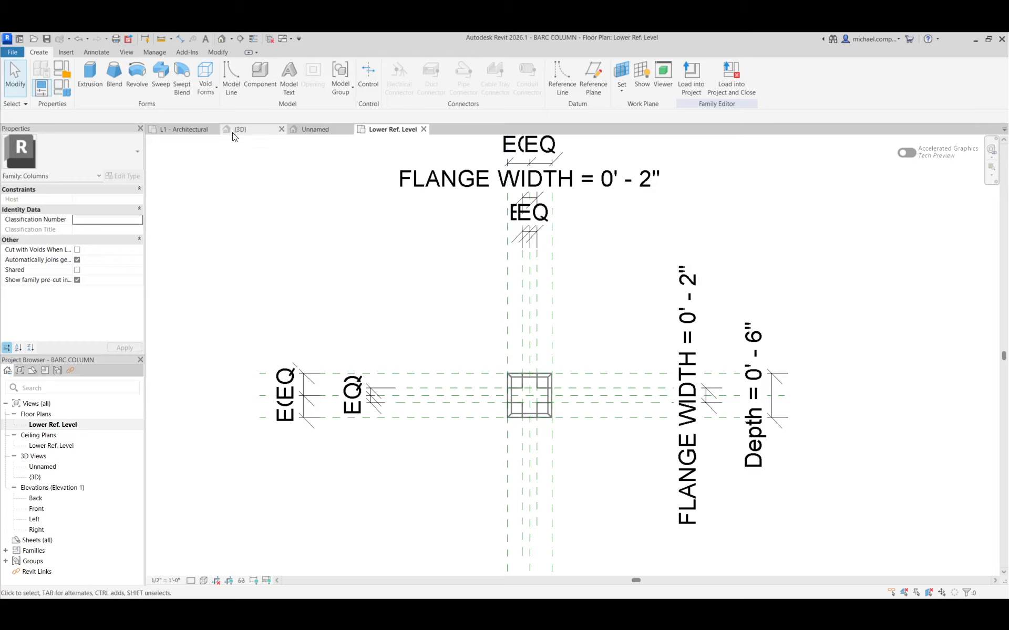
In the Unnamed 3D view, set the work plane to Level : Lower Ref. Level.
left_click(297, 132)
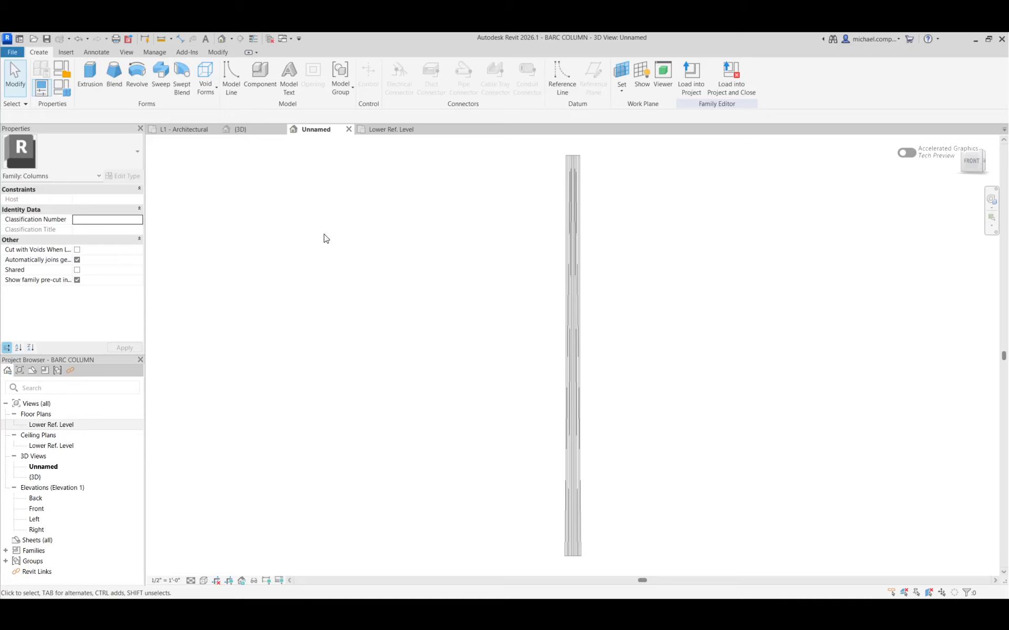
scroll(377, 273, "down", 4)
scroll(479, 431, "up", 2)
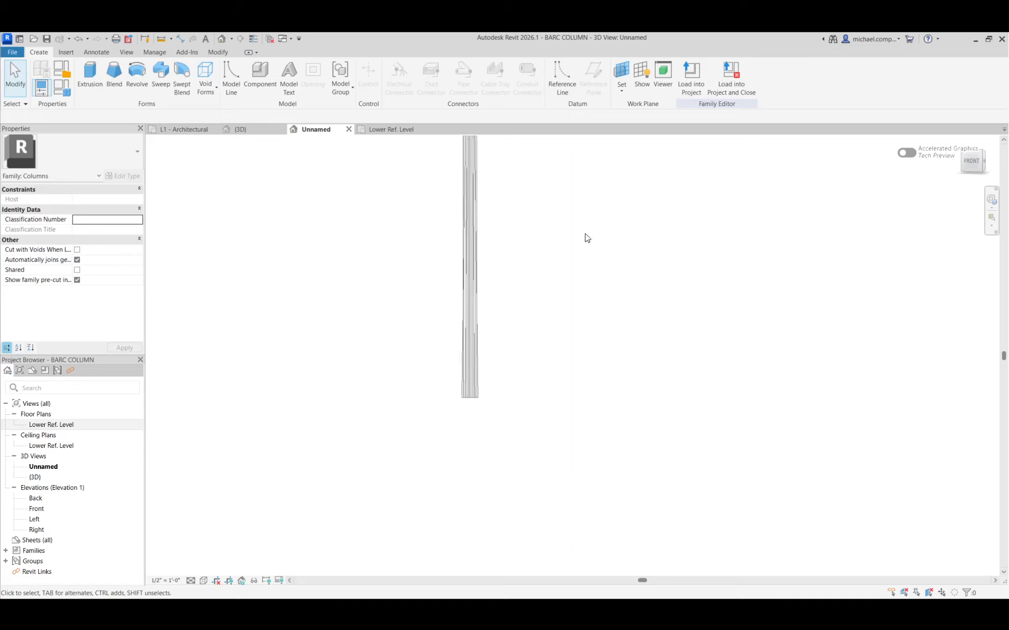
left_click(622, 73)
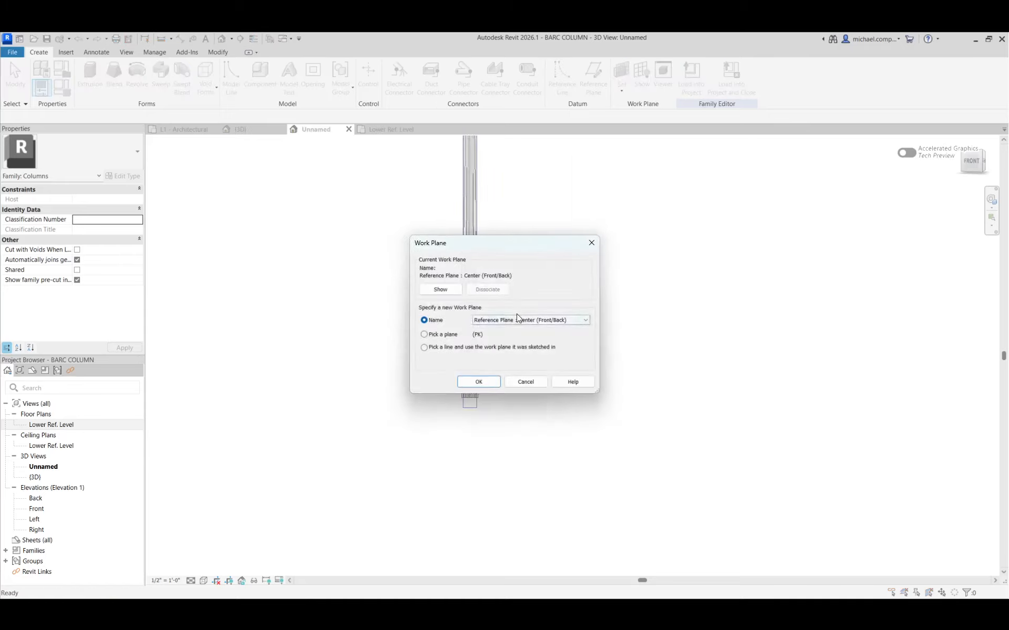
left_click(533, 321)
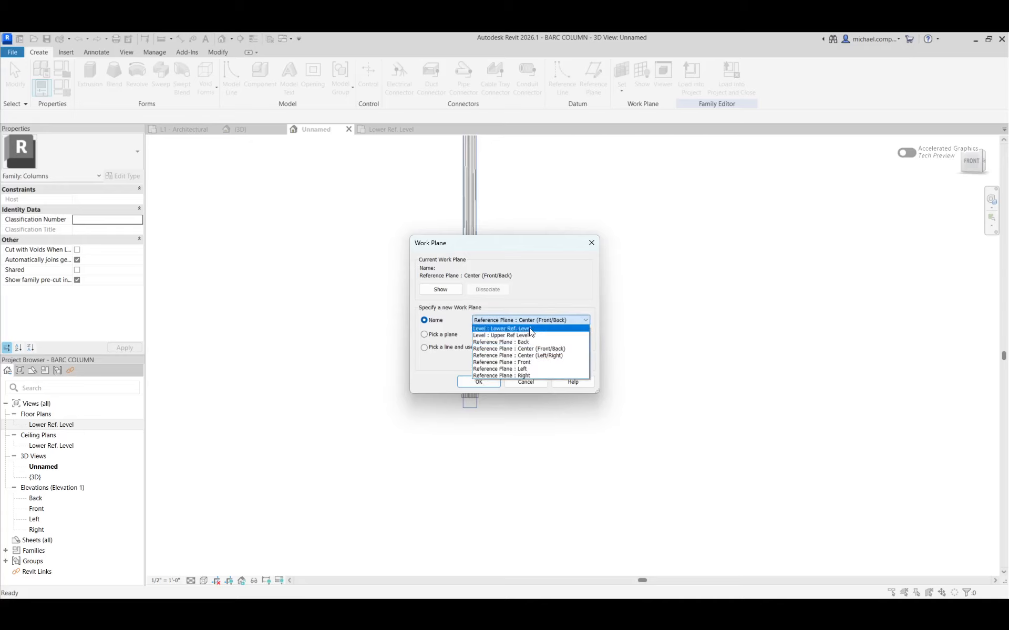
left_click(530, 329)
left_click(488, 382)
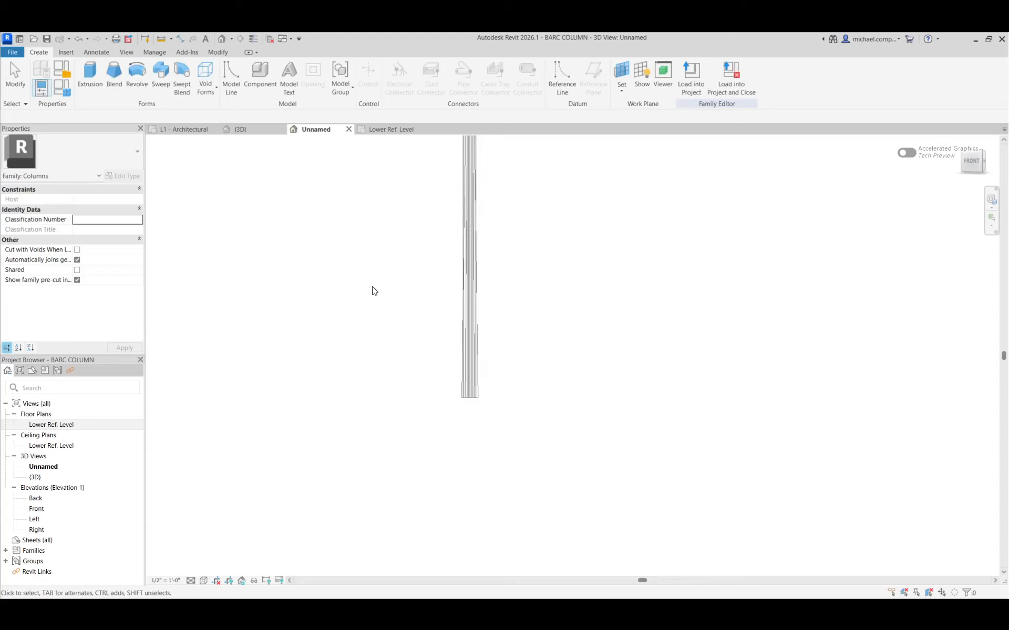
Start a swept blend and reassign its work plane to Level : Lower Ref. Level.
left_click(178, 94)
left_click(432, 69)
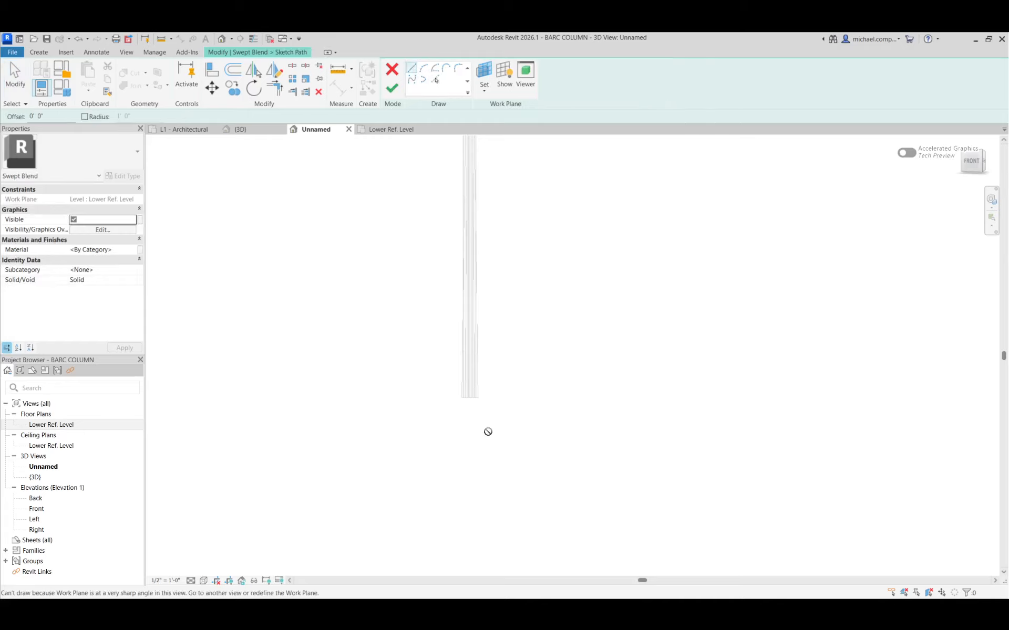
left_click(392, 69)
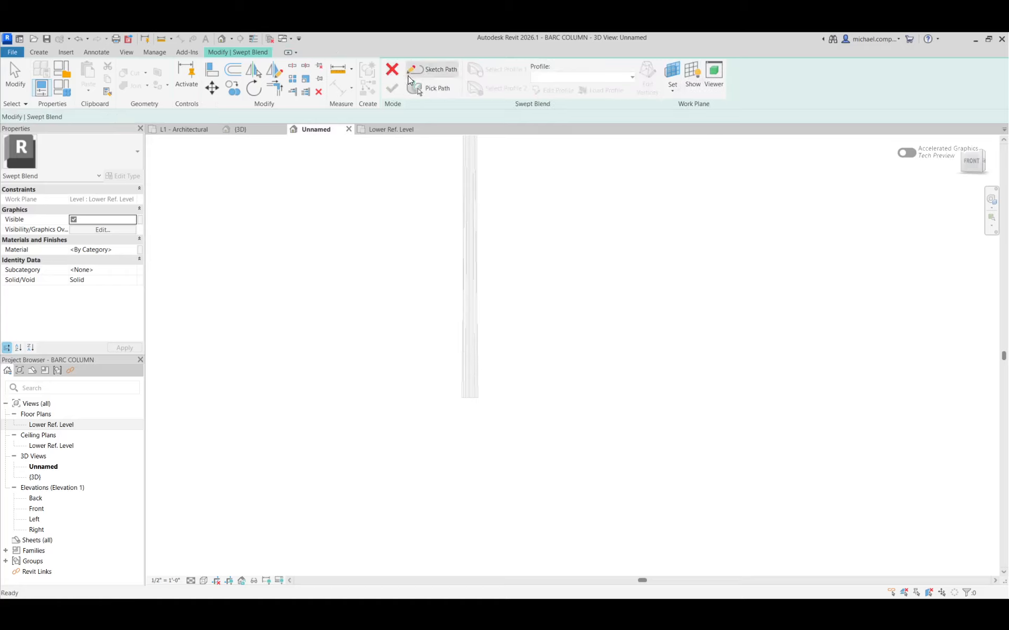
left_click(671, 74)
left_click(496, 320)
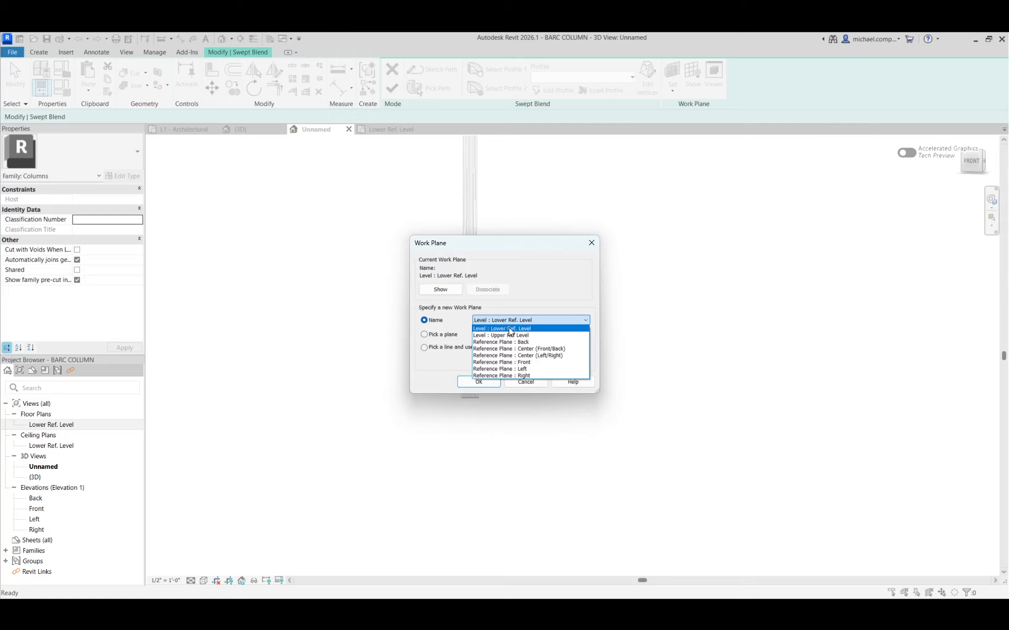
left_click(509, 330)
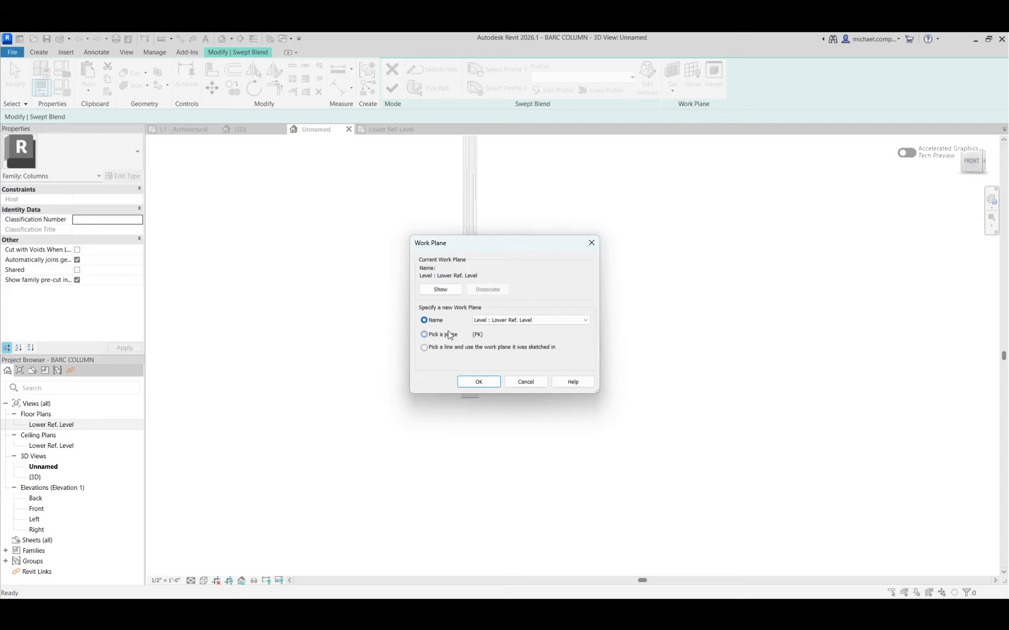
left_click(479, 382)
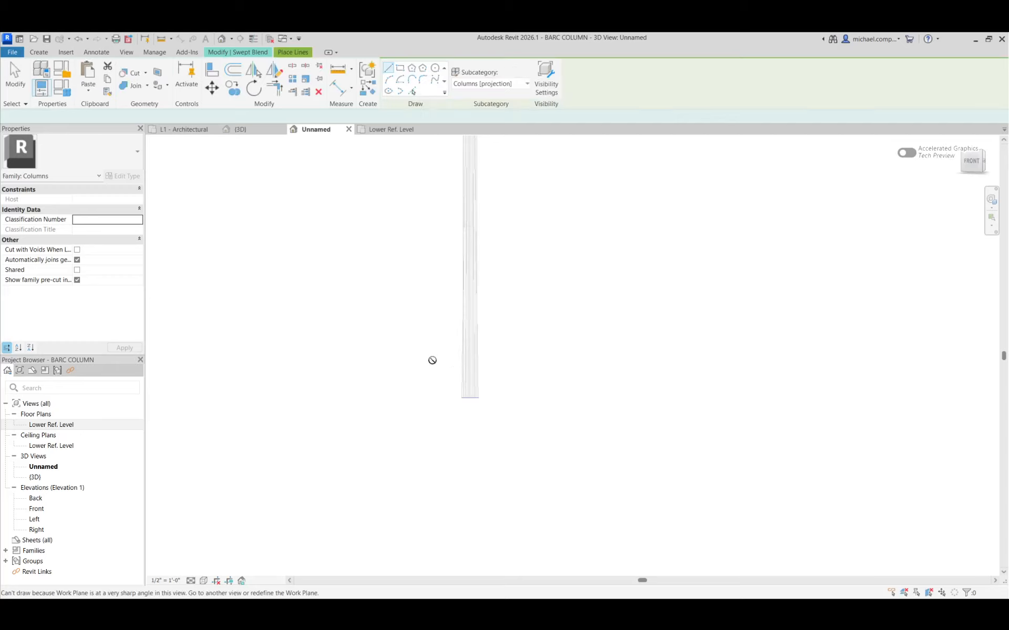
In the Lower Ref. Level plan, draw an open three-sided chain of model lines around the column, about 1'-2", 1'-3" and 1'-1" long.
left_click(373, 130)
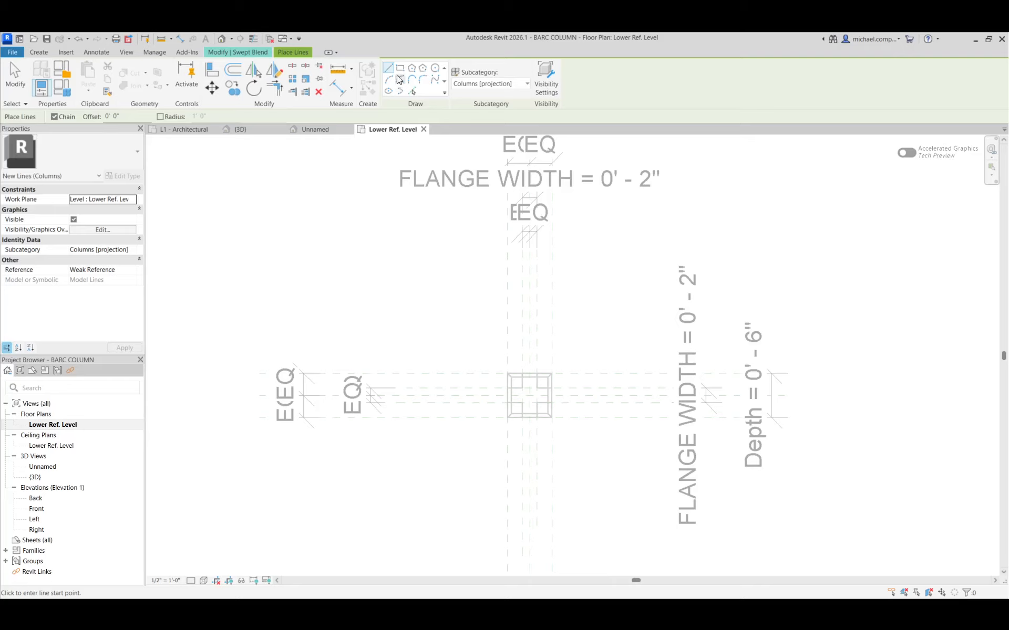
left_click(399, 68)
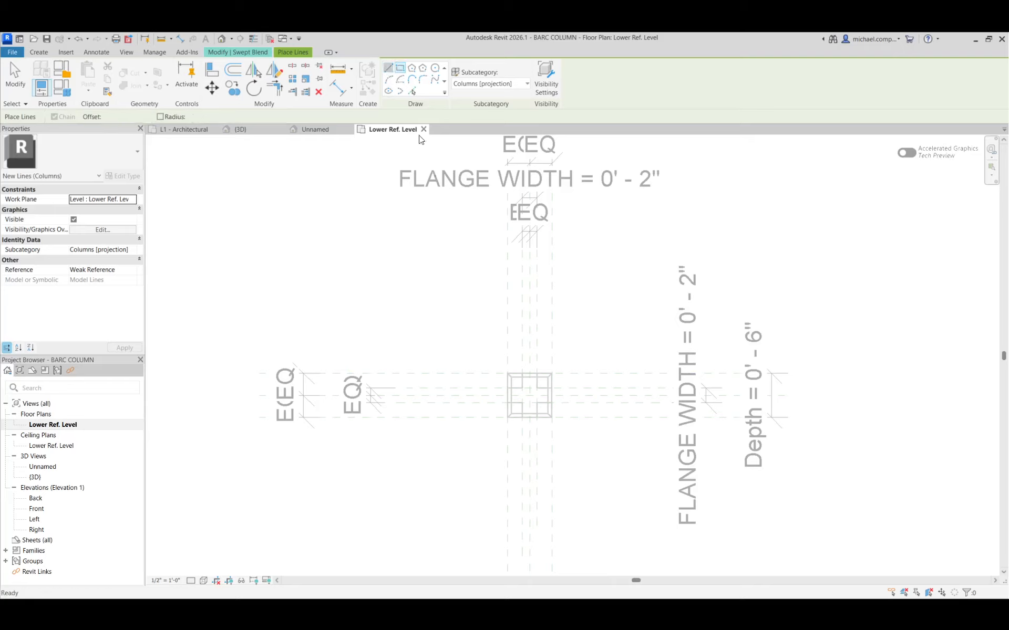
key("l")
key("i")
left_click(478, 338)
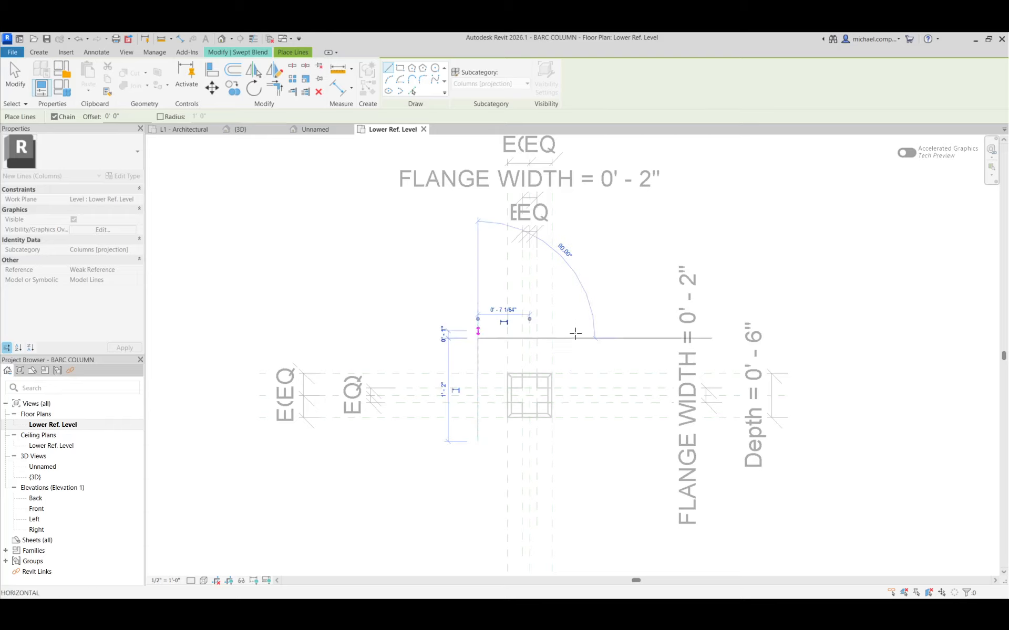
left_click(588, 338)
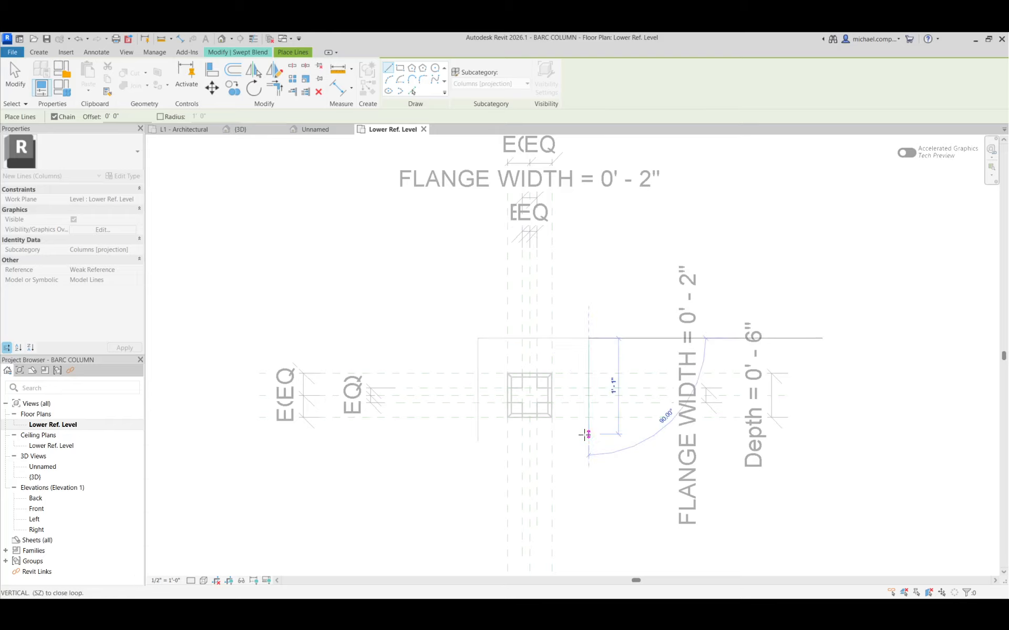
left_click(588, 435)
key("Escape")
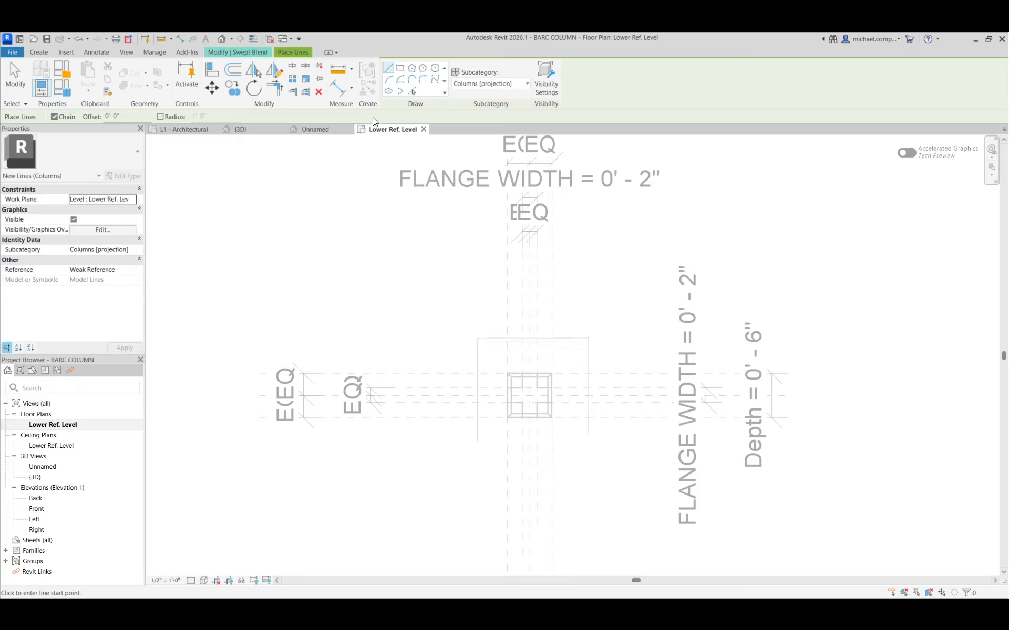
key("Escape")
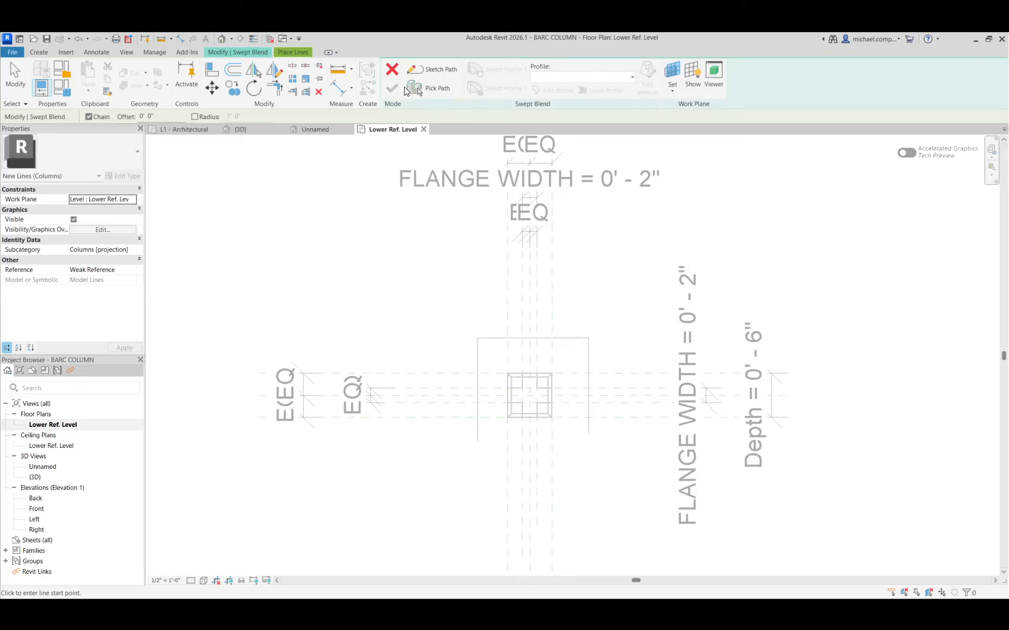
Try to sketch the swept blend path by tracing the three model lines around the column in plan.
left_click(433, 69)
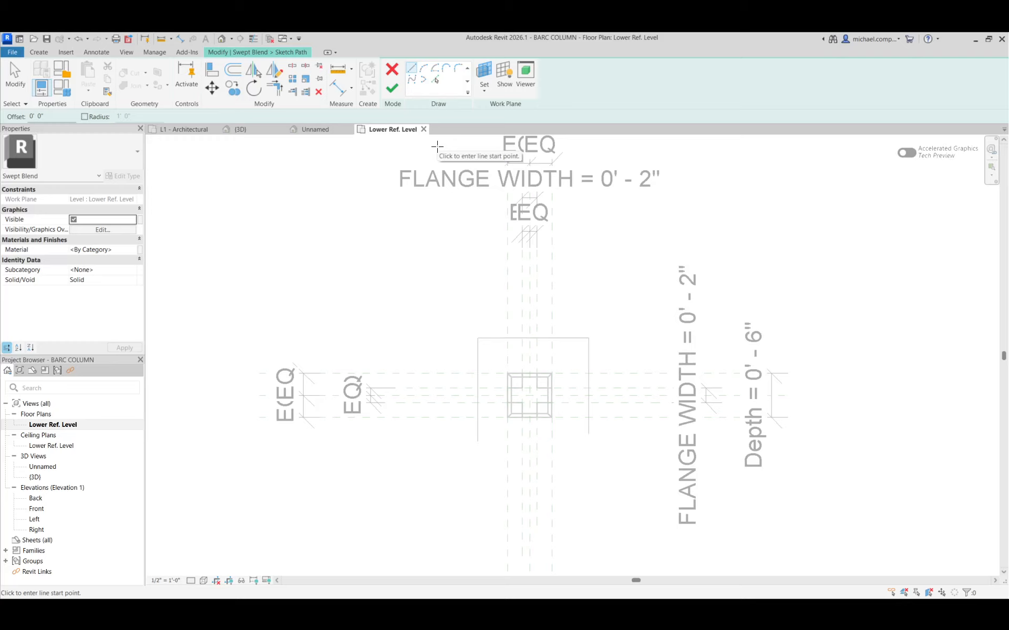
left_click(477, 441)
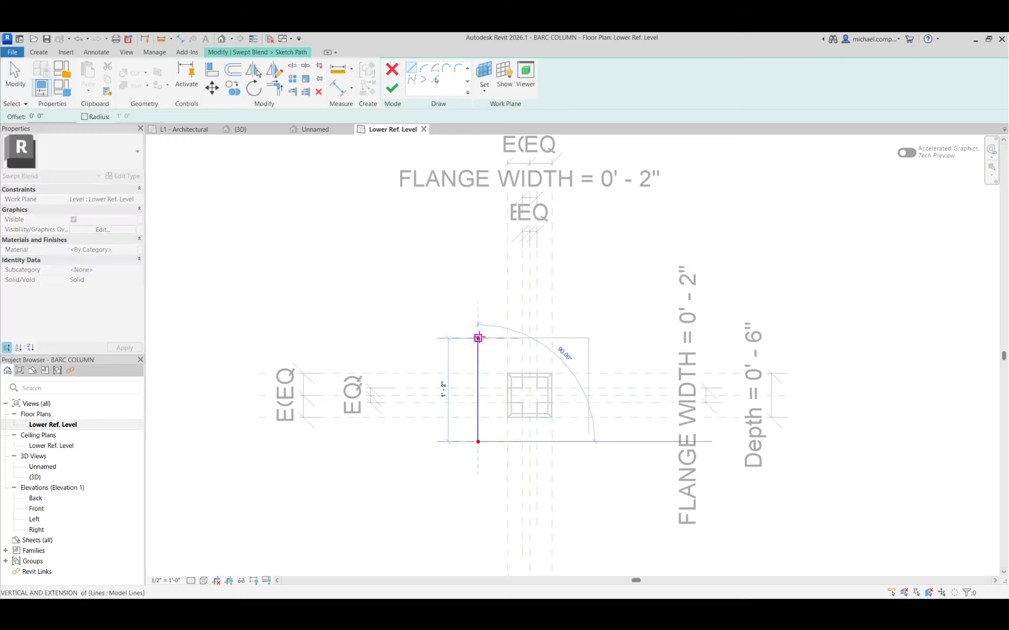
left_click(478, 338)
left_click(588, 338)
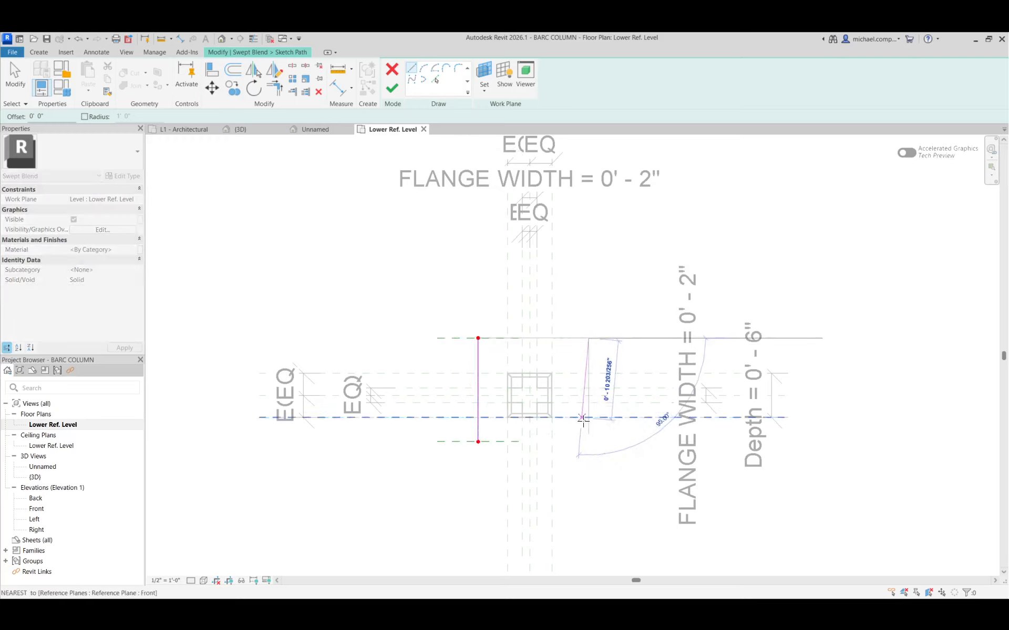
left_click(589, 435)
key("Escape")
key("Escape")
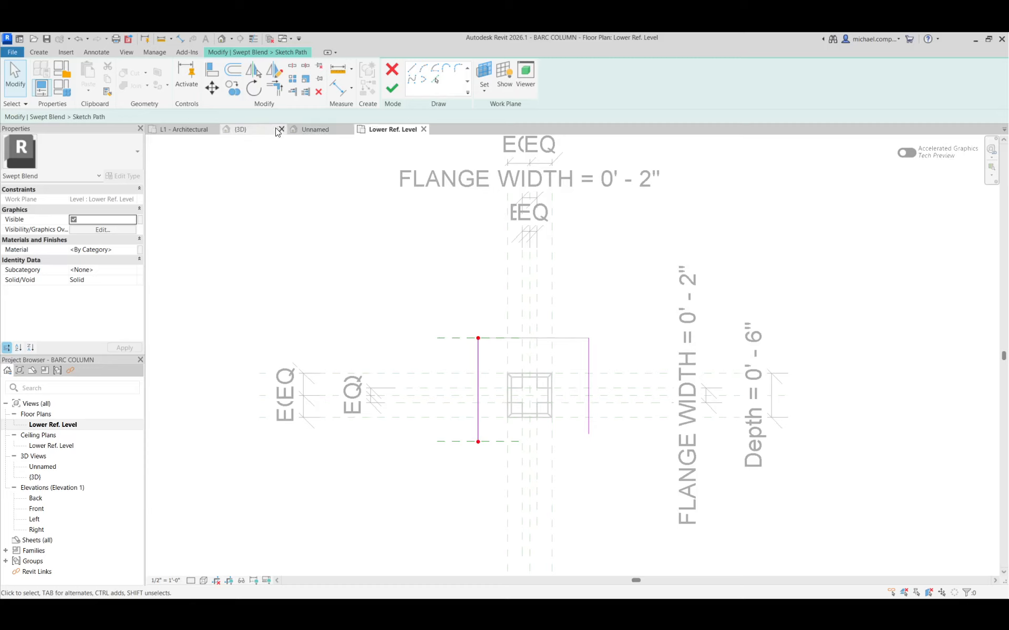
Return to the Unnamed 3D view, orbit to the column base and remove the sketched path segments.
left_click(241, 129)
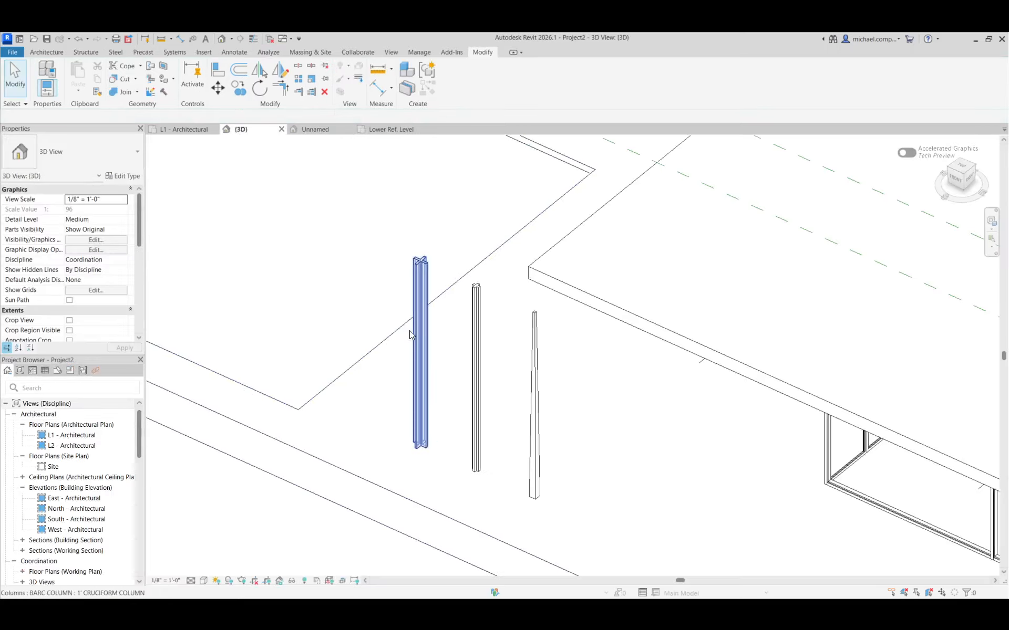
key("ctrl+Tab")
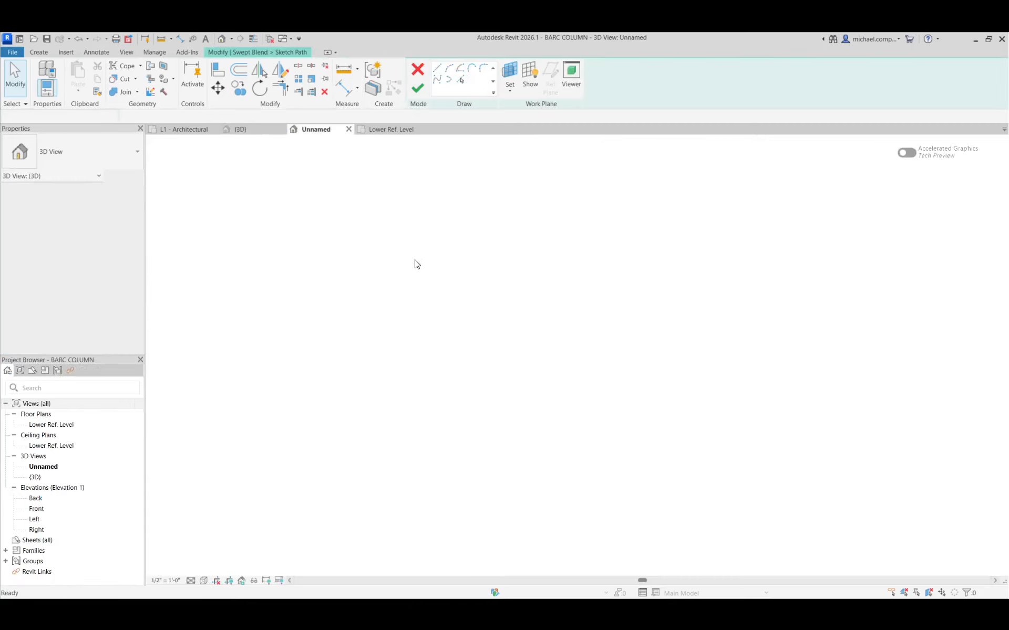
middle_click_drag(561, 396, 515, 354, "shift")
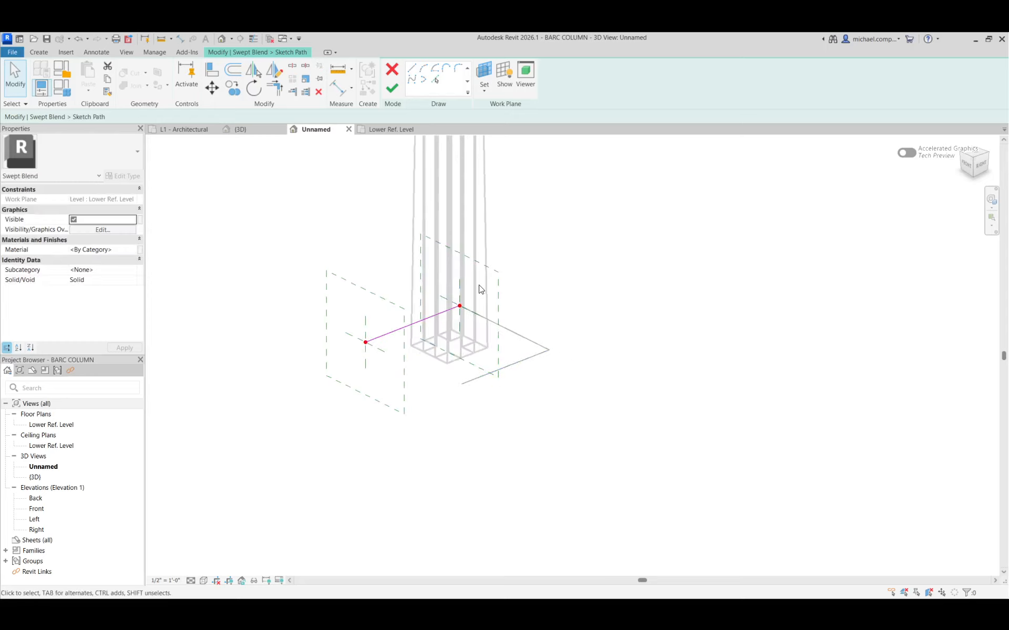
left_click(406, 328)
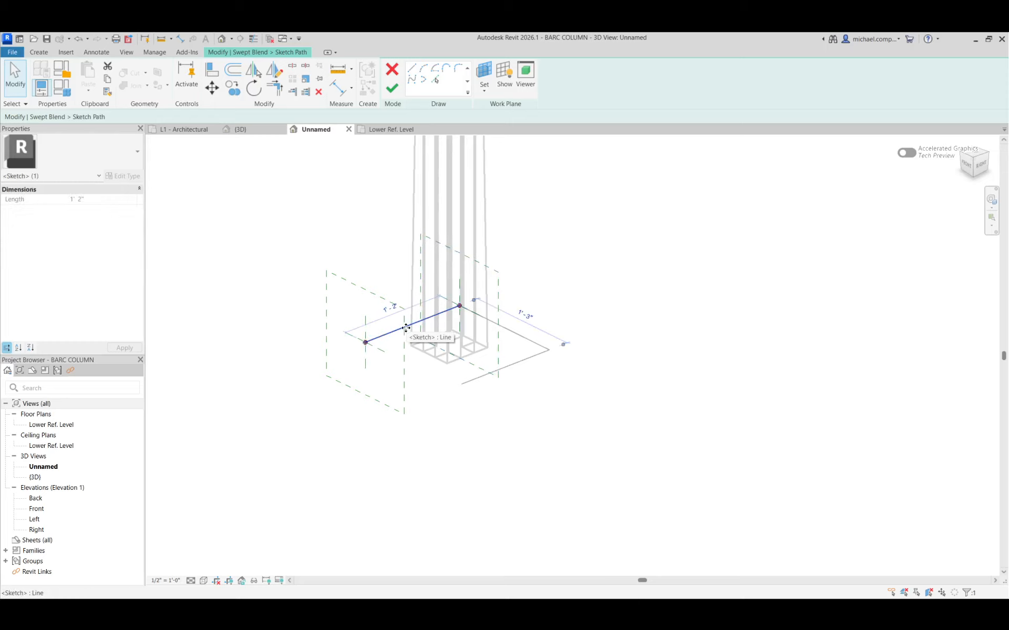
key("Escape")
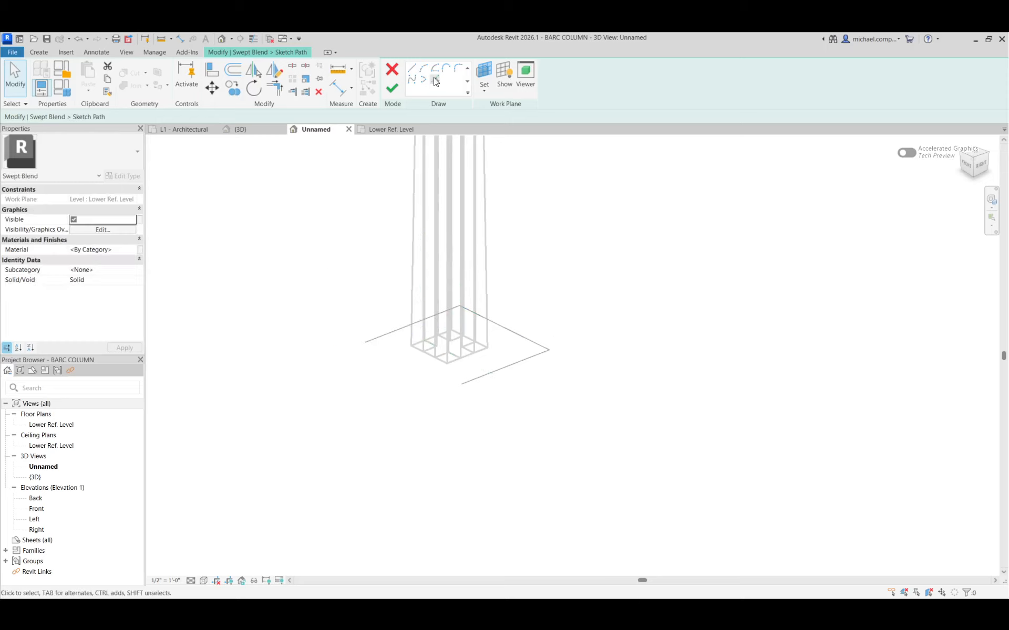
Sketch a straight swept blend path about 1'-2" long over the first model line, from its open end to the corner.
left_click(412, 68)
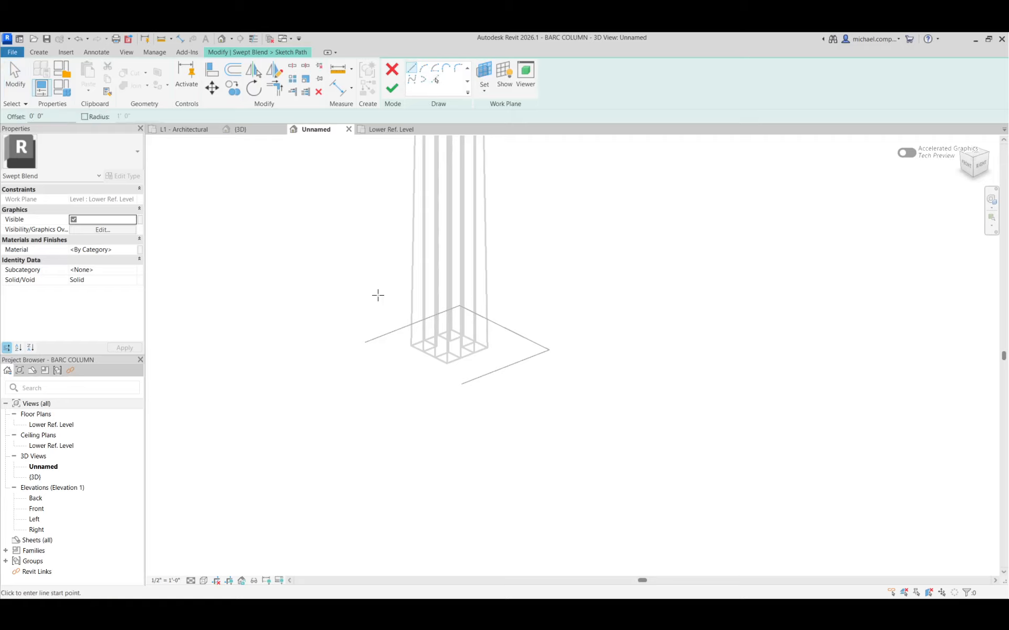
left_click(365, 343)
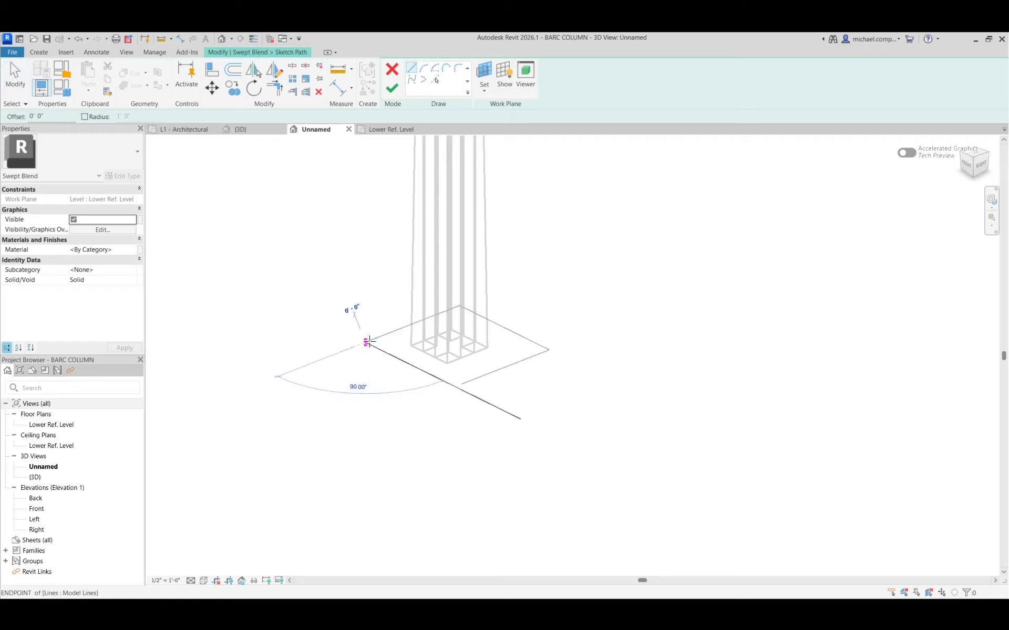
left_click(460, 306)
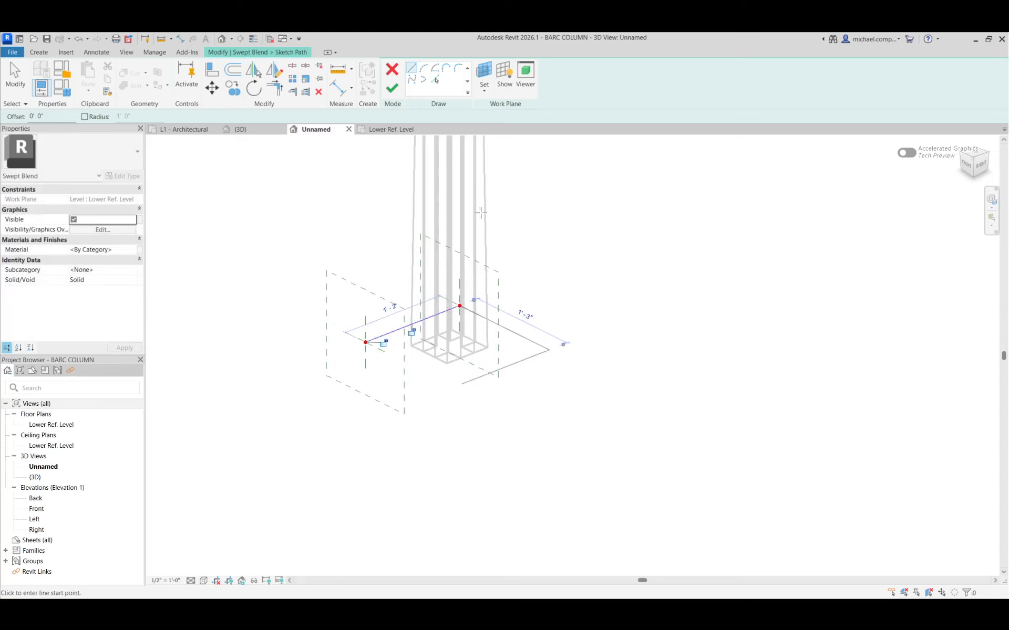
key("Escape")
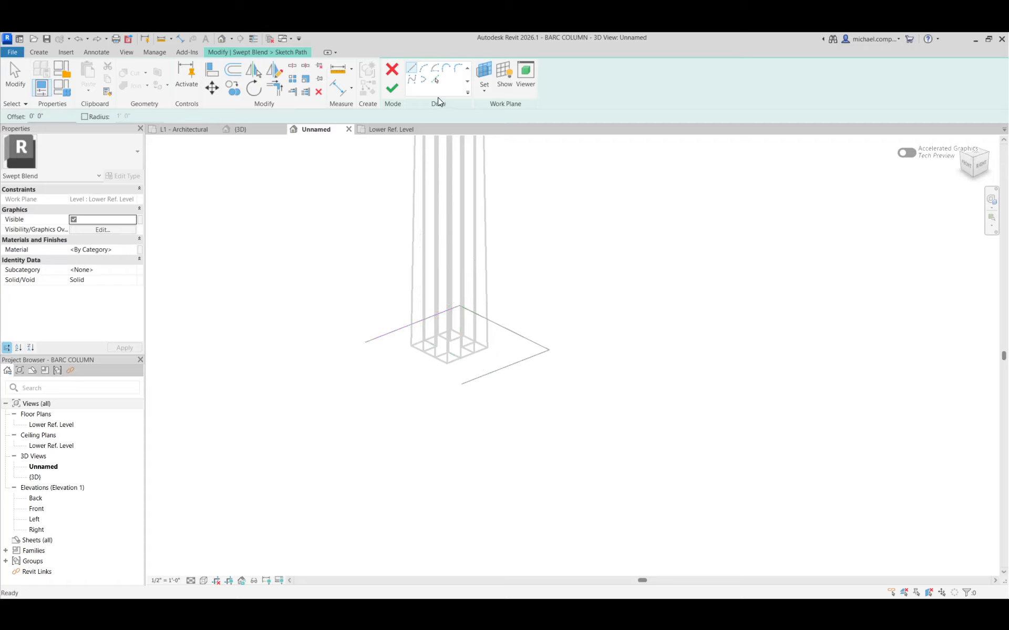
Try to add the two adjoining model lines to the path by picking them, and finish the path sketch.
left_click(435, 81)
left_click(501, 327)
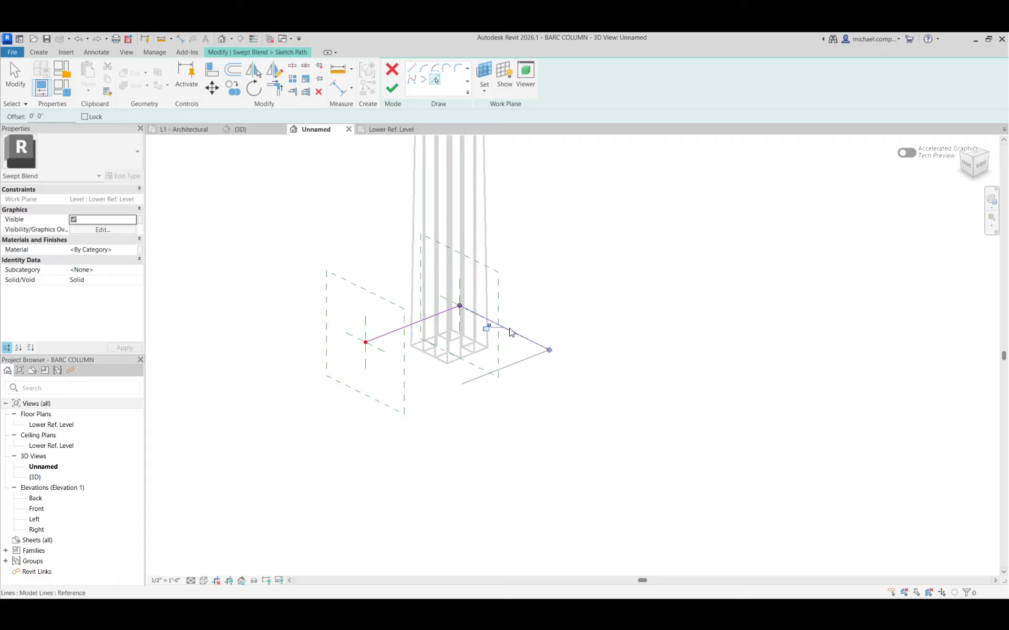
left_click(523, 361)
left_click(394, 86)
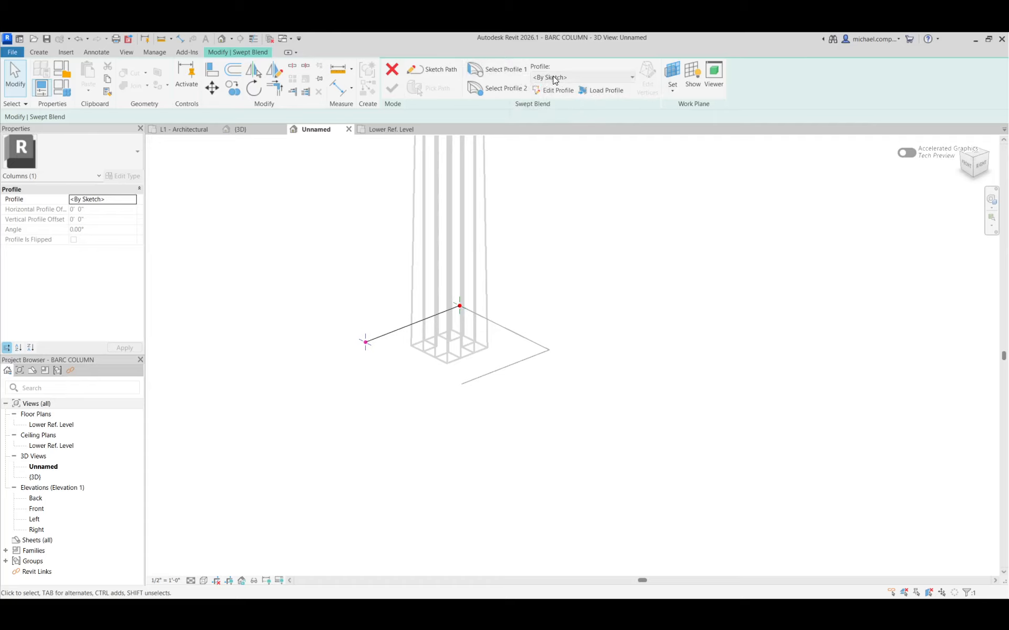
Edit Profile 1 of the swept blend and draw a small upright rectangle with one corner on the path's start point.
left_click(502, 68)
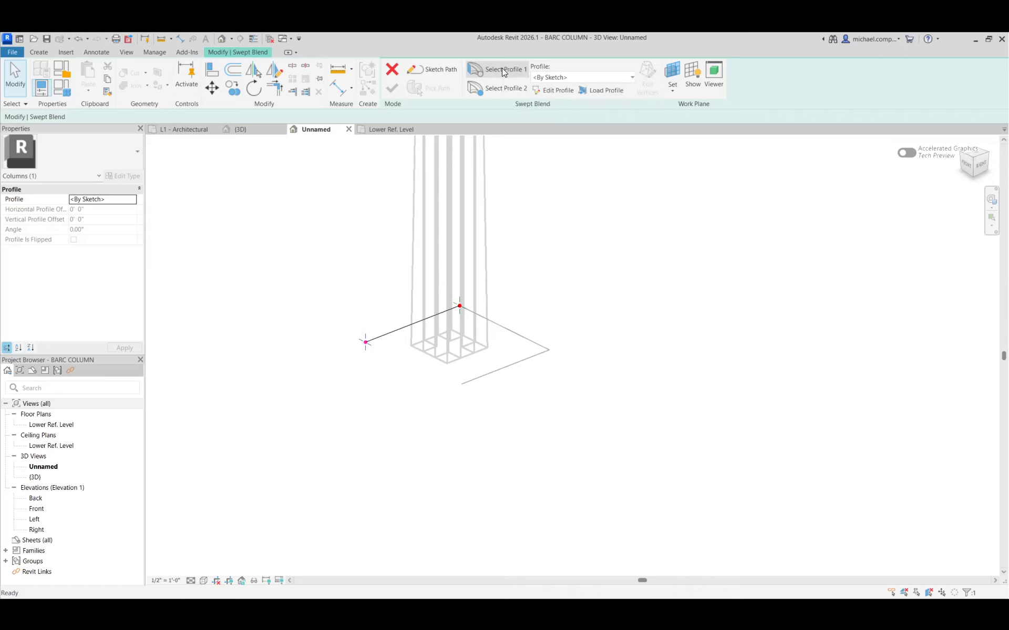
left_click(548, 90)
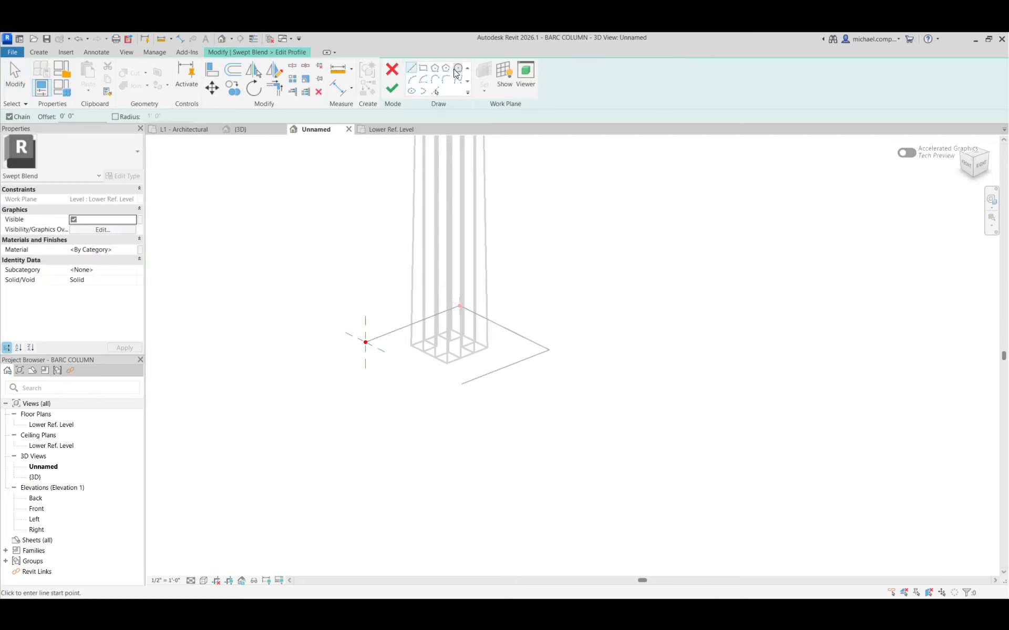
left_click(423, 68)
scroll(367, 347, "up", 3)
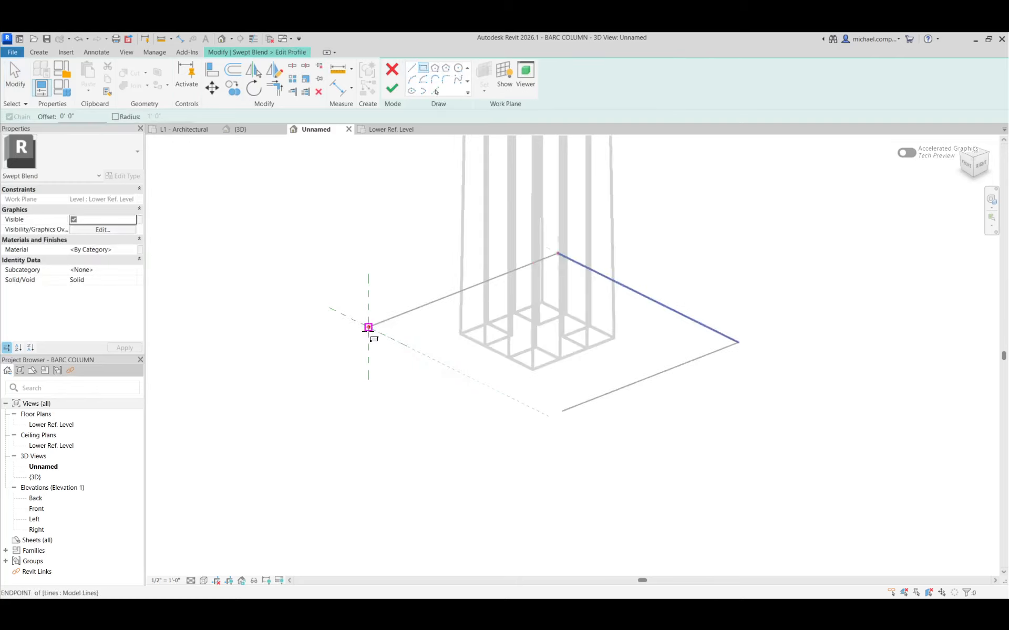
left_click(368, 327)
left_click(390, 276)
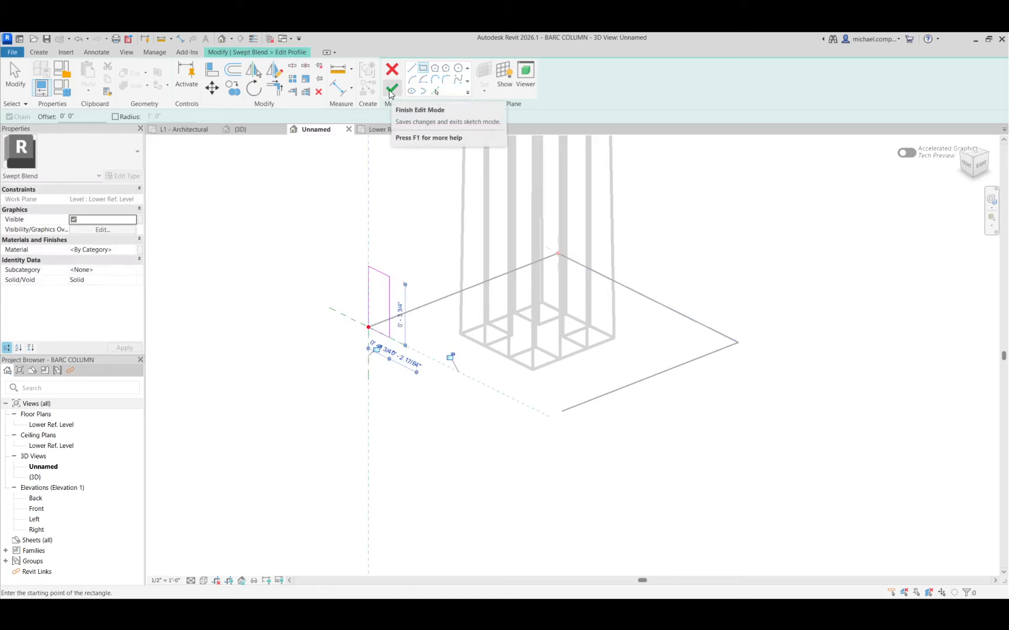
Finish Profile 1, draw Profile 2 as a hexagon about 2 3/4" in radius centred on the path's end point, and complete the swept blend.
left_click(388, 90)
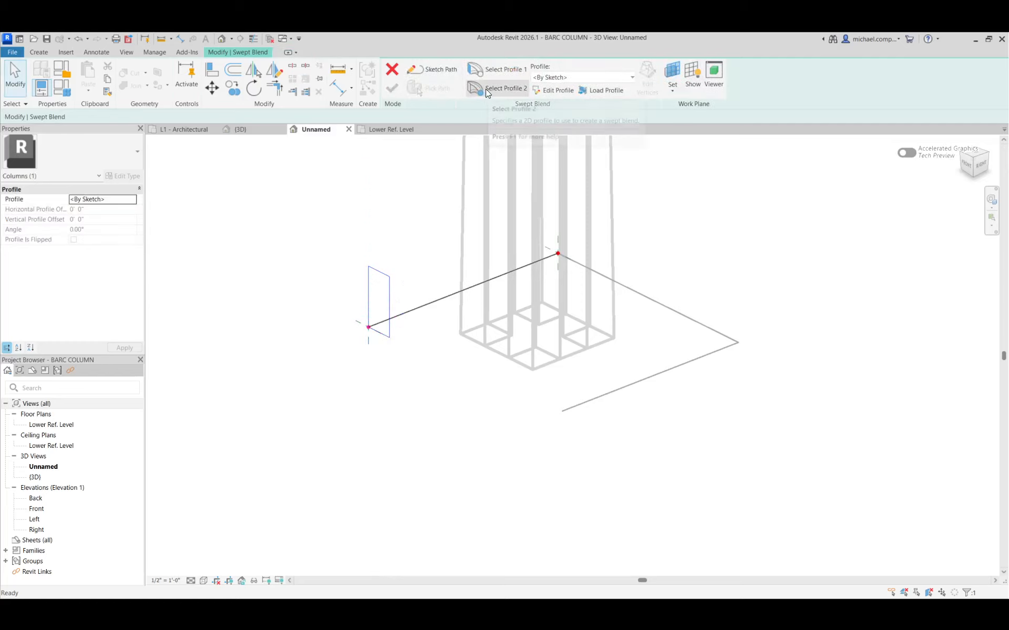
left_click(486, 93)
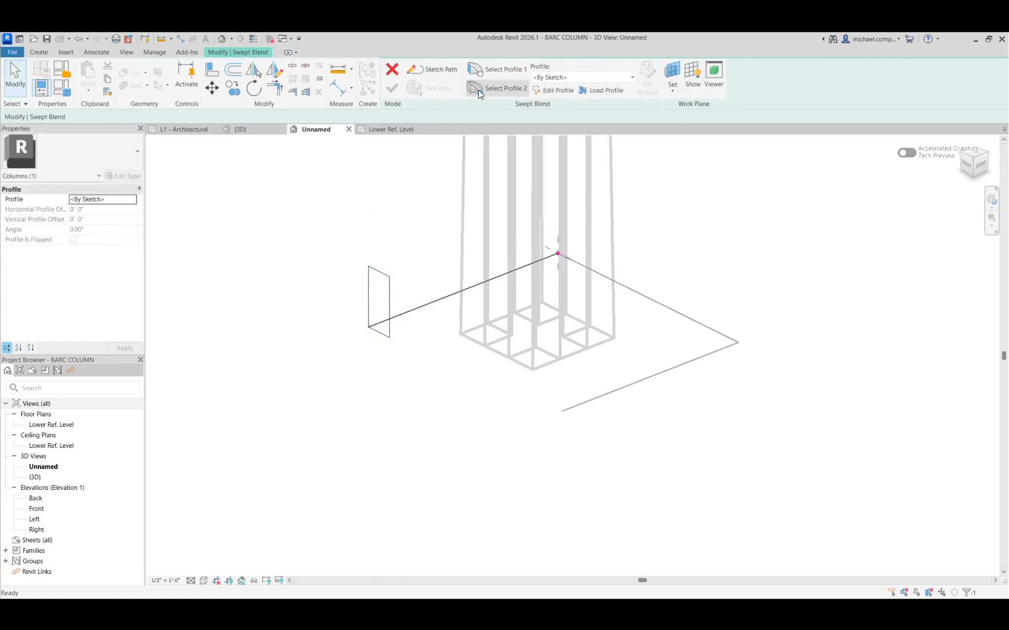
left_click(564, 93)
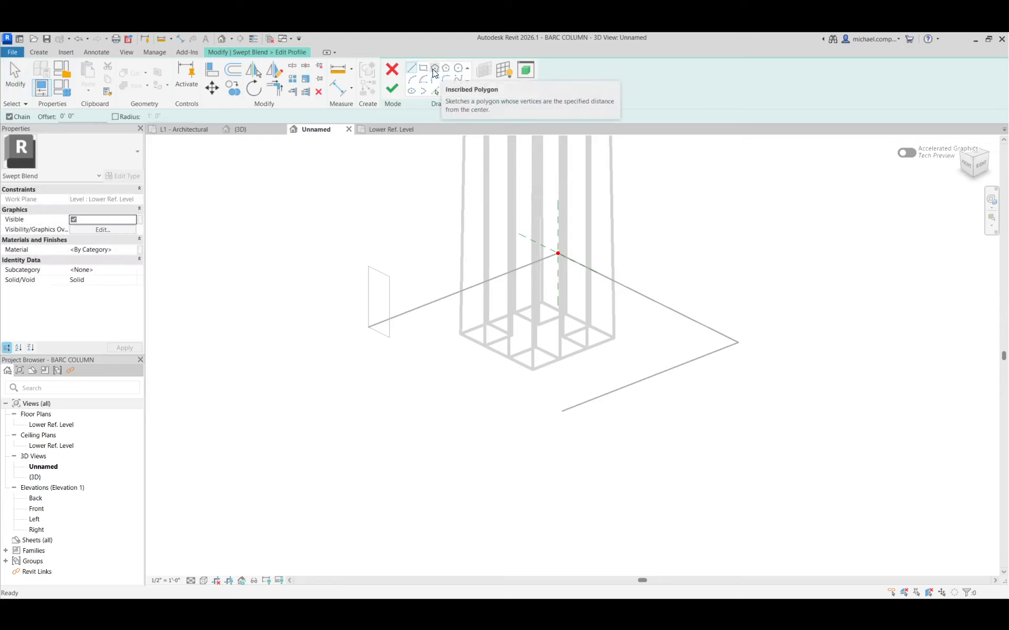
left_click(435, 73)
left_click(558, 253)
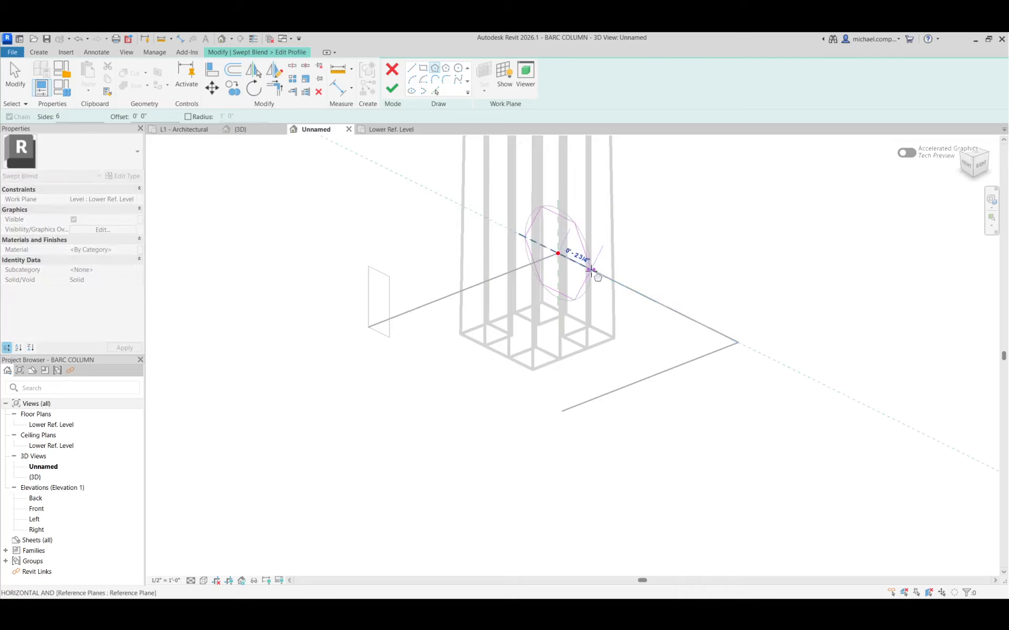
left_click(591, 271)
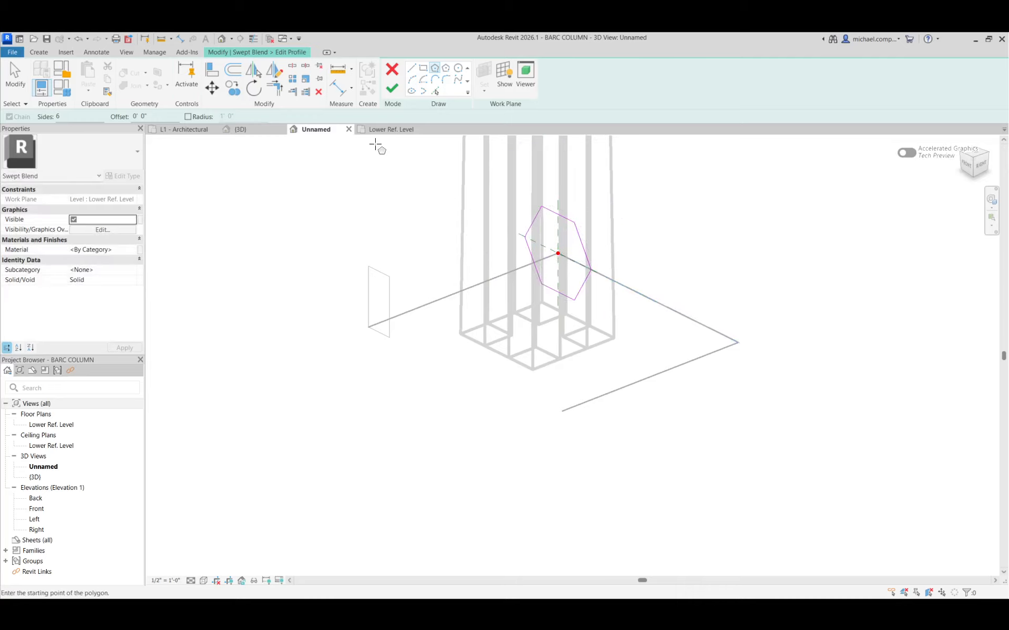
left_click(392, 88)
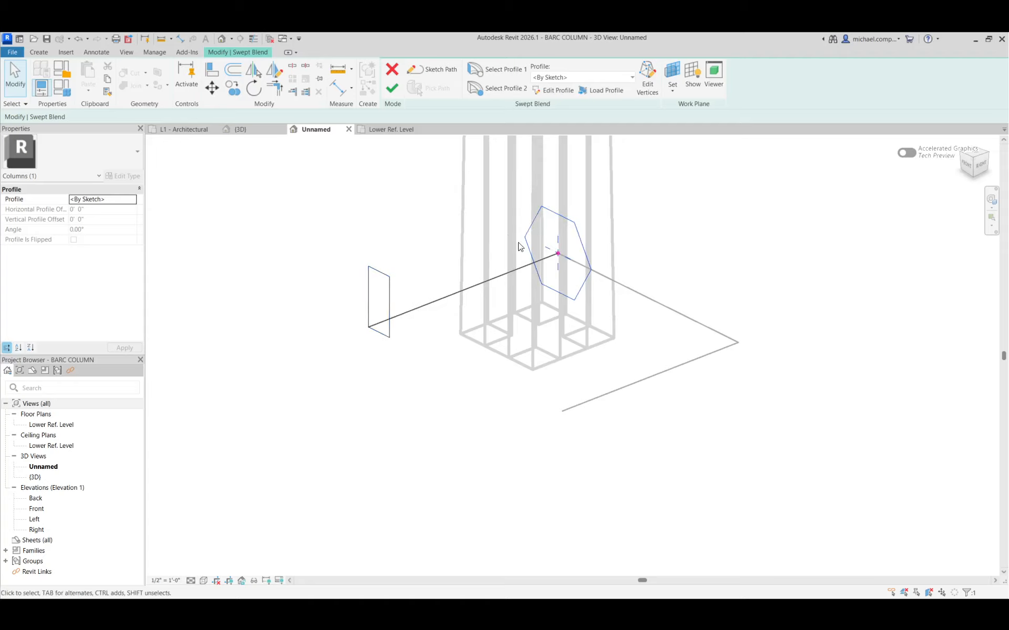
left_click(391, 88)
Delete the model lines left around the column, keeping the swept blend and the column forms.
middle_click_drag(340, 377, 602, 332, "shift")
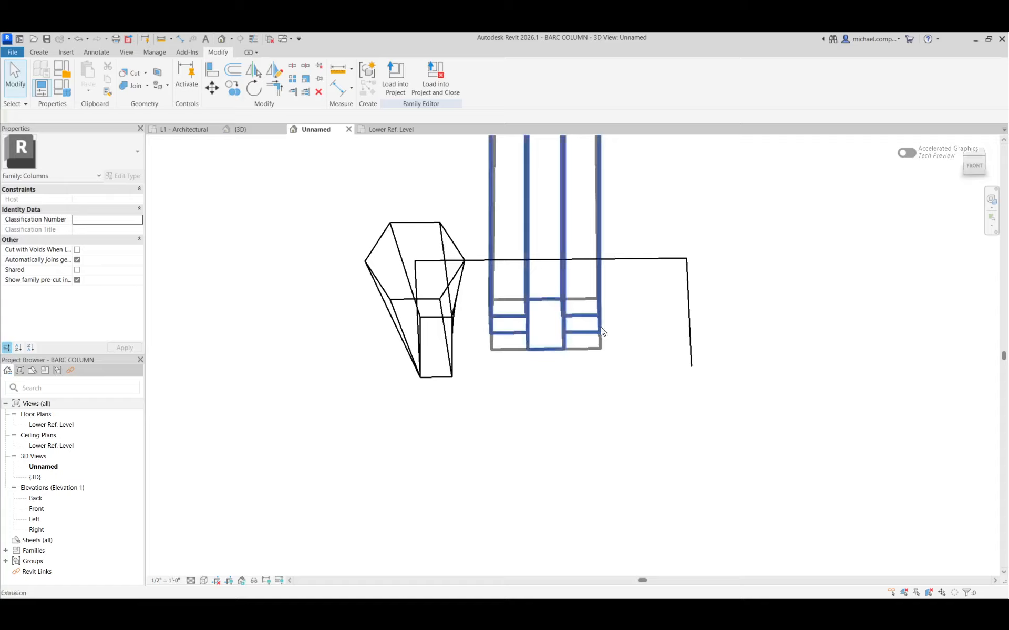
left_click(688, 326)
left_click(654, 330)
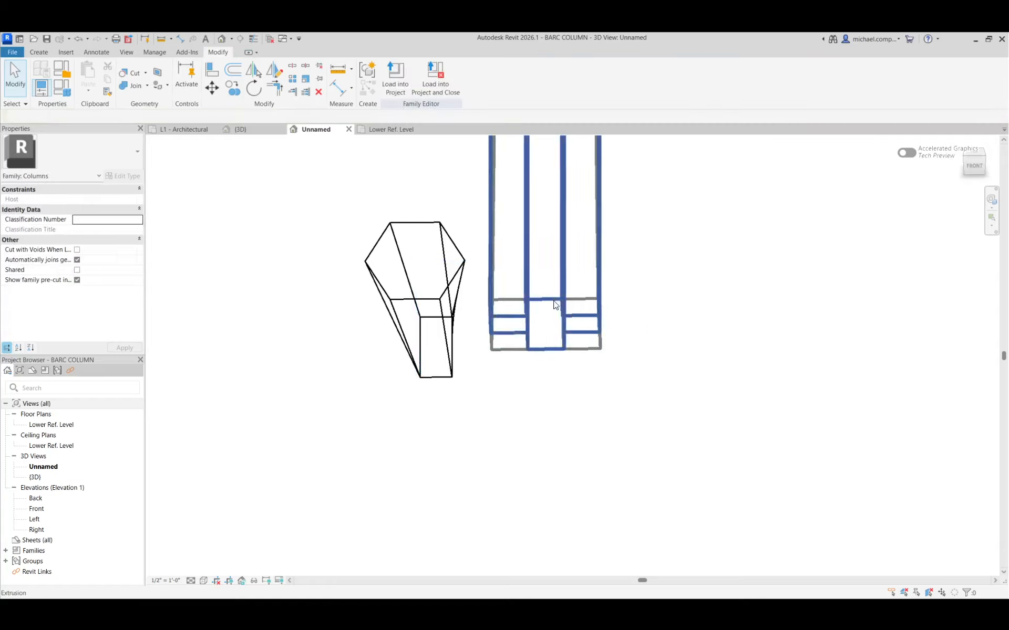
Associate the swept blend's Visible property with the SWEEP BLEND family parameter.
middle_click_drag(556, 300, 501, 351, "shift")
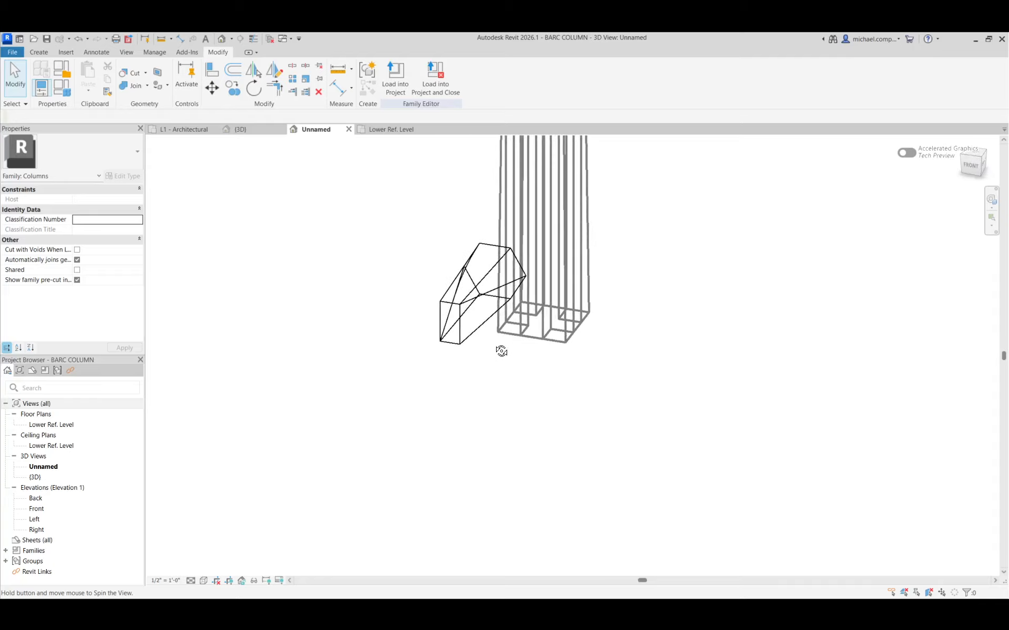
left_click(461, 338)
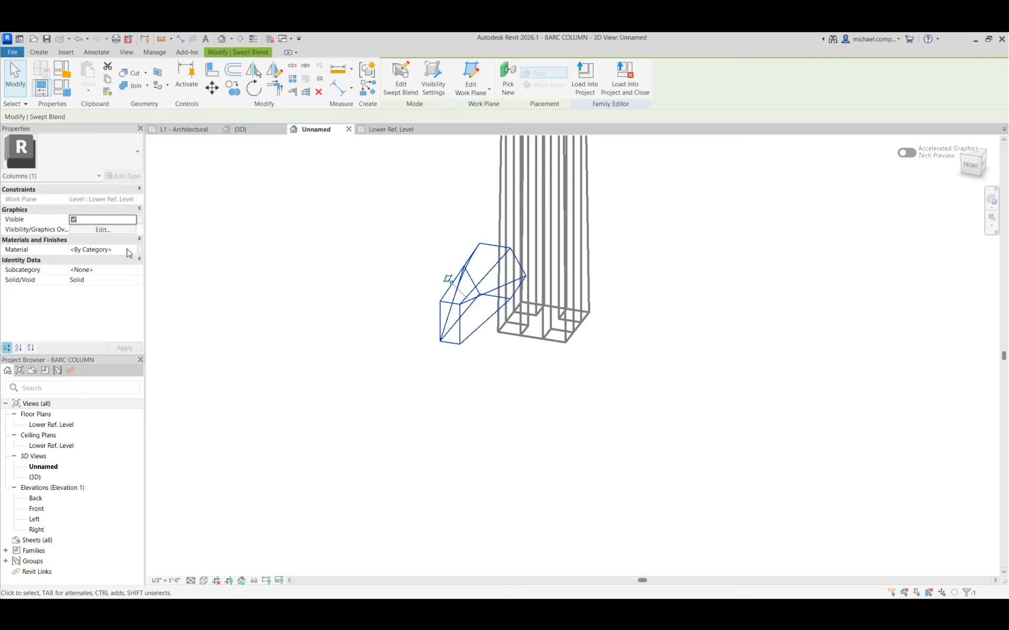
left_click(139, 220)
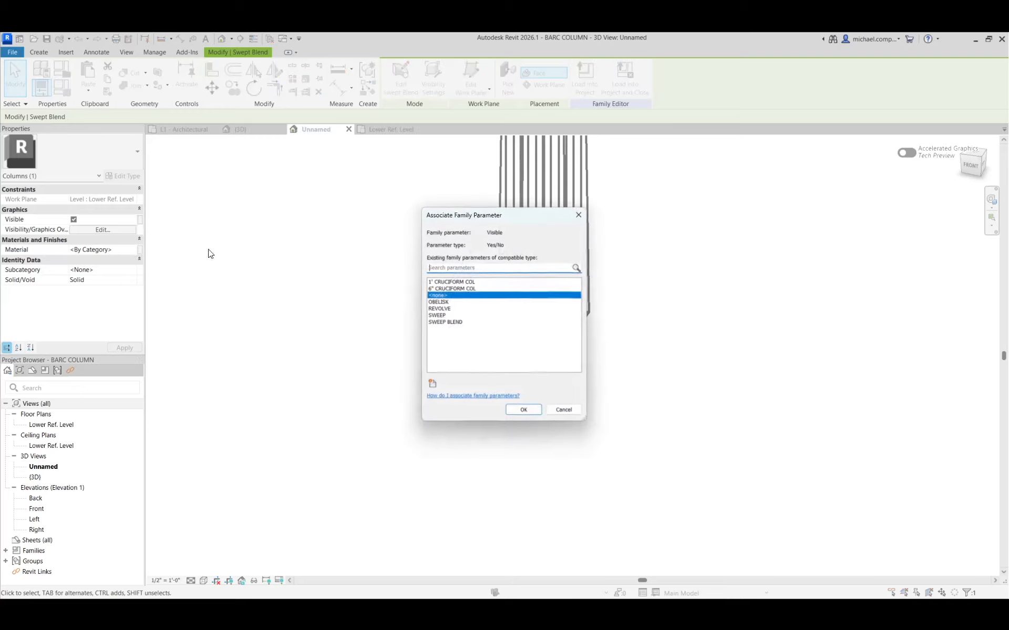
left_click(452, 322)
left_click(520, 411)
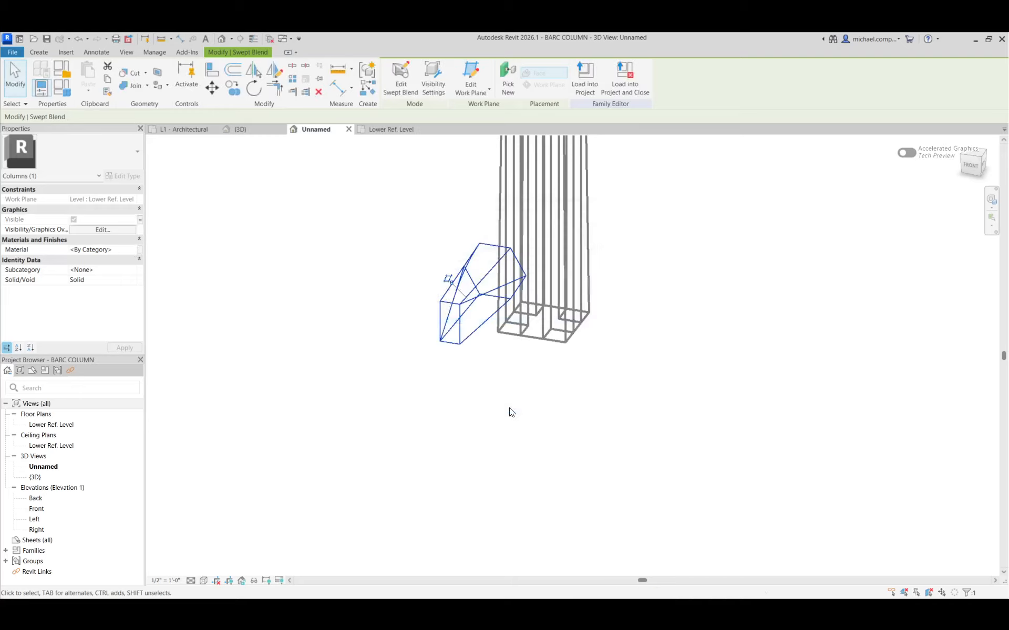
left_click(457, 374)
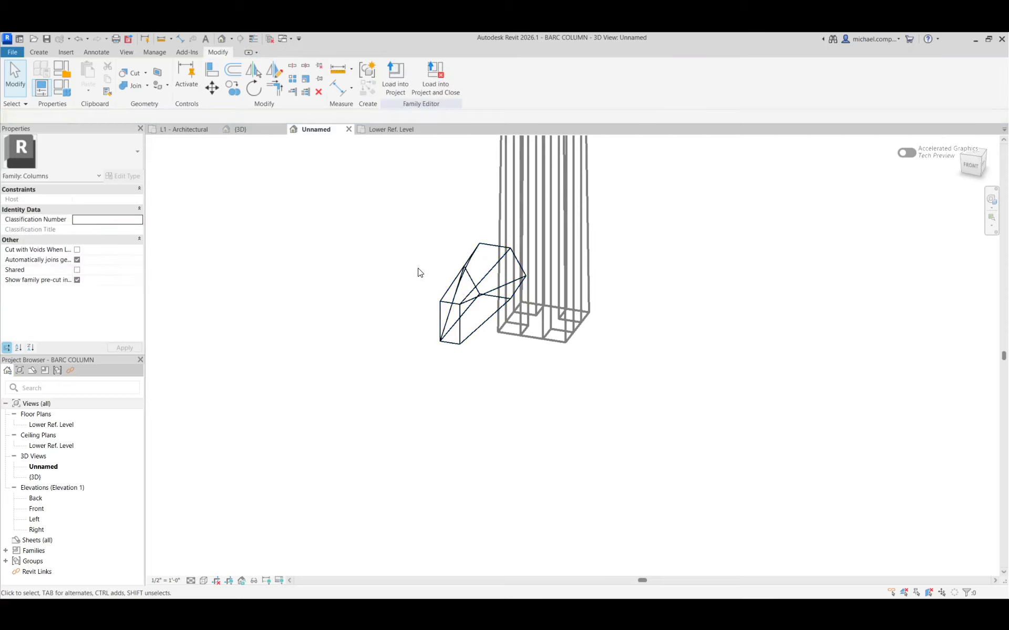
Switch the active family type to SWEEP and apply it.
left_click(64, 88)
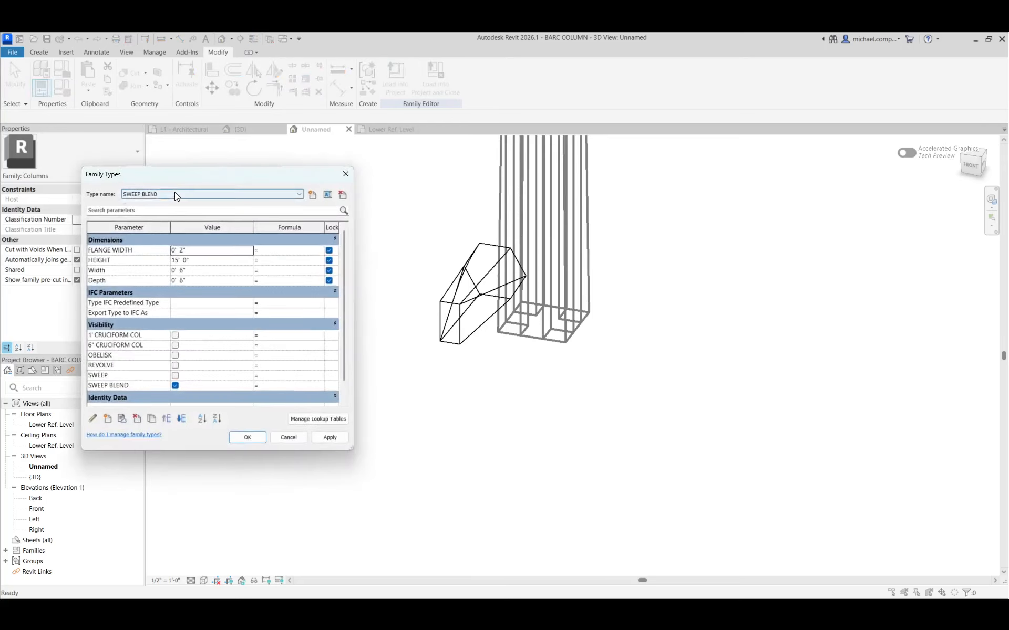
left_click(175, 194)
left_click(154, 230)
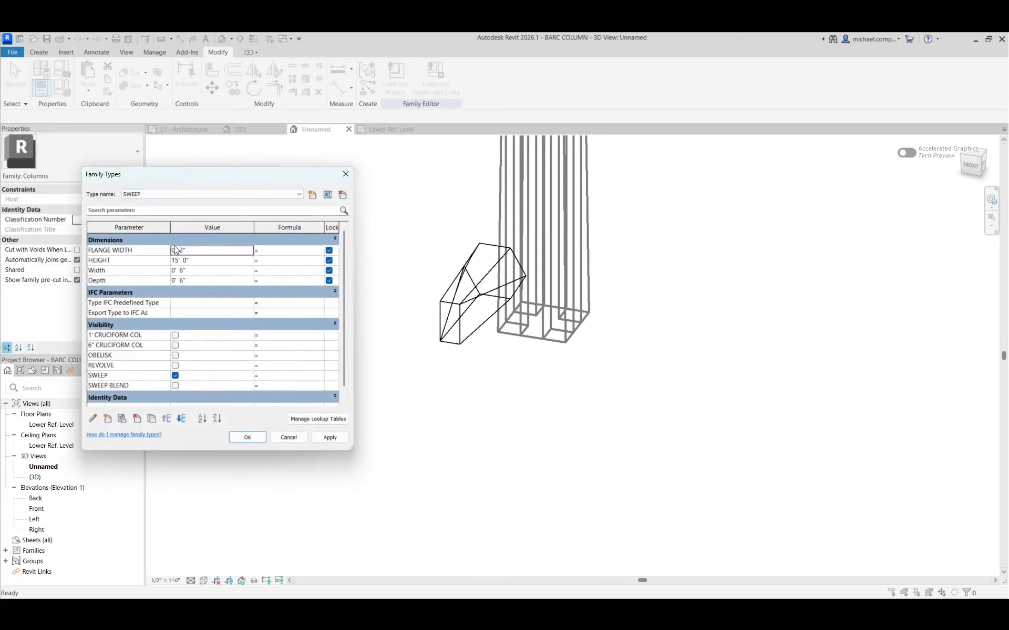
left_click(325, 436)
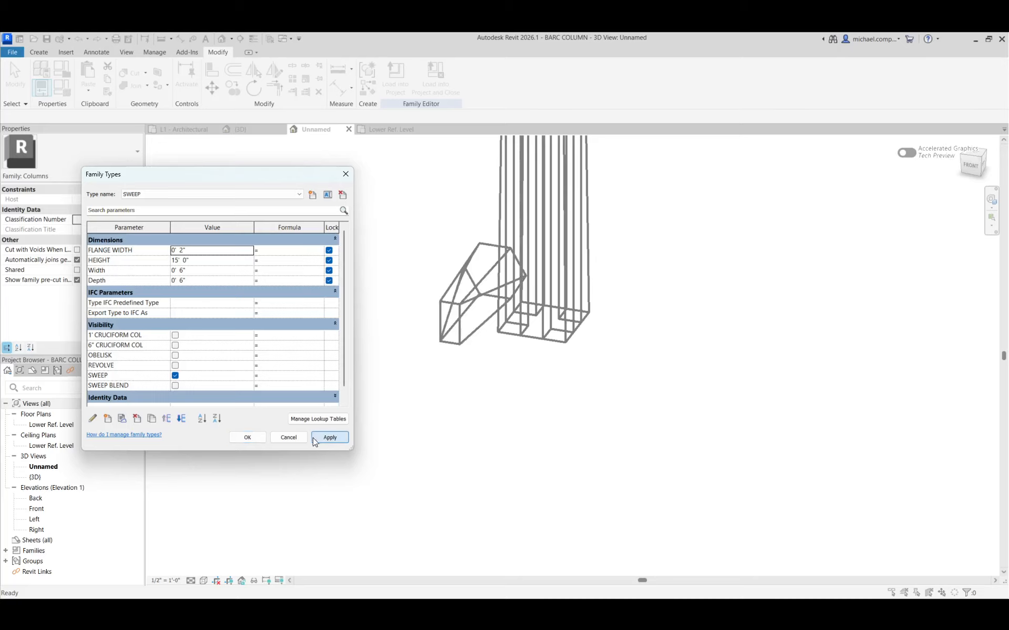
left_click(248, 439)
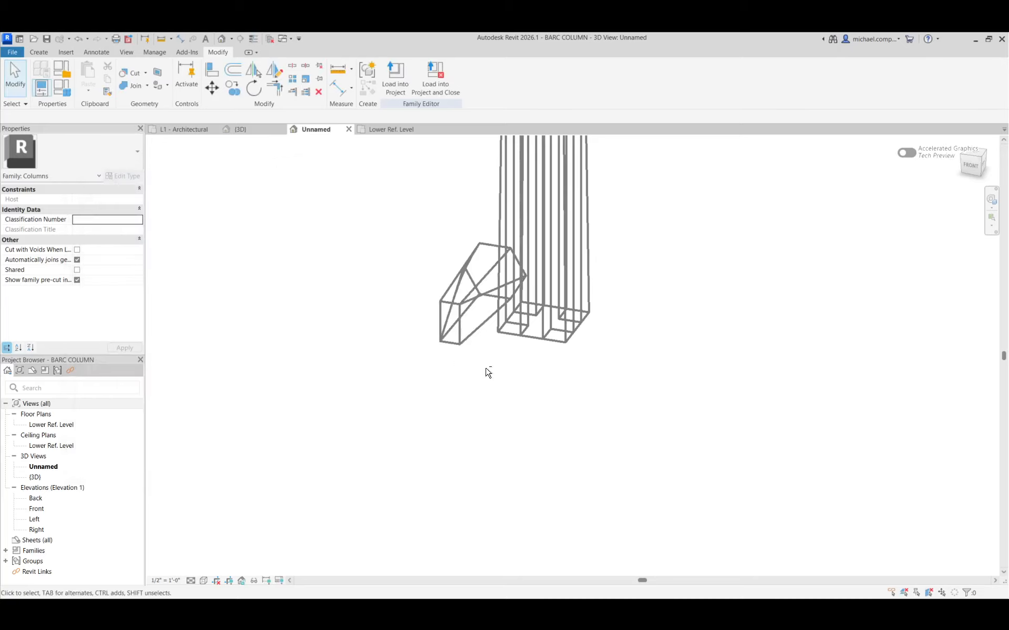
middle_click_drag(488, 372, 560, 303, "shift")
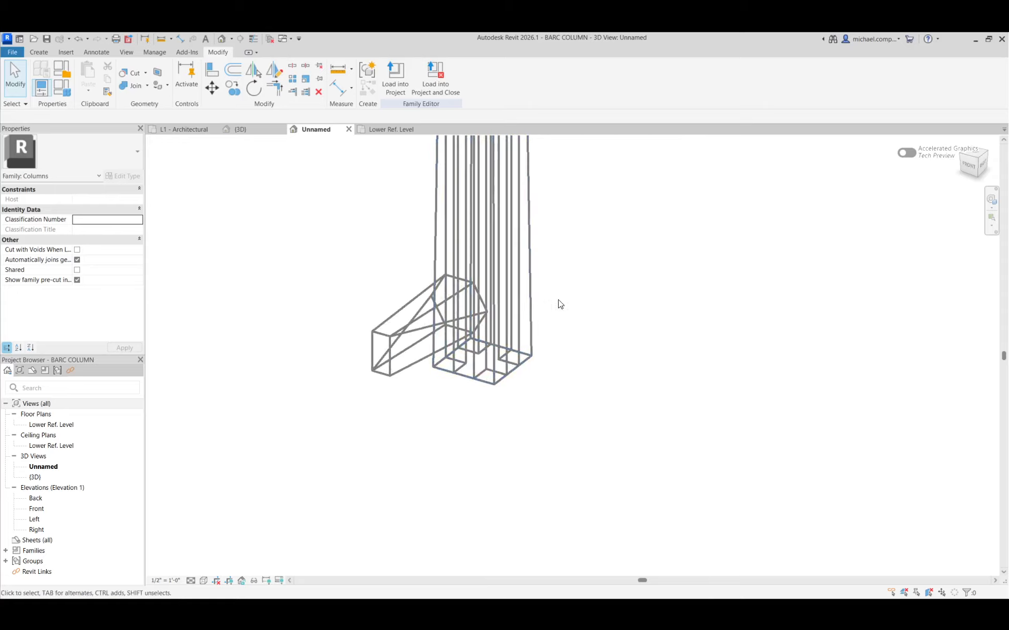
Start a sweep in the Lower Ref. Level plan and sketch a rectangular path about 1'-11" by 1'-7" around the column and swept blend.
left_click(389, 130)
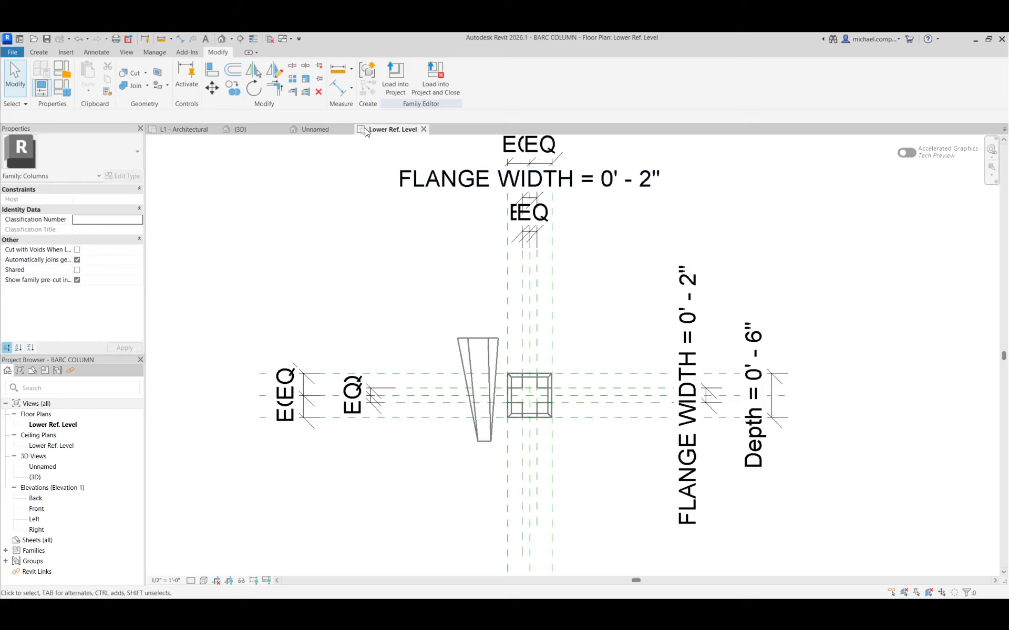
left_click(40, 52)
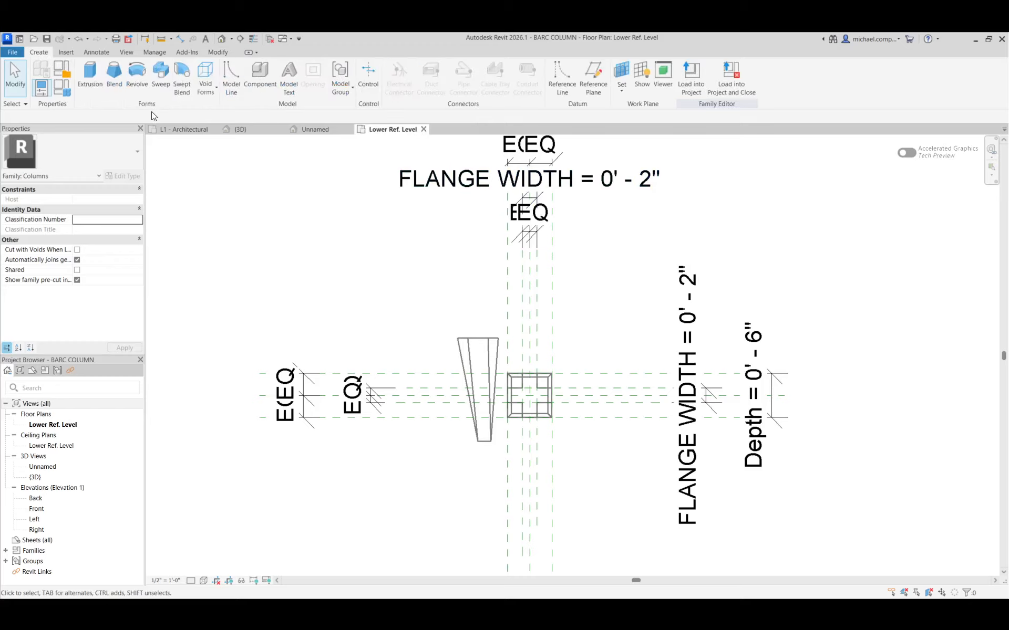
left_click(161, 76)
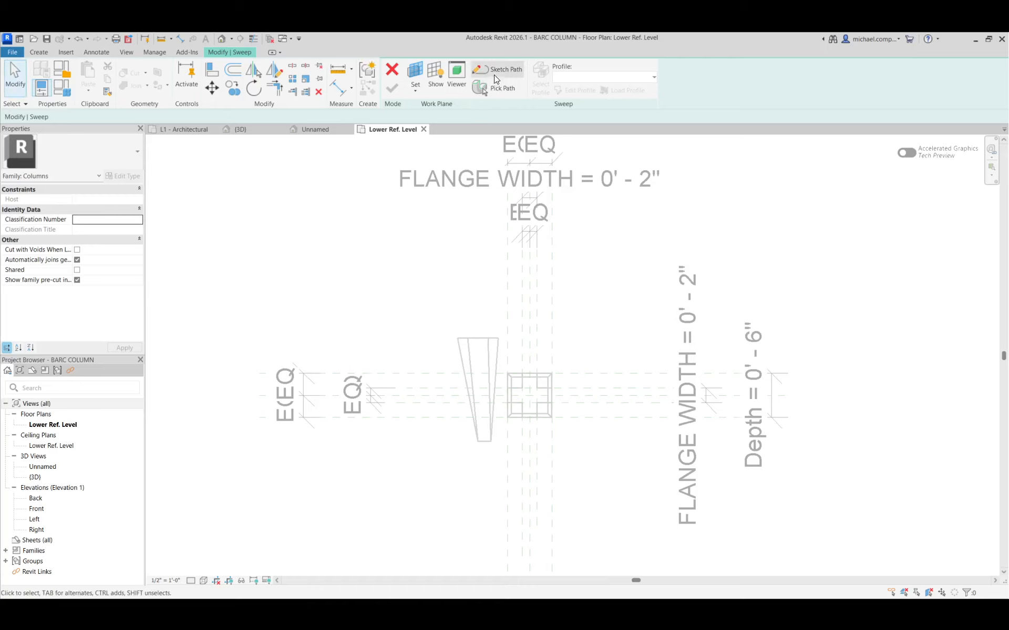
left_click(496, 69)
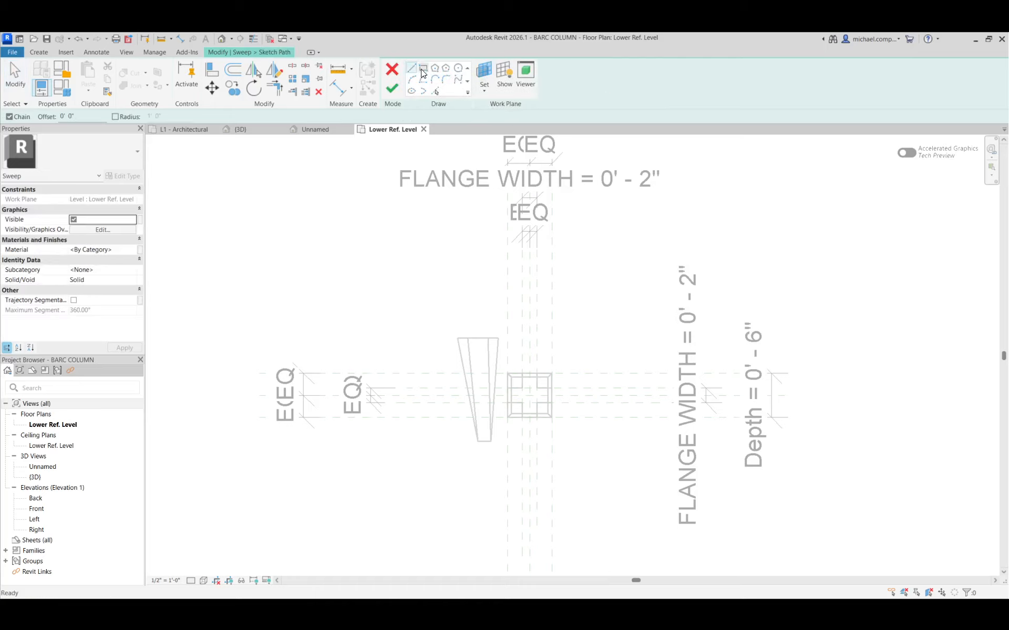
left_click(423, 70)
left_click(435, 326)
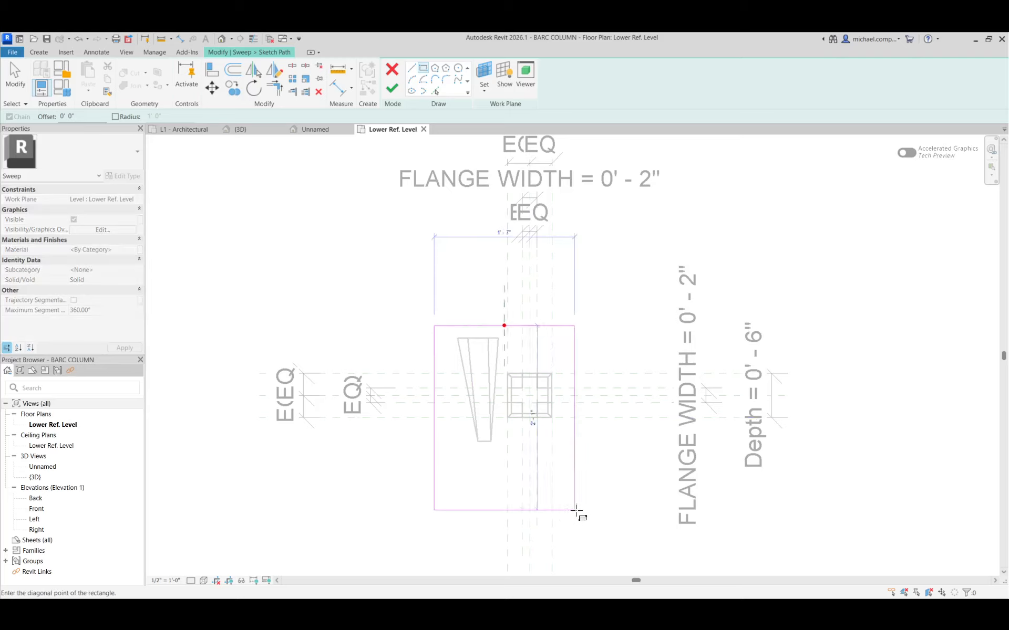
left_click(604, 465)
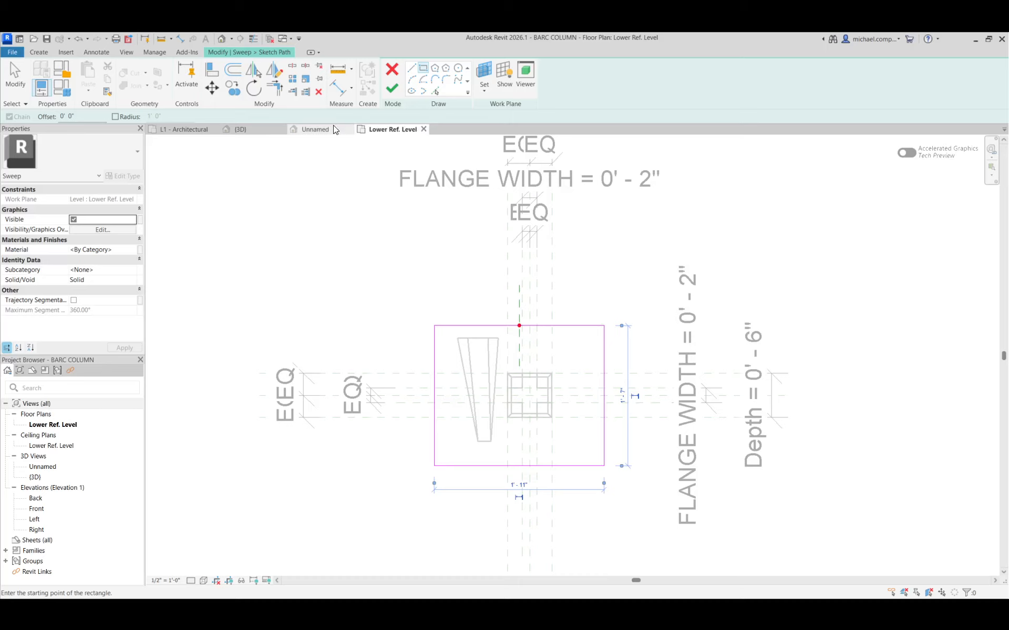
left_click(388, 93)
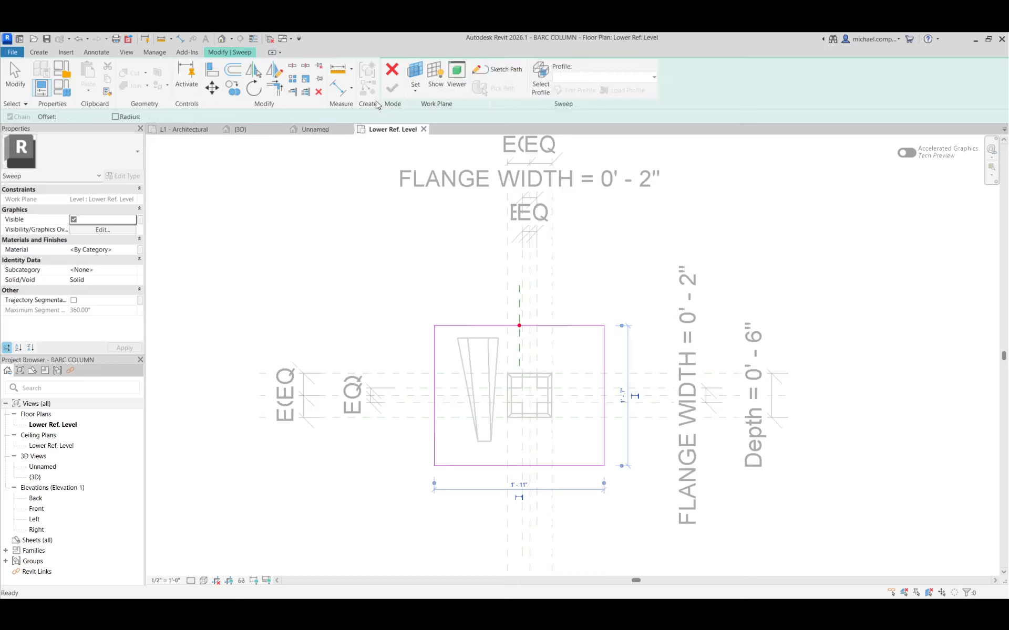
In the Unnamed 3D view, draw a six-sided polygon profile centred on the sweep path's profile point and complete the sweep.
left_click(329, 134)
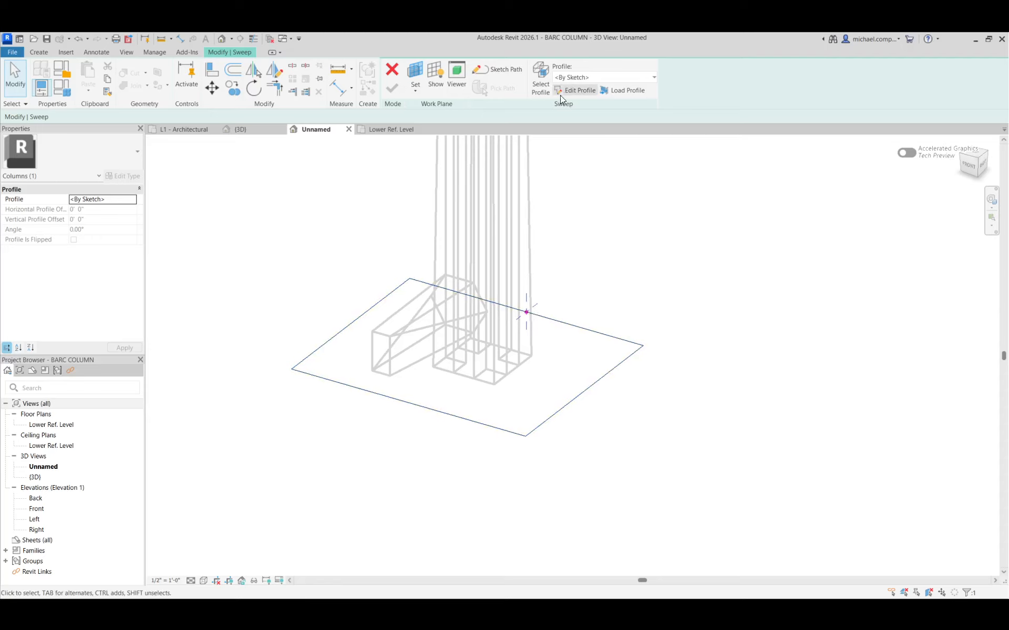
left_click(575, 75)
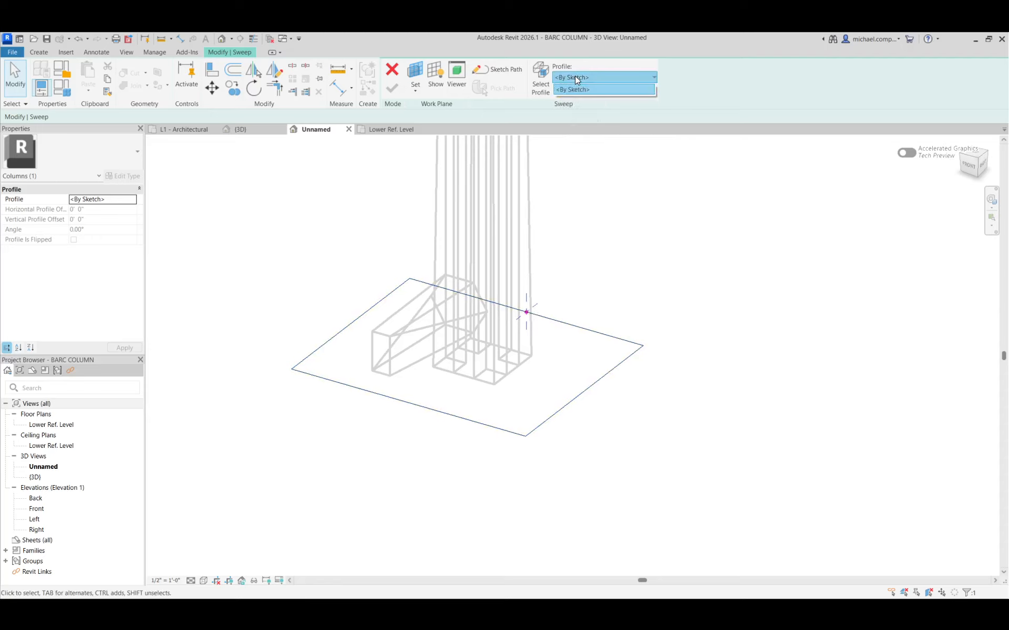
left_click(581, 67)
left_click(575, 89)
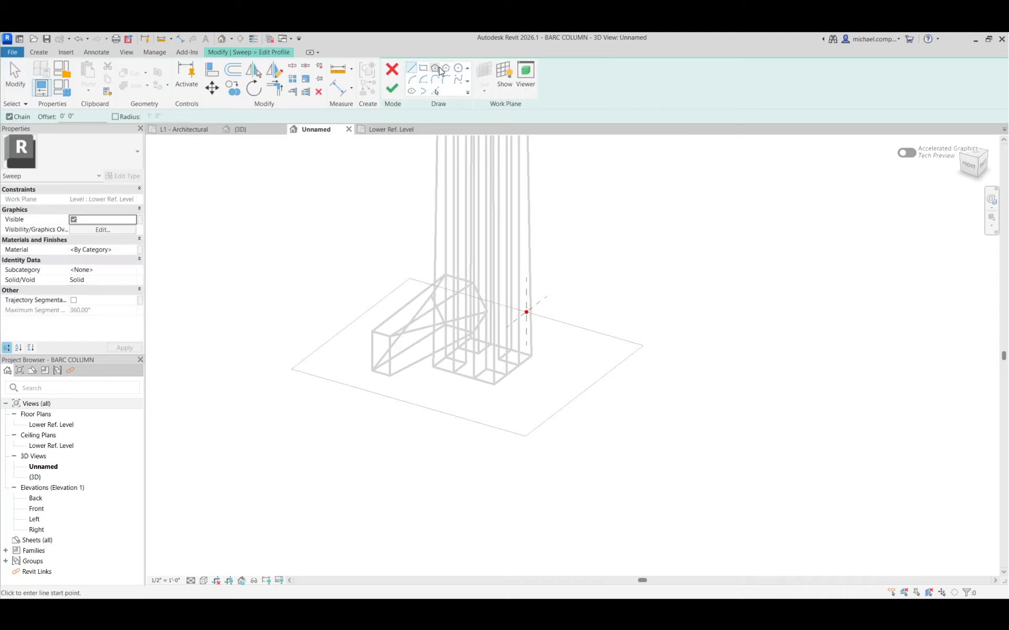
left_click(435, 69)
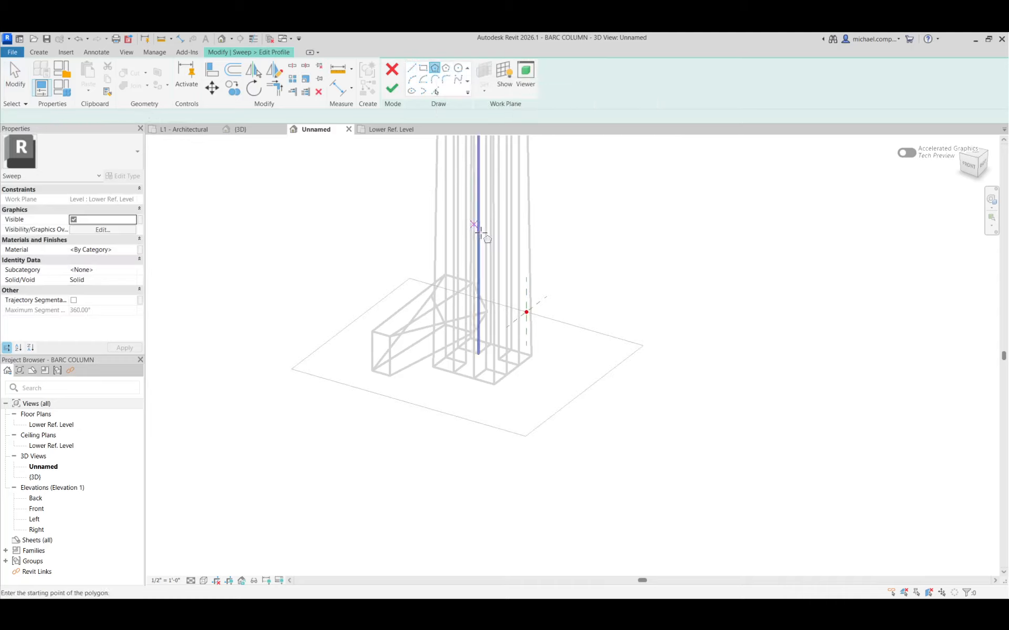
left_click(527, 314)
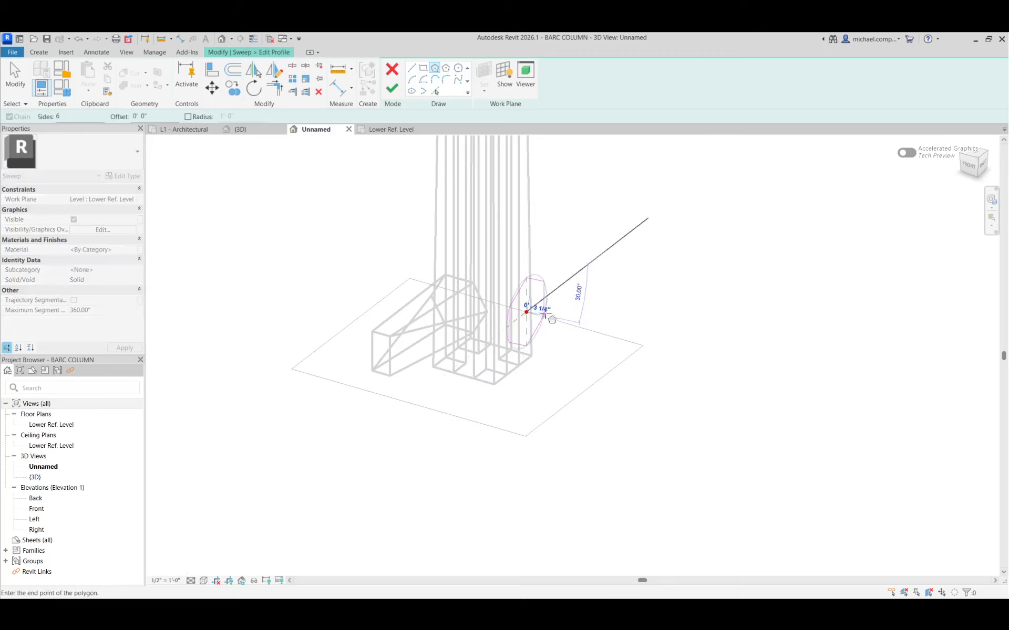
left_click(548, 296)
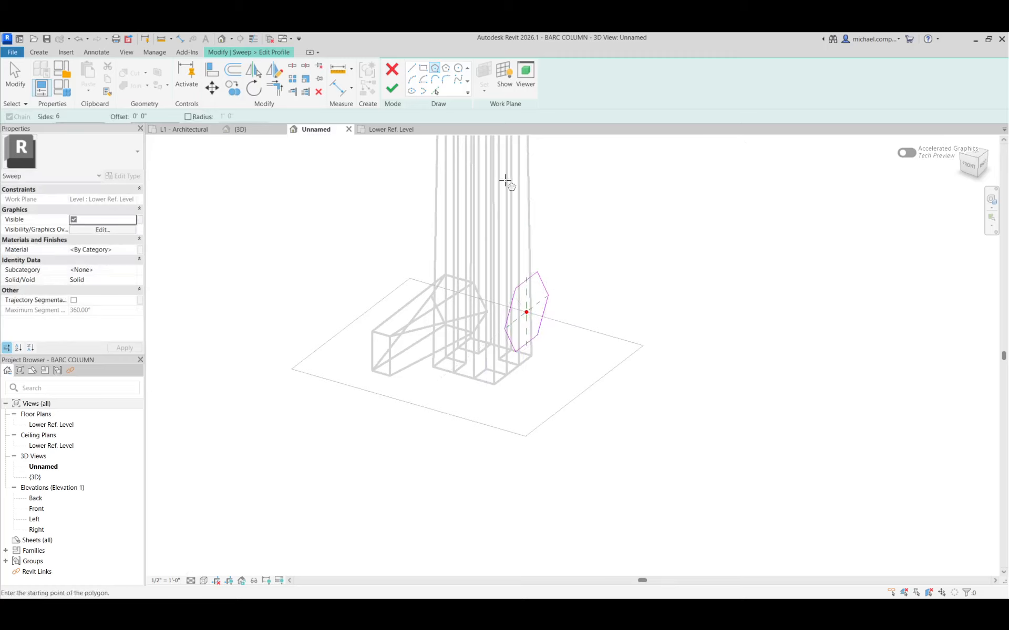
left_click(392, 88)
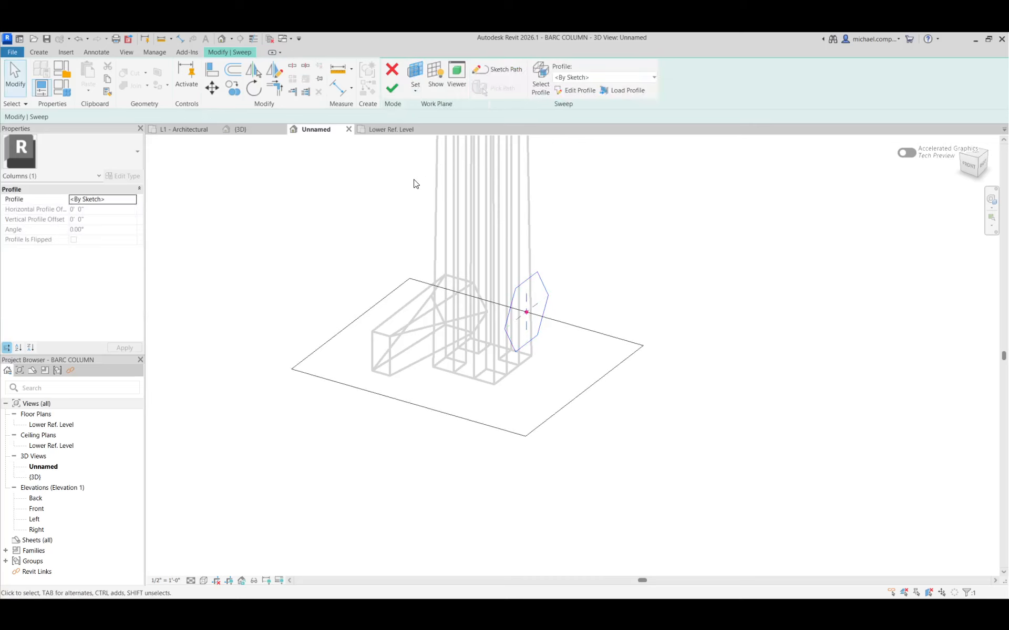
left_click(390, 89)
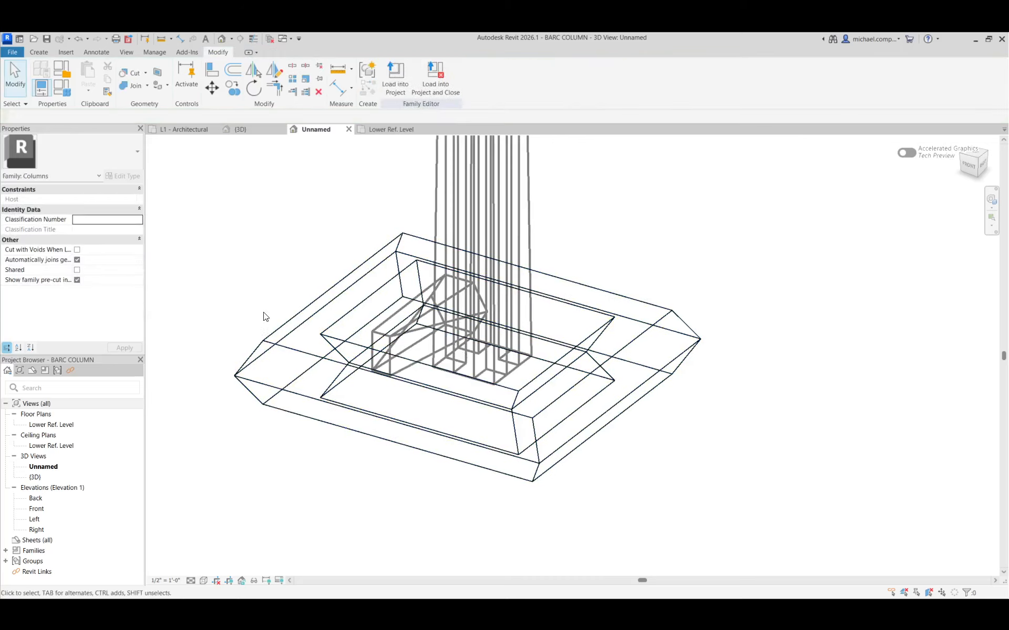
Associate the hexagonal sweep's Visible property with the SWEEP family parameter.
middle_click_drag(288, 446, 261, 434, "shift")
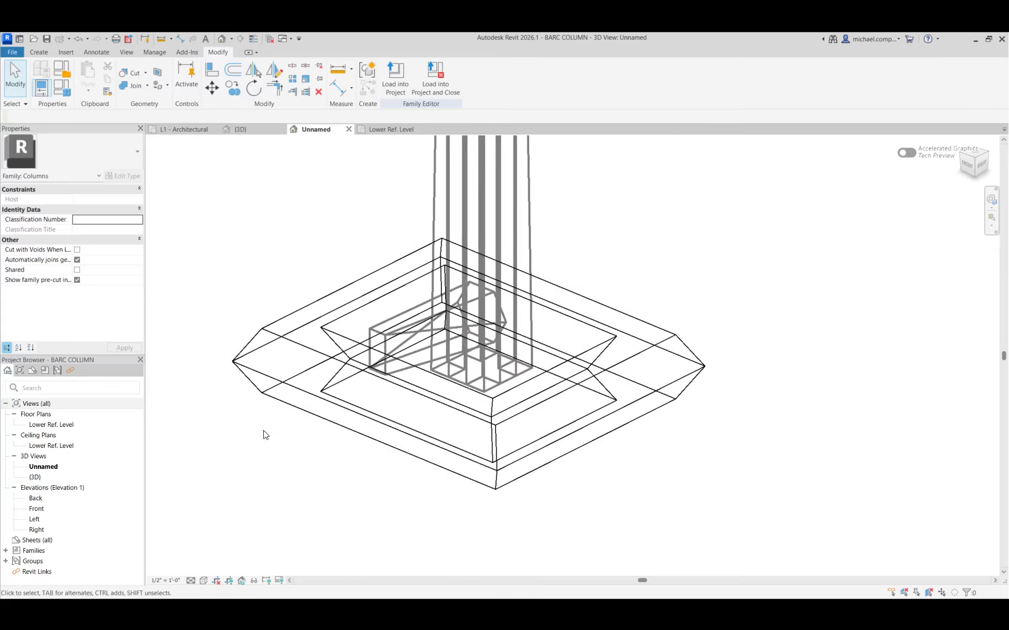
left_click(288, 387)
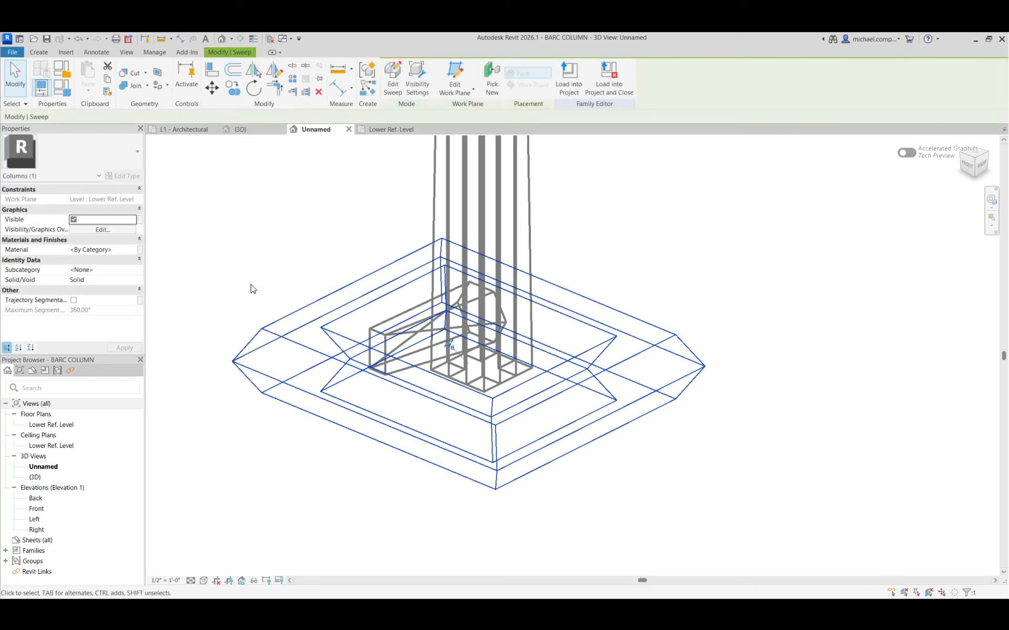
left_click(140, 219)
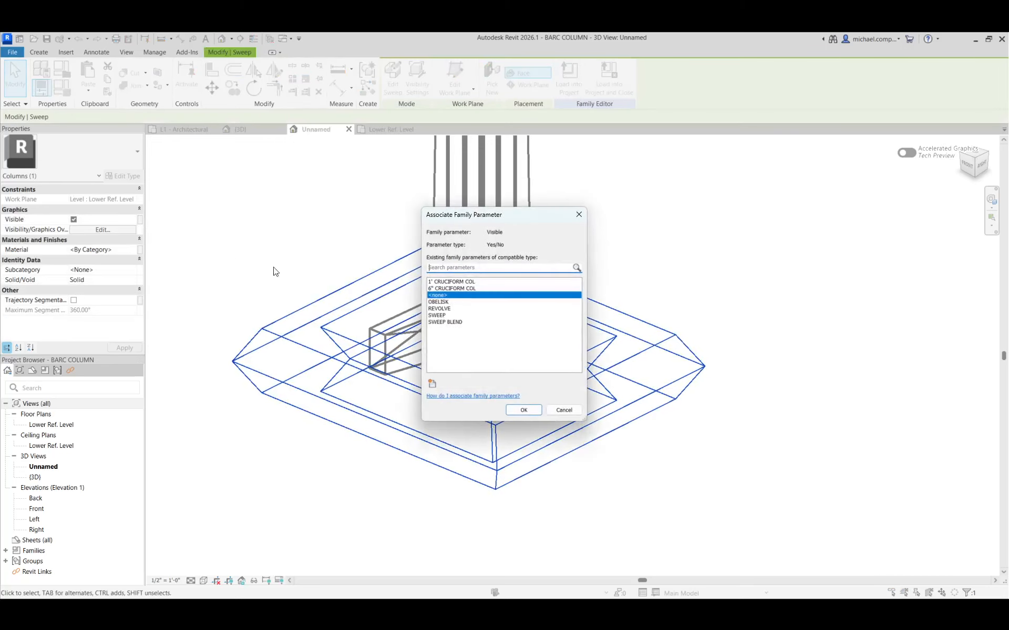
left_click(438, 316)
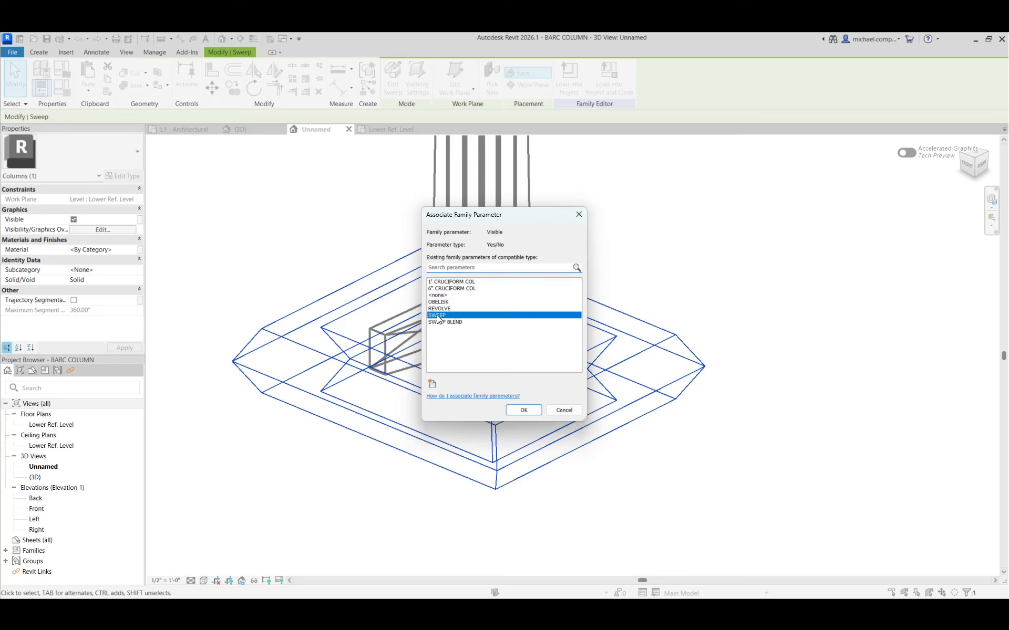
left_click(523, 410)
left_click(343, 460)
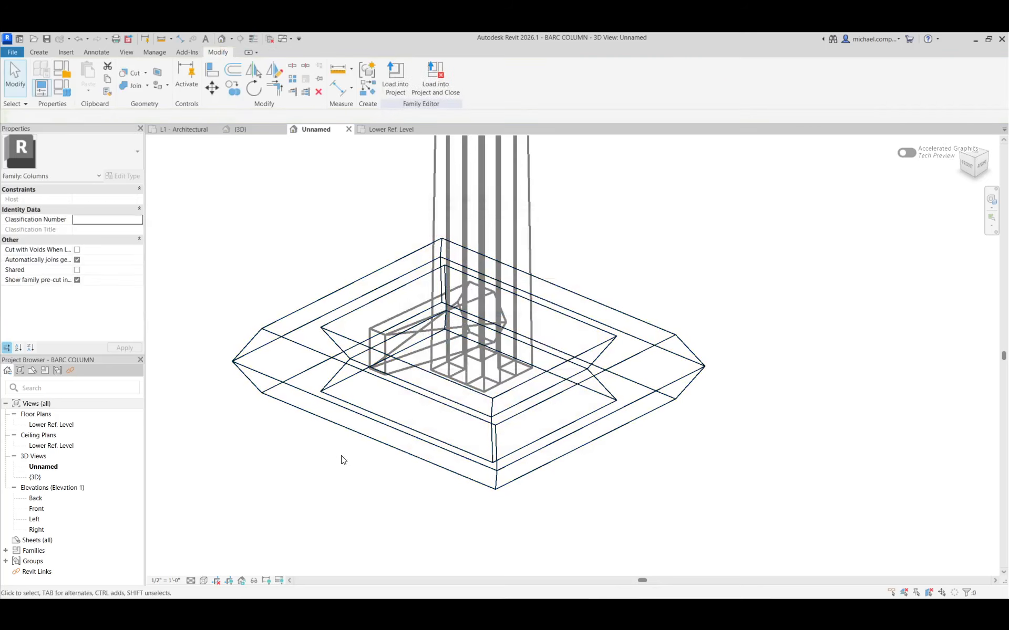
Switch the active family type to REVOLVE and apply it.
left_click(62, 88)
left_click(298, 195)
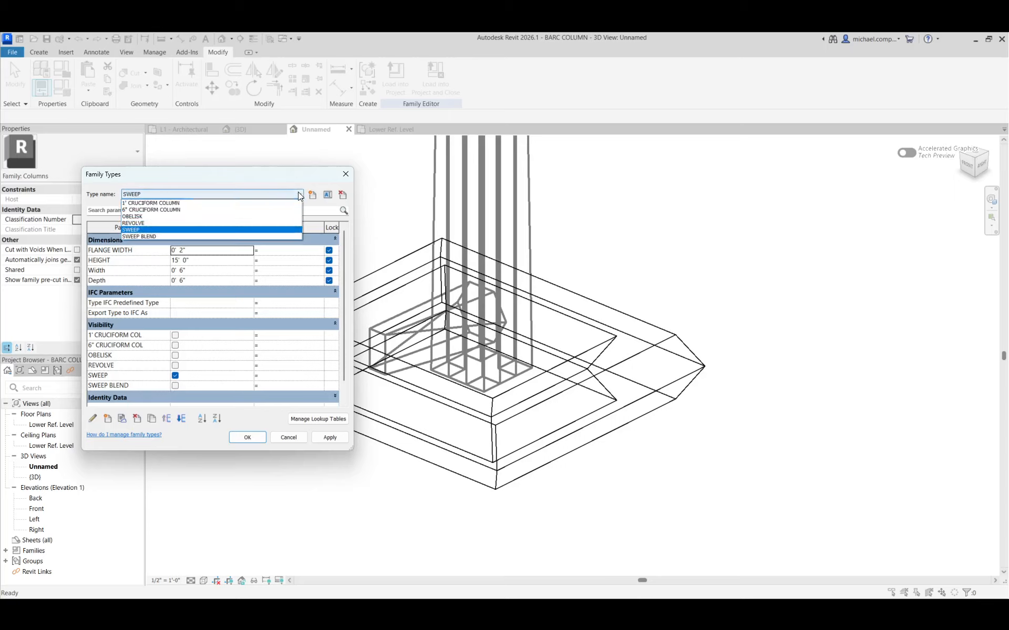
left_click(214, 223)
left_click(326, 436)
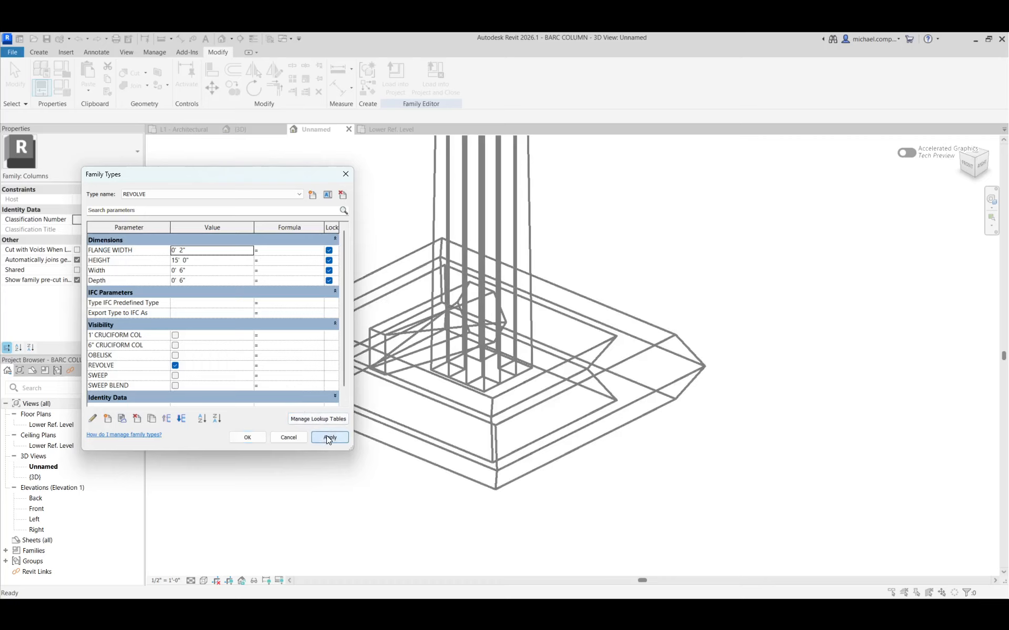
left_click(249, 438)
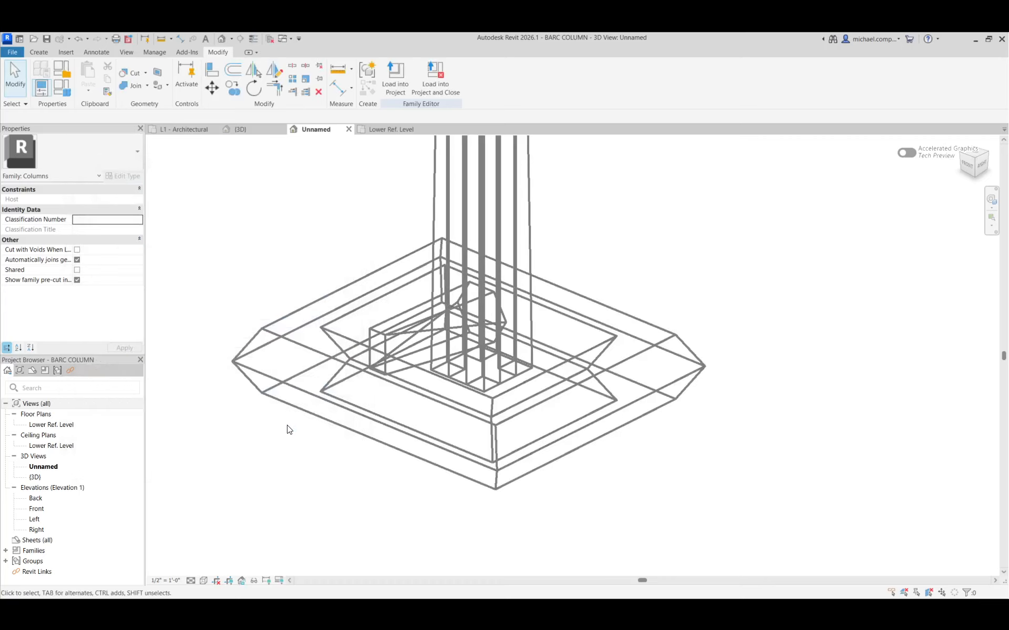
In the Front elevation, start a revolve and pick the column's vertical centre reference plane as its axis line.
scroll(404, 460, "down", 5)
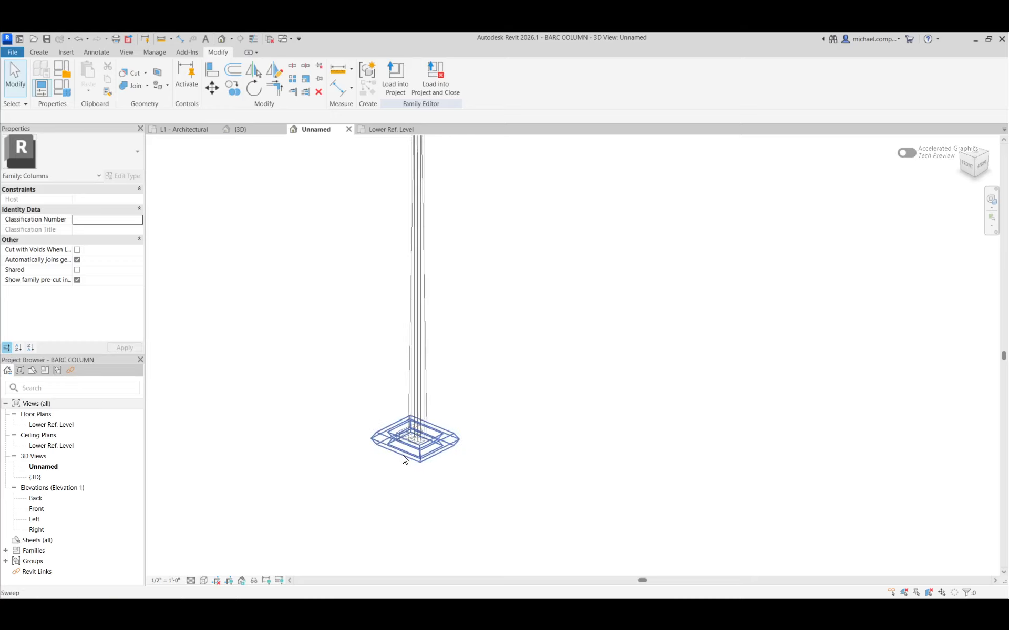
scroll(405, 460, "down", 2)
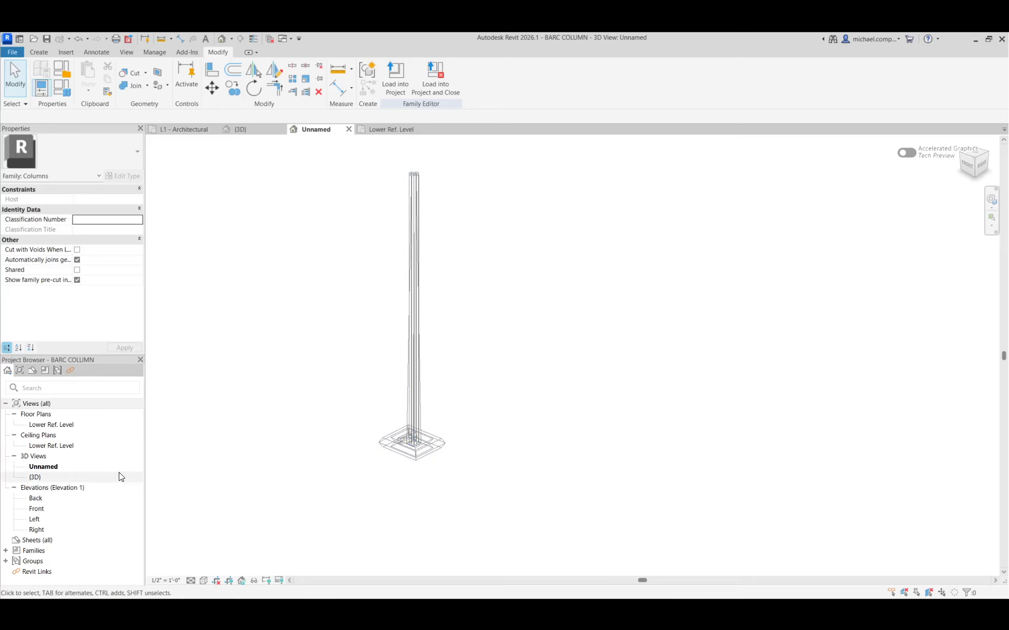
left_click(33, 511)
double_click(33, 511)
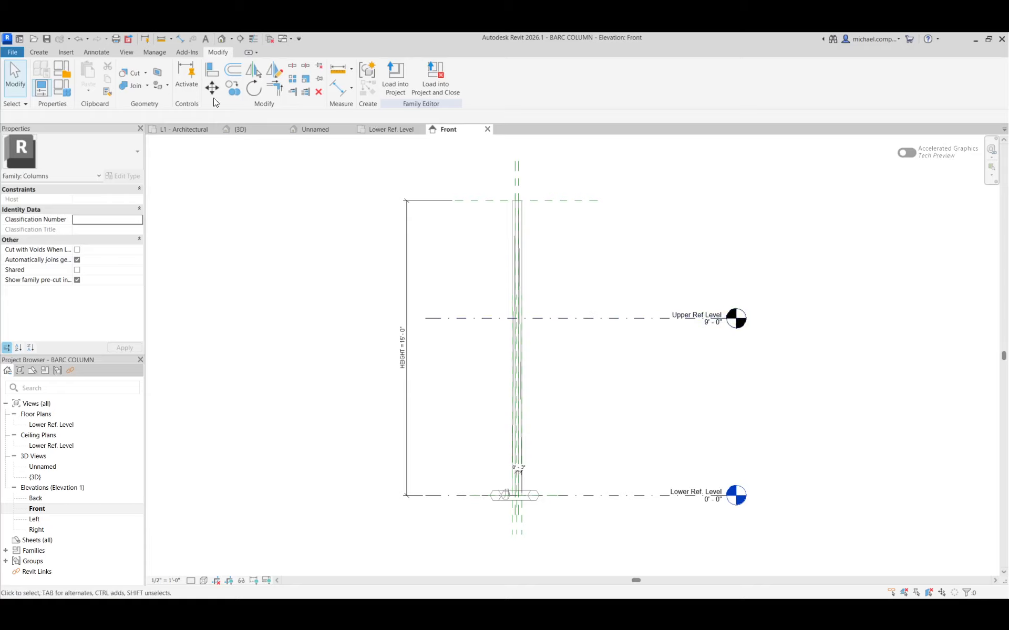
left_click(43, 51)
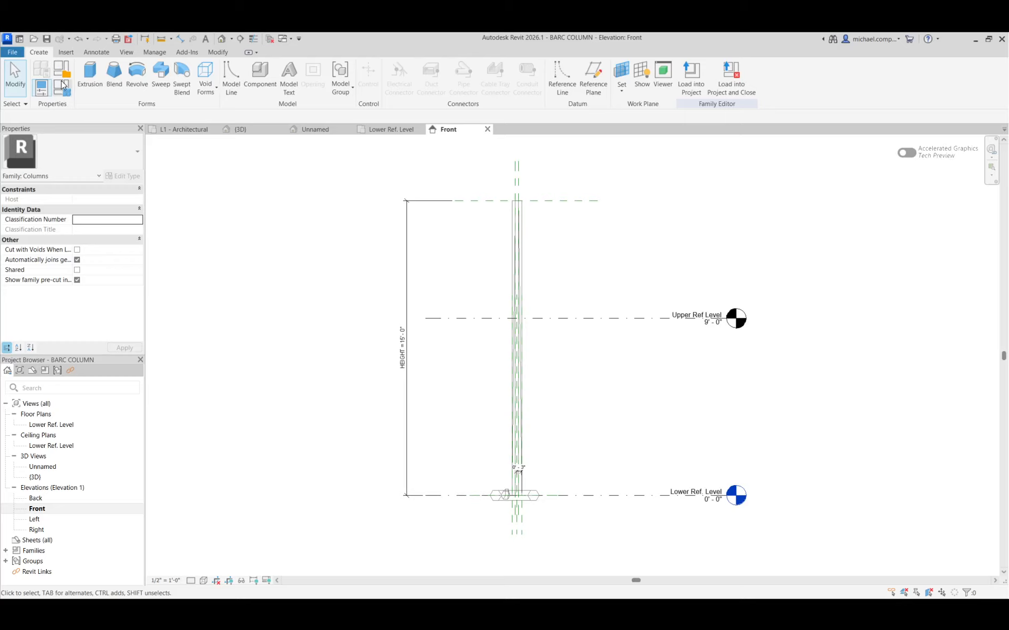
left_click(146, 90)
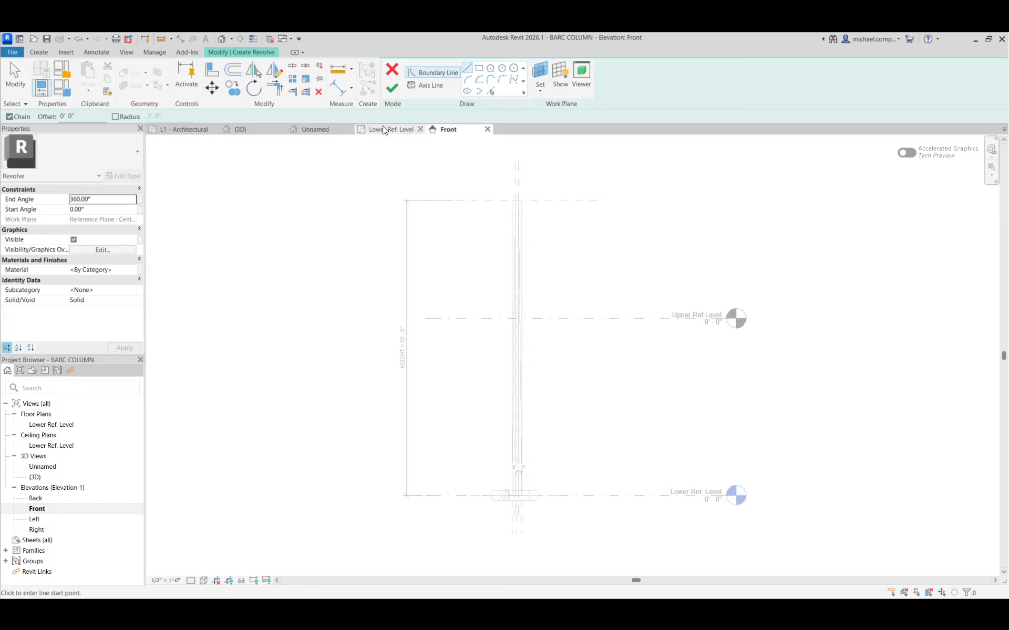
left_click(424, 86)
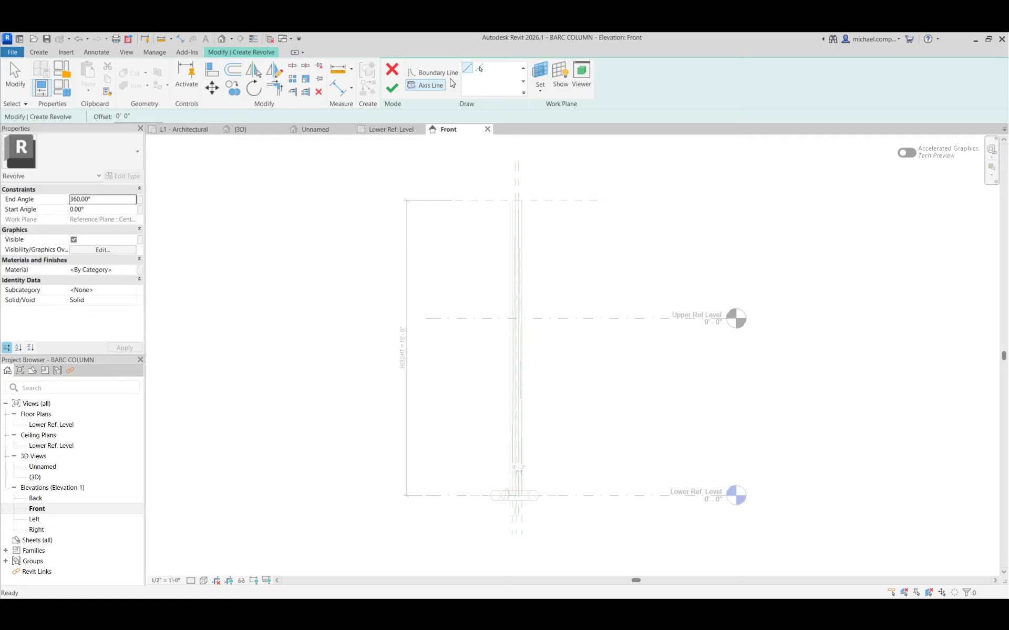
left_click(480, 69)
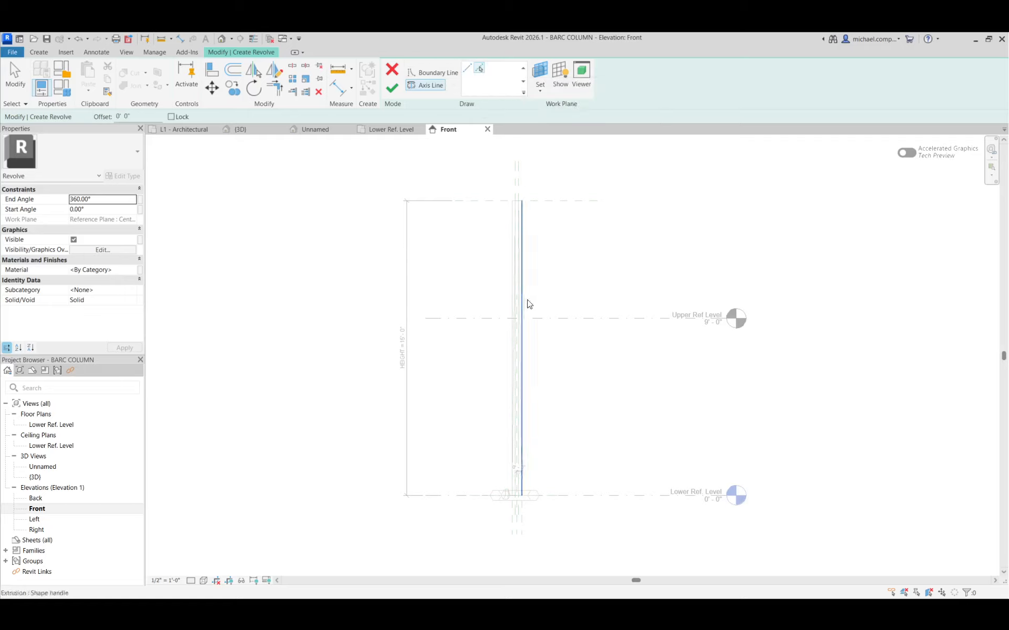
scroll(518, 307, "up", 5)
left_click(509, 301)
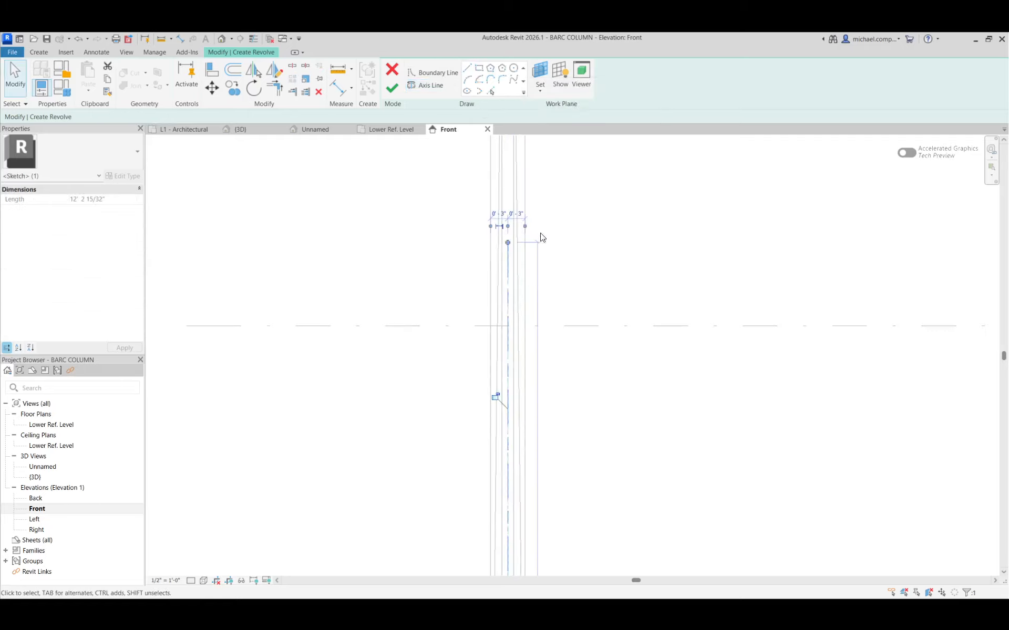
scroll(439, 290, "down", 4)
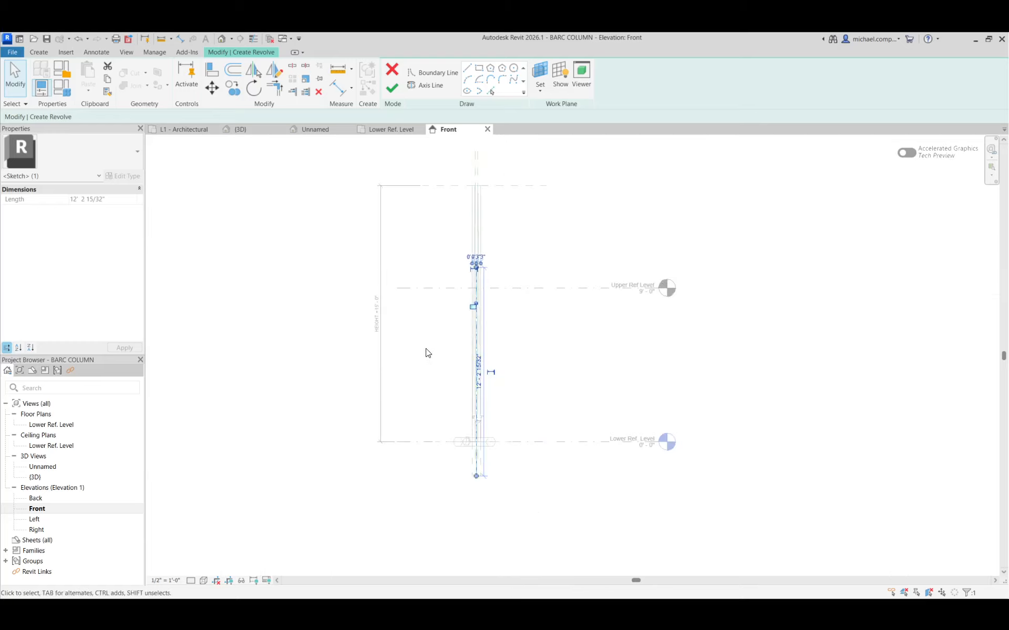
left_click(422, 408)
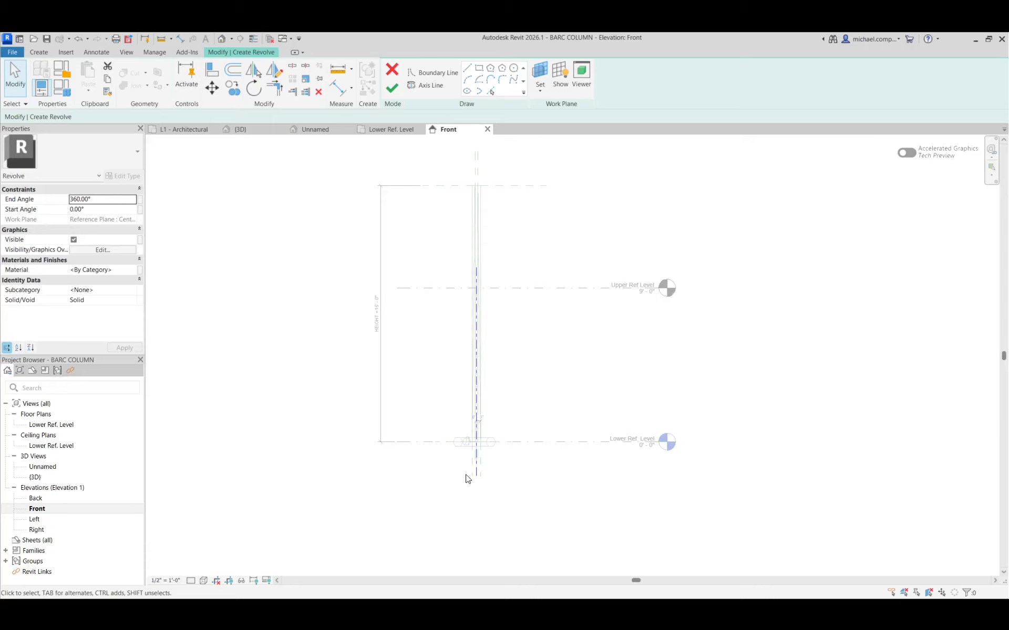
Align the axis line's lower end to the Lower Ref. Level and its upper end to the reference plane at the column's top.
scroll(478, 465, "up", 3)
key("a")
key("l")
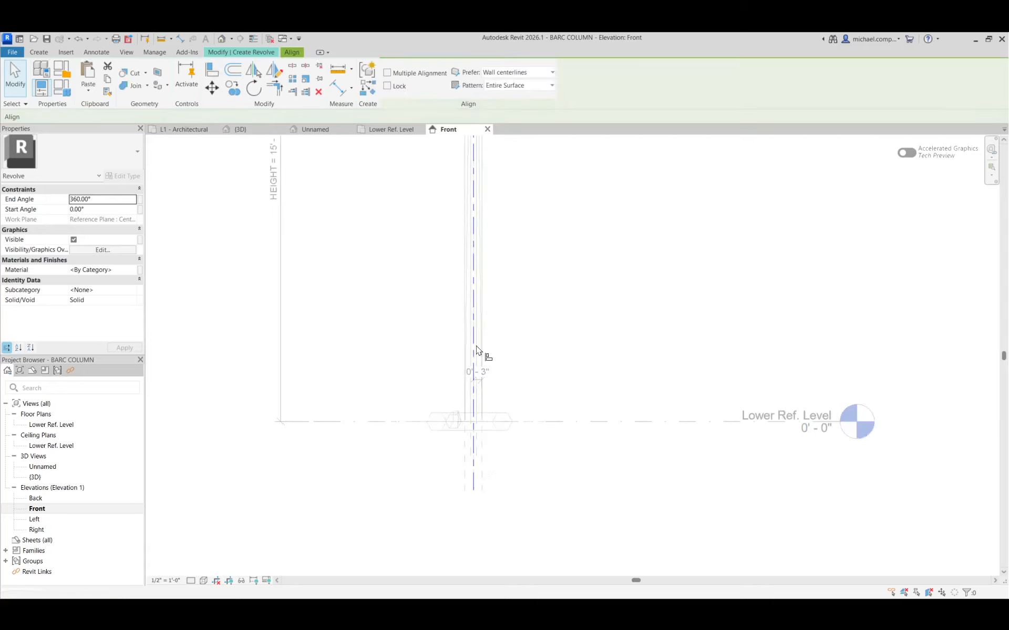
left_click(475, 493)
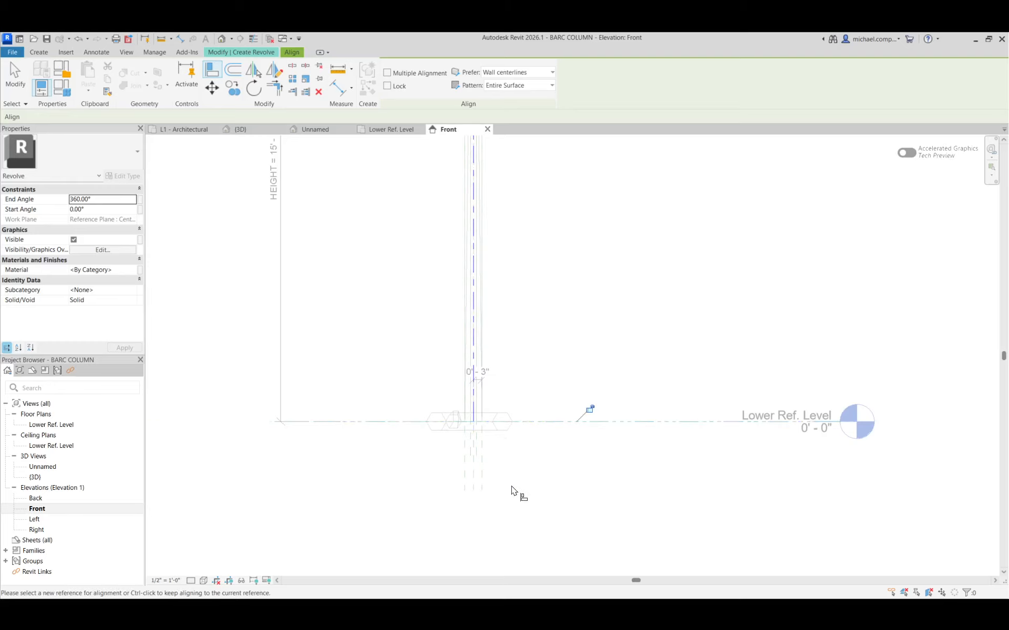
scroll(513, 491, "down", 4)
scroll(519, 331, "up", 2)
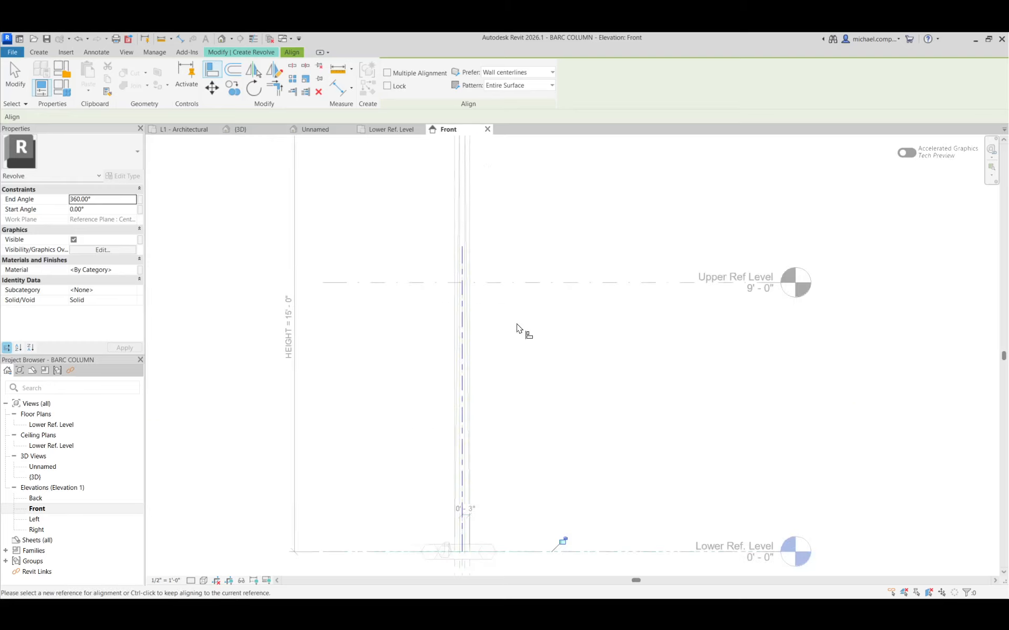
scroll(501, 439, "down", 2)
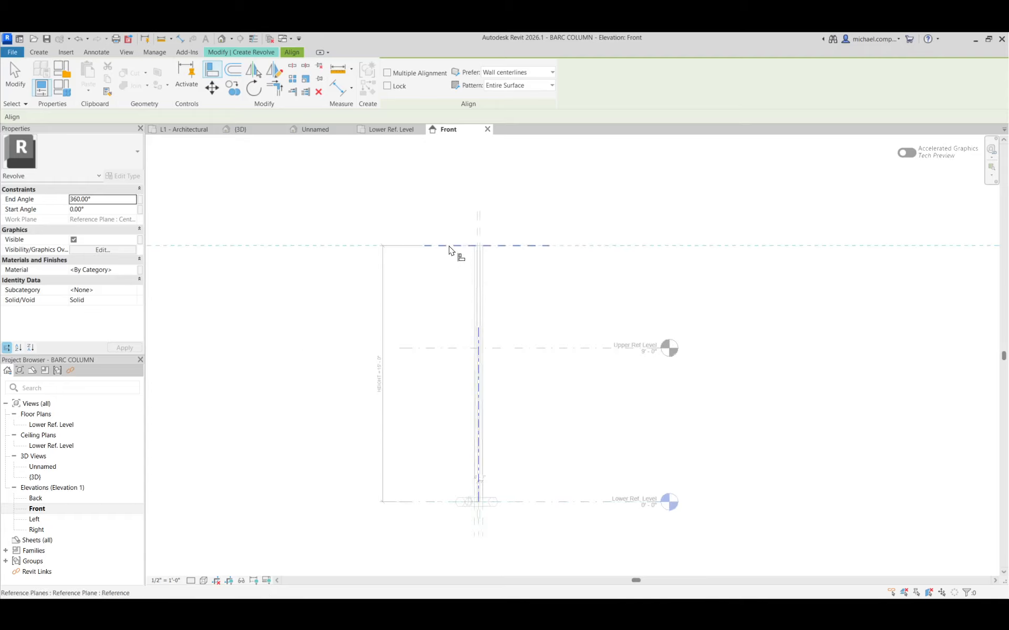
left_click(508, 247)
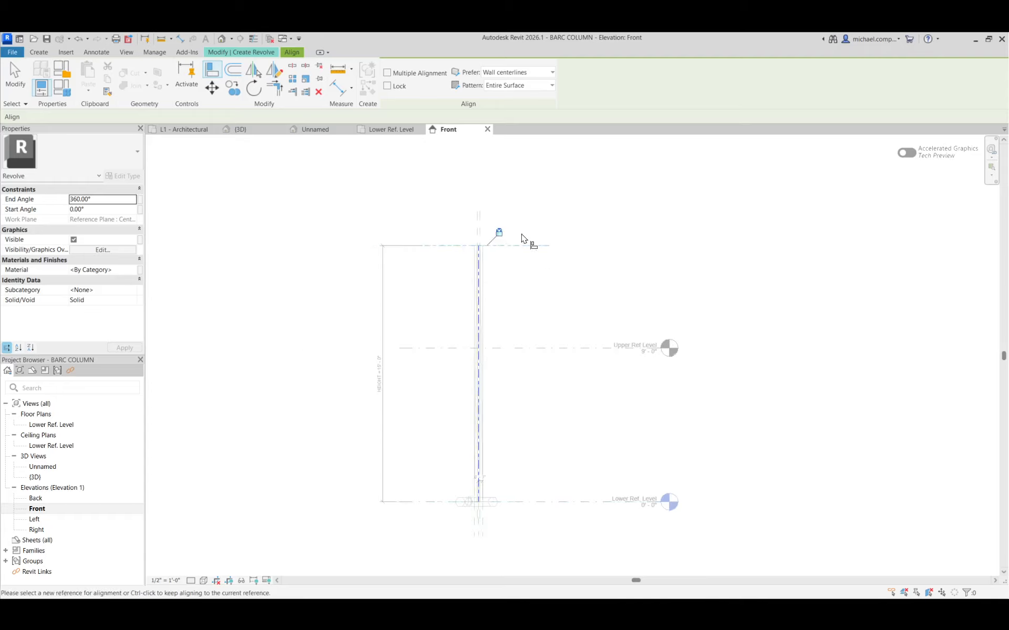
left_click(520, 503)
left_click(478, 502)
key("Escape")
key("Escape")
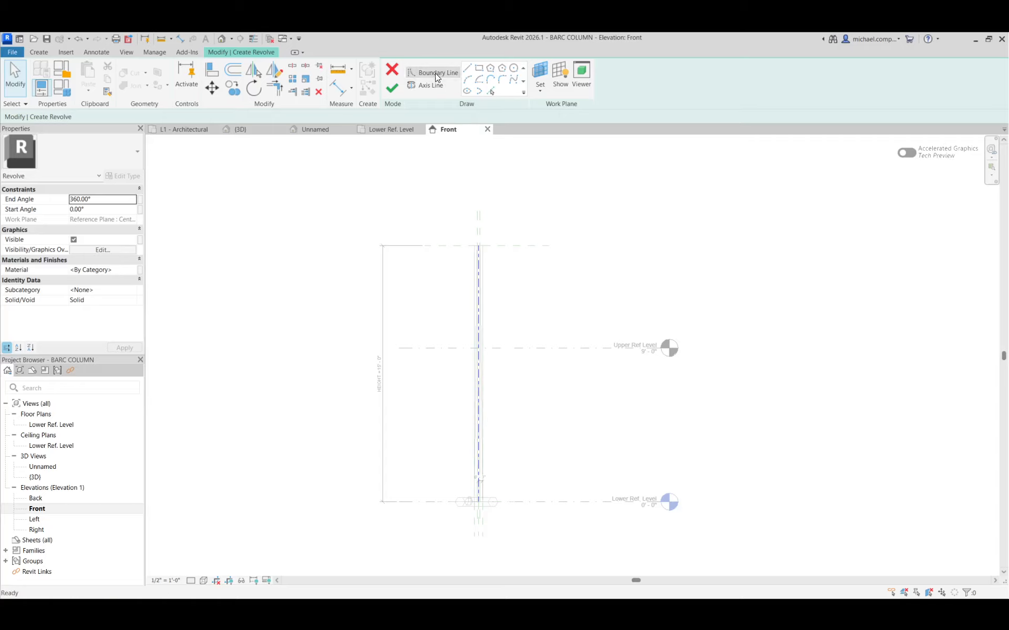
Draw a rectangular revolve boundary about 4 3/8" wide by 15'-0" high from the axis line's upper end down to the Lower Ref. Level.
left_click(435, 74)
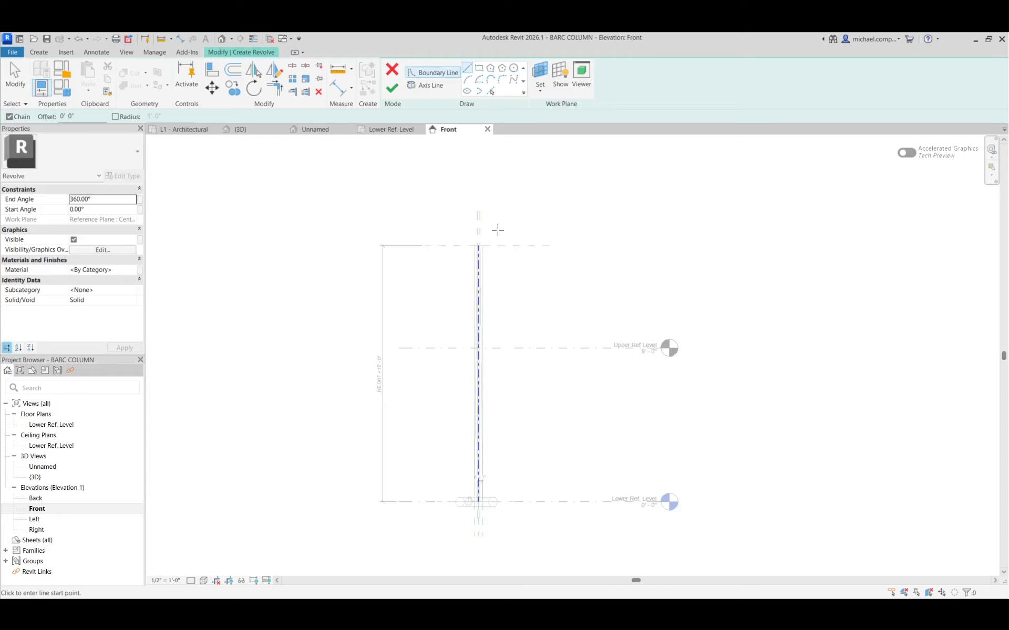
left_click(483, 67)
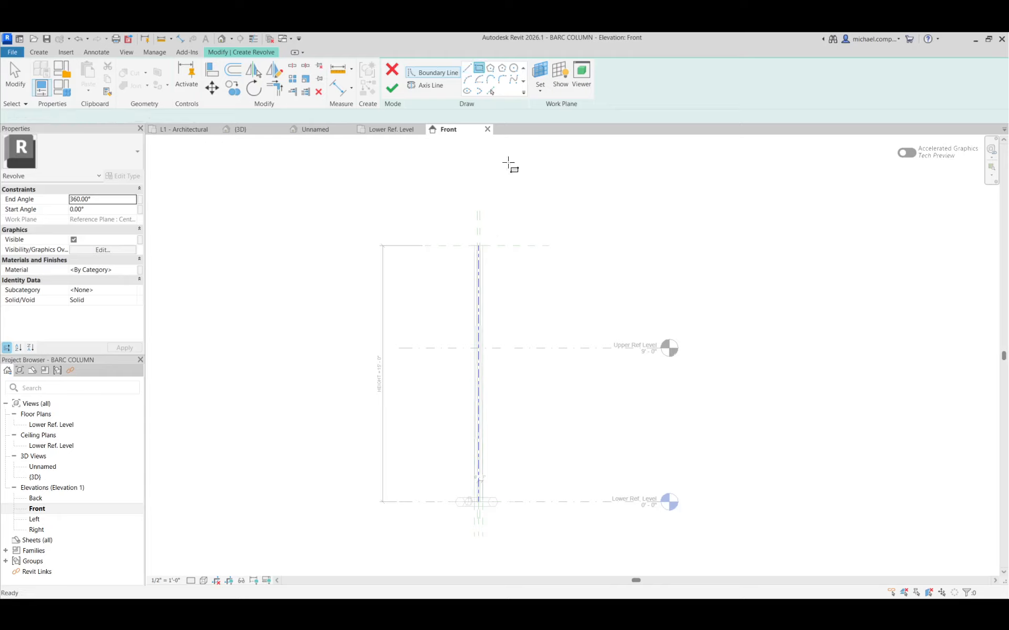
scroll(478, 266, "up", 3)
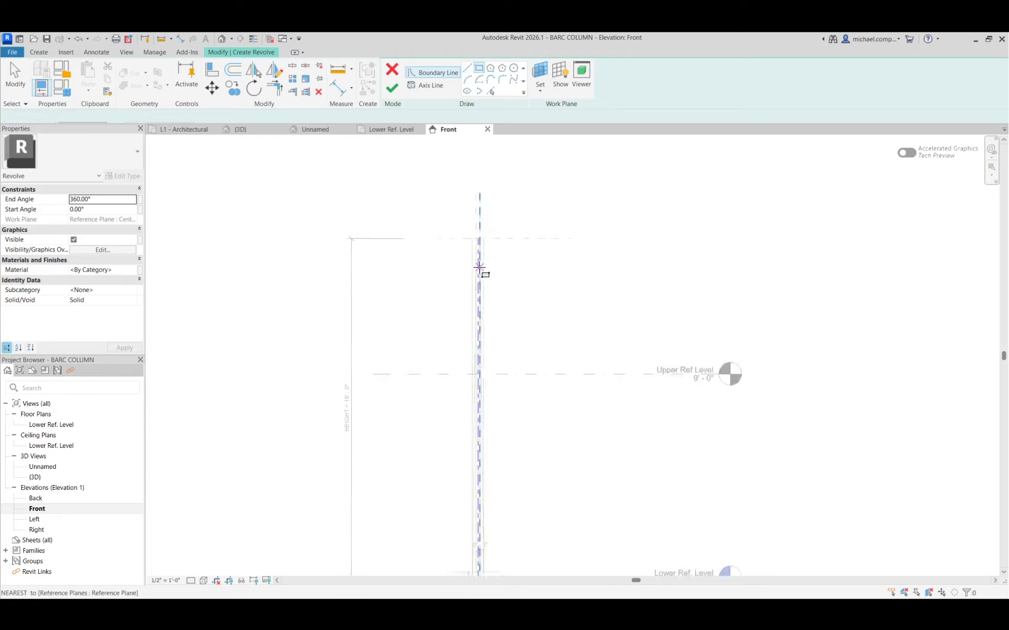
left_click(480, 229)
scroll(516, 218, "down", 5)
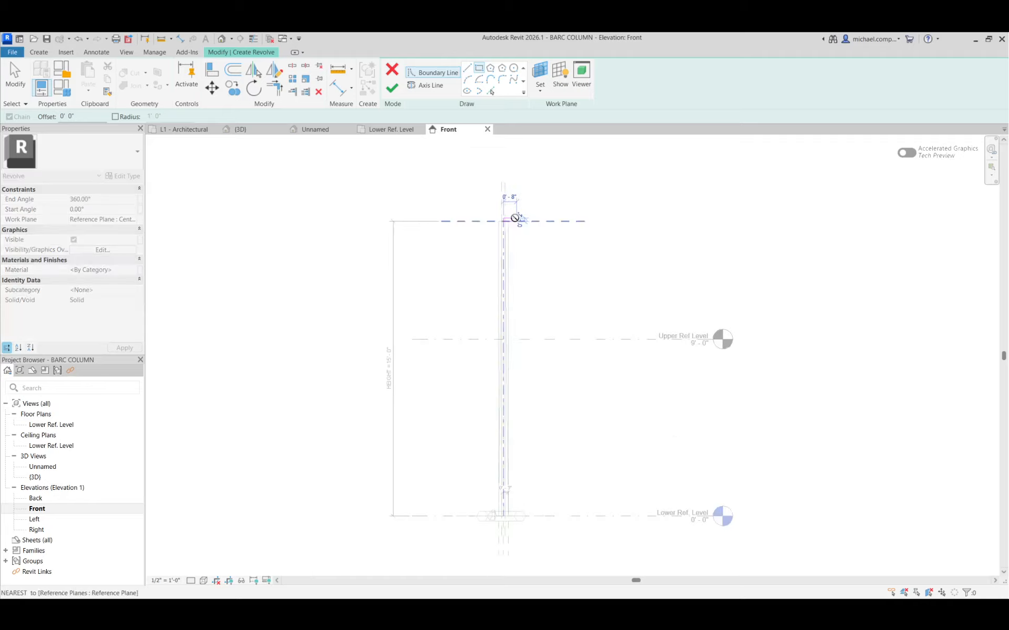
scroll(510, 407, "up", 6)
scroll(506, 382, "up", 3)
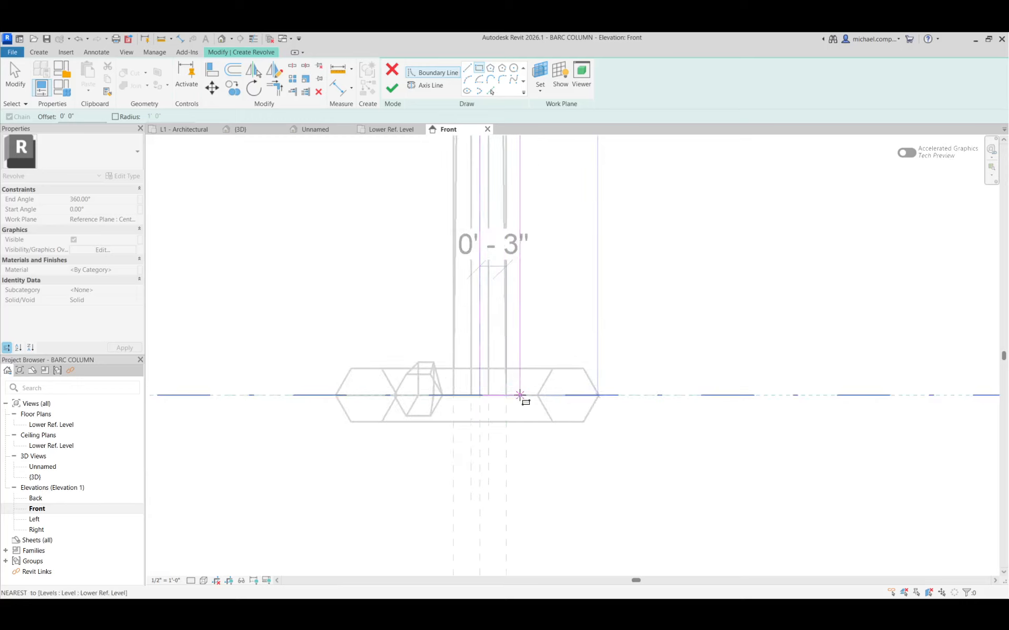
left_click(522, 401)
scroll(507, 479, "down", 4)
scroll(507, 480, "down", 5)
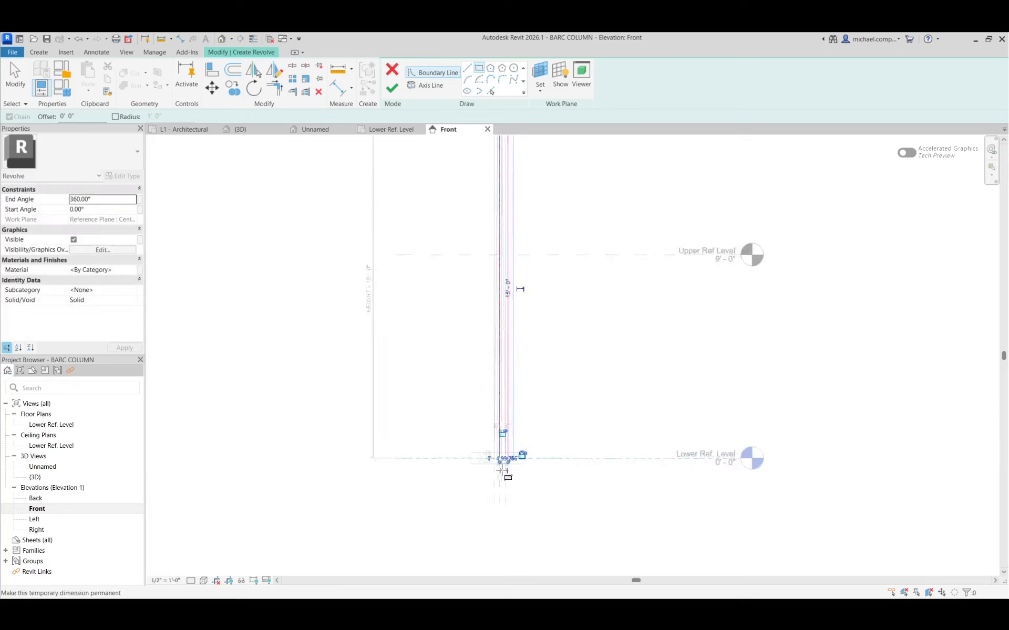
key("Escape")
key("Escape")
Replace the revolve rectangle's outer vertical edge with a wavy spline from its upper corner to its lower corner, bulging widest near the base.
left_click(512, 384)
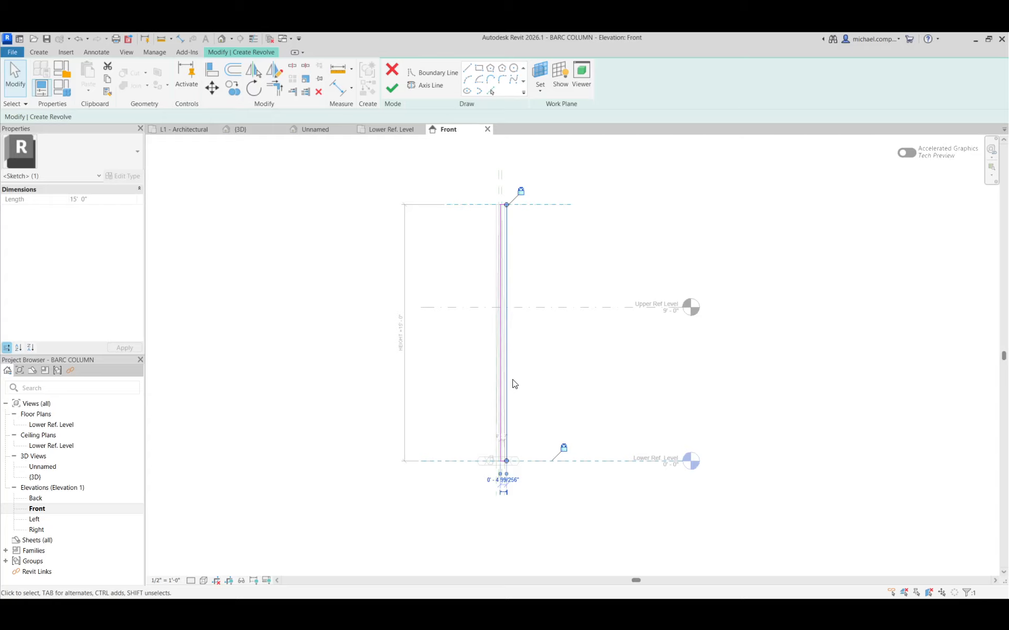
key("Escape")
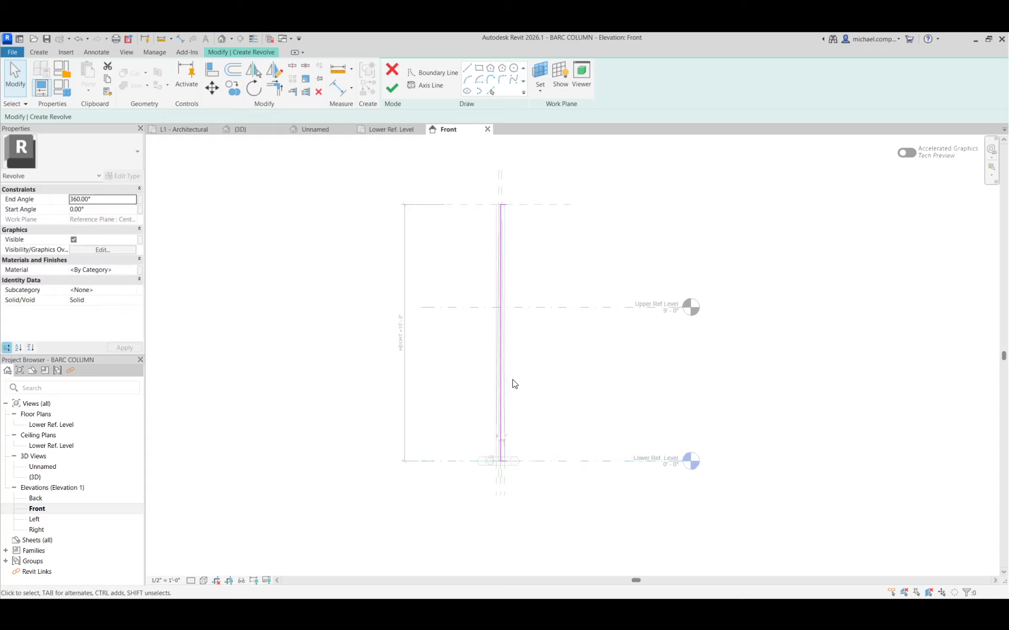
left_click(512, 80)
left_click(504, 206)
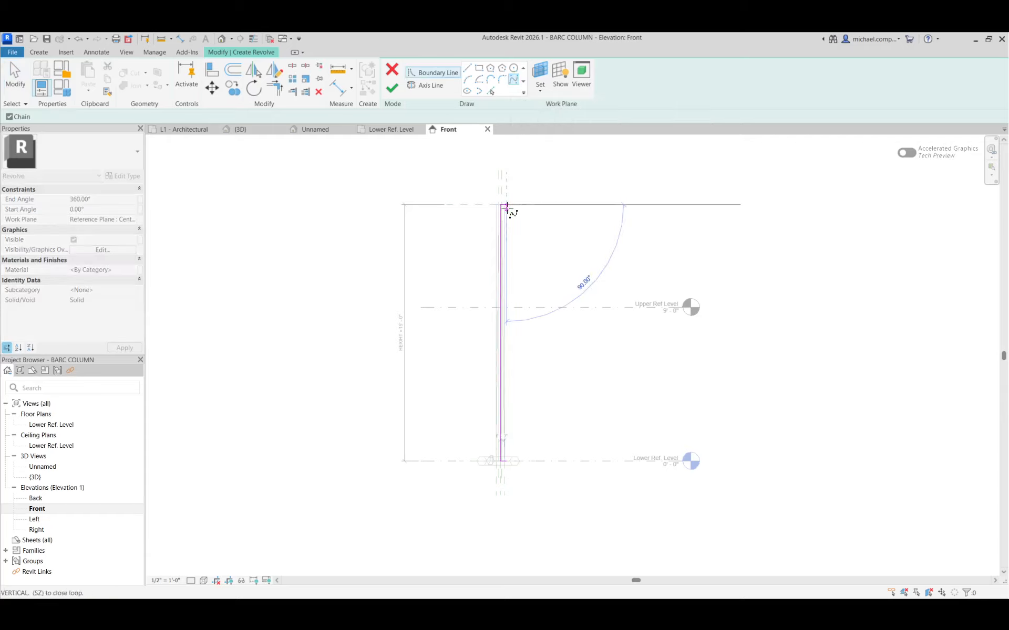
left_click(519, 239)
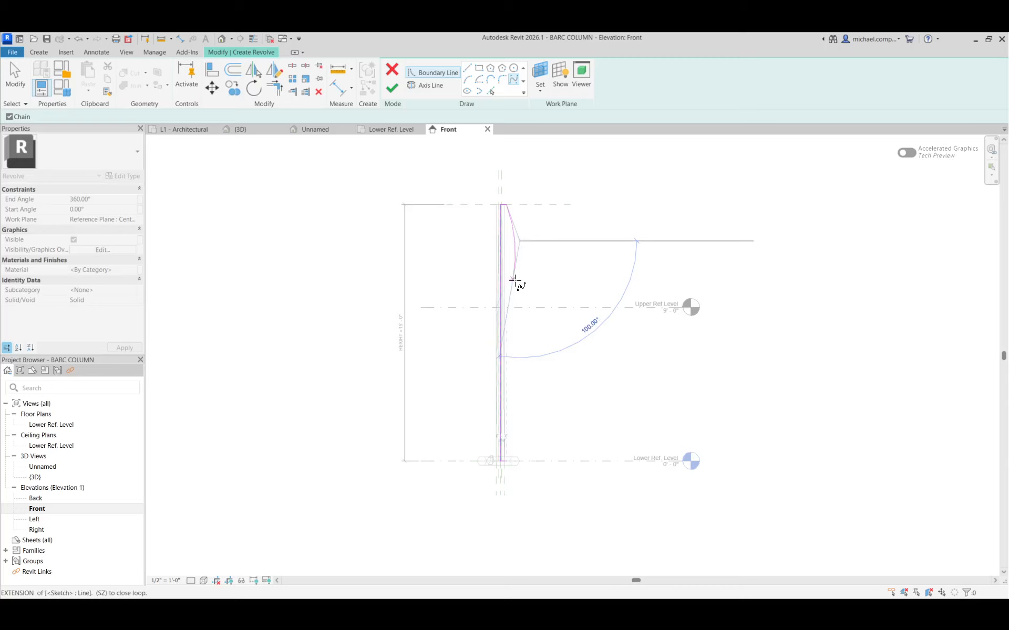
scroll(514, 280, "up", 3)
left_click(513, 283)
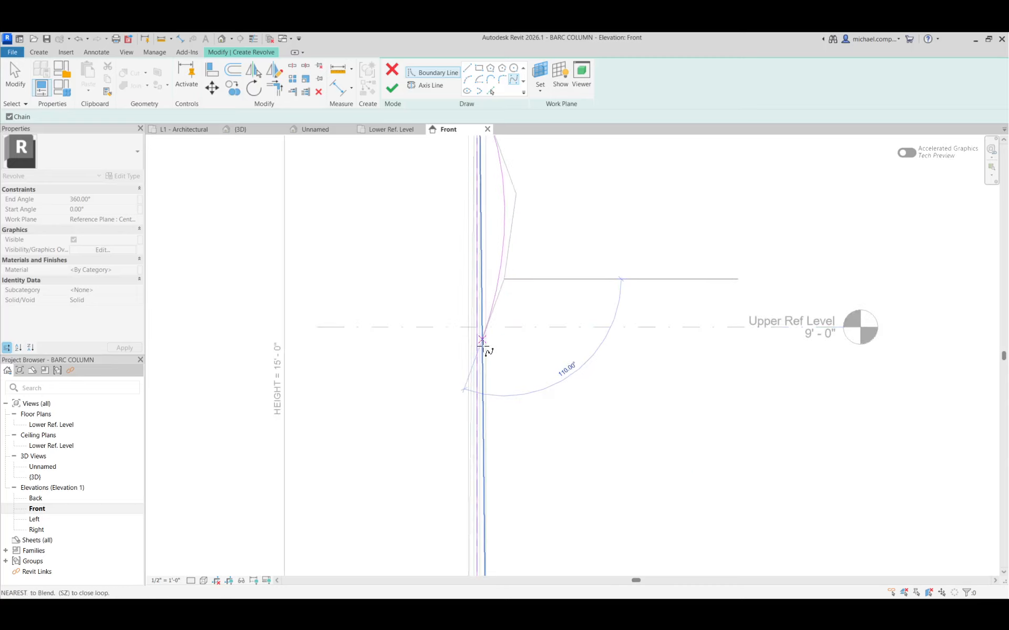
left_click(486, 348)
left_click(593, 460)
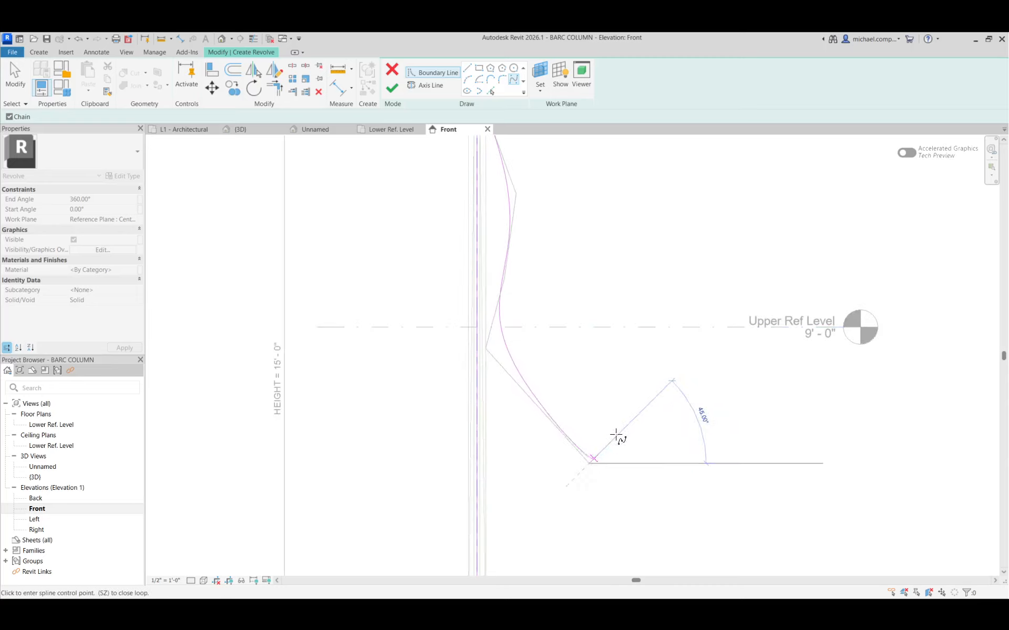
scroll(617, 436, "down", 5)
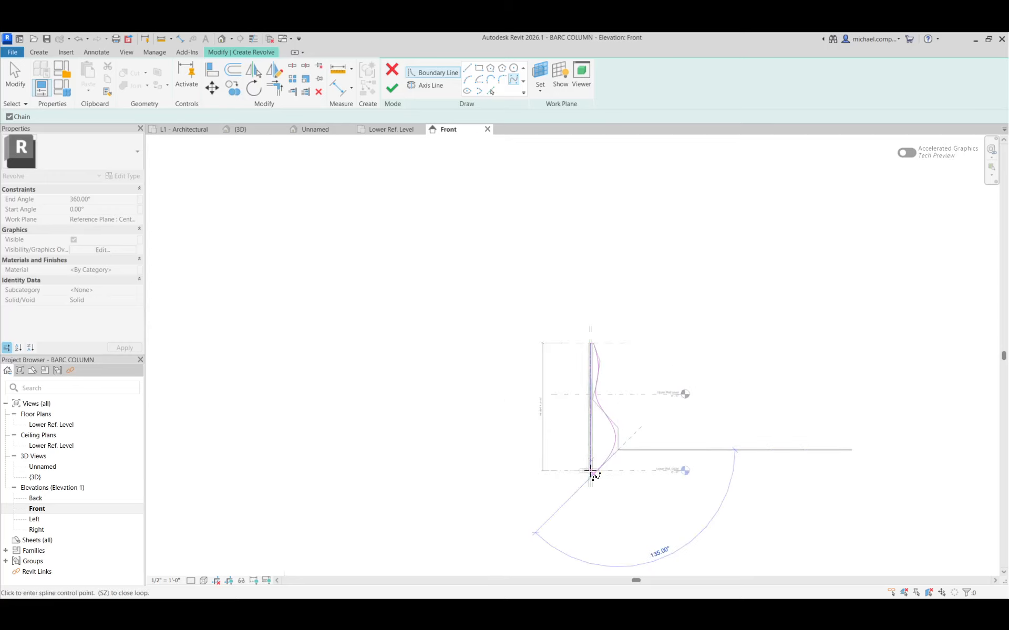
scroll(592, 472, "up", 4)
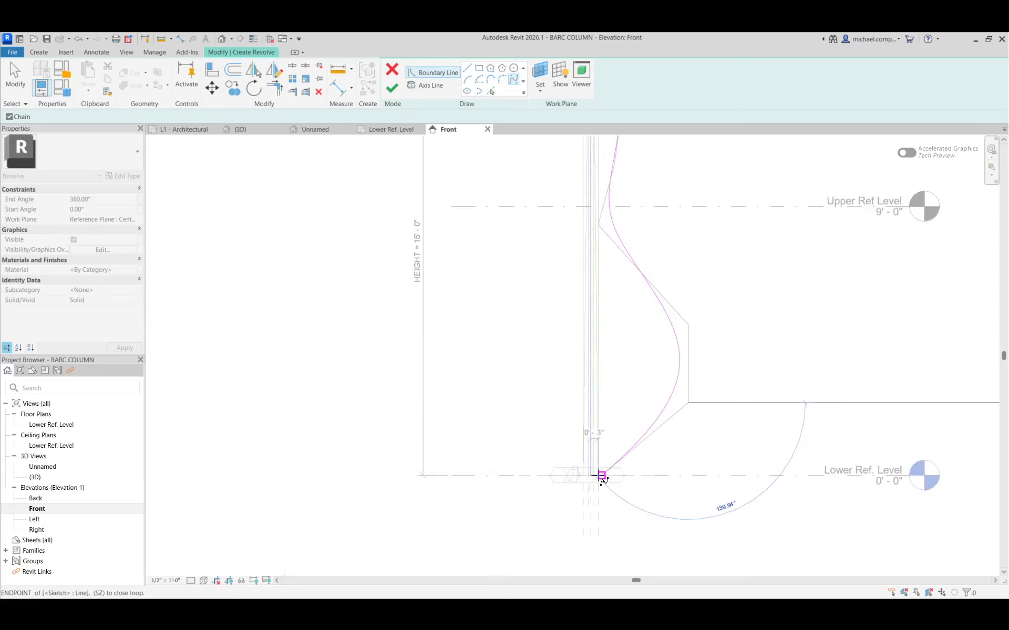
left_click(599, 475)
scroll(501, 505, "down", 3)
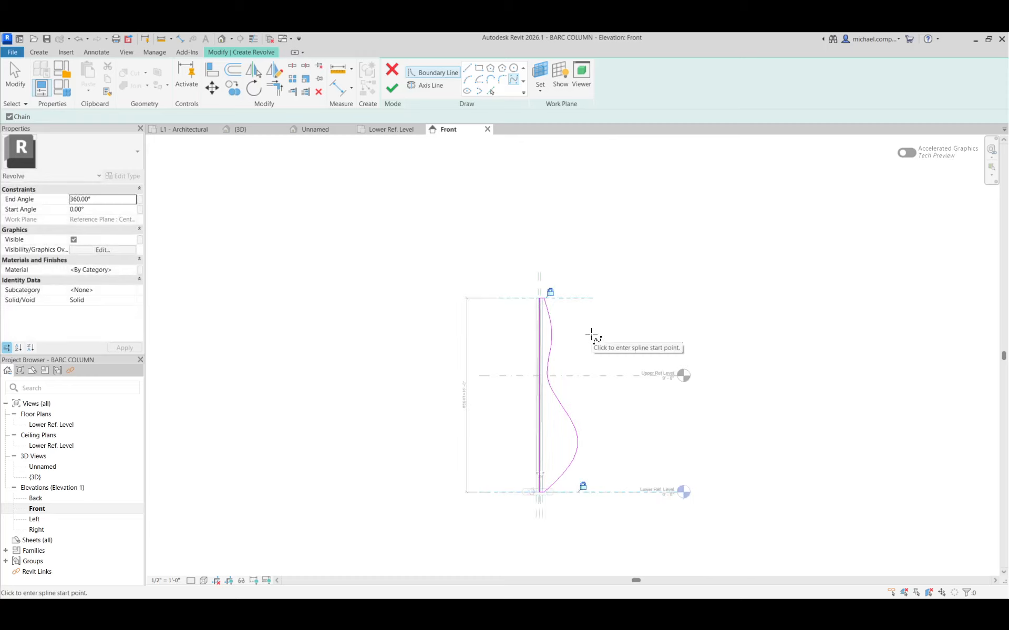
Finish the revolve in the 3D view and display the model in the Hidden Line visual style.
left_click(308, 129)
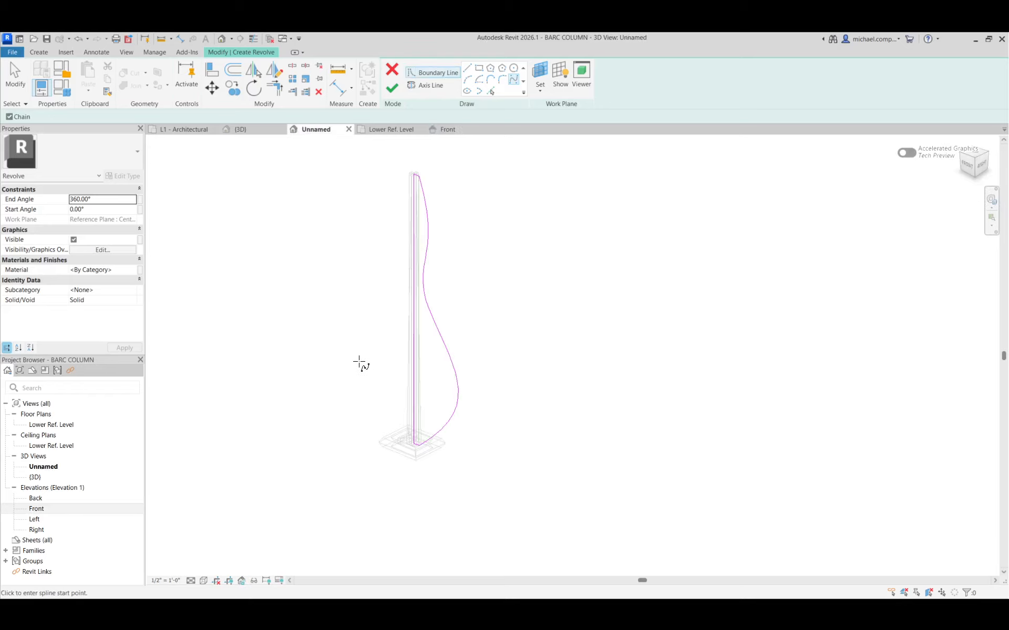
left_click(391, 89)
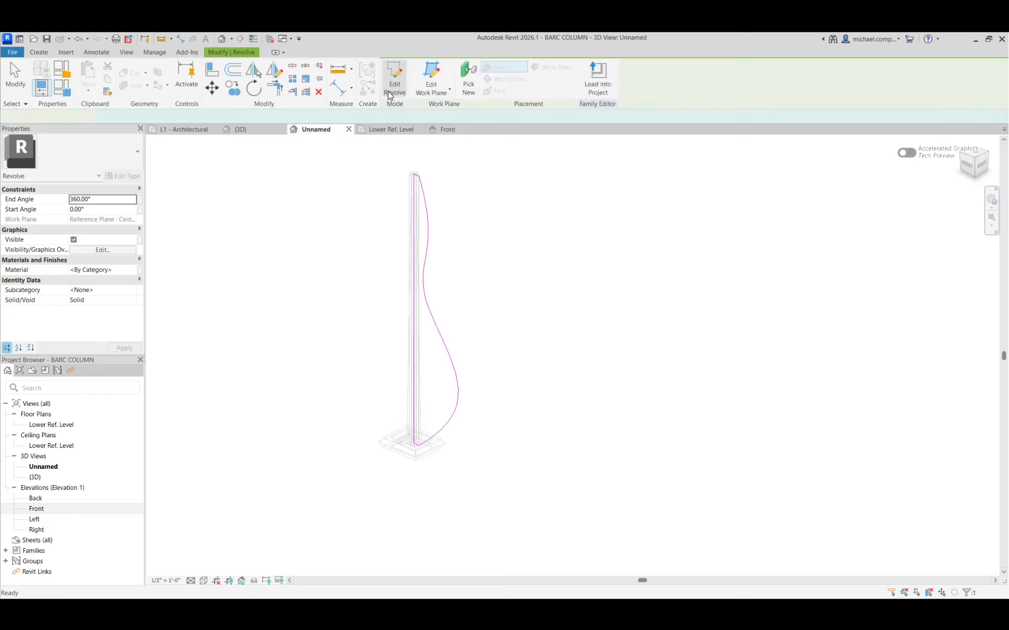
left_click(493, 325)
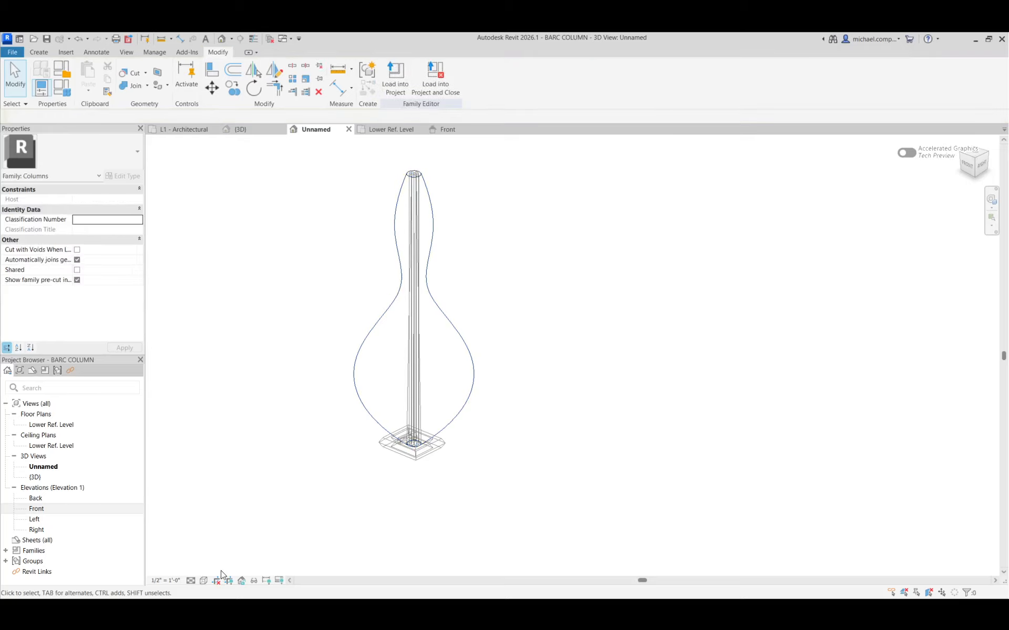
left_click(203, 581)
left_click(242, 530)
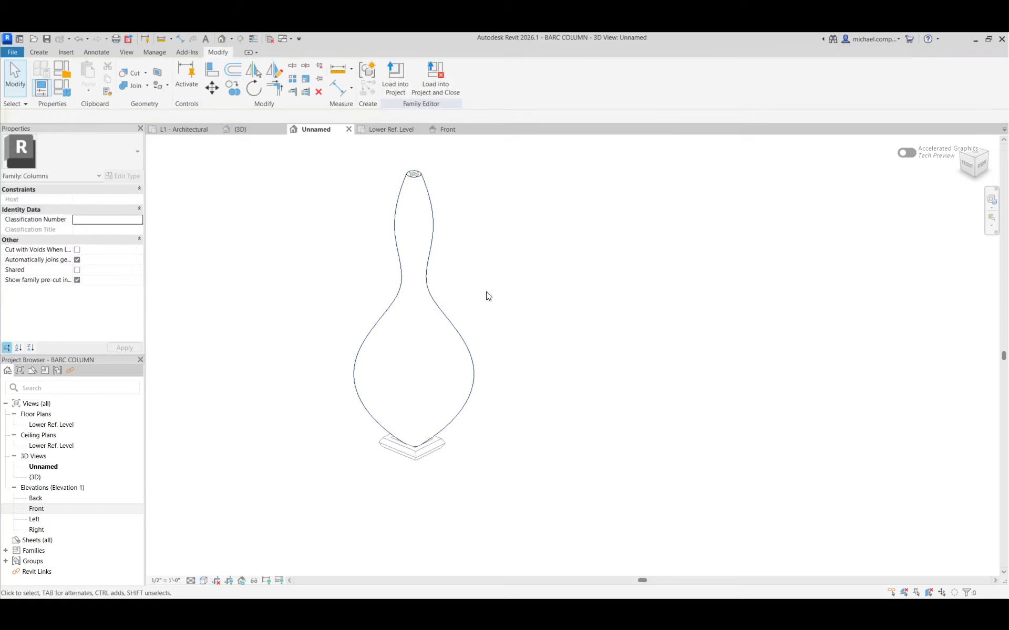
Associate the revolved form's Visible property with the REVOLVE family parameter.
left_click(457, 336)
left_click(140, 240)
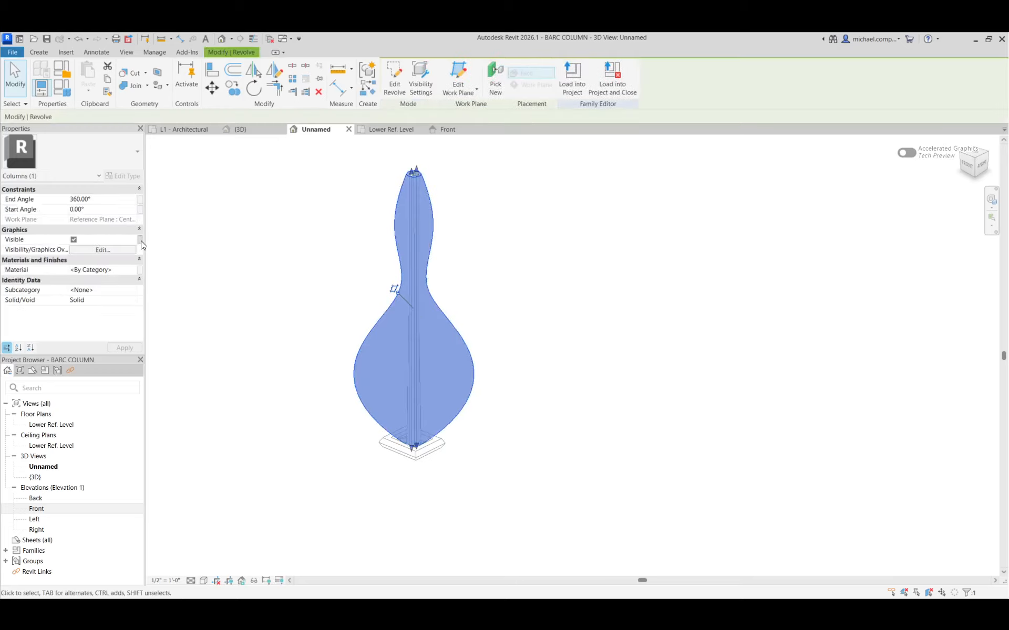
left_click(440, 308)
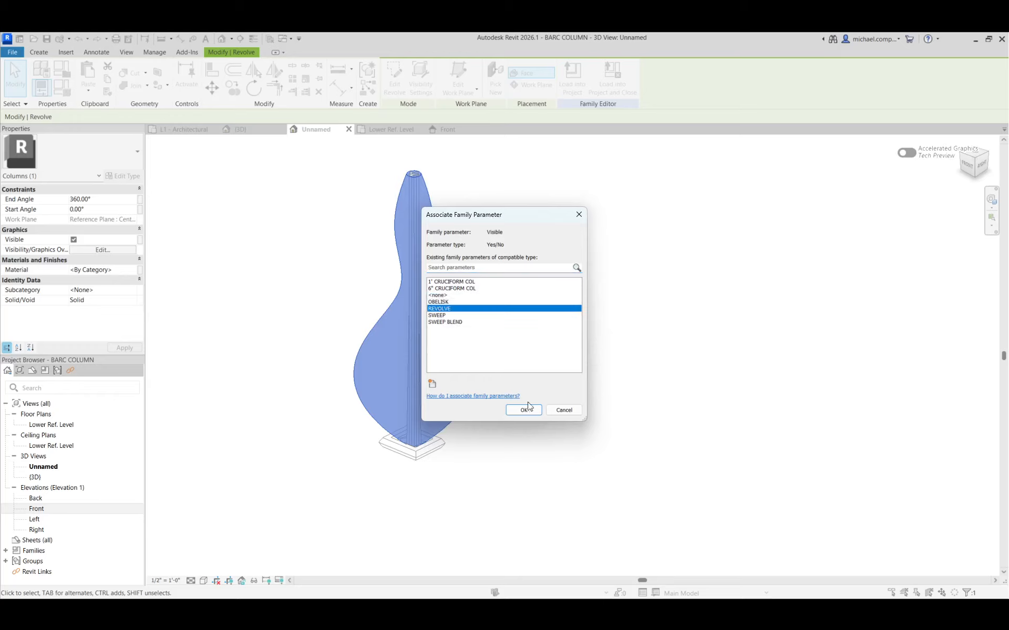
left_click(523, 410)
left_click(520, 391)
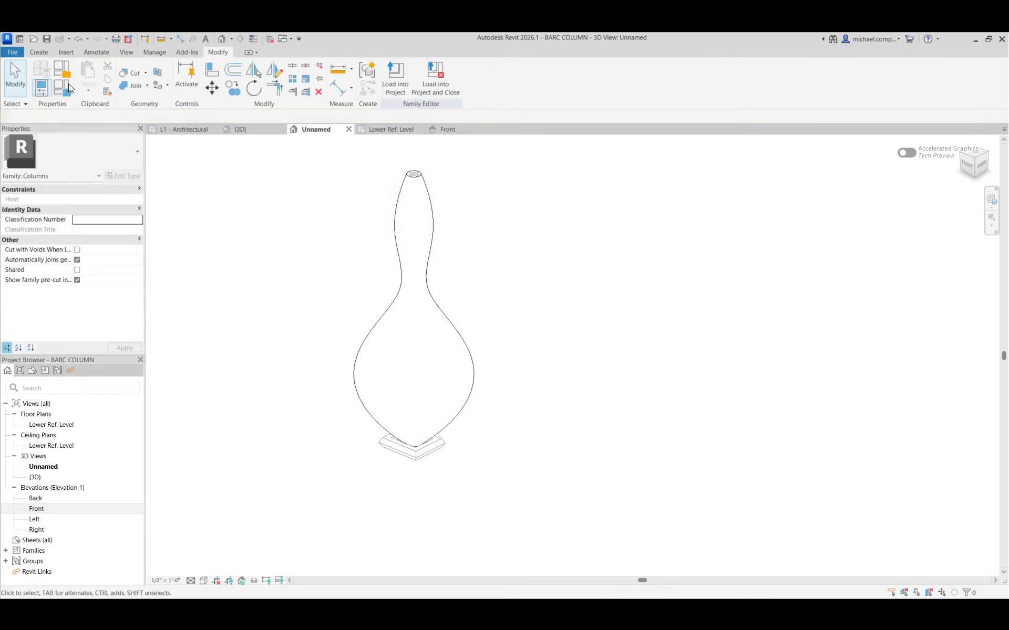
Save over the existing BARC COLUMN.rfa, then load the family into the project and close it, overwriting the existing version and its parameter values.
left_click(47, 39)
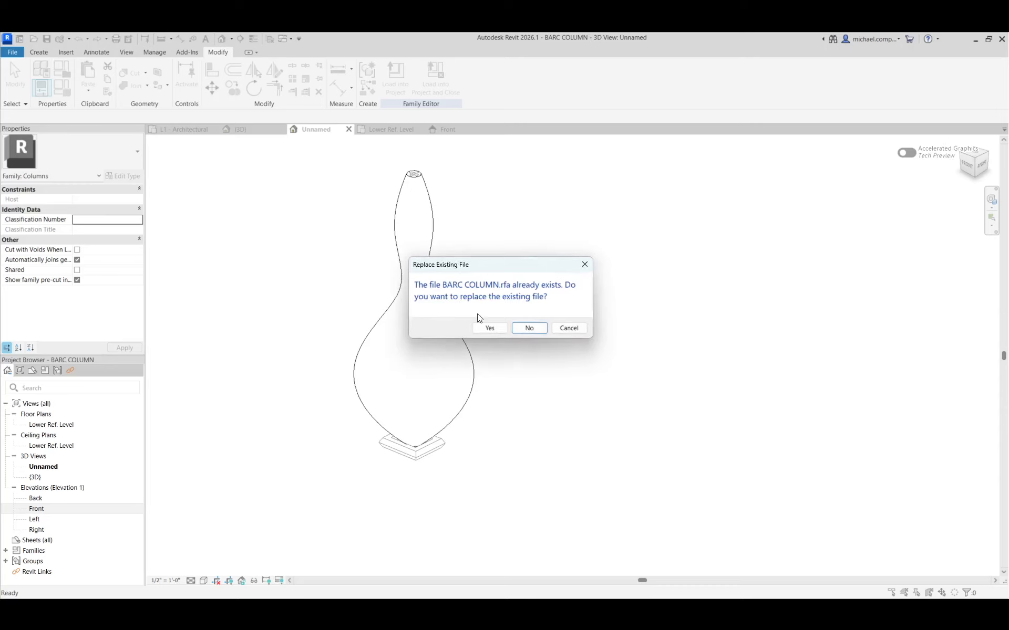
left_click(487, 328)
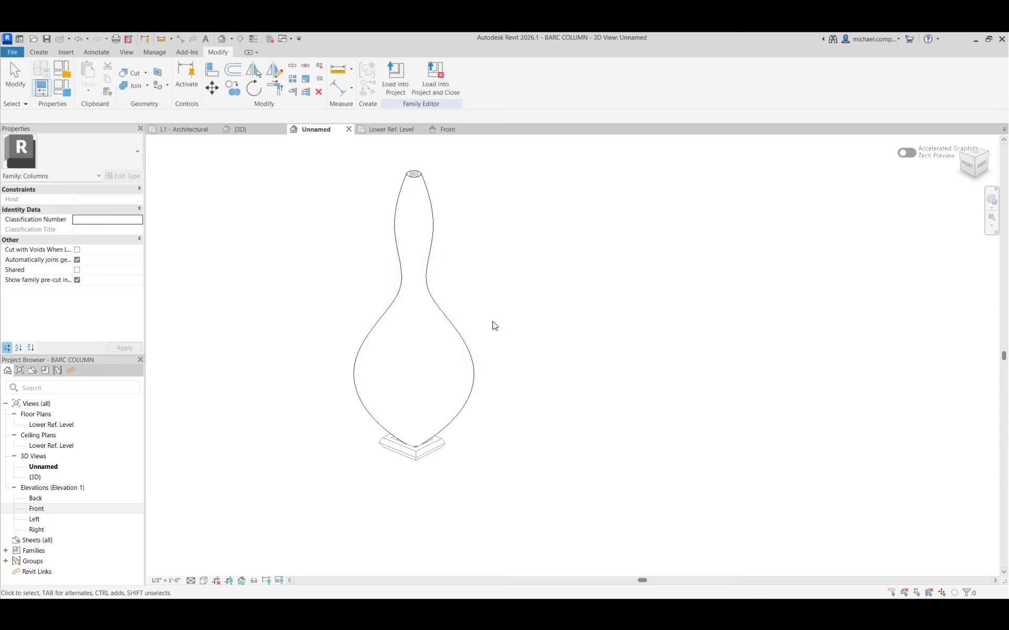
left_click(434, 93)
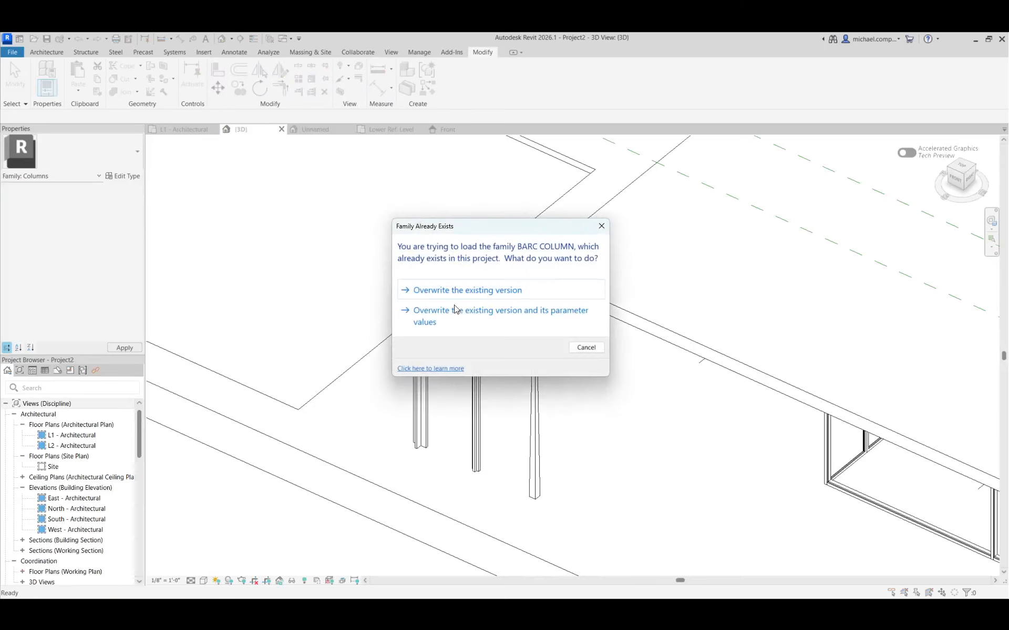
left_click(455, 311)
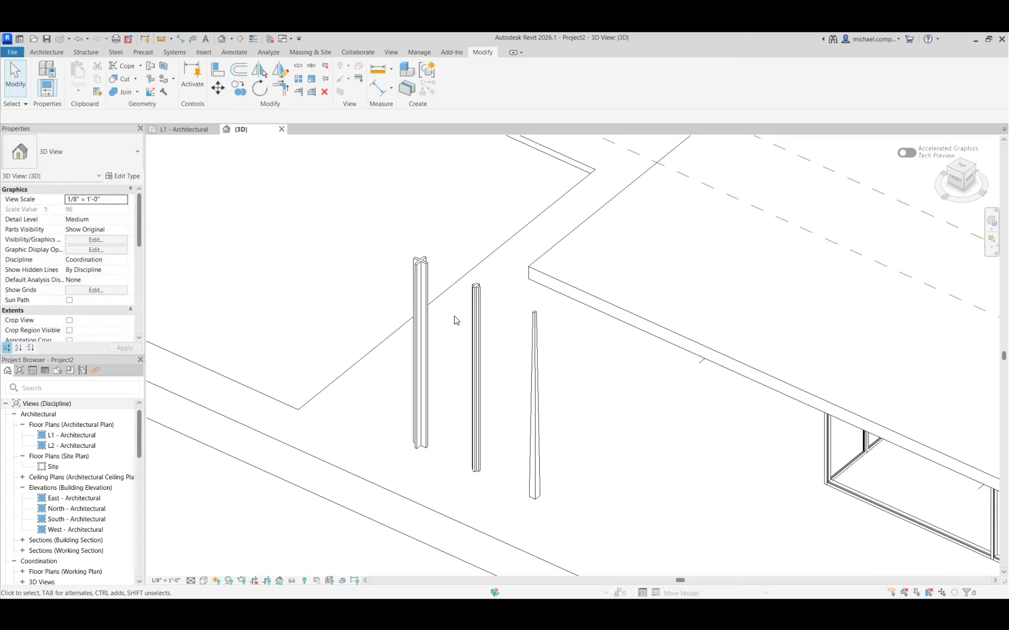
Change the placed 1' cruciform column to the REVOLVE type and the 6" cruciform column to the SWEEP type.
left_click(429, 423)
left_click(78, 158)
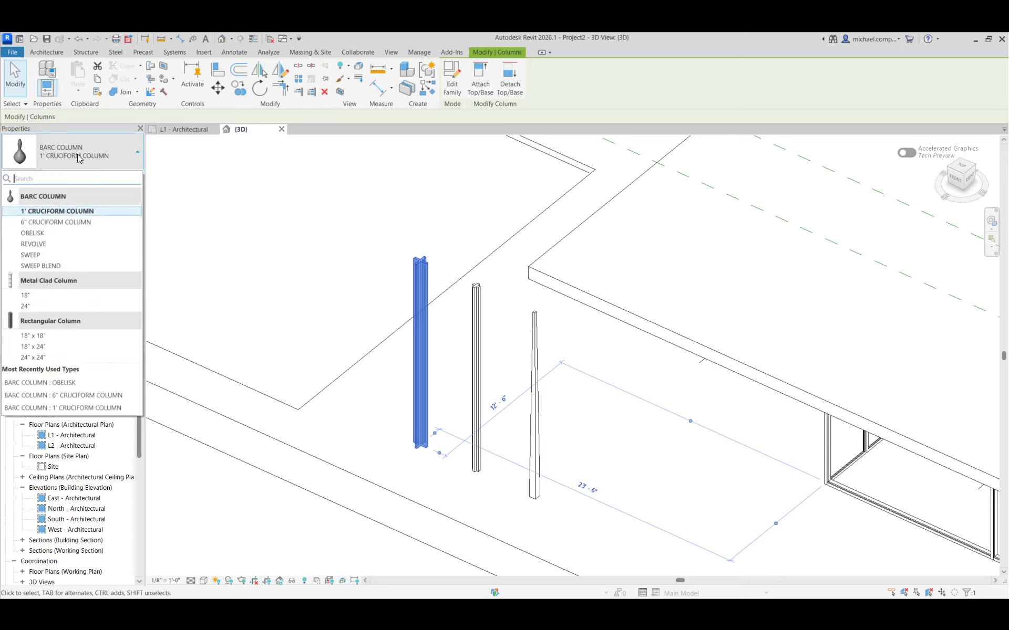
left_click(48, 243)
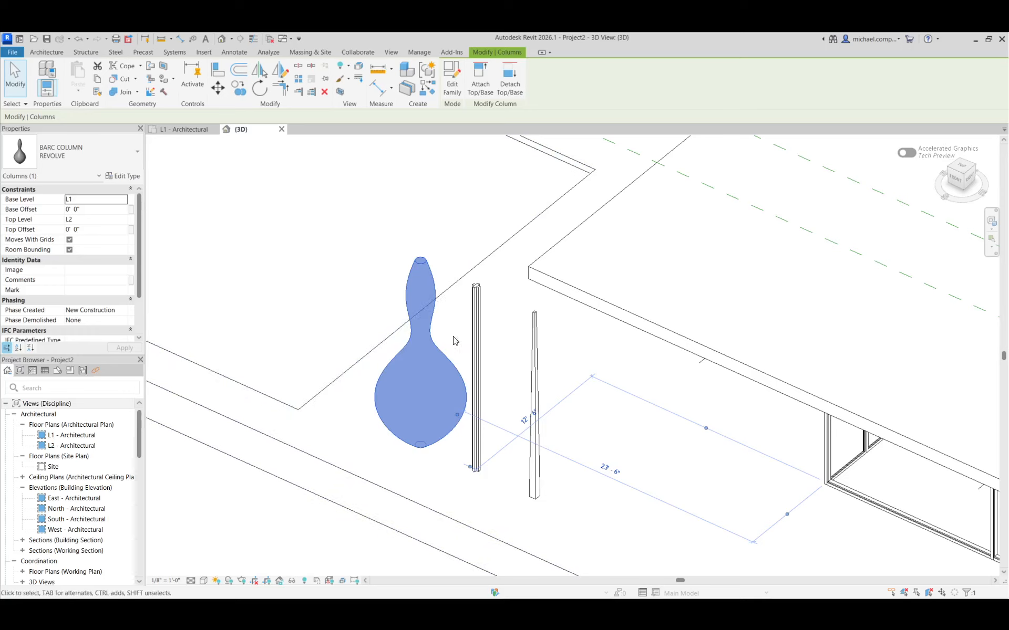
left_click(476, 326)
left_click(67, 147)
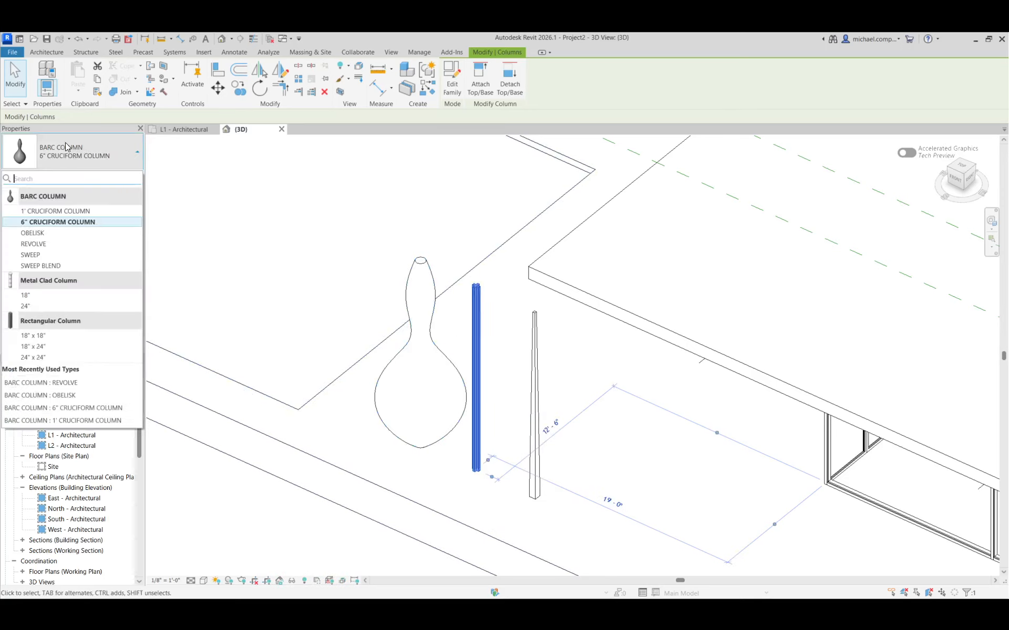
left_click(32, 255)
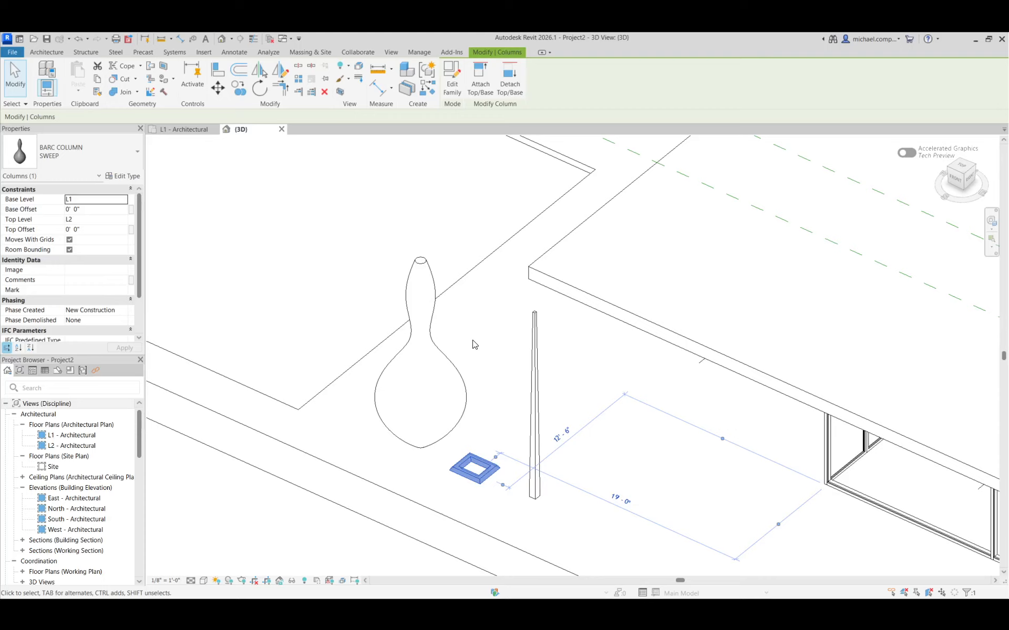
Change the placed obelisk column to the SWEEP BLEND type and inspect its form up close.
left_click(535, 368)
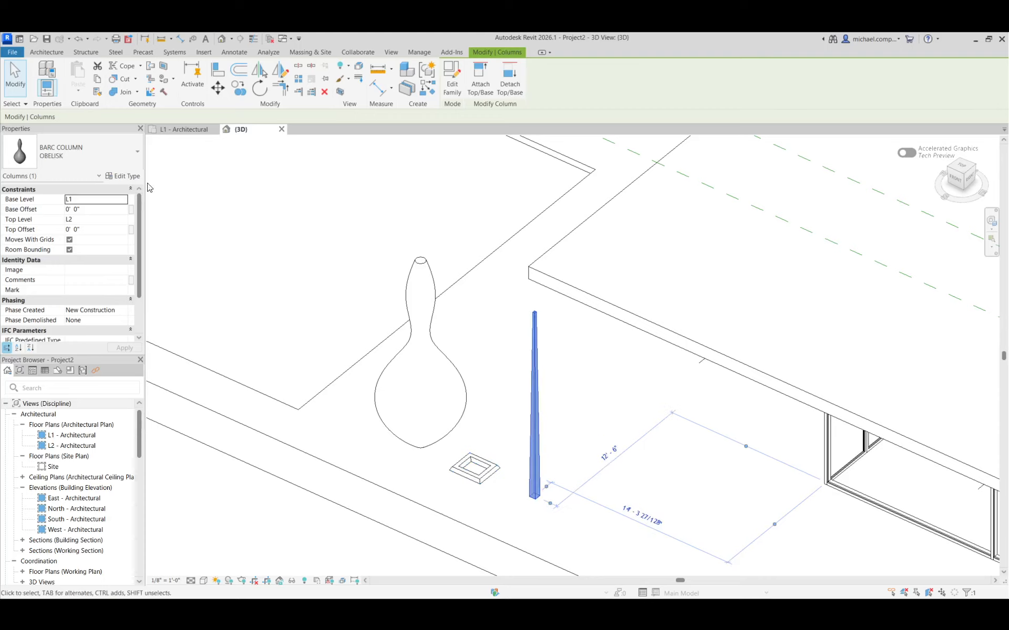
left_click(88, 150)
left_click(67, 265)
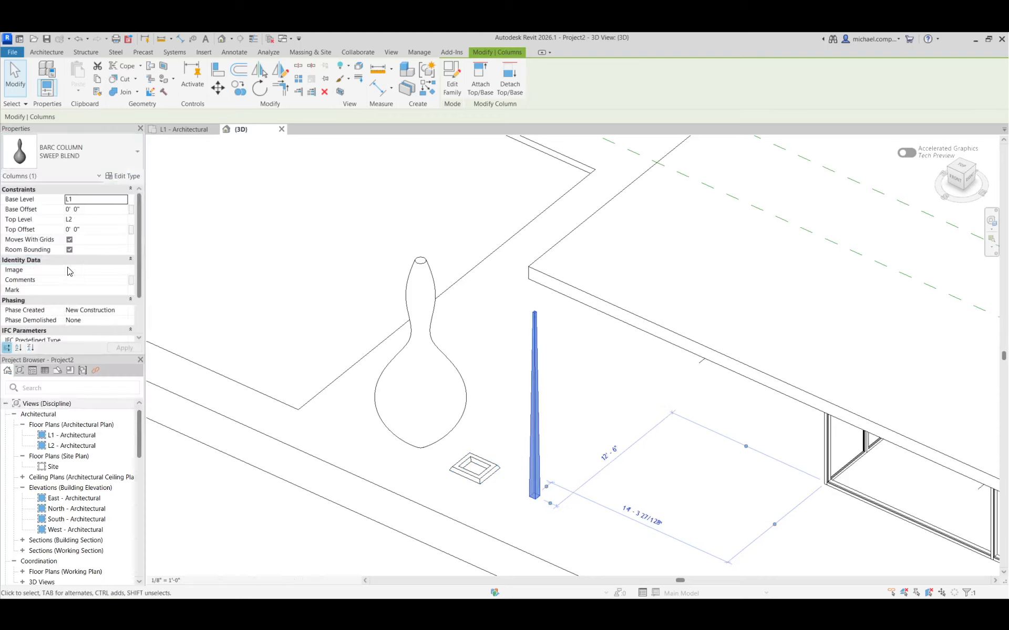
left_click(486, 513)
scroll(525, 495, "up", 5)
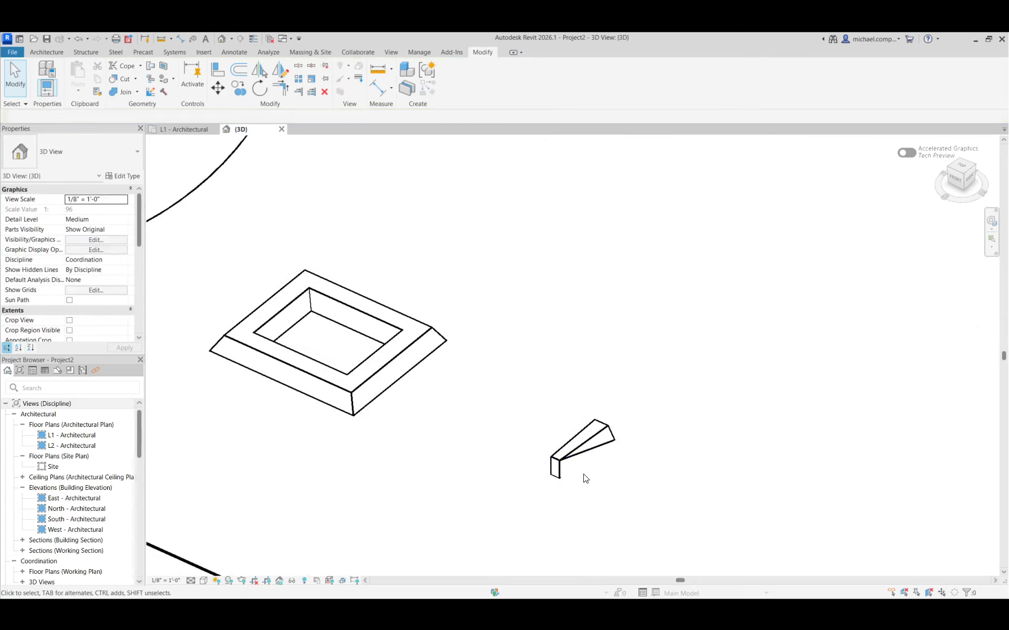
scroll(552, 459, "down", 4)
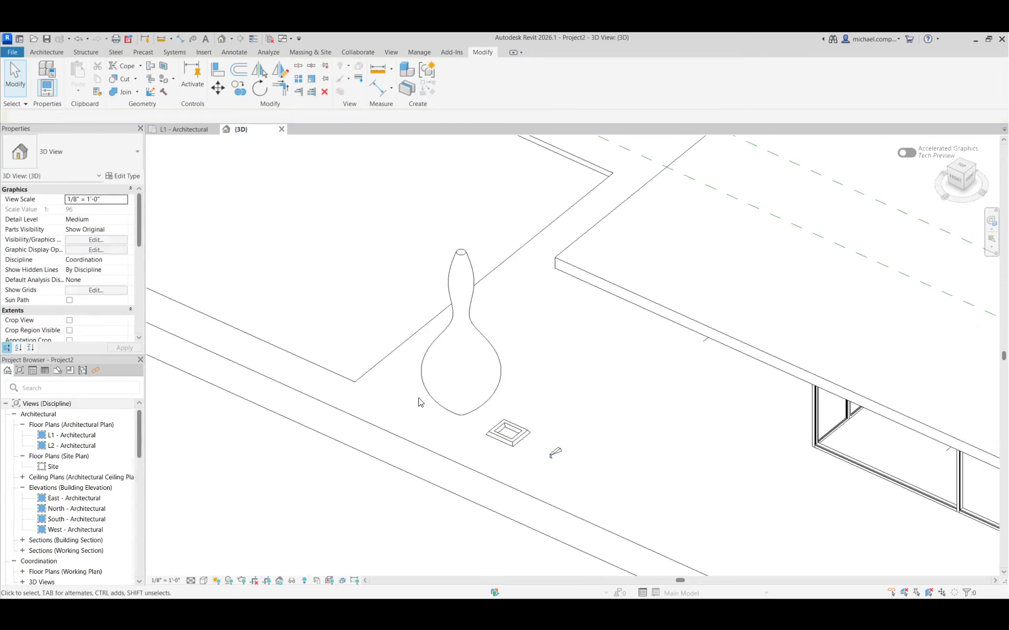
Switch the REVOLVE column to the 1' CRUCIFORM COLUMN type.
left_click(425, 400)
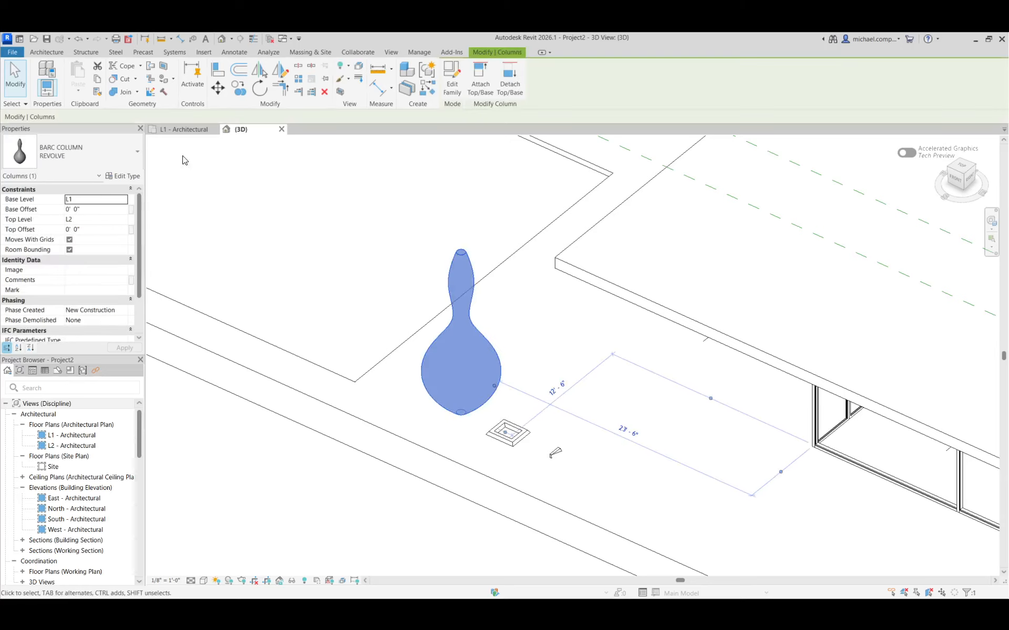
left_click(119, 158)
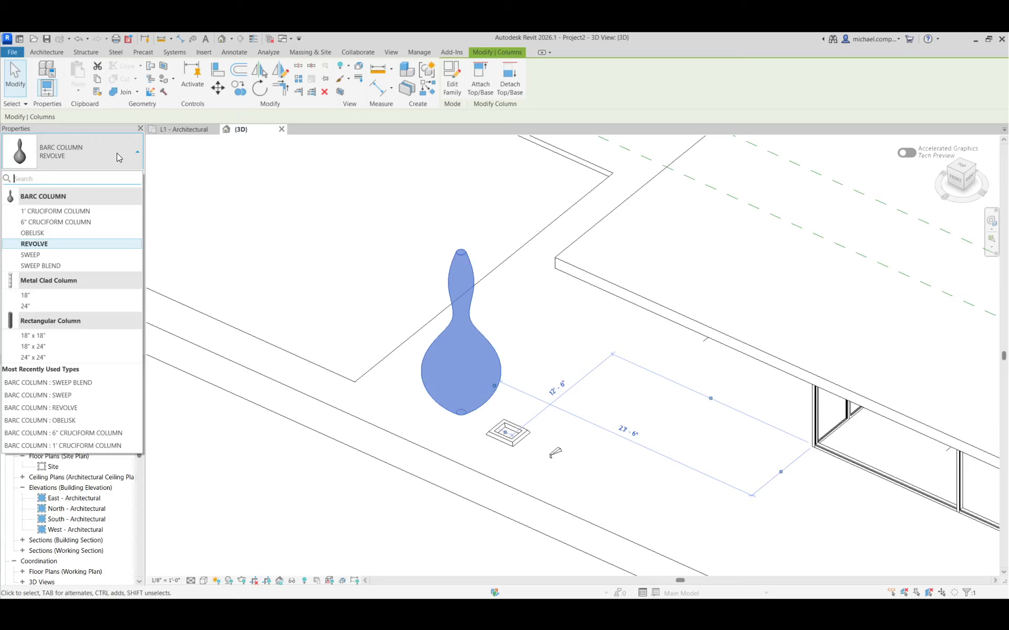
left_click(105, 212)
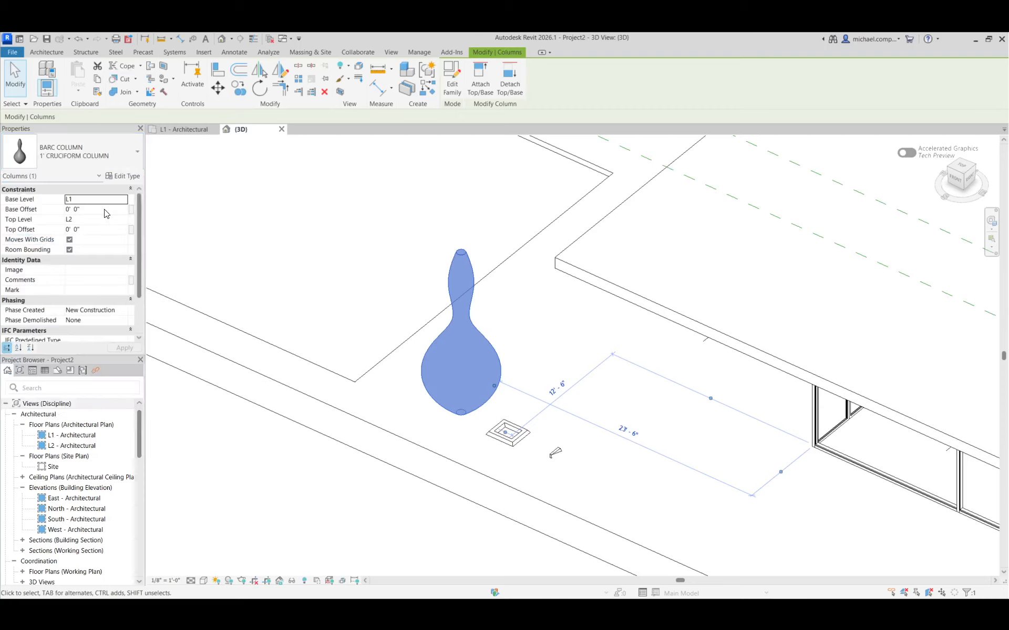
Delete the three test columns from the project's 3D view.
key("Delete")
left_click(489, 427)
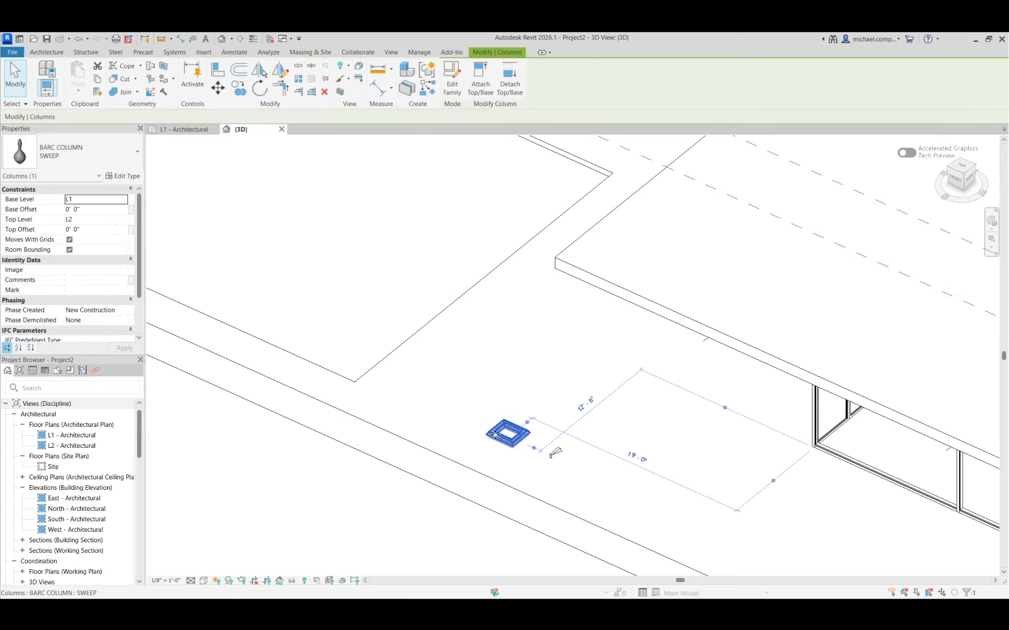
key("Delete")
left_click(556, 454)
key("Delete")
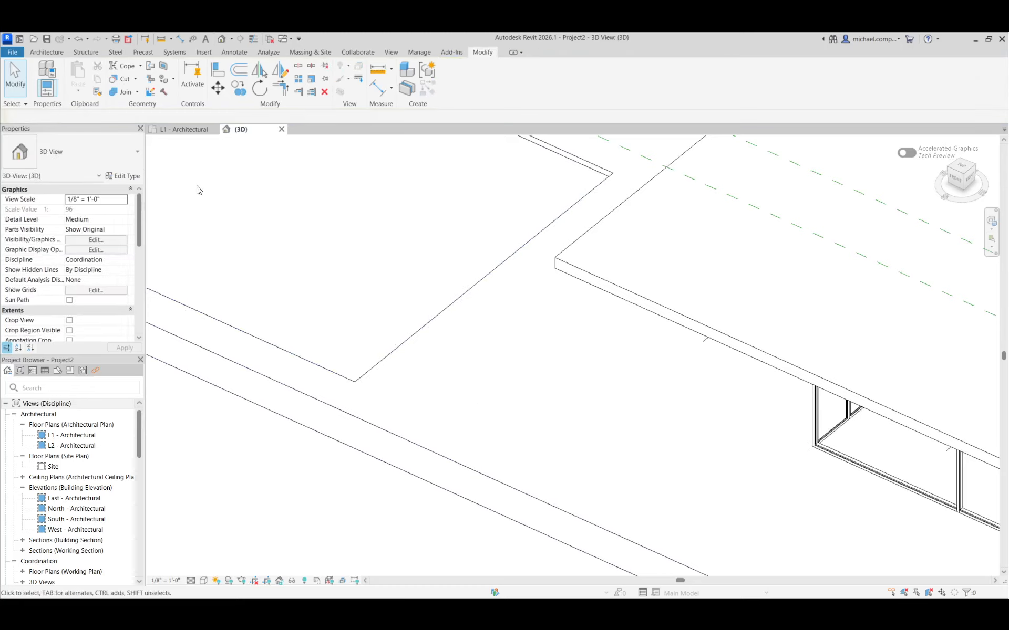
Return to the L1 - Architectural floor plan at the intersection of grids A and 1.
left_click(184, 129)
scroll(440, 511, "down", 5)
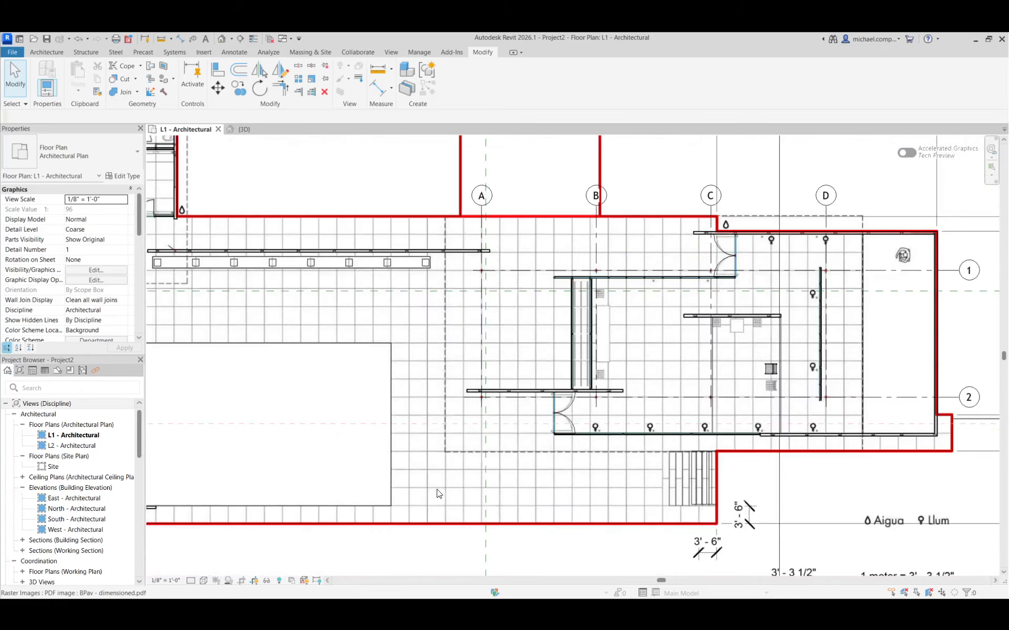
scroll(468, 267, "up", 5)
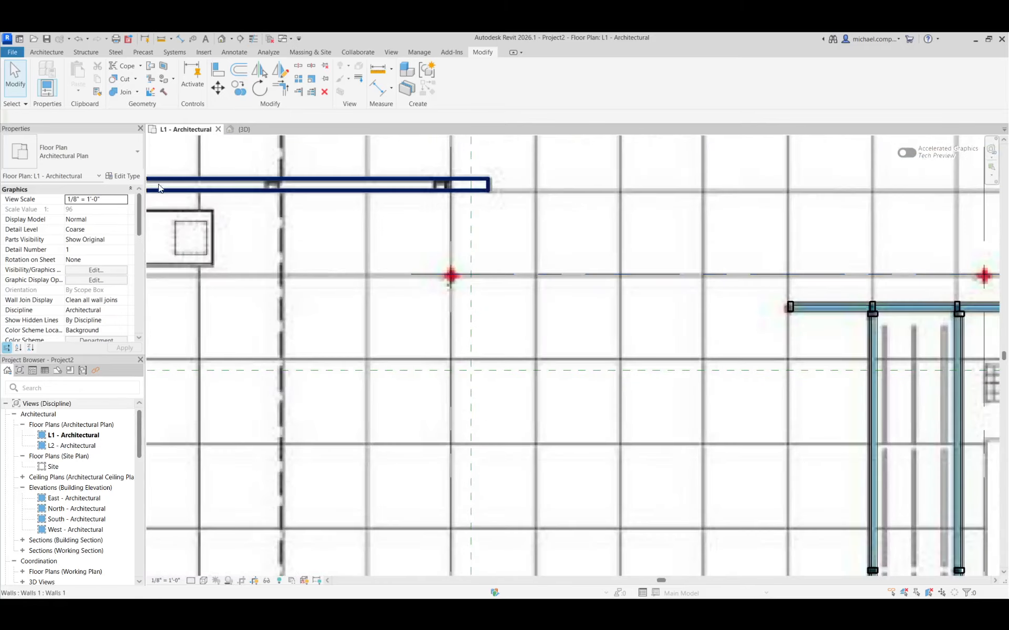
left_click(59, 52)
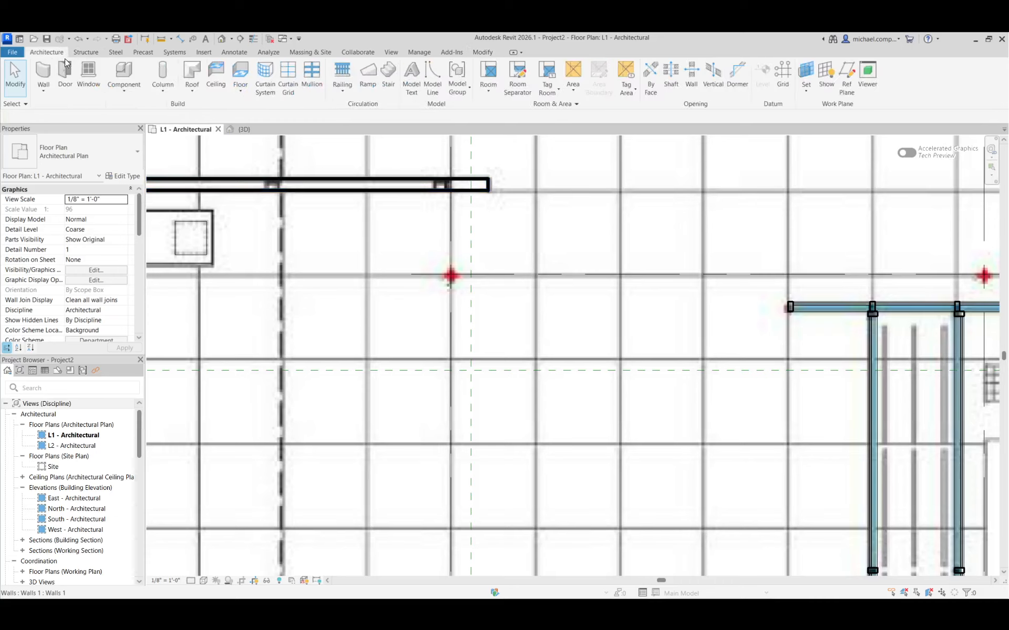
left_click(126, 72)
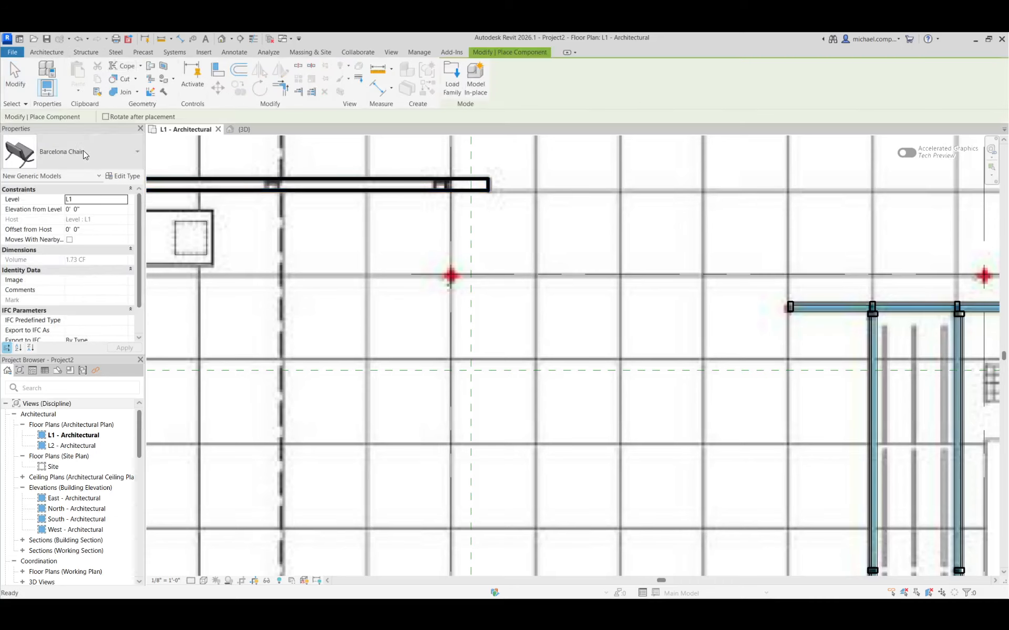
left_click(54, 52)
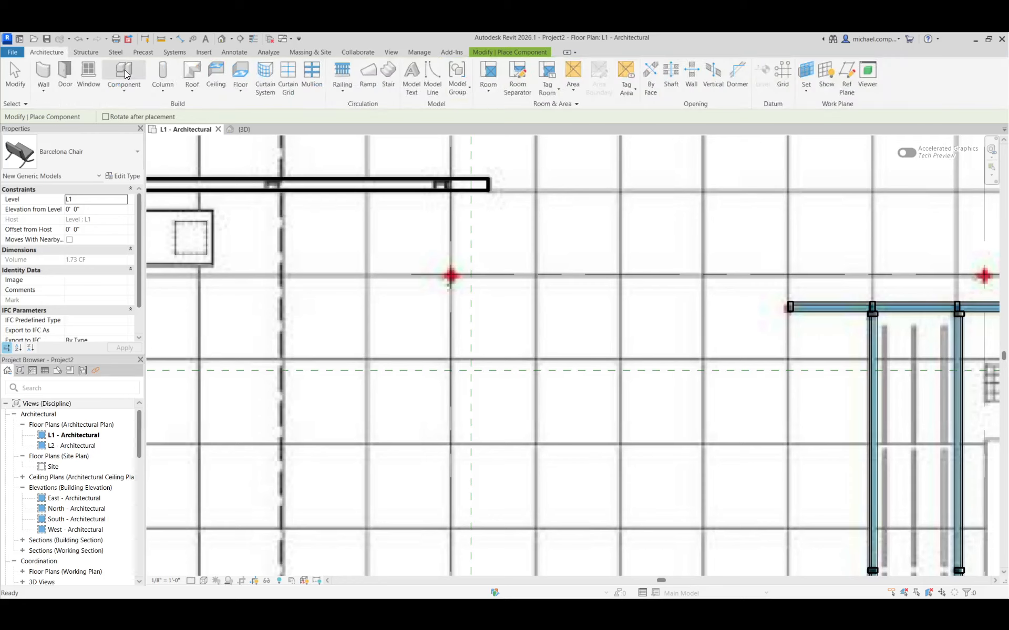
left_click(91, 160)
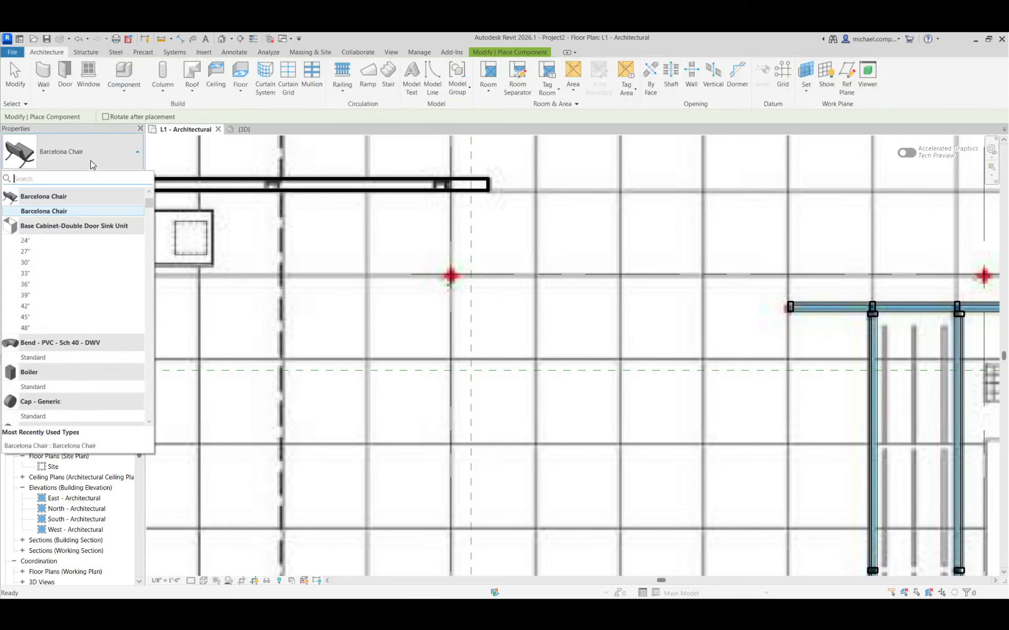
scroll(54, 311, "down", 10)
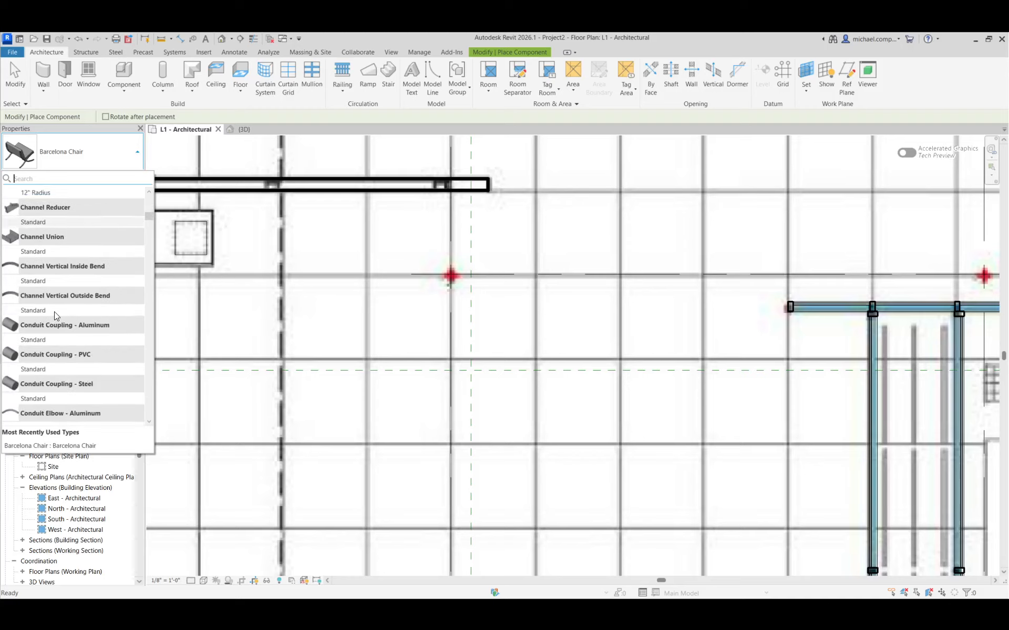
left_click_drag(166, 231, 169, 305)
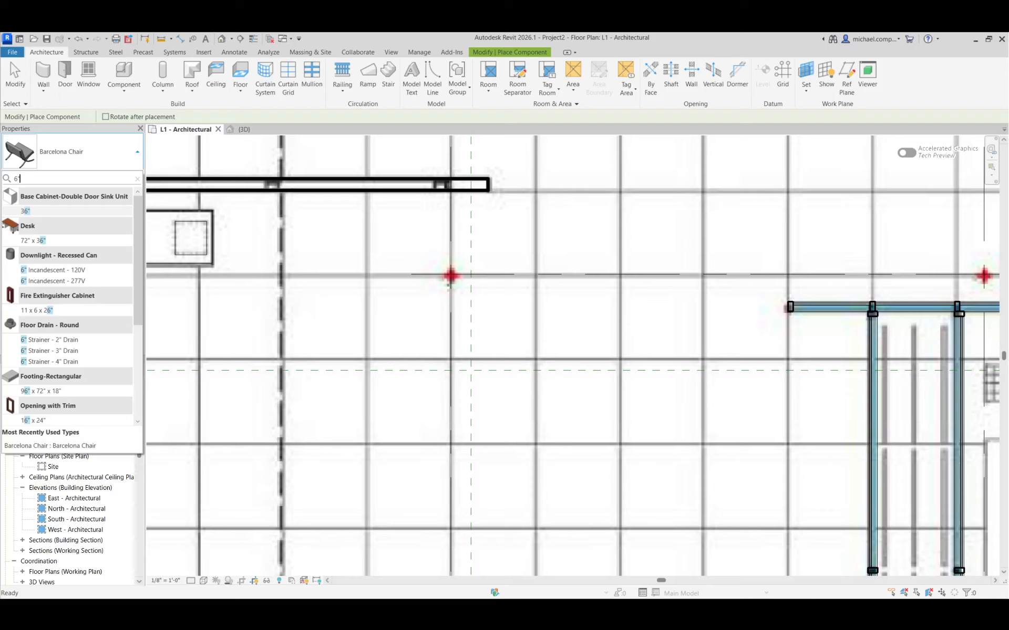
scroll(87, 356, "down", 5)
scroll(74, 218, "up", 5)
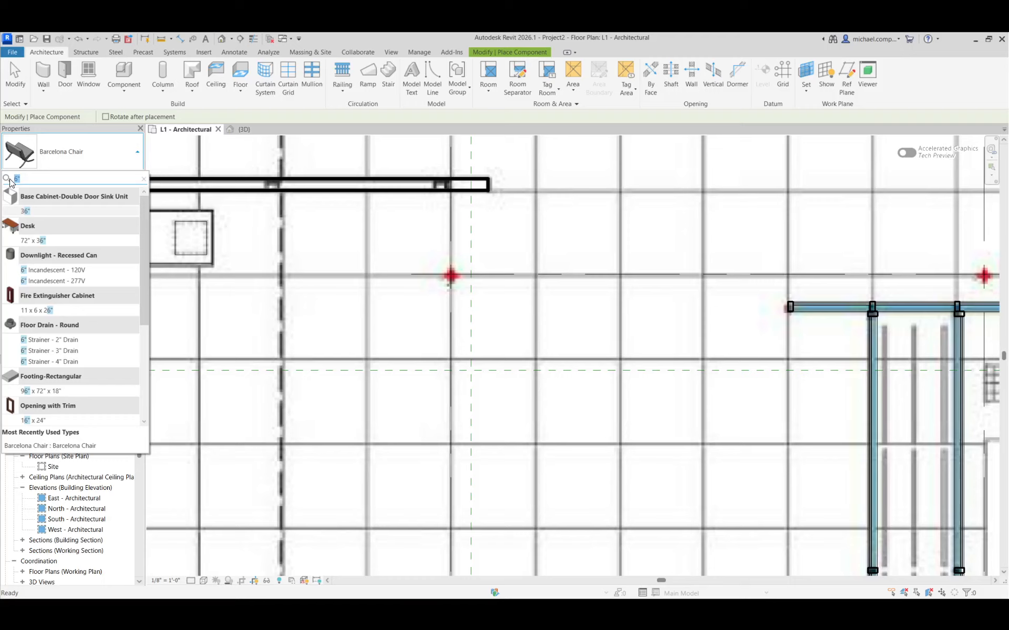
type("AR")
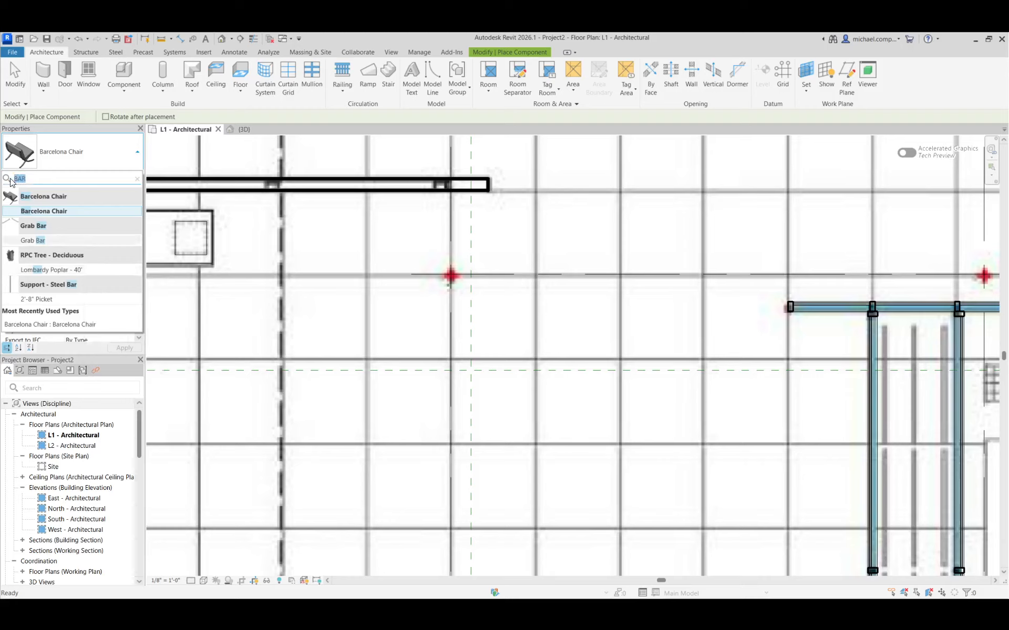
type("COLU")
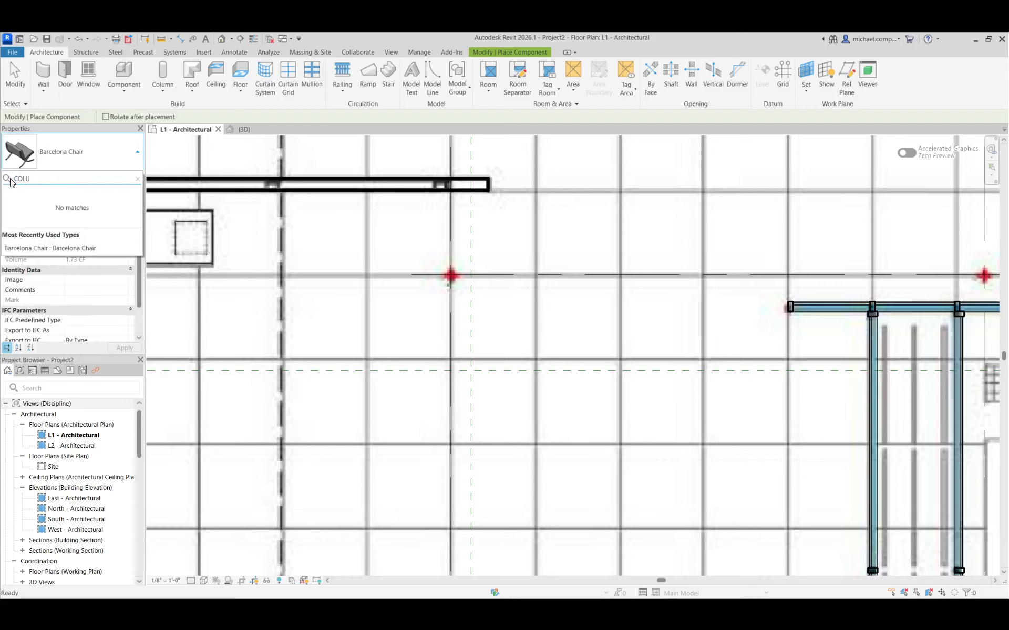
key("BackSpace")
key("BackSpace")
key("Escape")
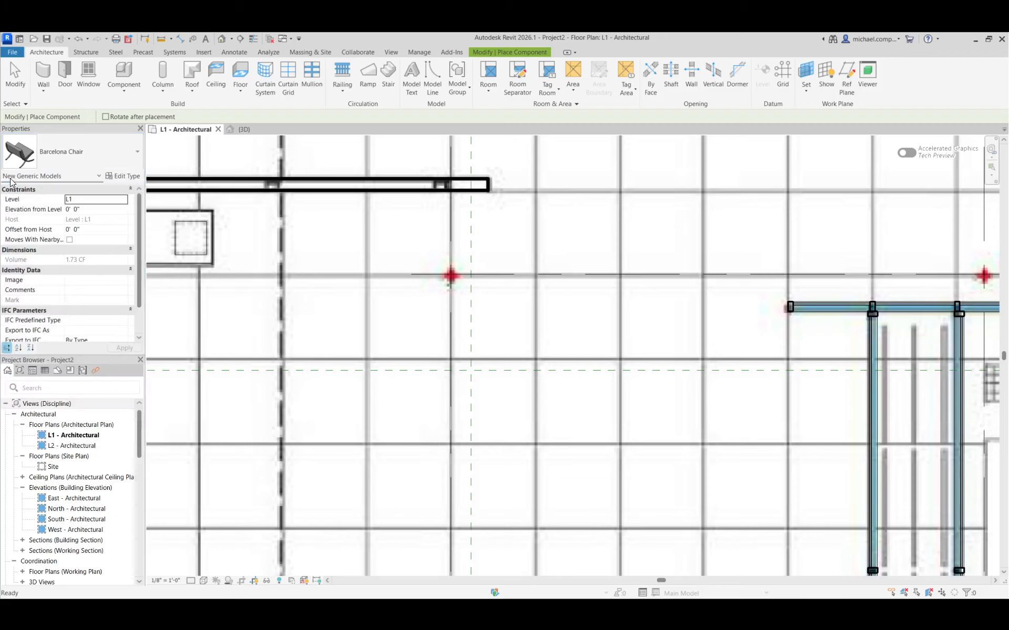
Place a BARC COLUMN 6" CRUCIFORM COLUMN as an architectural column at the intersection of grids A and 1.
left_click(161, 91)
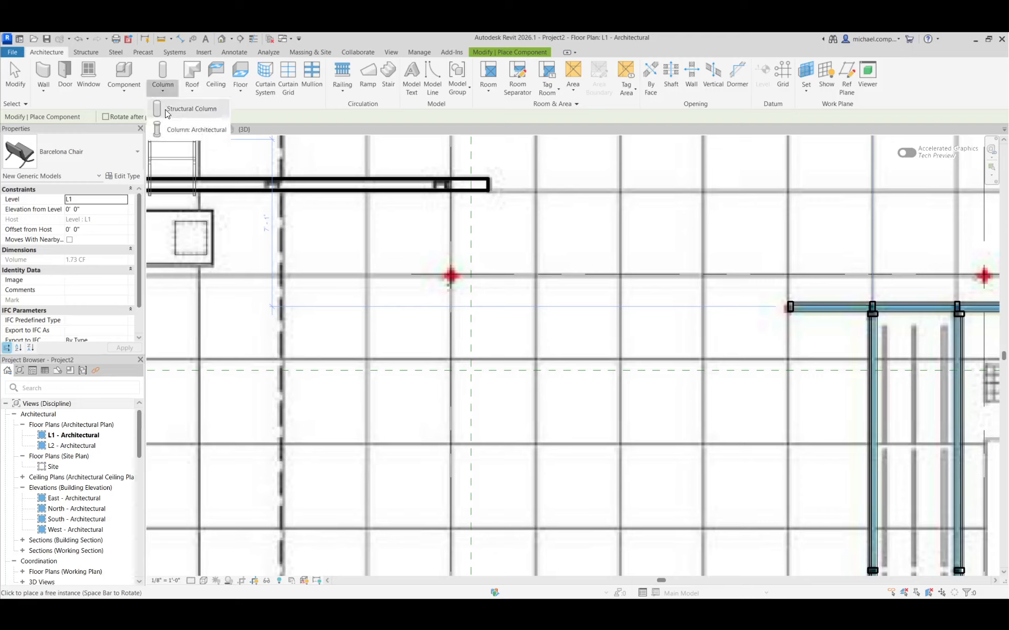
left_click(172, 130)
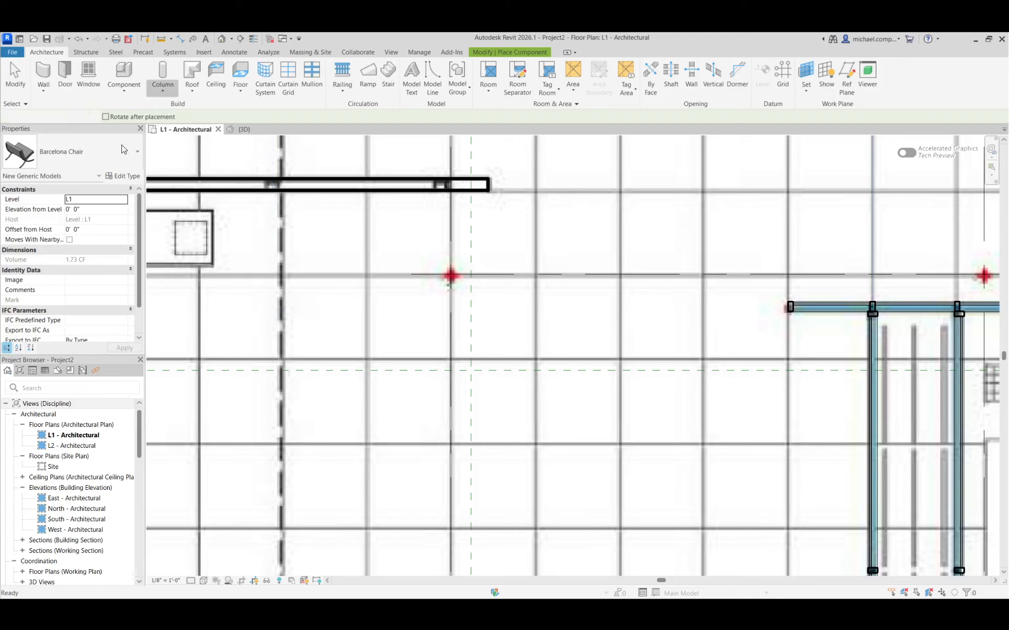
left_click(65, 153)
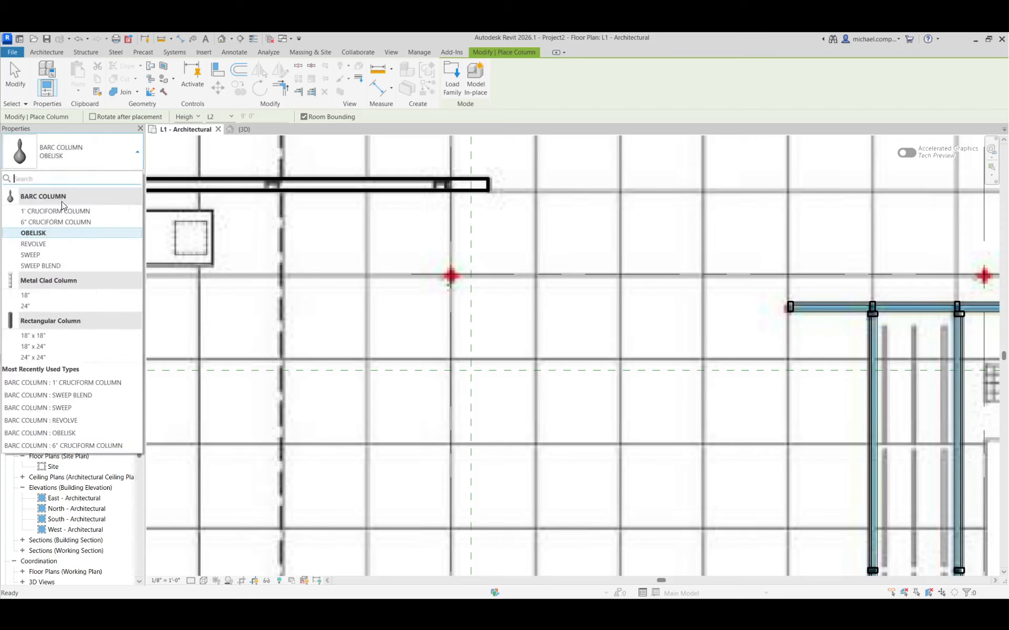
left_click(60, 222)
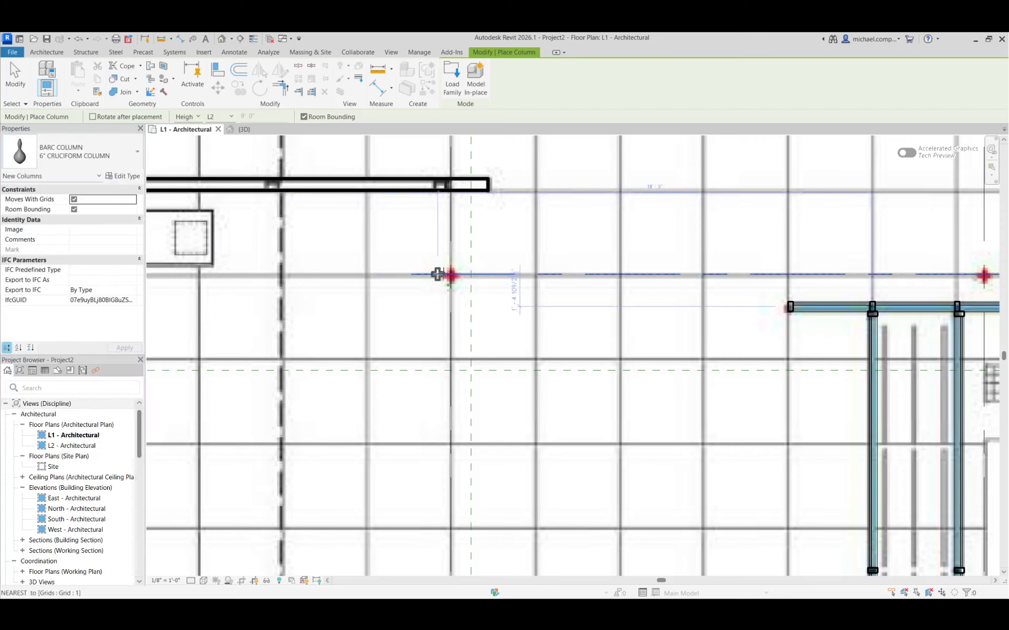
scroll(450, 275, "up", 2)
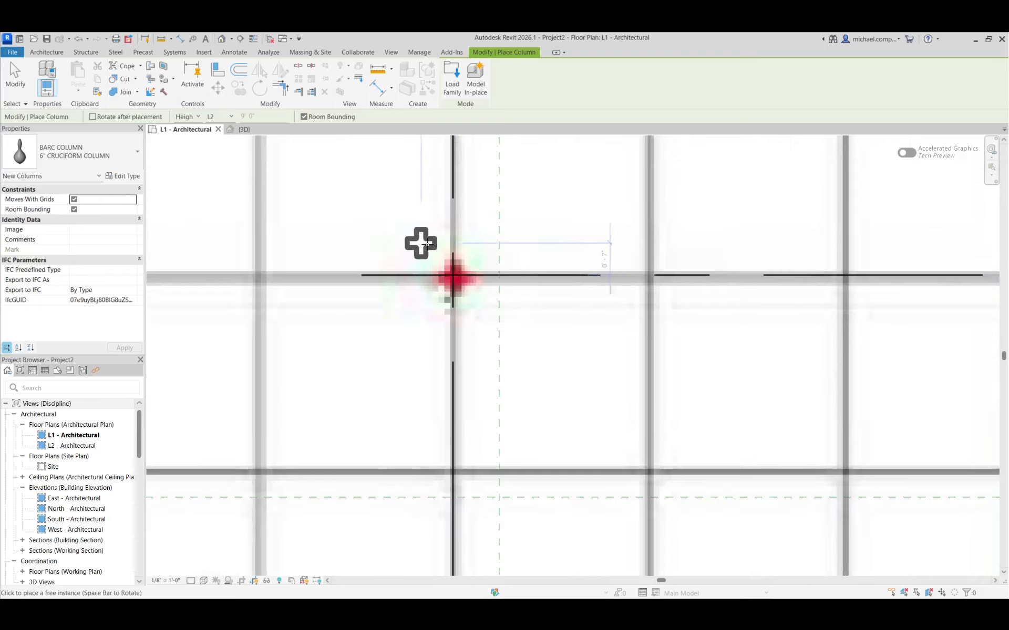
left_click(452, 274)
scroll(295, 259, "down", 4)
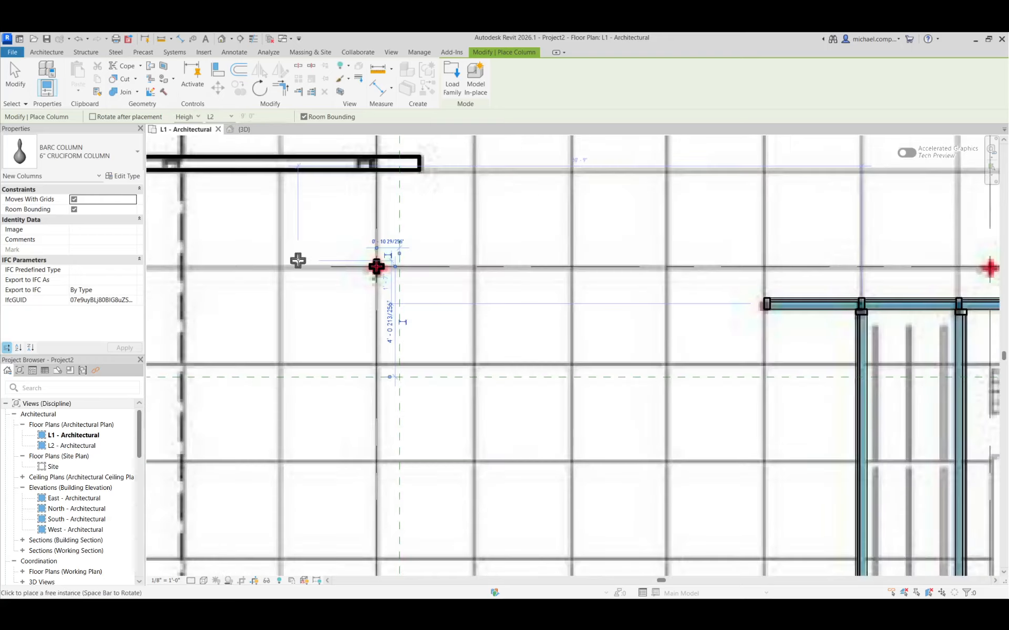
Place 6" cruciform columns along grid 1 at its intersections with grids B, C and D.
scroll(540, 259, "up", 2)
scroll(531, 261, "down", 3)
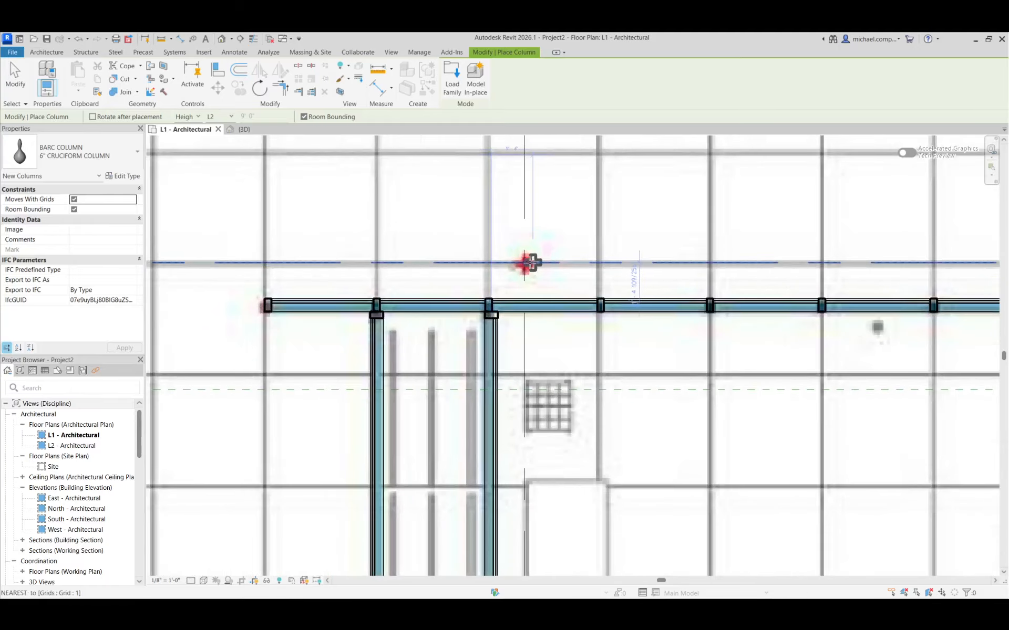
scroll(577, 251, "up", 5)
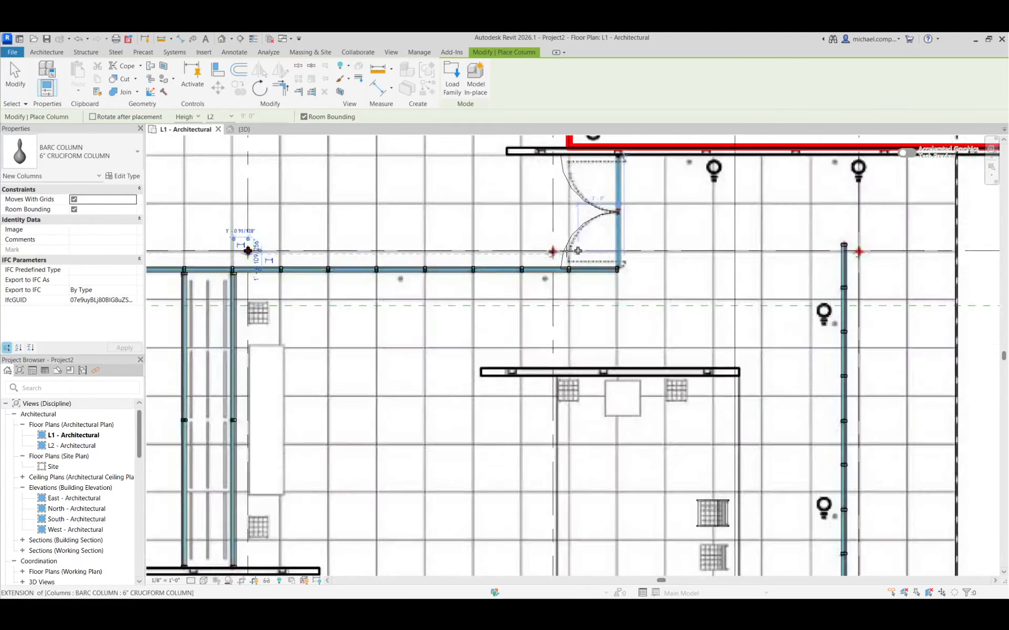
left_click(546, 251)
scroll(538, 268, "down", 6)
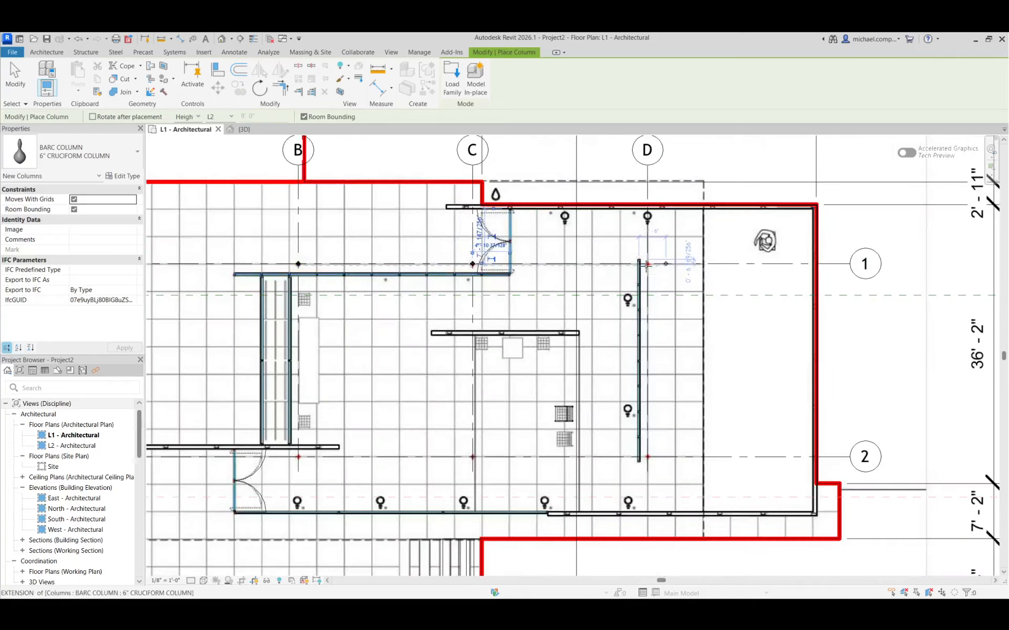
scroll(652, 265, "up", 5)
scroll(606, 220, "down", 6)
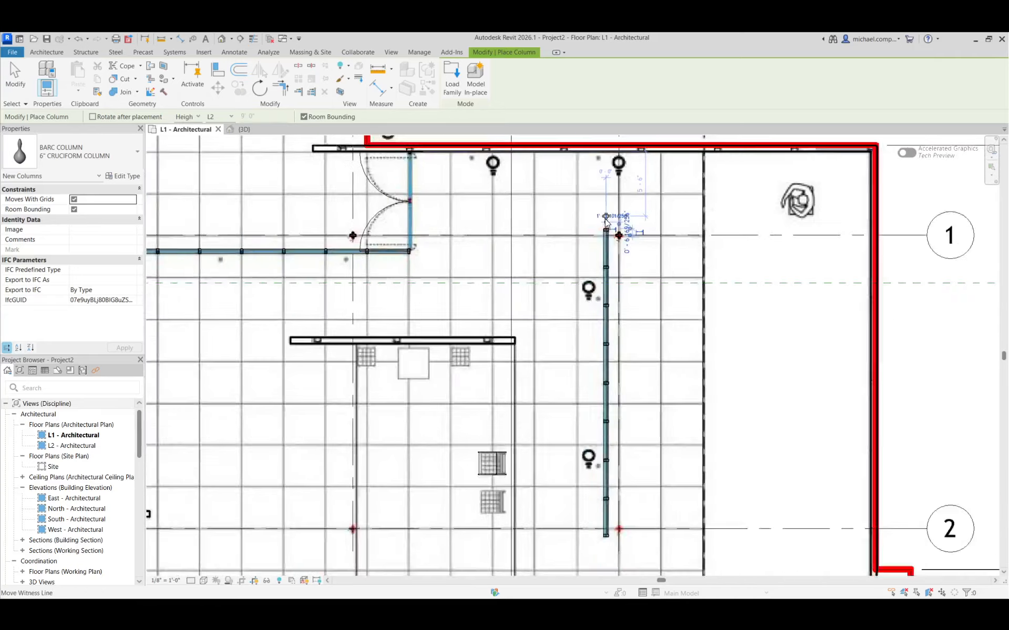
Place 6" cruciform columns along grid 2 at its intersections with grids D, C, B and A, and finish placing columns.
scroll(609, 373, "up", 6)
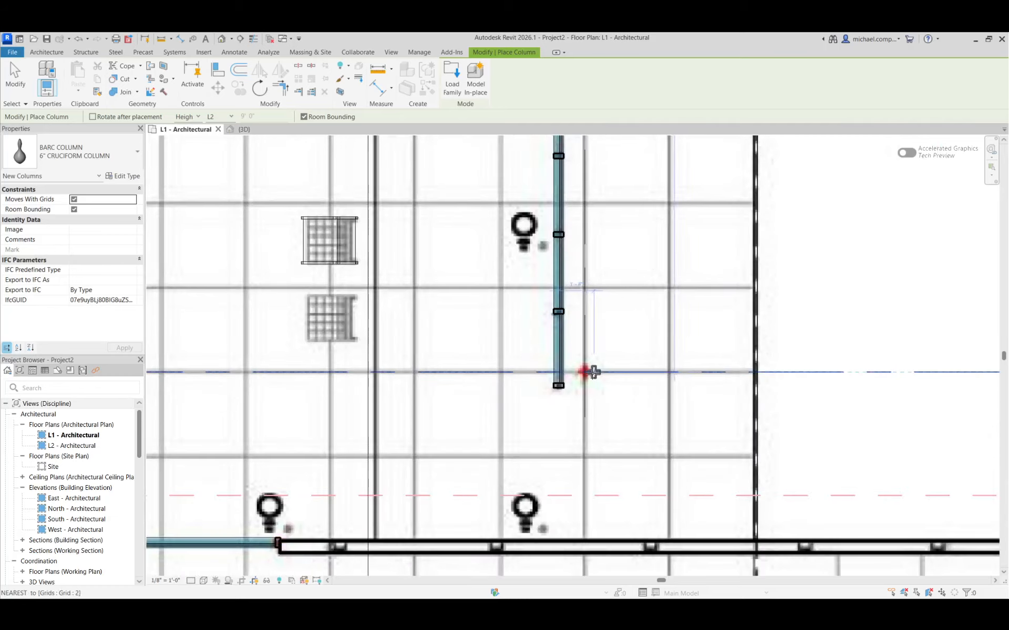
left_click(585, 372)
scroll(695, 372, "down", 3)
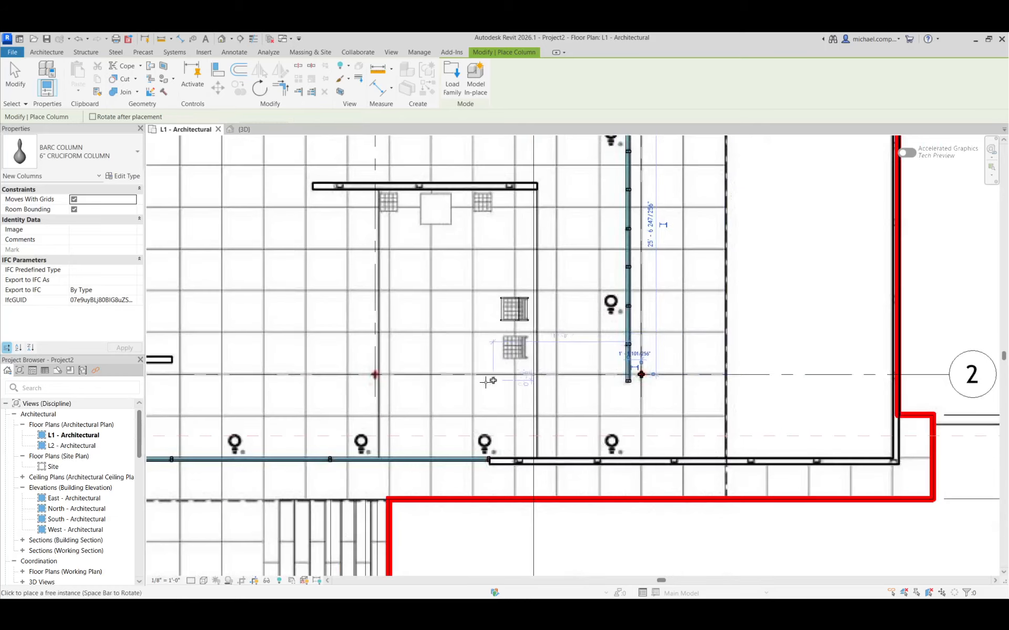
left_click(374, 374)
scroll(702, 394, "down", 4)
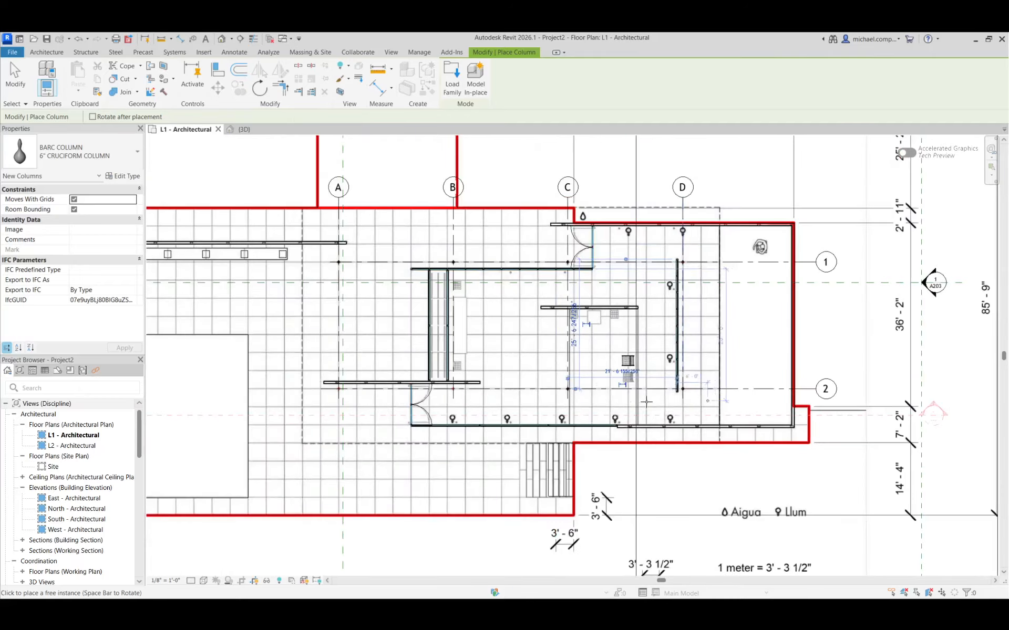
left_click(455, 387)
scroll(455, 387, "up", 3)
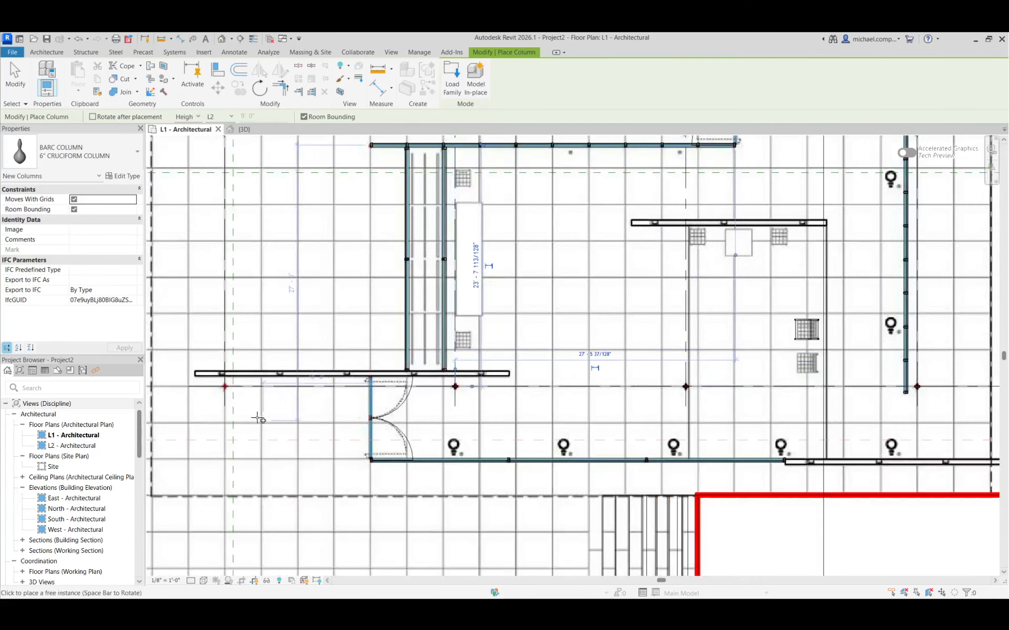
left_click(224, 387)
scroll(506, 372, "down", 4)
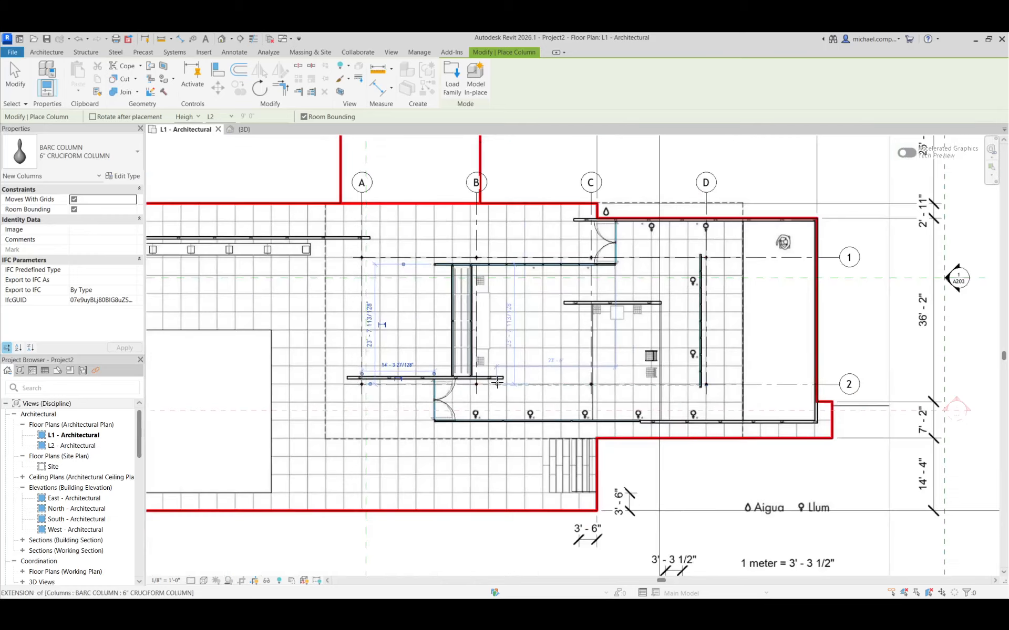
key("Escape")
key("Escape")
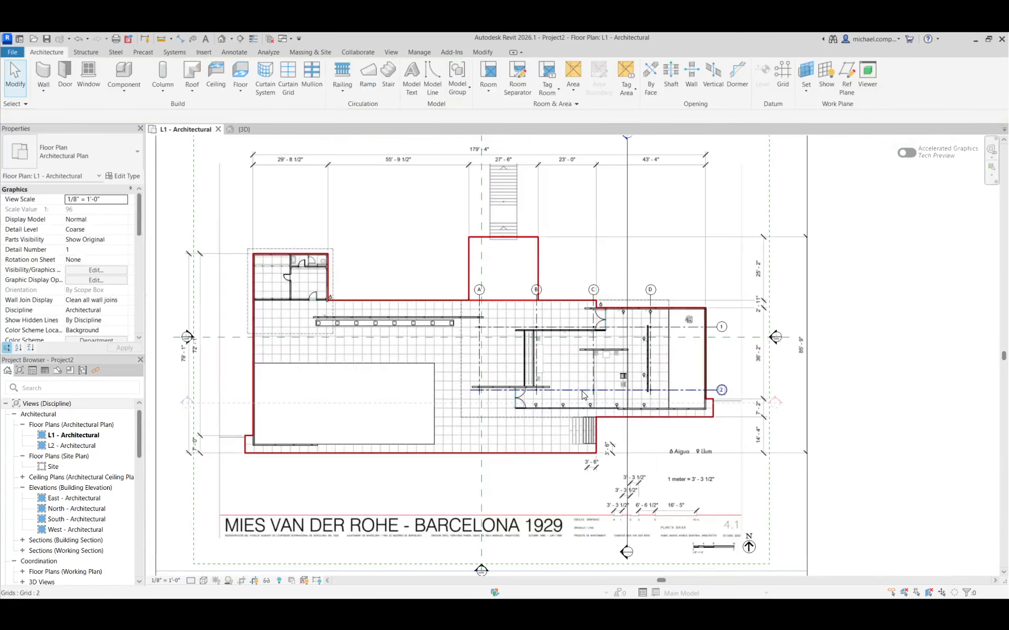
Switch to the 3D view and inspect the placed columns against the pavilion roof.
left_click(243, 130)
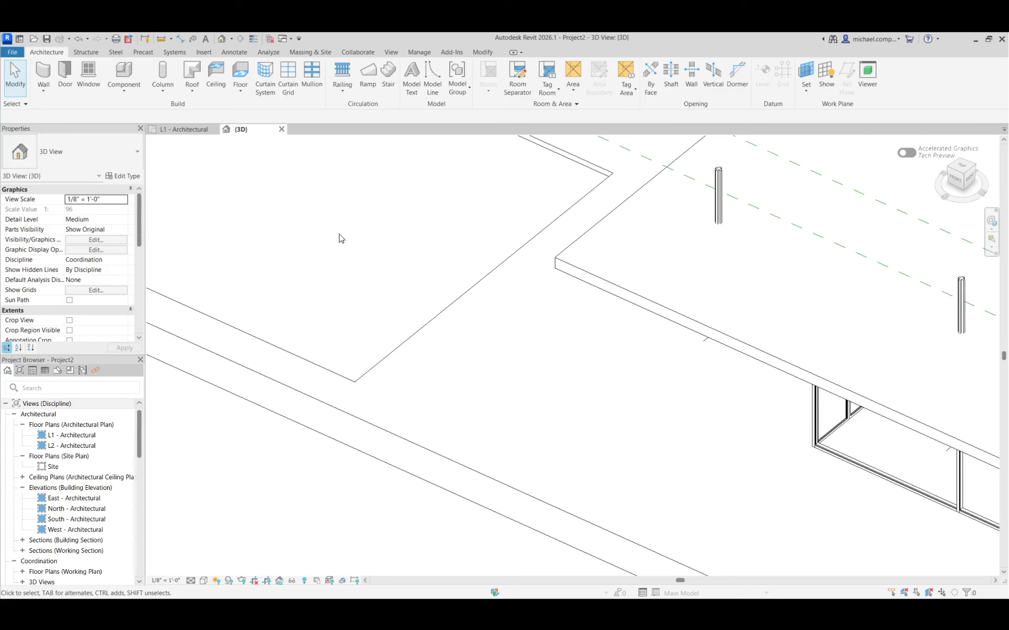
scroll(407, 388, "down", 3)
scroll(403, 378, "up", 4)
scroll(404, 378, "down", 3)
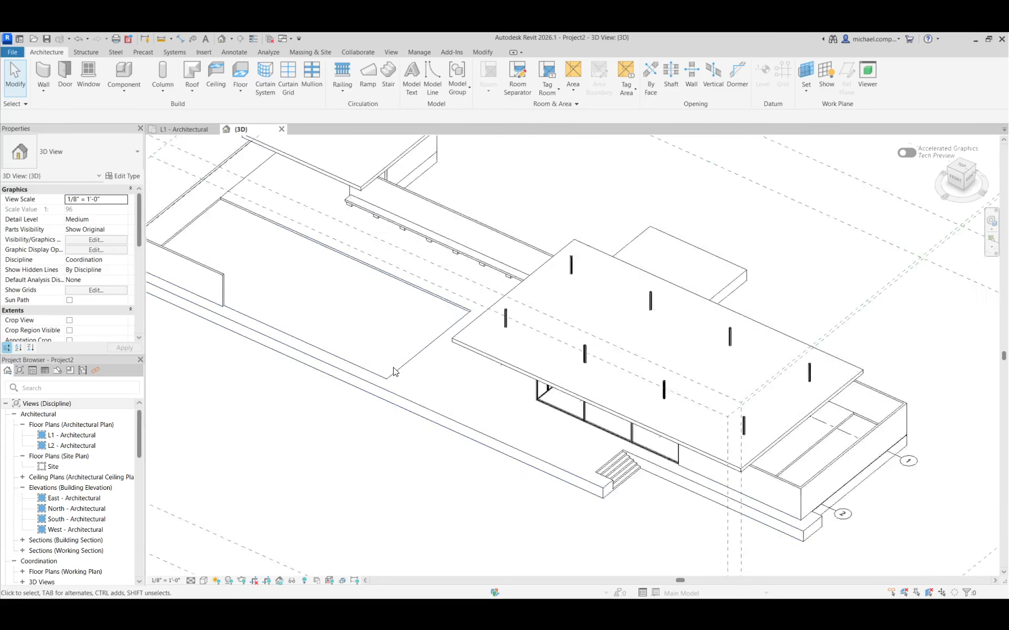
scroll(683, 461, "up", 1)
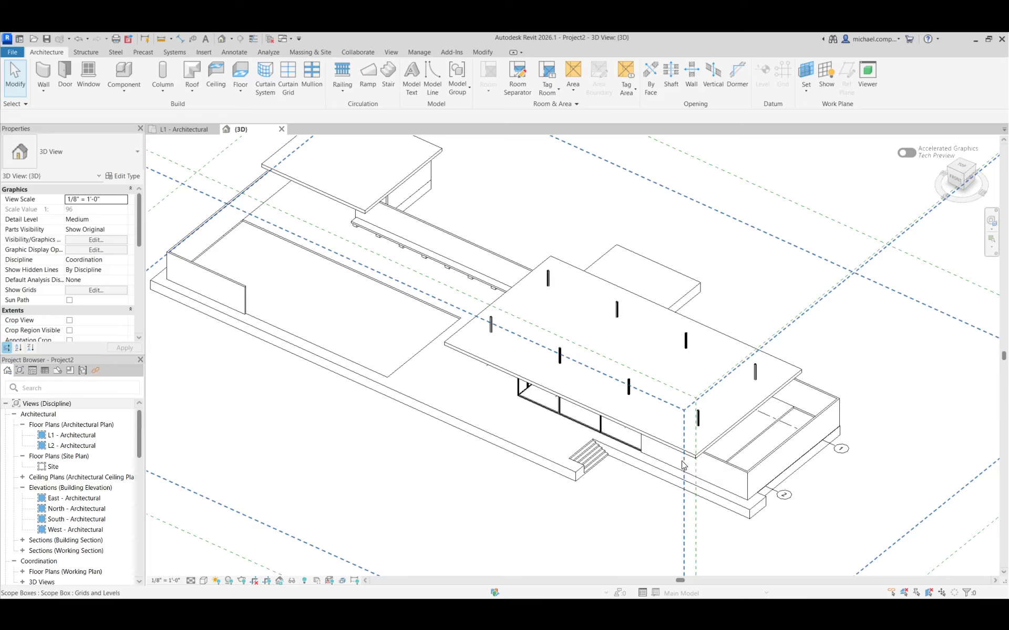
scroll(577, 296, "up", 2)
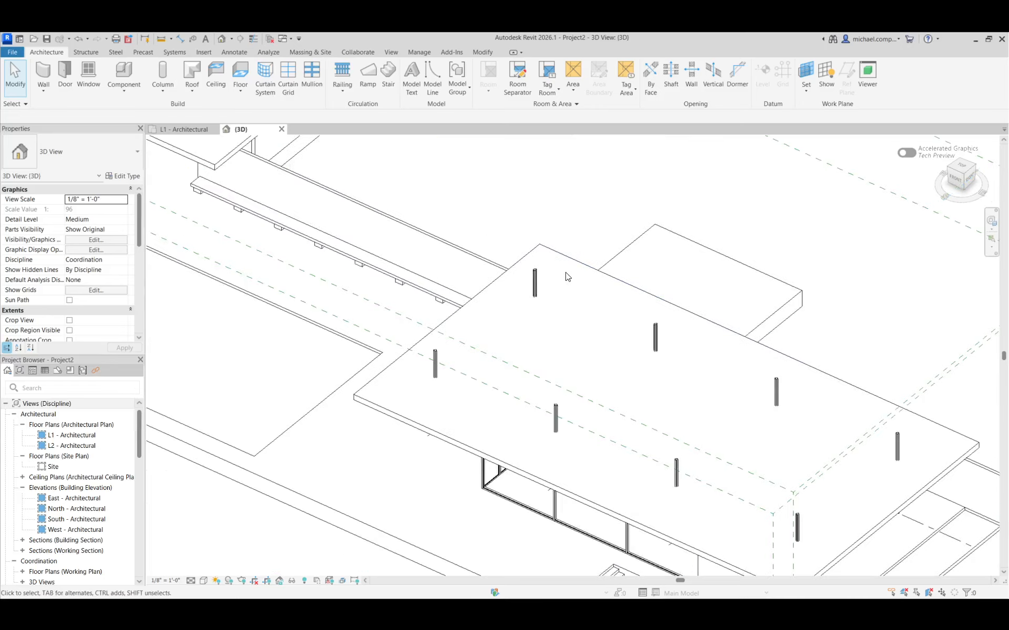
Try to attach the column at grids A and 1 to the pavilion roof.
left_click(535, 283)
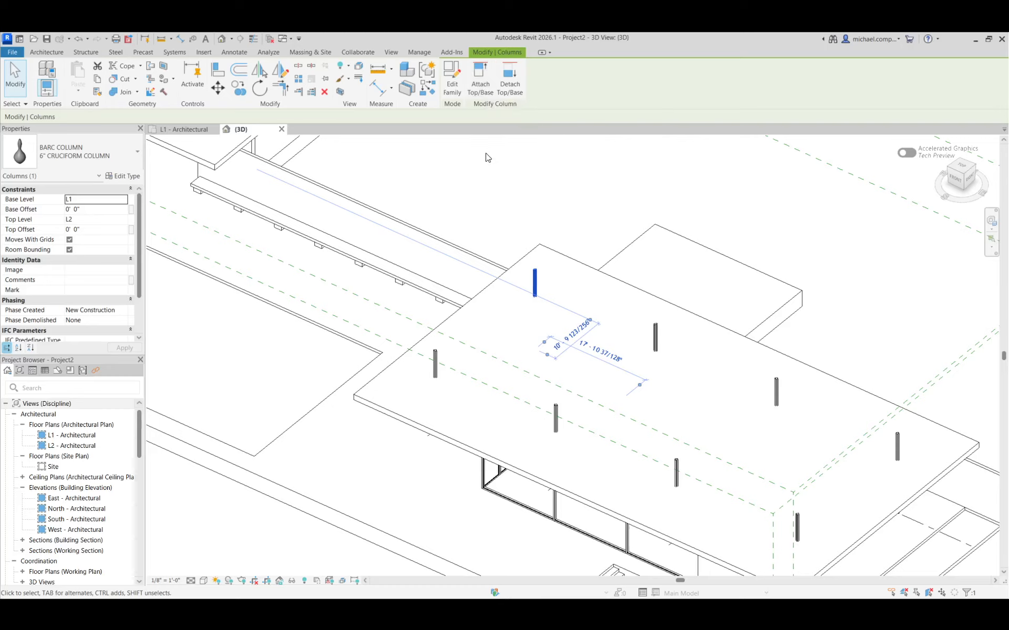
left_click(484, 89)
left_click(557, 234)
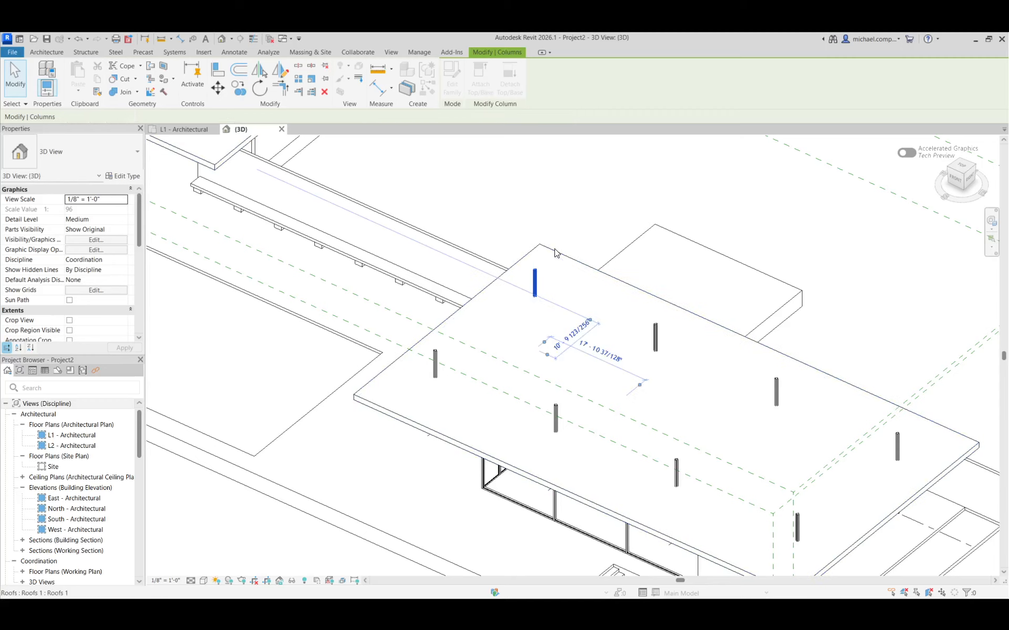
key("Escape")
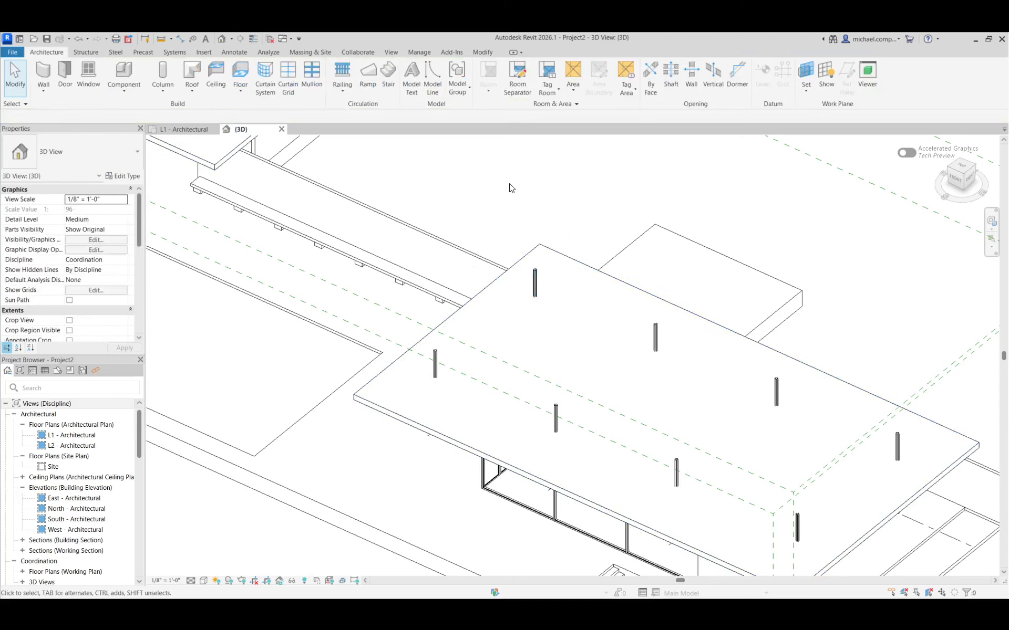
Reattach the top of the column at grids A and 1 to the main pavilion roof.
left_click(535, 271)
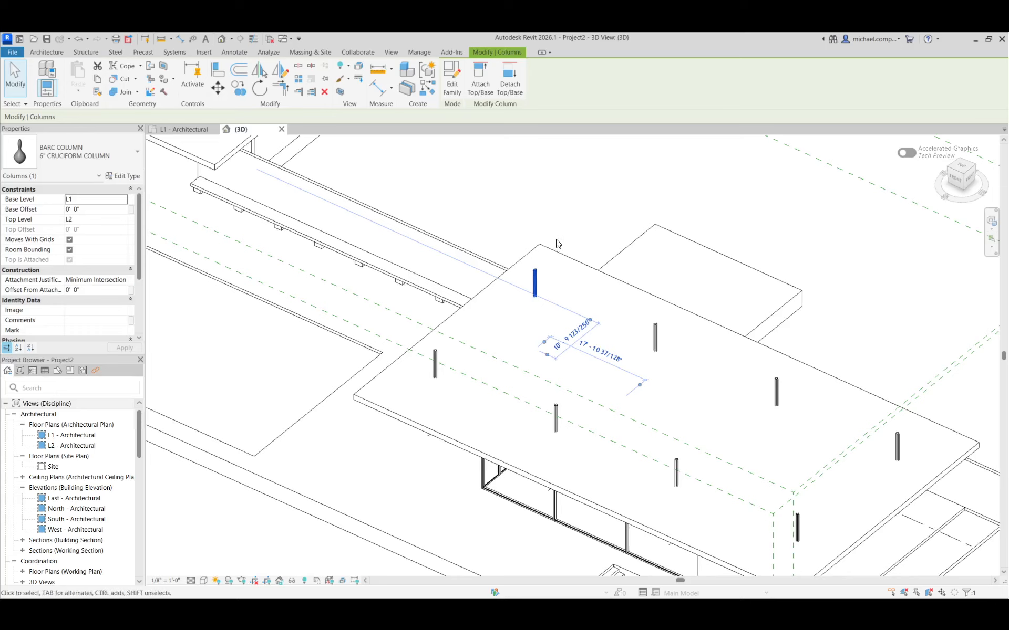
left_click(480, 79)
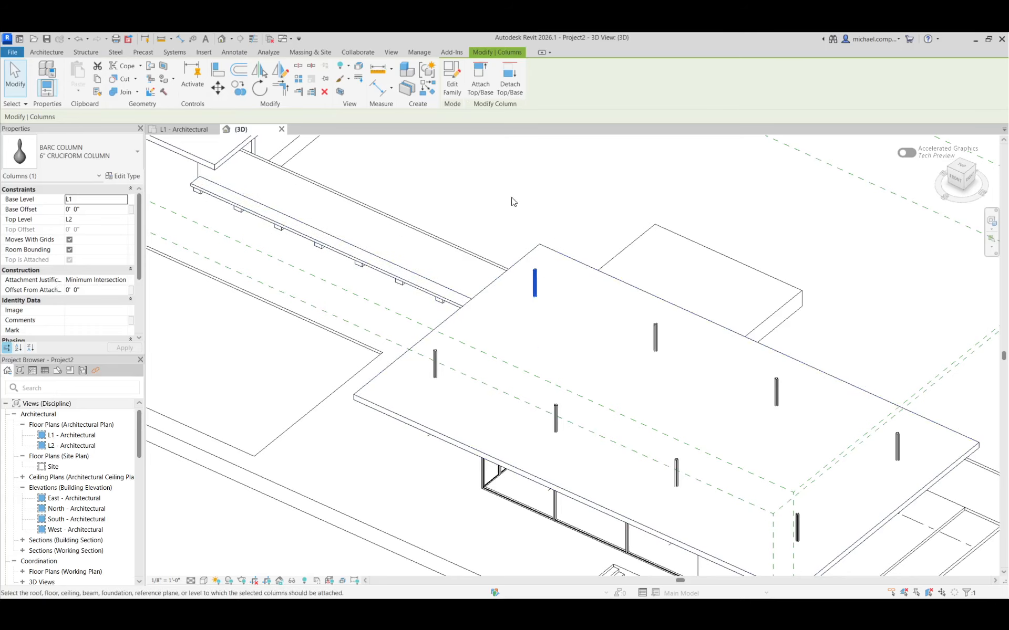
left_click(541, 246)
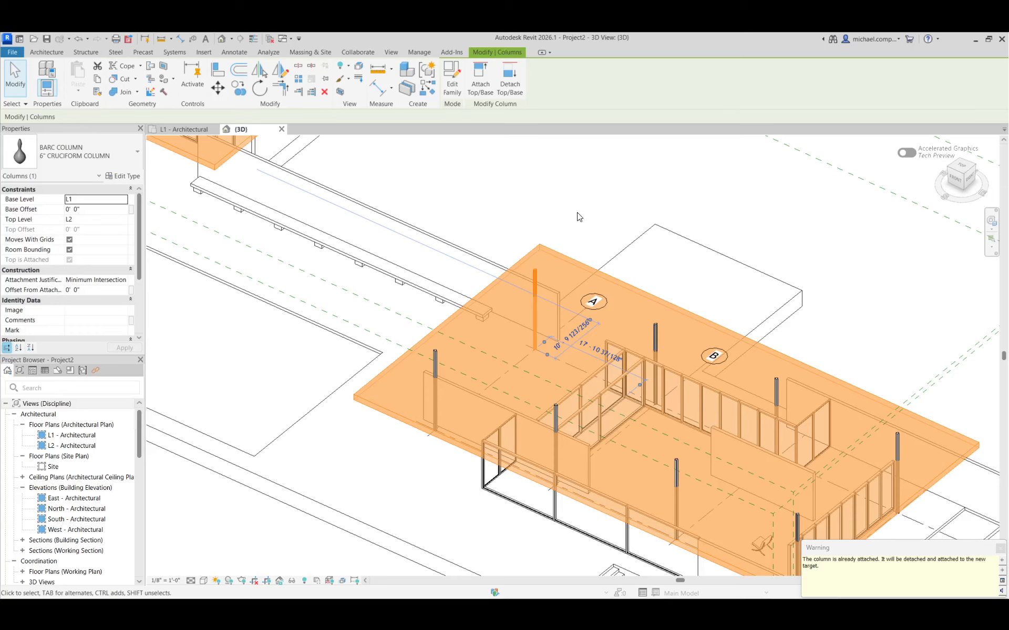
Try a shorter HEIGHT value for the 6" CRUCIFORM COLUMN type, then undo the change.
left_click(535, 273)
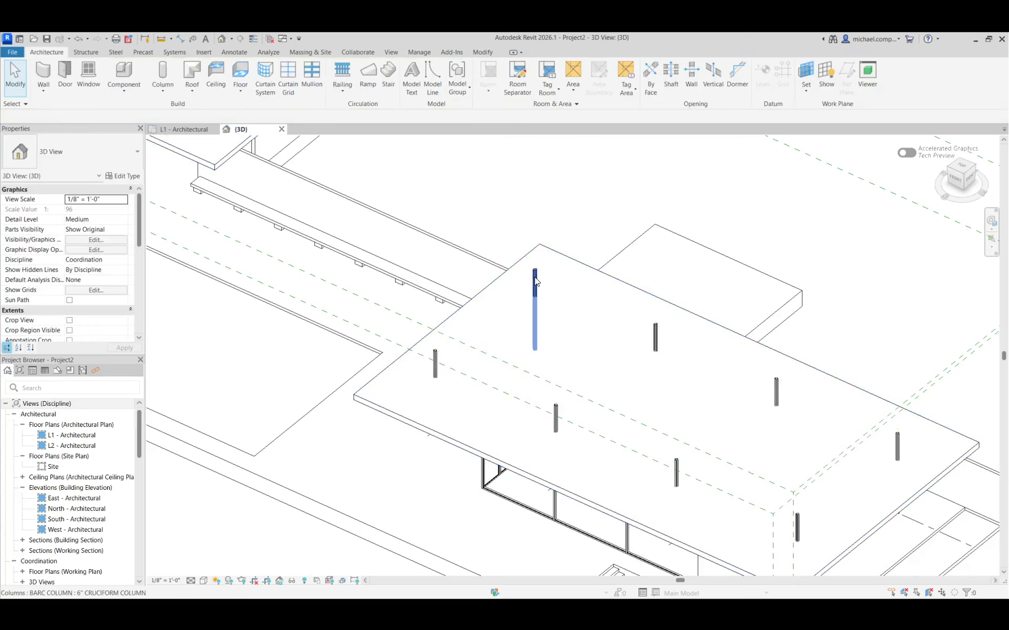
mouse_move(139, 214)
left_mouse_down()
mouse_move(139, 263)
mouse_move(139, 210)
left_mouse_up()
left_click(131, 176)
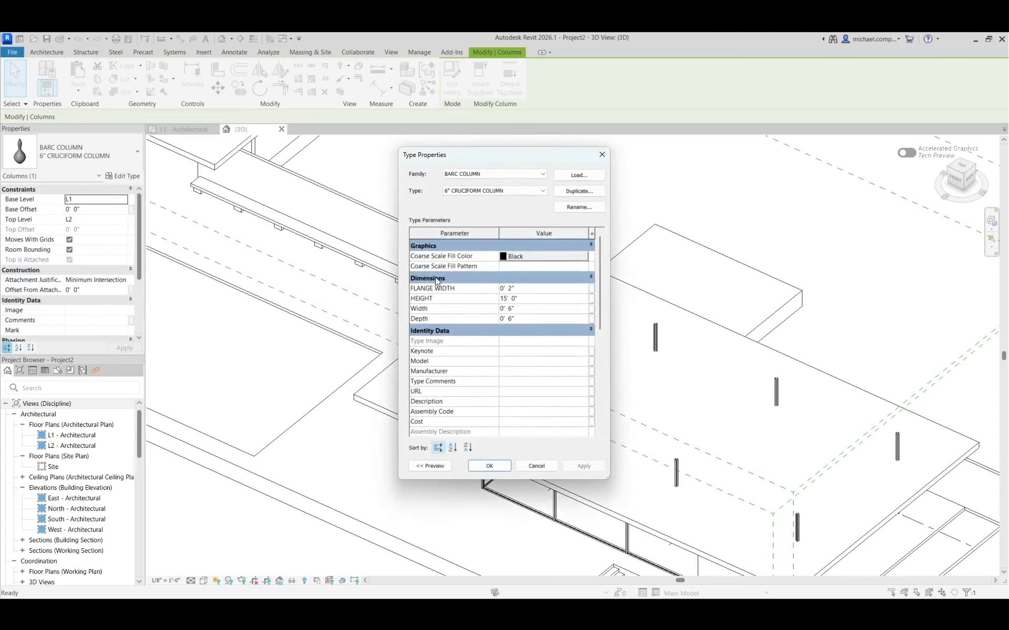
left_click(528, 298)
left_click(583, 466)
left_click(490, 465)
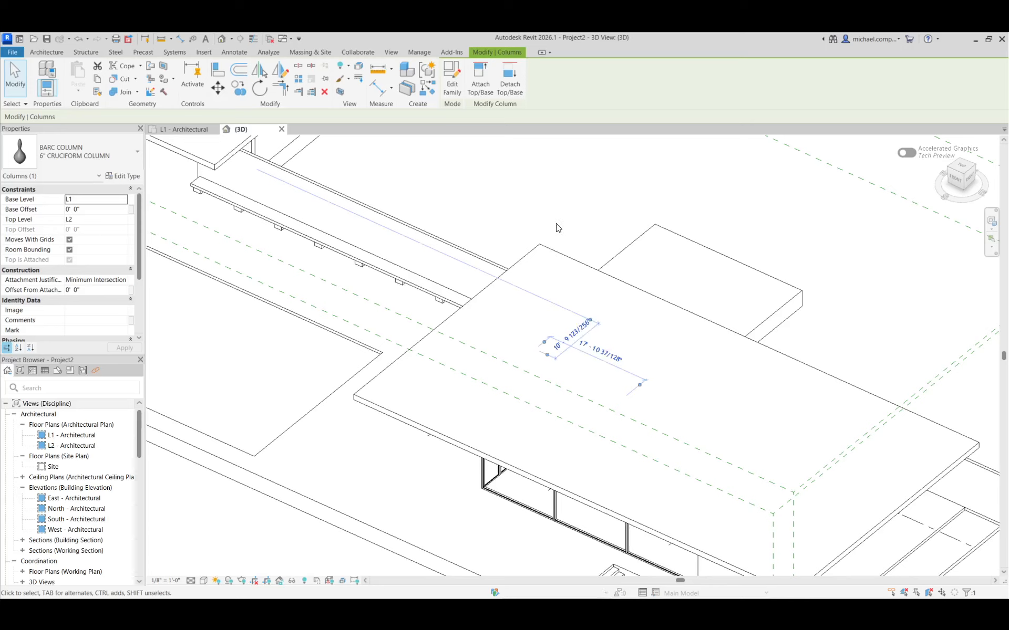
left_click(558, 217)
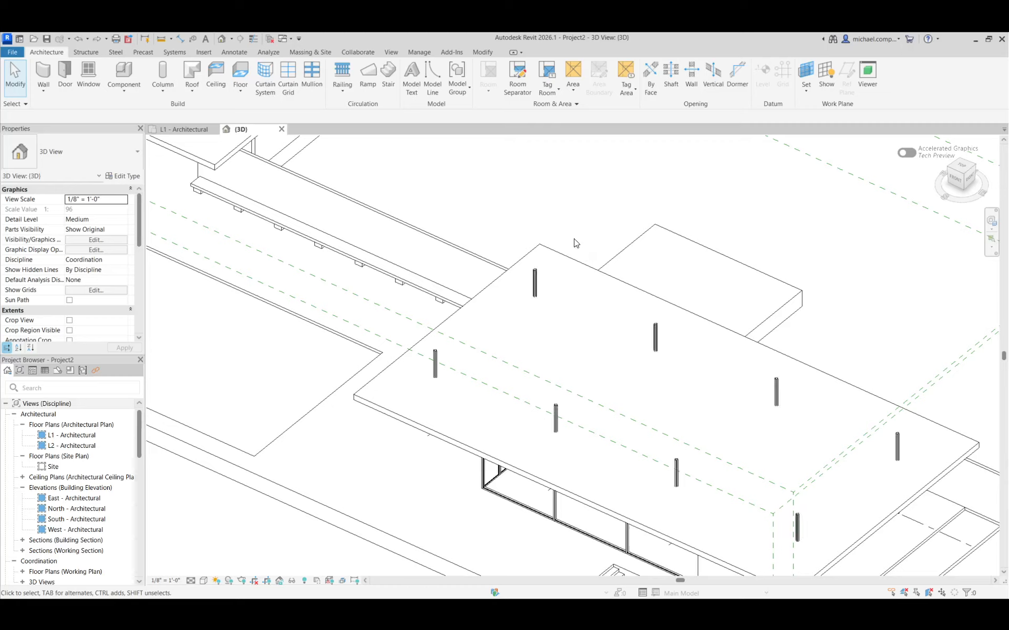
Open the BARC COLUMN family of the column at grids A and 1 for editing and show its left elevation.
left_click(534, 283)
left_click(460, 89)
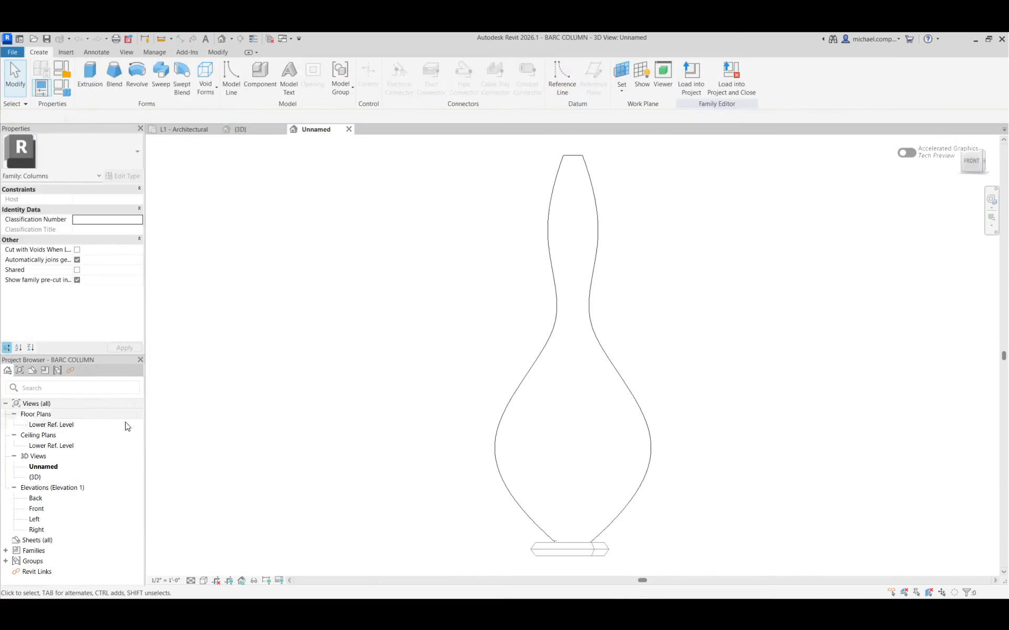
double_click(44, 509)
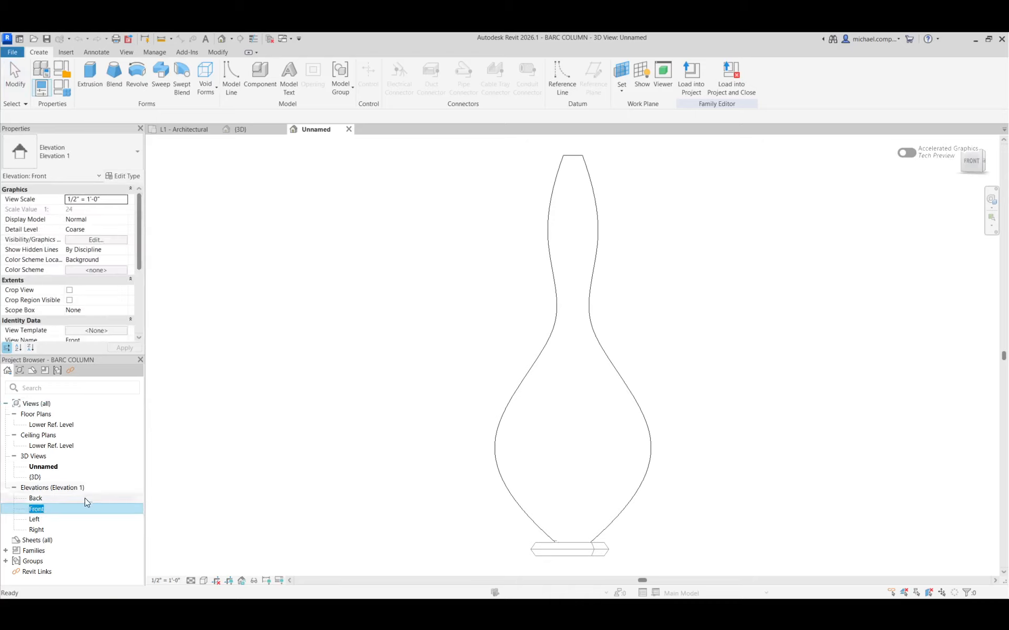
left_click(370, 445)
scroll(451, 371, "down", 3)
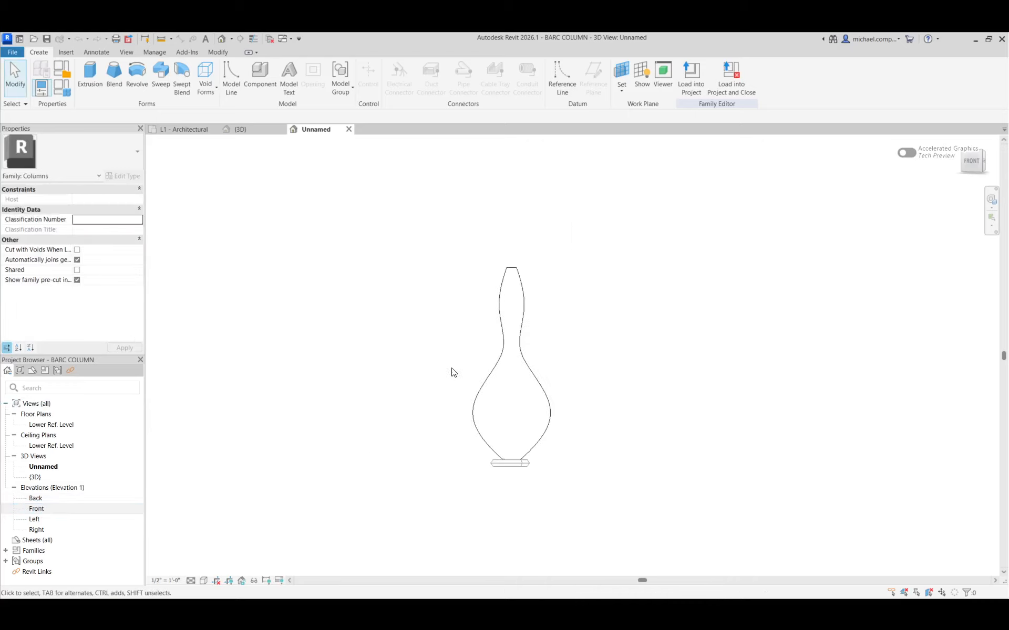
double_click(35, 519)
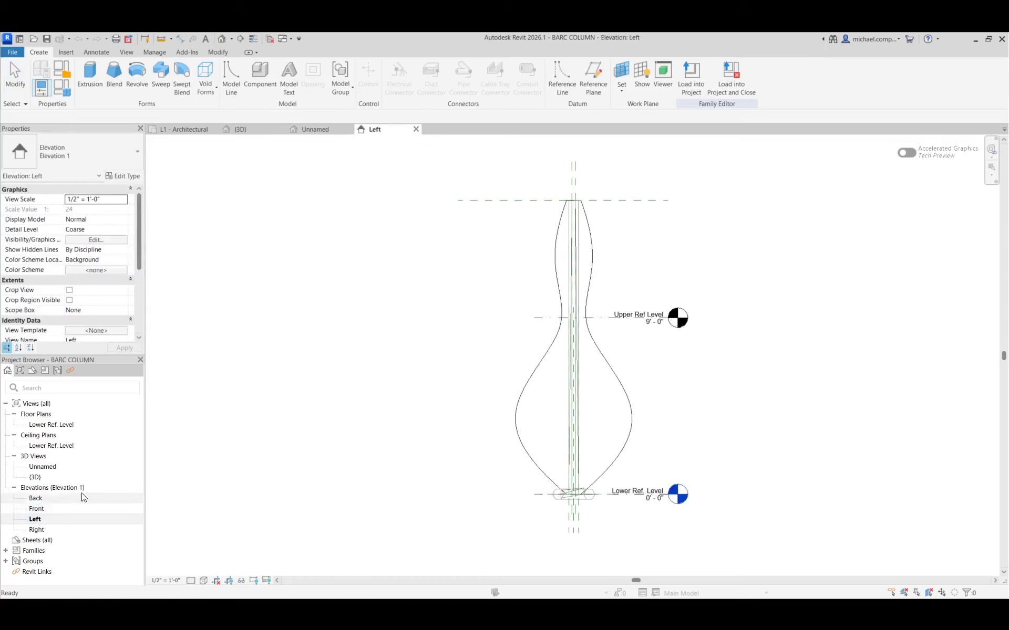
In the front elevation, delete the HEIGHT dimension between the Lower Ref. Level and the column's top reference plane.
left_click(635, 201)
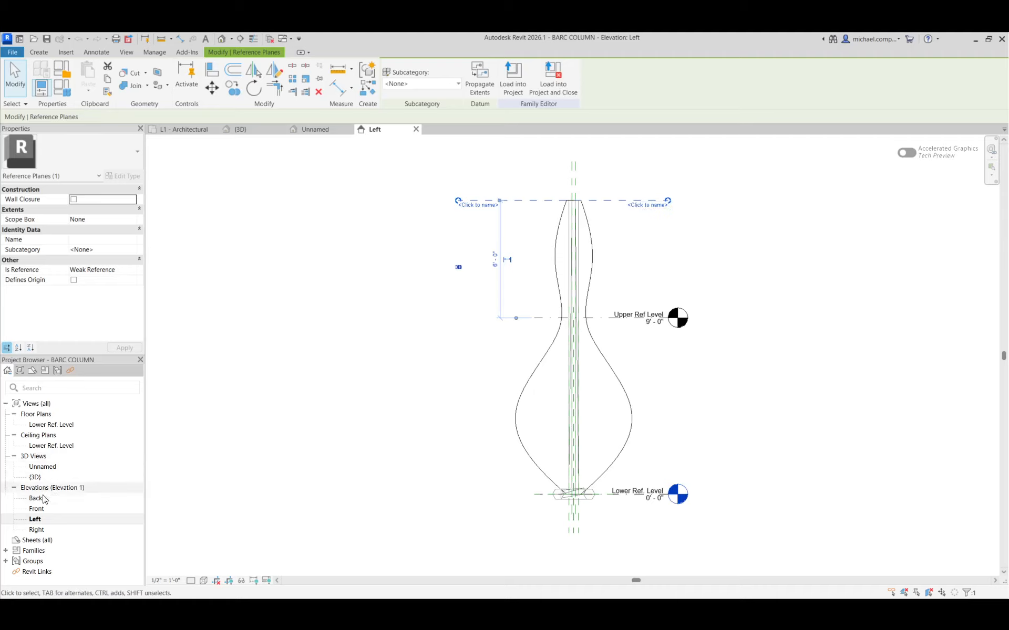
left_click(36, 509)
double_click(37, 511)
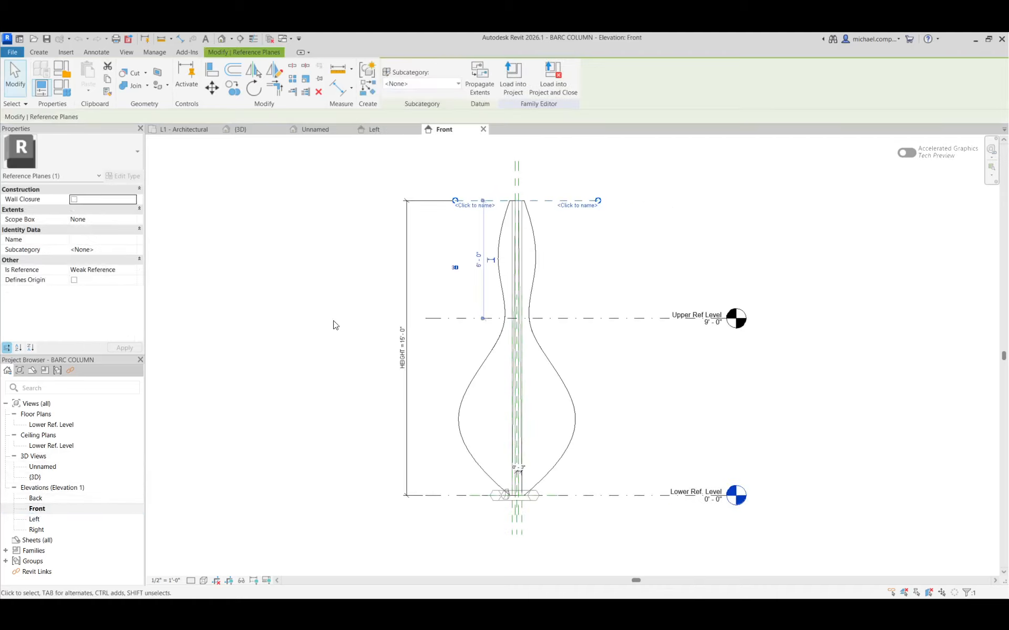
left_click(406, 284)
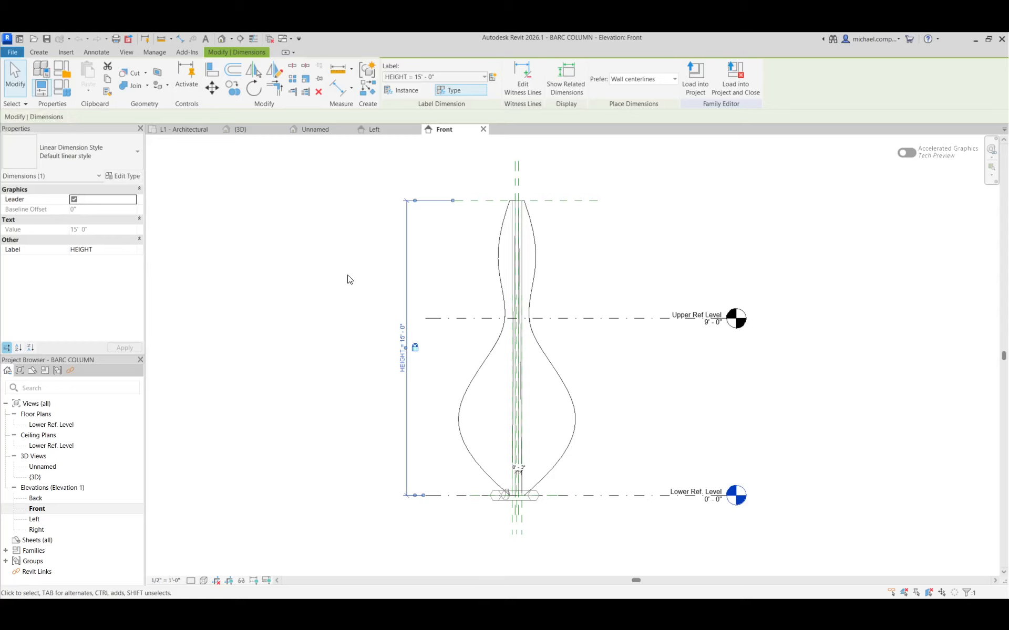
key("Escape")
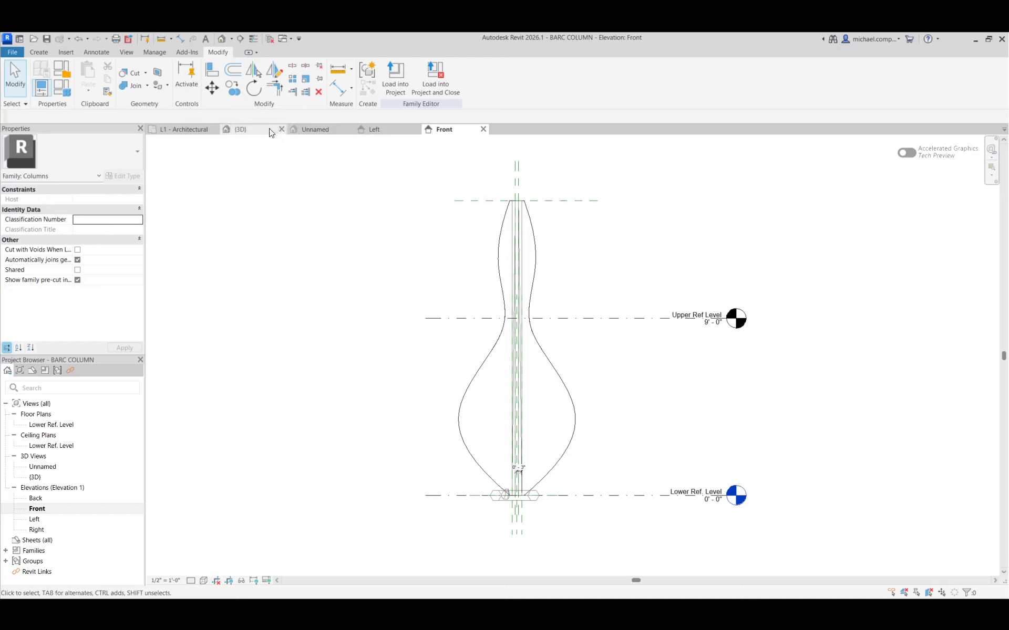
Align the top of the curved vase-shaped body to the Upper Ref Level and lock the alignment.
key("a")
key("l")
left_click(587, 319)
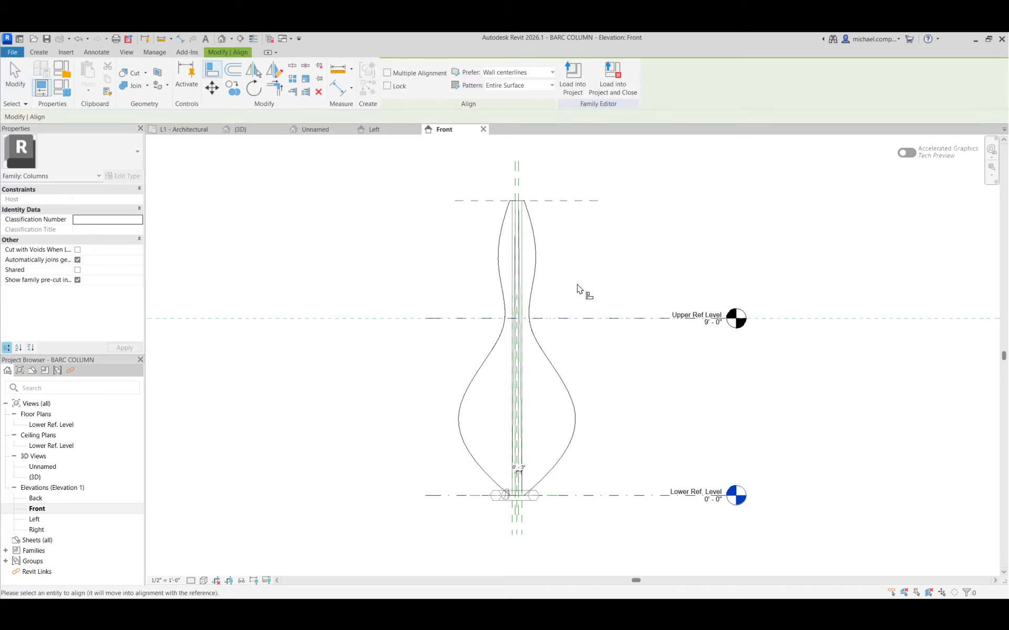
left_click(519, 207)
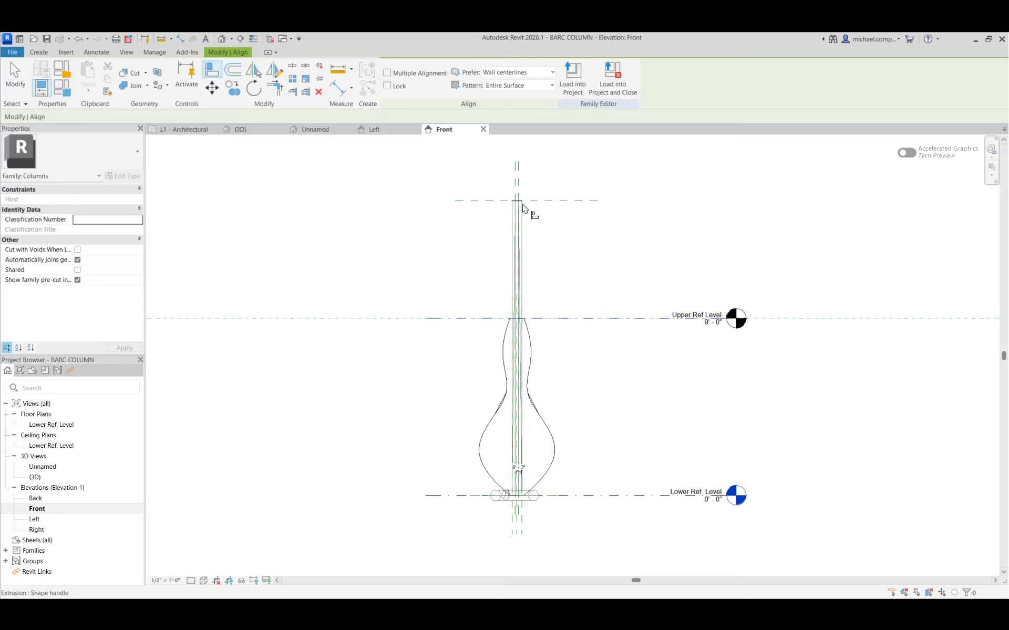
left_click(587, 305)
Align the tops of the cruciform extrusions to the Upper Ref Level, removing their conflicting constraints and locking the alignments.
left_click(555, 318)
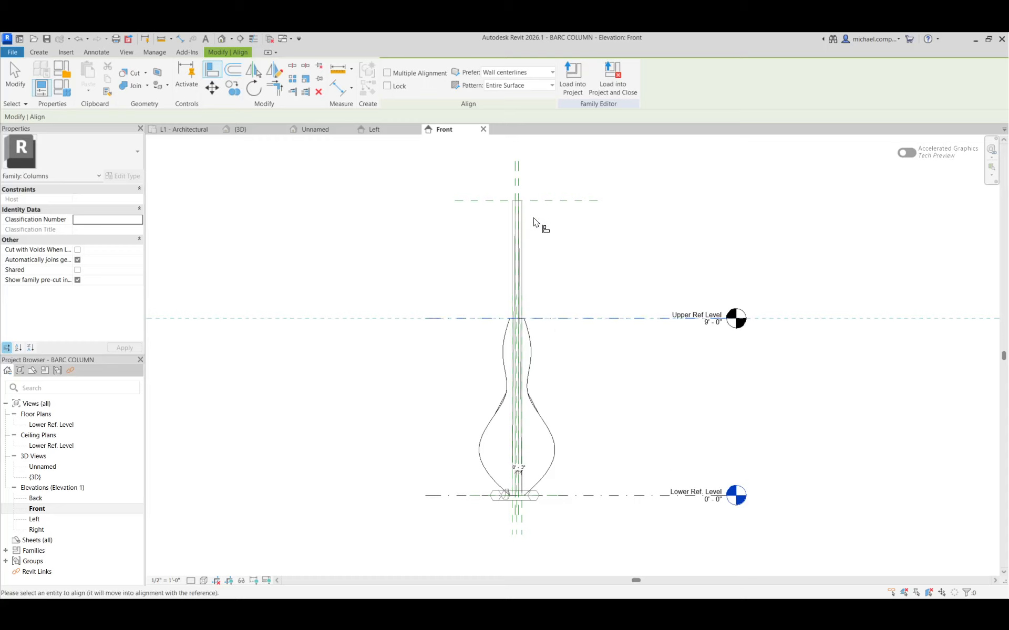
left_click(525, 209)
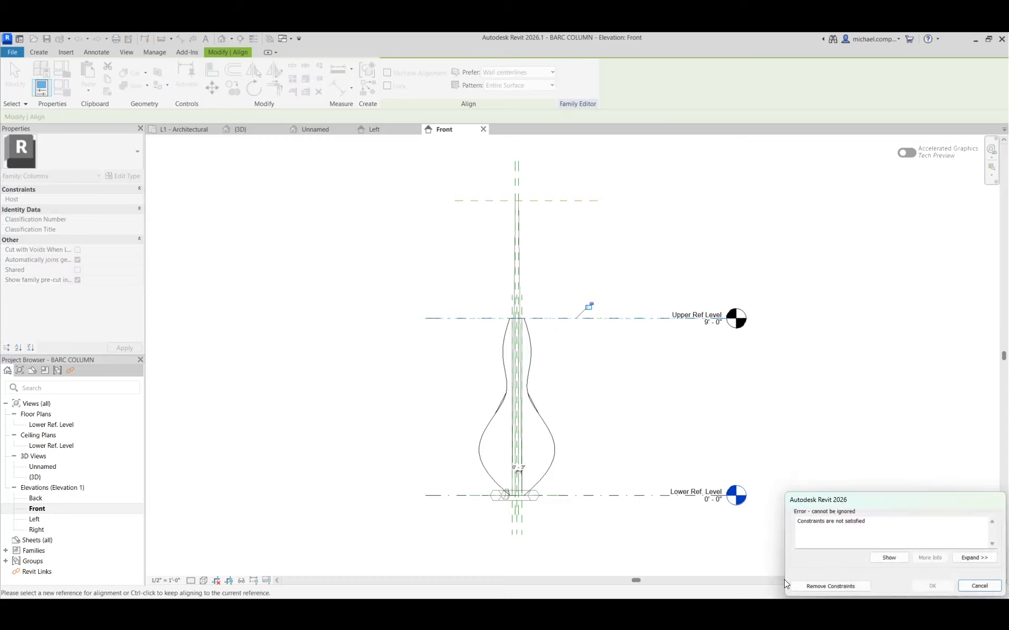
left_click(799, 585)
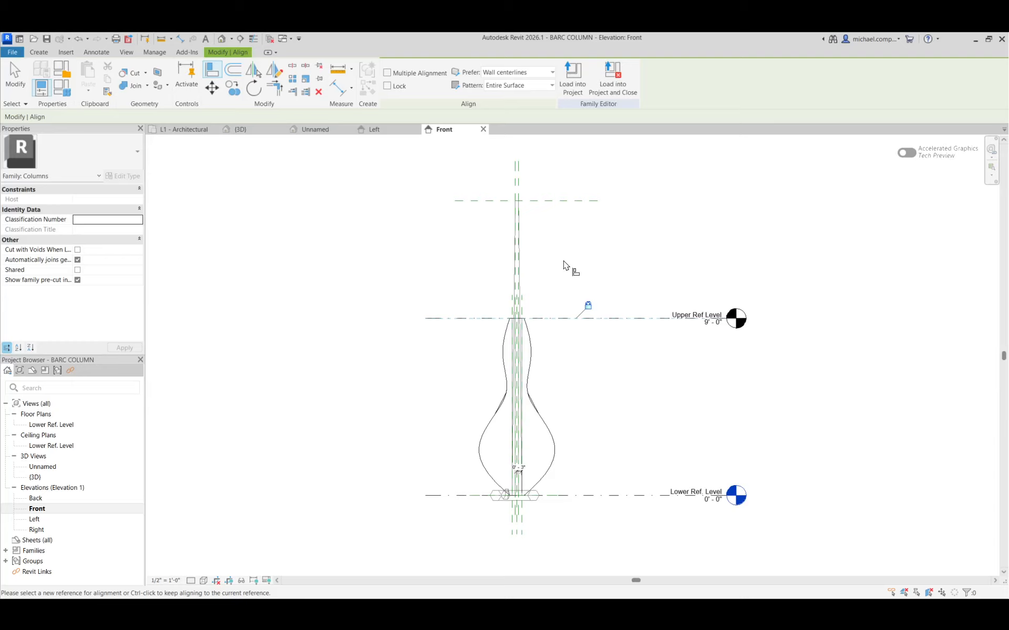
left_click(555, 318)
left_click(523, 208)
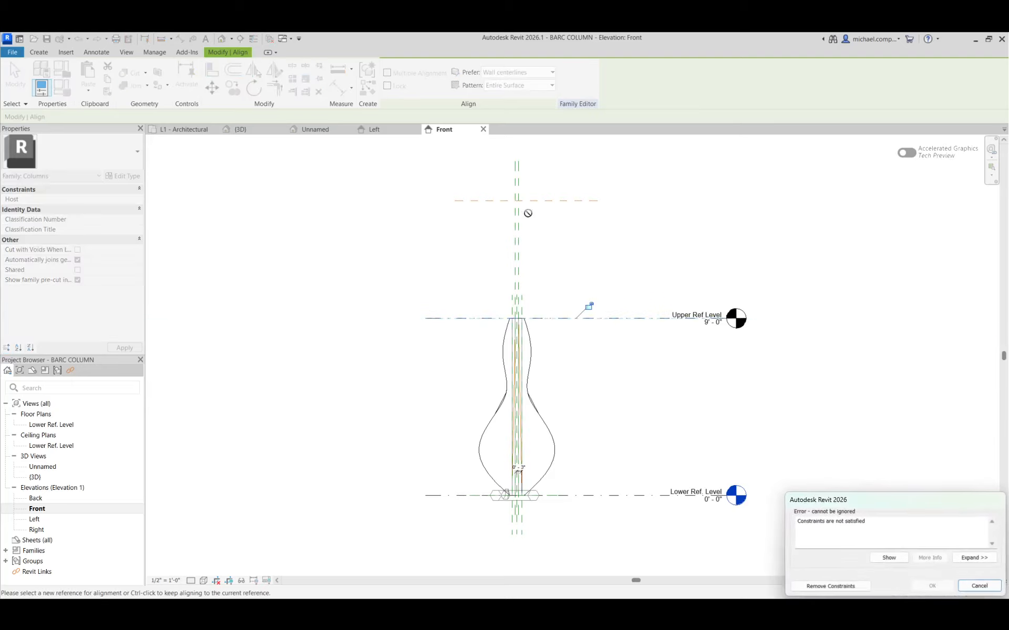
left_click(825, 585)
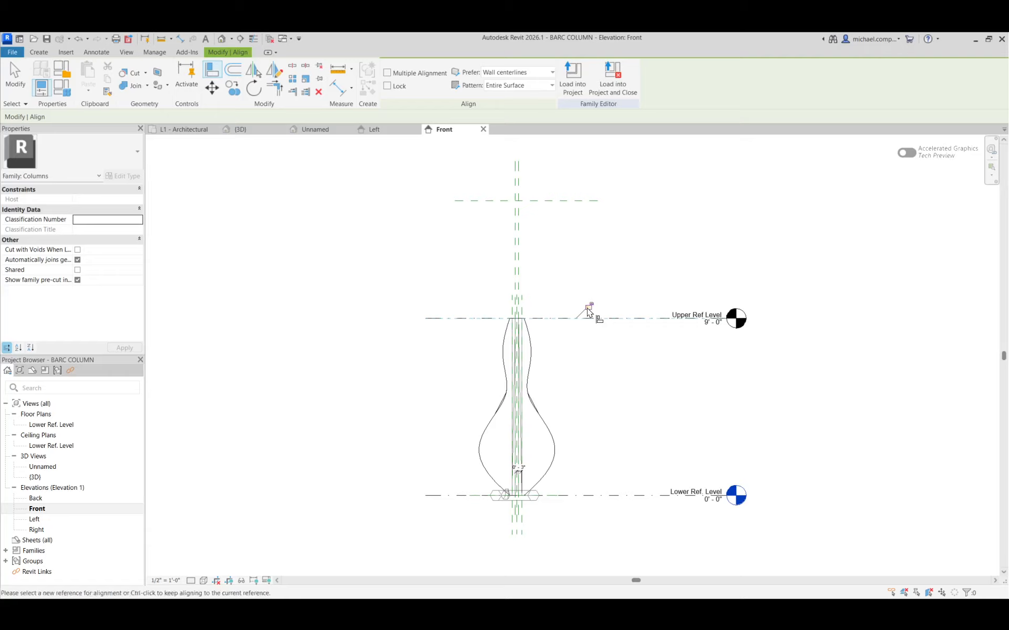
key("Escape")
key("Escape")
Set the elevation of the Upper Ref Level to 15' to test that the column geometry follows it.
scroll(573, 335, "up", 2)
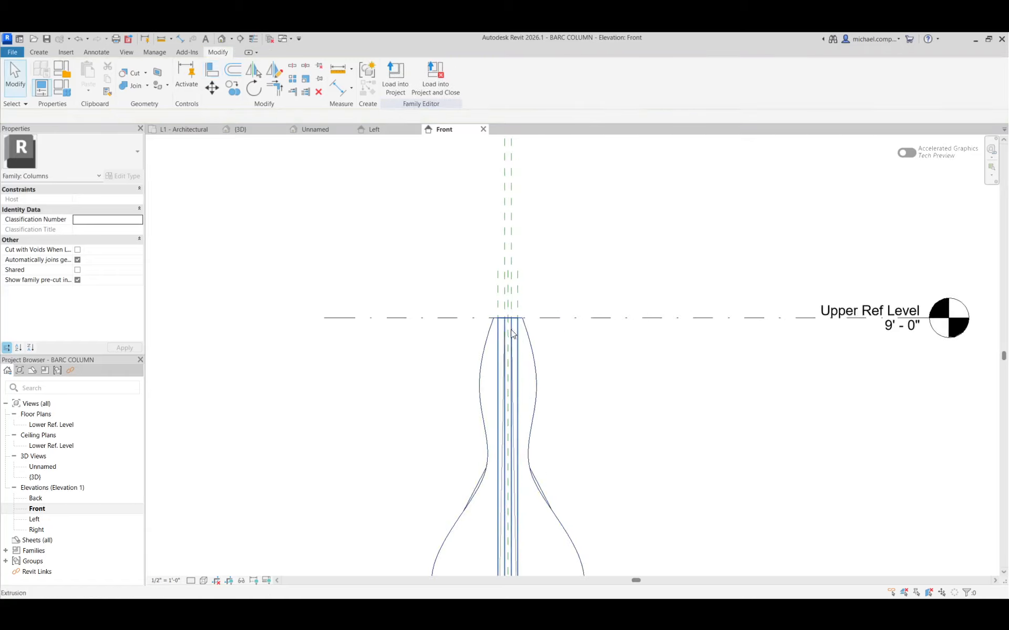
scroll(580, 334, "down", 4)
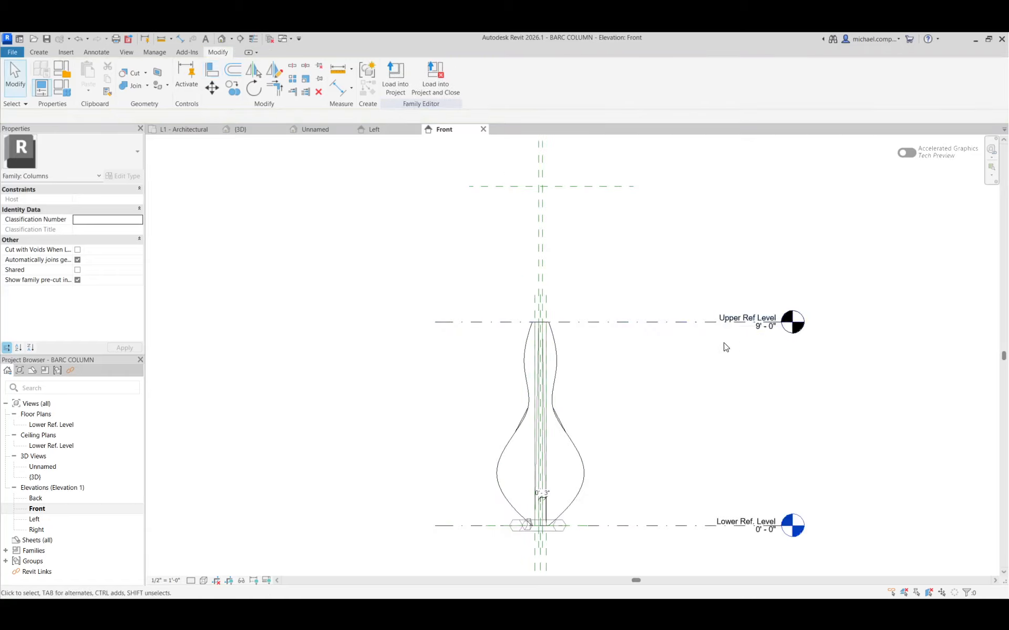
left_click(756, 324)
left_click(761, 329)
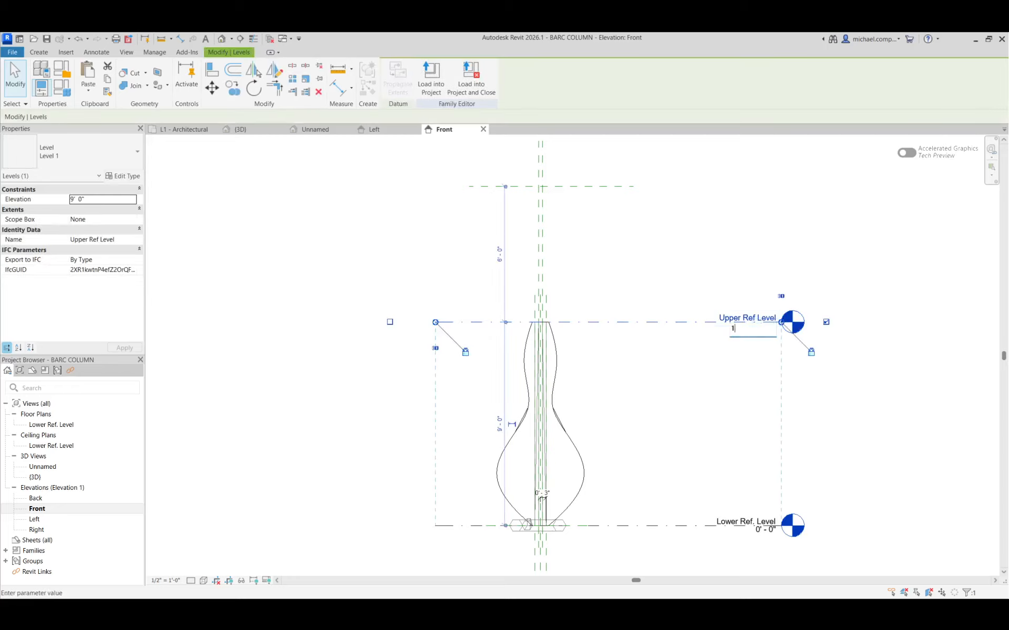
type("15")
key("Return")
left_click(674, 320)
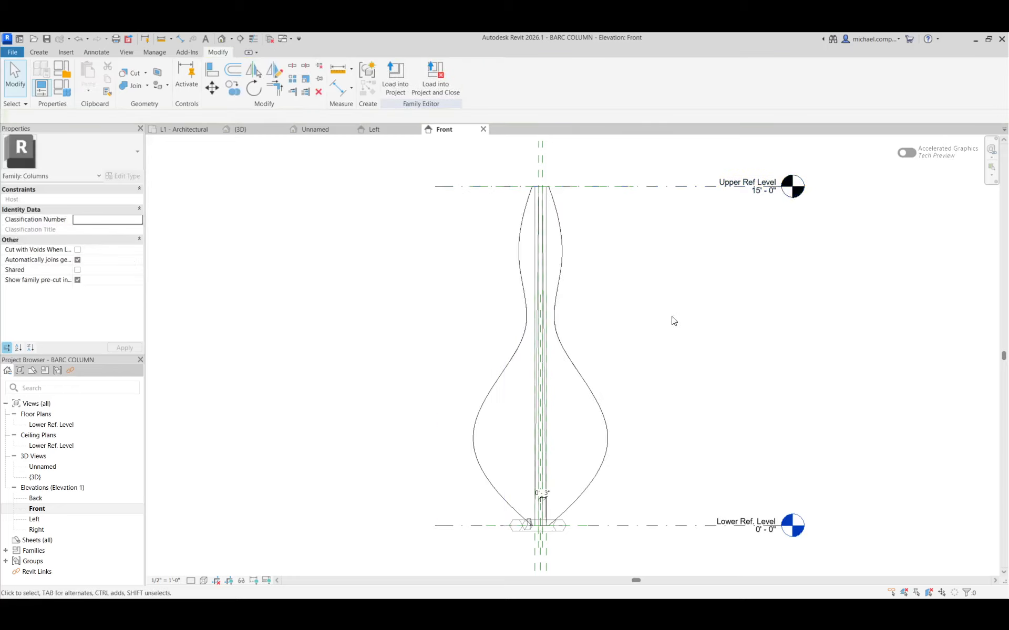
Load the edited family into the project and close it, replacing the existing BARC COLUMN.rfa file.
left_click(437, 81)
left_click(490, 328)
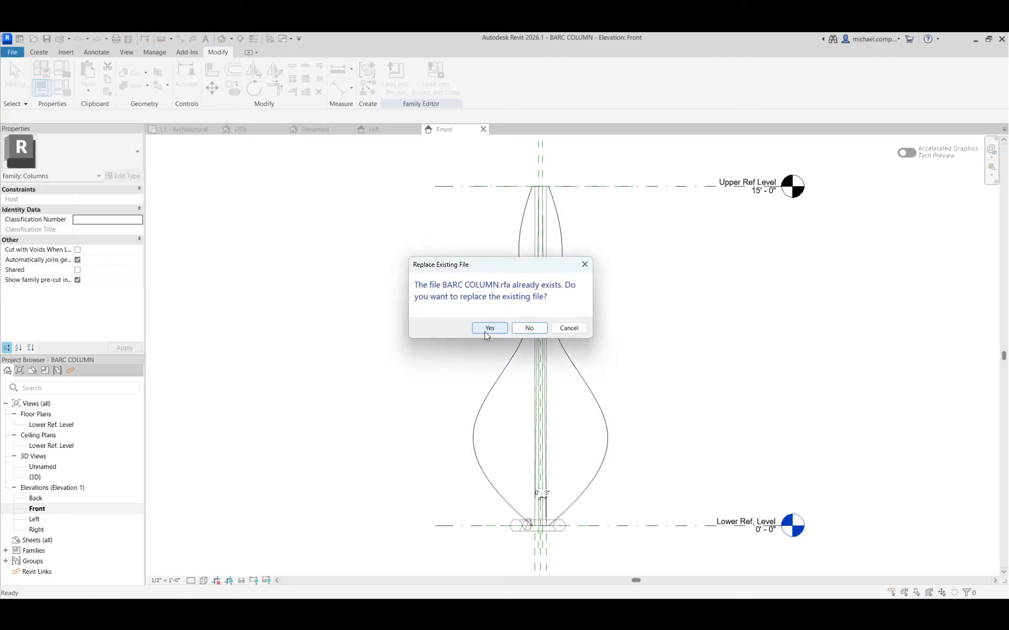
left_click(486, 331)
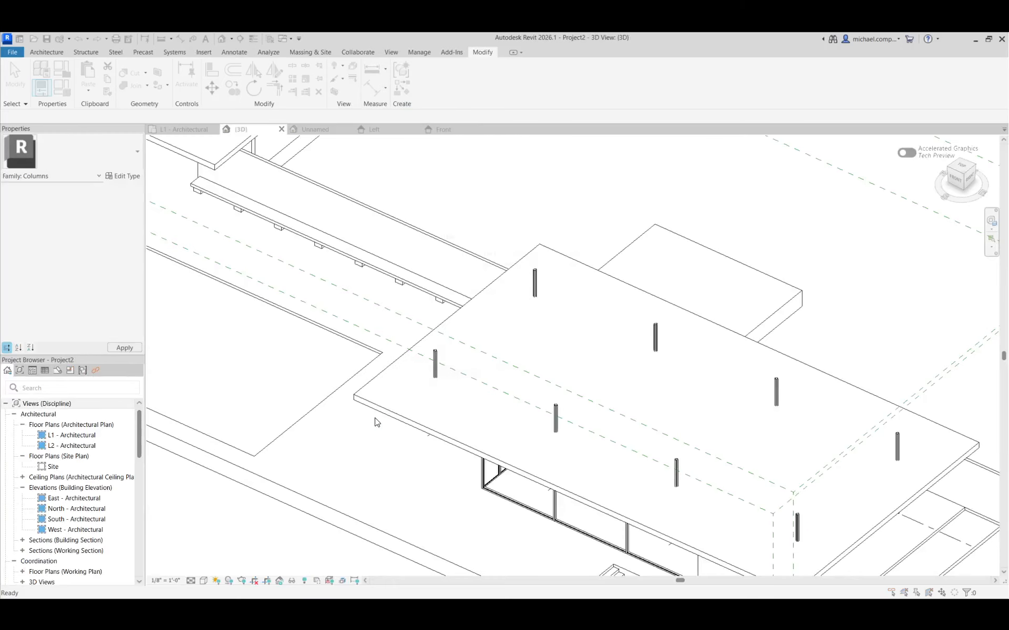
left_click(477, 325)
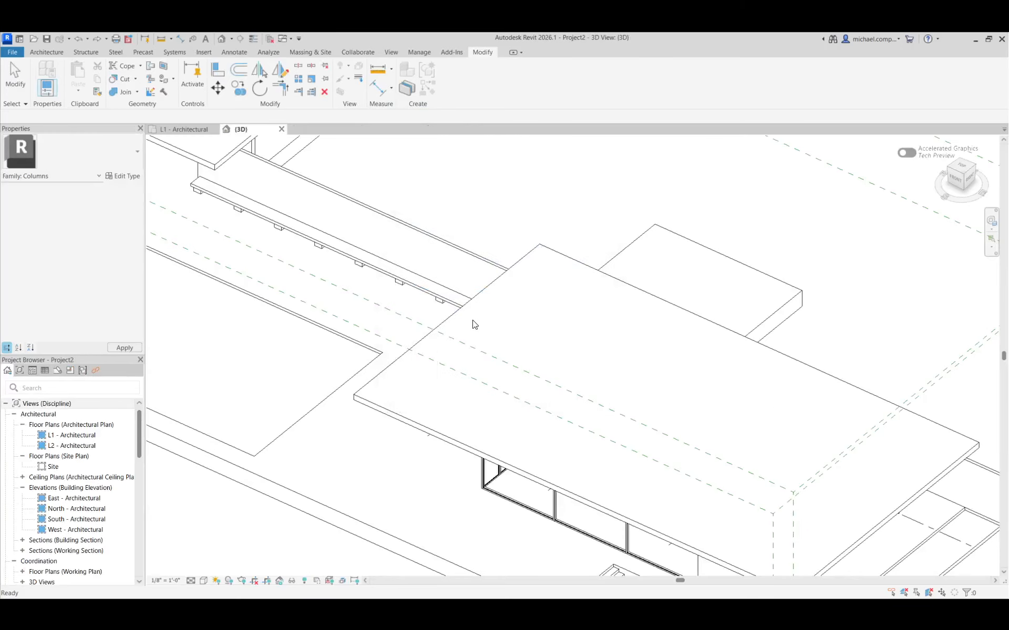
Attach the top of the column at grids A and 2 to the main pavilion roof.
scroll(470, 386, "down", 3)
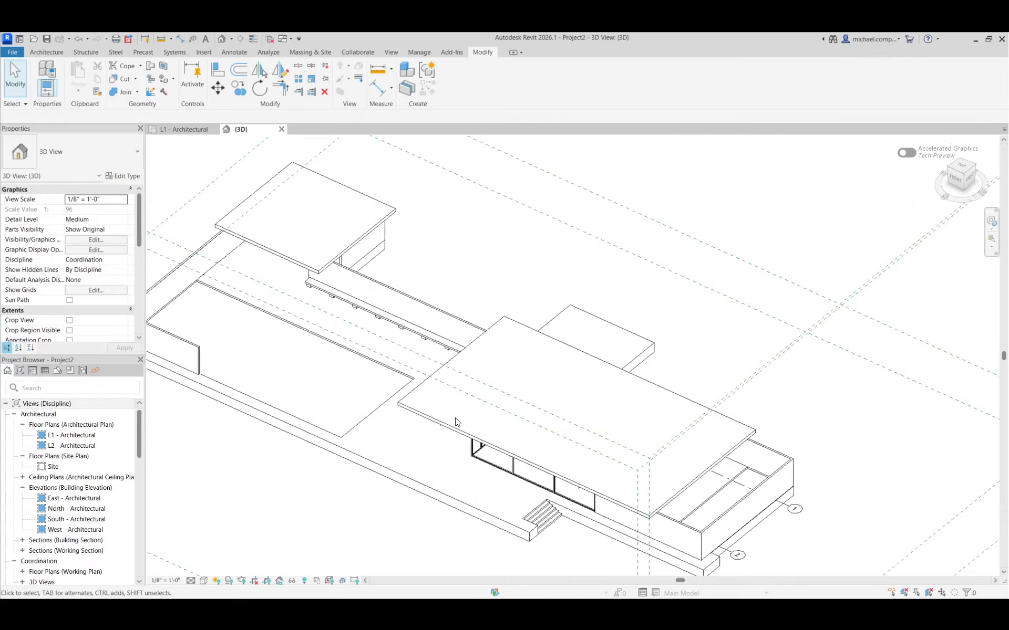
middle_click_drag(455, 419, 473, 362, "shift")
scroll(440, 426, "up", 5)
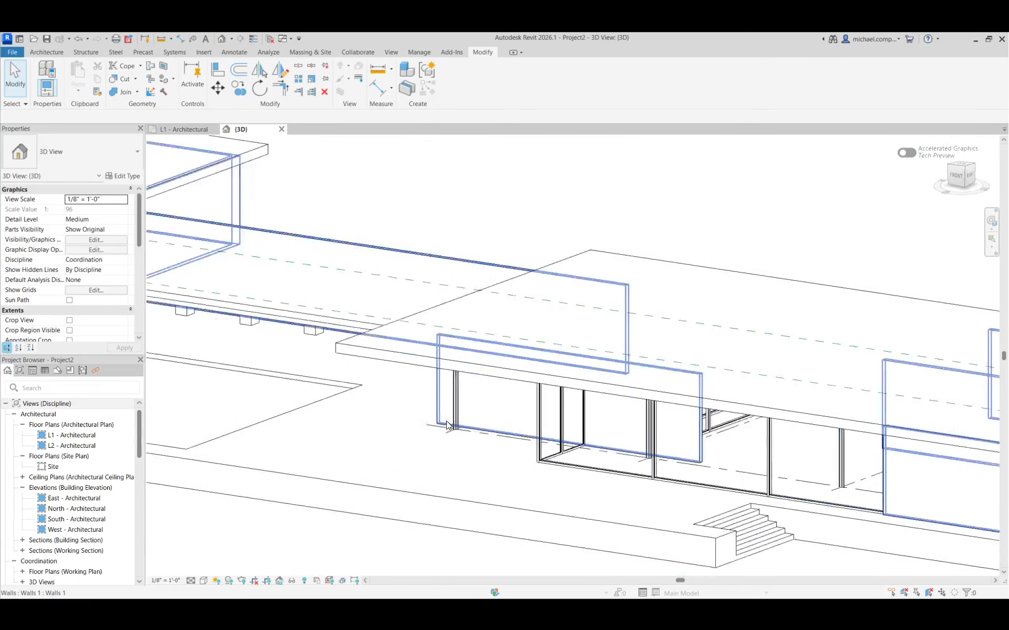
left_click(459, 415)
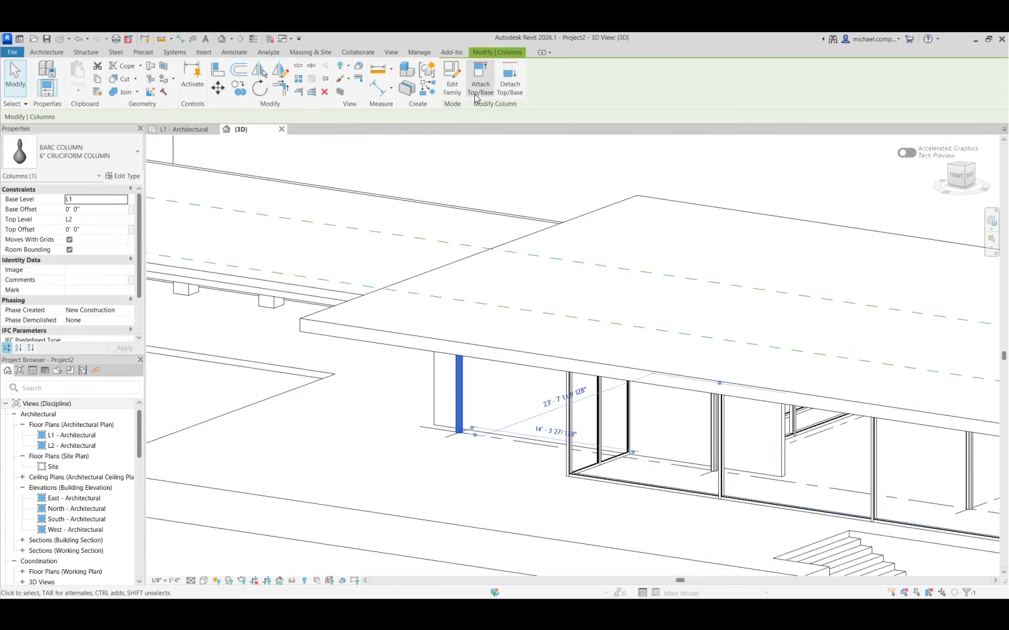
left_click(509, 79)
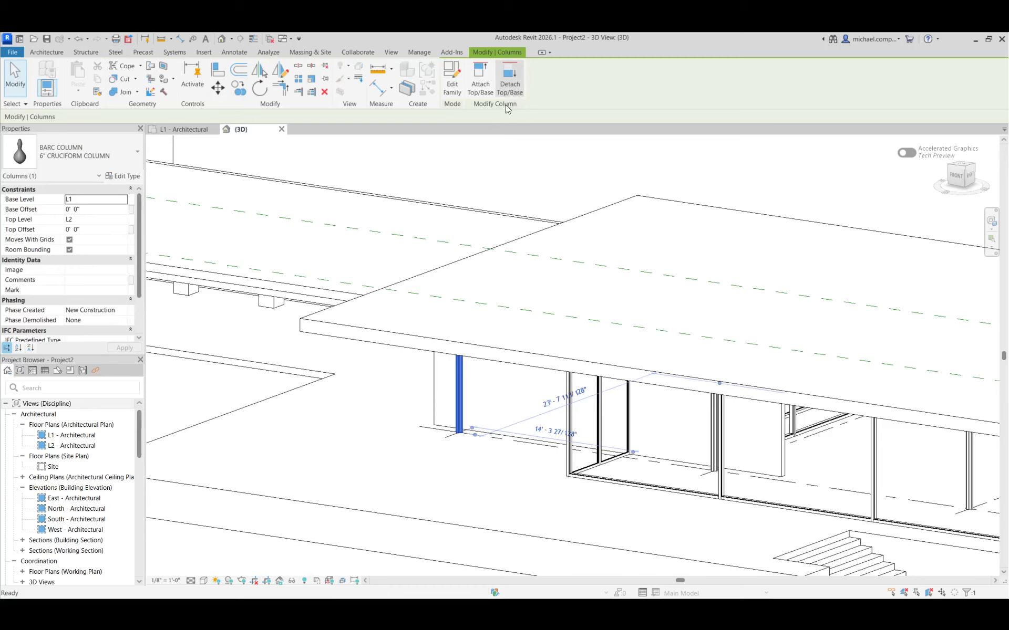
left_click(476, 269)
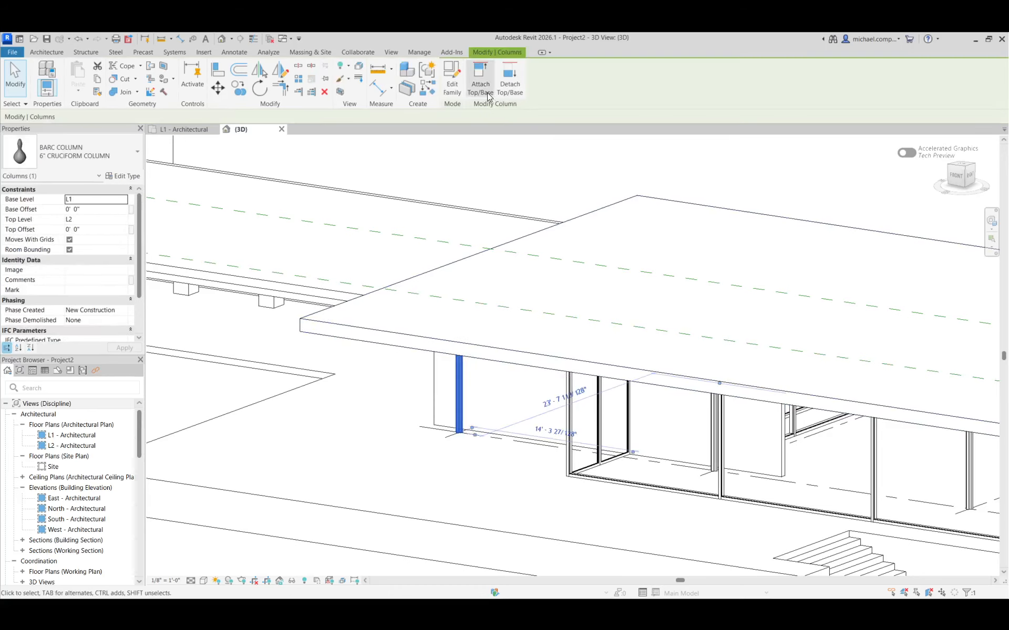
left_click(488, 95)
left_click(415, 274)
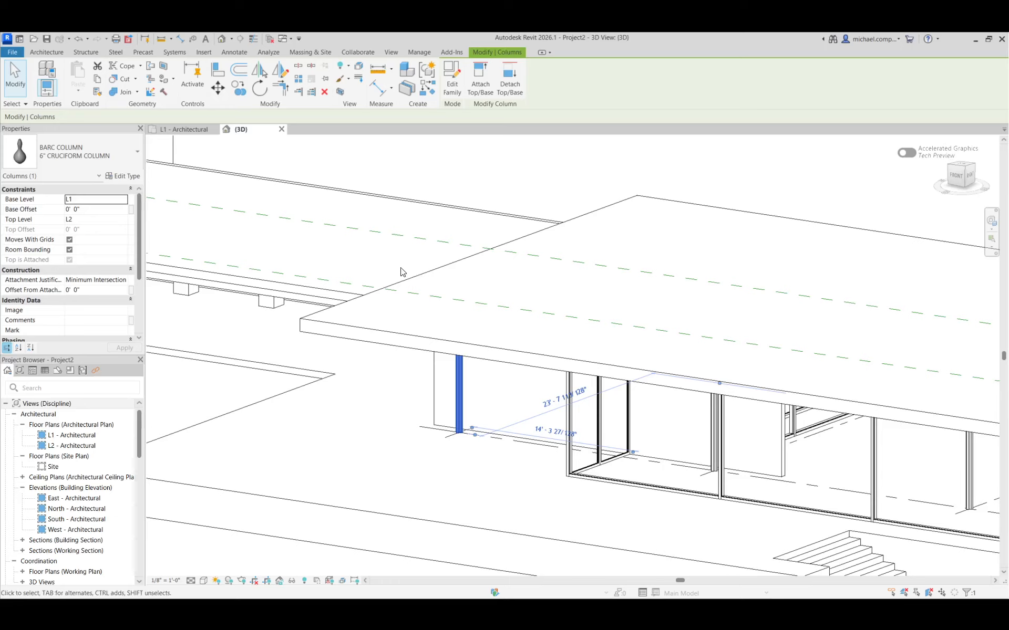
Review the selected cruciform column's type properties and the column types available in the project.
left_click(122, 176)
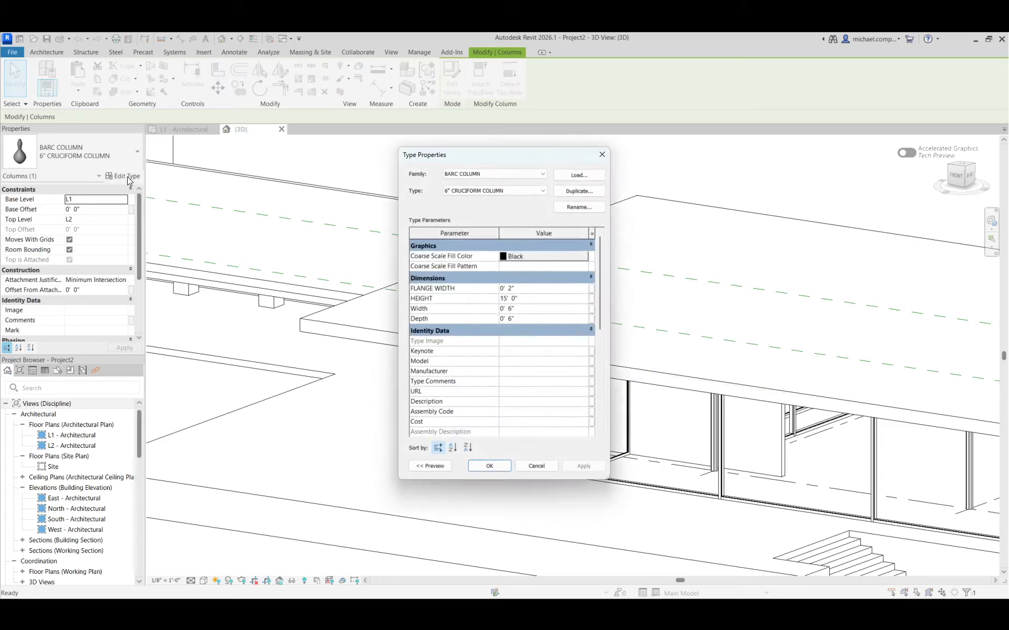
key("Escape")
left_click(100, 153)
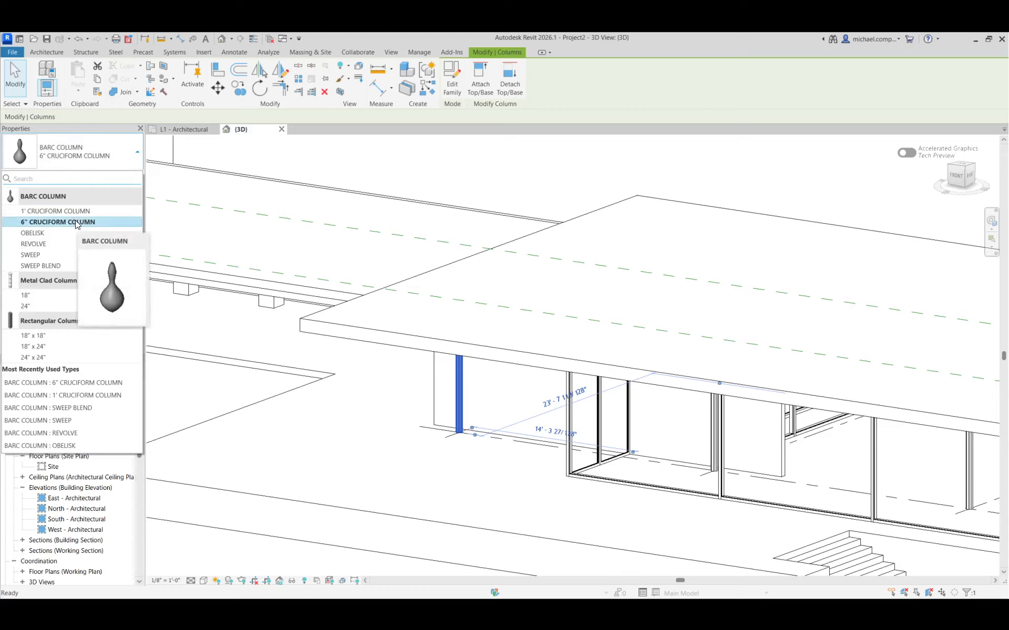
left_click(225, 305)
Raise and thicken the main pavilion roof with its shape handles to test that the attached columns follow it.
middle_click_drag(503, 416, 572, 351, "shift")
scroll(554, 344, "up", 4)
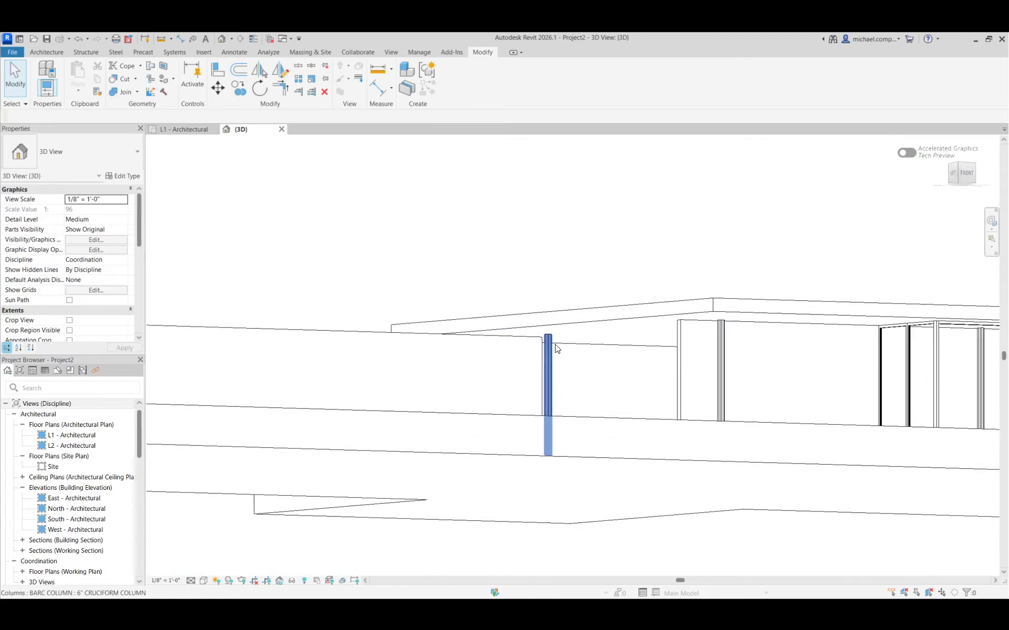
scroll(537, 366, "down", 4)
middle_click_drag(681, 370, 452, 393, "shift")
scroll(422, 369, "down", 2)
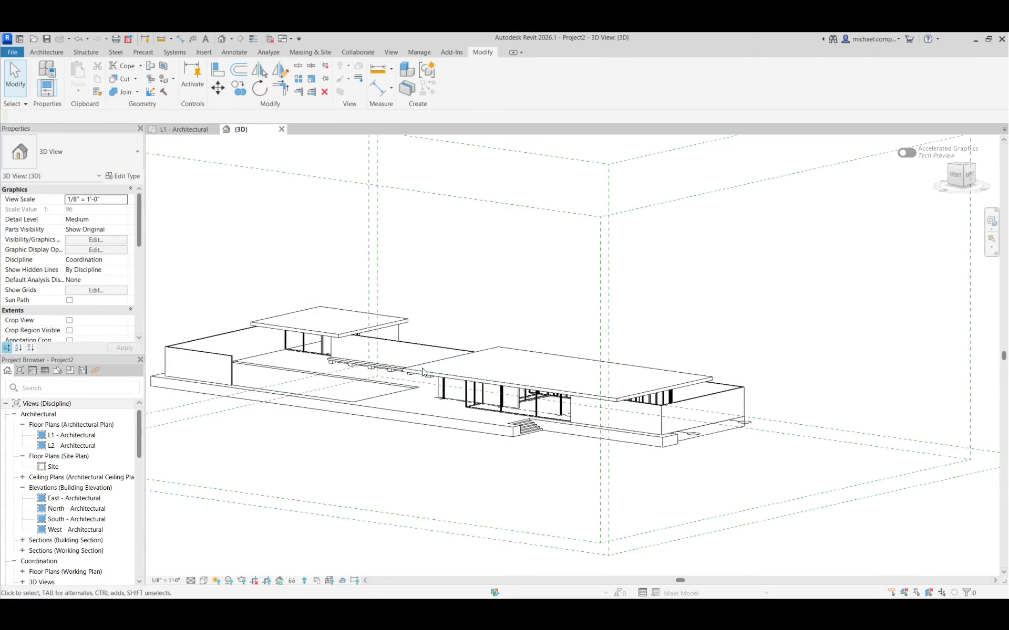
left_click(698, 374)
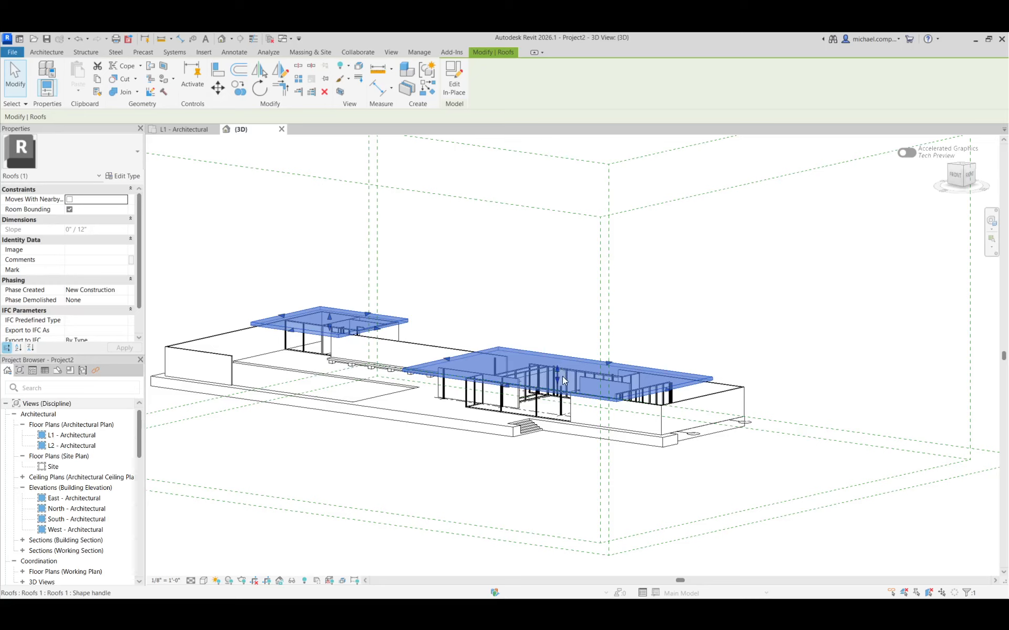
scroll(560, 374, "up", 1)
left_click_drag(556, 367, 552, 342)
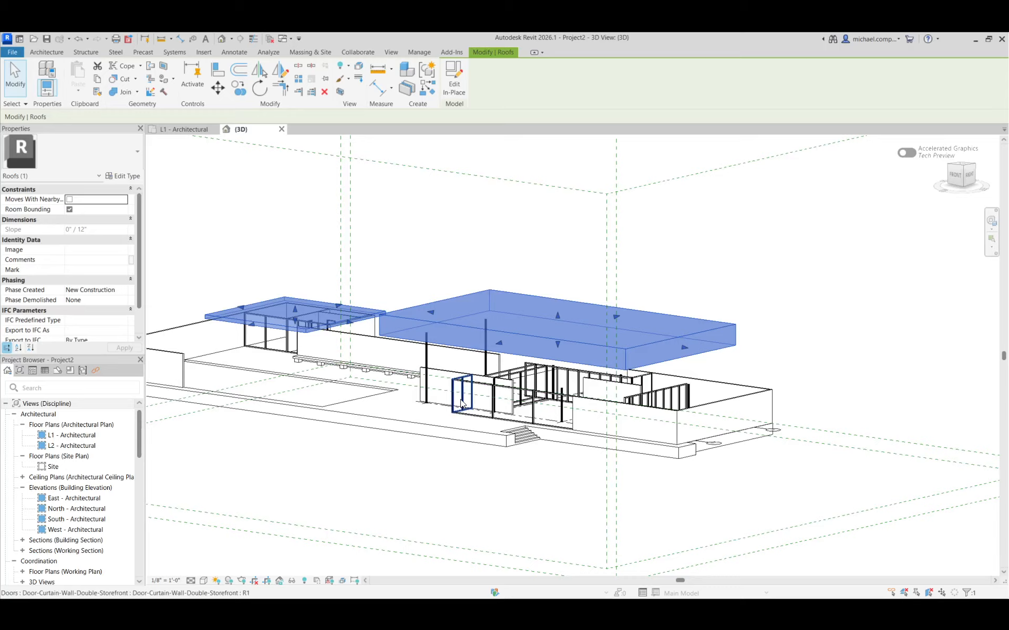
scroll(487, 374, "up", 2)
key("Escape")
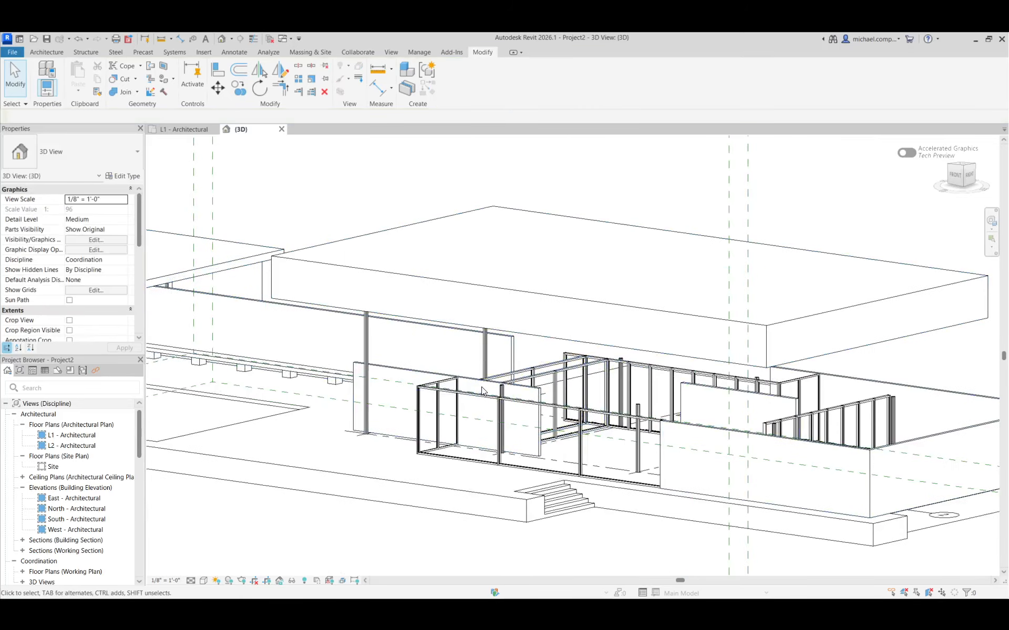
Attach the tops of the two grid B columns, at grids 2 and 1, to the main pavilion roof.
left_click(499, 393)
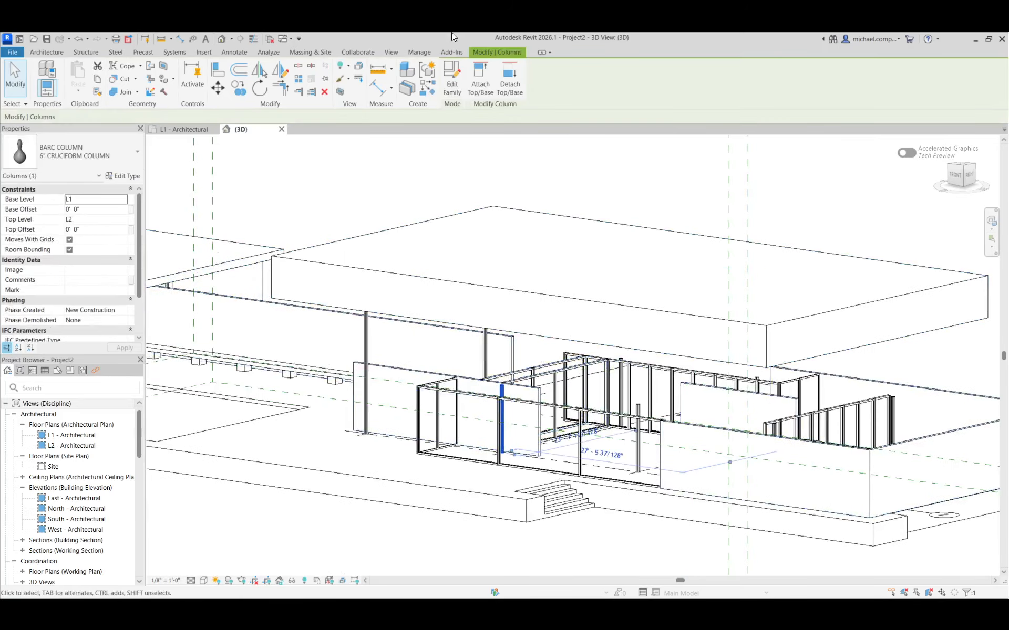
left_click(480, 79)
left_click(480, 274)
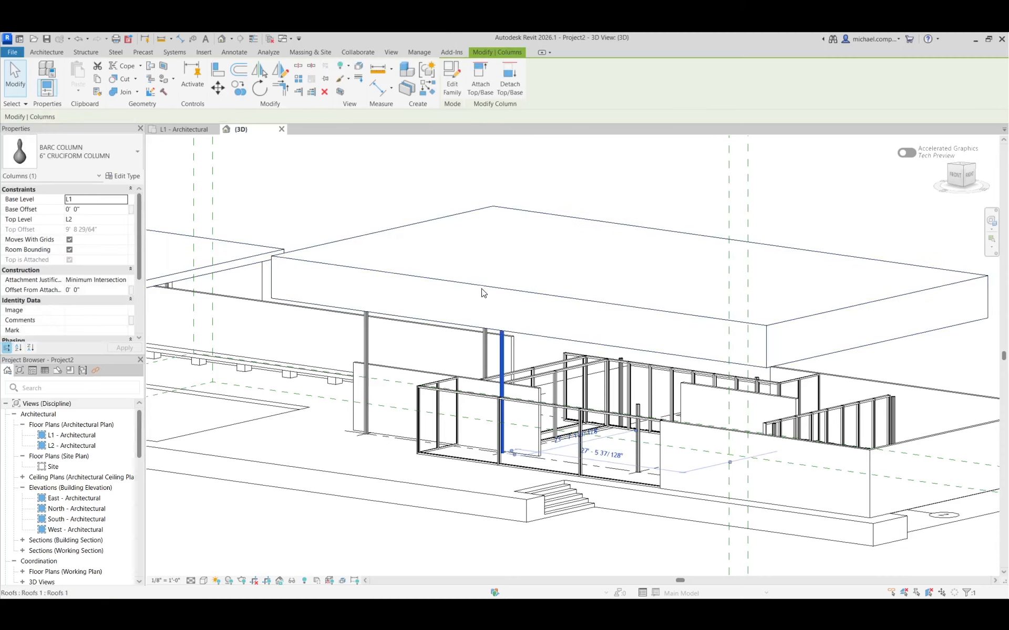
left_click(621, 367)
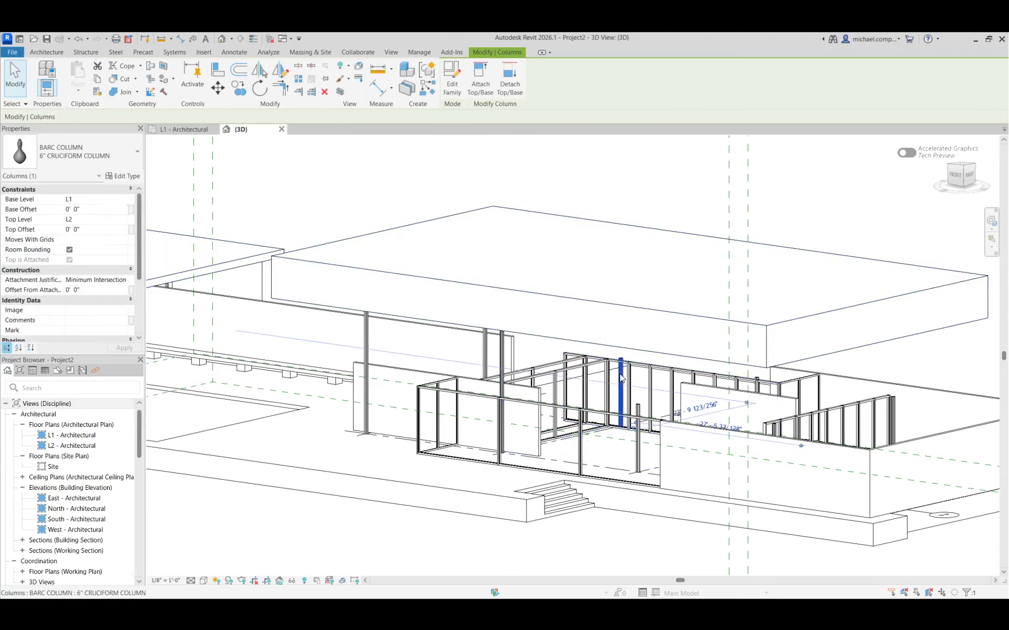
left_click(480, 78)
left_click(612, 271)
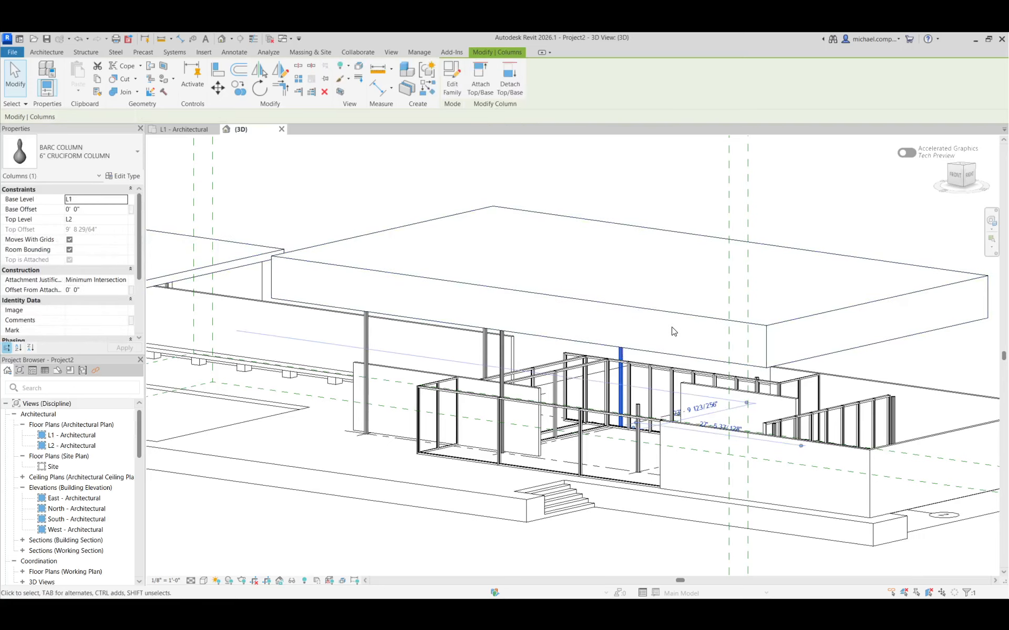
Select the remaining four columns at grids C and D together and attach their tops to the main pavilion roof.
scroll(704, 268, "down", 5)
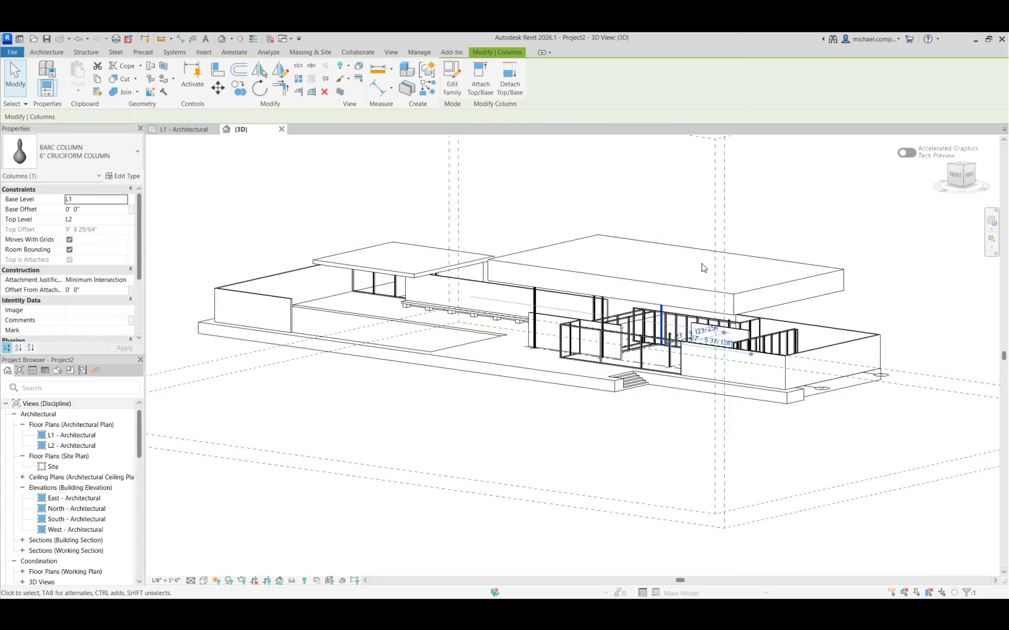
scroll(697, 284, "up", 8)
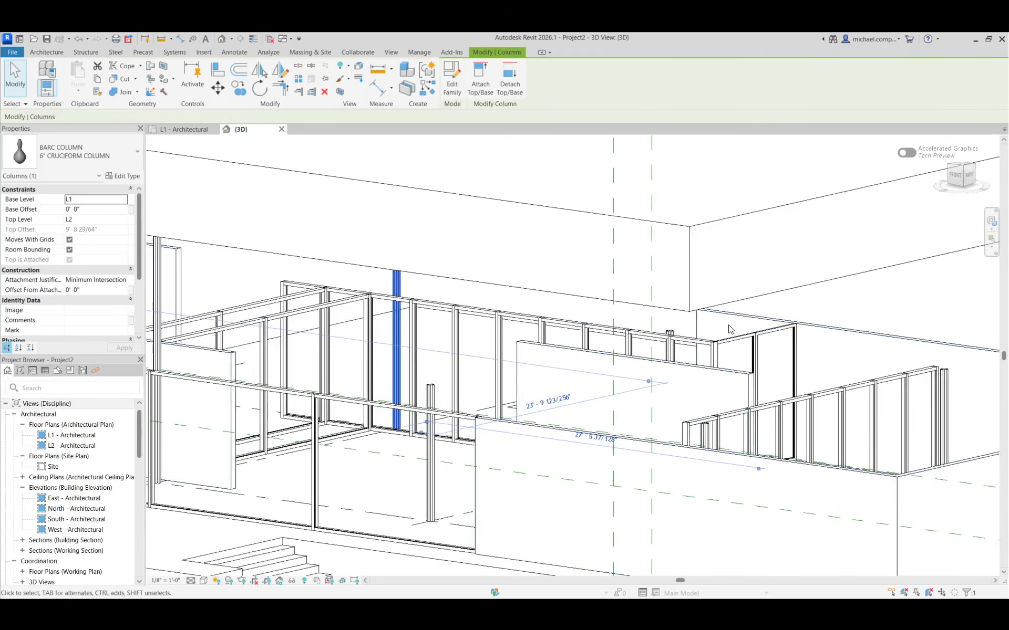
key("Escape")
left_click(673, 333)
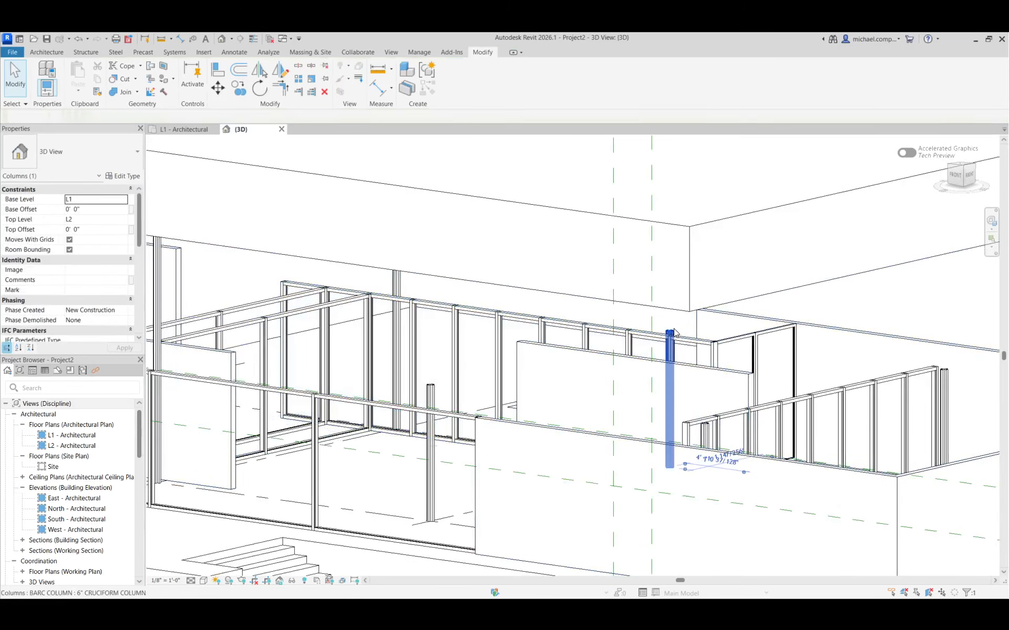
left_click(432, 389, "ctrl")
left_click(944, 399, "ctrl")
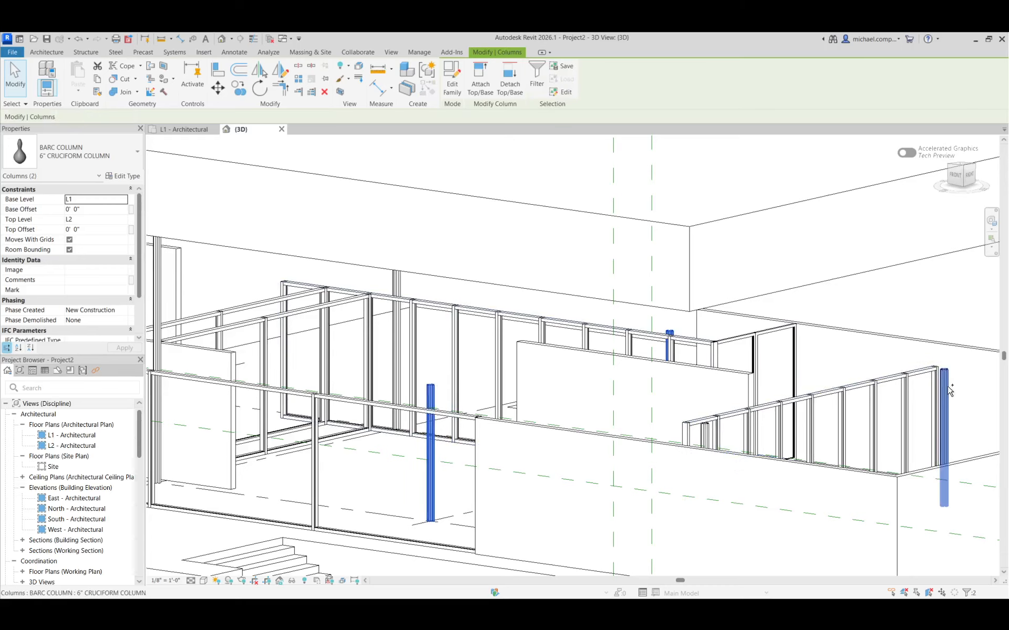
left_click(710, 443, "ctrl")
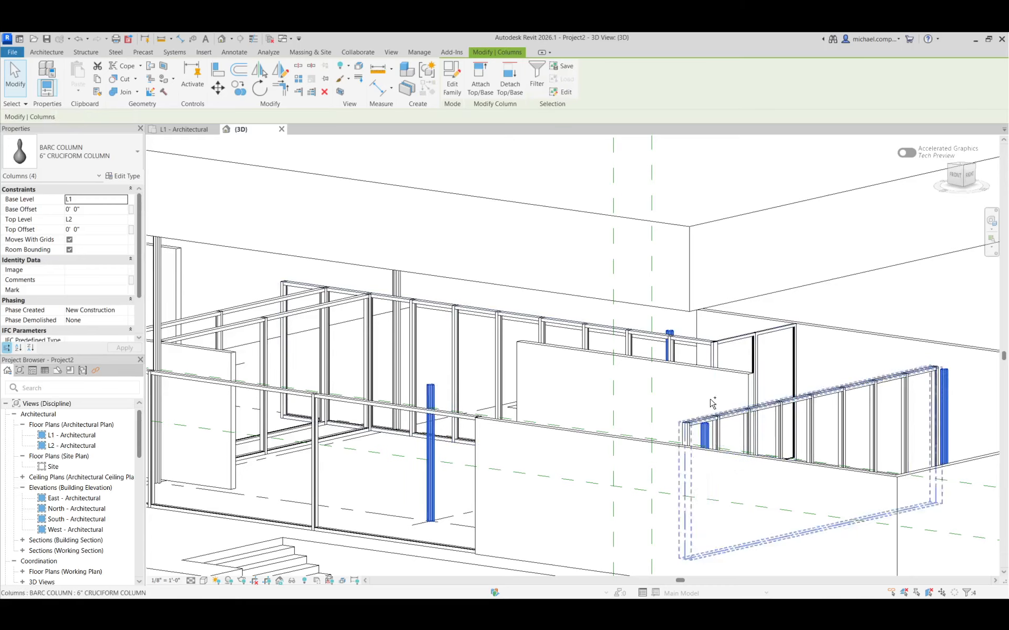
left_click(480, 79)
left_click(561, 213)
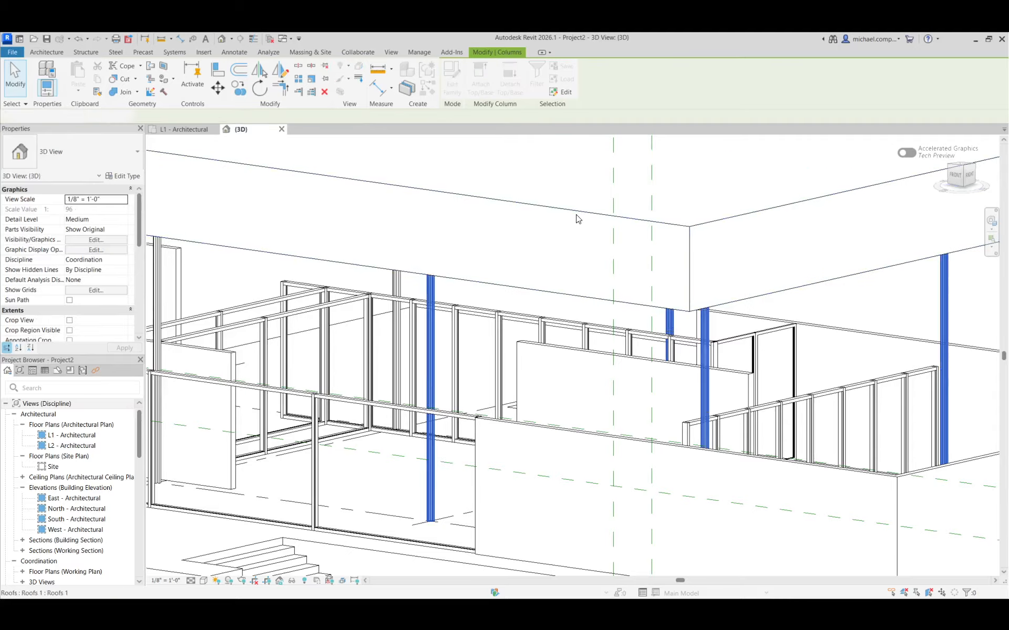
Align the underside and top of the main pavilion roof with the matching faces of the smaller roof.
scroll(583, 266, "down", 5)
middle_click_drag(501, 407, 483, 464, "shift")
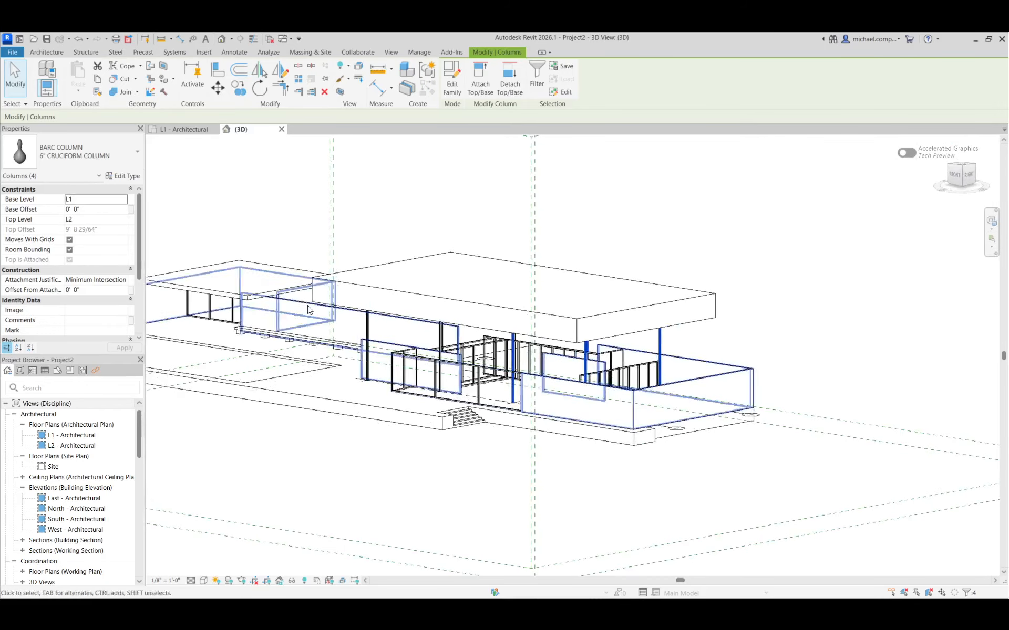
key("Escape")
scroll(213, 292, "up", 4)
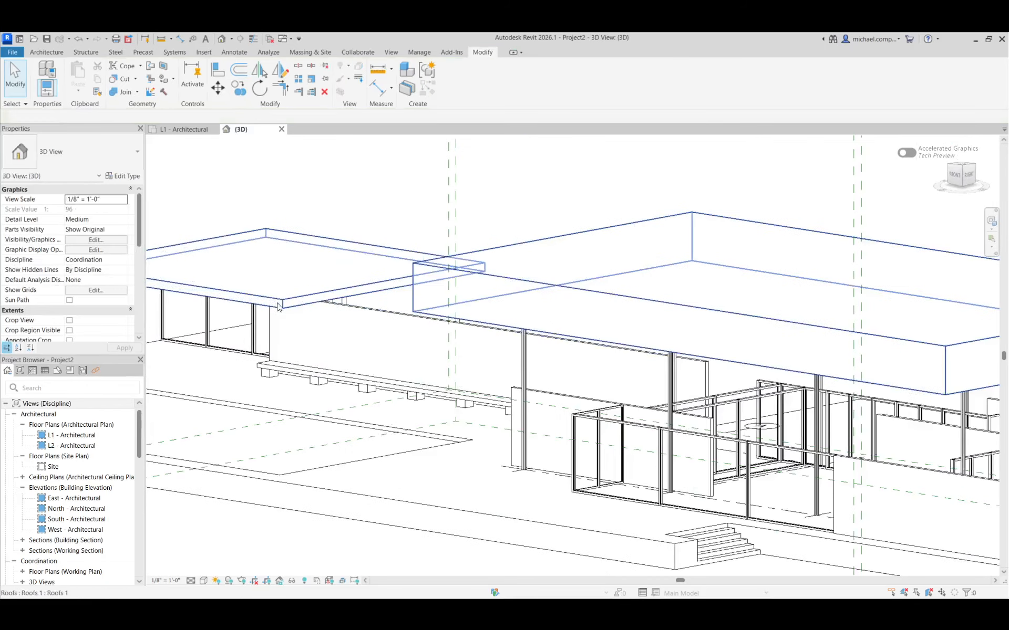
scroll(558, 278, "down", 3)
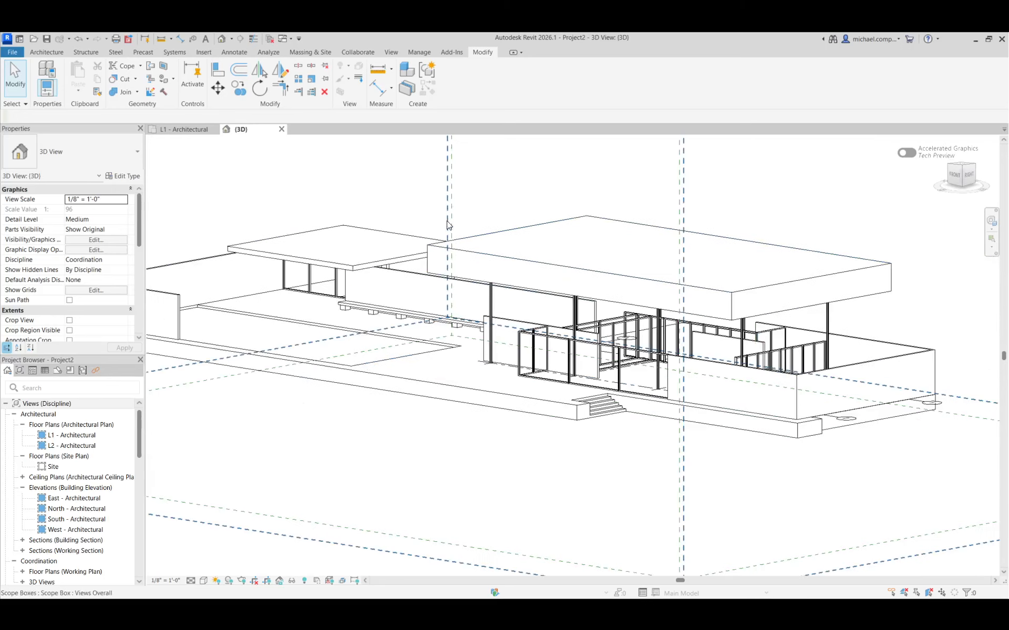
scroll(420, 194, "up", 3)
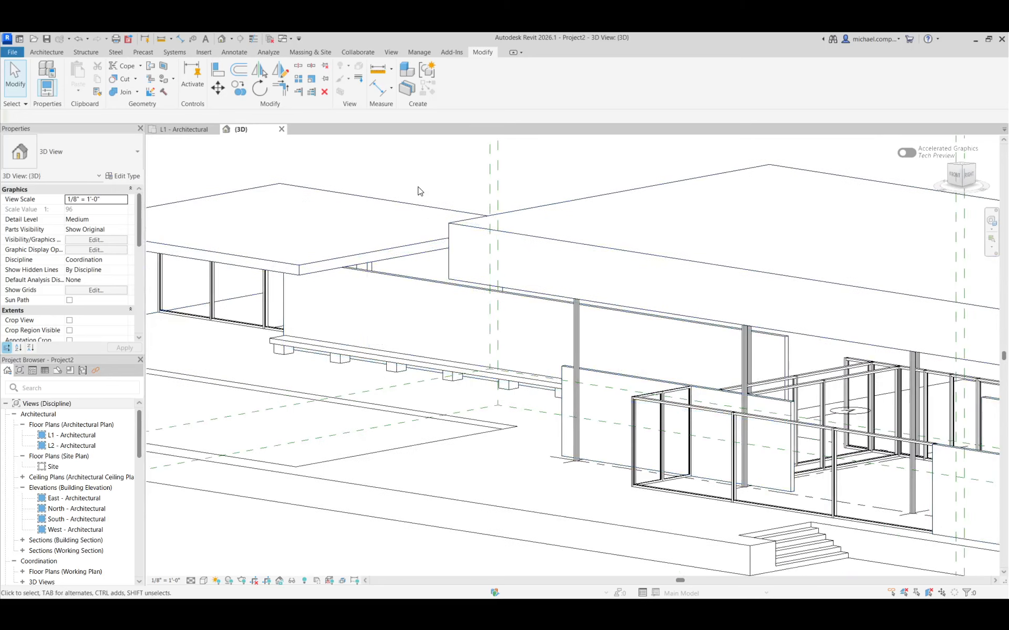
left_click(221, 74)
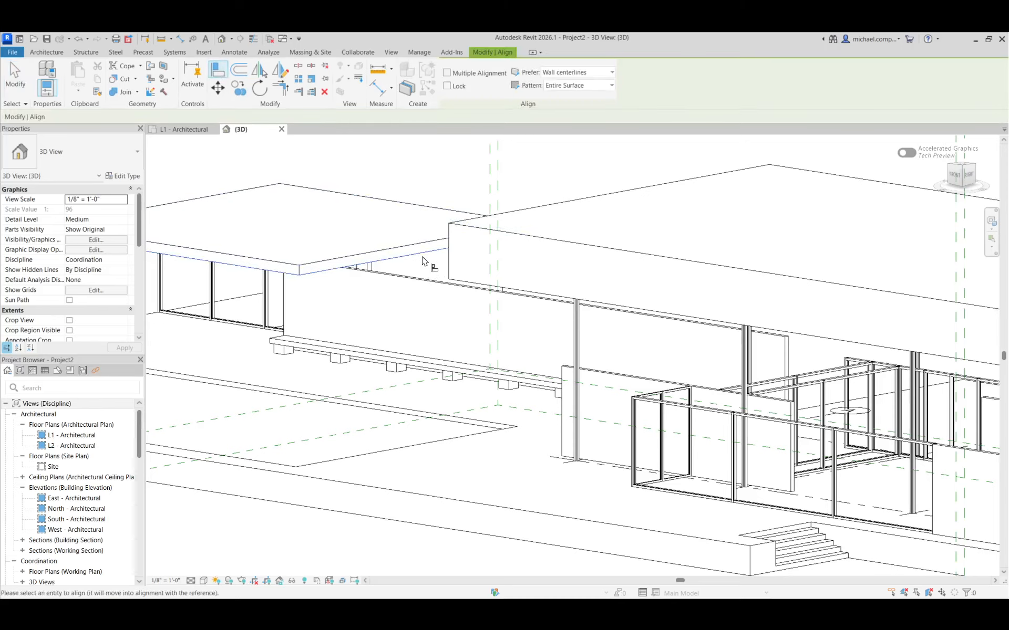
left_click(459, 282)
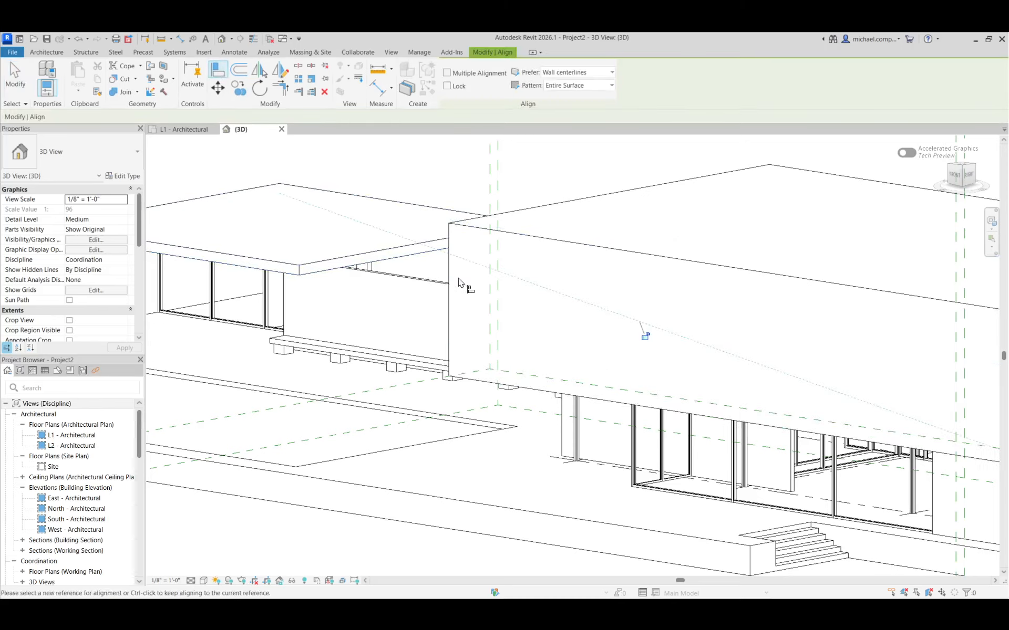
left_click(412, 253)
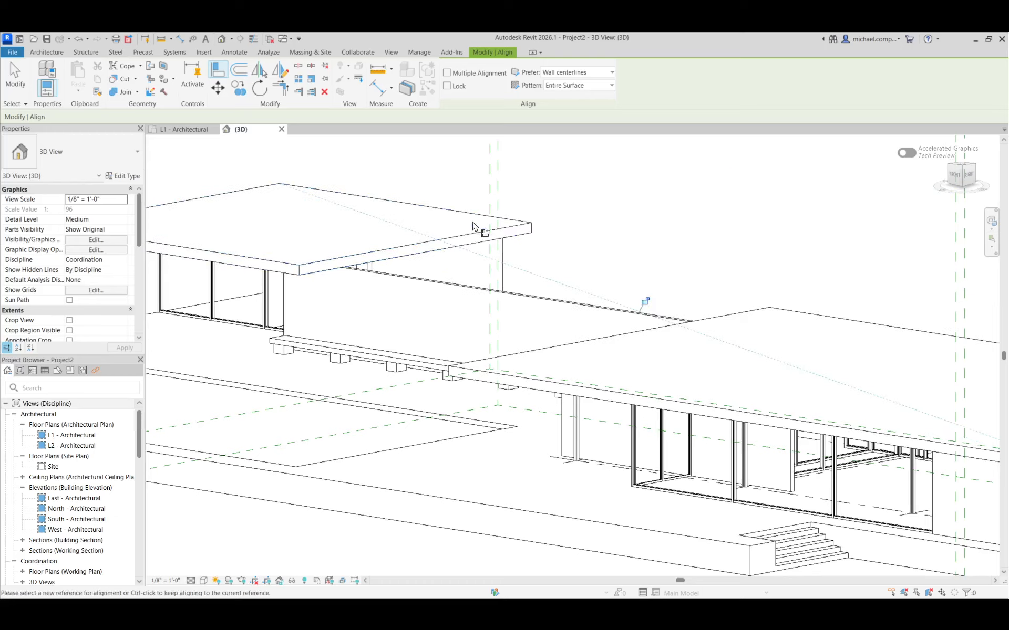
key("Escape")
key("Escape")
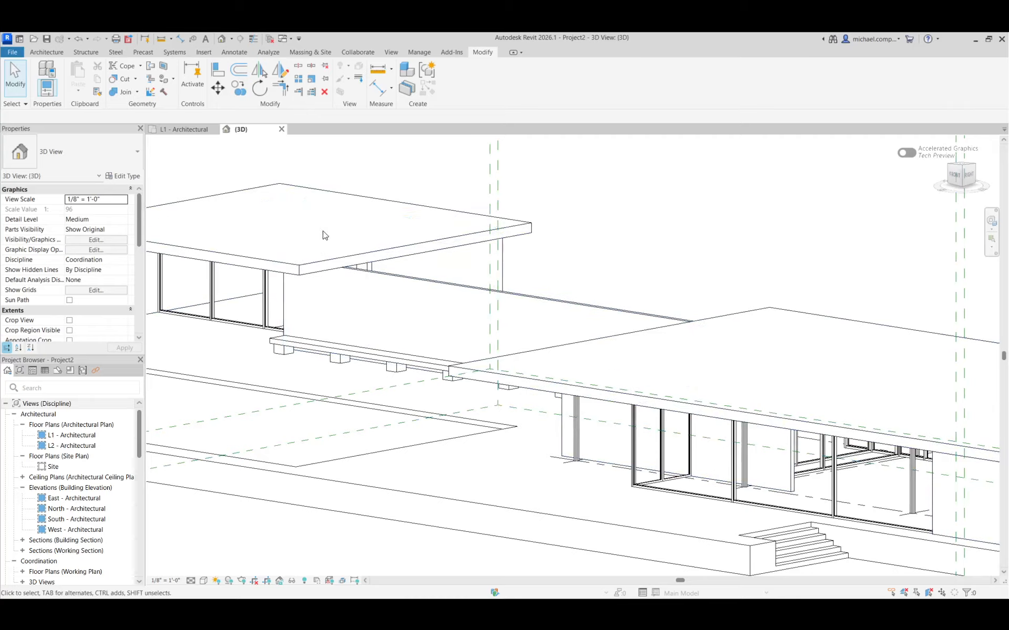
Orient the 3D view to a corner isometric and examine the whole pavilion with both roofs.
scroll(437, 309, "down", 3)
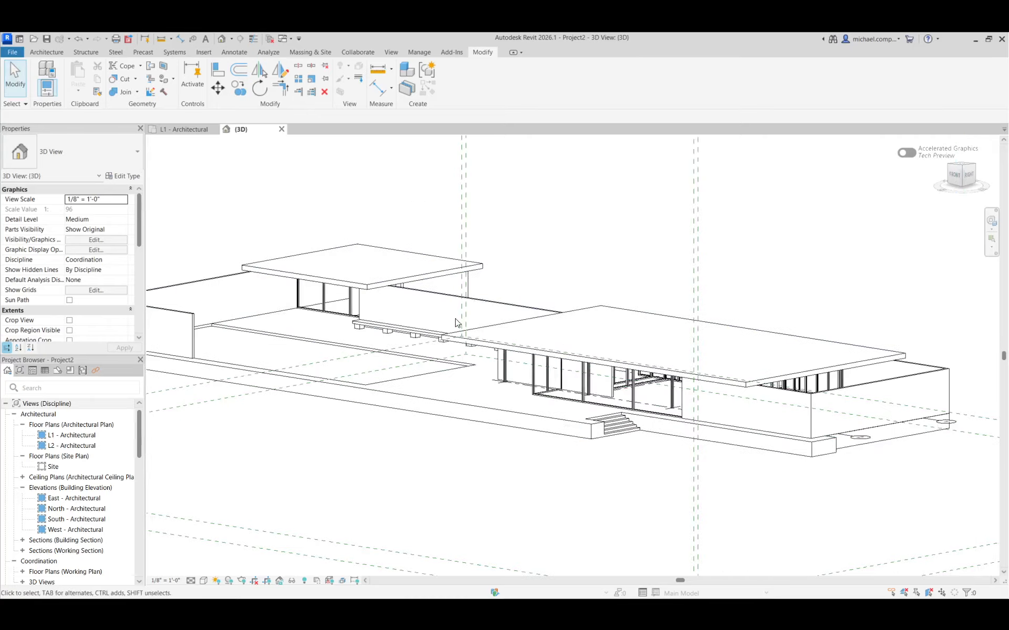
middle_click_drag(456, 323, 562, 466, "shift")
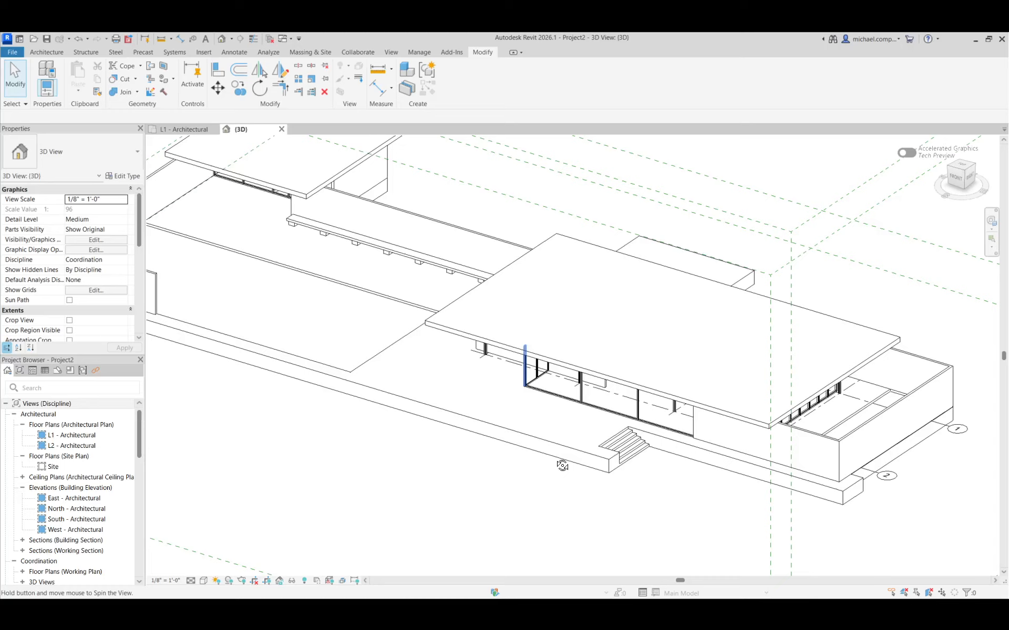
left_click(966, 175)
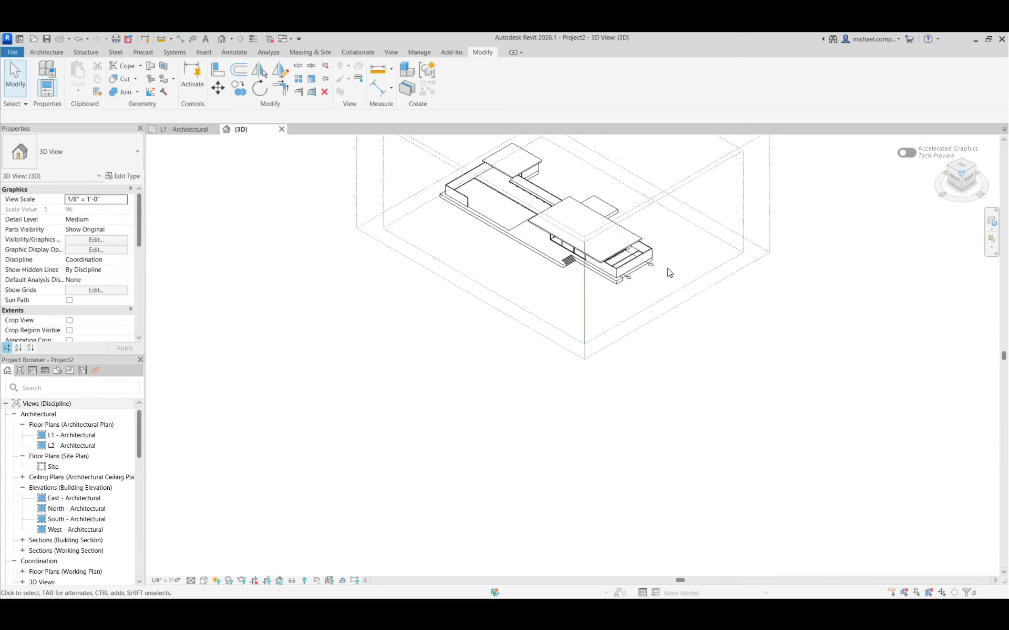
scroll(592, 377, "up", 3)
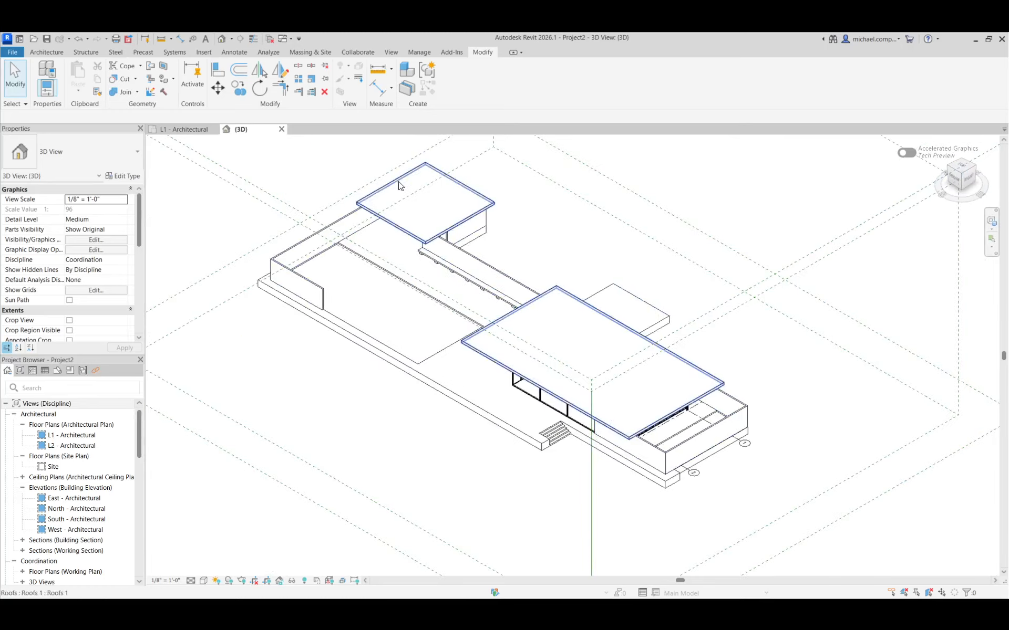
scroll(397, 184, "up", 2)
scroll(459, 335, "down", 2)
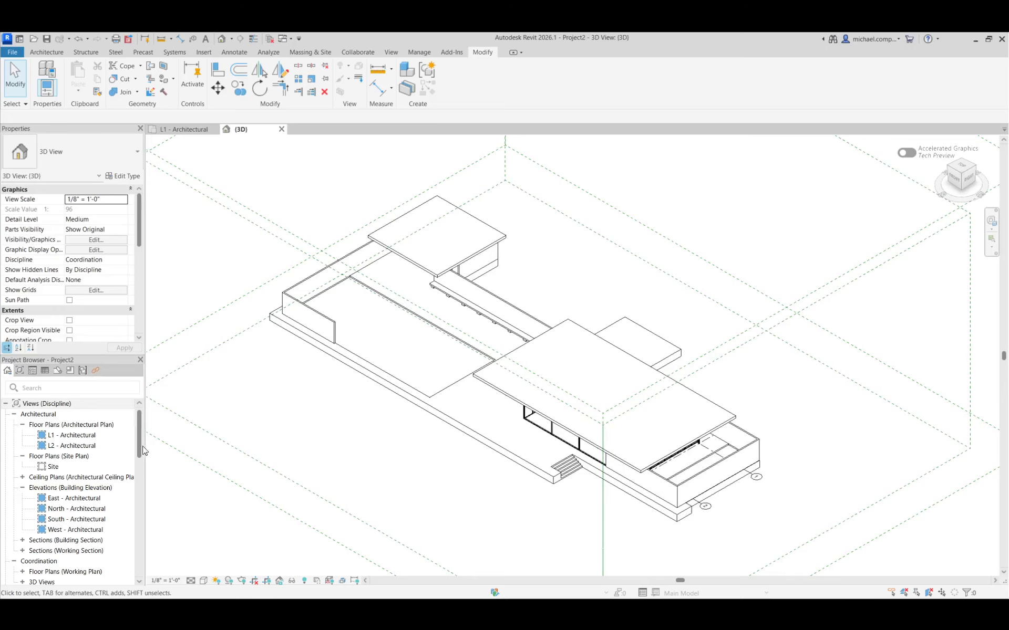
Place an OBELISK-type BARC COLUMN on the L1 plan's terrace, about 25'-0" west and 10'-6" south of the glazed wall's southwest corner.
double_click(78, 435)
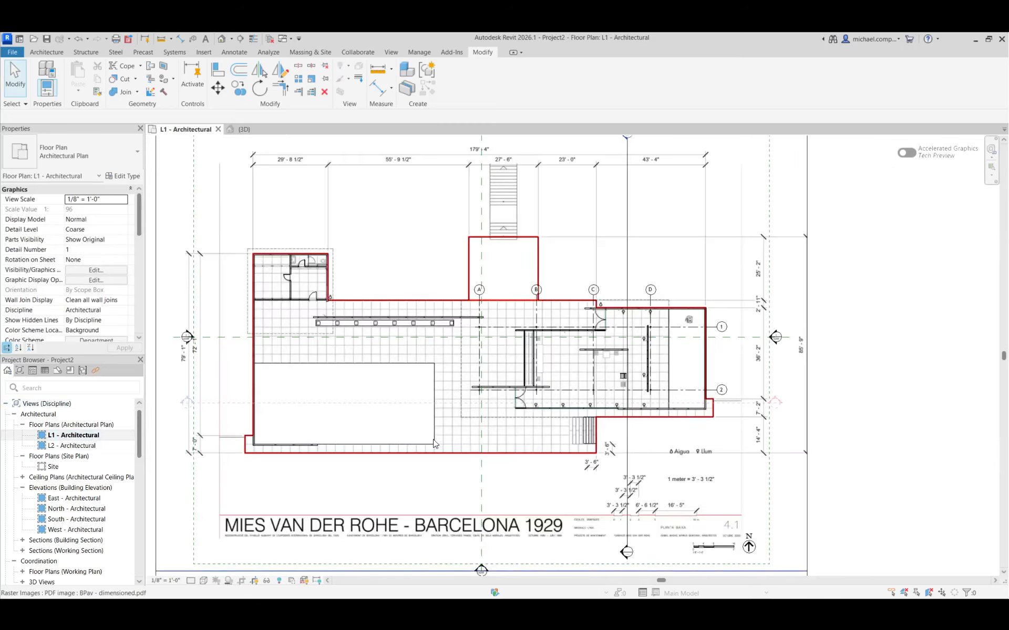
scroll(495, 445, "up", 3)
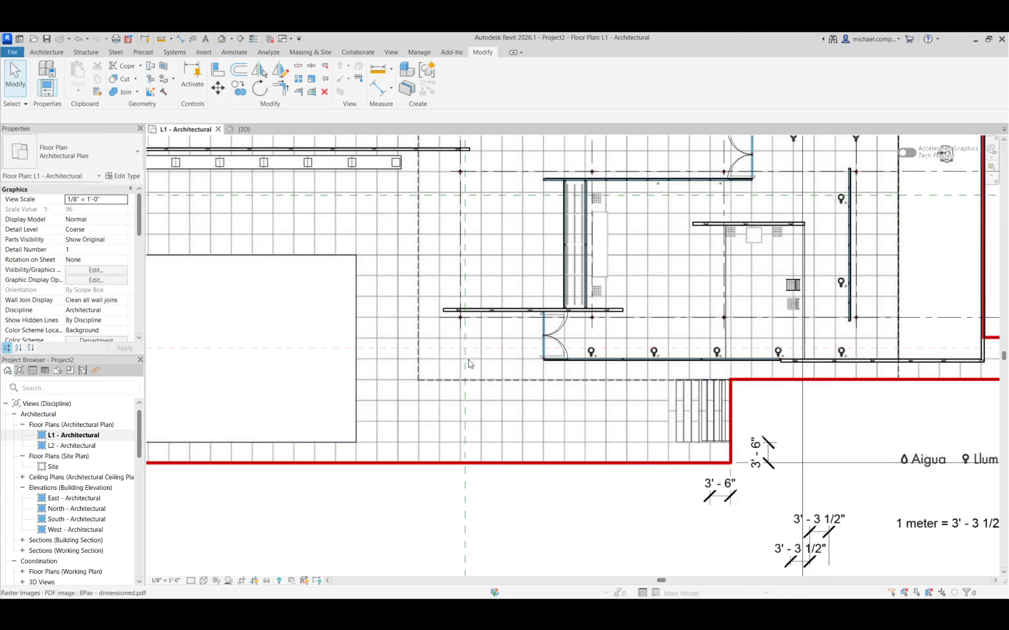
left_click(46, 52)
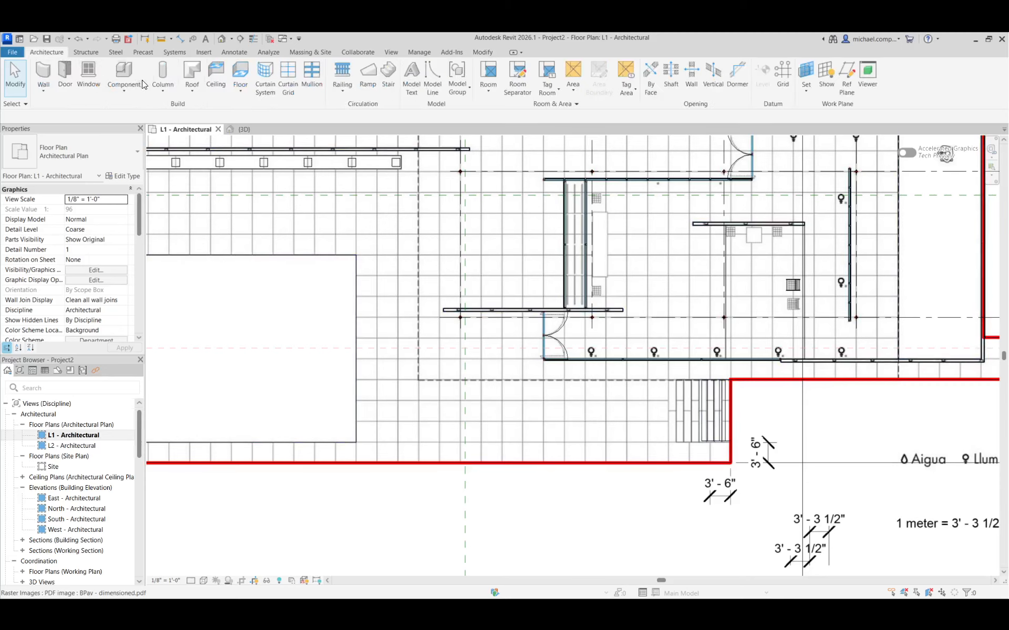
left_click(154, 89)
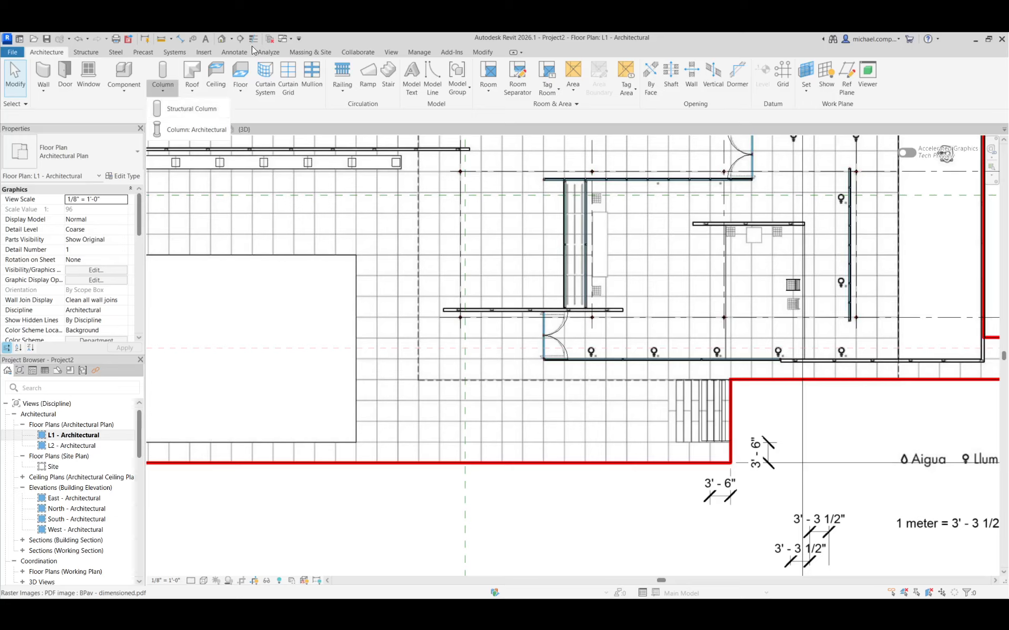
left_click(184, 129)
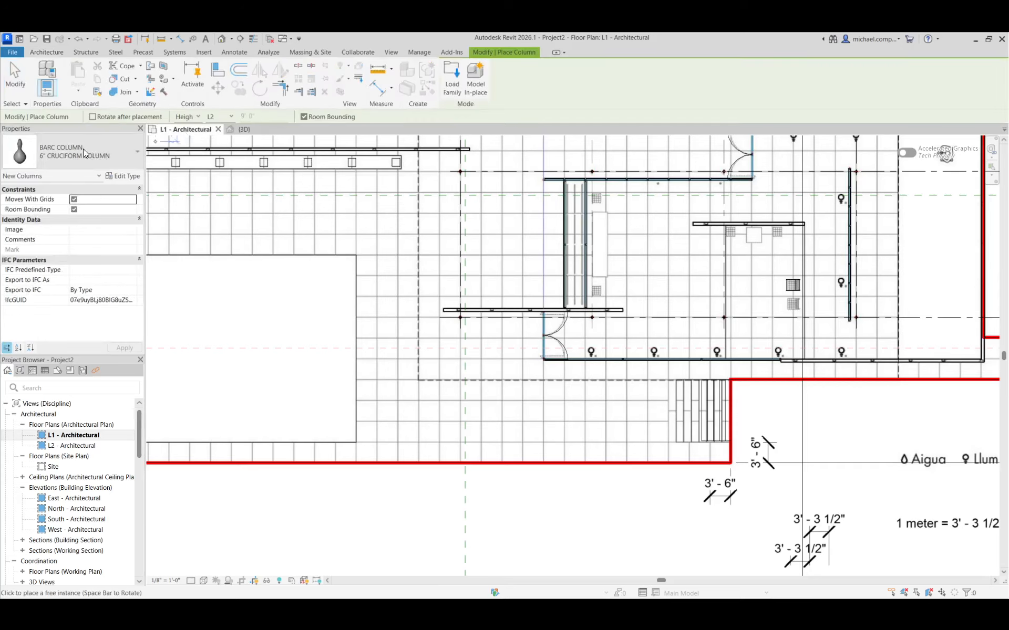
scroll(389, 433, "up", 4)
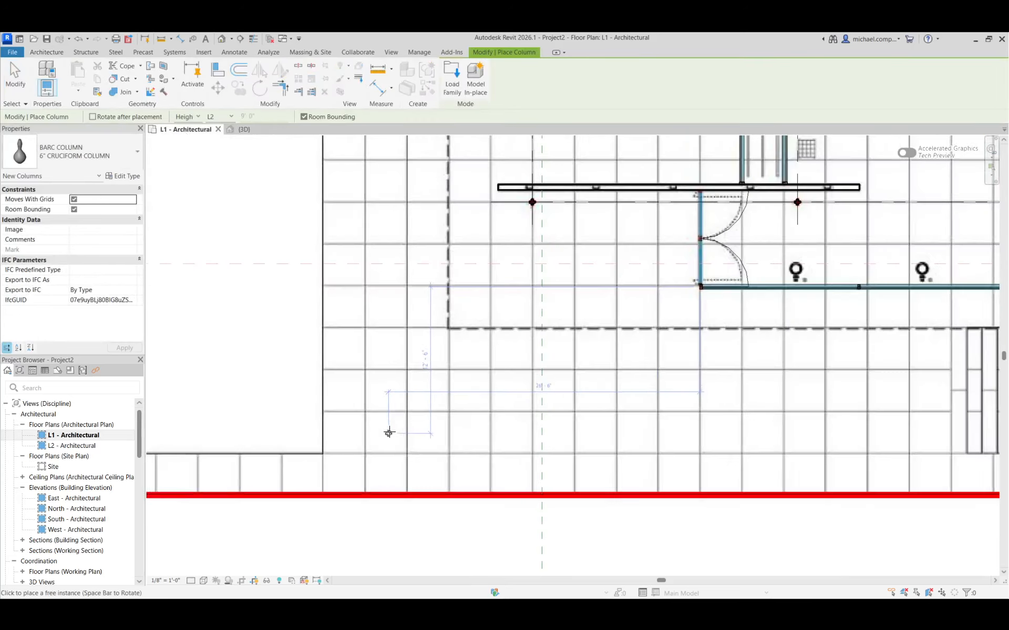
left_click(87, 160)
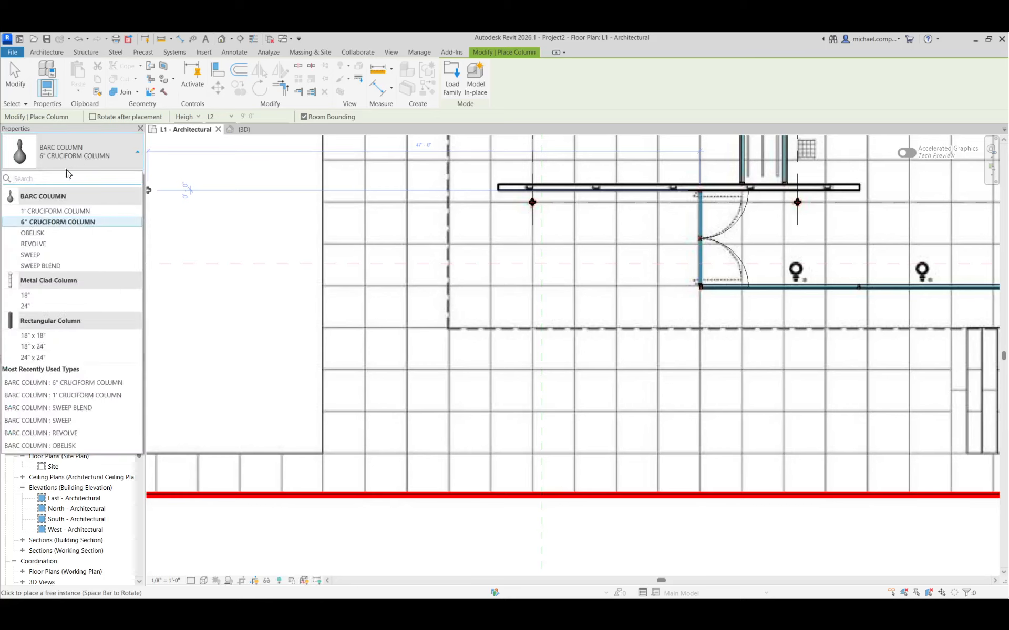
left_click(32, 233)
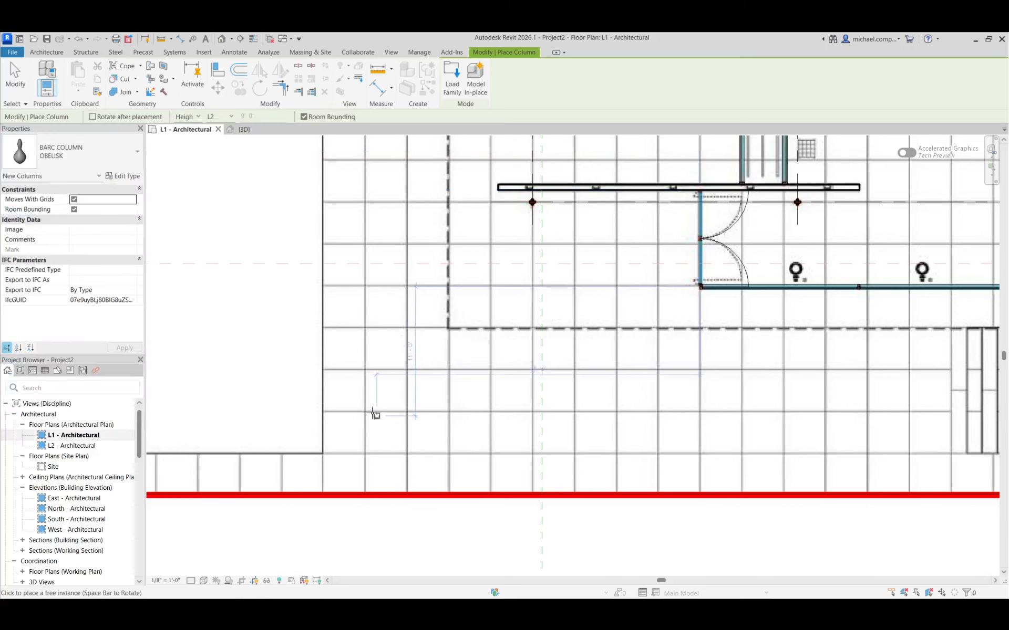
left_click(406, 409)
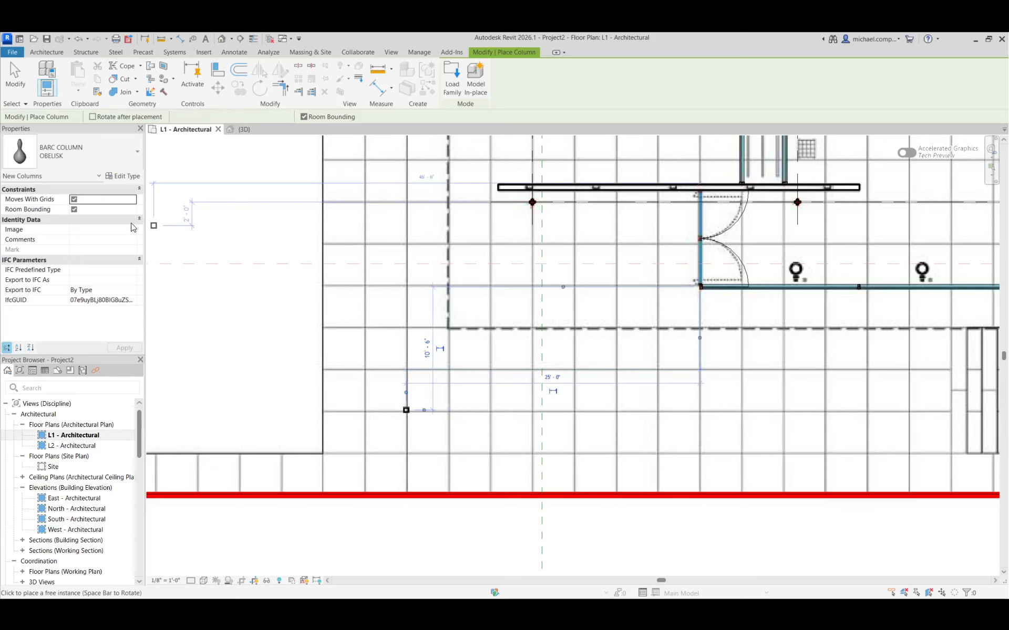
Place a REVOLVE column about 4'-6" east of the obelisk column and a SWEEP column farther east on the same line.
left_click(87, 156)
left_click(55, 244)
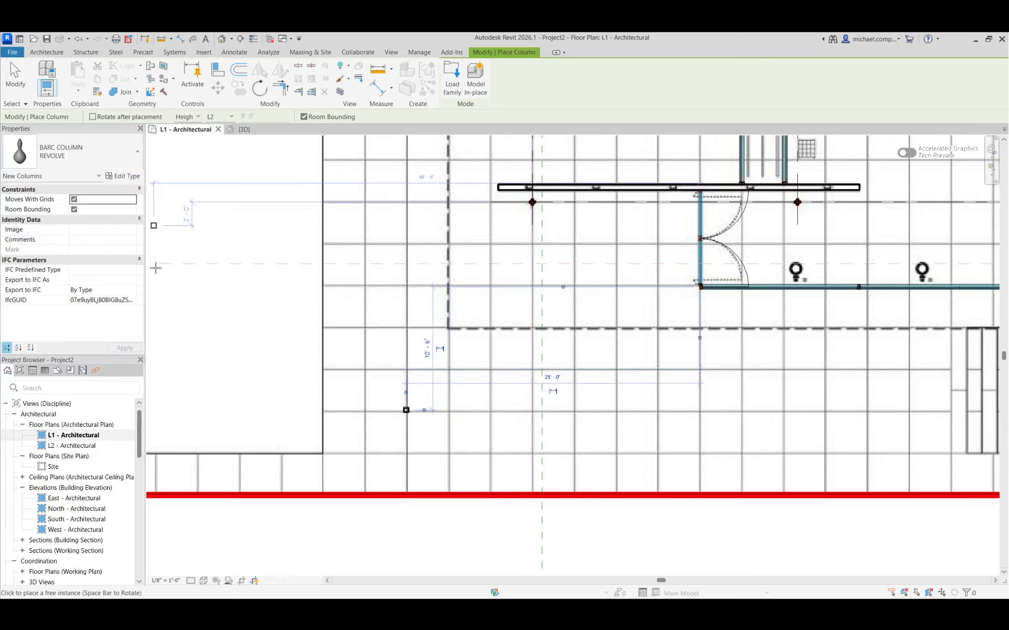
left_click(458, 410)
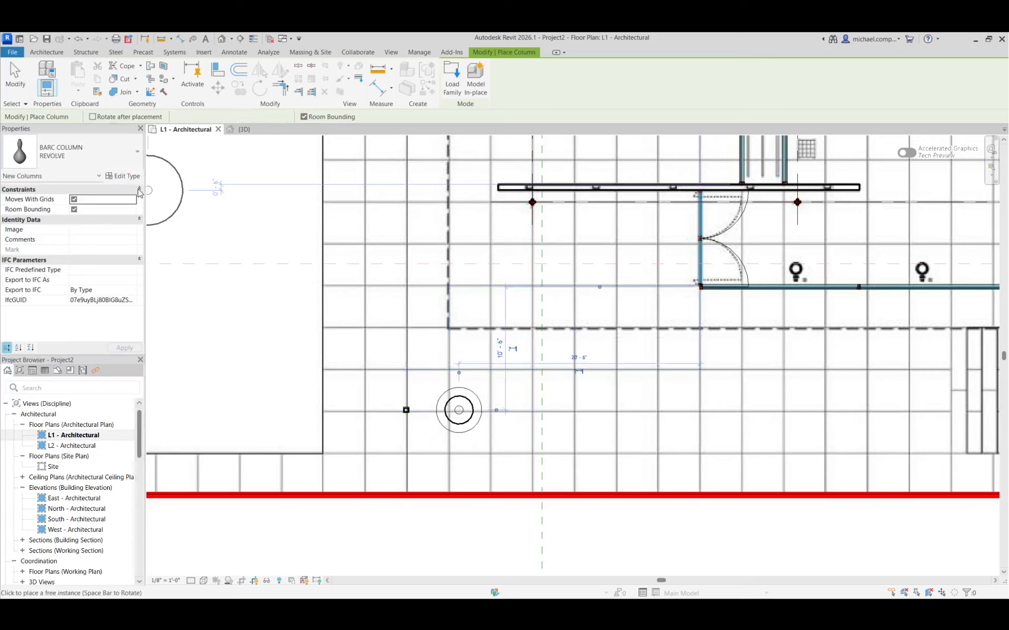
left_click(84, 156)
left_click(57, 255)
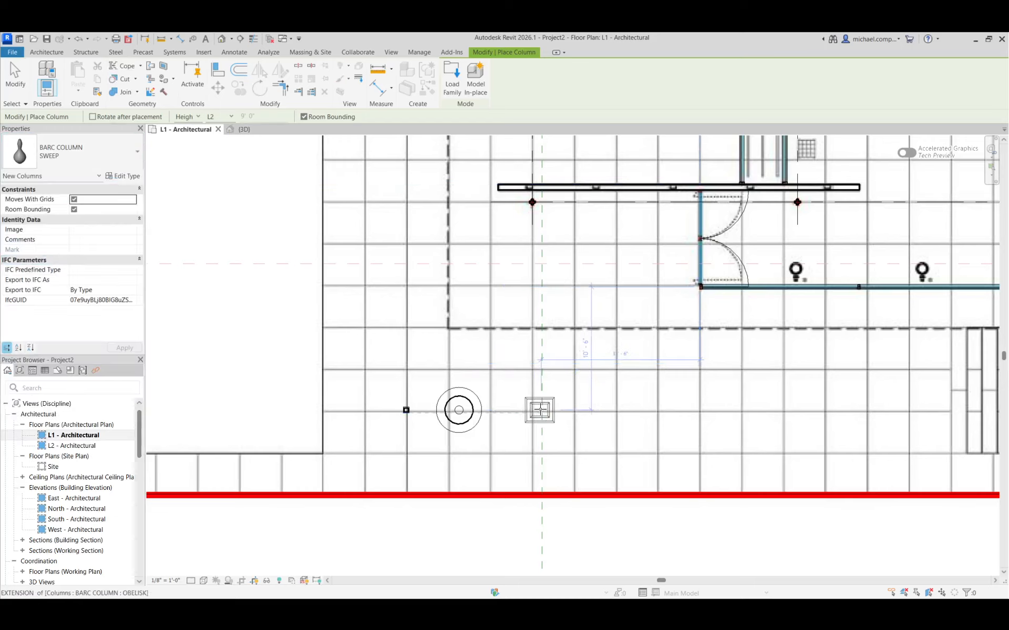
left_click(539, 410)
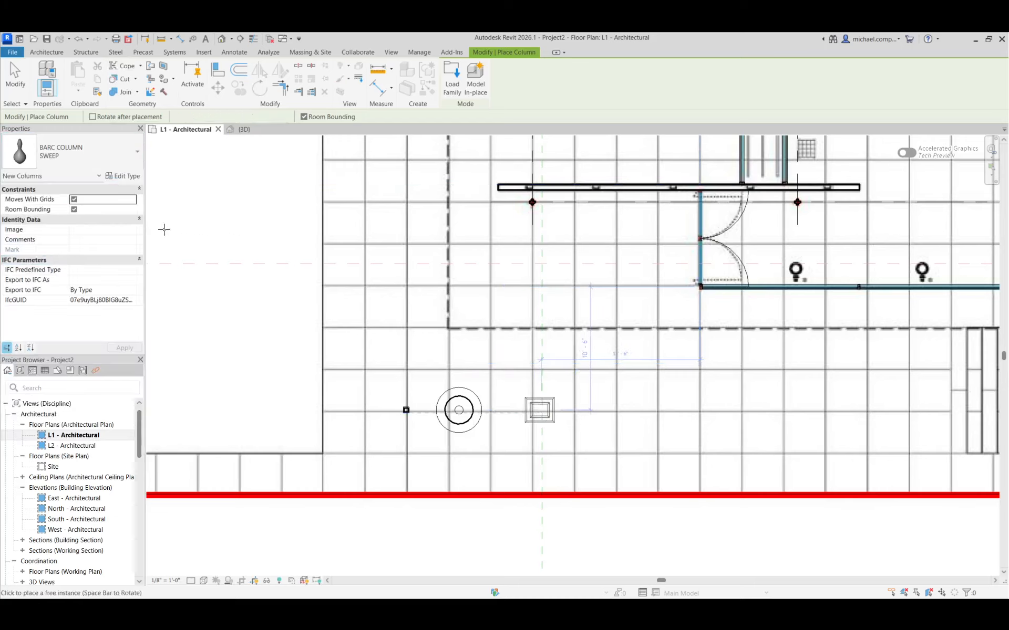
Place a SWEEP BLEND column east of the SWEEP column on the same line, and inspect the row of four columns in 3D.
left_click(84, 161)
left_click(52, 266)
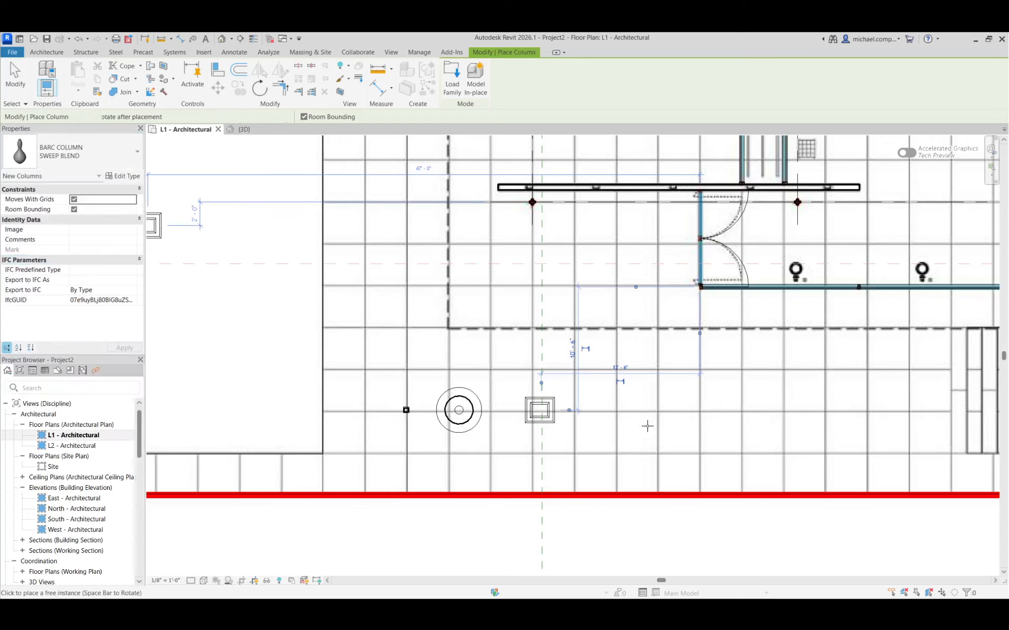
key("Escape")
key("Escape")
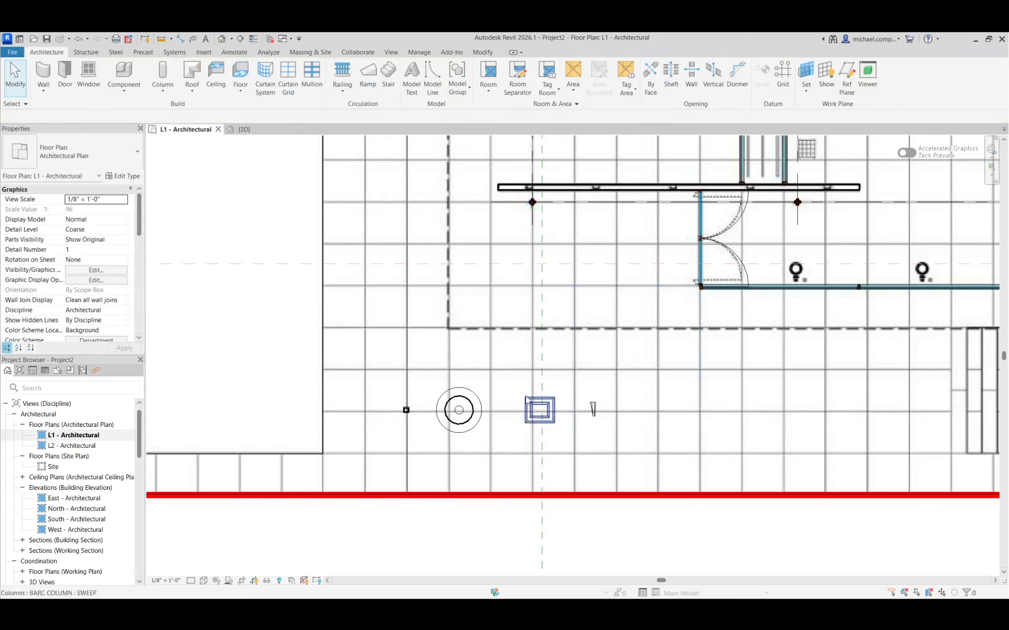
left_click(242, 129)
scroll(473, 423, "up", 6)
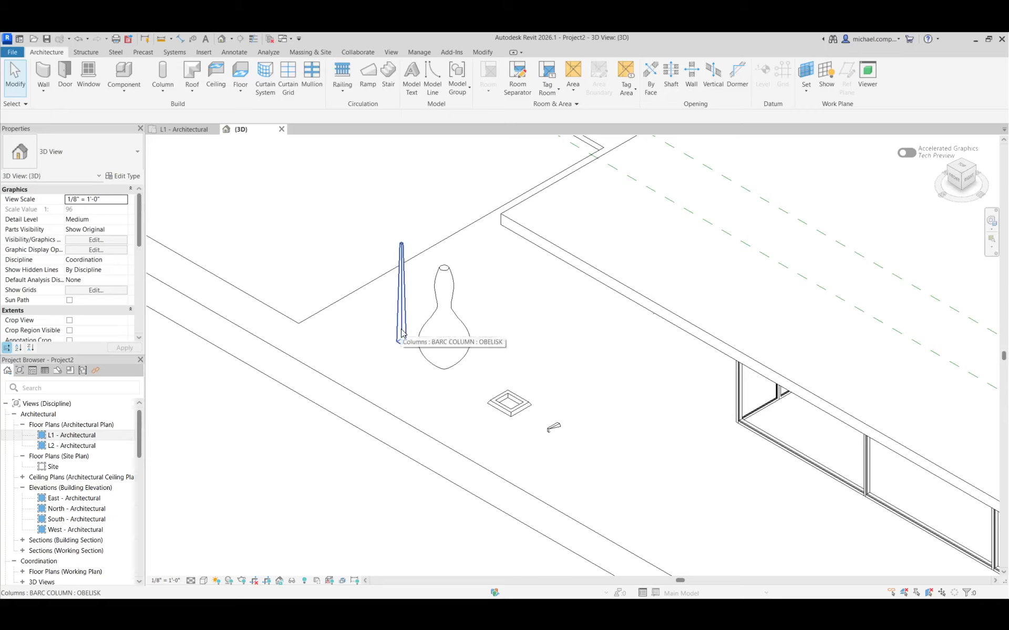
left_click(135, 134)
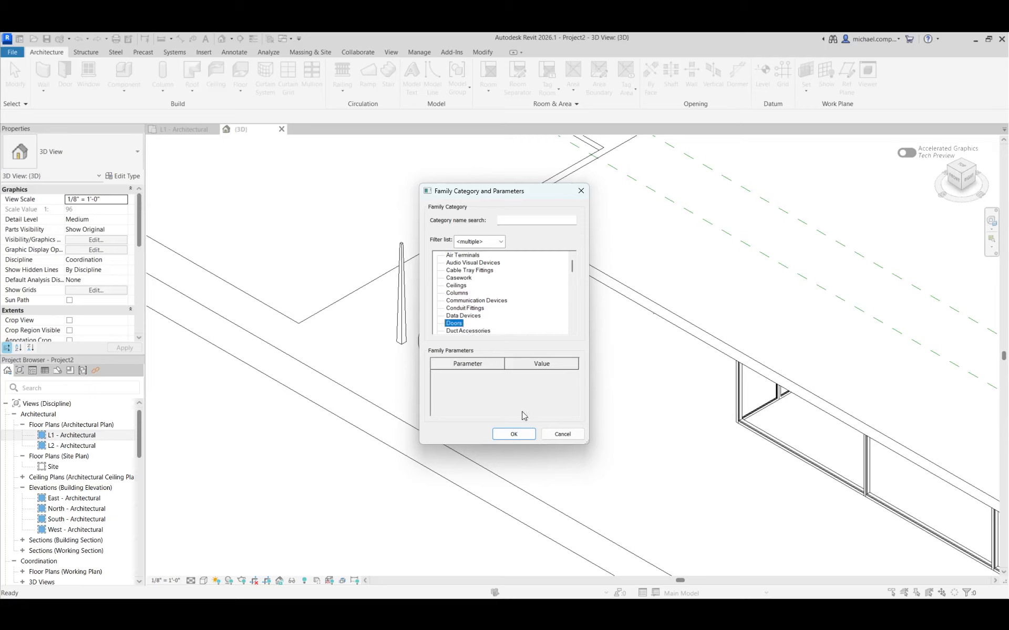
left_click(514, 434)
left_click(518, 339)
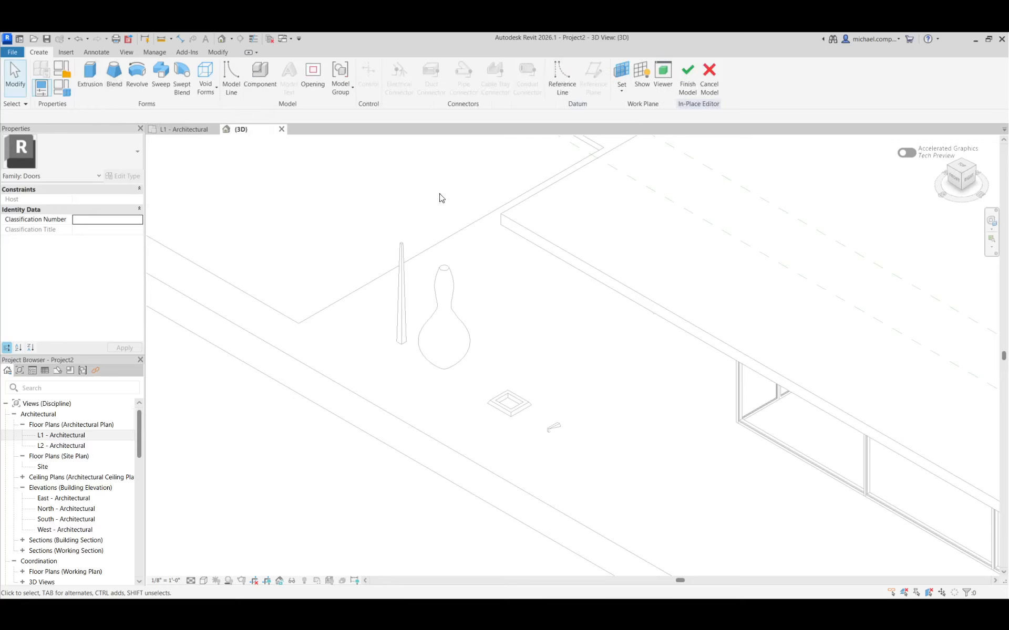
left_click(710, 89)
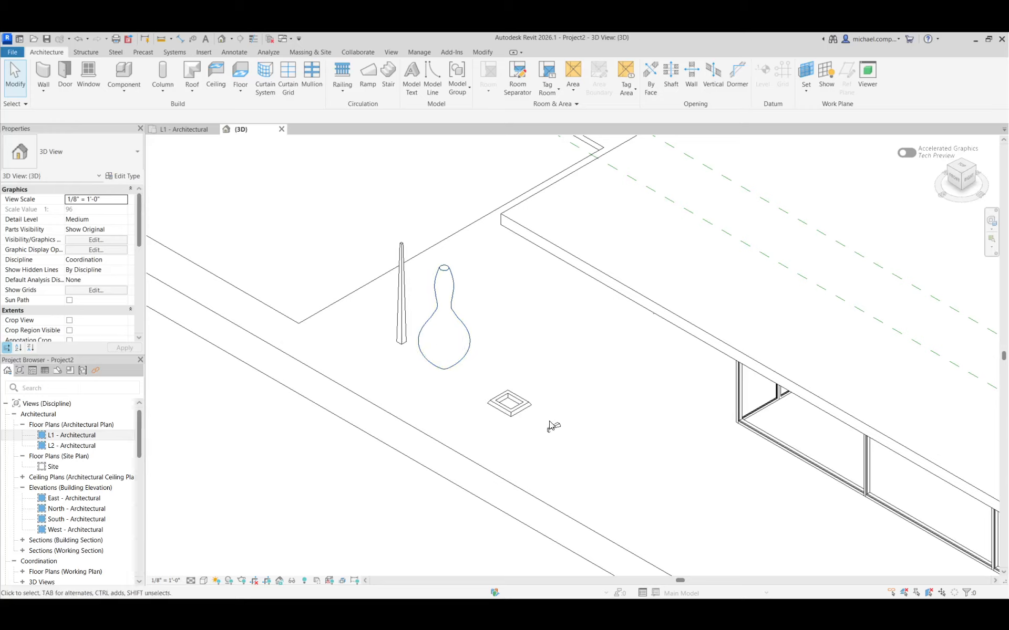
Fit the entire pavilion model in the 3D view to examine the new columns in context.
scroll(389, 367, "down", 5)
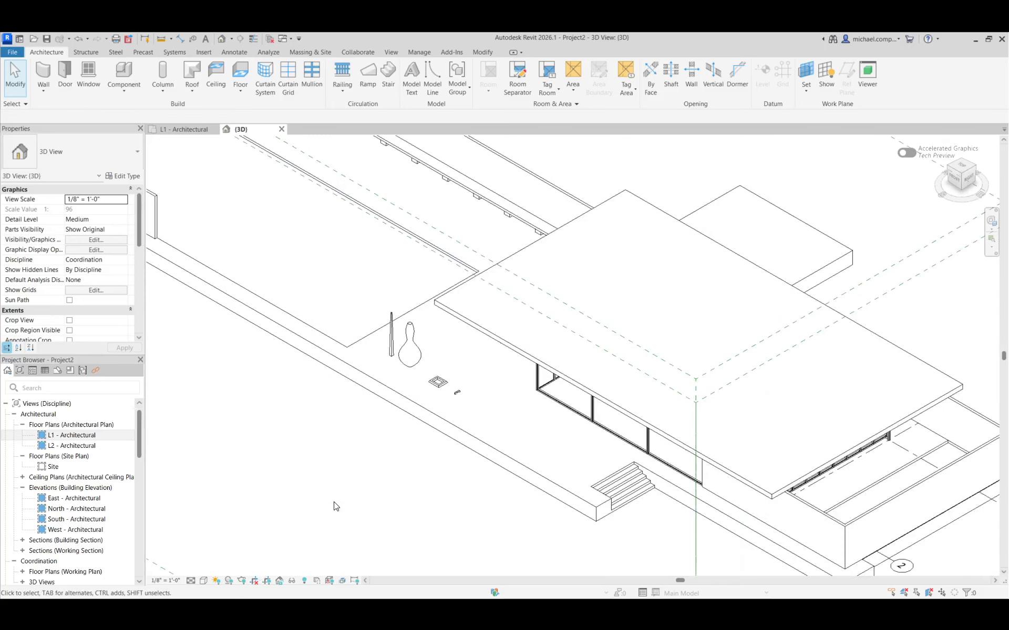
key("z")
key("e")
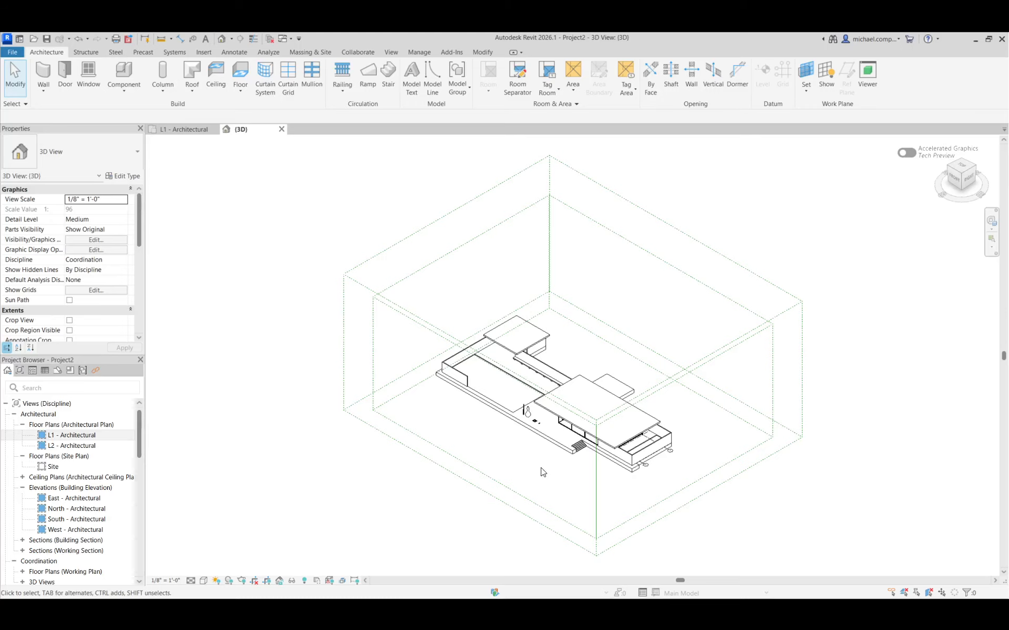